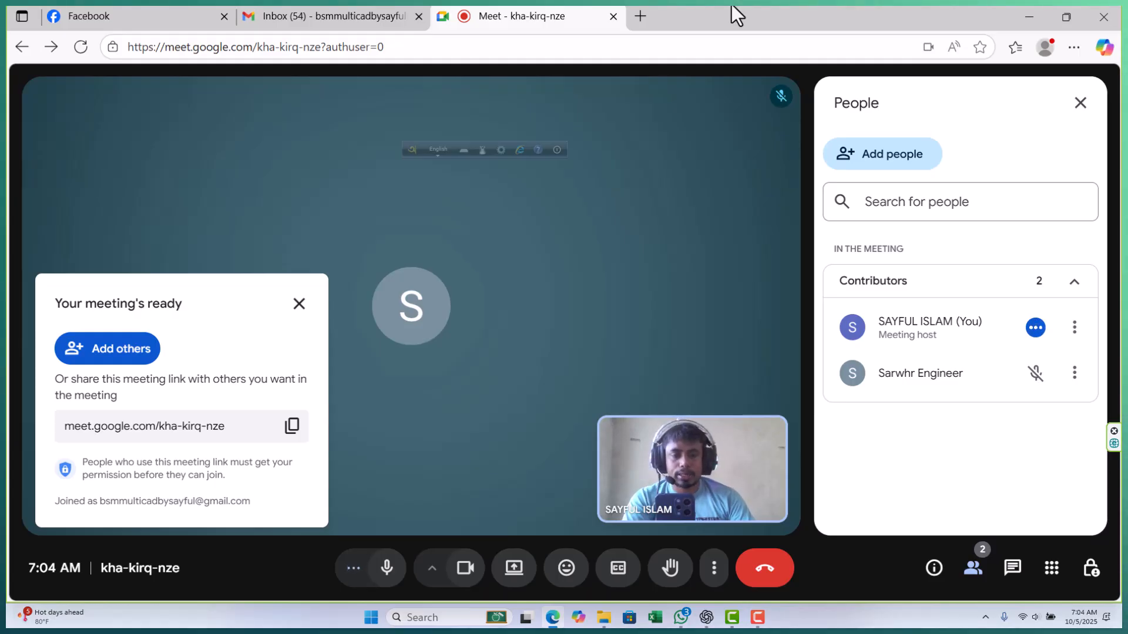
# - Minimize the browser window with the meeting and refresh the desktop several times
pyautogui.click(1028, 16)
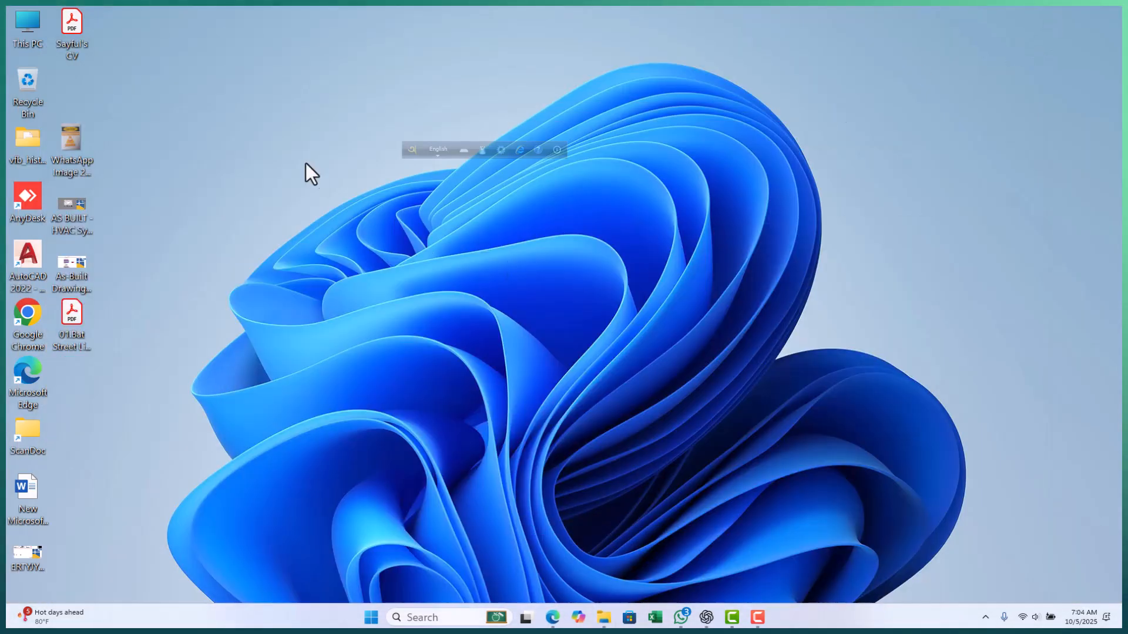
pyautogui.rightClick(301, 156)
pyautogui.click(330, 217)
pyautogui.rightClick(221, 138)
pyautogui.click(257, 198)
pyautogui.rightClick(253, 150)
pyautogui.click(288, 209)
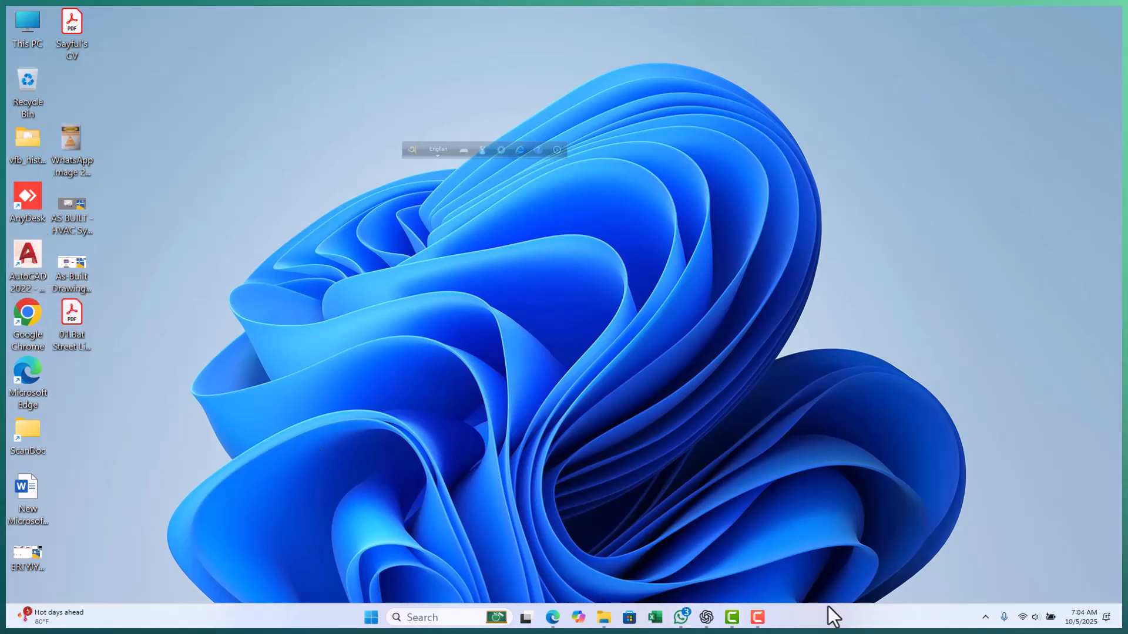
# - Launch AutoCAD 2022 and look through the announcements on its start page
pyautogui.doubleClick(29, 258)
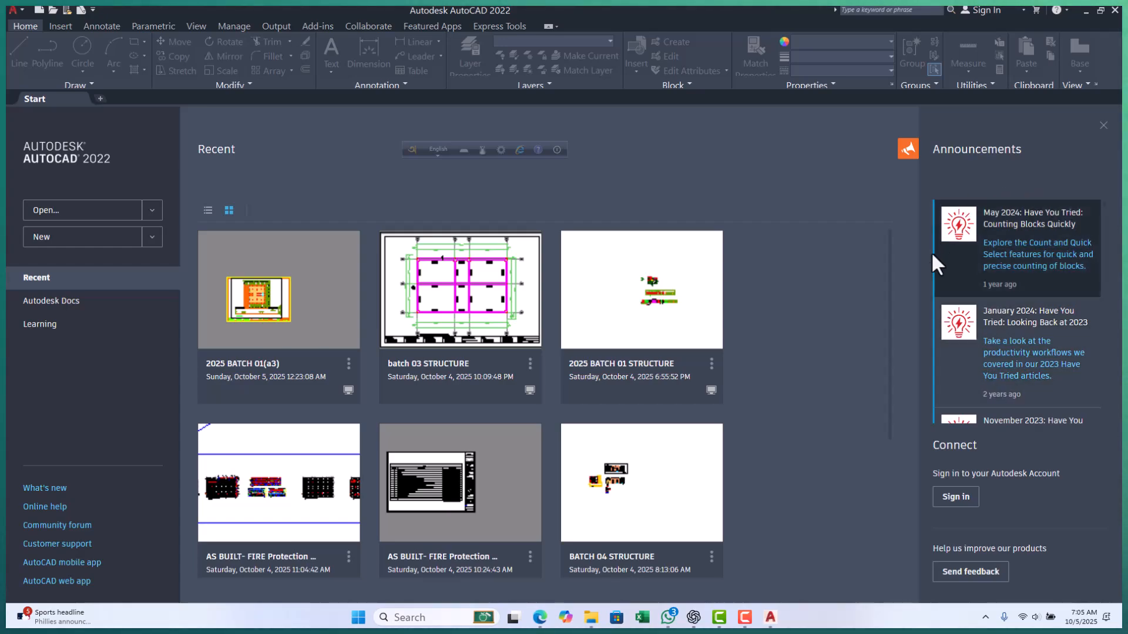
pyautogui.scroll(-2, 1039, 343)
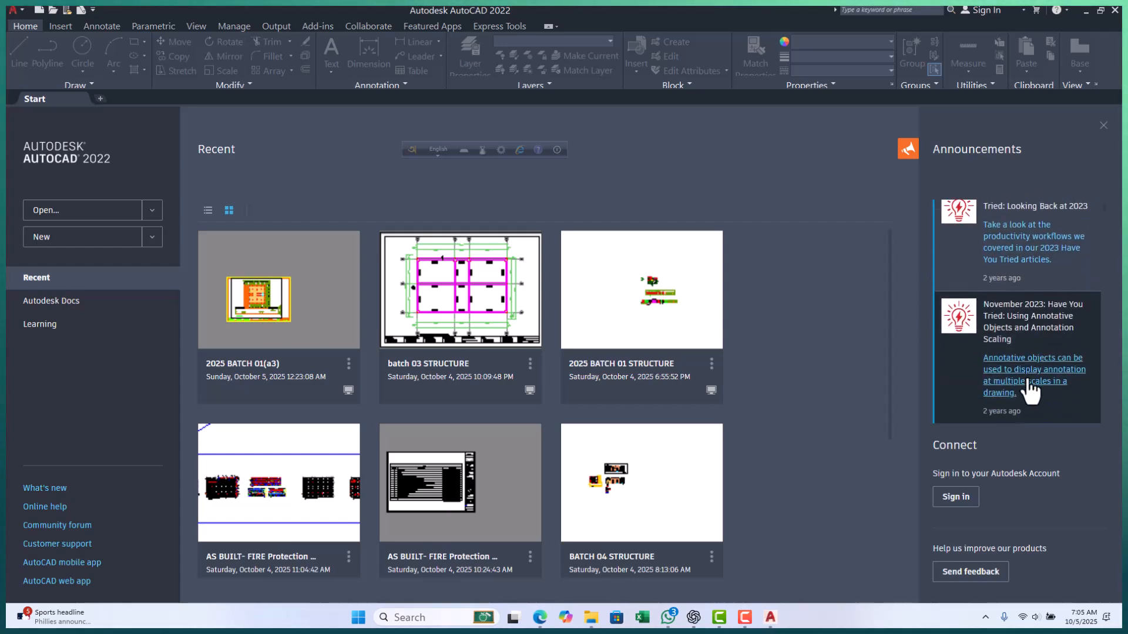
pyautogui.scroll(3, 1025, 385)
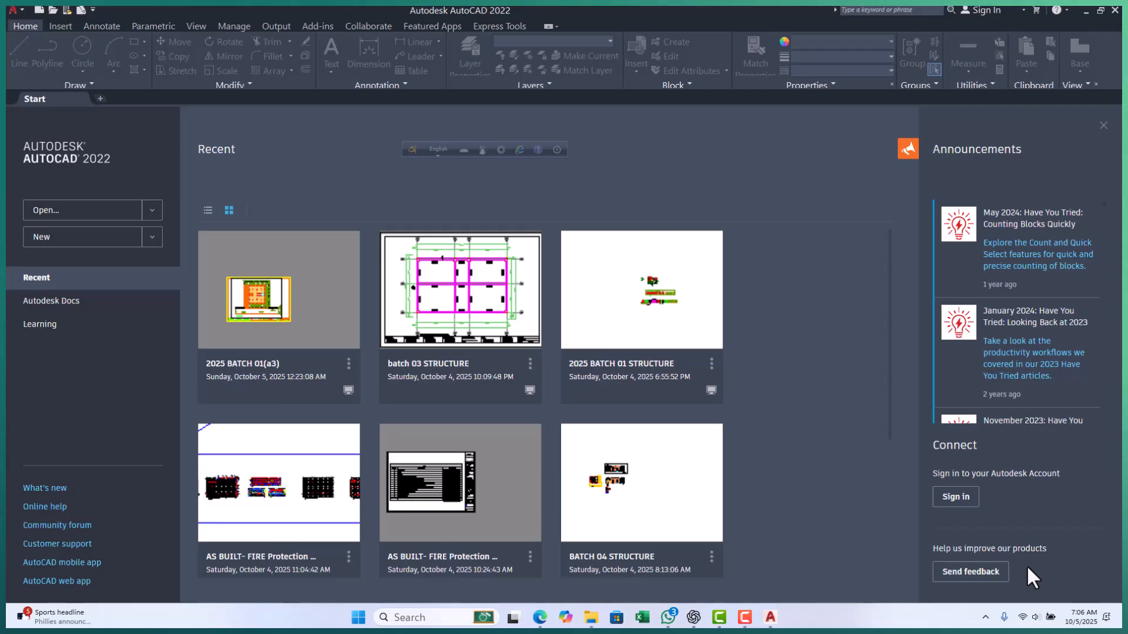
pyautogui.click(993, 577)
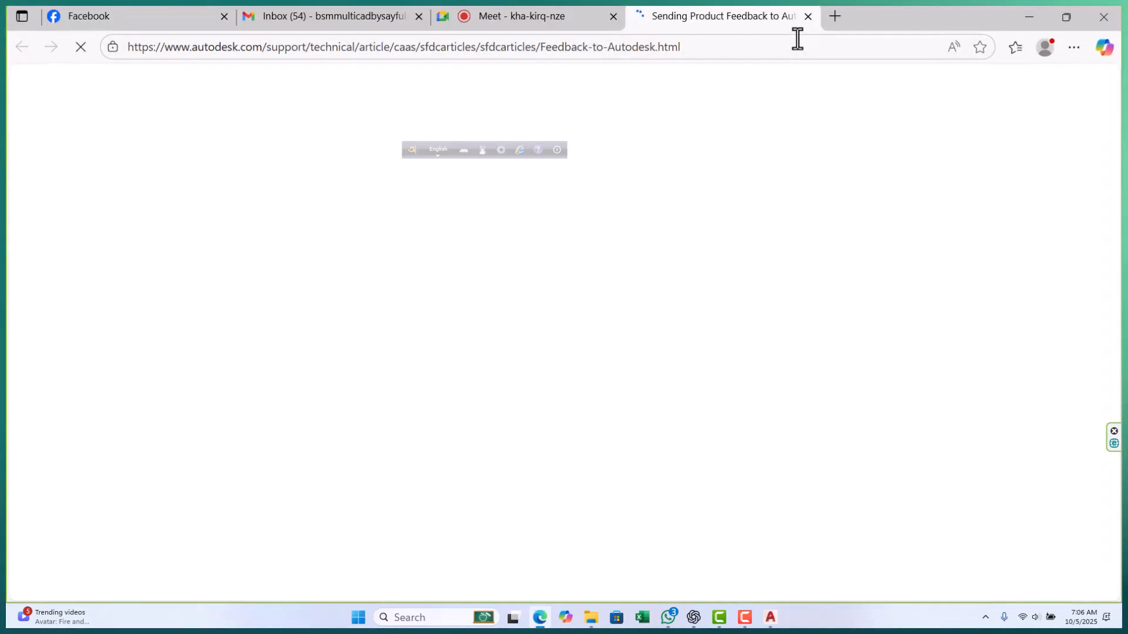
pyautogui.click(808, 17)
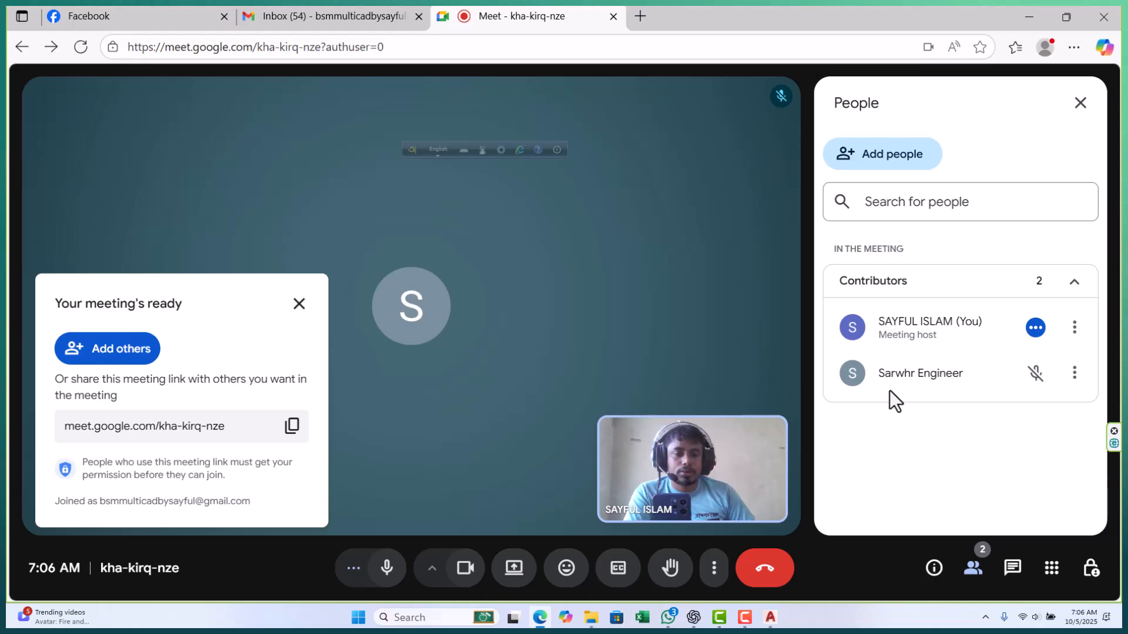
pyautogui.click(770, 616)
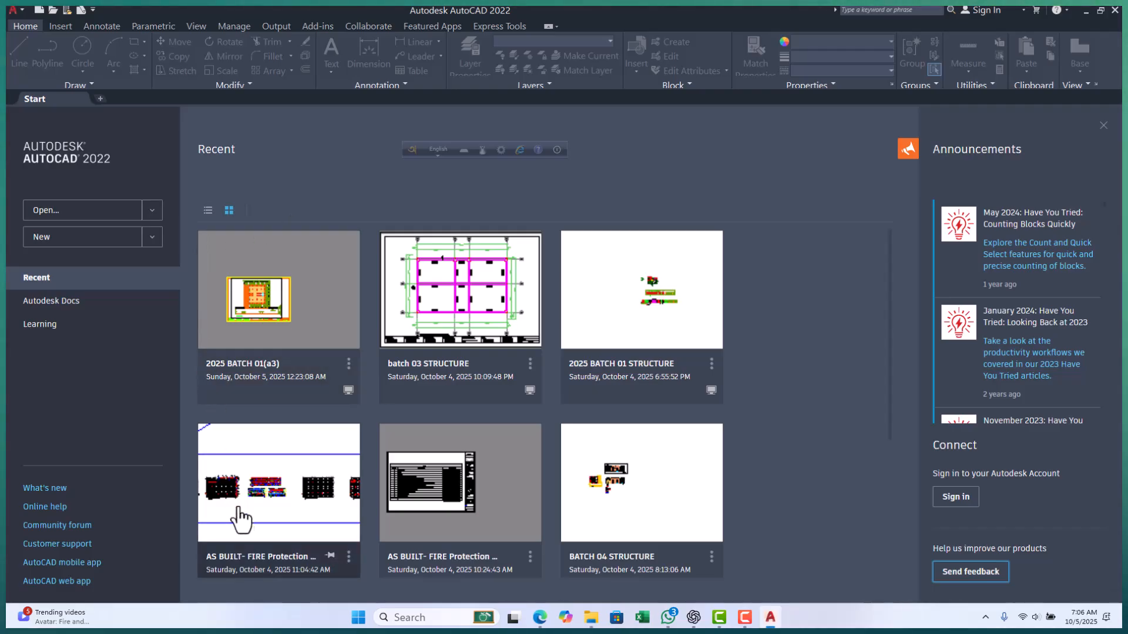
# - Examine the recent drawings and the choices for opening files and creating new drawings on the start page
pyautogui.scroll(-3, 597, 433)
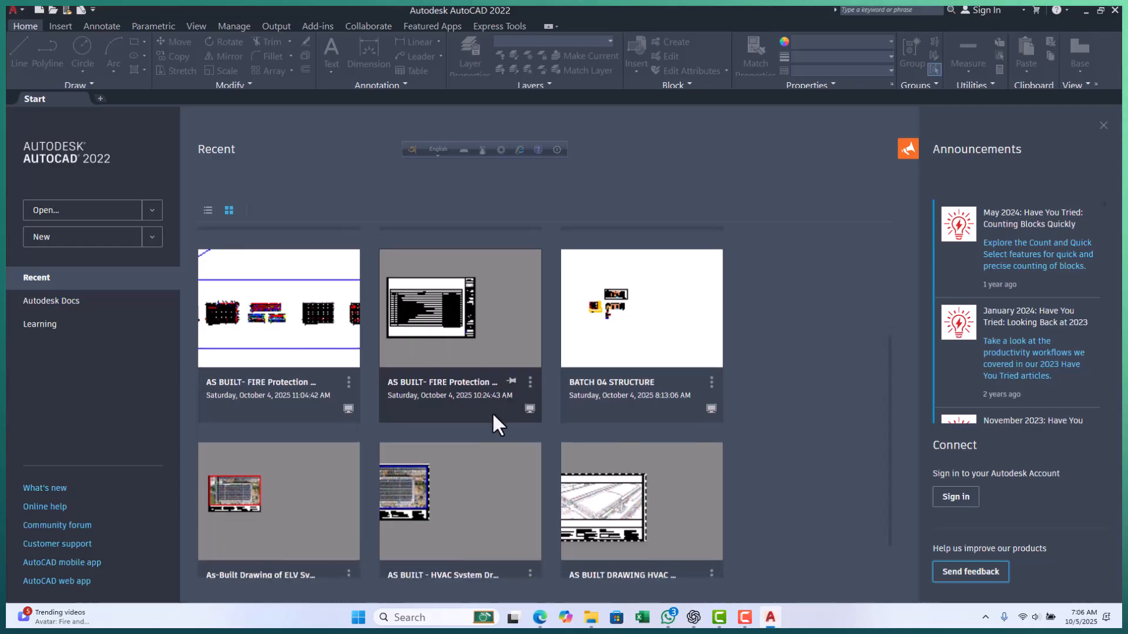
pyautogui.scroll(3, 491, 433)
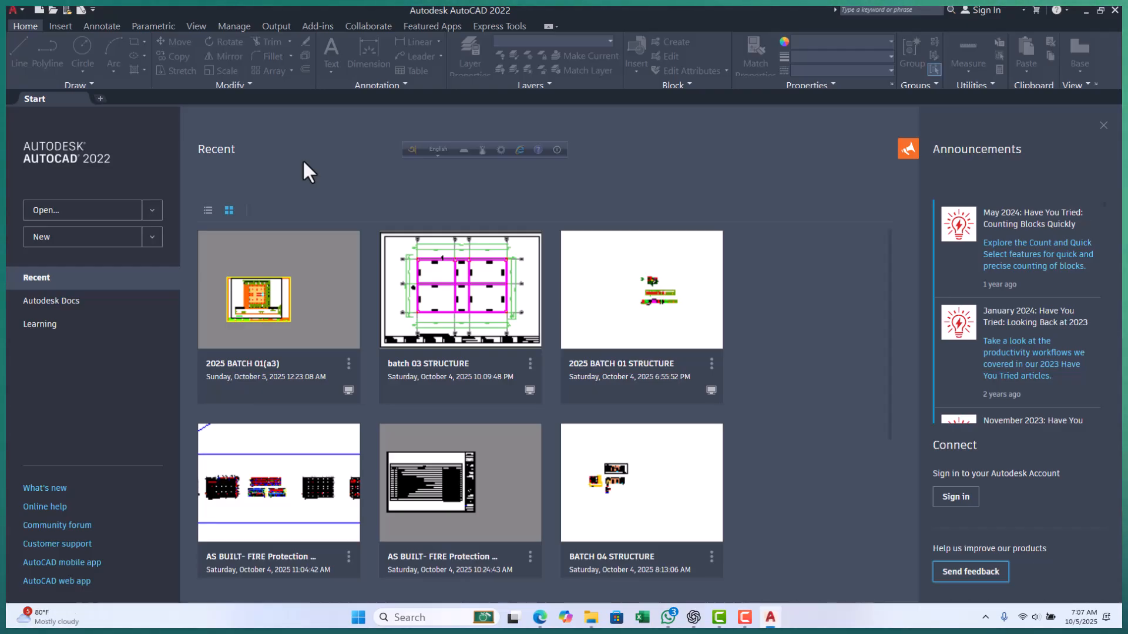
pyautogui.scroll(-2, 452, 399)
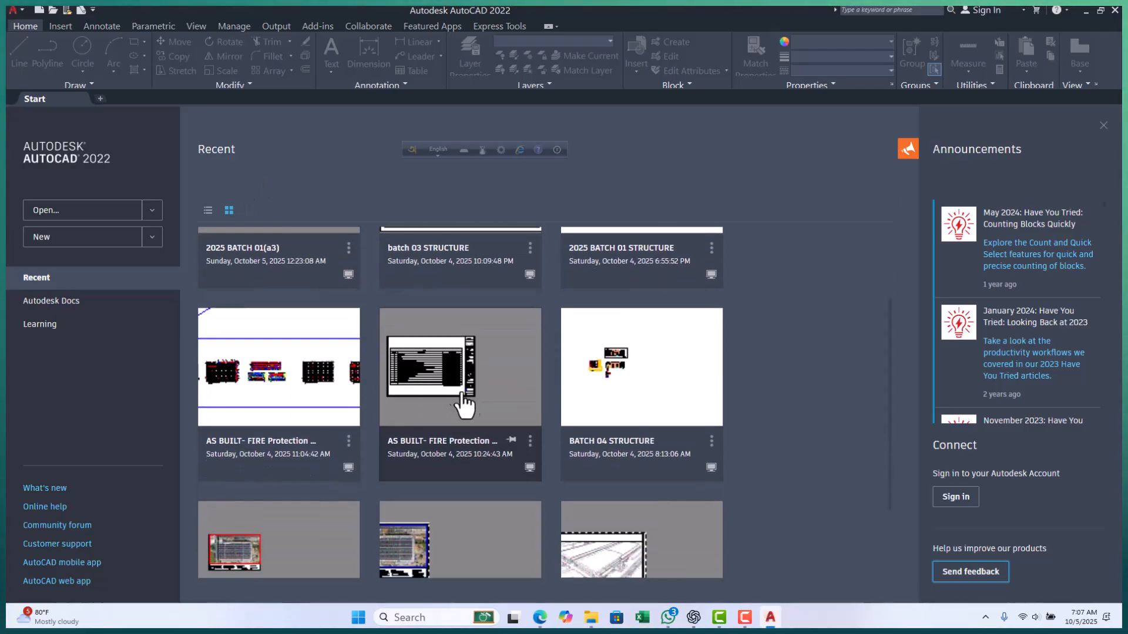
pyautogui.scroll(-2, 433, 403)
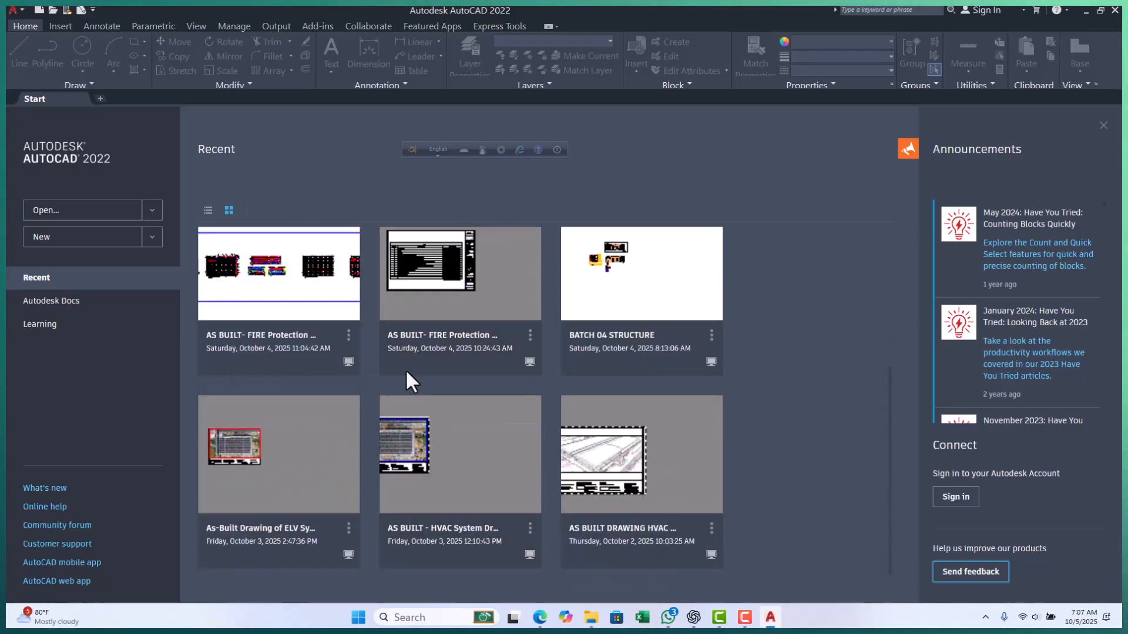
pyautogui.scroll(4, 423, 391)
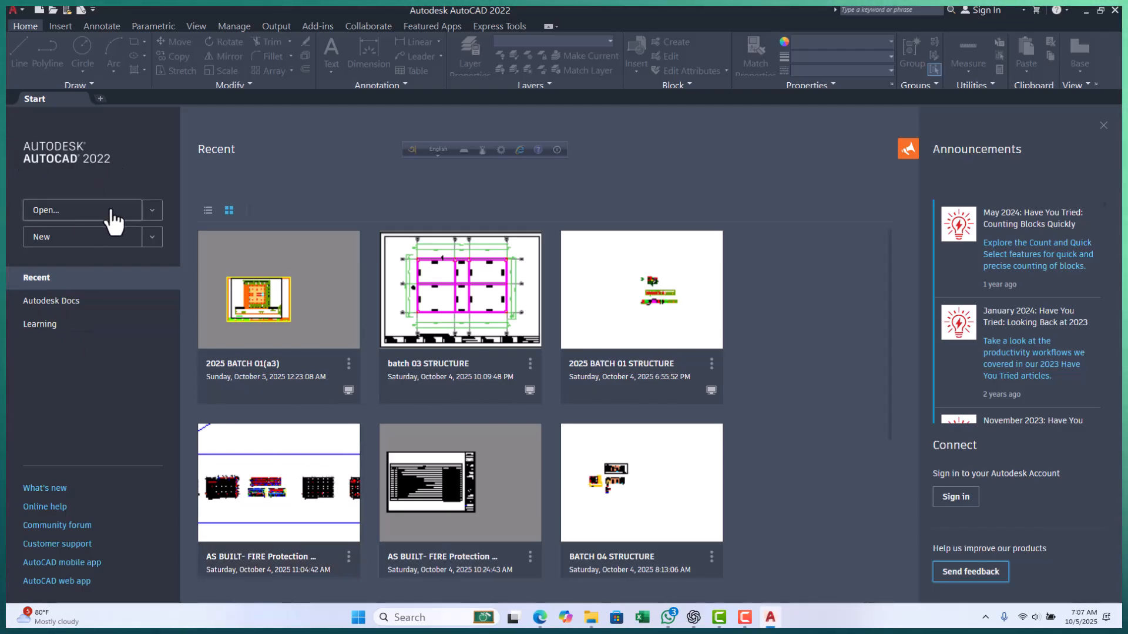
pyautogui.click(152, 211)
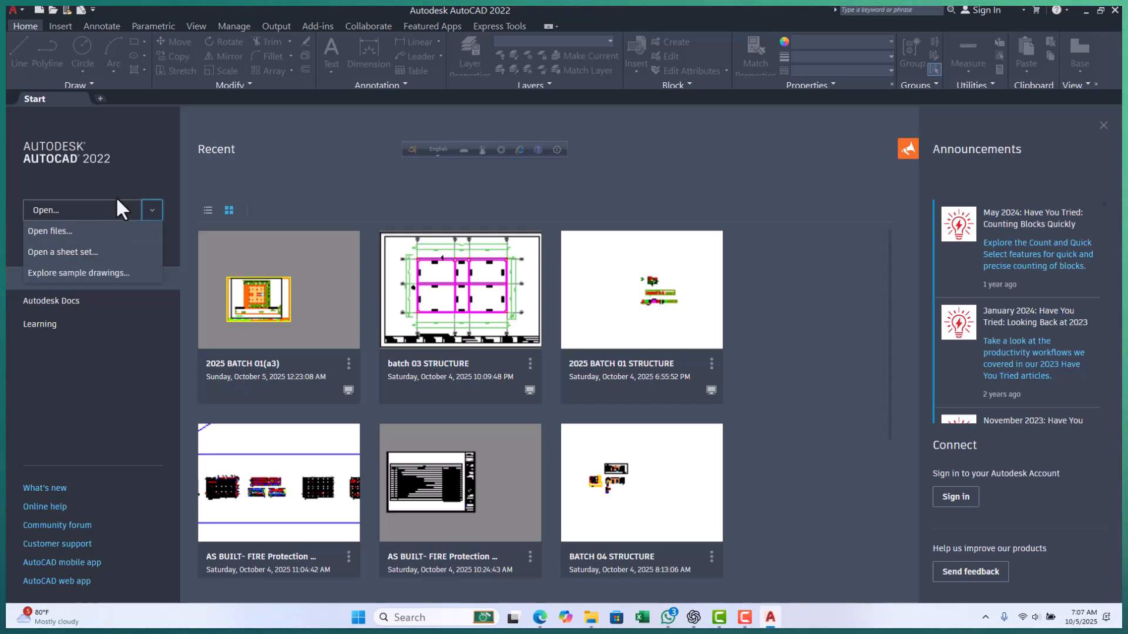
pyautogui.click(122, 178)
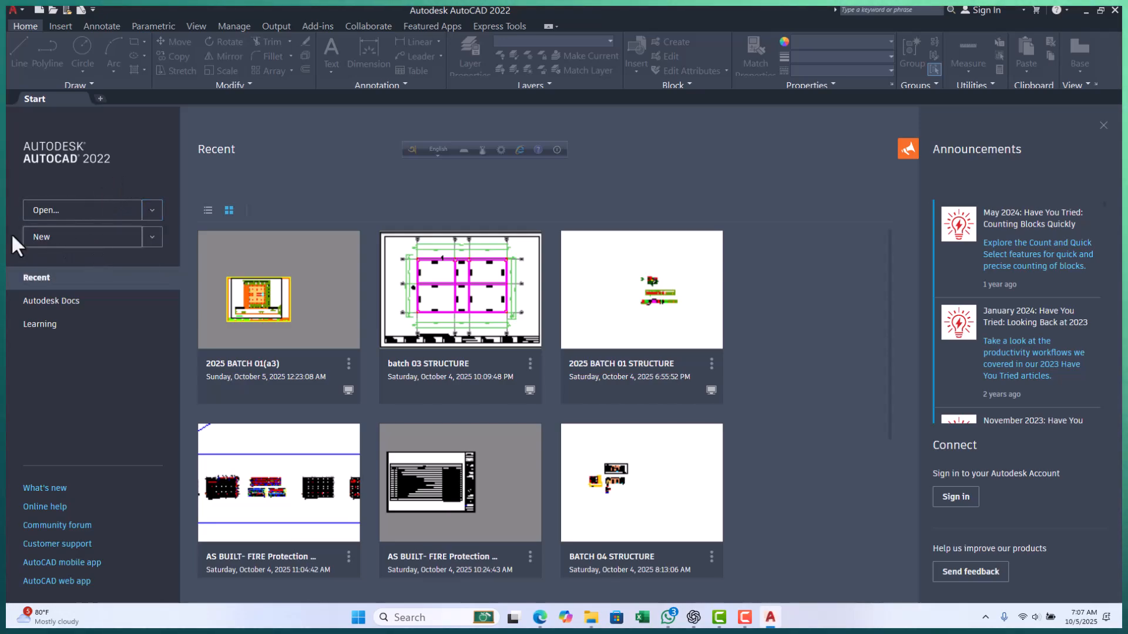
pyautogui.click(152, 238)
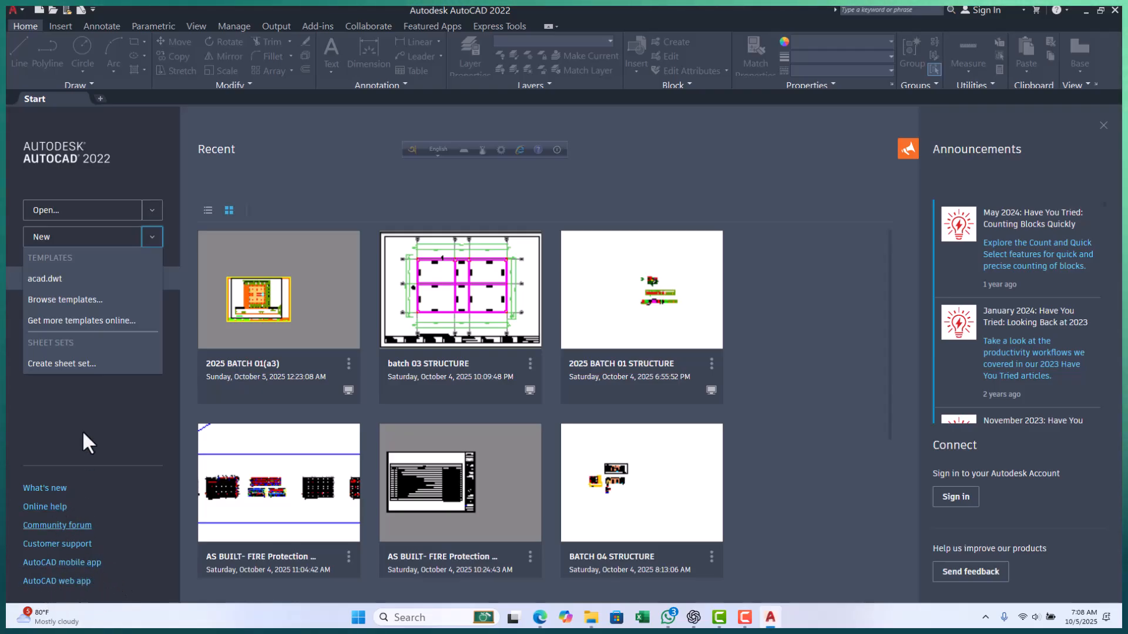
pyautogui.click(292, 144)
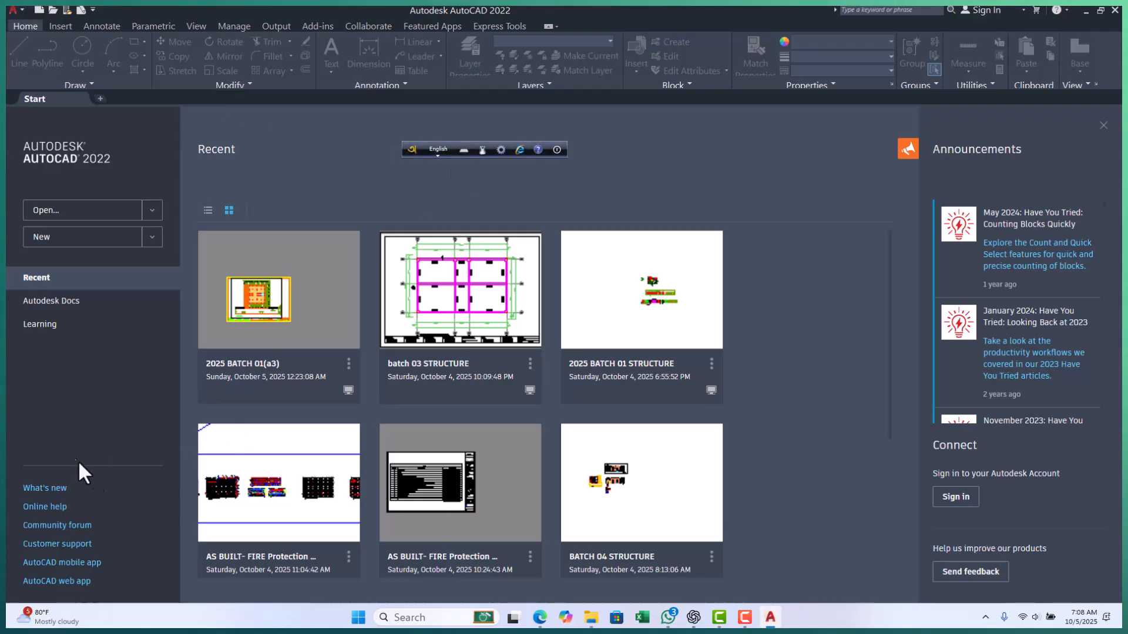
# - Create a new drawing from the acad.dwt template
pyautogui.click(152, 238)
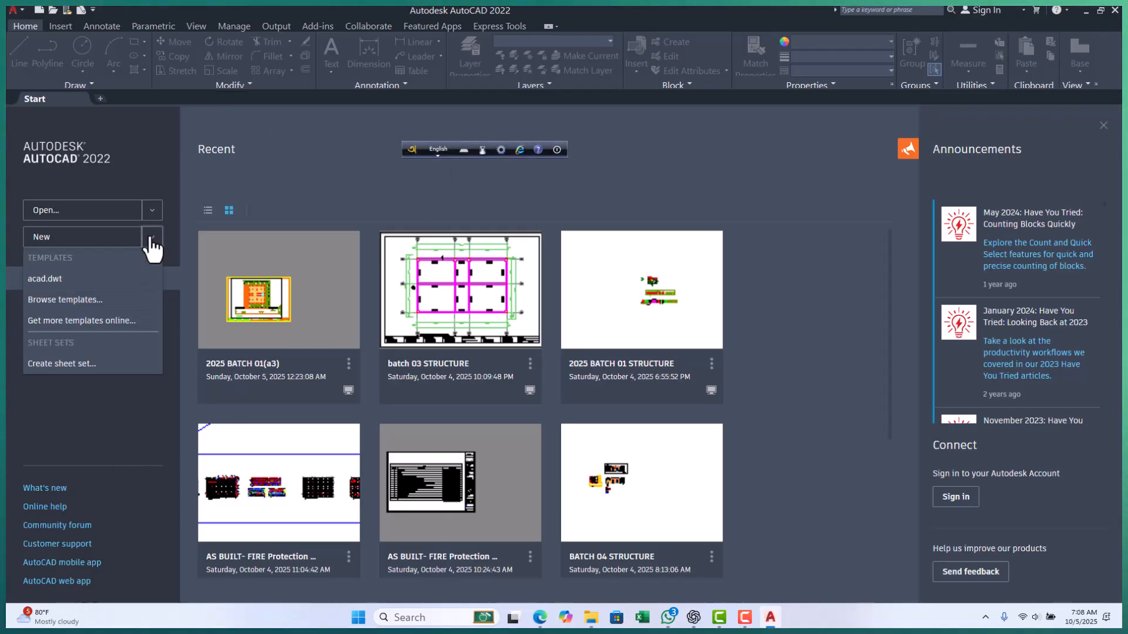
pyautogui.click(69, 284)
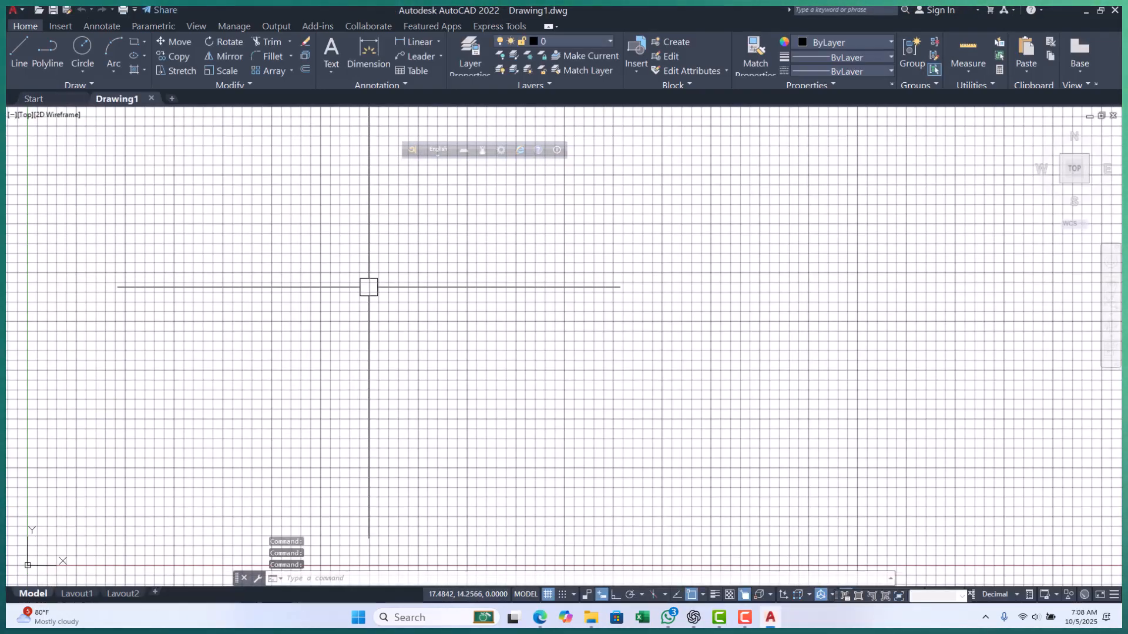
pyautogui.scroll(-4, 244, 309)
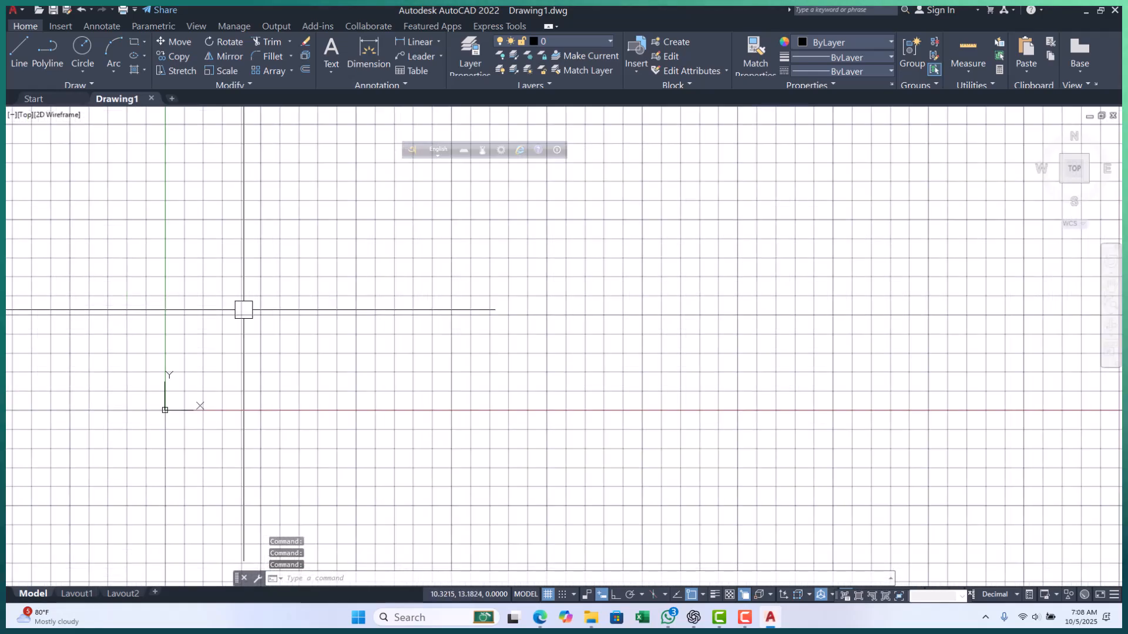
pyautogui.scroll(2, 405, 315)
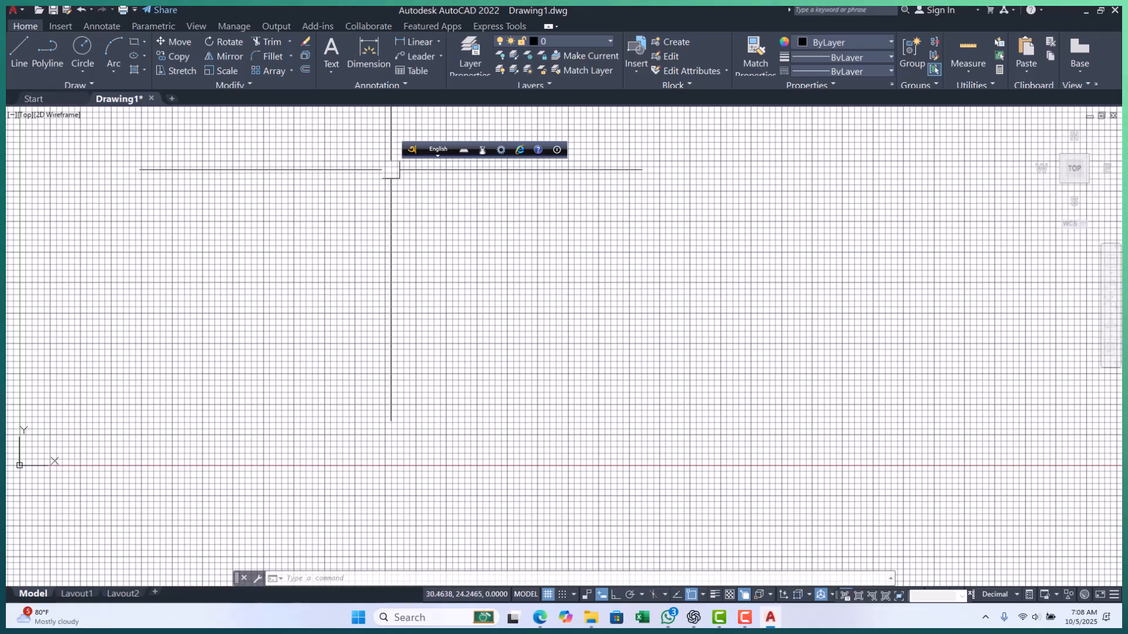
# - Move the floating language bar out of the drawing area onto the taskbar
pyautogui.moveTo(413, 151)
pyautogui.mouseDown()
pyautogui.moveTo(613, 425)
pyautogui.moveTo(786, 618)
pyautogui.moveTo(808, 623)
pyautogui.mouseUp()
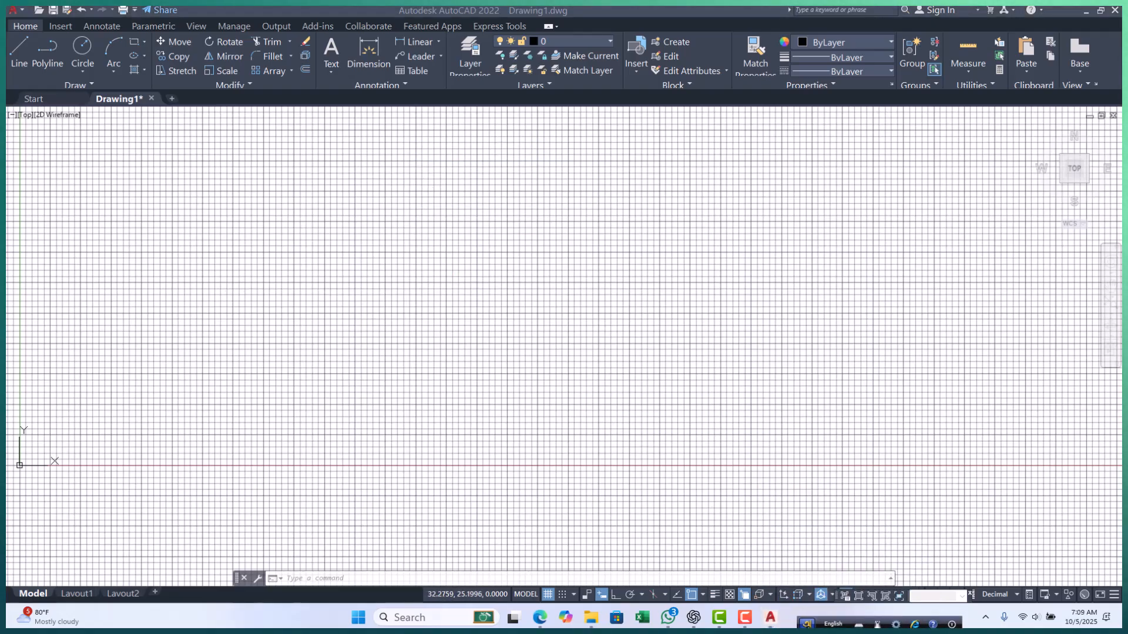
pyautogui.click(383, 283)
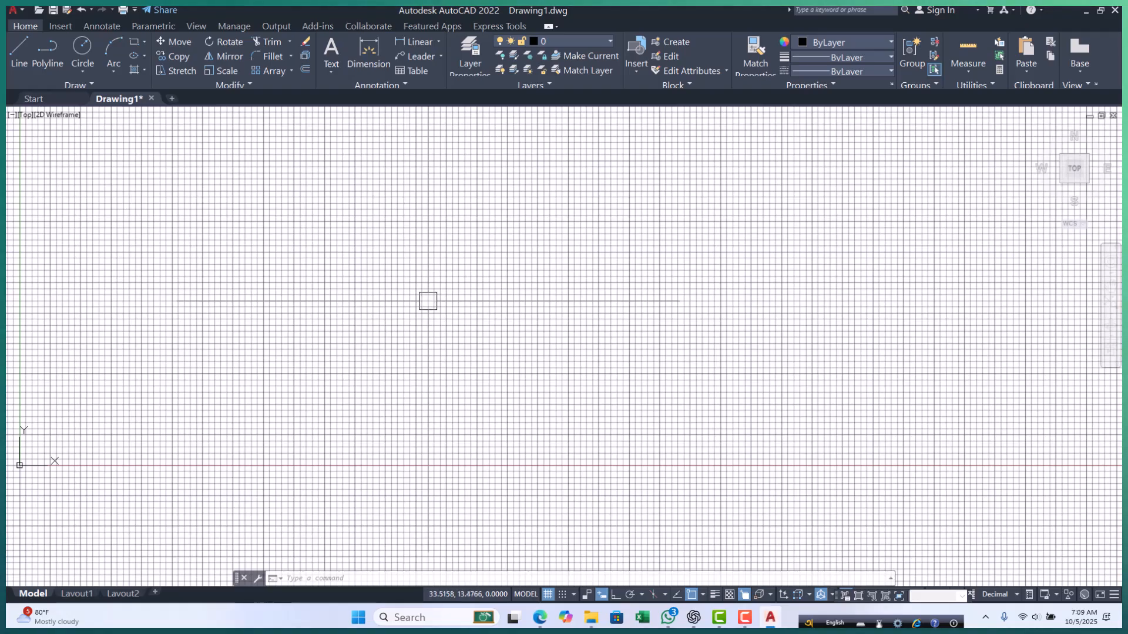
pyautogui.press('Escape')
# - Reset the unnamed profile in the Options dialog to its defaults and accept the dialog
pyautogui.write('op')
pyautogui.press('Return')
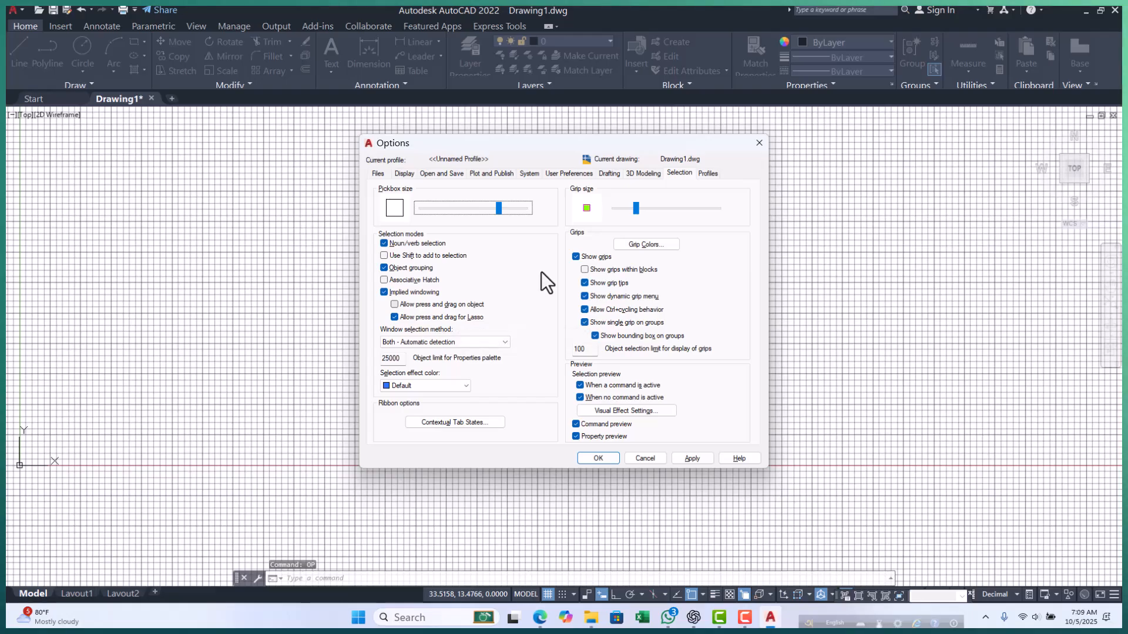
pyautogui.click(708, 173)
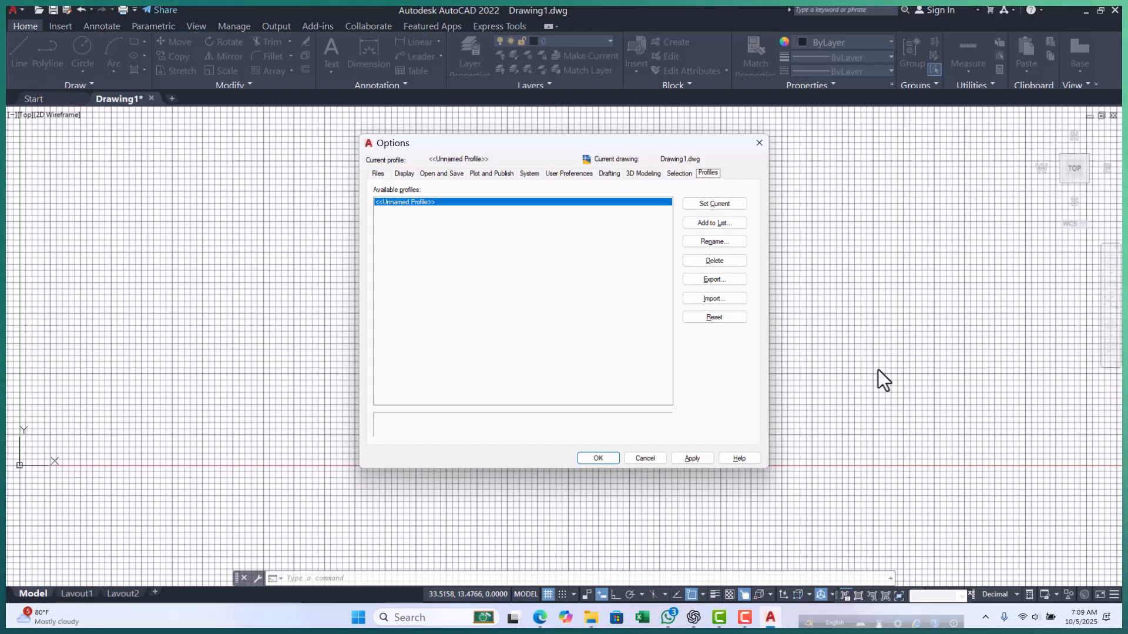
pyautogui.click(717, 320)
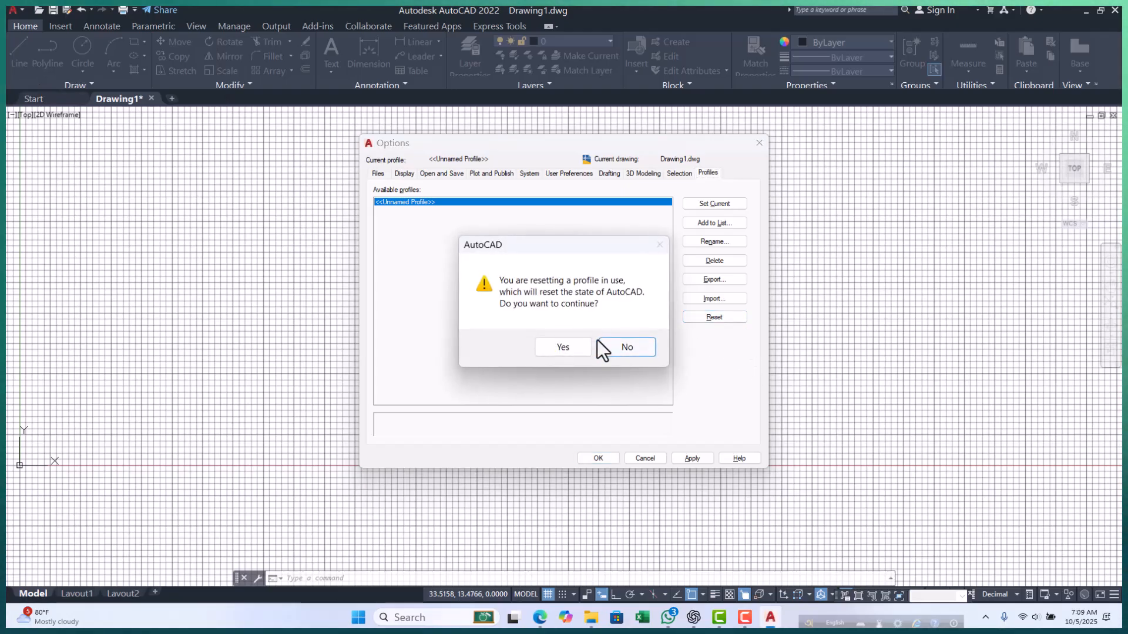
pyautogui.click(573, 343)
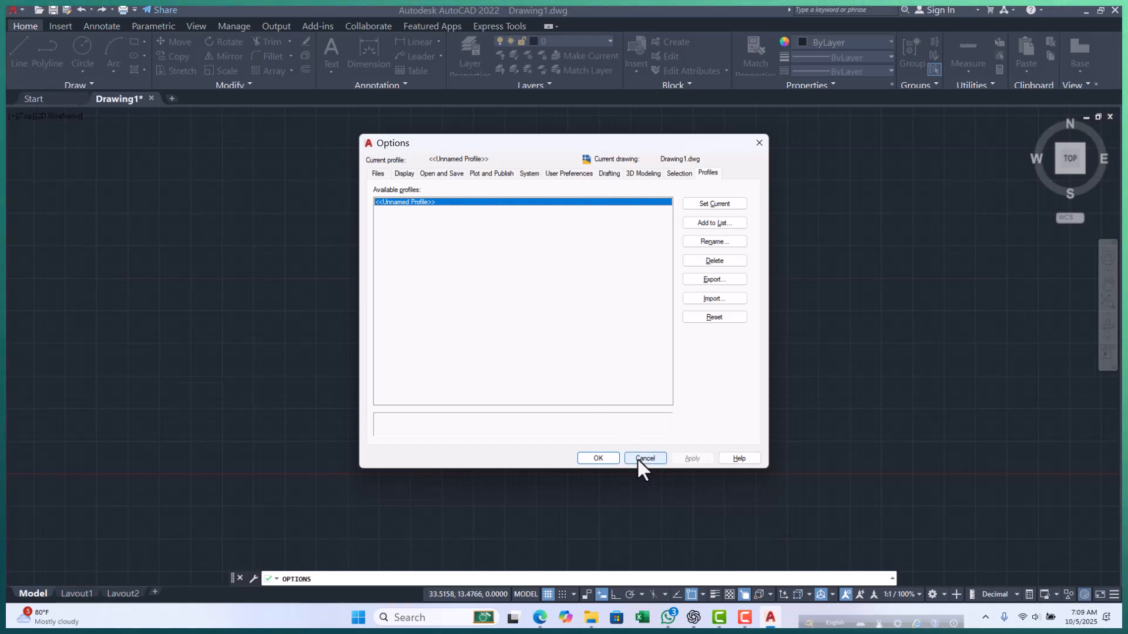
pyautogui.click(598, 458)
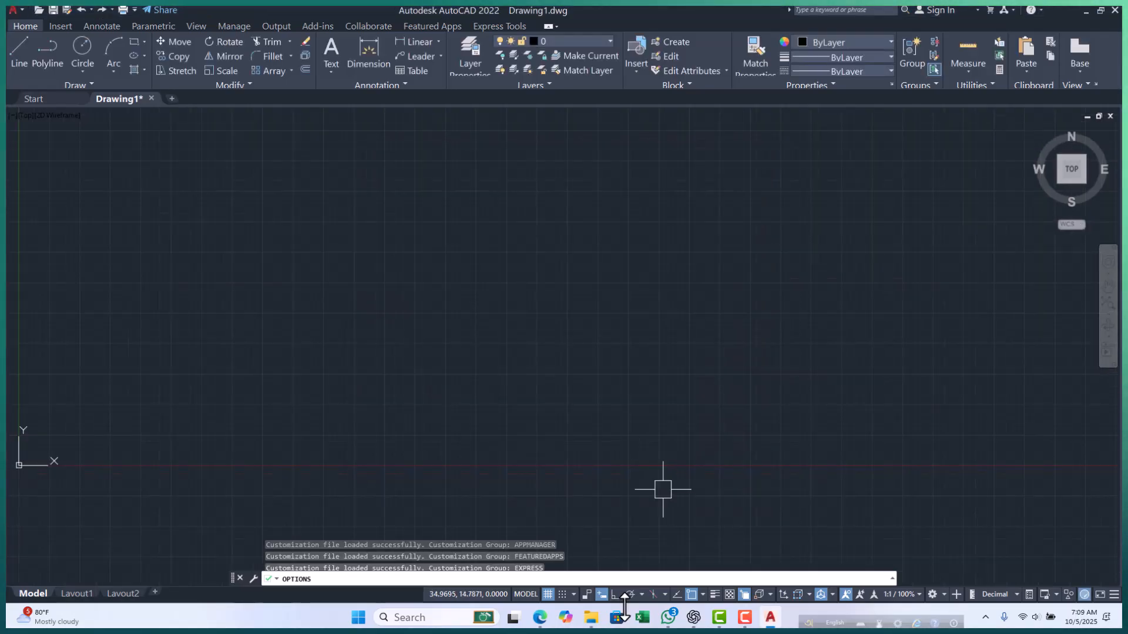
# - Switch to the Google Meet call, present the entire screen and hide the screen-sharing notice
pyautogui.moveTo(540, 615)
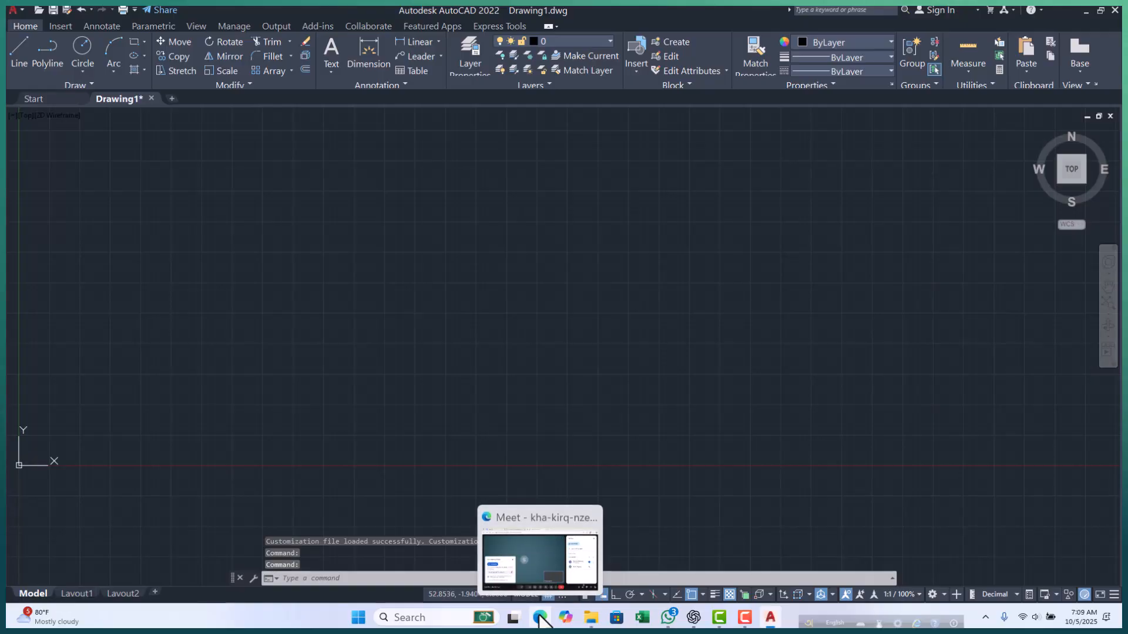
pyautogui.click(539, 549)
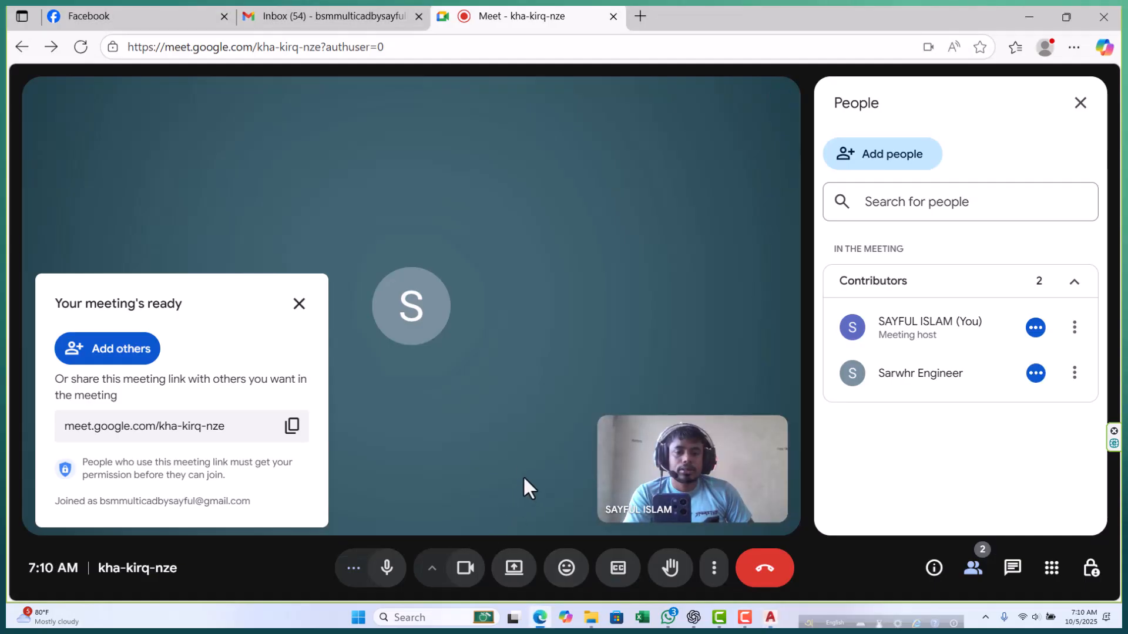
pyautogui.click(515, 573)
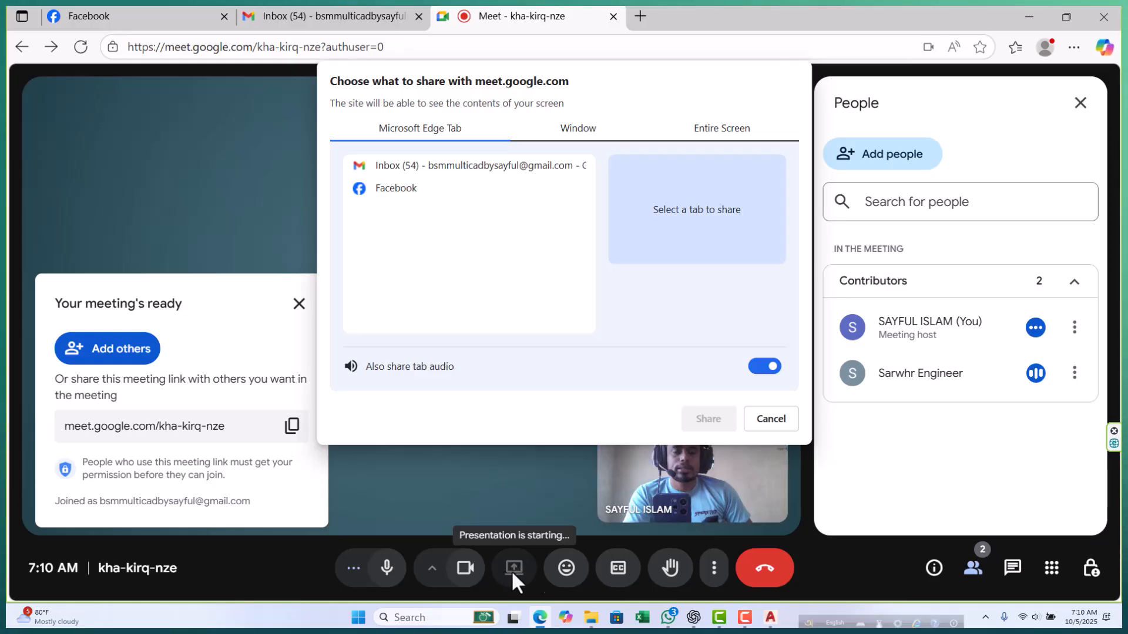
pyautogui.moveTo(812, 623); pyautogui.dragTo(331, 624)
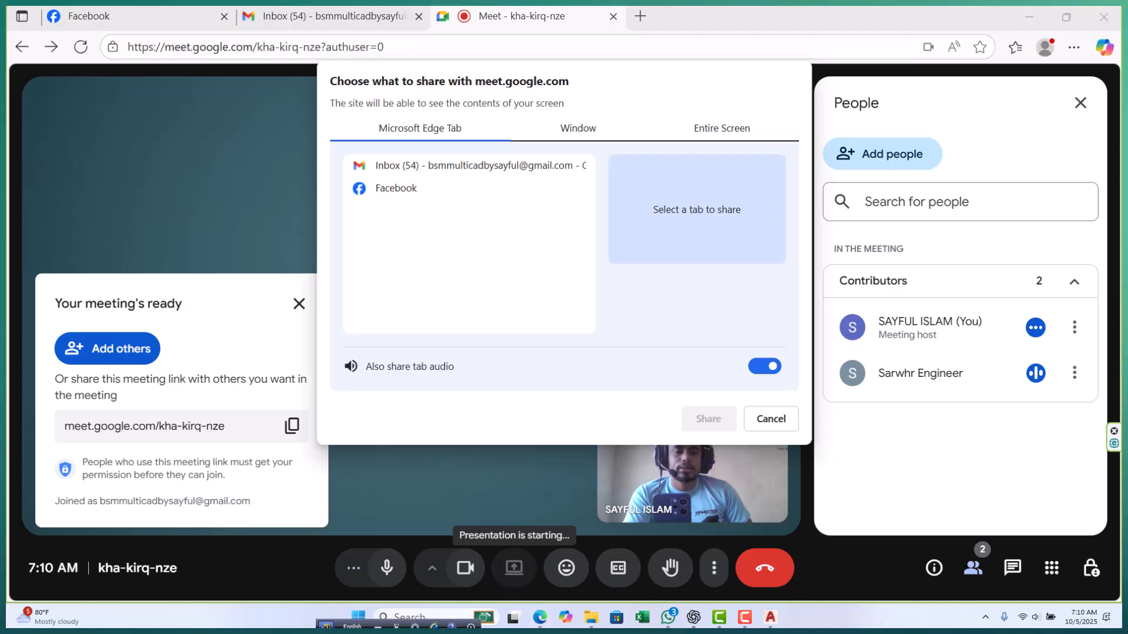
pyautogui.click(718, 134)
pyautogui.click(470, 244)
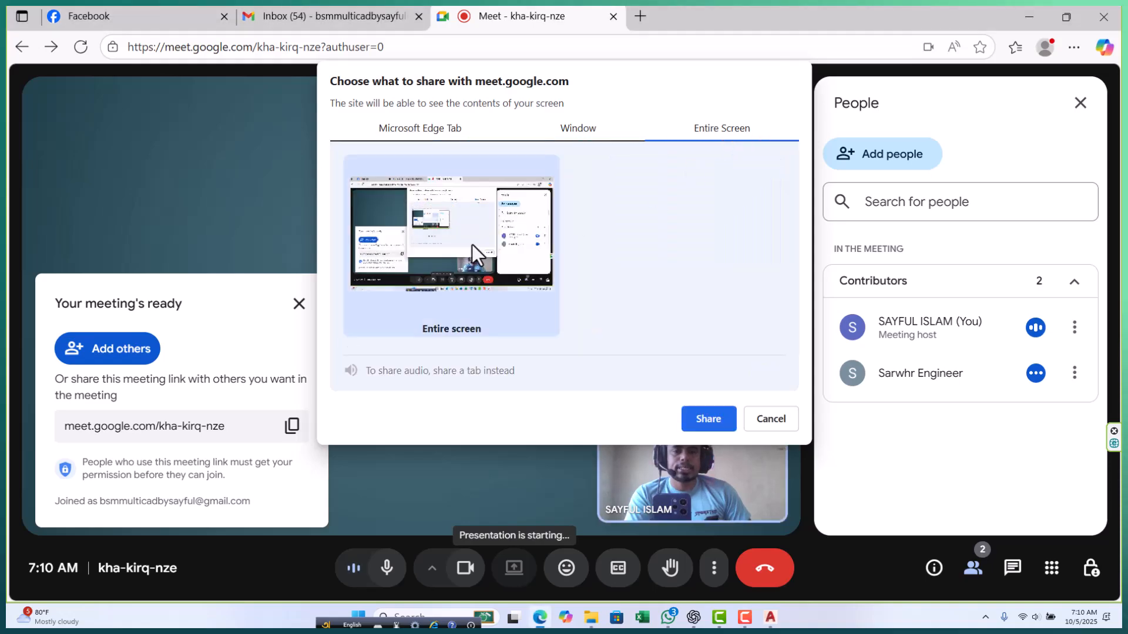
pyautogui.click(696, 425)
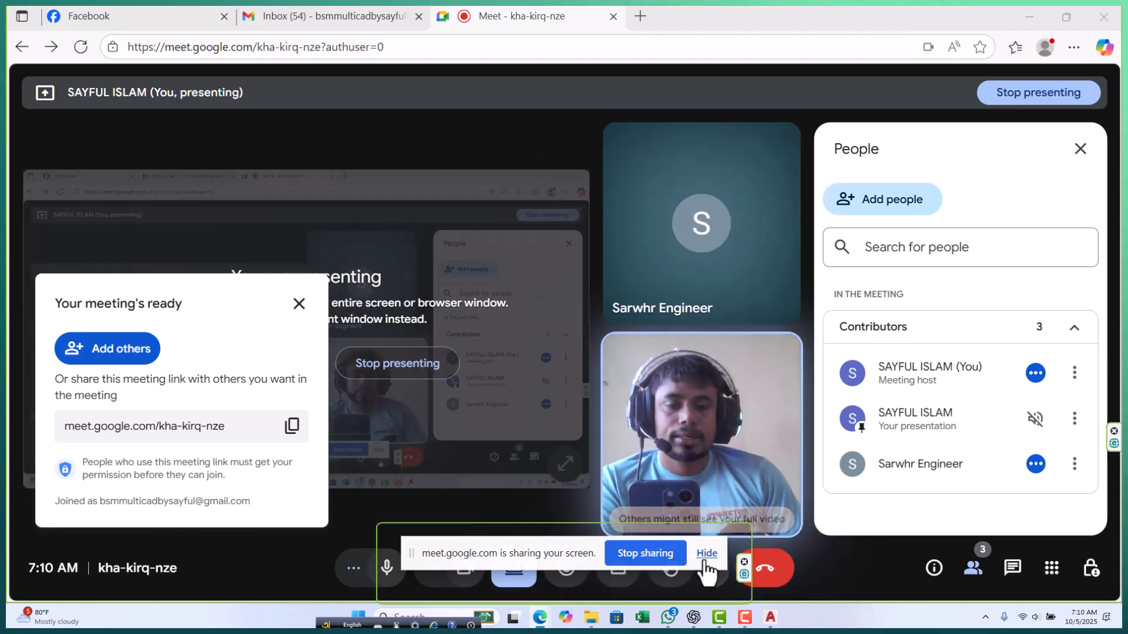
pyautogui.click(708, 555)
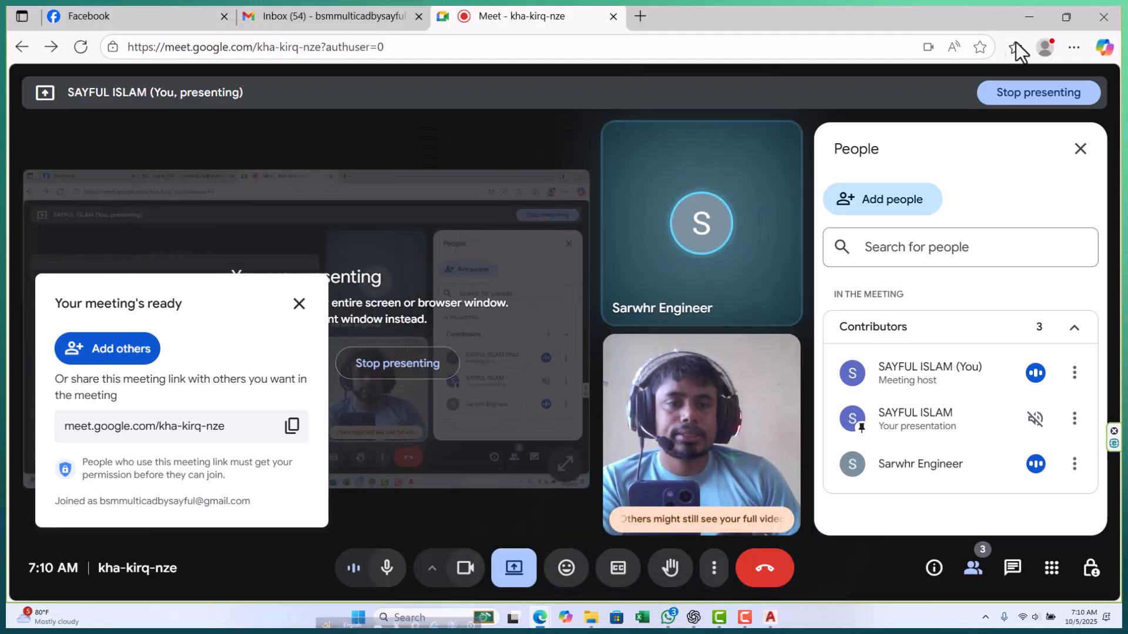
# - Switch from the call back to AutoCAD, reset the unnamed profile in the Options dialog and accept the dialog
pyautogui.click(1026, 17)
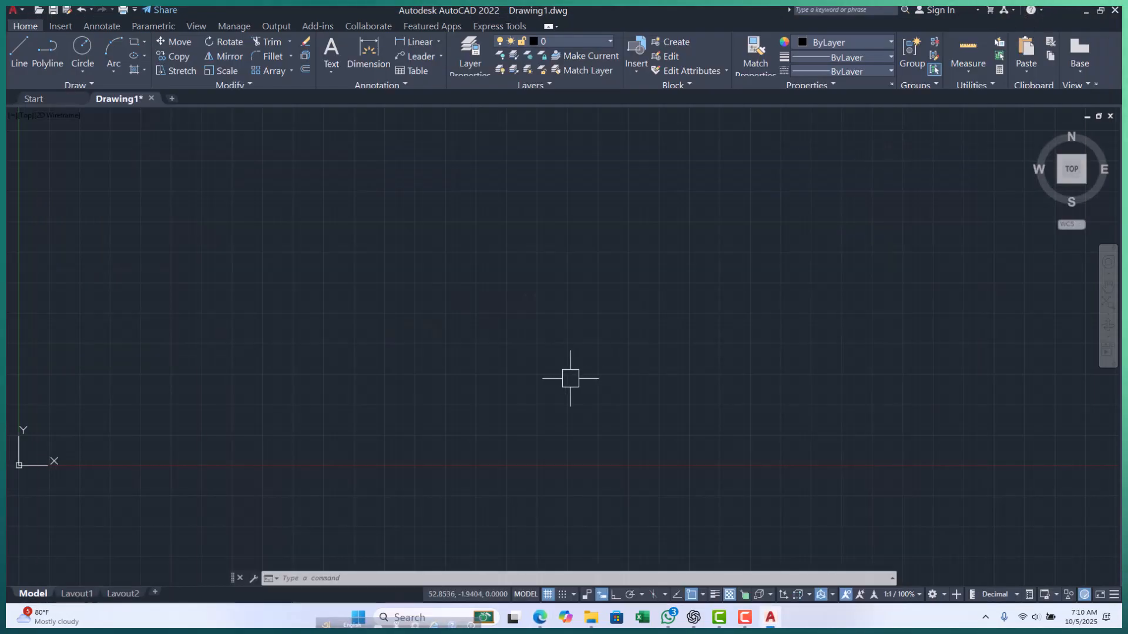
pyautogui.scroll(-2, 521, 358)
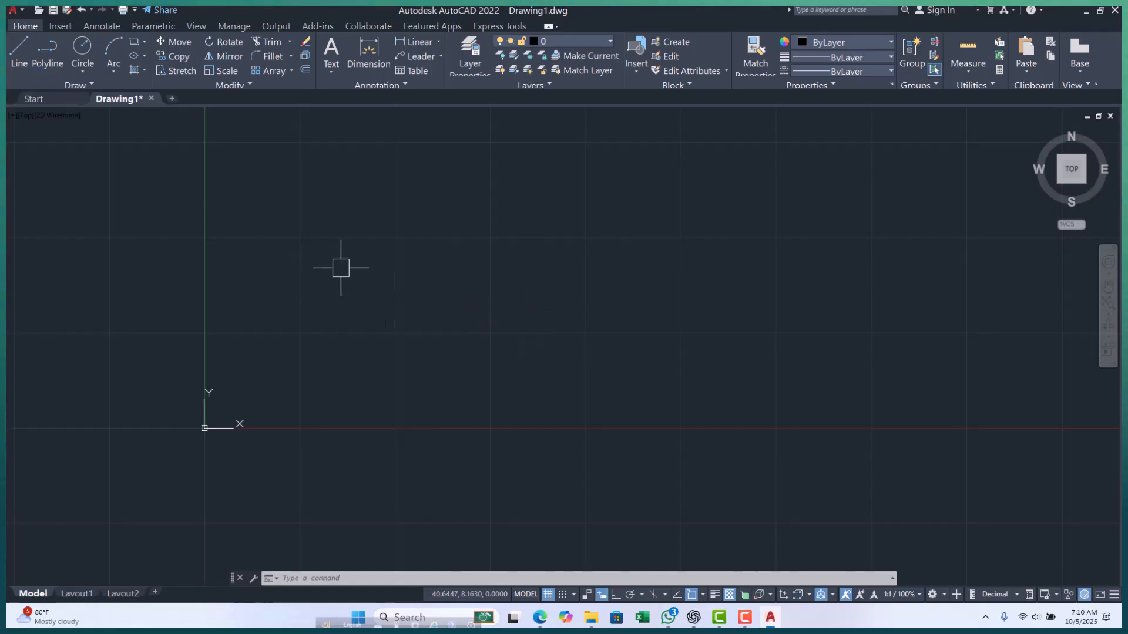
pyautogui.moveTo(423, 309); pyautogui.dragTo(396, 312, button='middle')
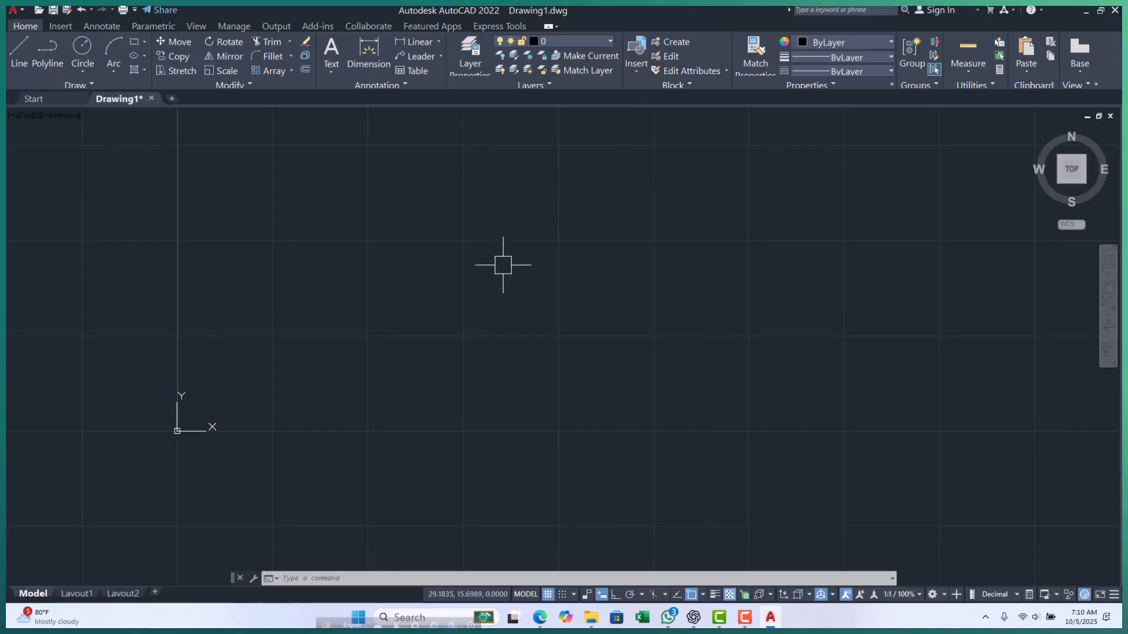
pyautogui.write('op')
pyautogui.press('Return')
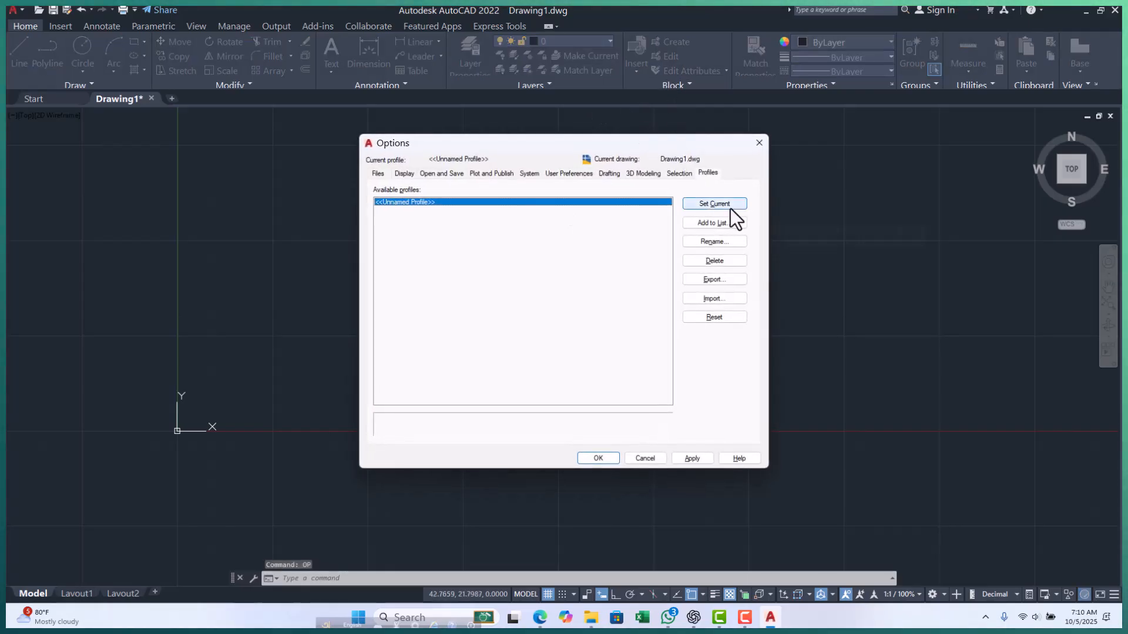
pyautogui.click(720, 320)
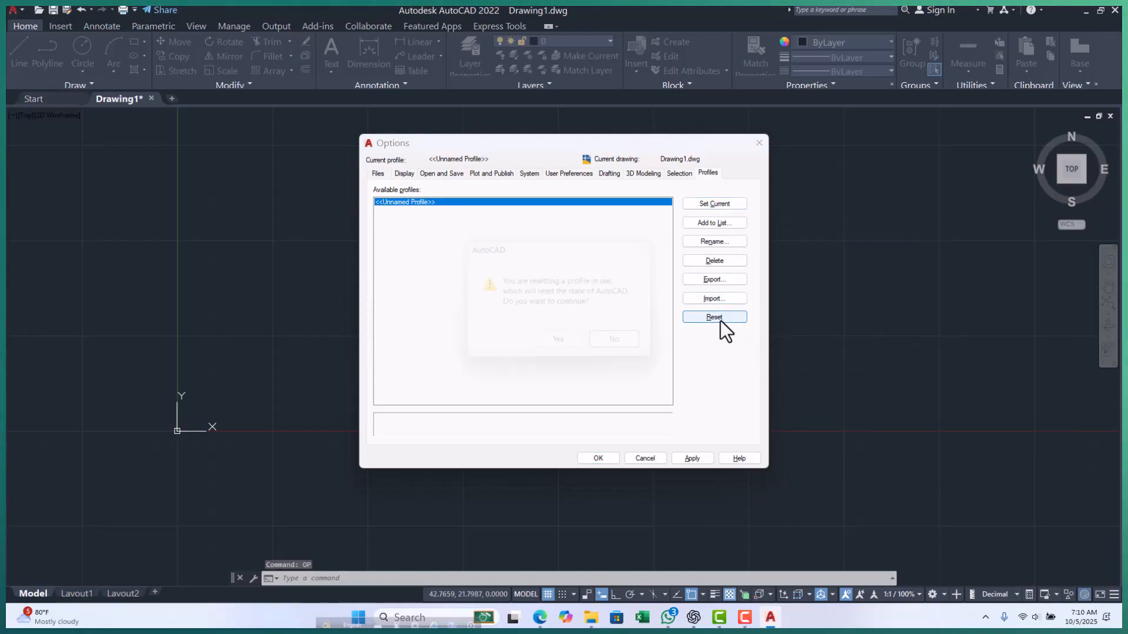
pyautogui.click(564, 347)
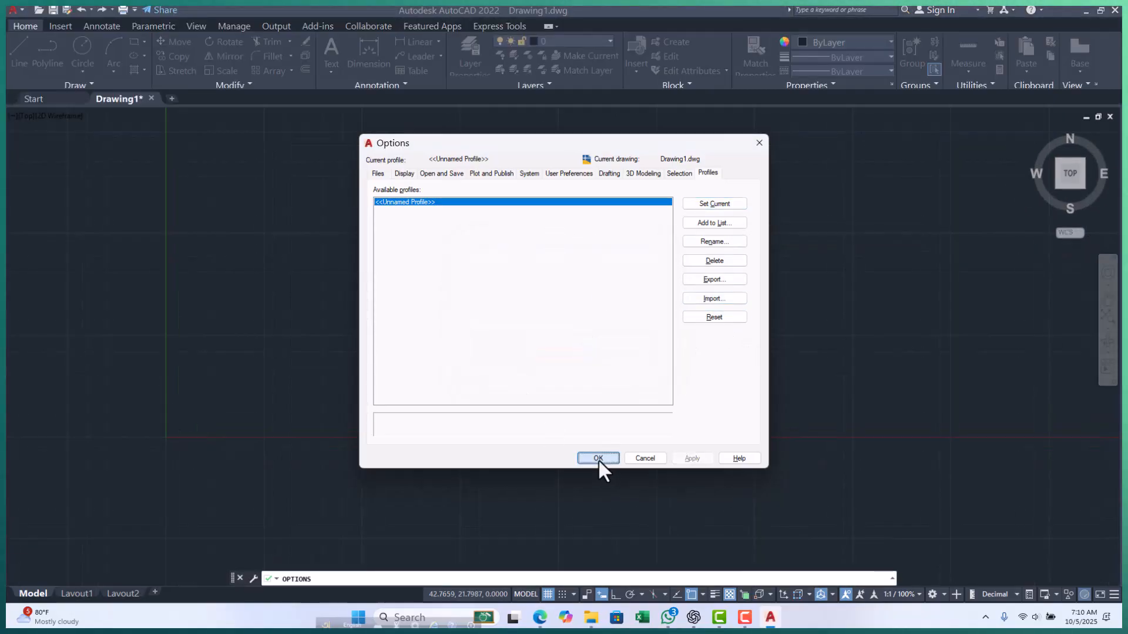
pyautogui.click(598, 459)
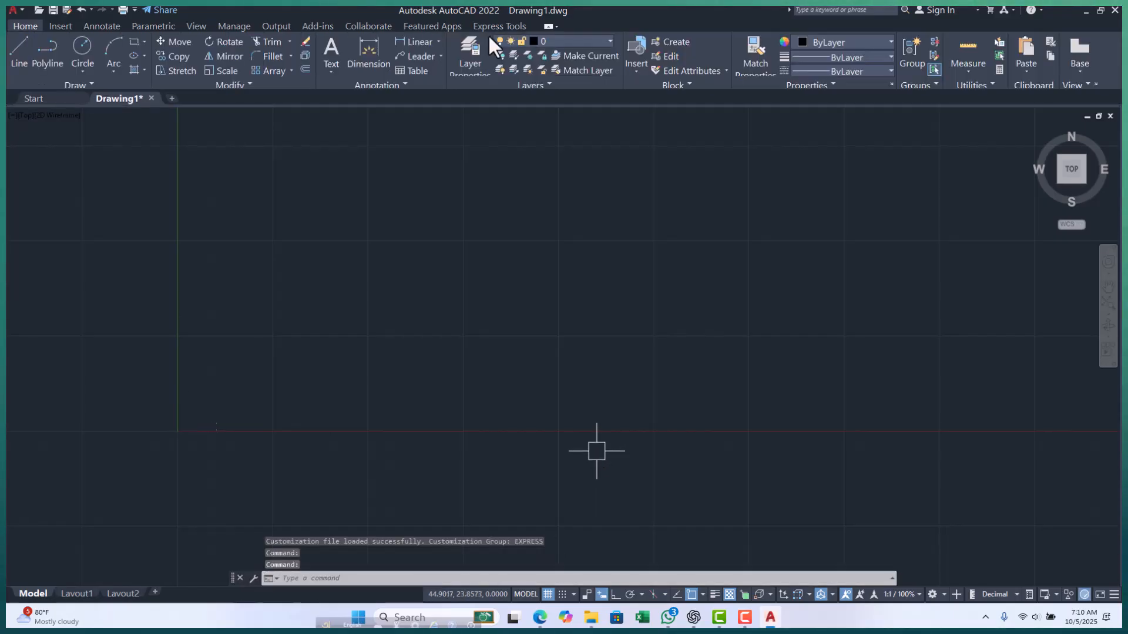
# - Turn off the display of annotation objects at all scales and turn off dynamic input
pyautogui.moveTo(343, 305); pyautogui.dragTo(394, 303, button='middle')
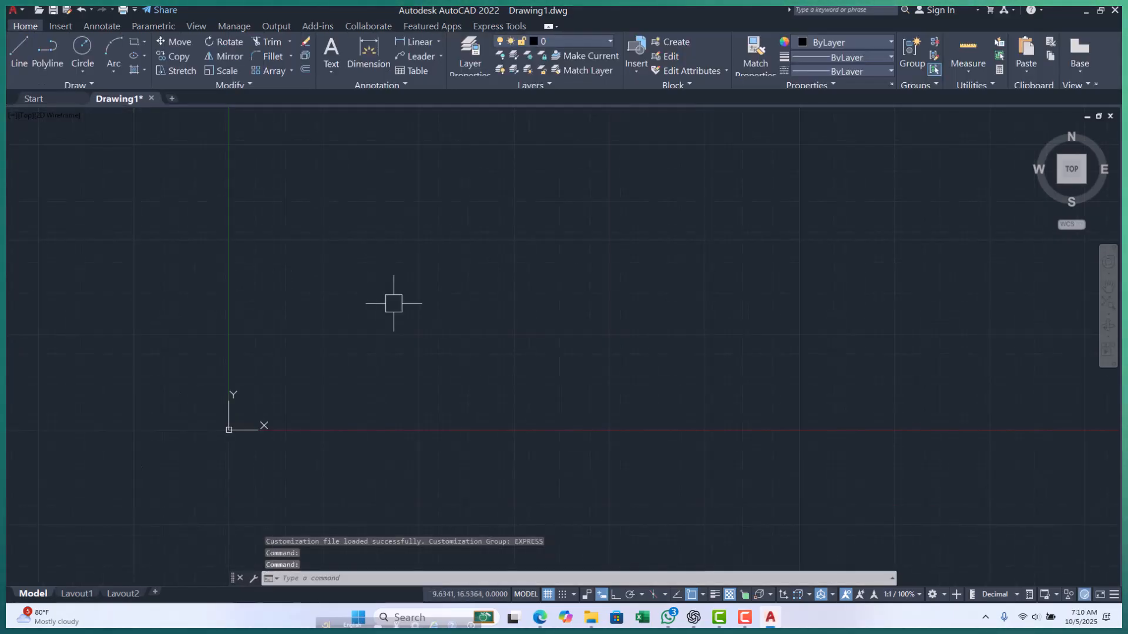
pyautogui.click(845, 596)
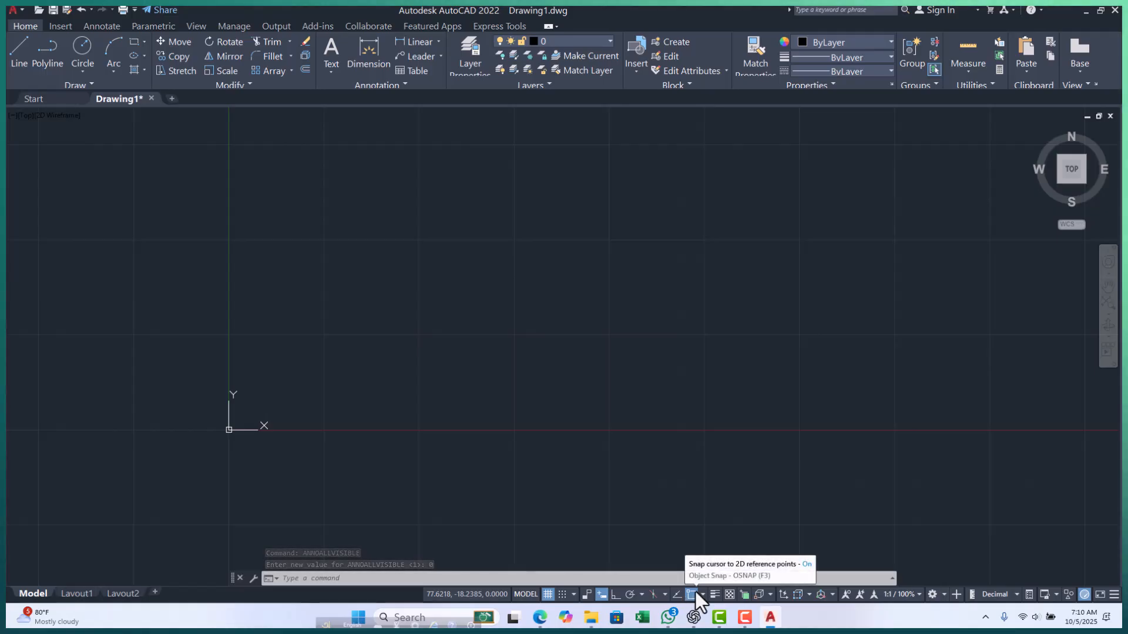
pyautogui.click(601, 594)
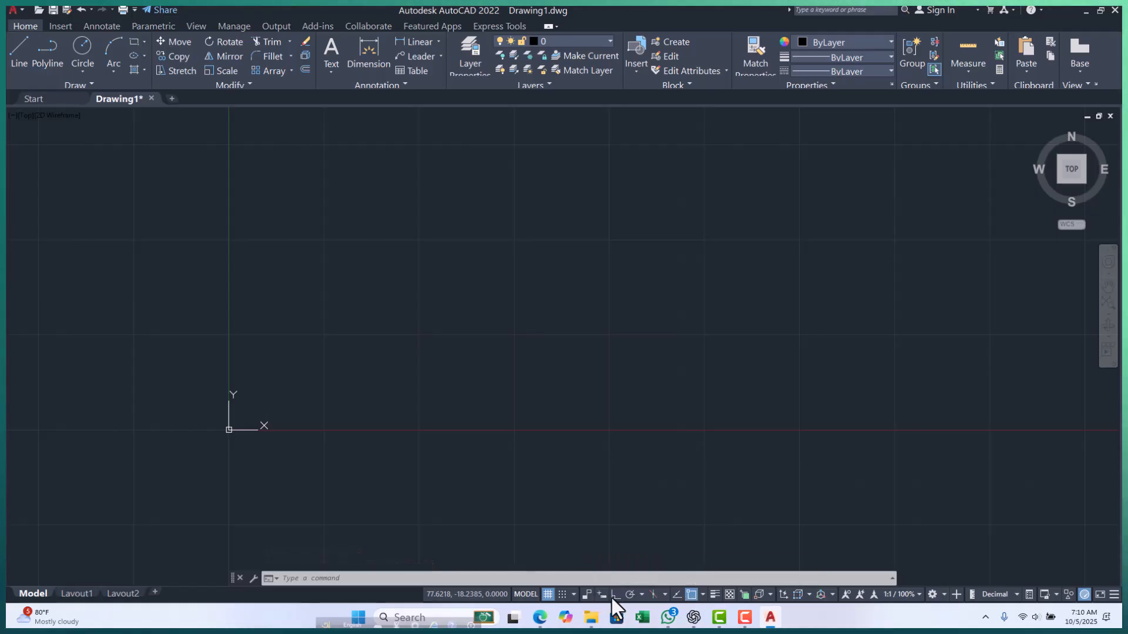
# - Turn on Ortho mode and turn off the grid display in the drawing area
pyautogui.click(615, 595)
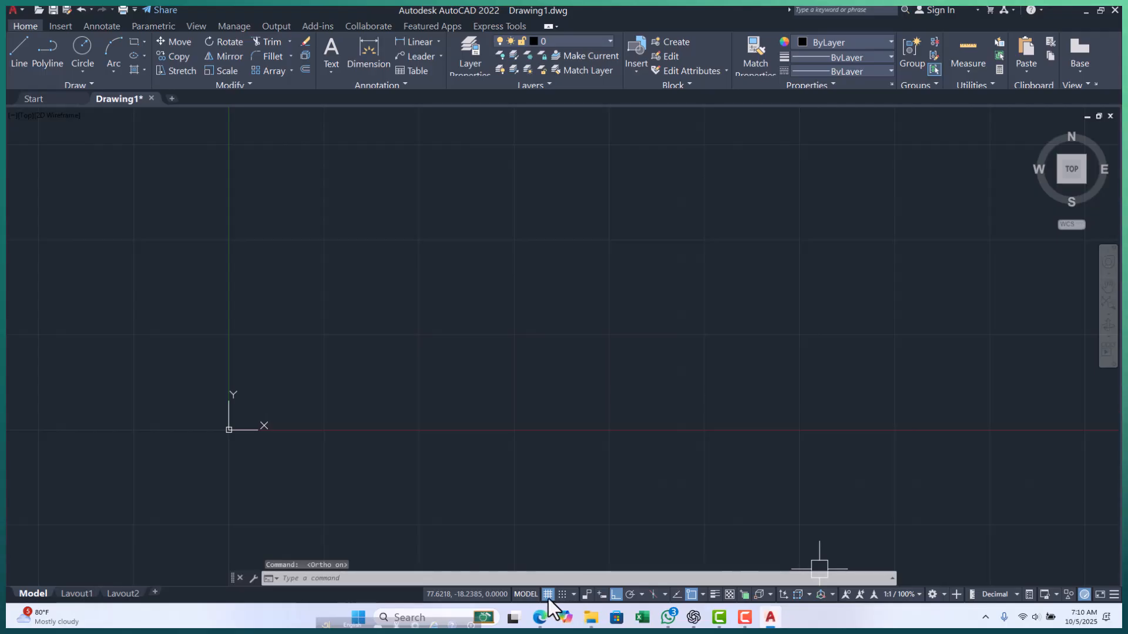
pyautogui.scroll(2, 439, 221)
pyautogui.scroll(2, 310, 206)
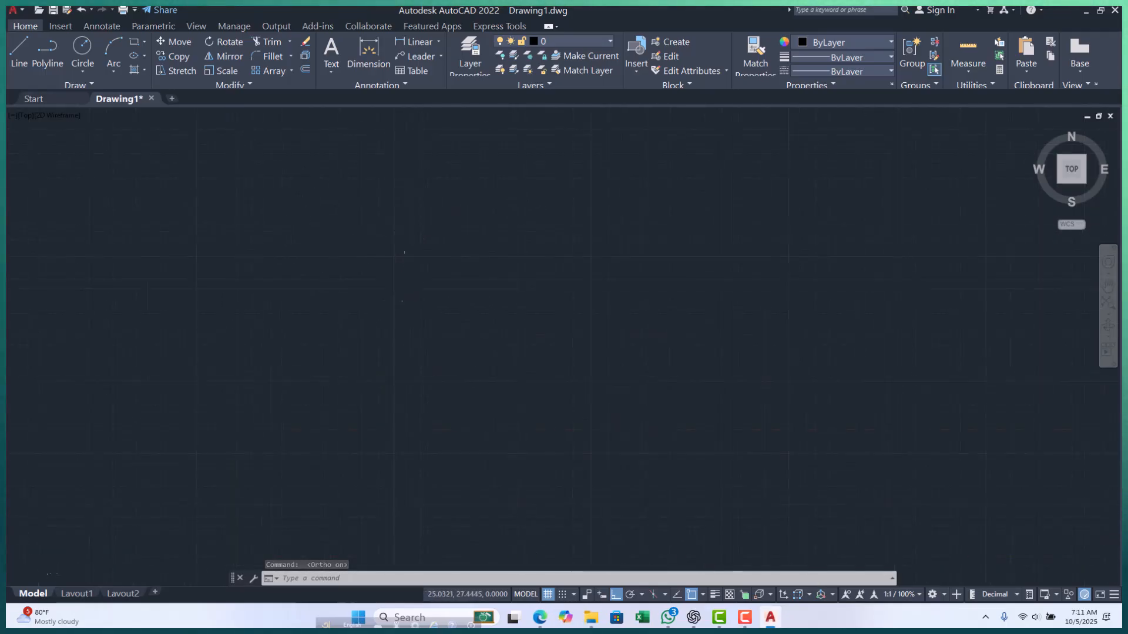
pyautogui.scroll(-3, 536, 478)
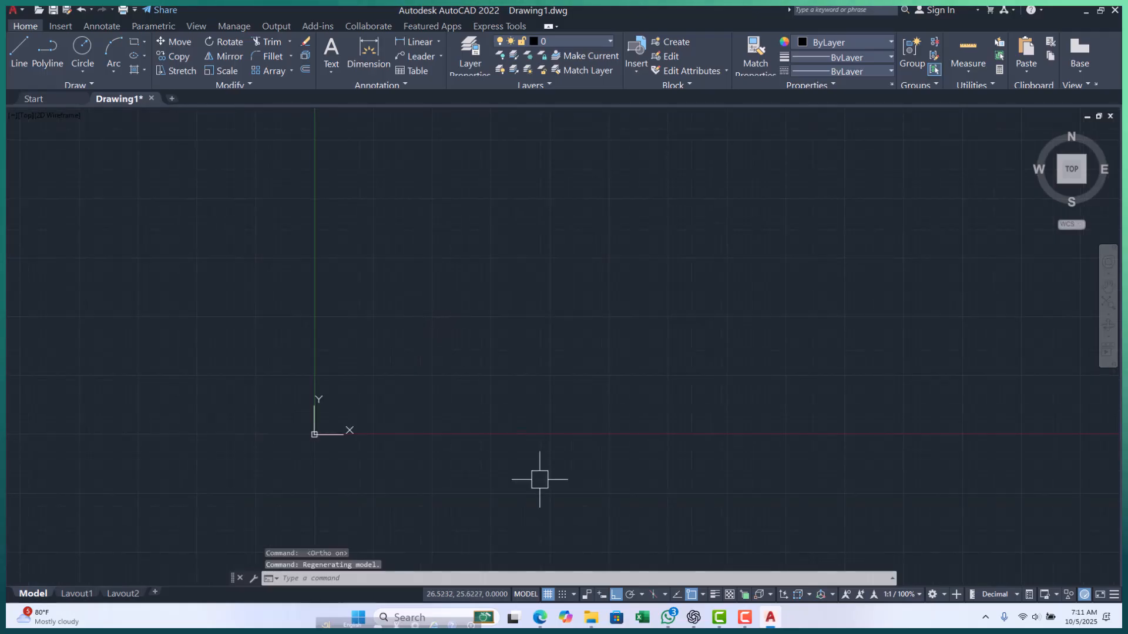
pyautogui.click(548, 594)
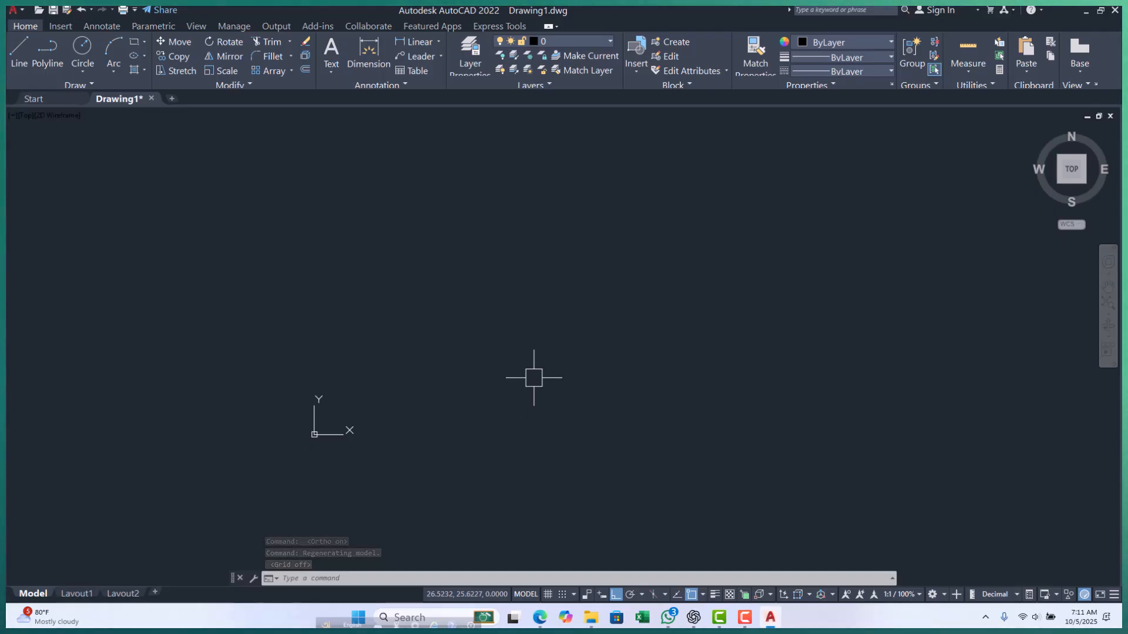
pyautogui.press('F7')
pyautogui.press('F7')
pyautogui.click(523, 393)
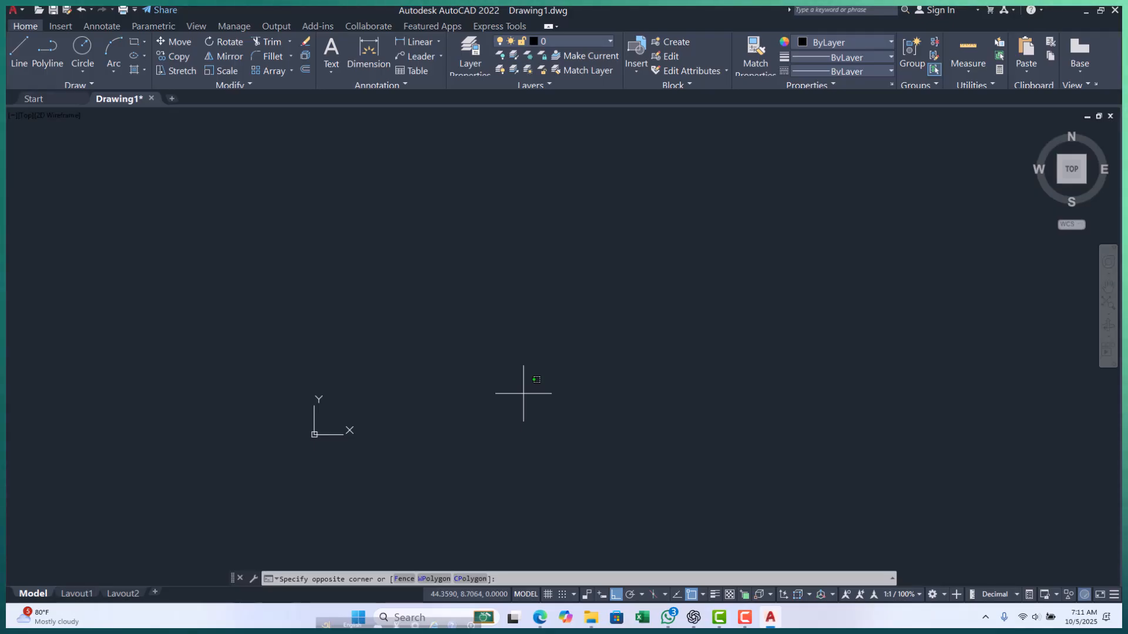
pyautogui.scroll(-2, 417, 327)
pyautogui.press('Escape')
pyautogui.press('Escape')
pyautogui.press('Escape')
# - Draw a short horizontal line above and to the right of the origin with the Line command
pyautogui.scroll(7, 358, 392)
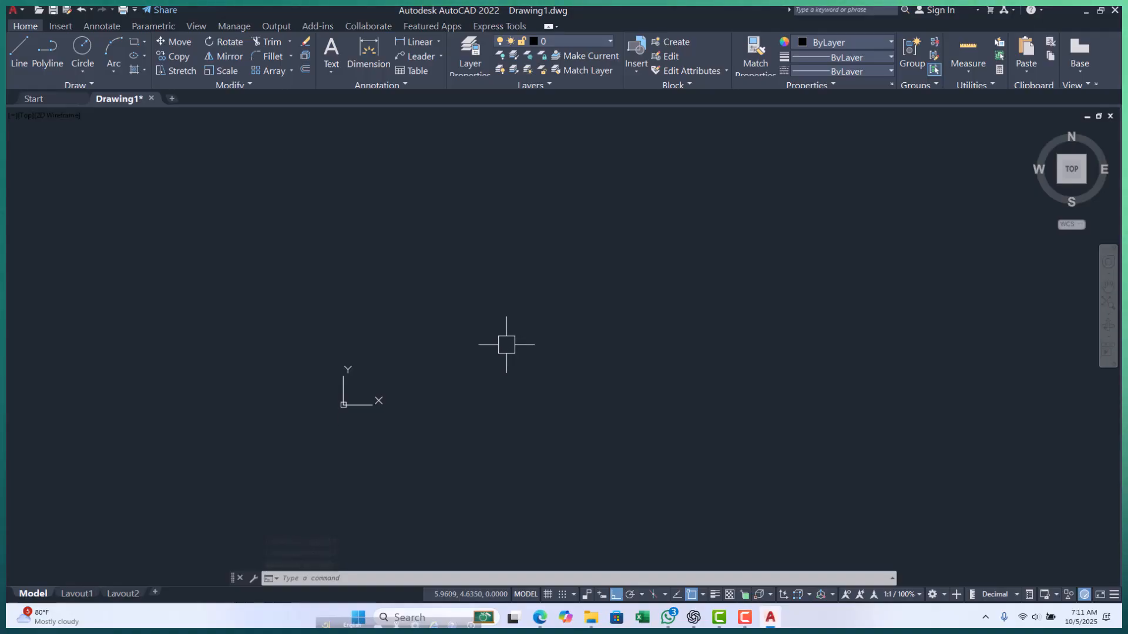
pyautogui.write('L')
pyautogui.press('Return')
pyautogui.click(452, 339)
pyautogui.click(514, 345)
pyautogui.press('Escape')
pyautogui.press('Escape')
pyautogui.press('Escape')
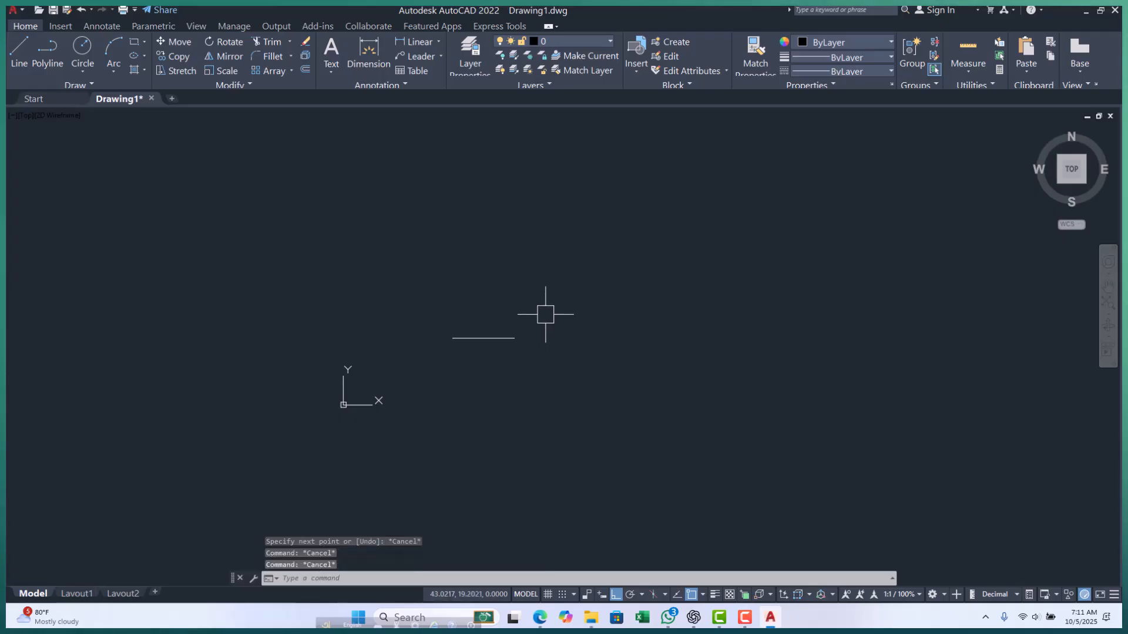
# - Draw a small, nearly square rectangle just above the horizontal line
pyautogui.write('rec')
pyautogui.press('Return')
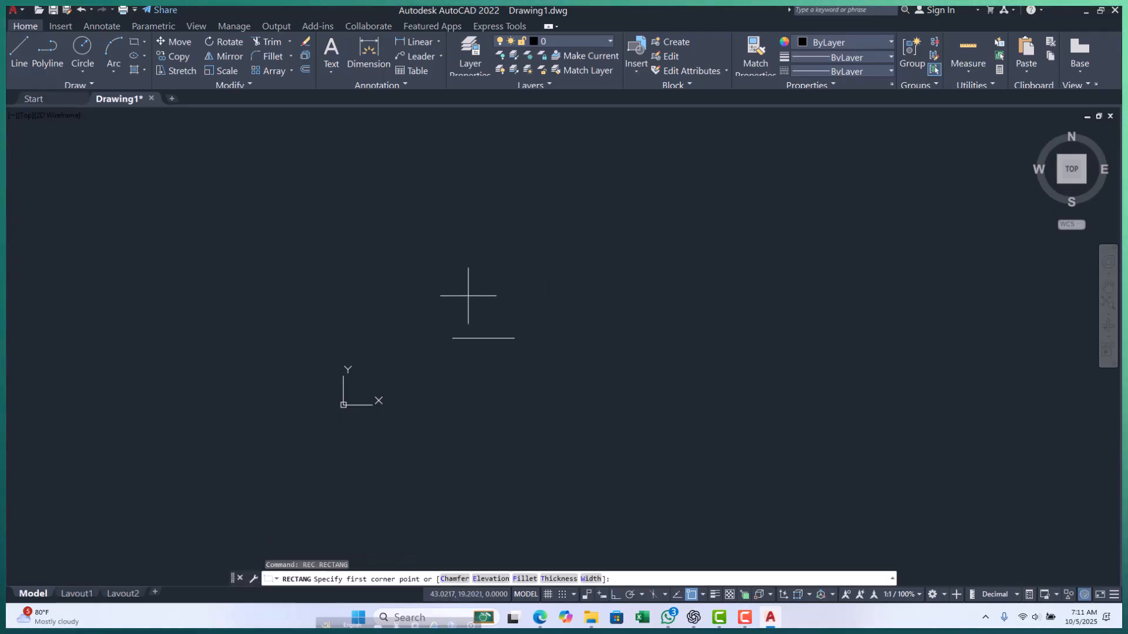
pyautogui.click(468, 294)
pyautogui.click(487, 313)
pyautogui.press('Escape')
pyautogui.press('Escape')
pyautogui.press('Escape')
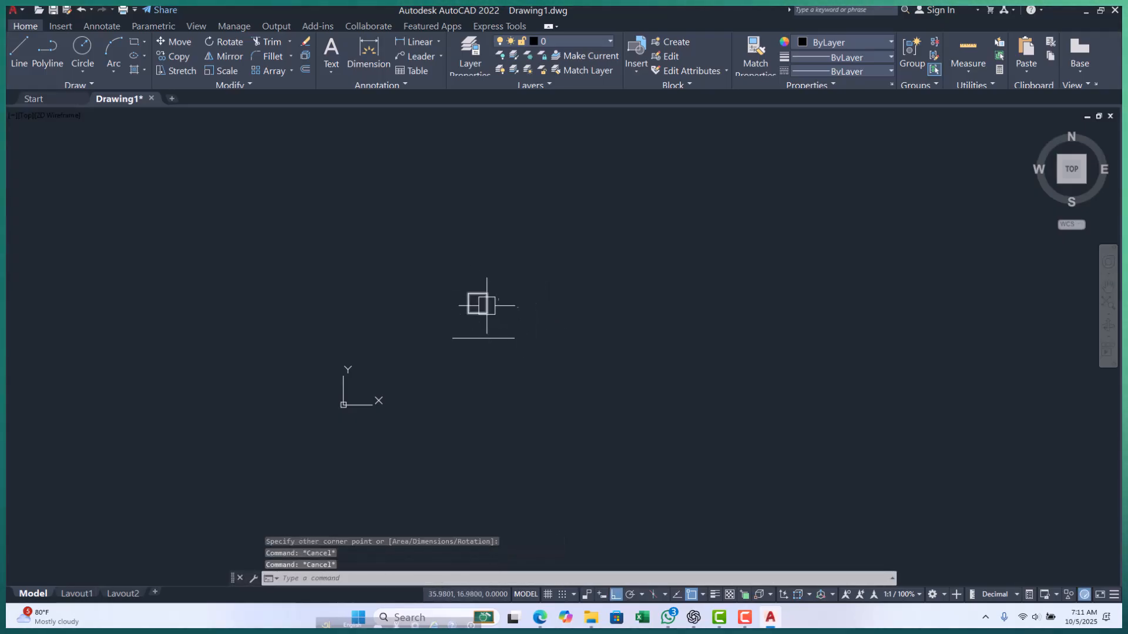
# - Set the crosshair size to 45 in the display settings of the Options dialog and apply it
pyautogui.write('op')
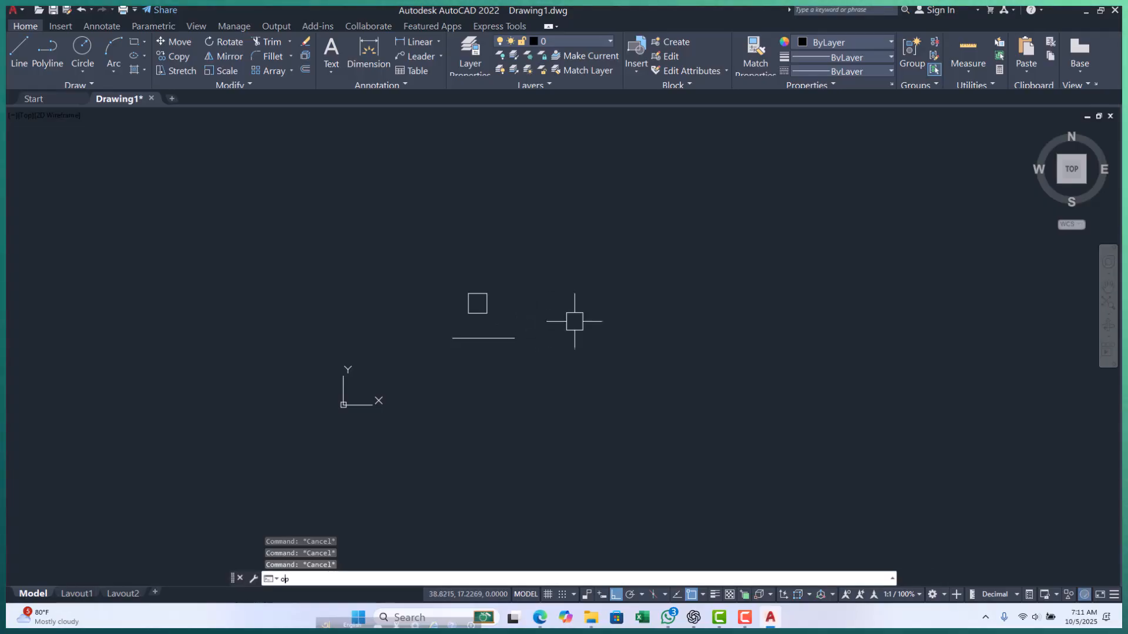
pyautogui.press('Return')
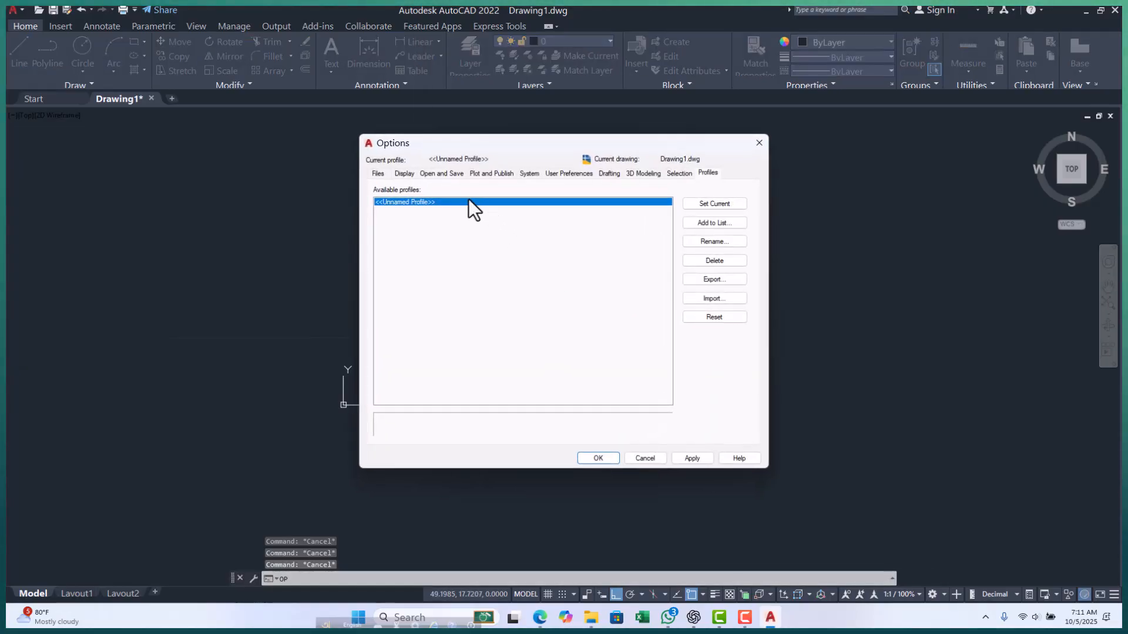
pyautogui.click(405, 174)
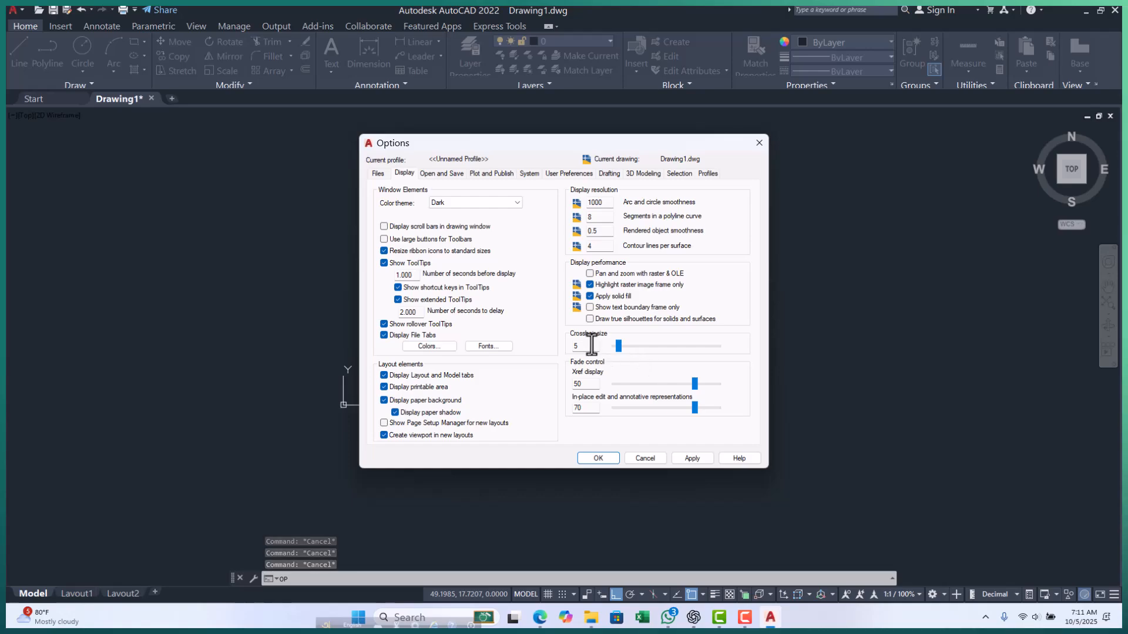
pyautogui.moveTo(579, 346); pyautogui.dragTo(564, 345)
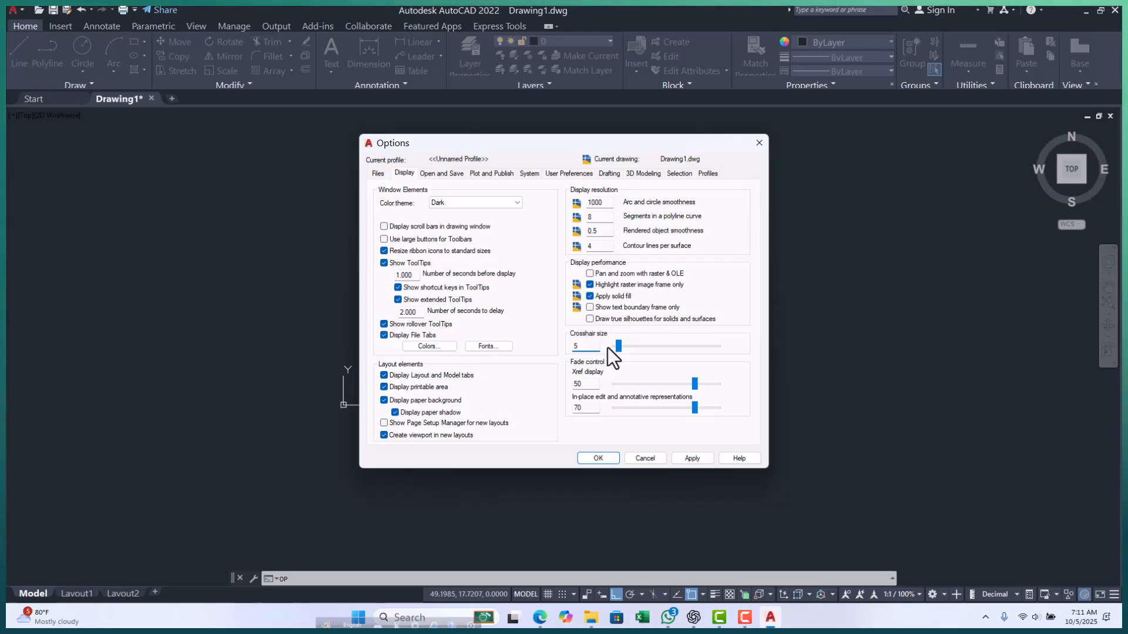
pyautogui.click(629, 345)
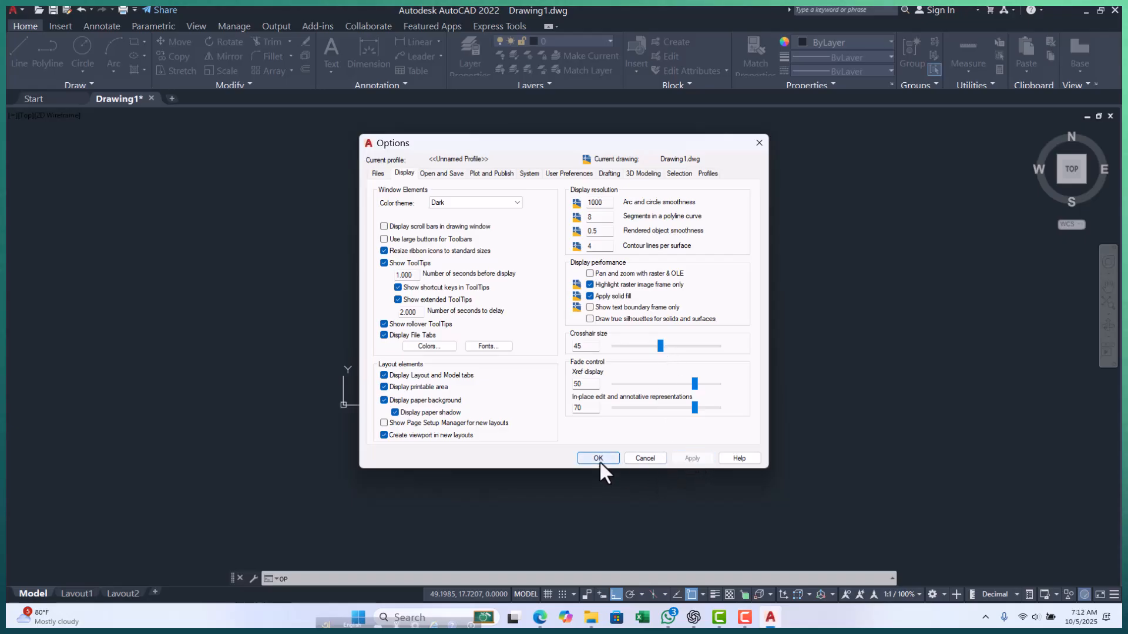
# - Set the automatic save interval to 2 minutes and disable Automatic save in the file safety precautions
pyautogui.click(452, 174)
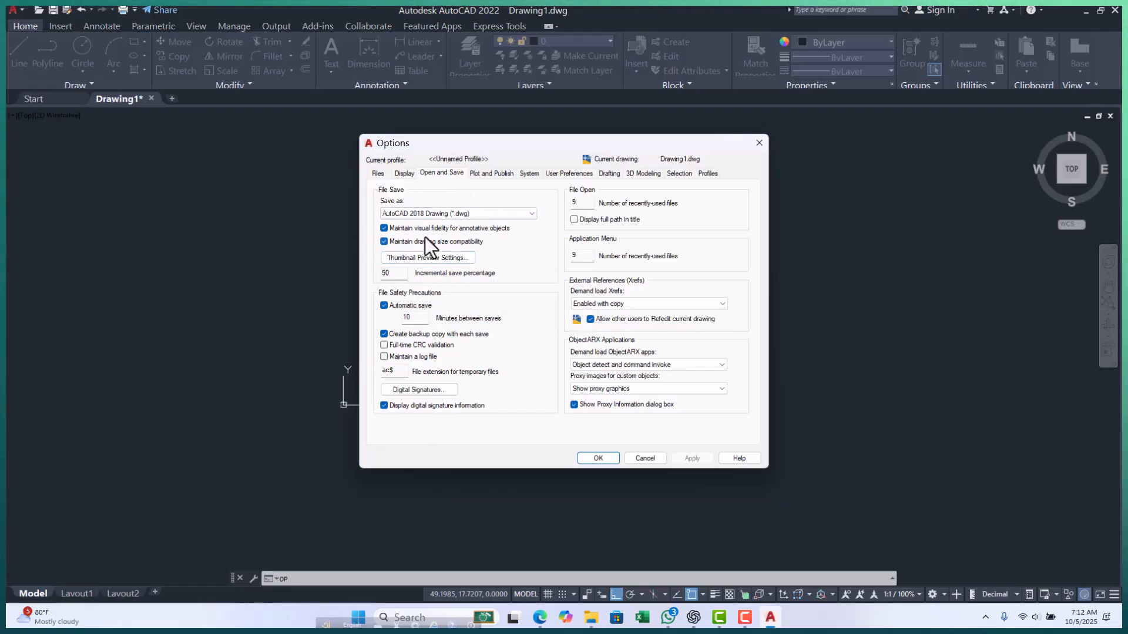
pyautogui.moveTo(418, 318); pyautogui.dragTo(382, 317)
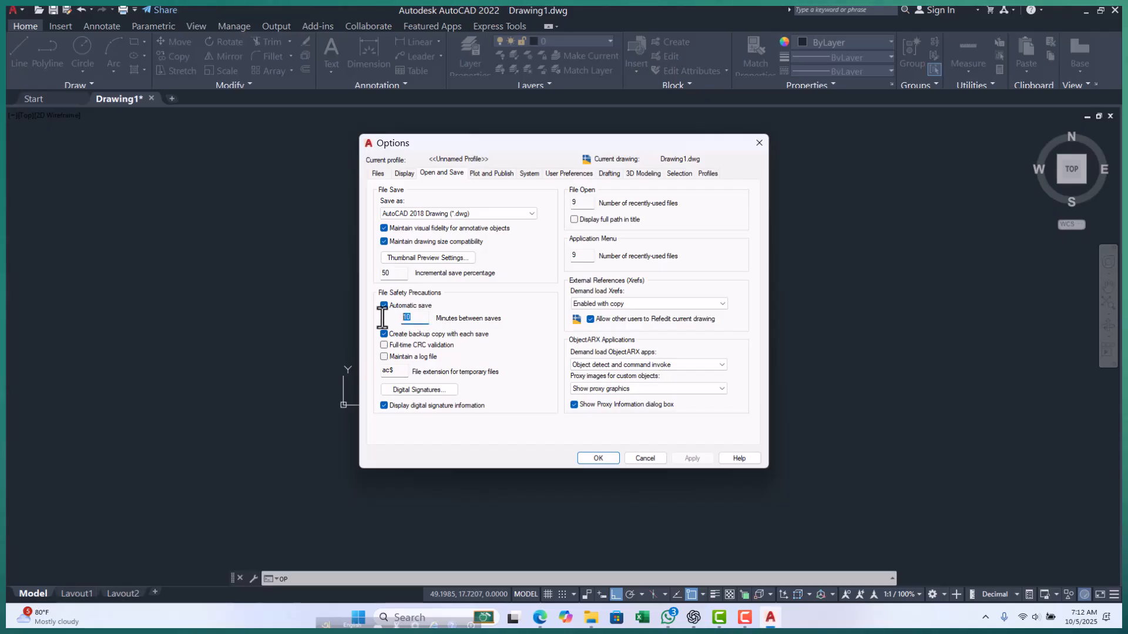
pyautogui.write('2')
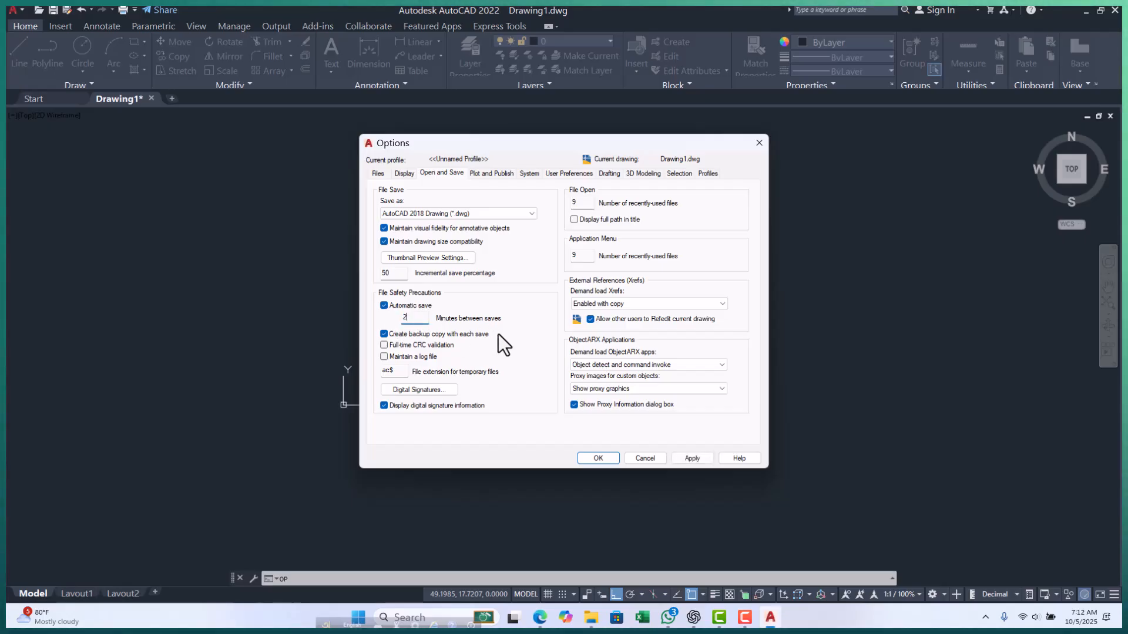
pyautogui.click(383, 306)
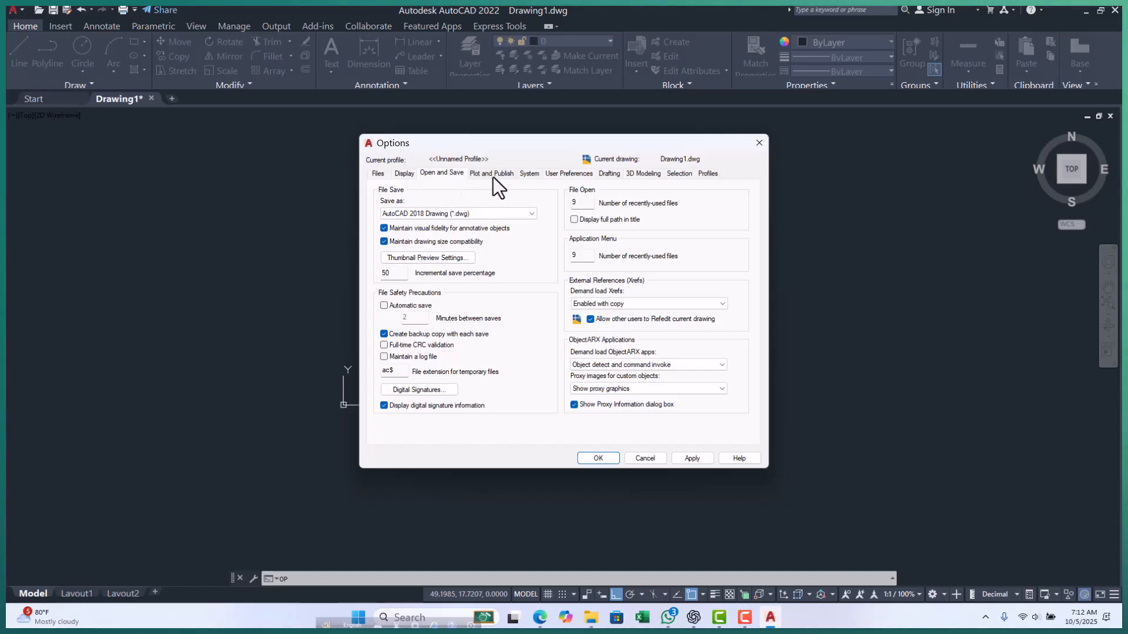
# - View the color choices for the 2D model space uniform background in Drawing Window Colors and cancel that dialog
pyautogui.click(405, 174)
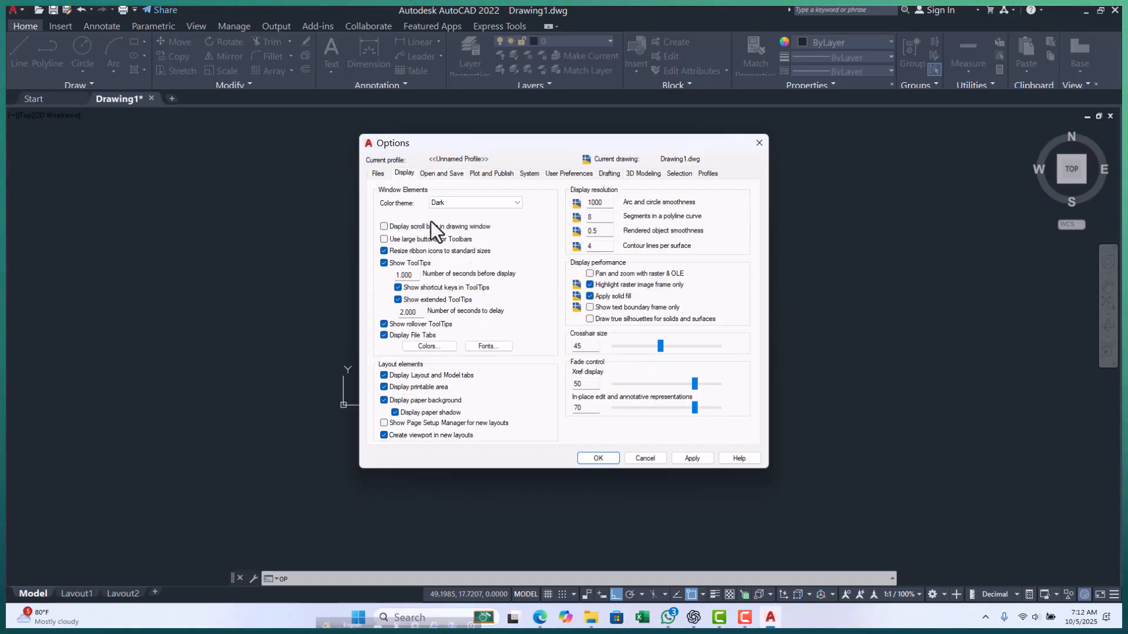
pyautogui.click(437, 347)
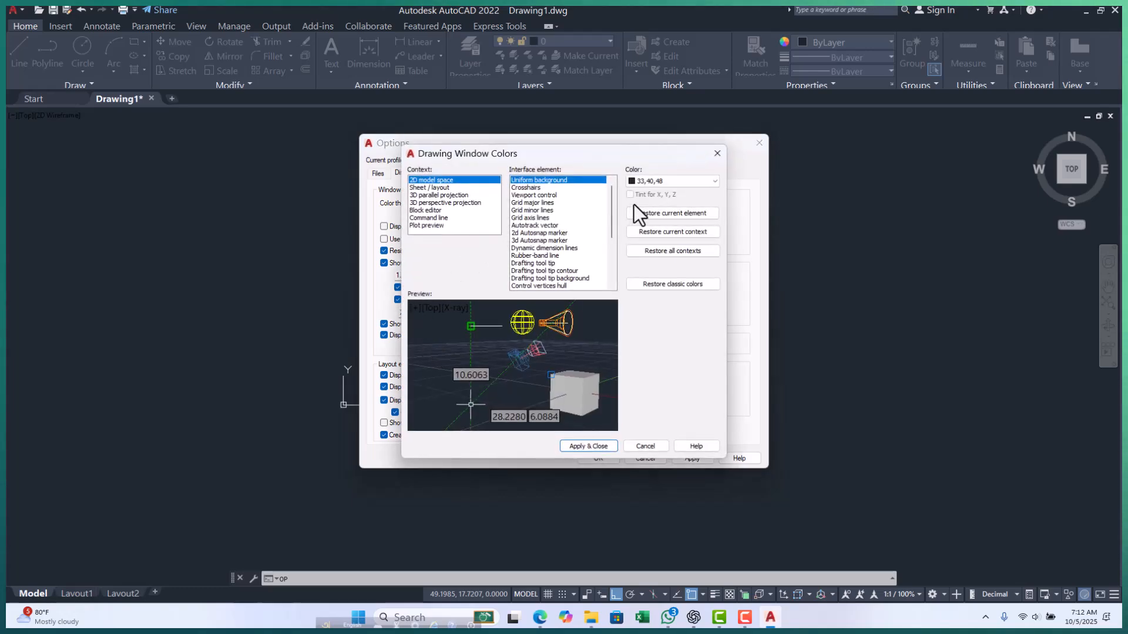
pyautogui.click(670, 182)
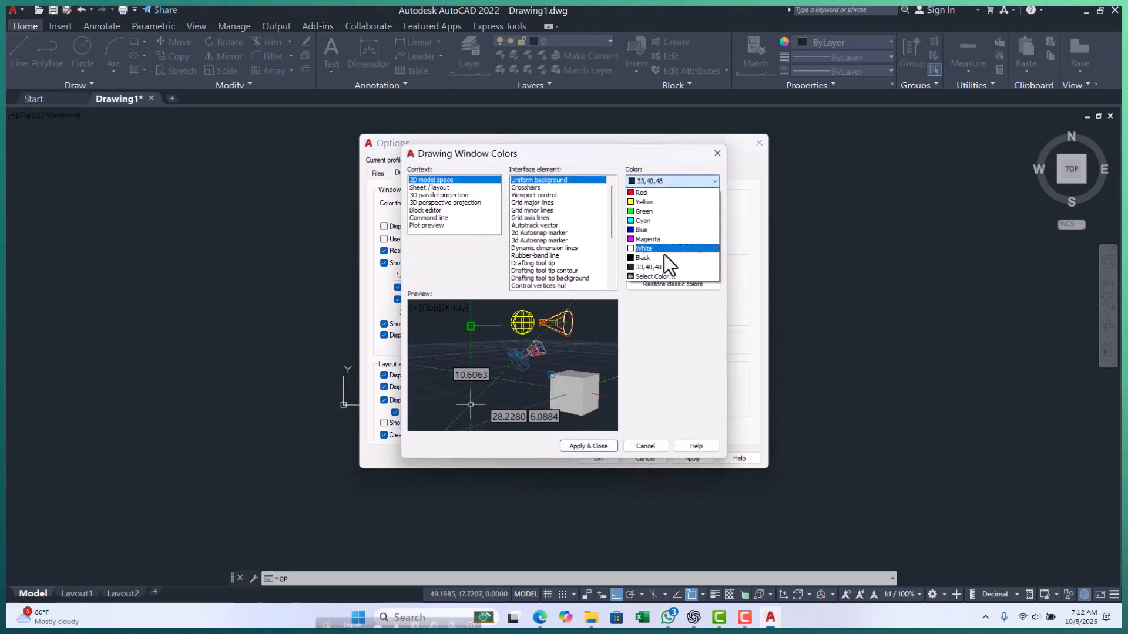
pyautogui.click(663, 445)
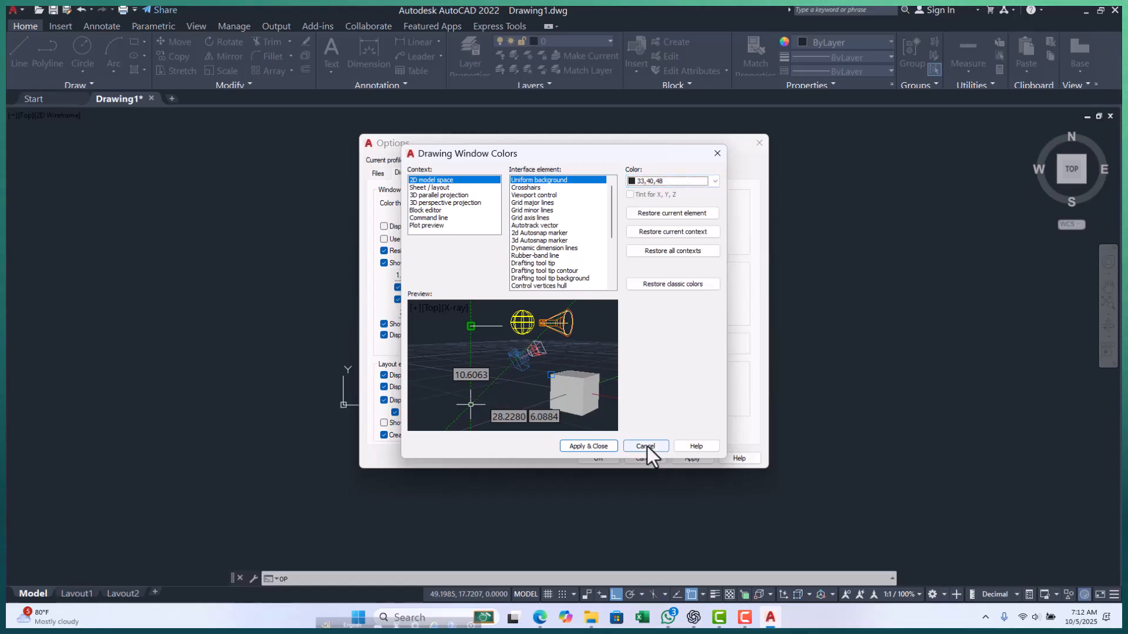
pyautogui.click(646, 446)
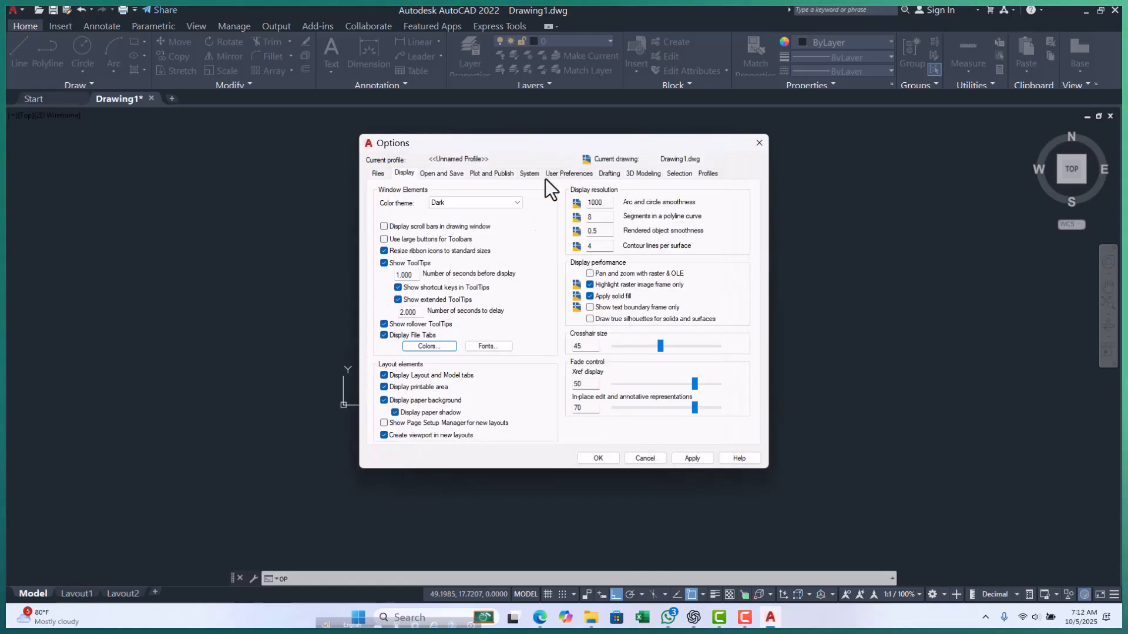
# - View the Selection and 3D Modeling settings, apply the options and close the Options dialog
pyautogui.click(677, 174)
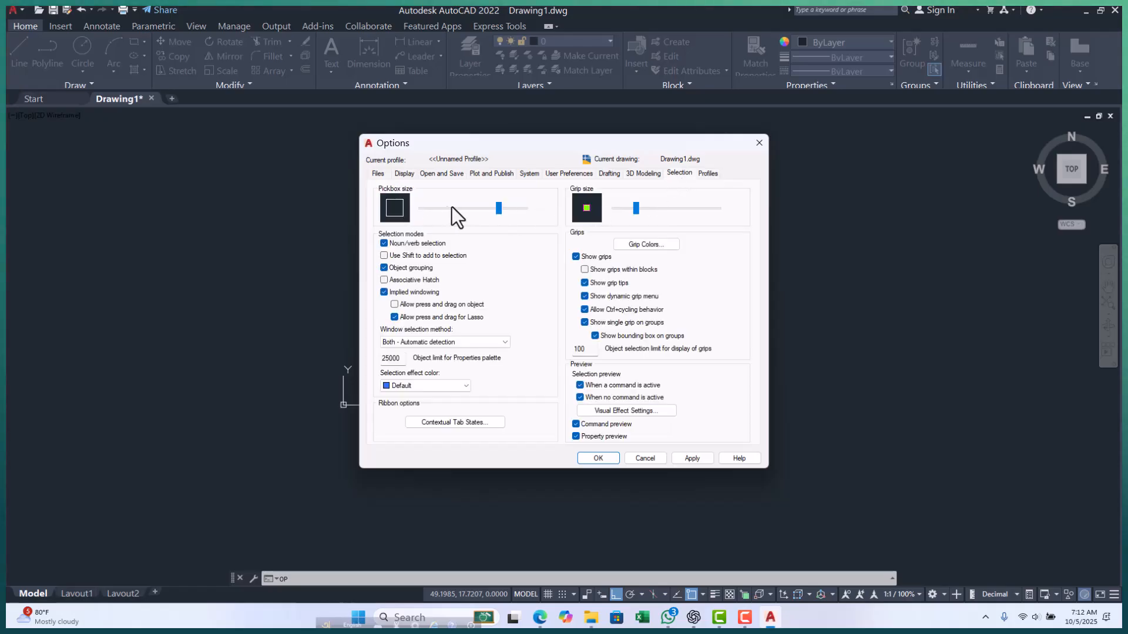
pyautogui.click(625, 173)
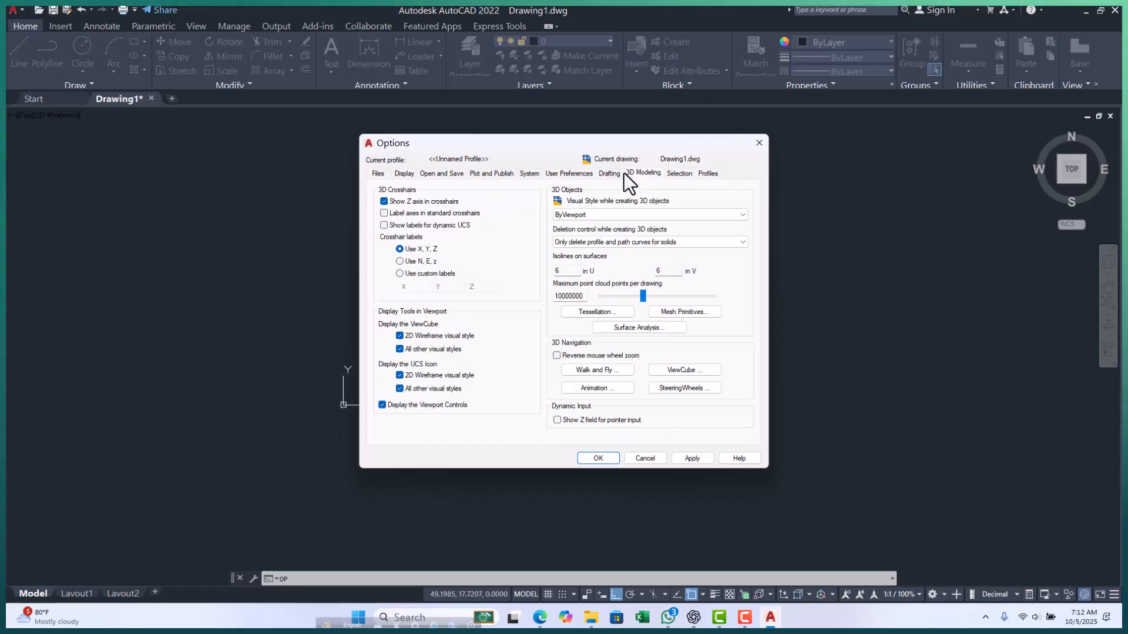
pyautogui.click(691, 458)
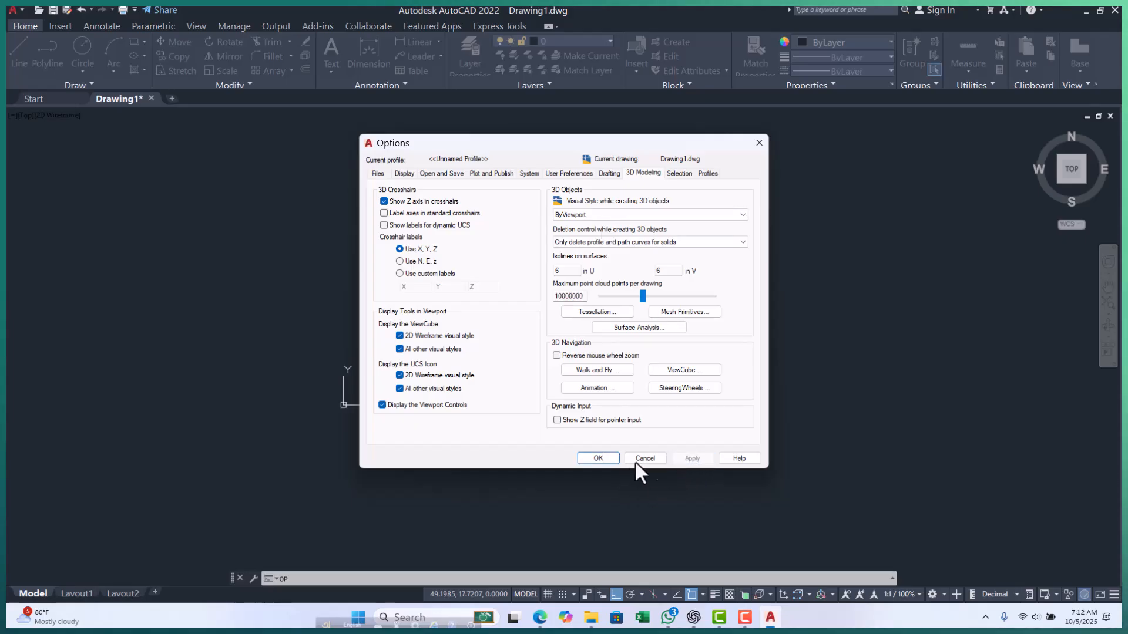
pyautogui.click(592, 460)
pyautogui.press('Escape')
pyautogui.press('Escape')
pyautogui.press('Escape')
# - Erase the small rectangle and the horizontal line below it using a selection window
pyautogui.scroll(2, 510, 301)
pyautogui.click(524, 283)
pyautogui.click(391, 403)
pyautogui.write('e')
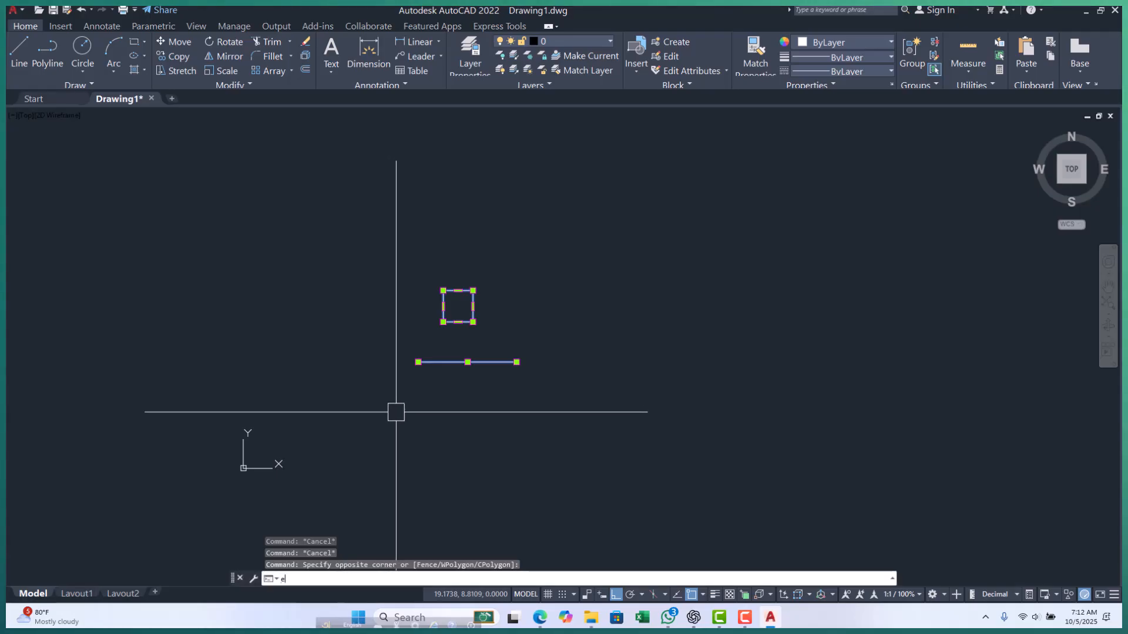
pyautogui.press('Return')
pyautogui.press('Escape')
pyautogui.press('Escape')
pyautogui.press('Escape')
pyautogui.moveTo(395, 412); pyautogui.dragTo(317, 370, button='middle')
pyautogui.scroll(-5, 339, 329)
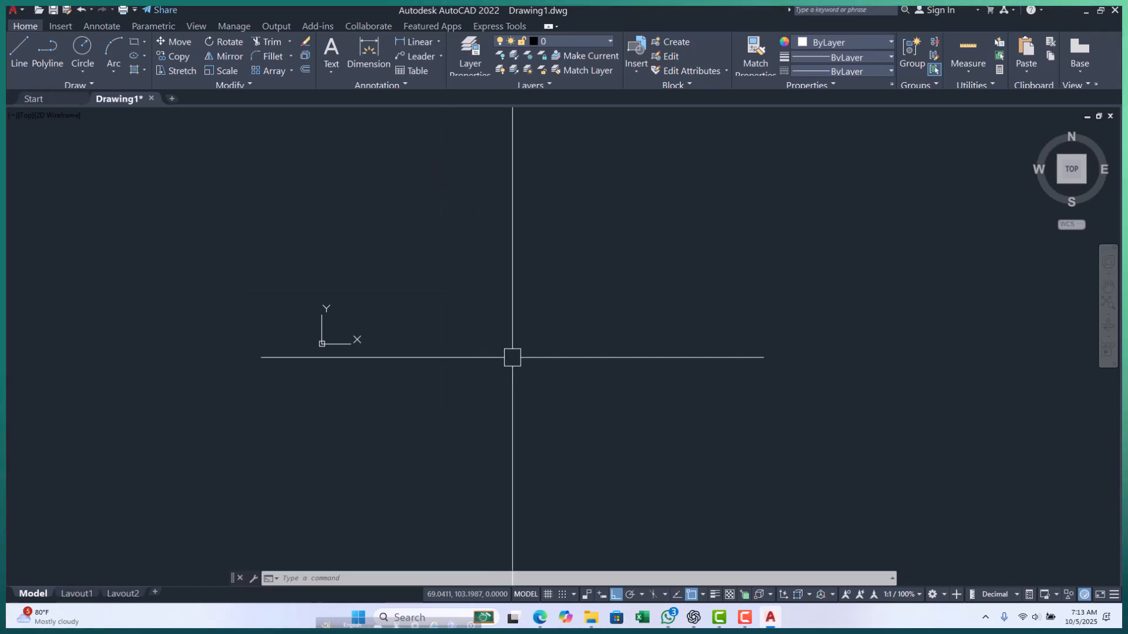
# - Look through the application menu's file commands, from New to Close, and dismiss it
pyautogui.click(23, 9)
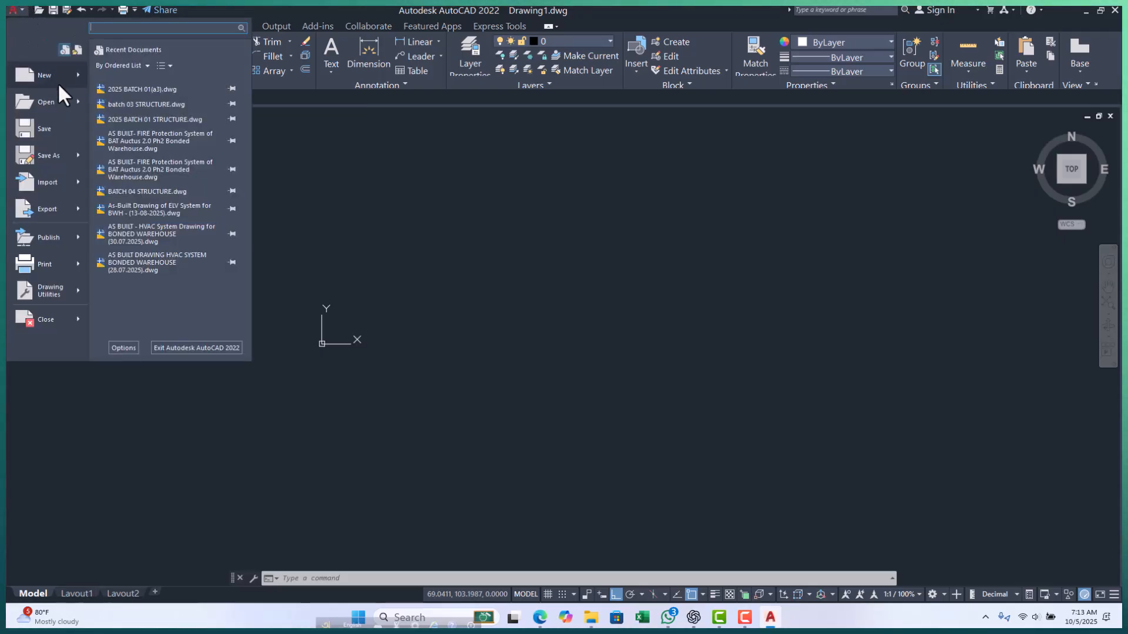
pyautogui.moveTo(58, 83)
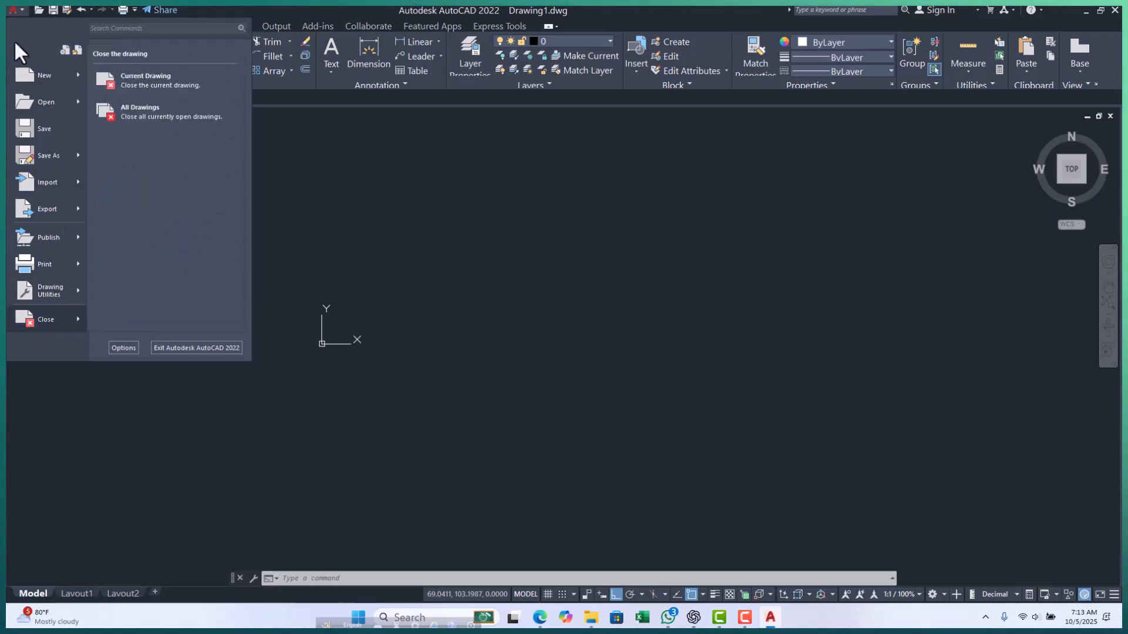
pyautogui.click(353, 270)
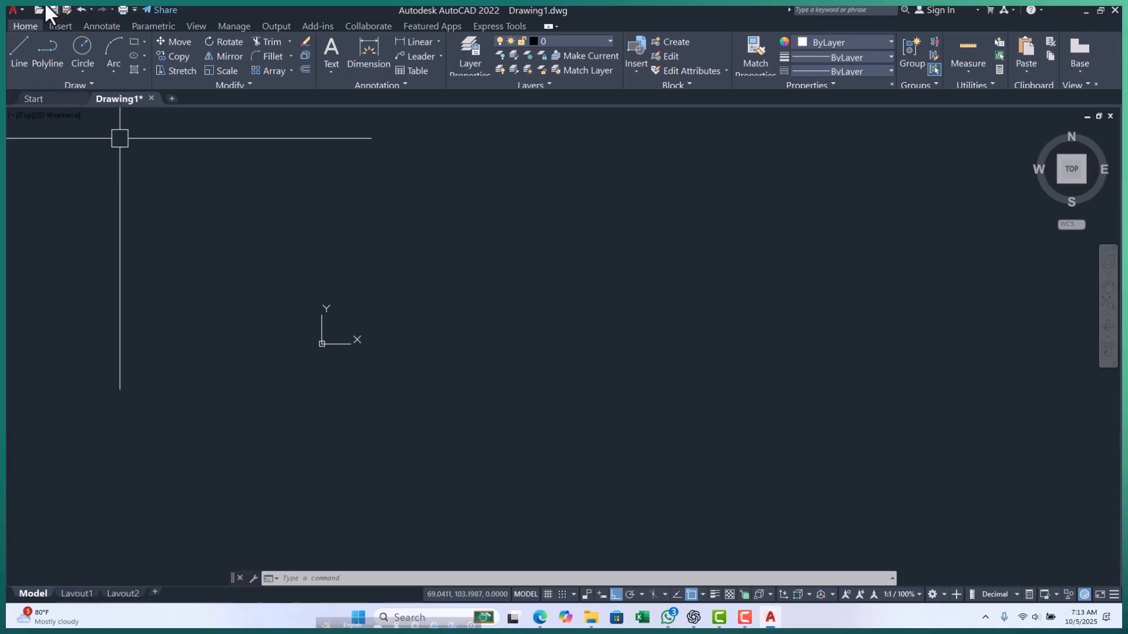
# - Add the Layer control to the Quick Access Toolbar and minimize the ribbon to panel buttons
pyautogui.click(134, 10)
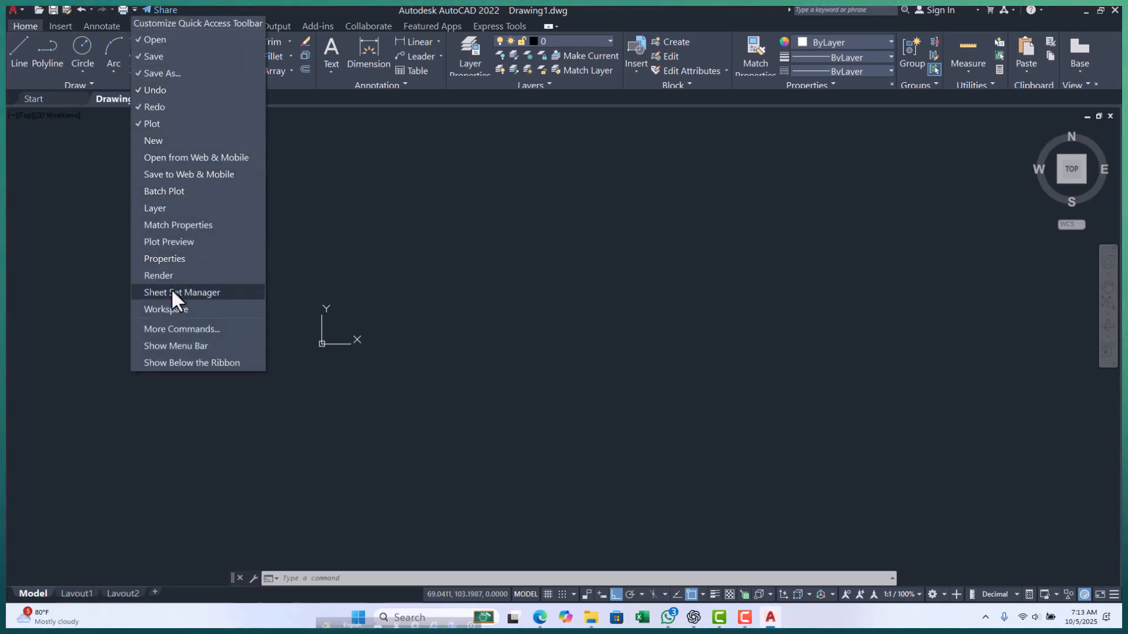
pyautogui.click(163, 209)
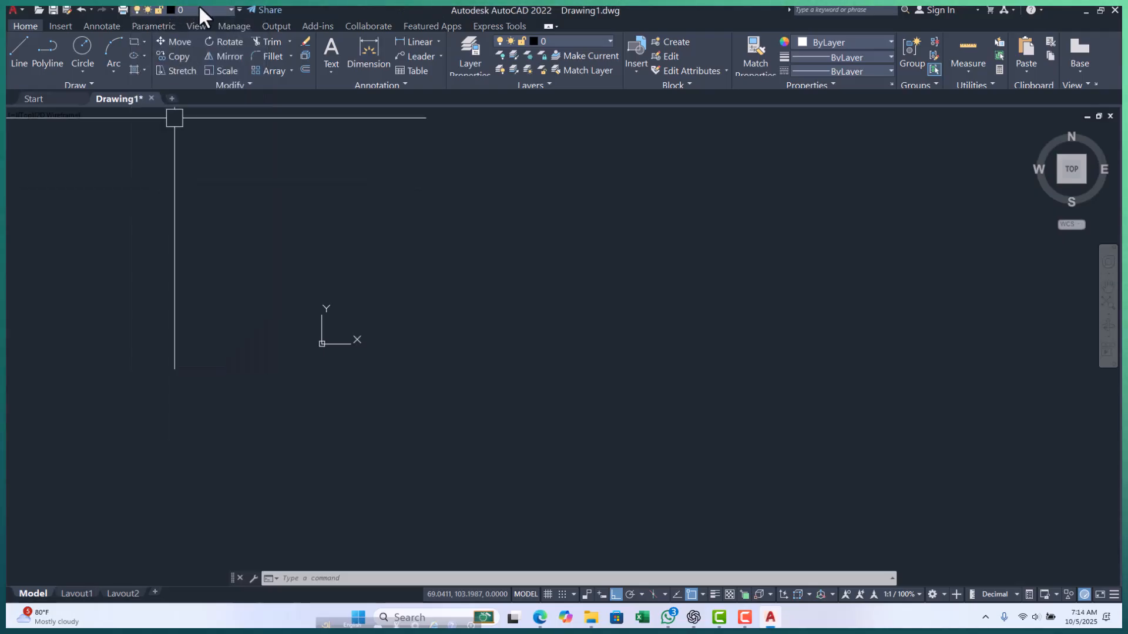
pyautogui.click(546, 24)
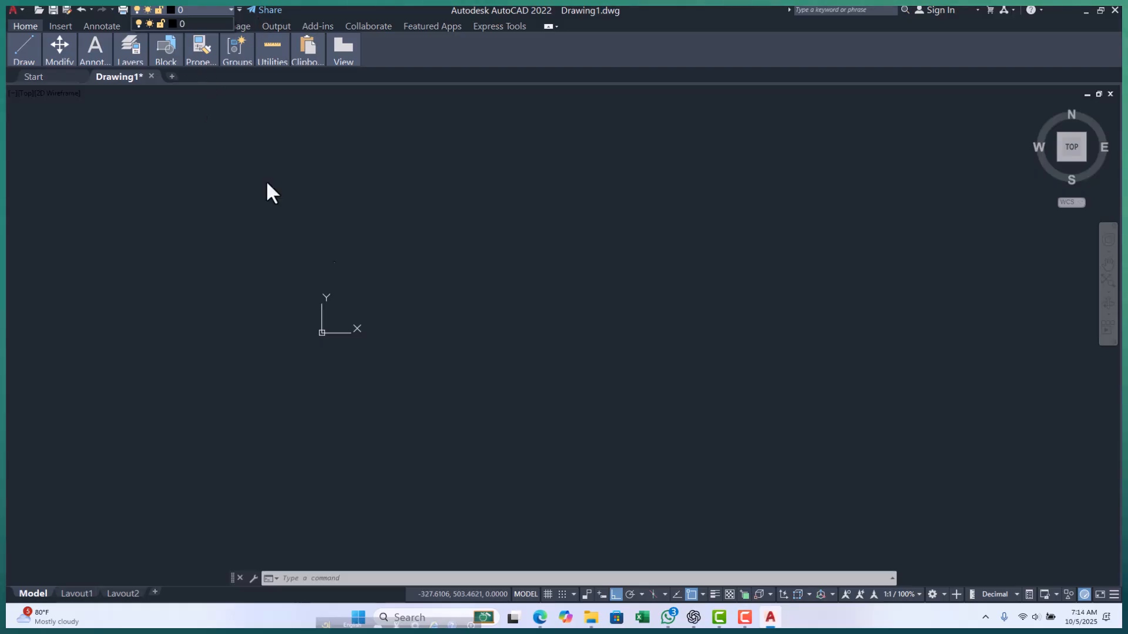
pyautogui.click(376, 259)
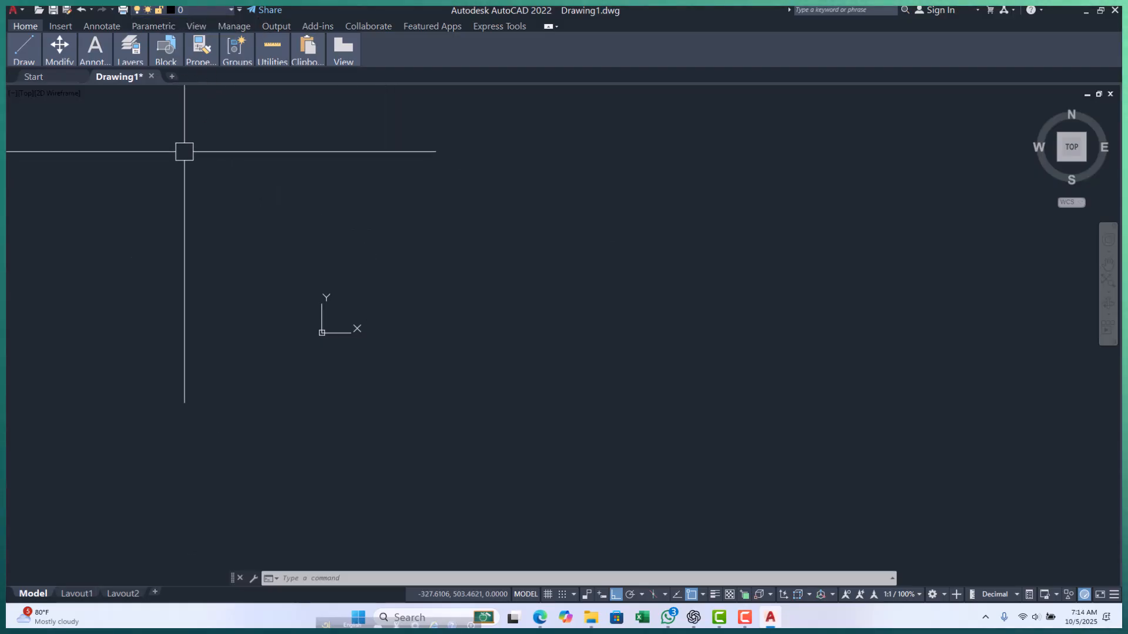
# - Review the available commands for customizing the Quick Access Toolbar without changing any of them
pyautogui.click(239, 9)
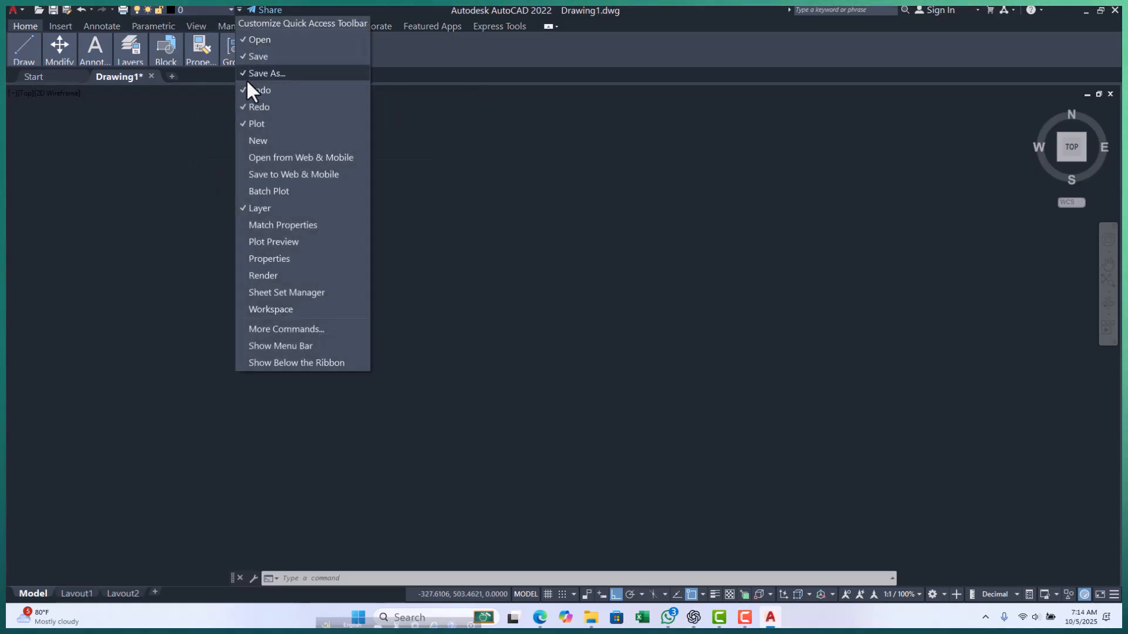
pyautogui.click(121, 205)
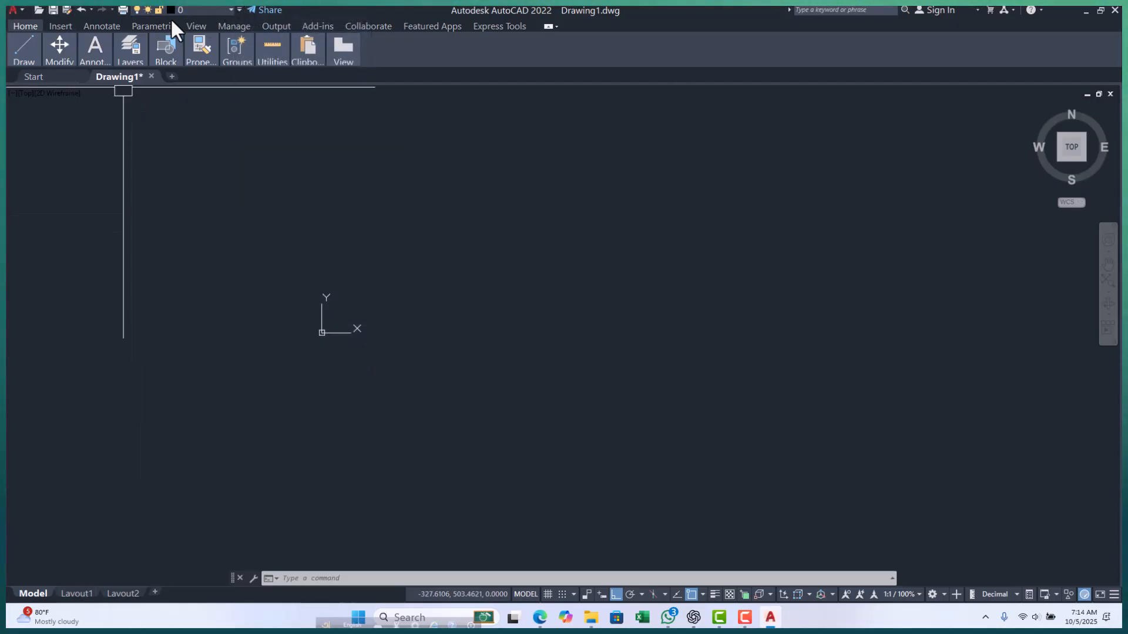
pyautogui.click(238, 10)
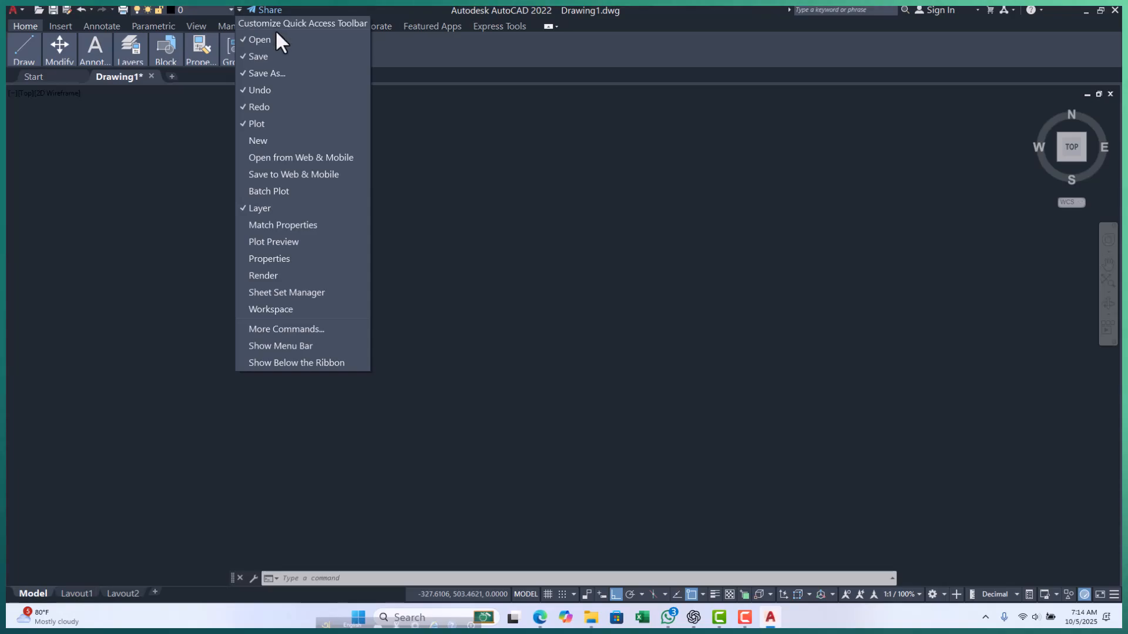
pyautogui.click(475, 174)
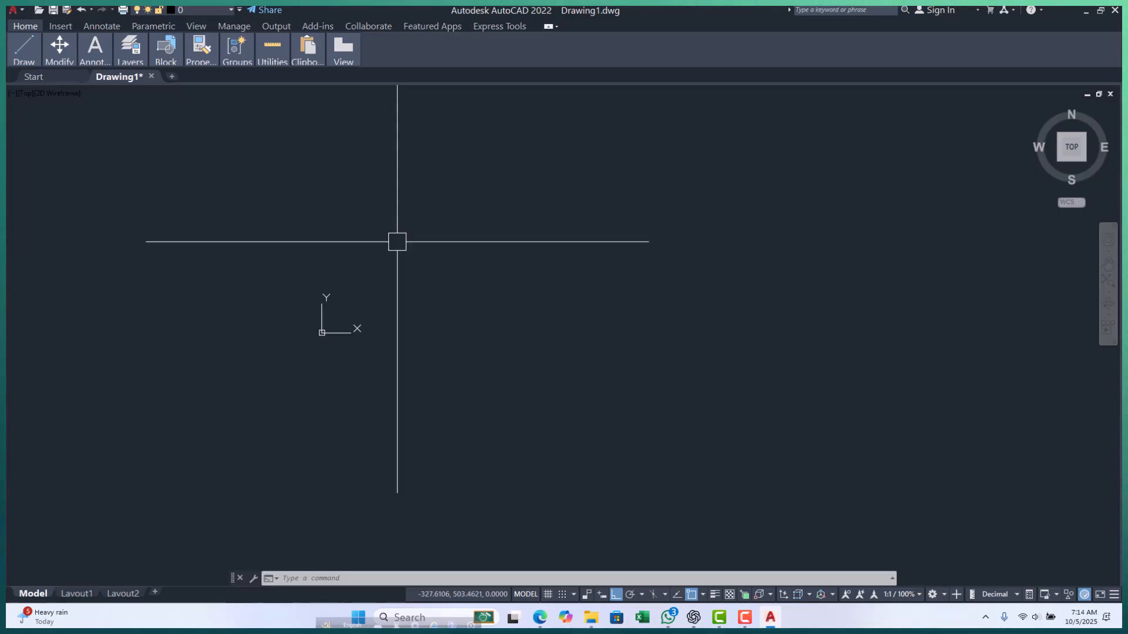
# - Start saving the drawing and browse to D:\02.SINGER PROJECT\NEW VIDEW BANGLA\L as its location
pyautogui.hotkey('ctrl', 's')
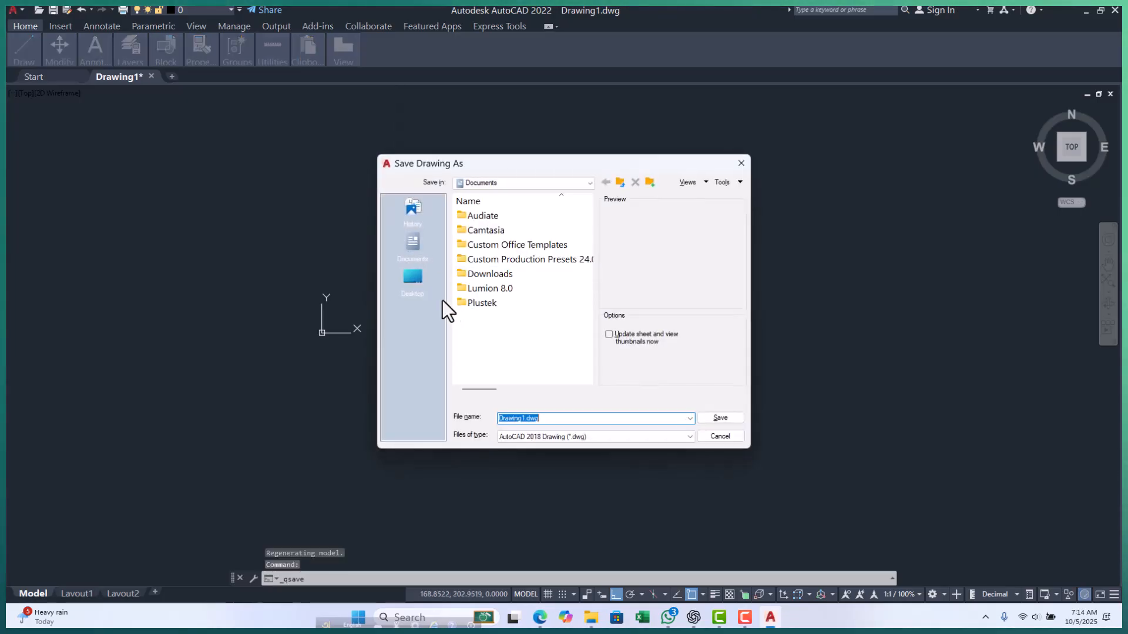
pyautogui.click(414, 279)
pyautogui.doubleClick(515, 289)
pyautogui.doubleClick(500, 242)
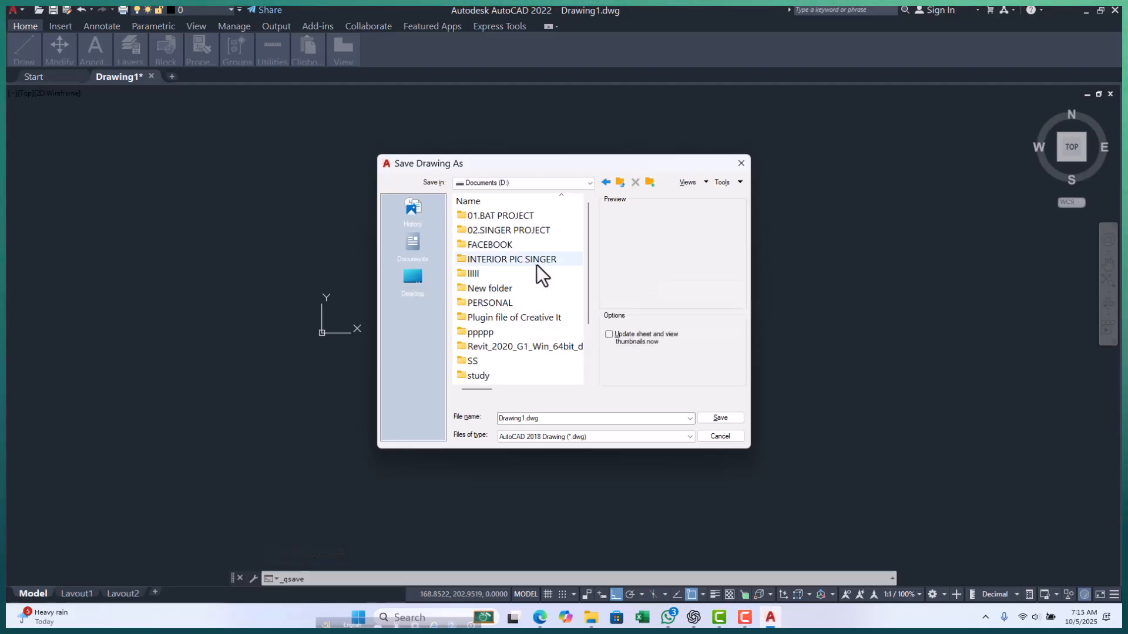
pyautogui.scroll(-2, 537, 268)
pyautogui.scroll(2, 537, 272)
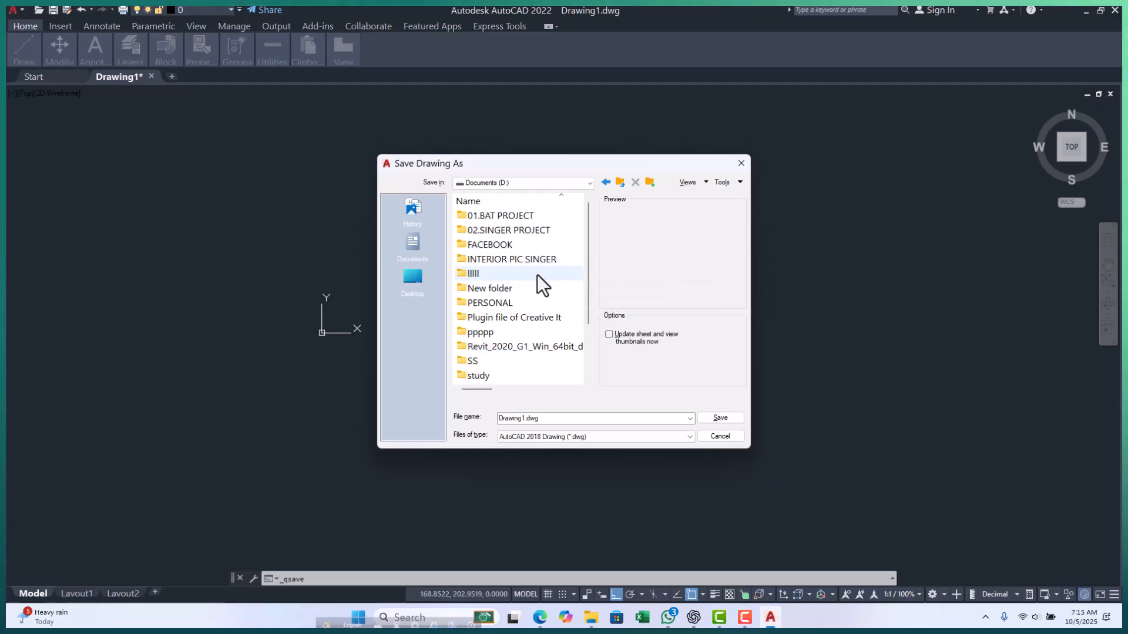
pyautogui.doubleClick(528, 231)
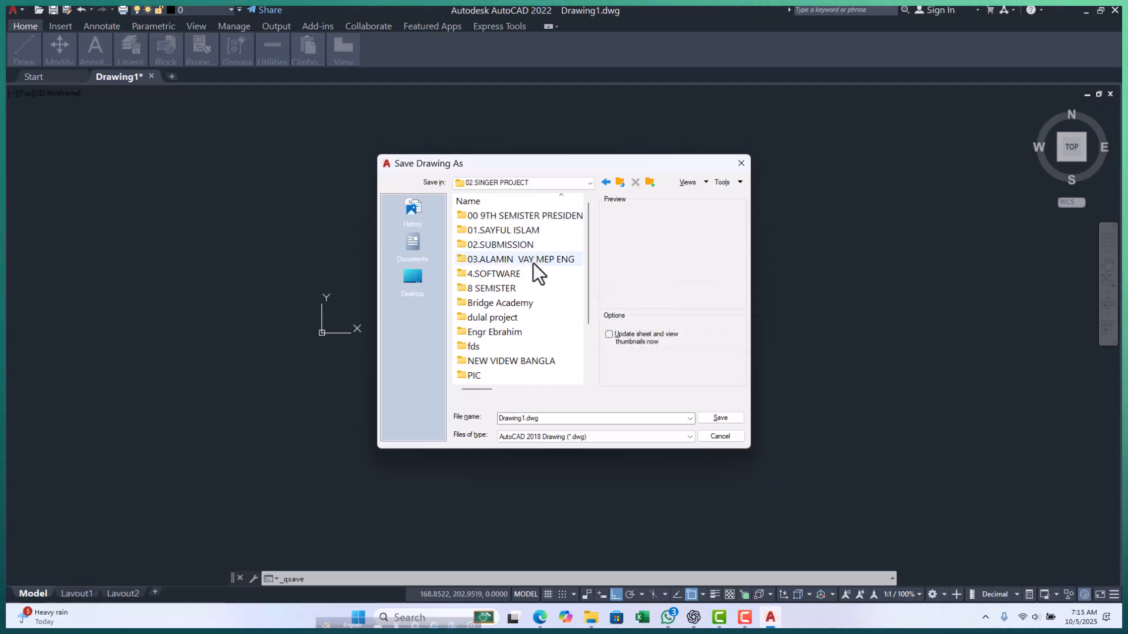
pyautogui.scroll(-1, 531, 268)
pyautogui.doubleClick(523, 319)
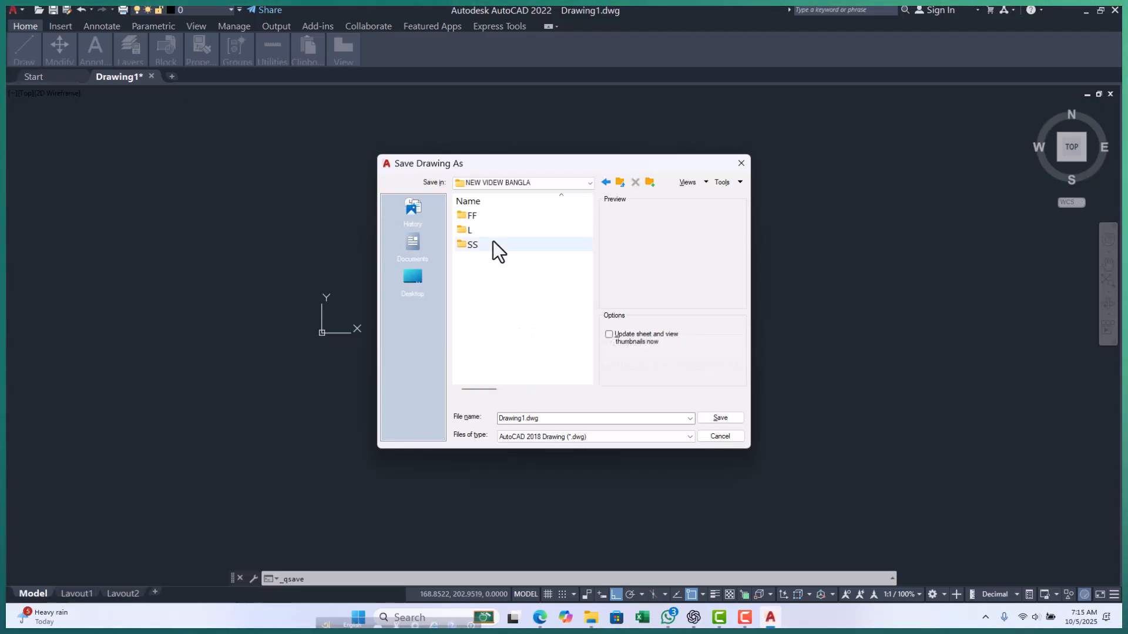
pyautogui.doubleClick(493, 230)
# - Create a folder named batch-05 inside folder L and open it as the save location
pyautogui.rightClick(510, 306)
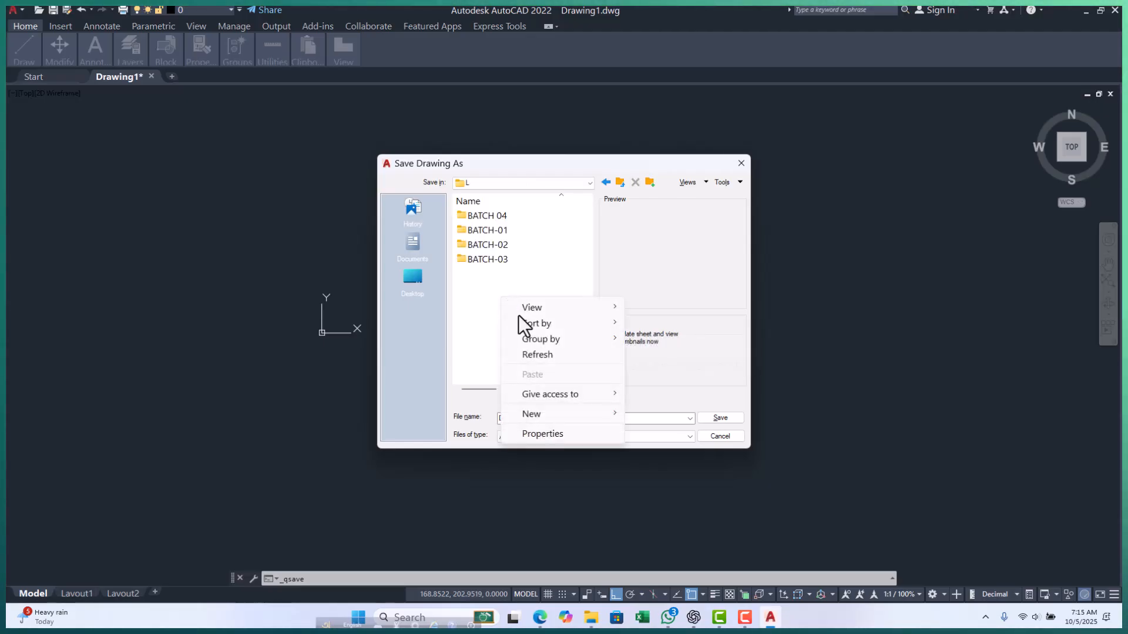
pyautogui.moveTo(541, 414)
pyautogui.click(640, 412)
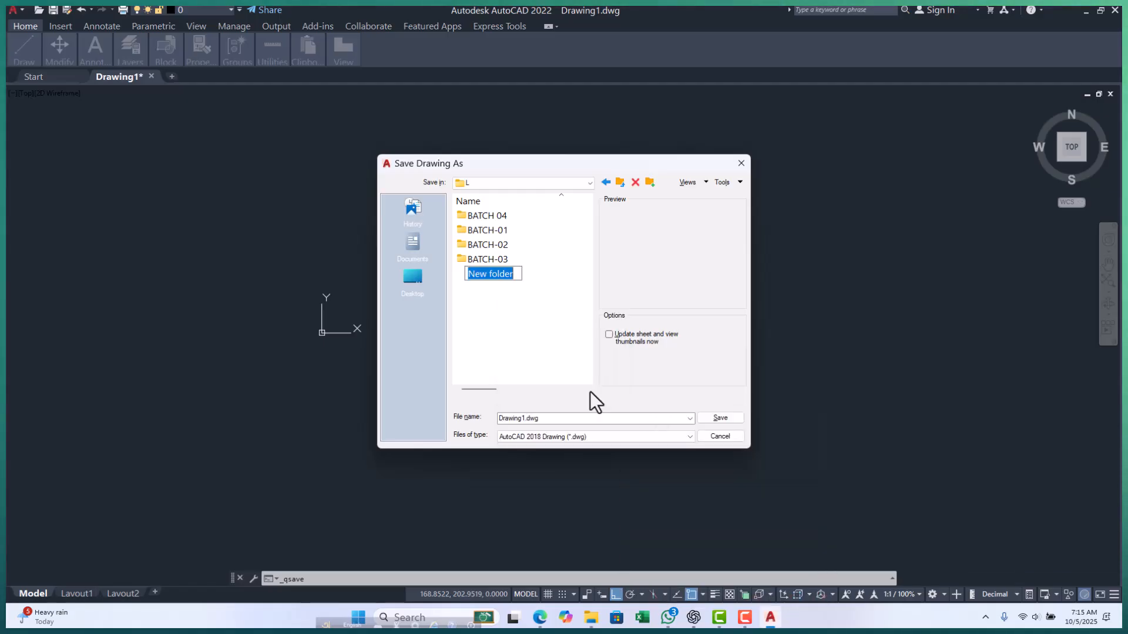
pyautogui.write('b')
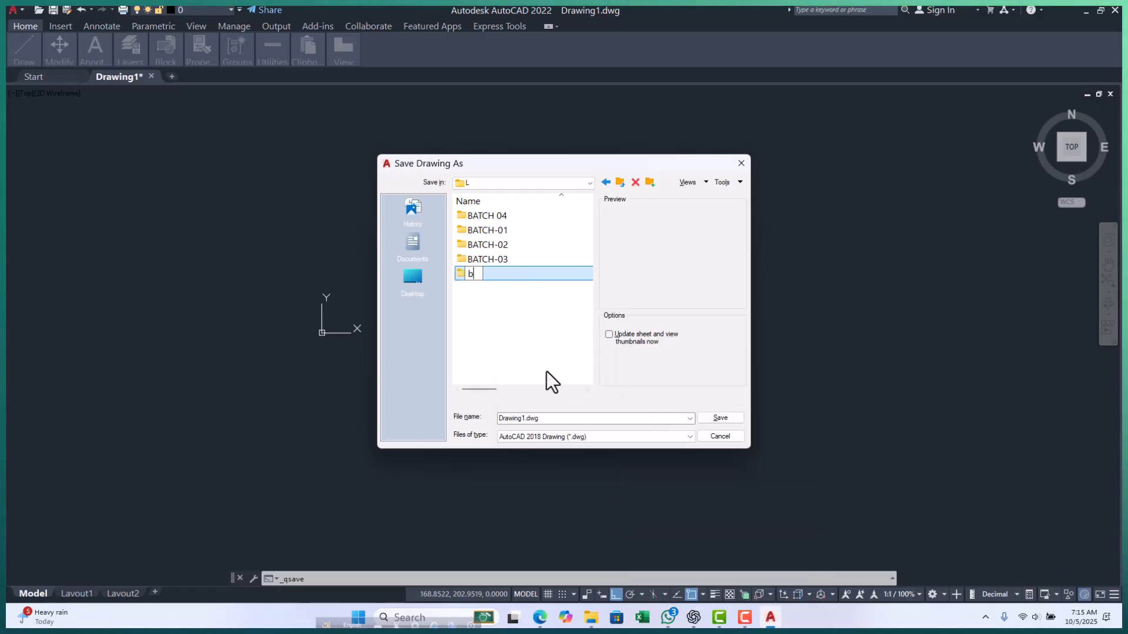
pyautogui.write('atch-')
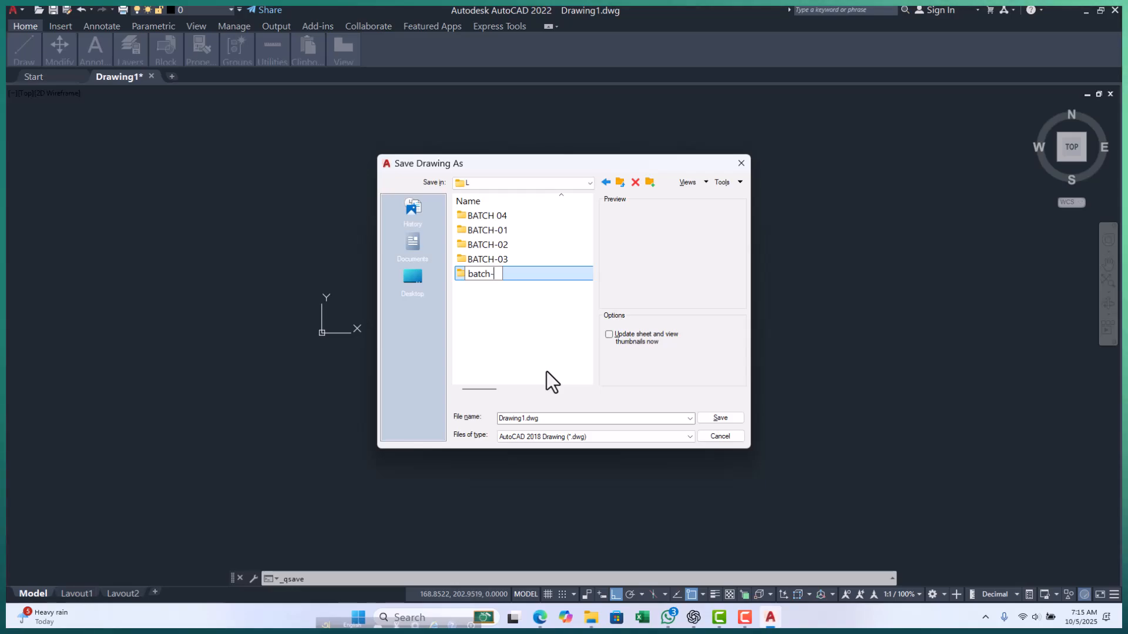
pyautogui.write('05')
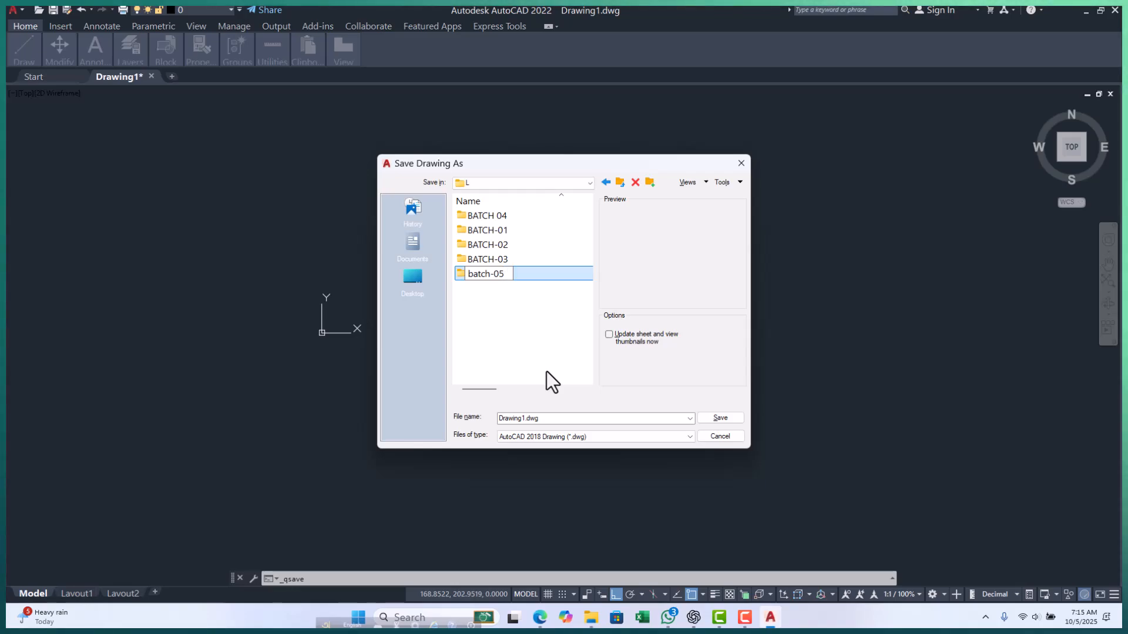
pyautogui.press('Return')
pyautogui.press('Return')
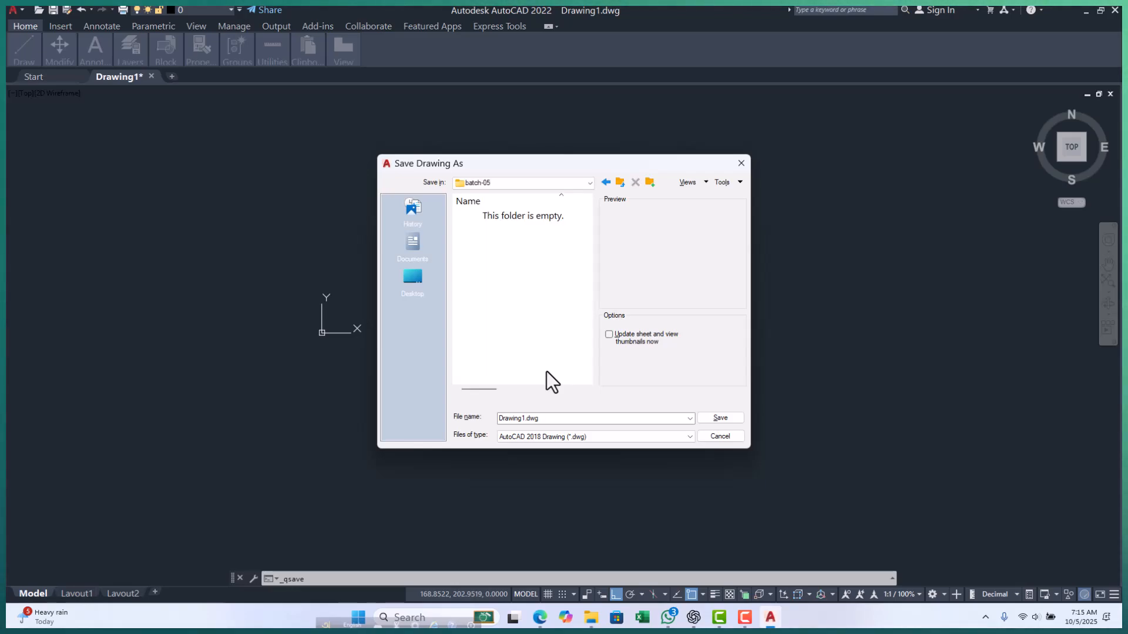
# - Name the drawing Batch-05 and save it in the batch-05 folder as an AutoCAD 2018 drawing
pyautogui.doubleClick(556, 419)
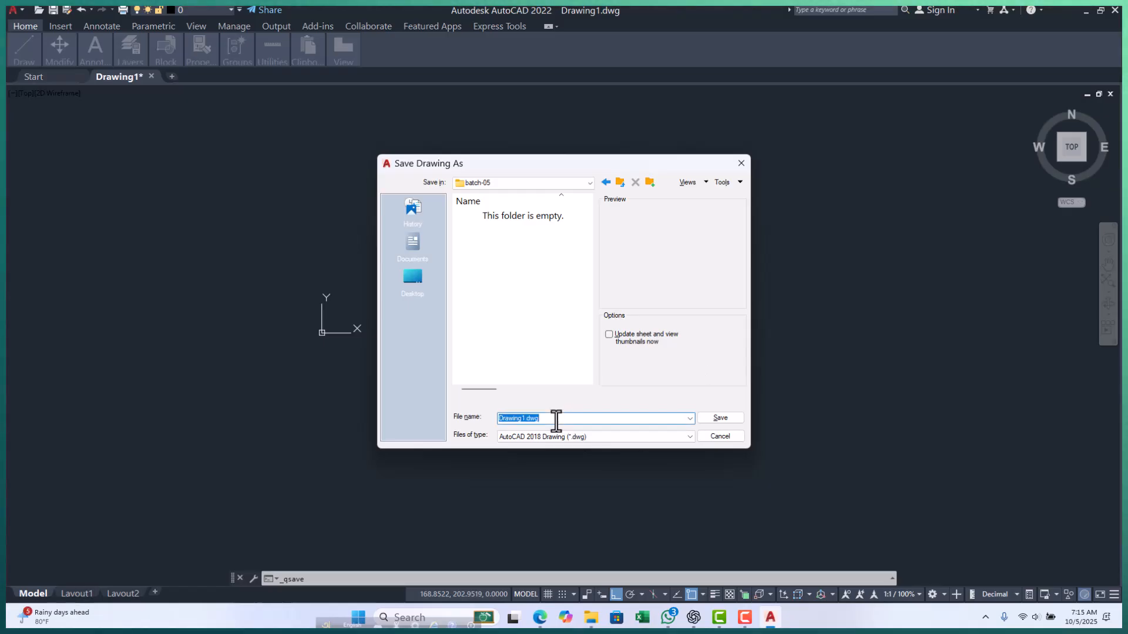
pyautogui.click(555, 419)
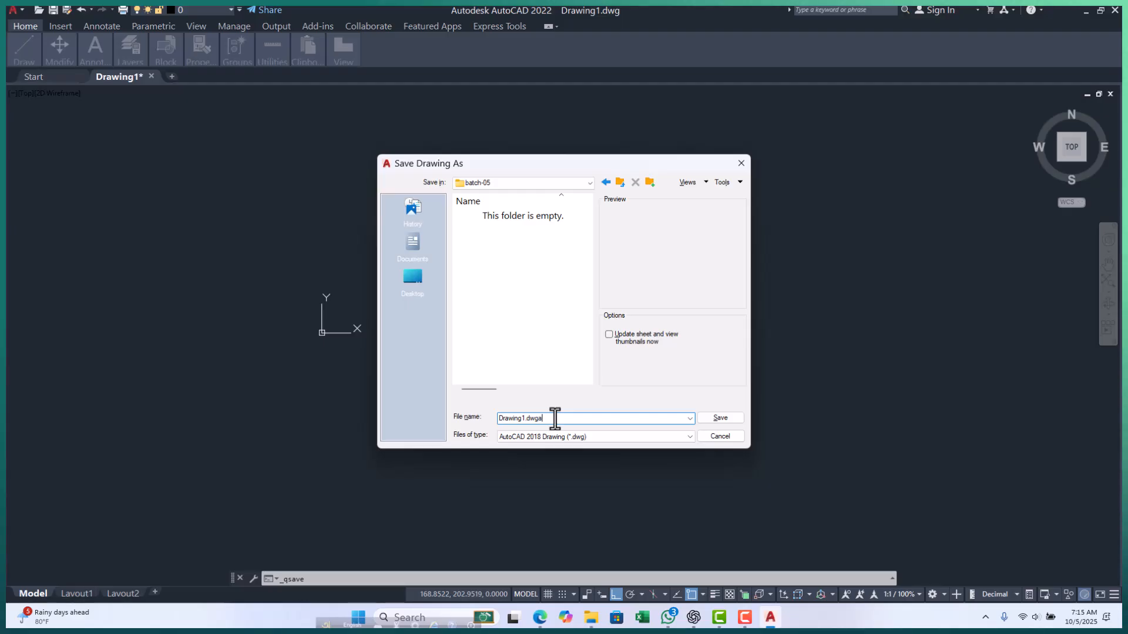
pyautogui.write('atch-05')
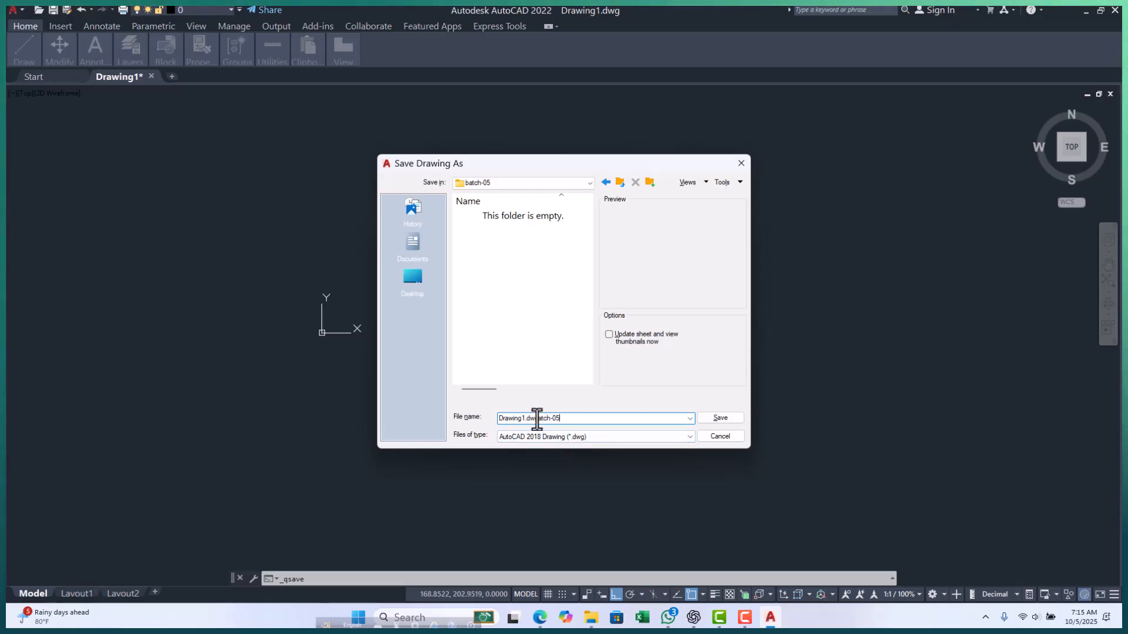
pyautogui.moveTo(538, 419); pyautogui.dragTo(496, 424)
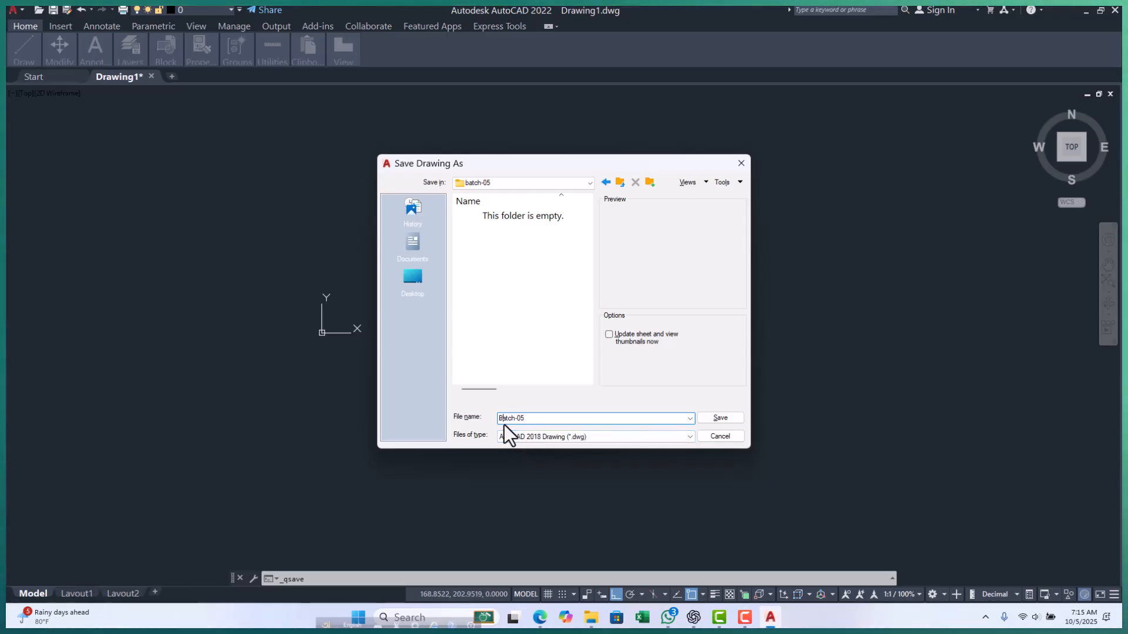
pyautogui.click(724, 418)
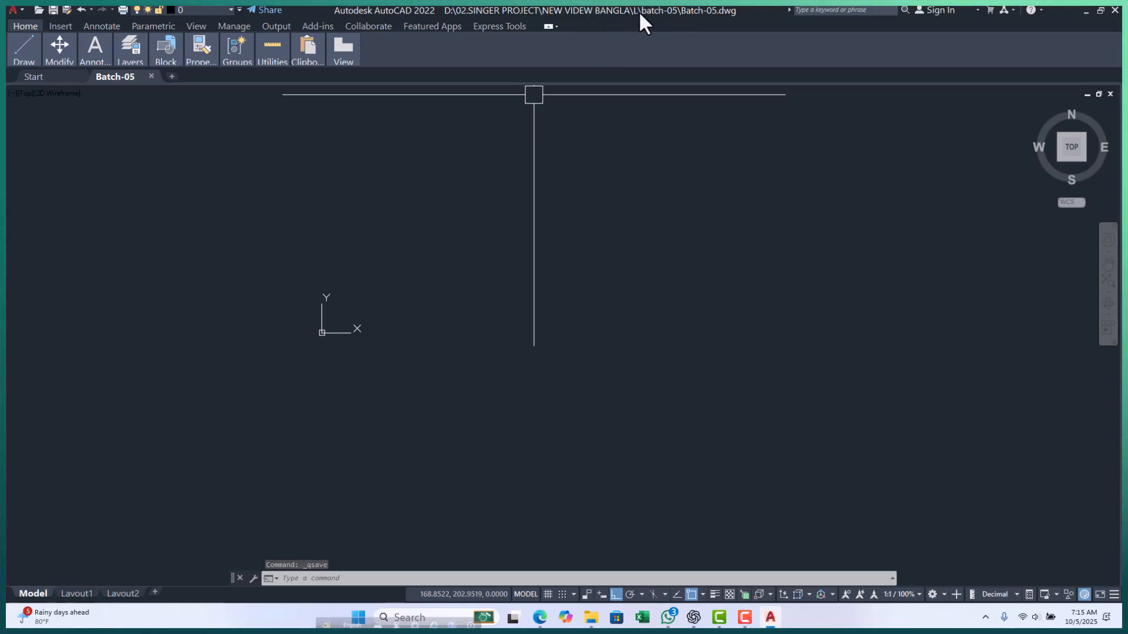
# - Set the default file save format to AutoCAD 2007/LT2007 Drawing (*.dwg) in Options and apply it
pyautogui.click(587, 353)
pyautogui.press('Escape')
pyautogui.press('Escape')
pyautogui.press('Escape')
pyautogui.press('Escape')
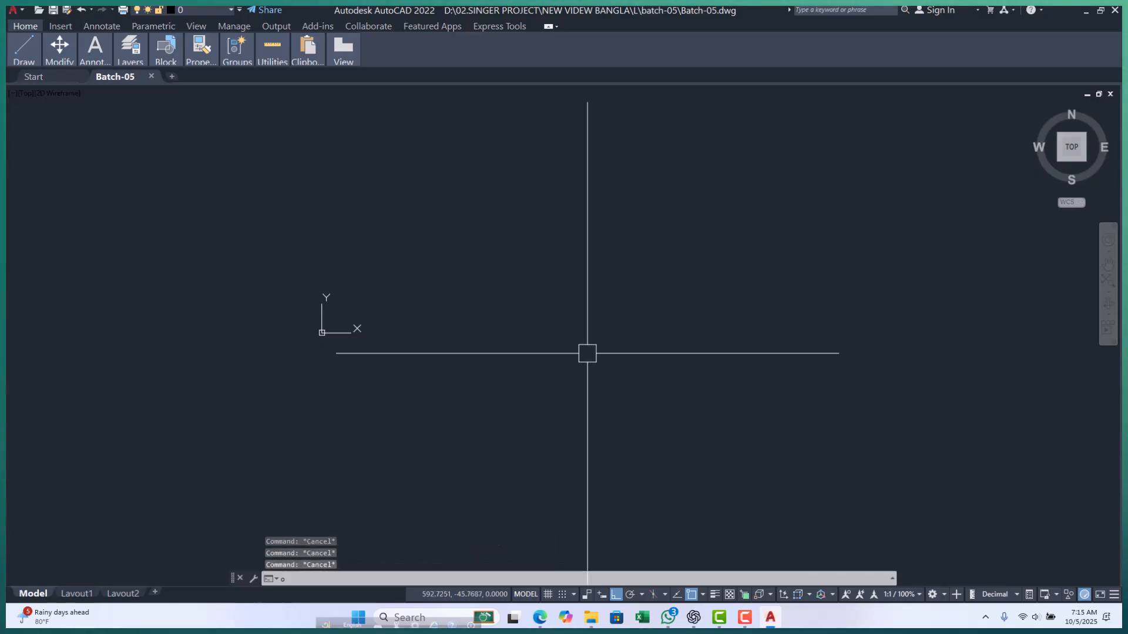
pyautogui.write('op')
pyautogui.press('Return')
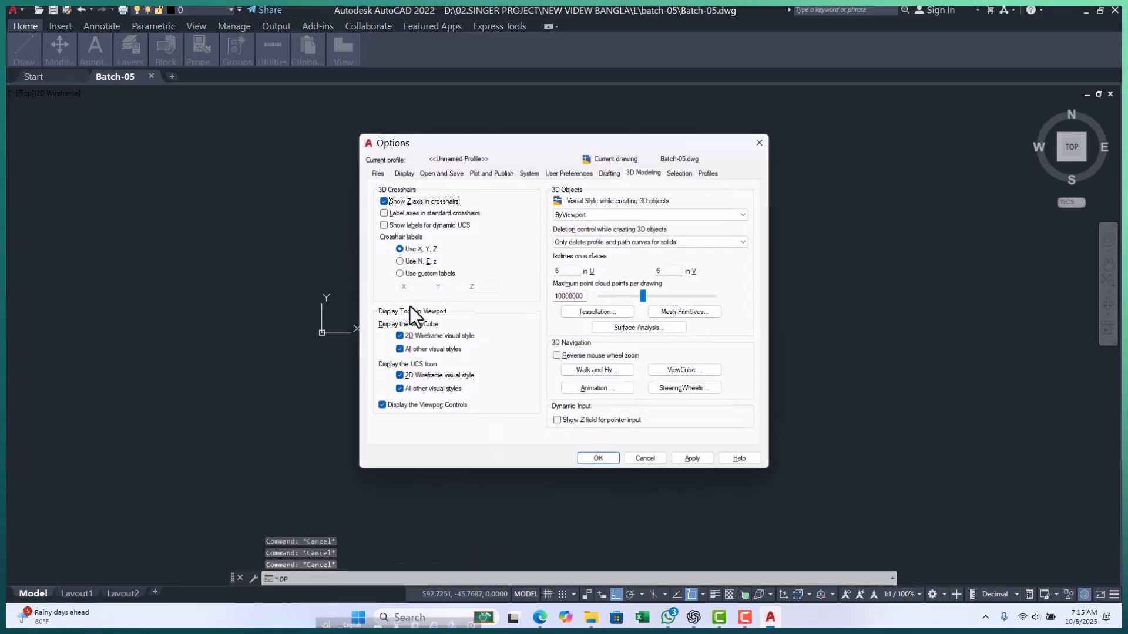
pyautogui.click(433, 173)
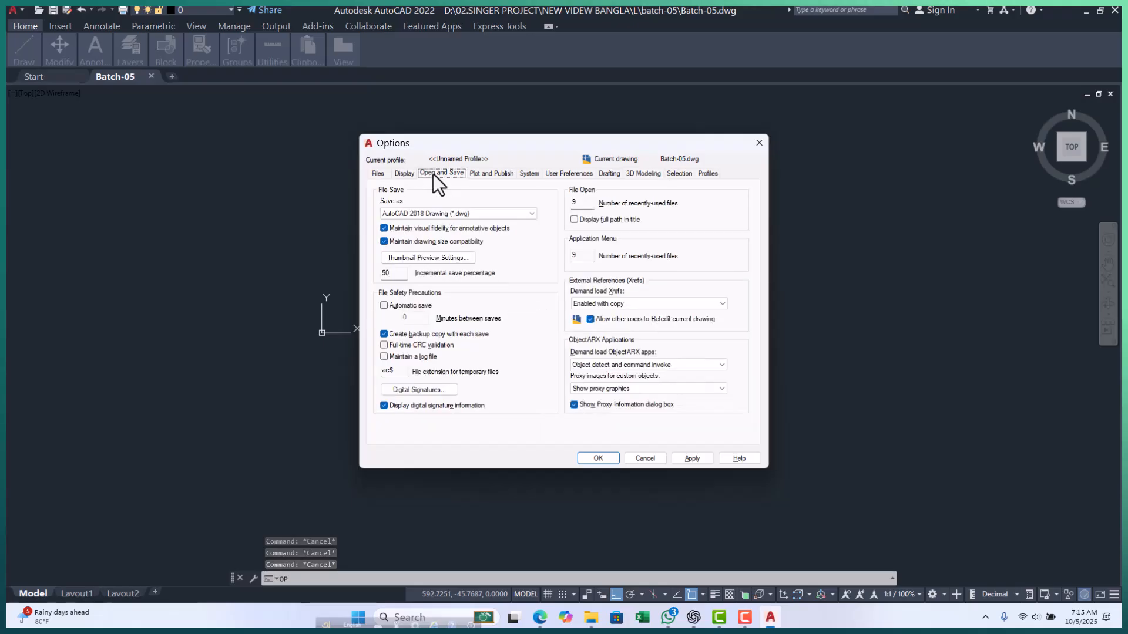
pyautogui.click(514, 214)
pyautogui.click(517, 192)
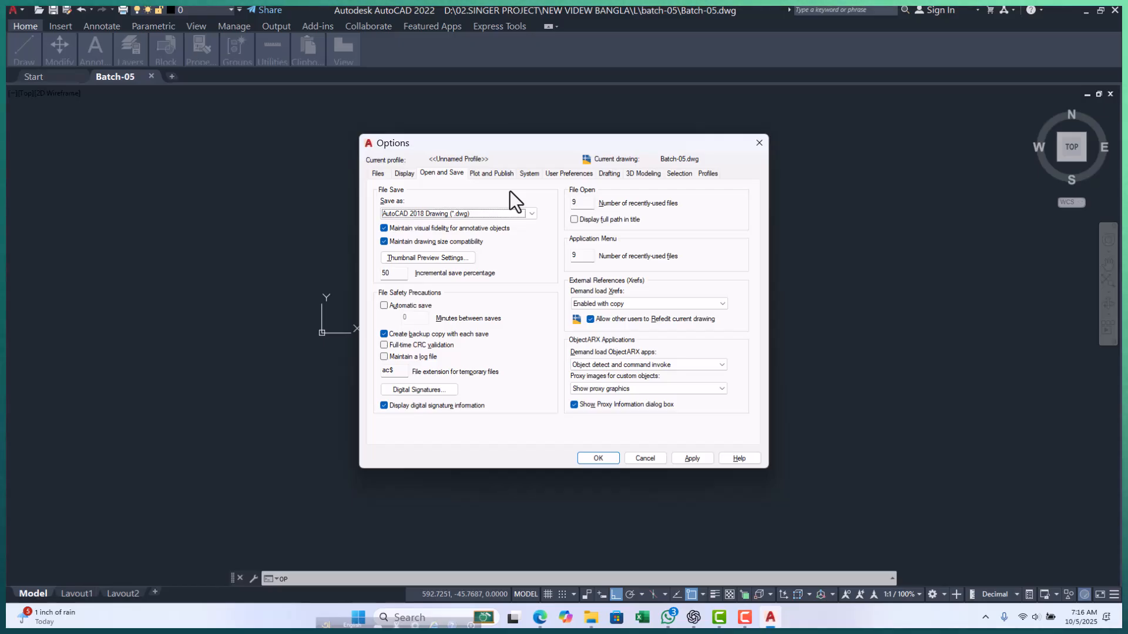
pyautogui.click(531, 217)
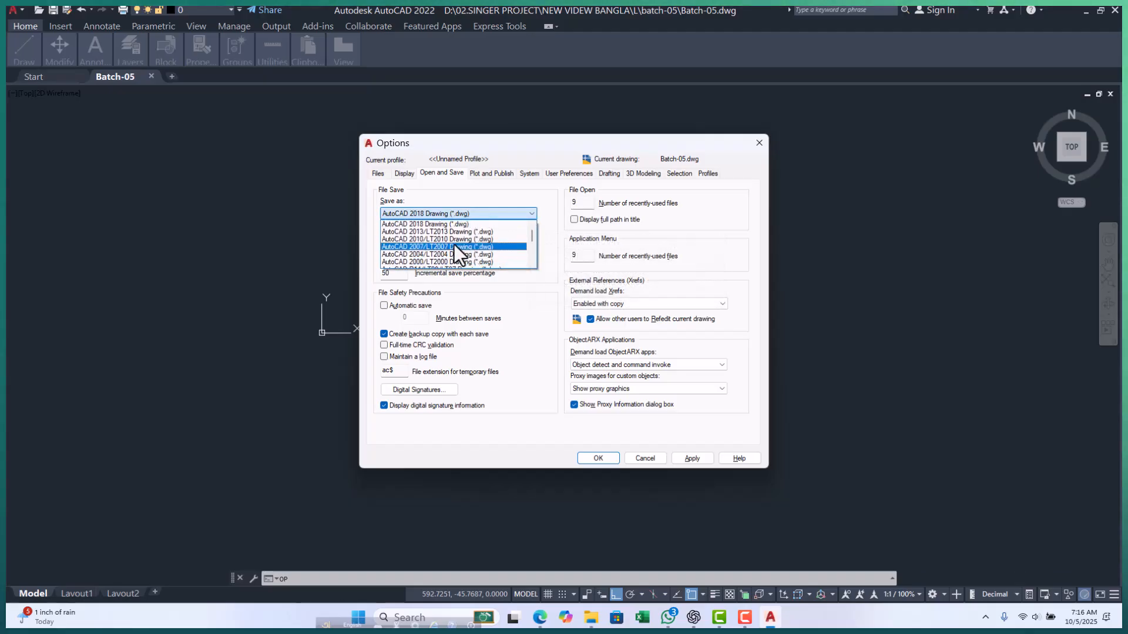
pyautogui.click(438, 246)
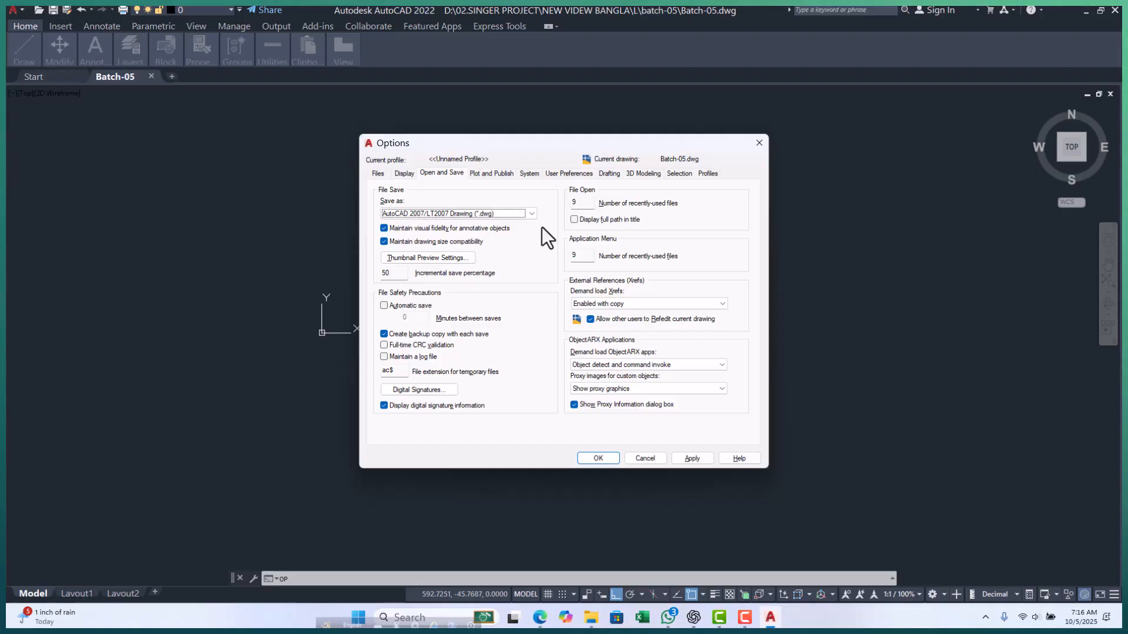
pyautogui.click(703, 459)
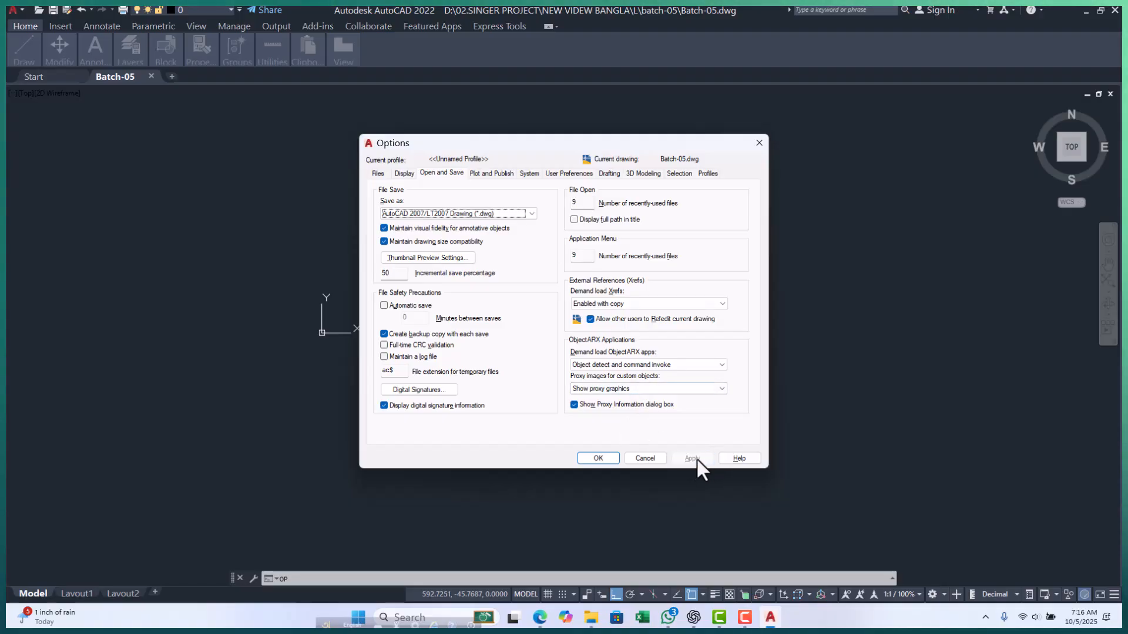
pyautogui.click(597, 456)
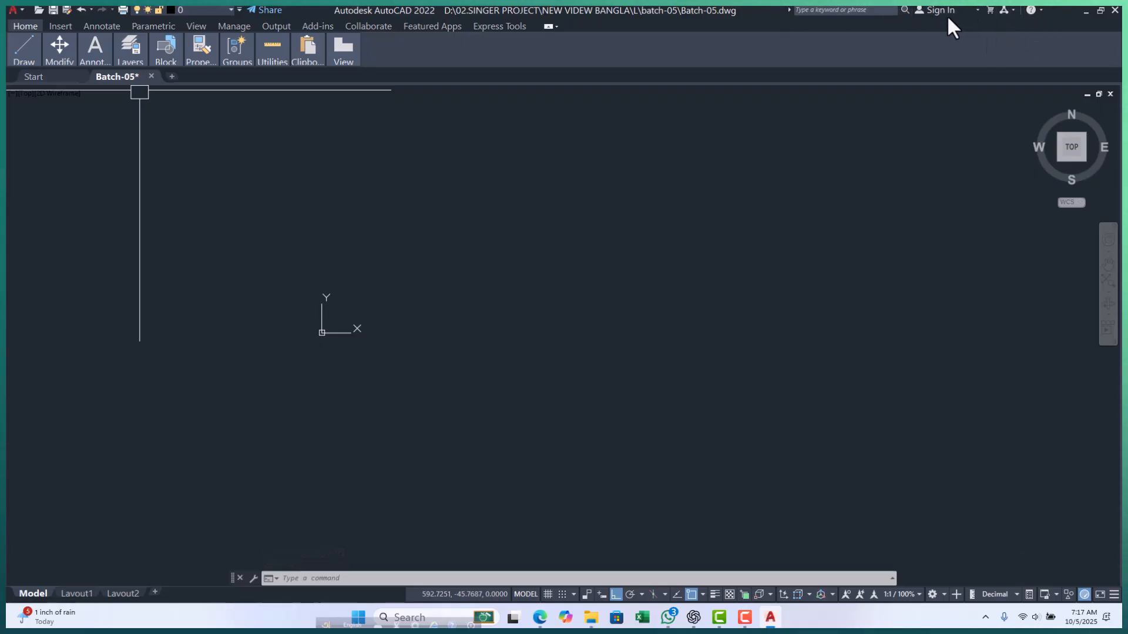
# - Restore the ribbon to its full display with all tool panels expanded
pyautogui.click(823, 12)
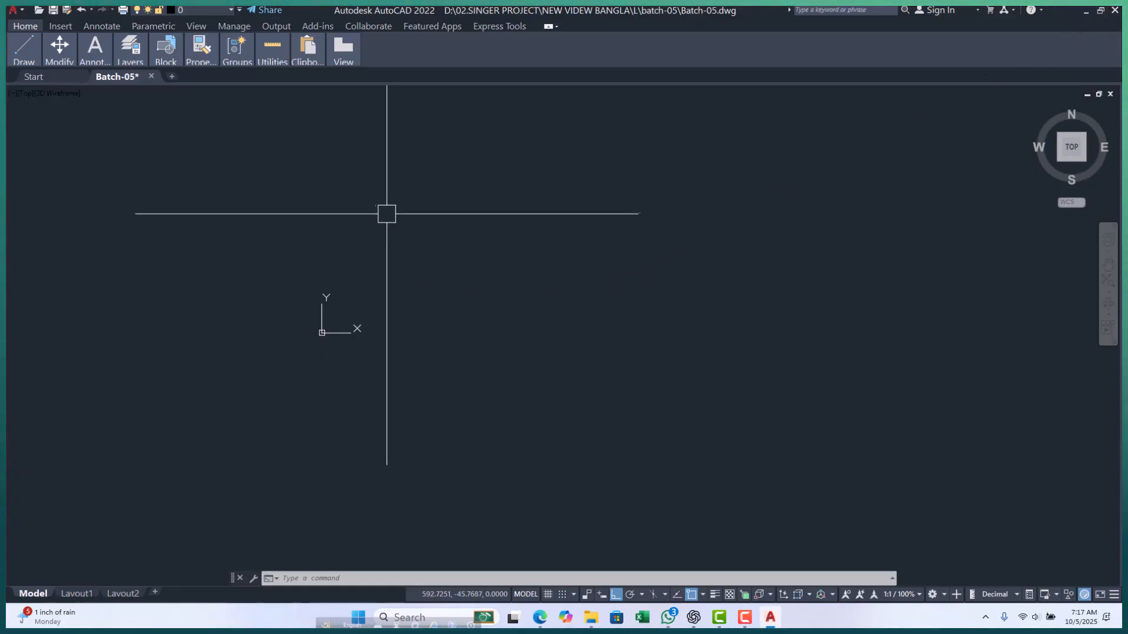
pyautogui.press('Escape')
pyautogui.click(549, 25)
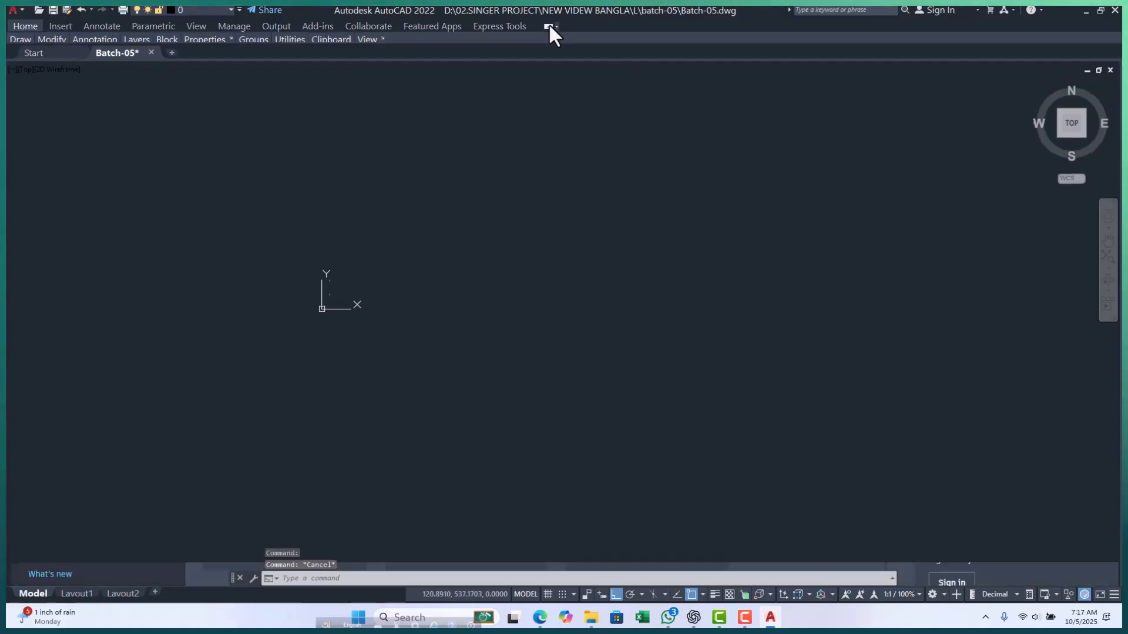
pyautogui.click(548, 24)
pyautogui.click(549, 24)
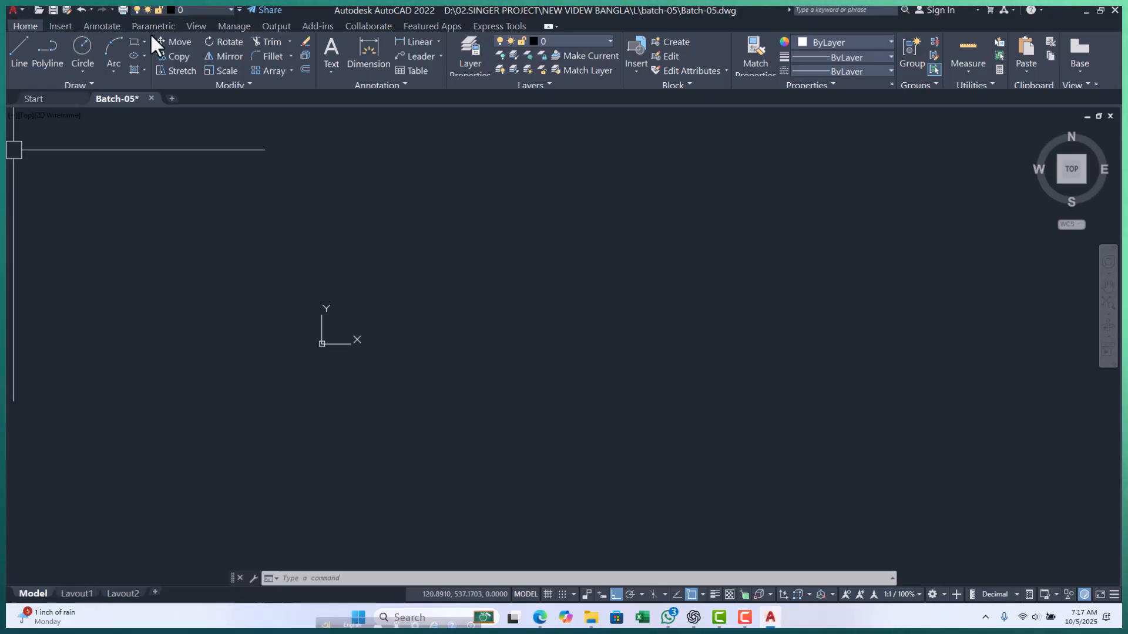
# - Review the Insert, Add-ins and Collaborate ribbon tools, and return to the Home tools
pyautogui.click(54, 26)
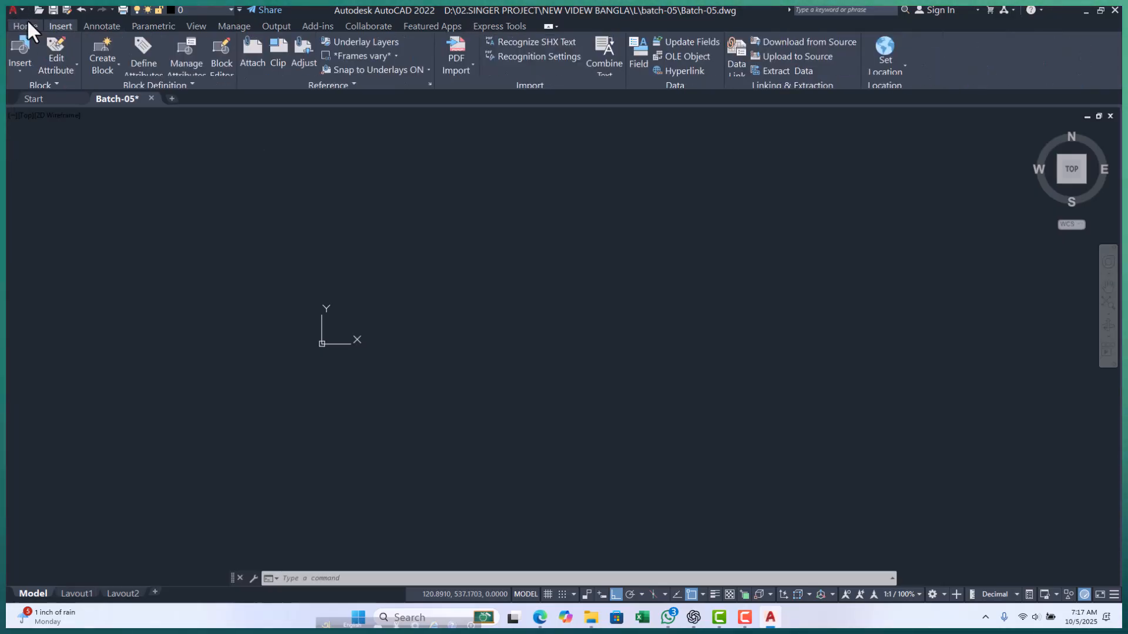
pyautogui.click(26, 23)
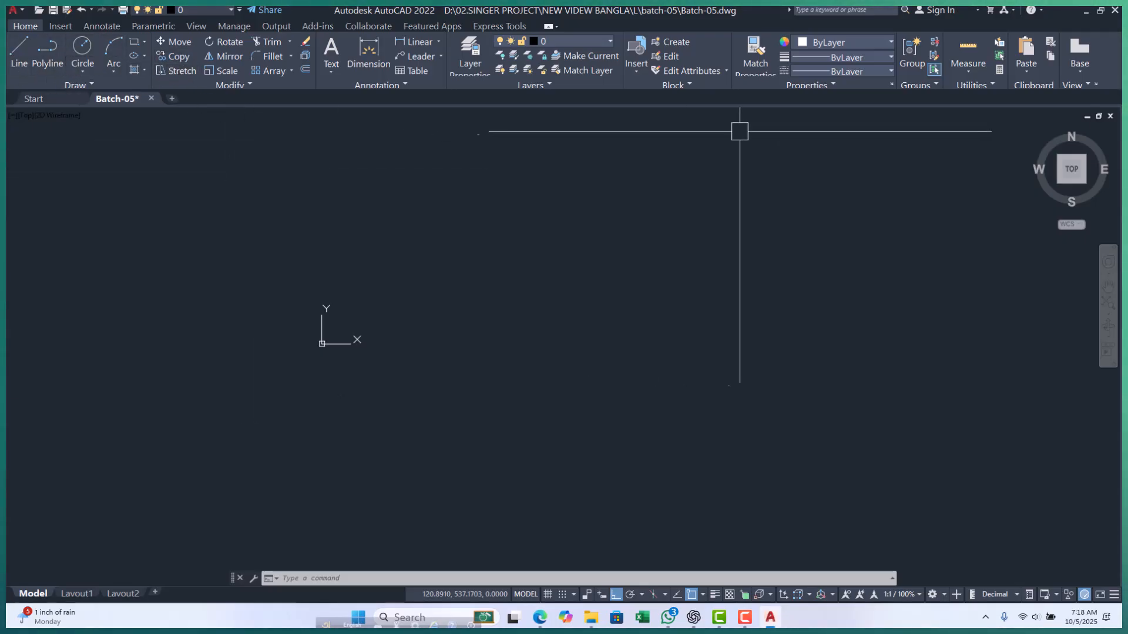
pyautogui.click(320, 24)
pyautogui.click(366, 24)
pyautogui.click(23, 26)
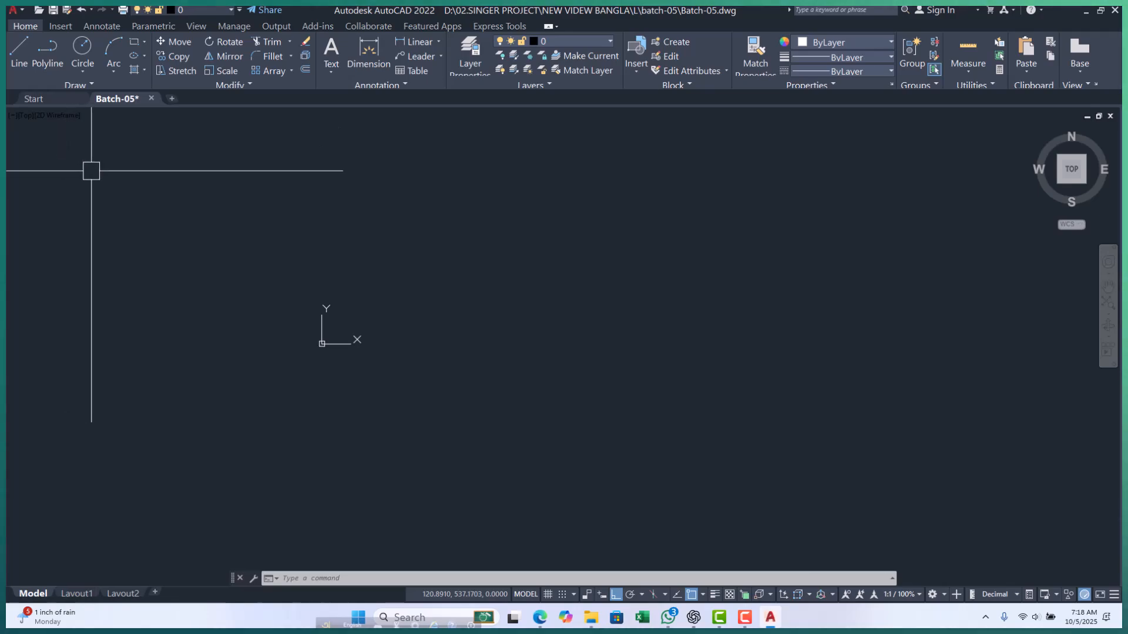
# - Review the preset viewport views, such as Front and the isometric views, without changing the current Top view
pyautogui.click(26, 115)
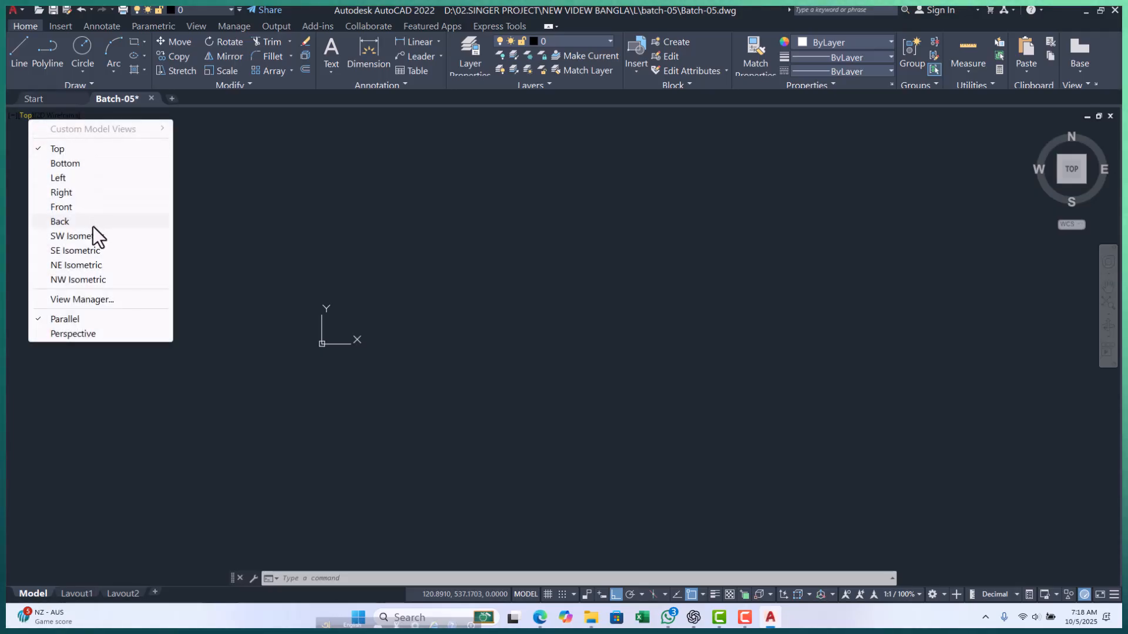
pyautogui.click(227, 193)
pyautogui.press('Escape')
pyautogui.press('Escape')
pyautogui.press('Escape')
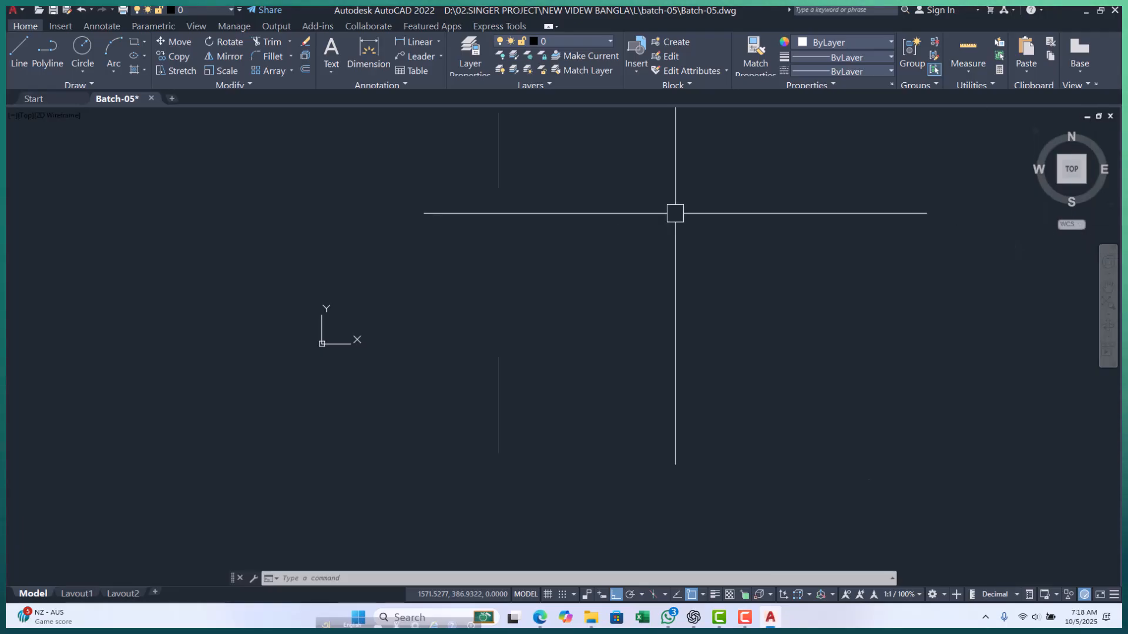
pyautogui.click(1033, 228)
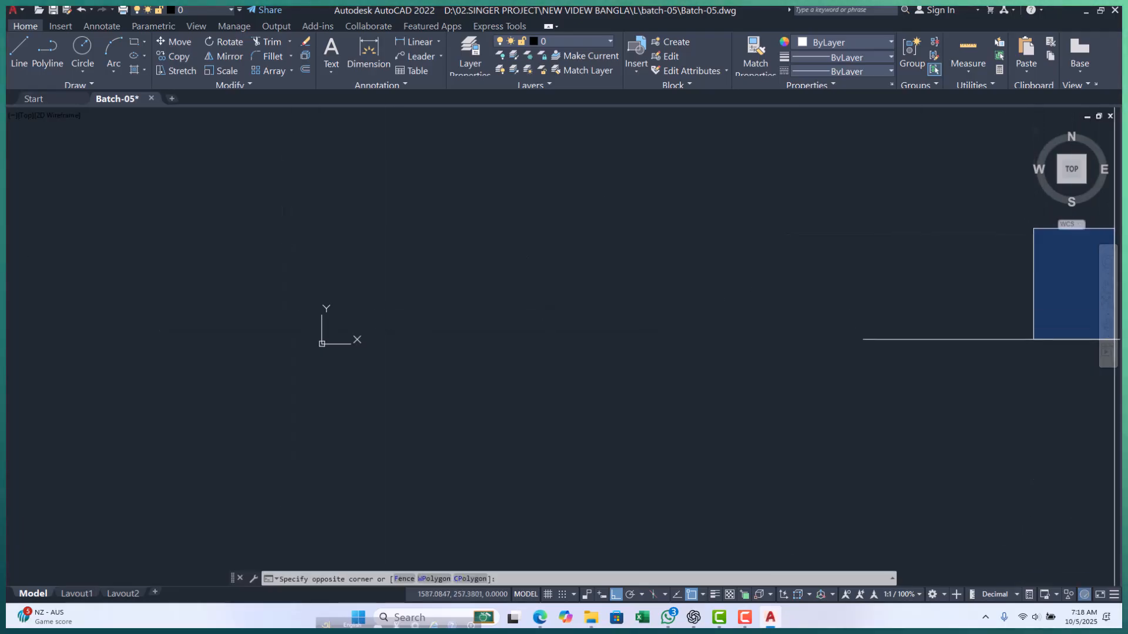
pyautogui.press('Escape')
pyautogui.press('Escape')
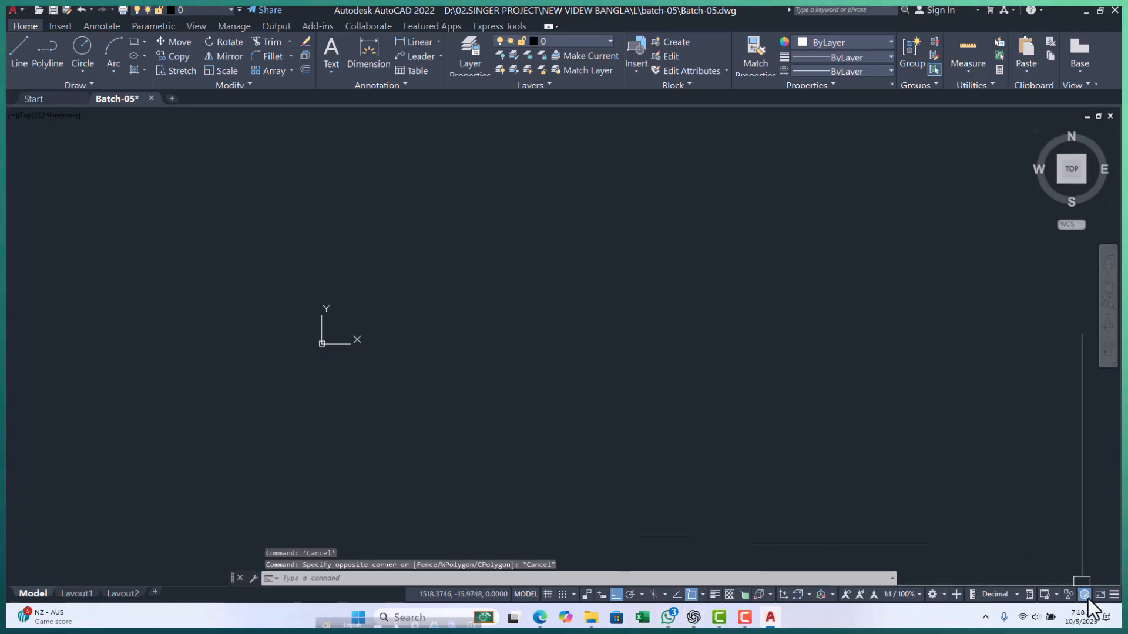
# - Turn off hardware acceleration in the Graphics Performance settings and accept the change
pyautogui.click(1080, 580)
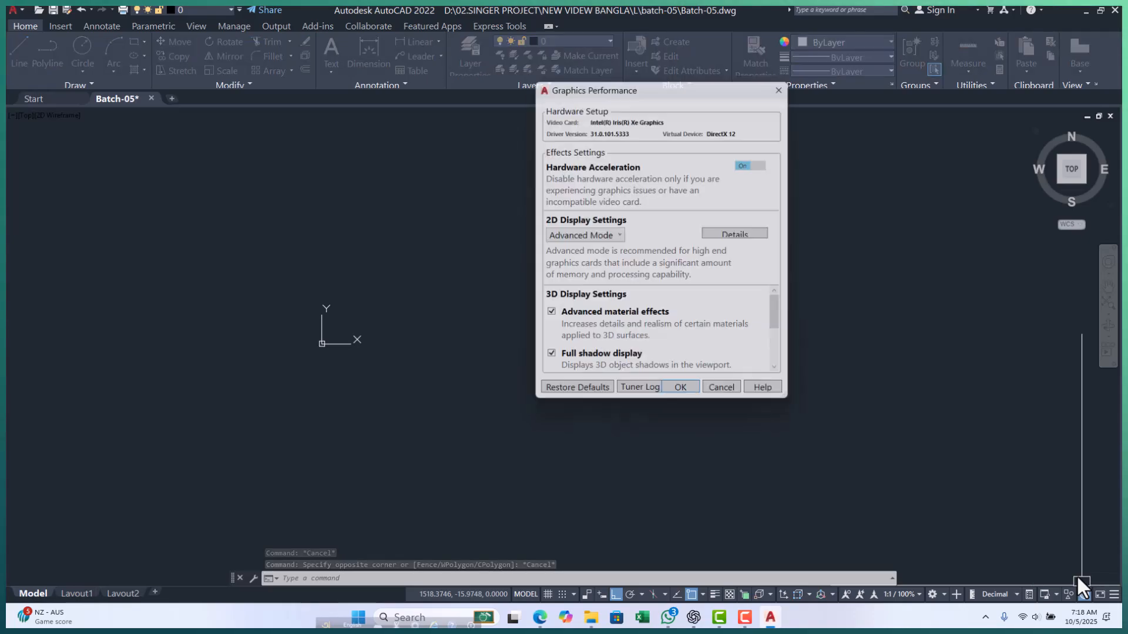
pyautogui.click(765, 164)
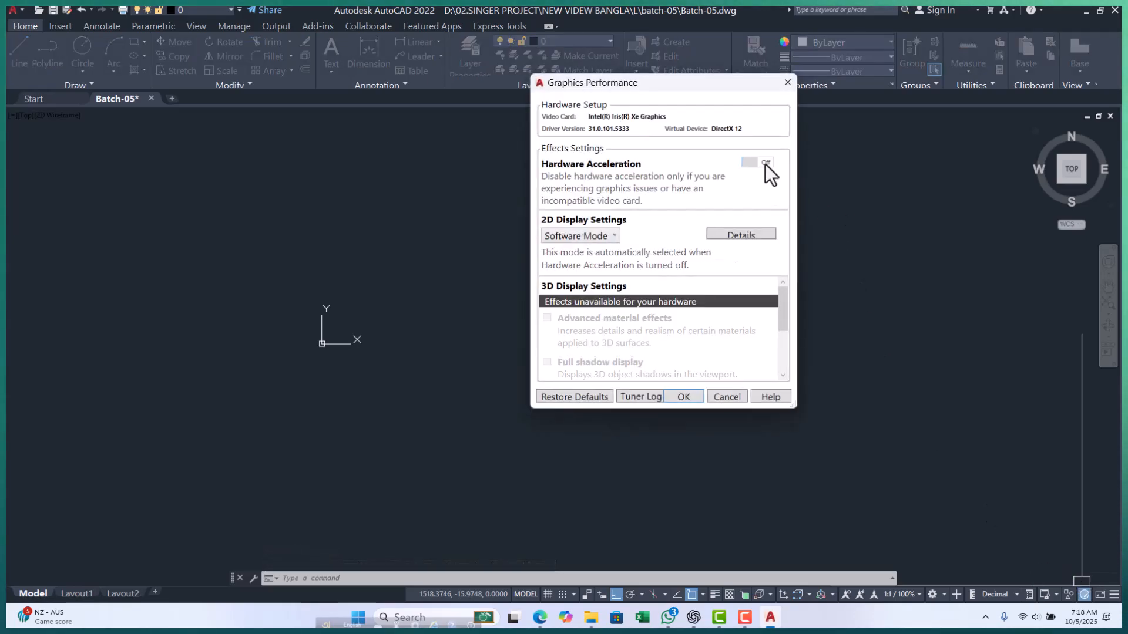
pyautogui.click(681, 397)
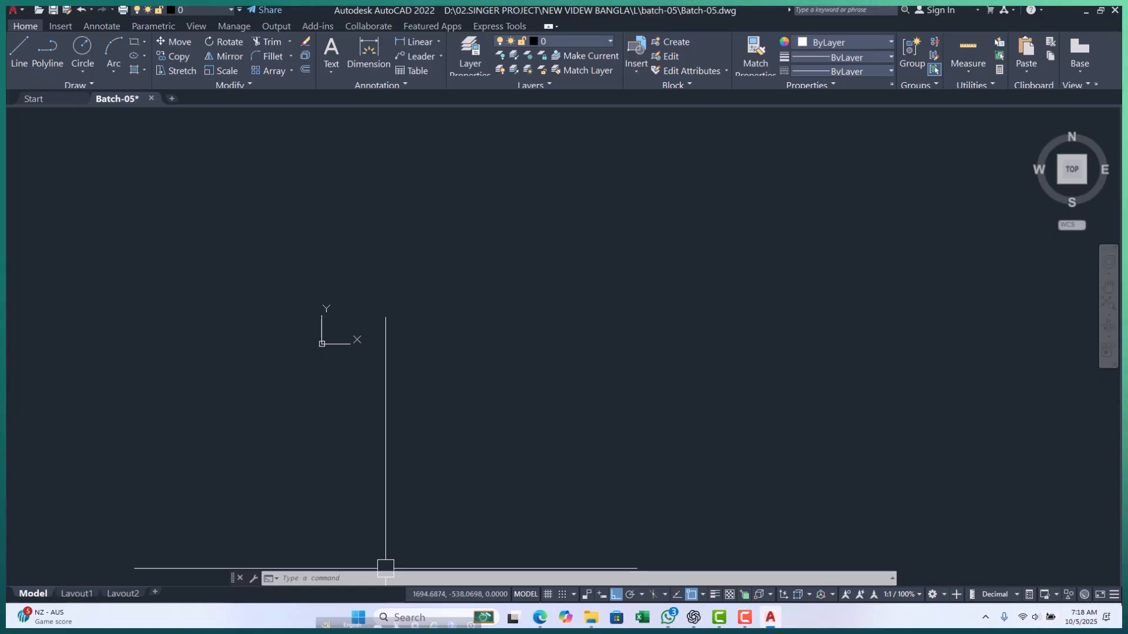
# - View the Layout1 paper space and return to model space with nothing selected
pyautogui.click(78, 594)
pyautogui.click(39, 591)
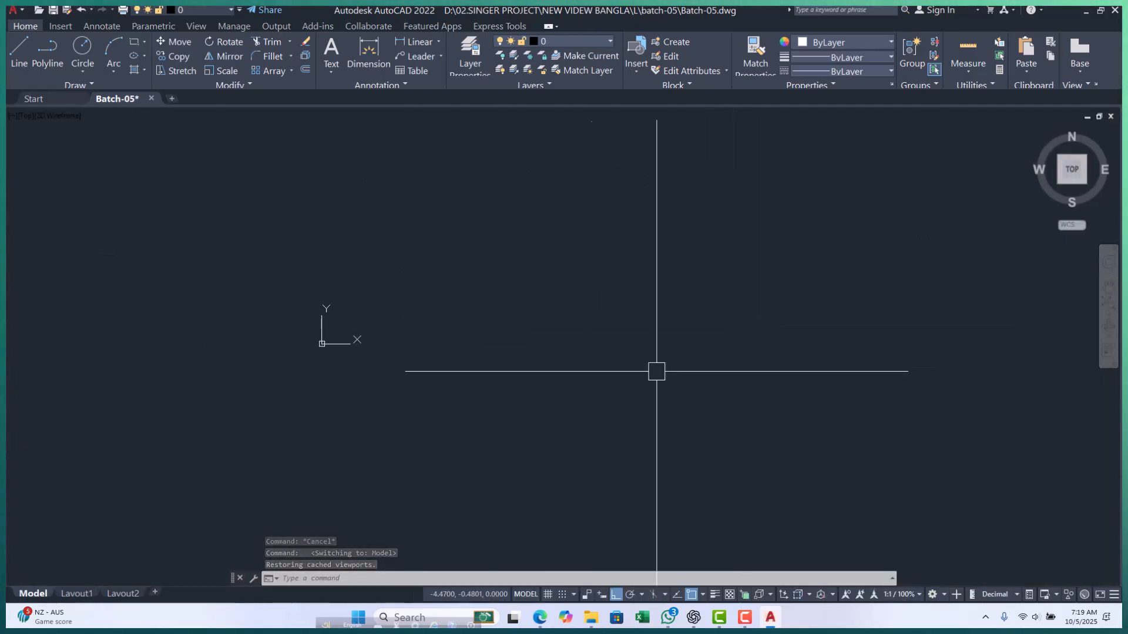
pyautogui.click(292, 271)
pyautogui.press('Escape')
pyautogui.press('Escape')
pyautogui.press('Escape')
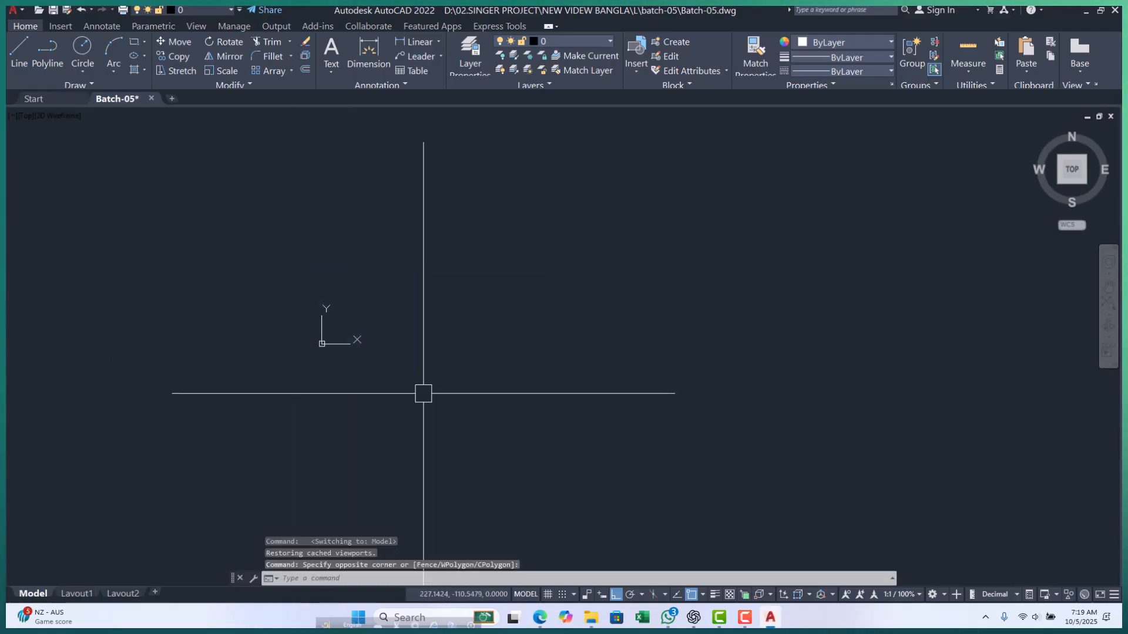
# - Examine how the UCS icon follows the drawing origin as the view changes
pyautogui.moveTo(409, 316); pyautogui.dragTo(322, 353, button='middle')
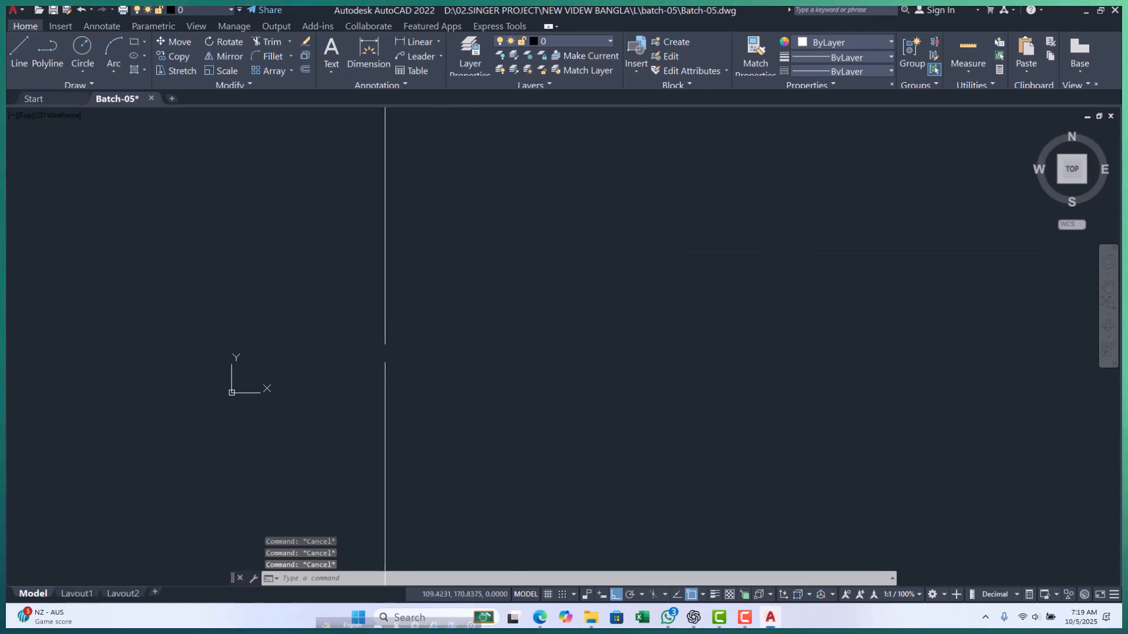
pyautogui.moveTo(291, 423)
pyautogui.mouseDown(button='middle')
pyautogui.moveTo(257, 405)
pyautogui.moveTo(466, 318)
pyautogui.mouseUp(button='middle')
pyautogui.scroll(-4, 712, 311)
pyautogui.scroll(5, 182, 247)
pyautogui.scroll(-10, 176, 253)
pyautogui.scroll(6, 204, 277)
pyautogui.scroll(5, 383, 264)
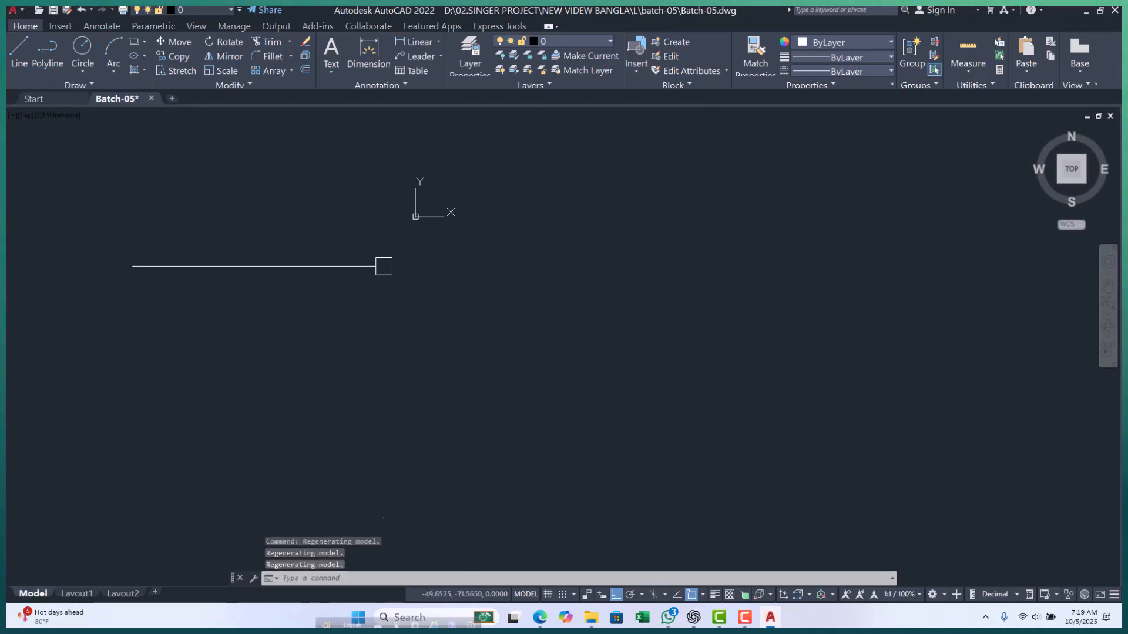
# - Try the World option on the UCS icon's origin grip and clear the icon's selection
pyautogui.click(415, 217)
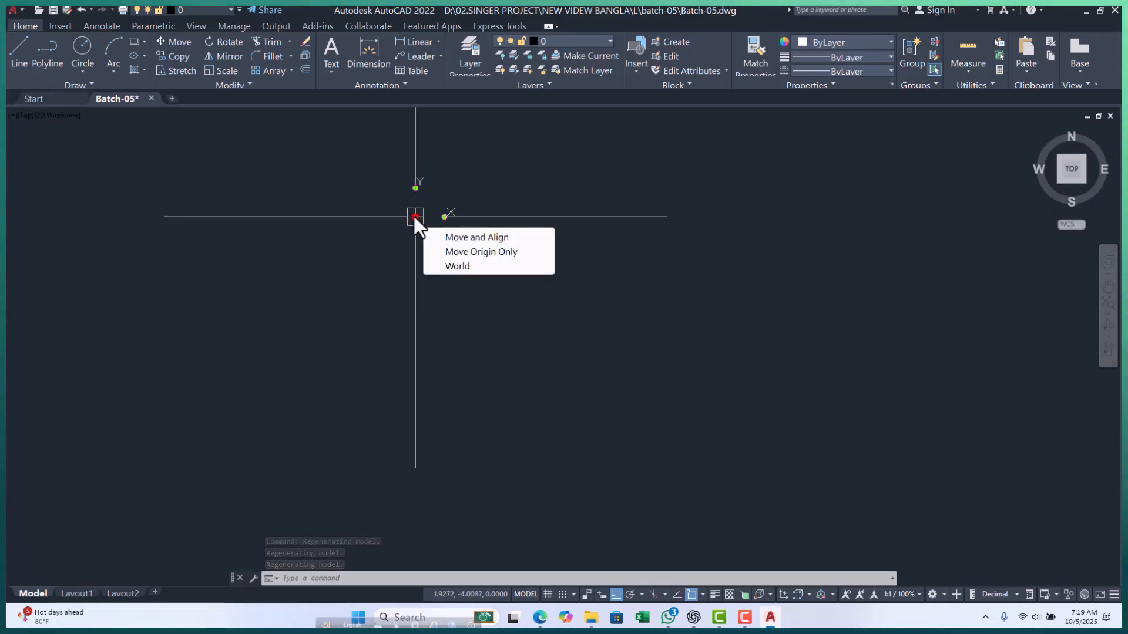
pyautogui.moveTo(415, 217)
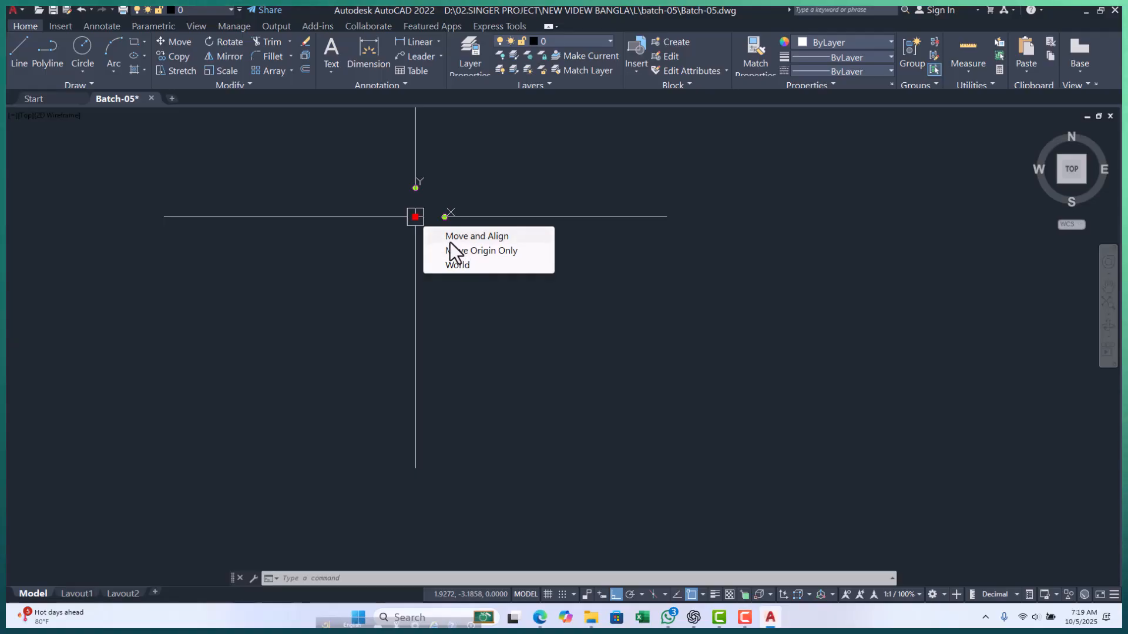
pyautogui.click(457, 263)
pyautogui.press('Escape')
# - Turn off the Show UCS Icon at Origin setting and deselect the UCS icon
pyautogui.scroll(-4, 327, 267)
pyautogui.scroll(5, 364, 245)
pyautogui.click(365, 245)
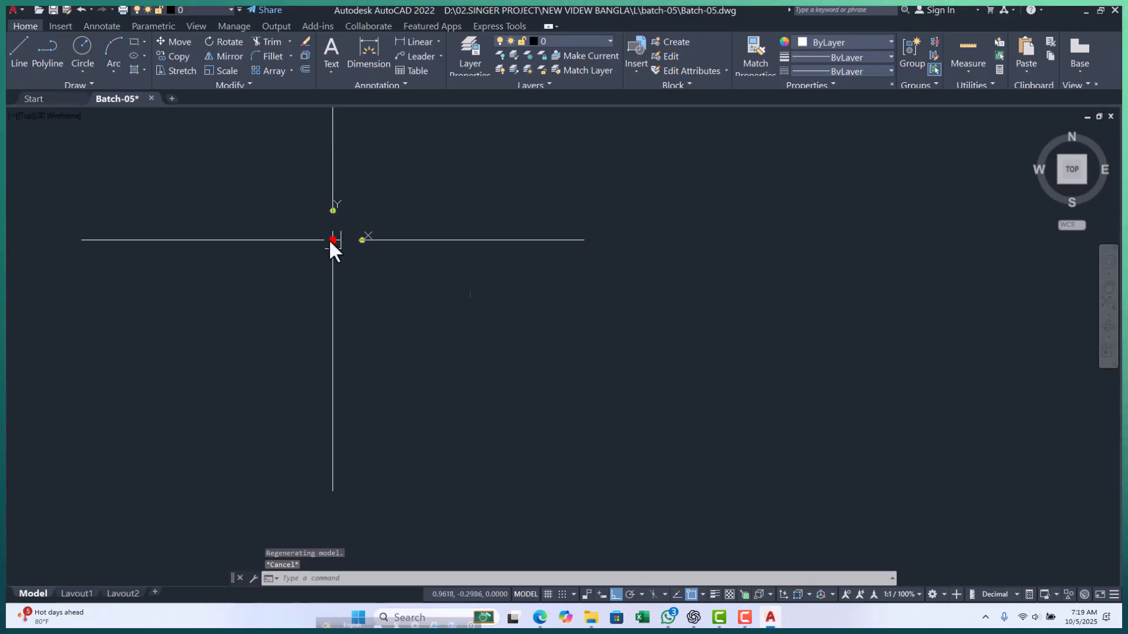
pyautogui.rightClick(332, 241)
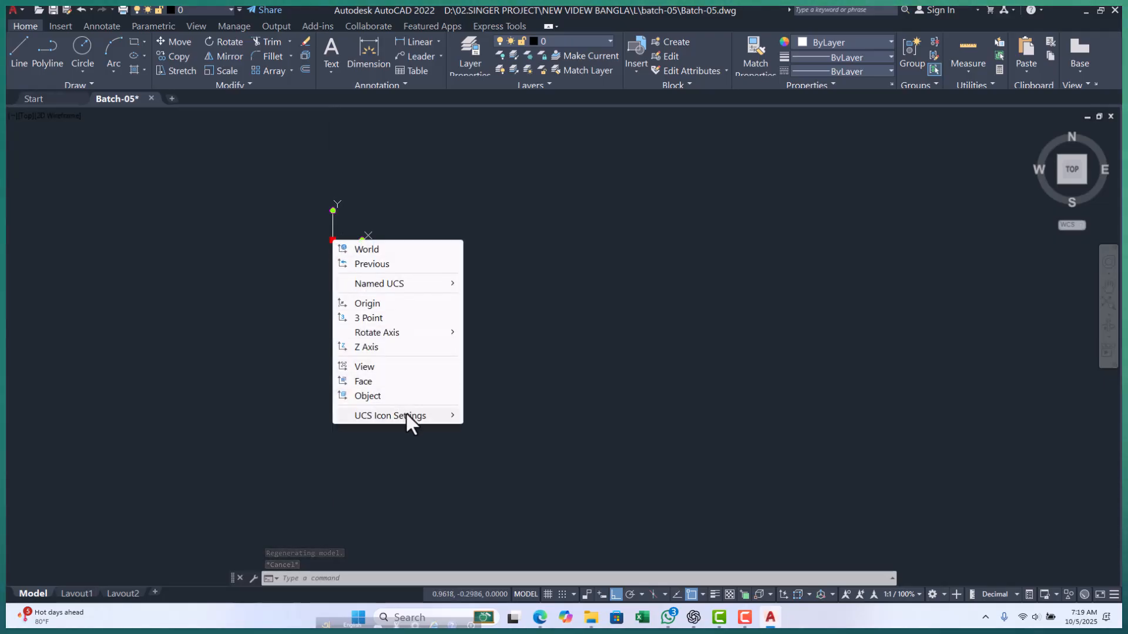
pyautogui.moveTo(408, 414)
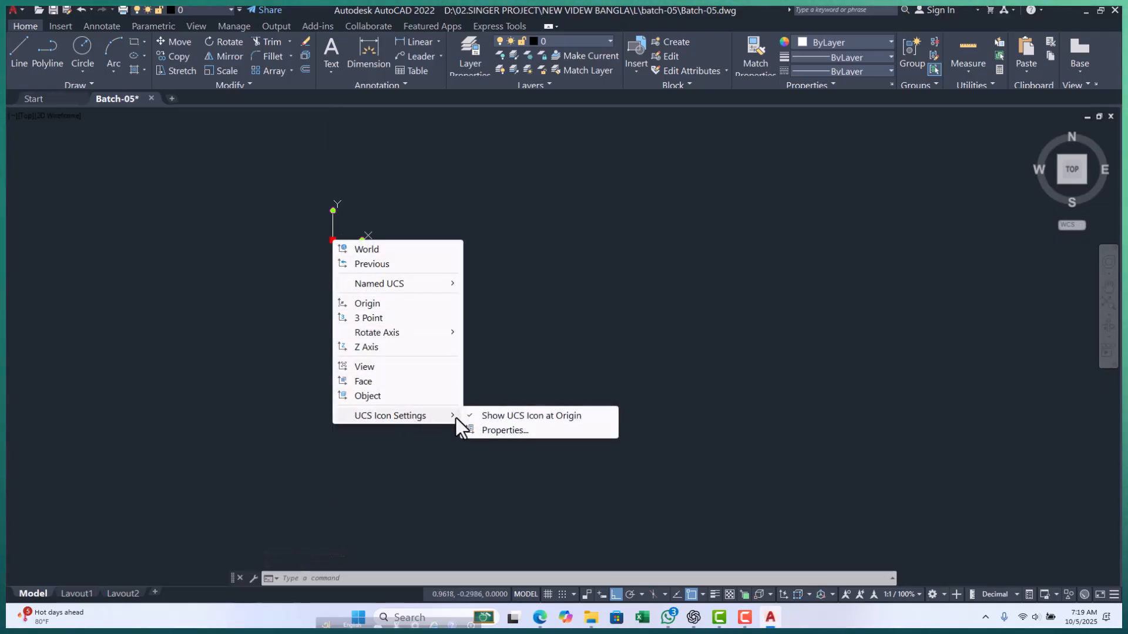
pyautogui.click(470, 416)
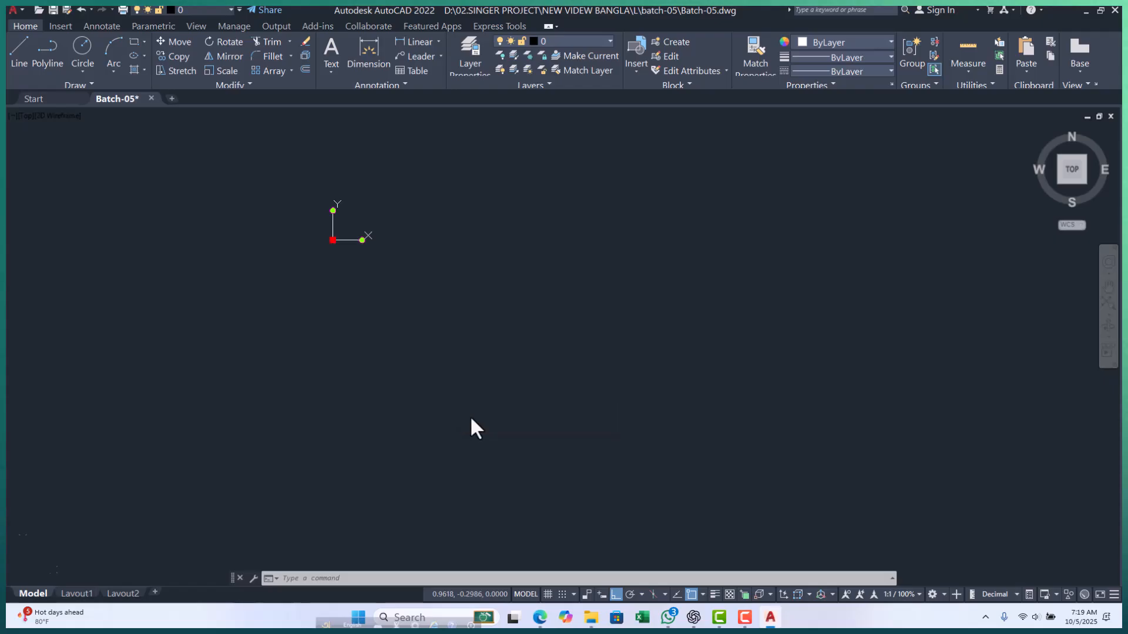
pyautogui.press('Escape')
pyautogui.press('Escape')
pyautogui.press('Escape')
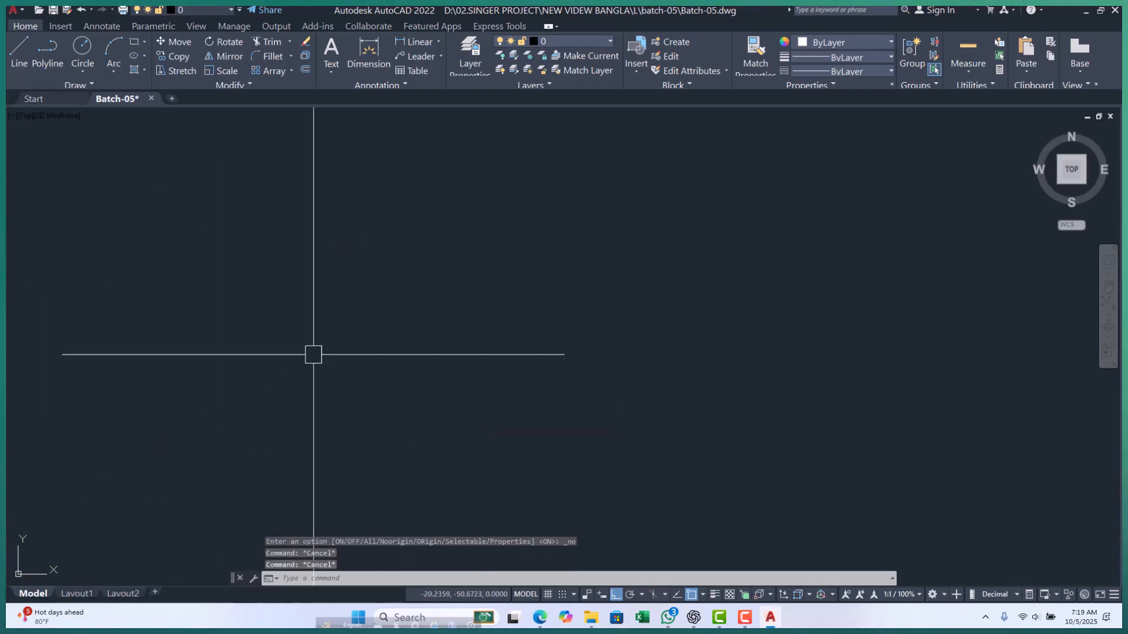
pyautogui.click(293, 424)
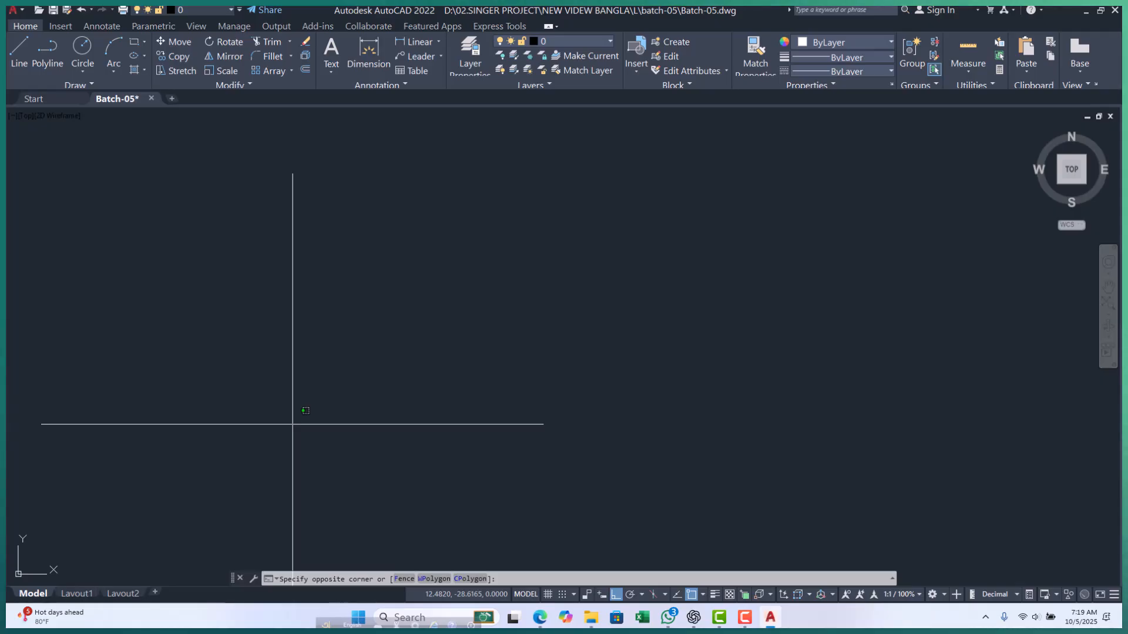
pyautogui.press('Escape')
pyautogui.press('Escape')
pyautogui.press('Escape')
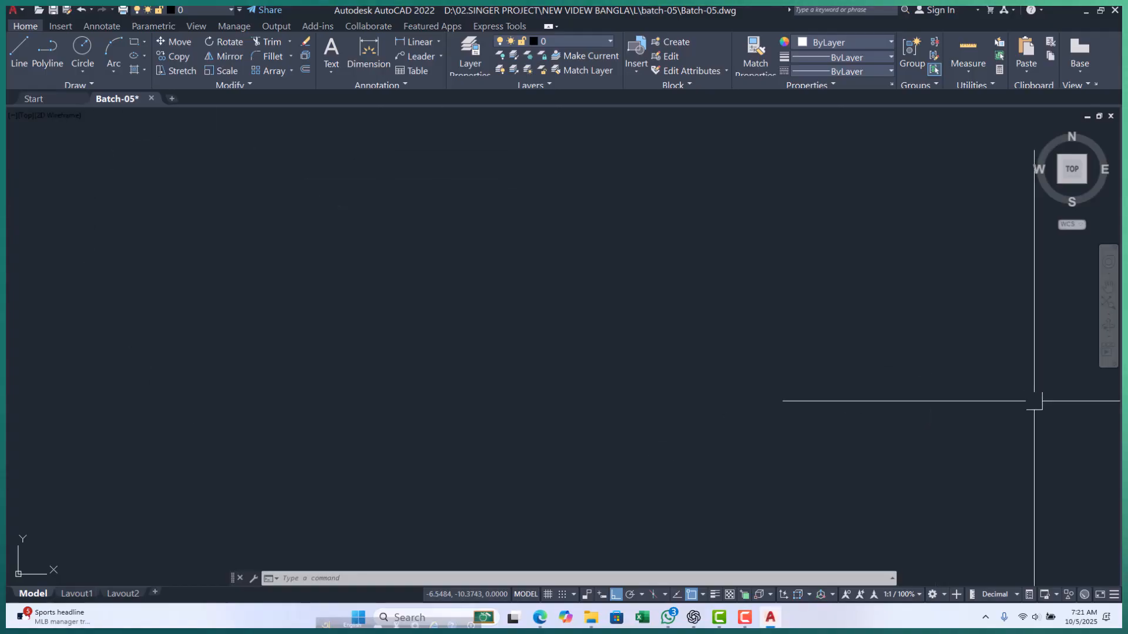
pyautogui.scroll(-15, 219, 382)
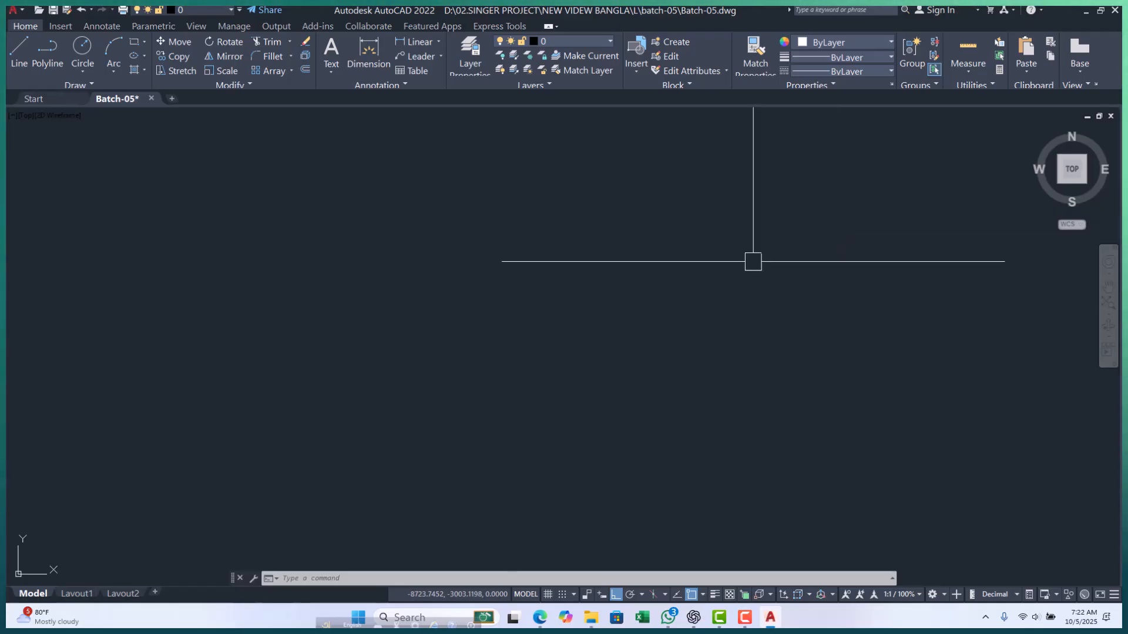
pyautogui.press('Escape')
pyautogui.press('Escape')
pyautogui.press('Escape')
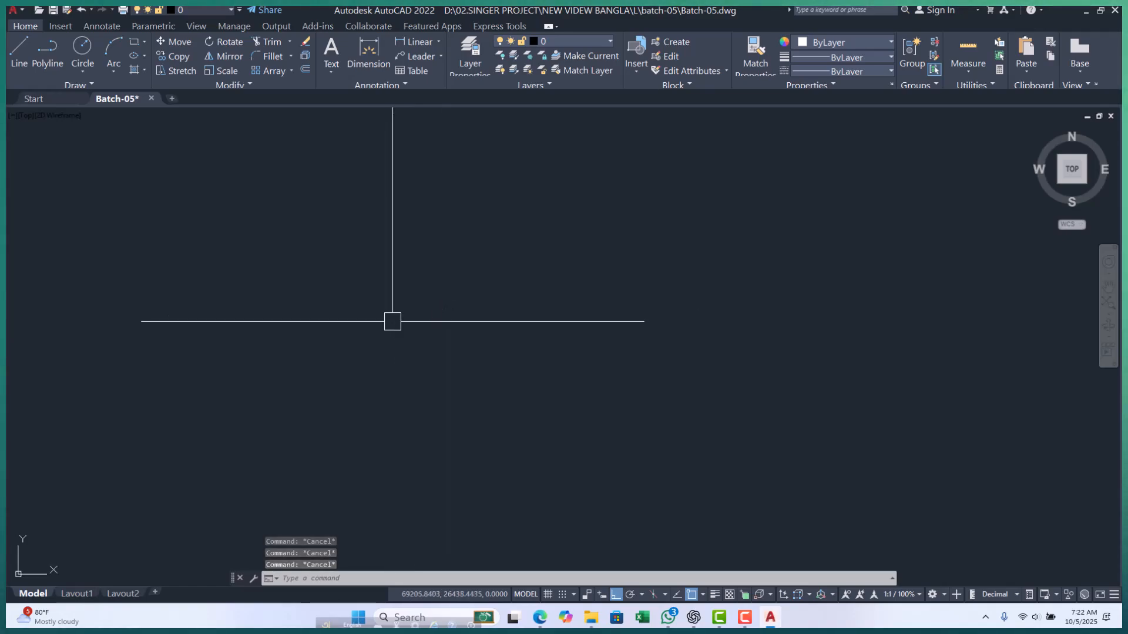
pyautogui.write('l')
pyautogui.press('Return')
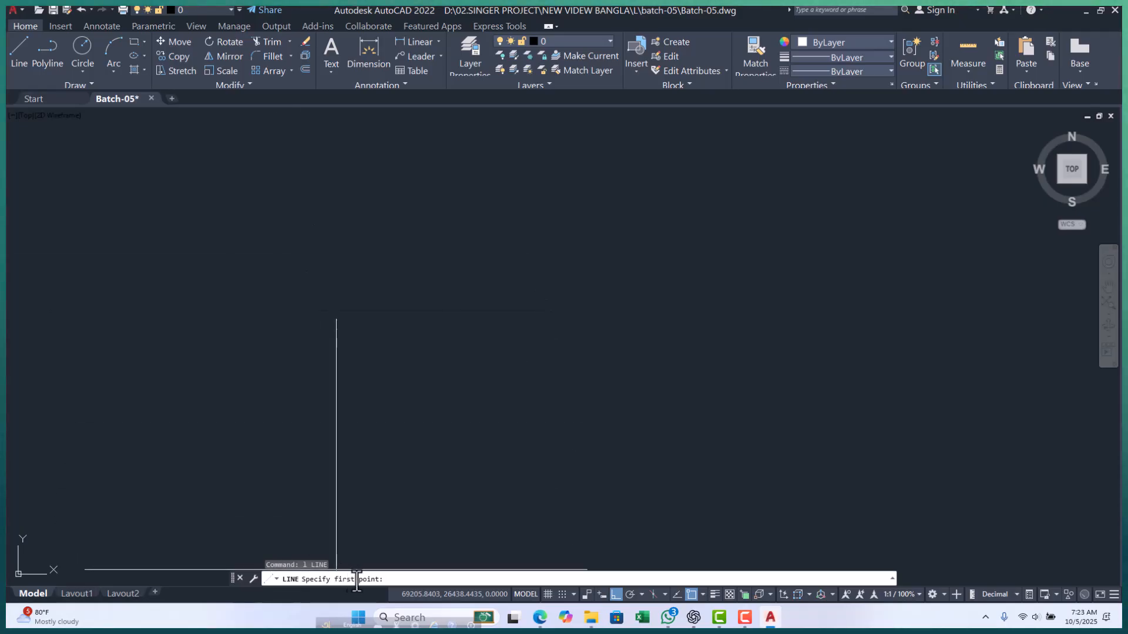
pyautogui.press('Escape')
pyautogui.press('Escape')
pyautogui.press('Escape')
pyautogui.press('Escape')
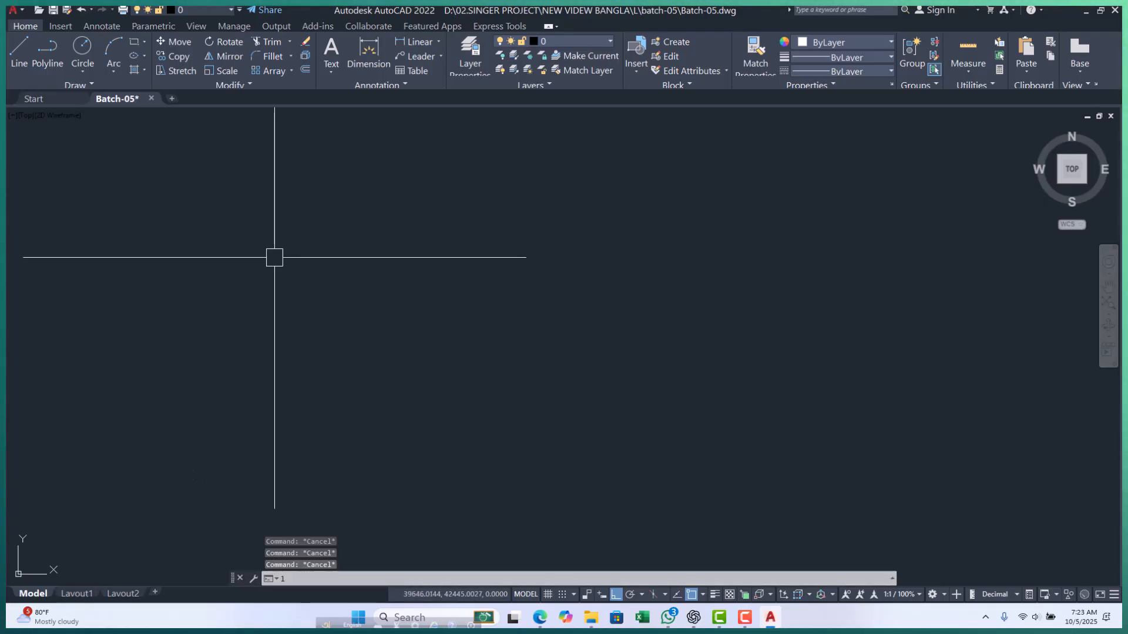
pyautogui.write('l')
pyautogui.press('Return')
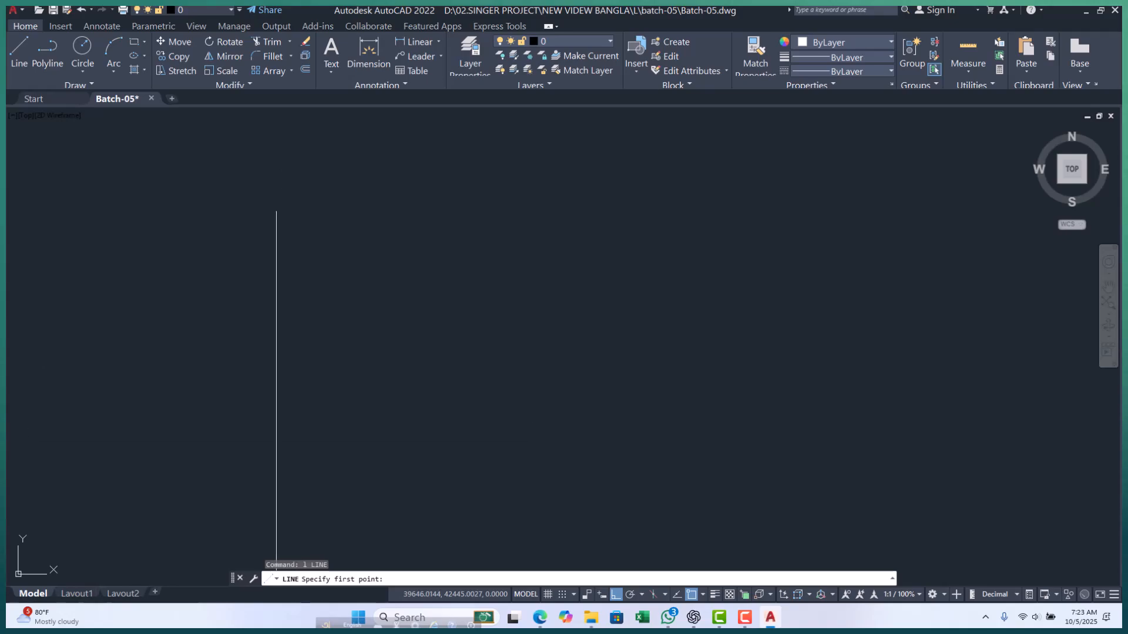
pyautogui.click(259, 561)
pyautogui.press('Escape')
pyautogui.press('Escape')
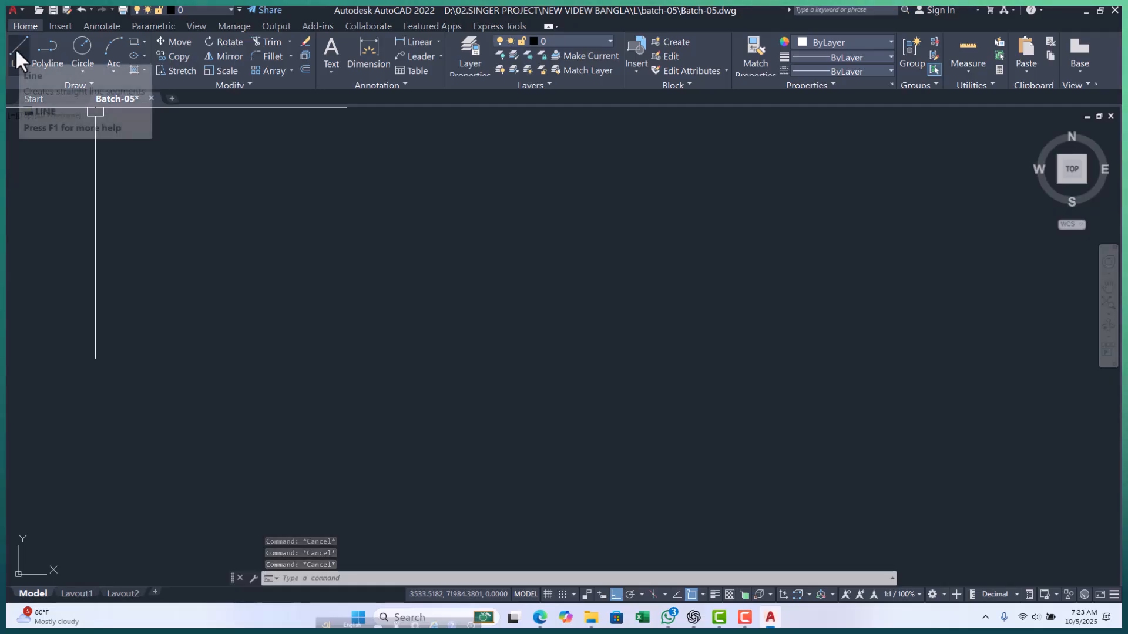
pyautogui.click(25, 56)
pyautogui.press('Escape')
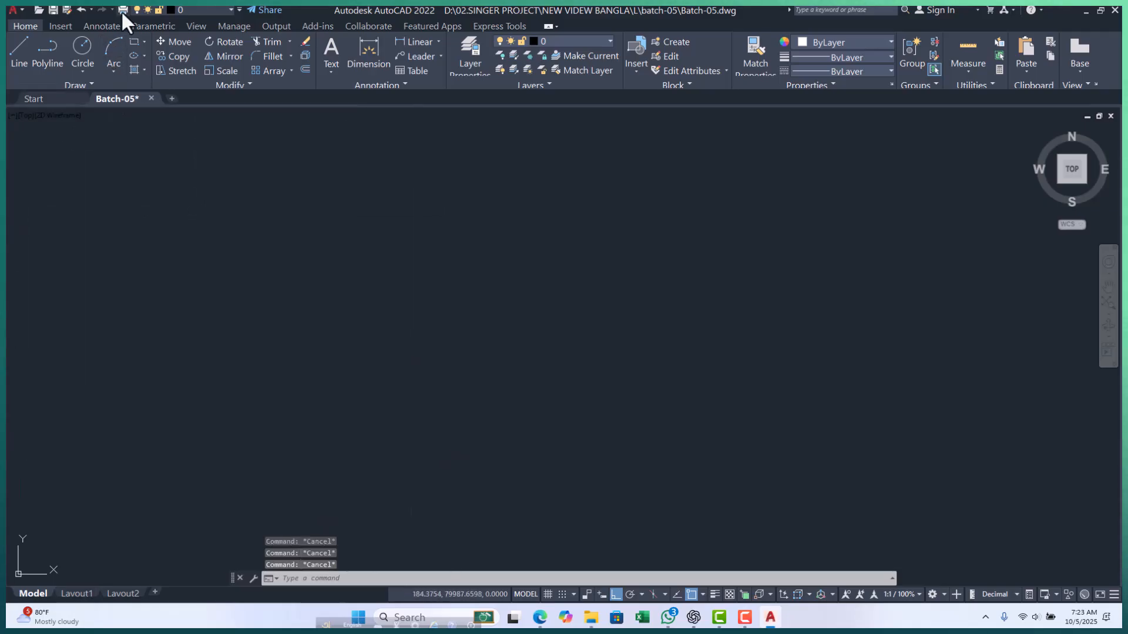
# - Remove the Layer control from the Quick Access Toolbar and display the classic menu bar
pyautogui.click(238, 8)
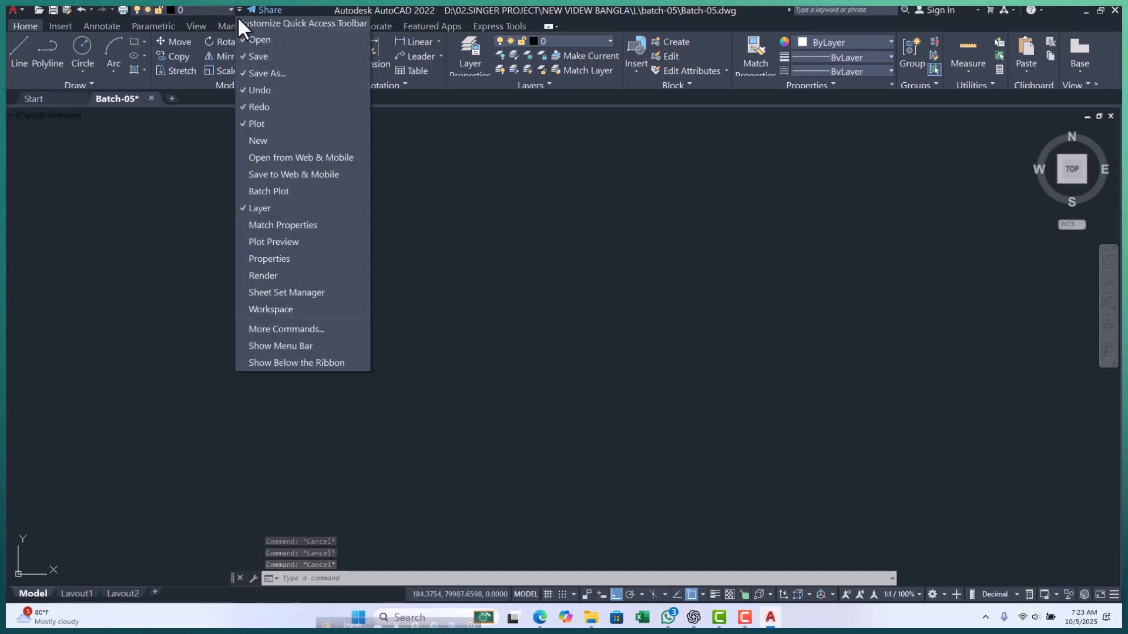
pyautogui.click(255, 207)
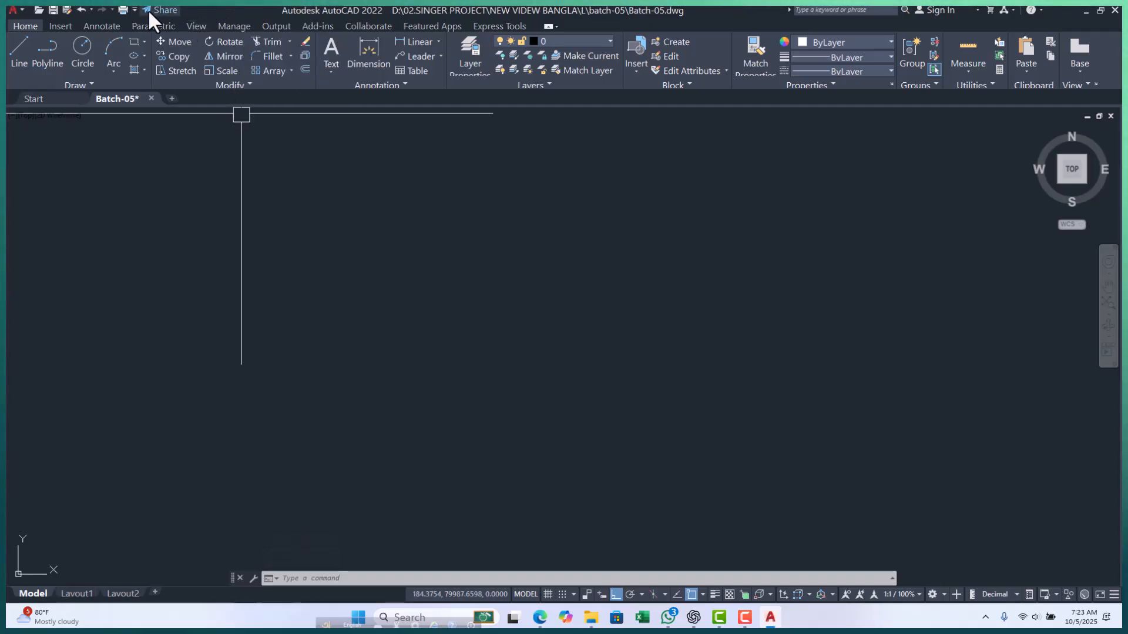
pyautogui.click(131, 7)
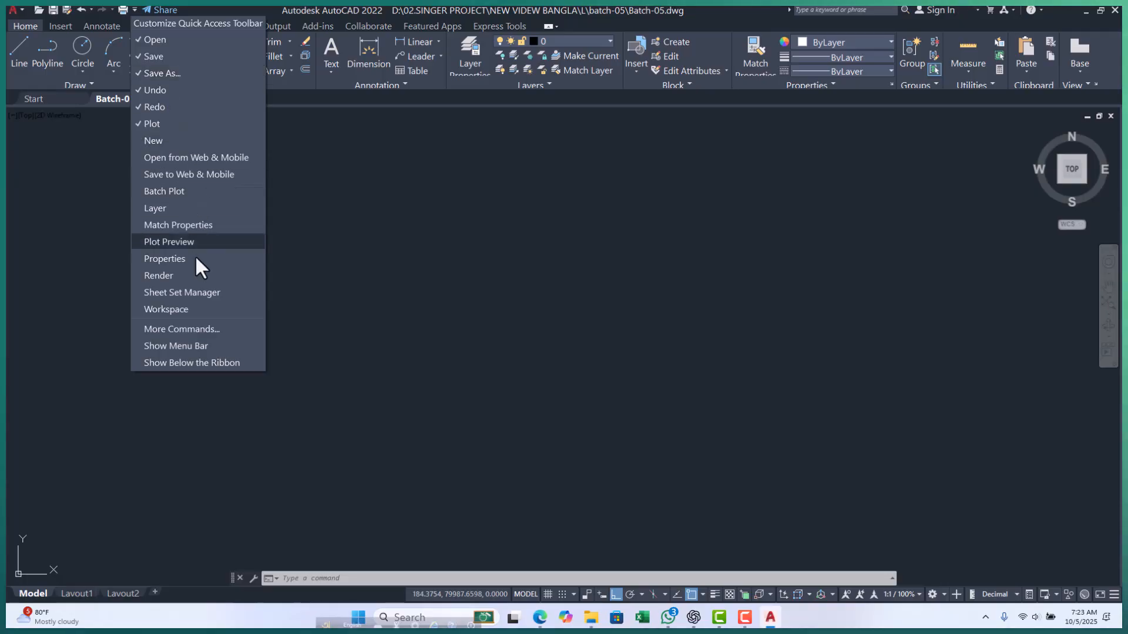
pyautogui.click(189, 346)
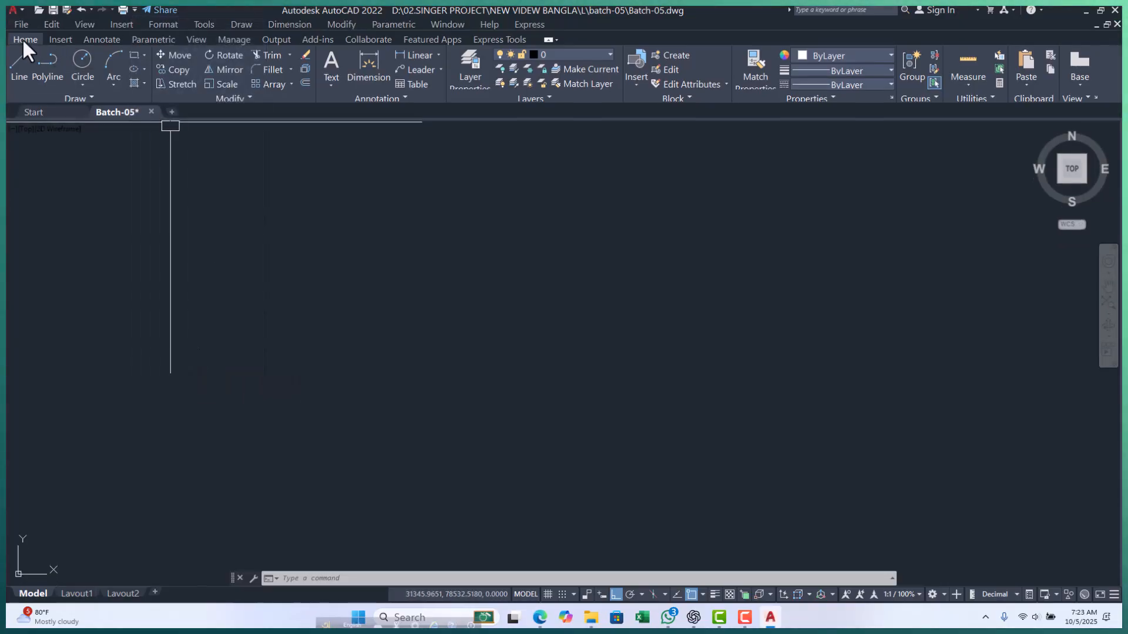
# - Review the drawing commands offered by the classic menu bar without starting any of them
pyautogui.click(23, 22)
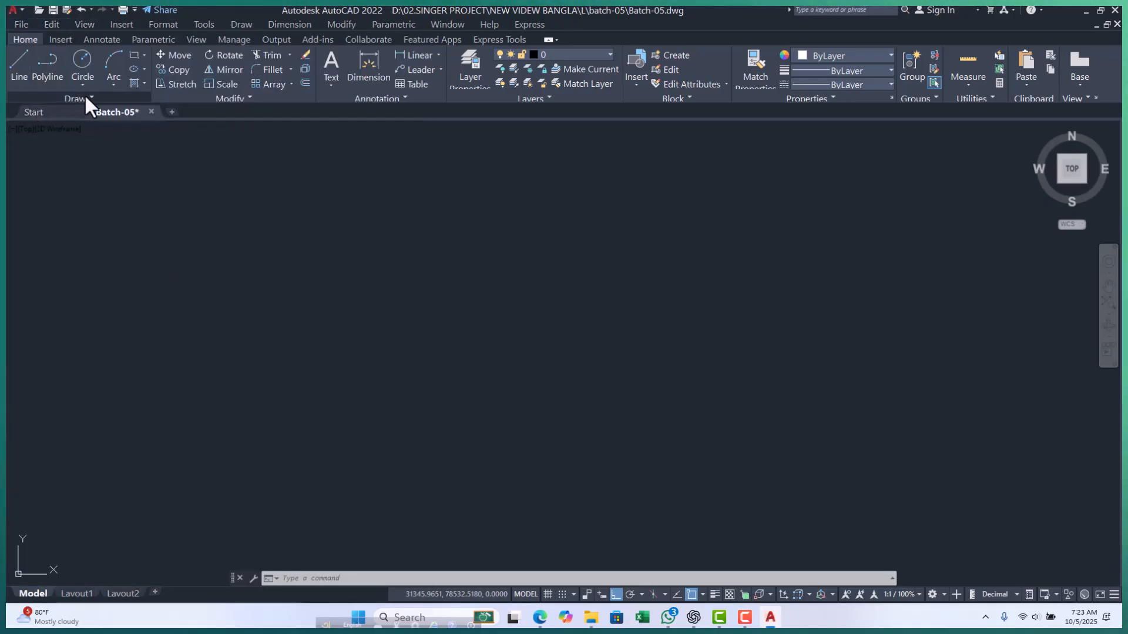
pyautogui.press('Escape')
pyautogui.press('Escape')
pyautogui.press('Escape')
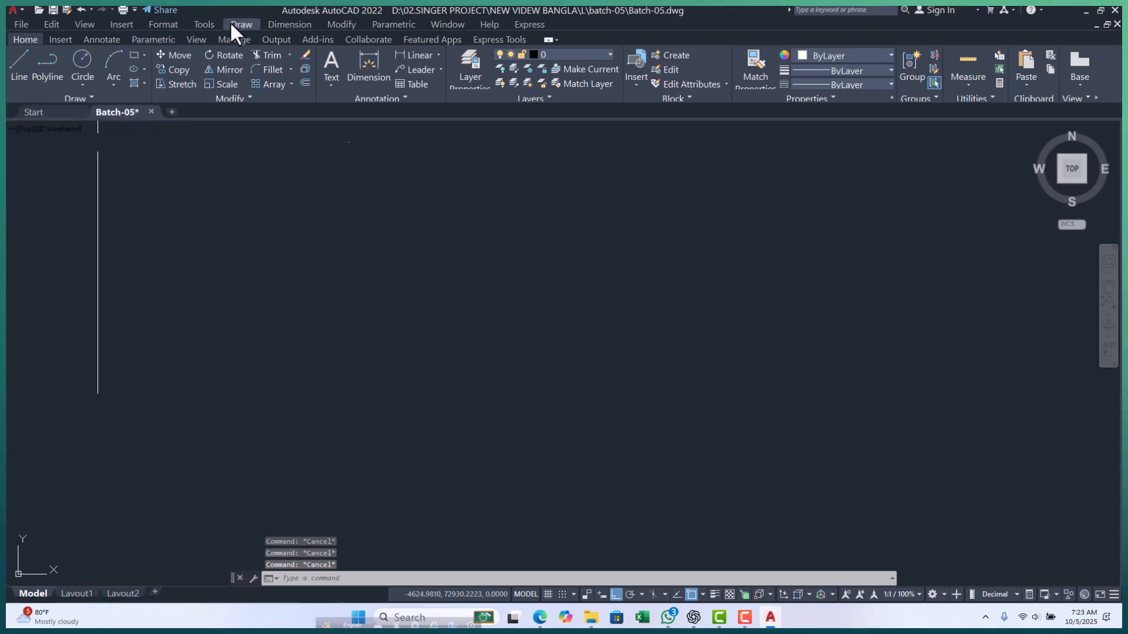
pyautogui.click(235, 22)
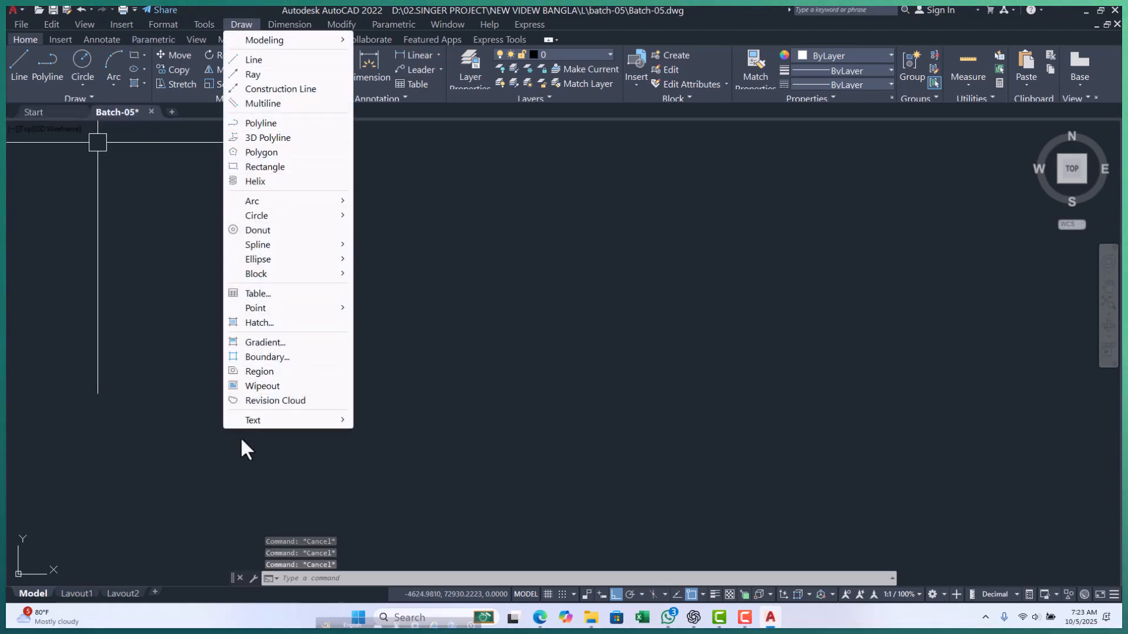
pyautogui.click(171, 373)
pyautogui.press('Escape')
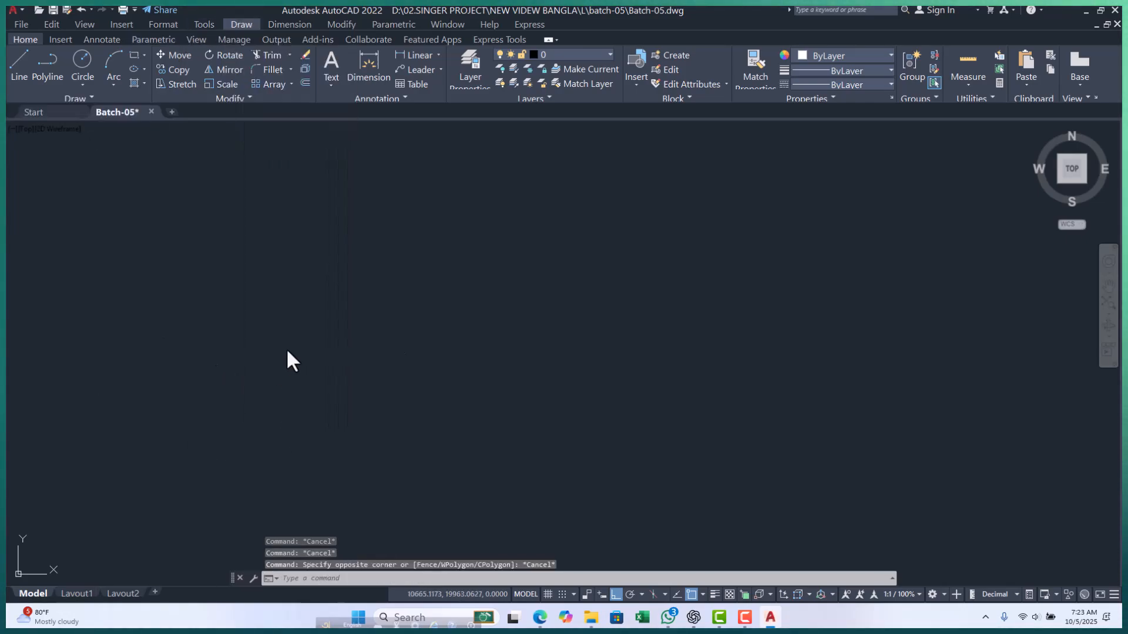
pyautogui.press('Escape')
pyautogui.press('Escape')
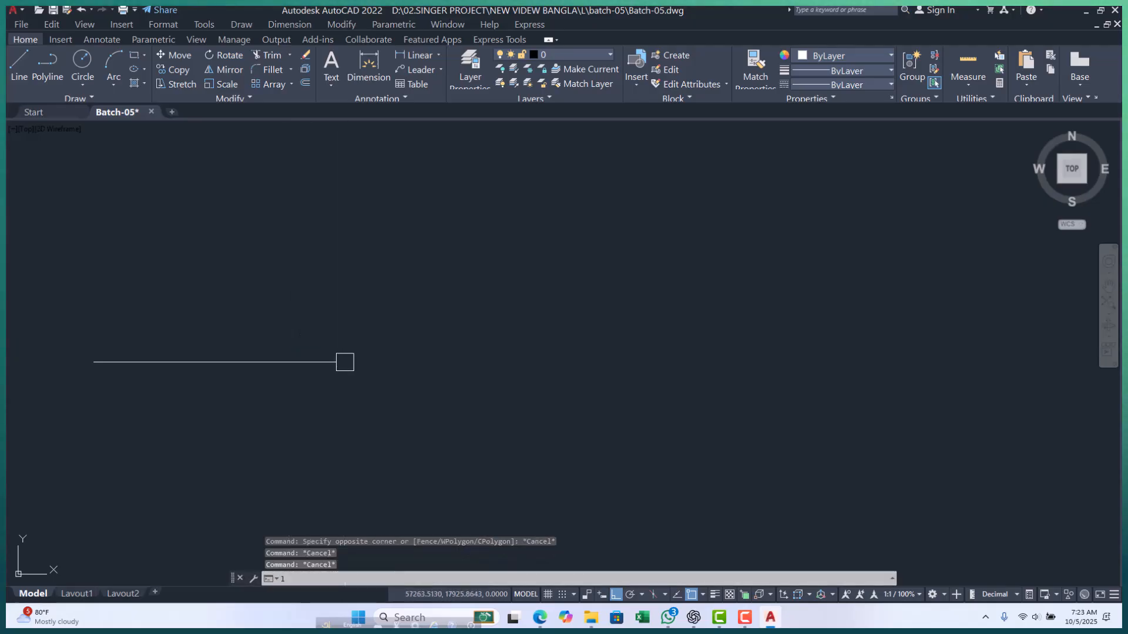
pyautogui.press('Return')
pyautogui.click(345, 362)
pyautogui.press('Escape')
pyautogui.press('Escape')
pyautogui.press('Escape')
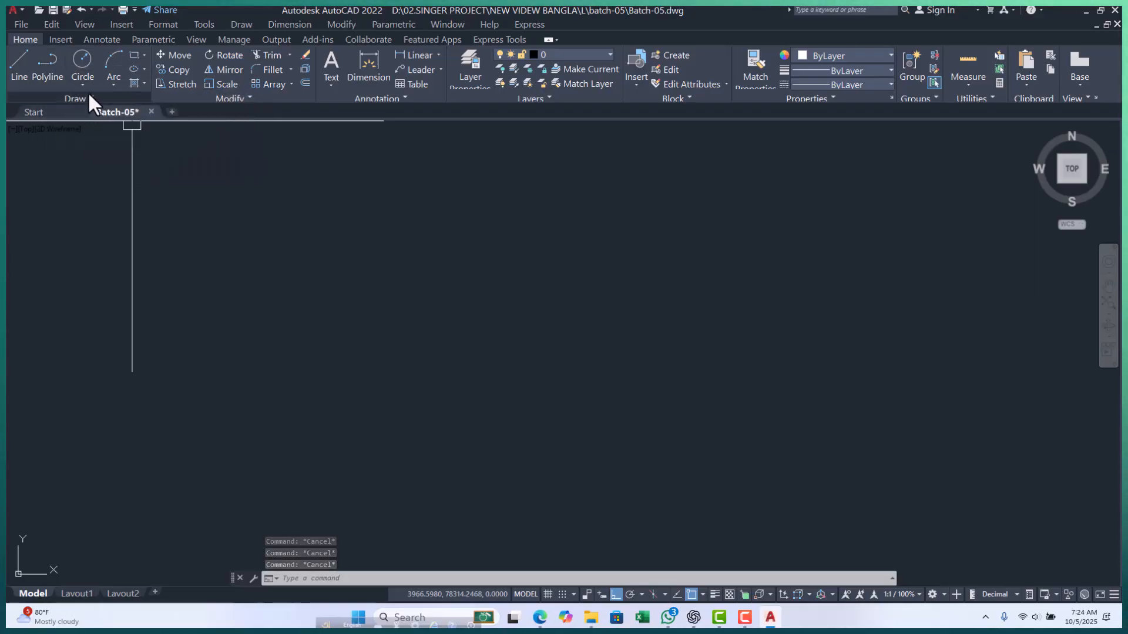
pyautogui.click(13, 65)
pyautogui.press('Escape')
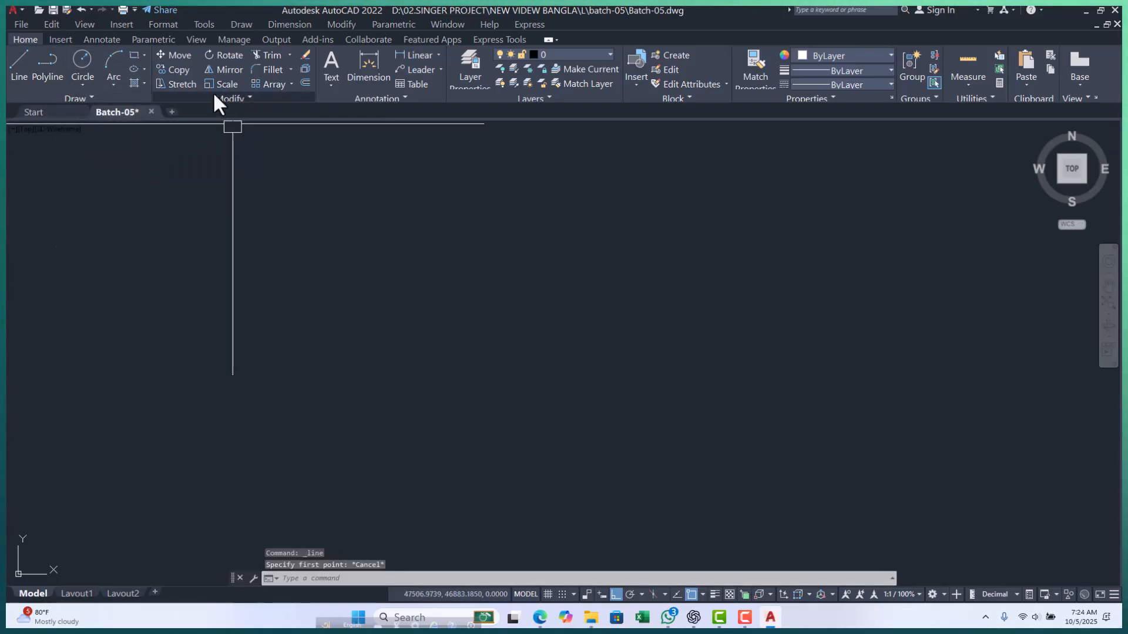
# - Draw four connected orthogonal segments with the Line command, running right, down, right and up
pyautogui.click(241, 25)
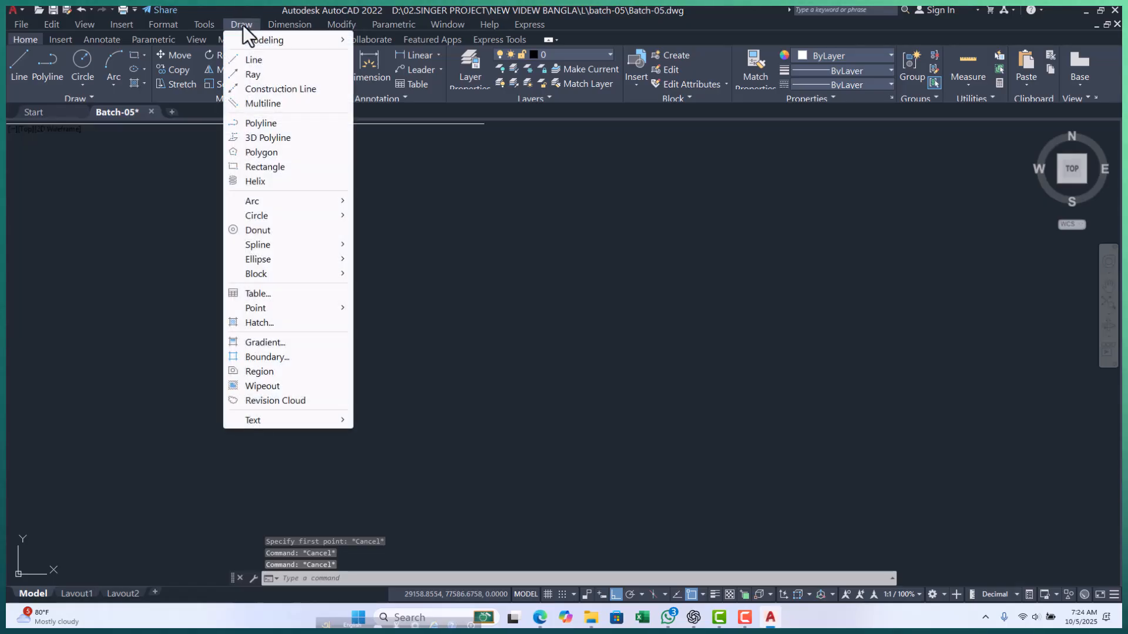
pyautogui.click(272, 61)
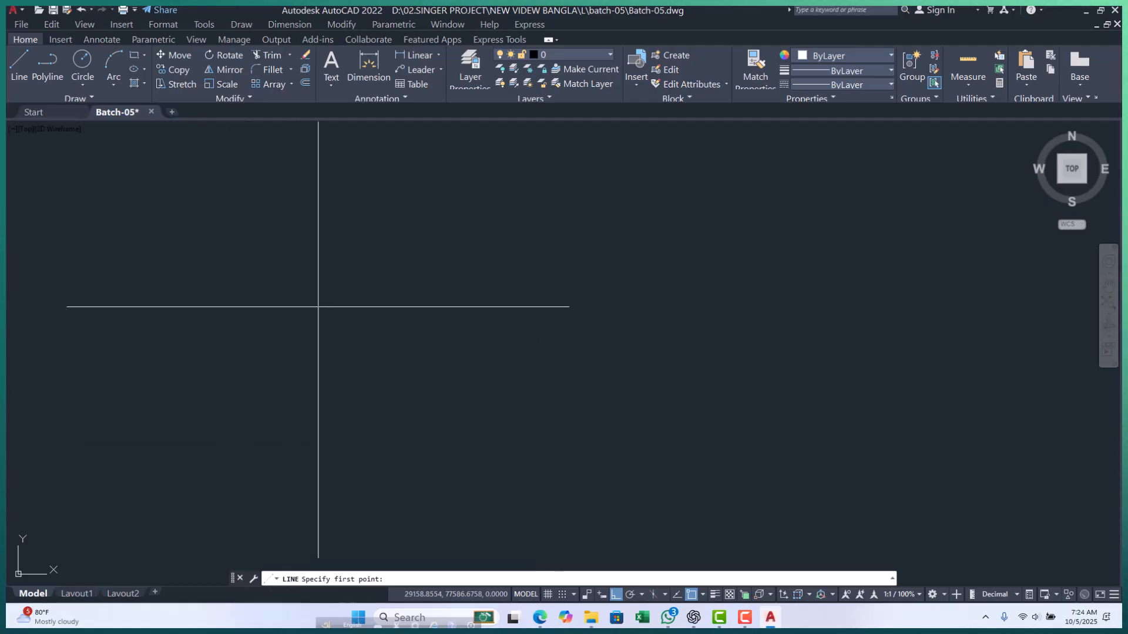
pyautogui.click(257, 245)
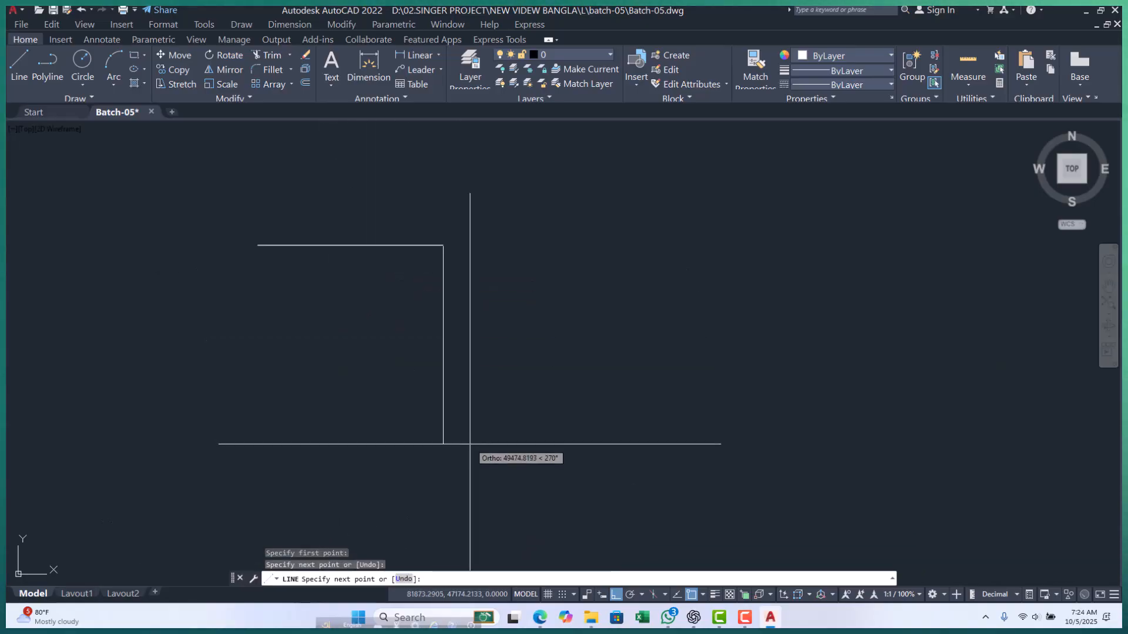
pyautogui.click(594, 471)
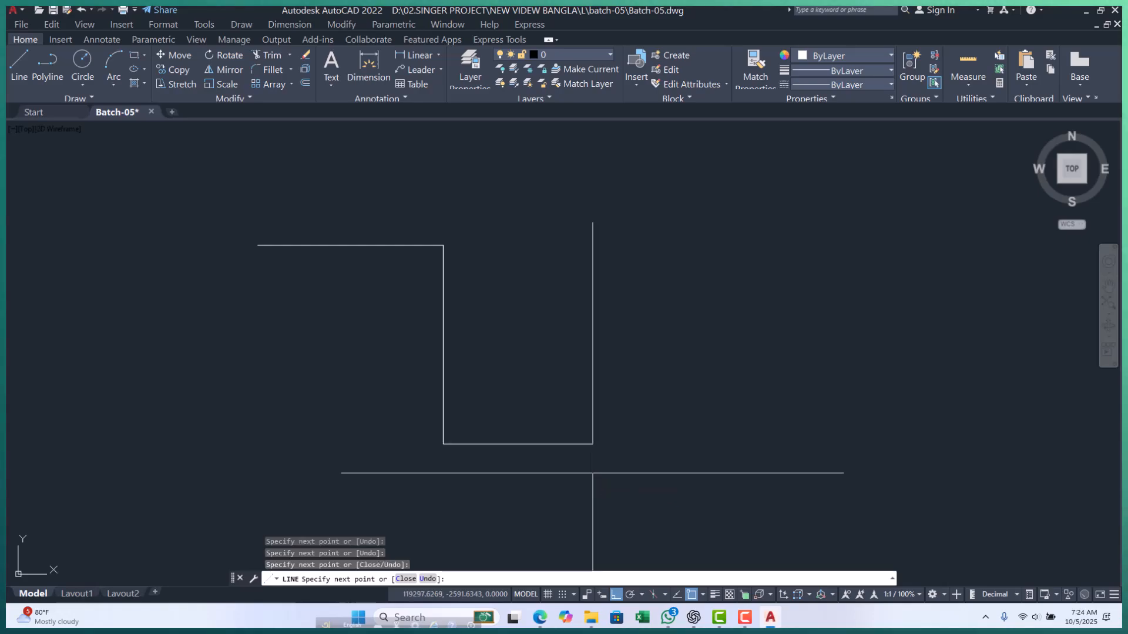
pyautogui.click(618, 336)
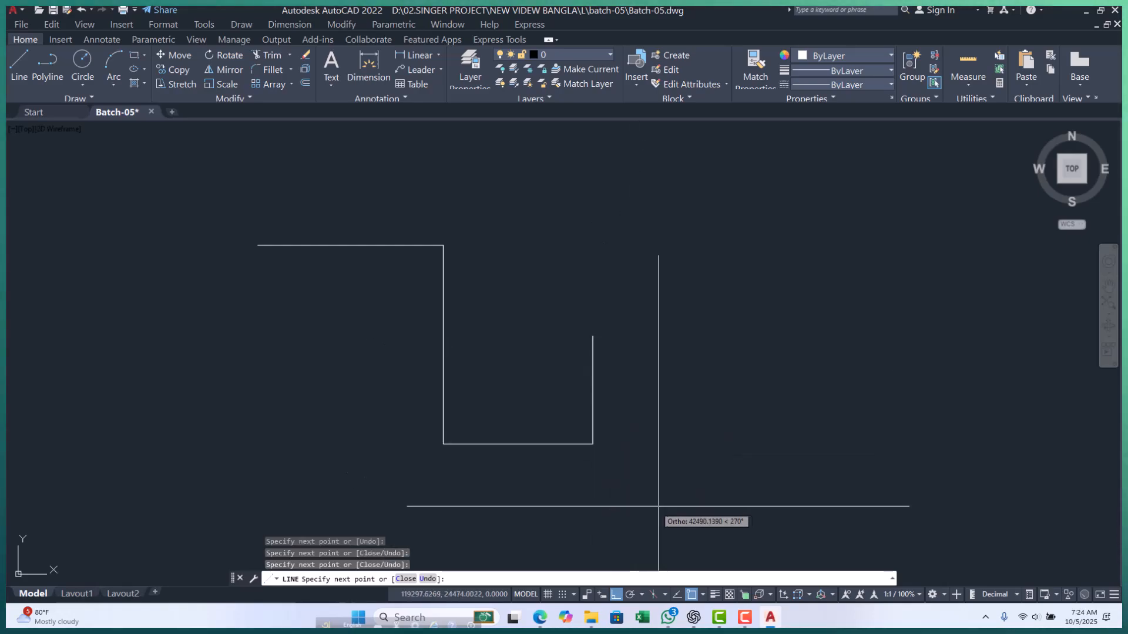
# - Turn off Ortho mode and continue the line with freely angled segments looping around the orthogonal part
pyautogui.click(615, 597)
pyautogui.click(723, 308)
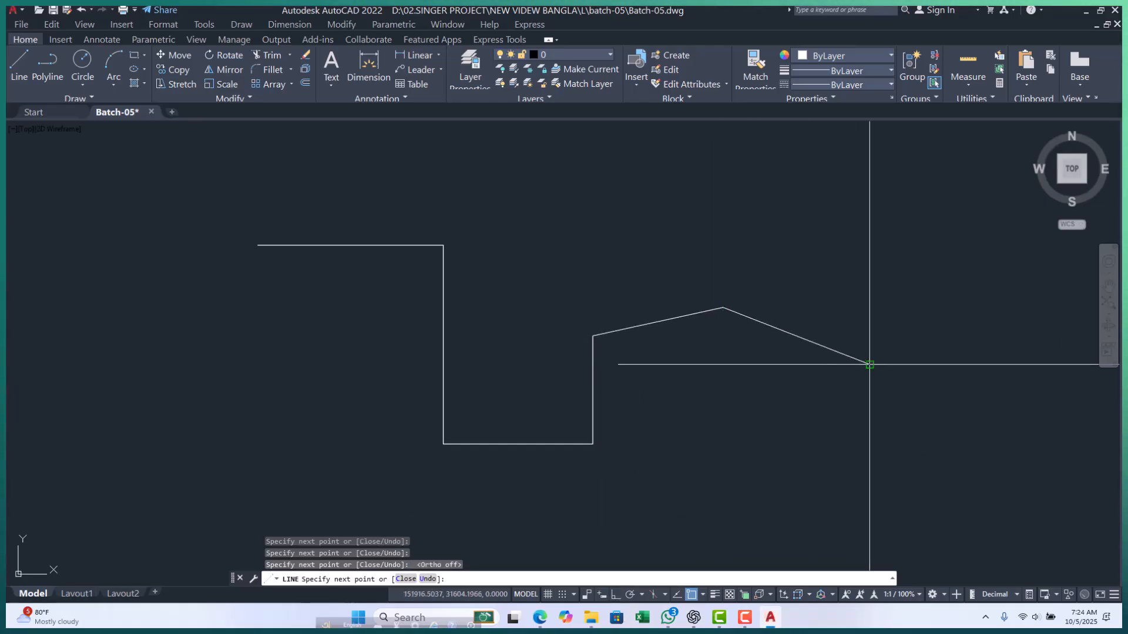
pyautogui.click(869, 364)
pyautogui.click(870, 234)
pyautogui.click(709, 222)
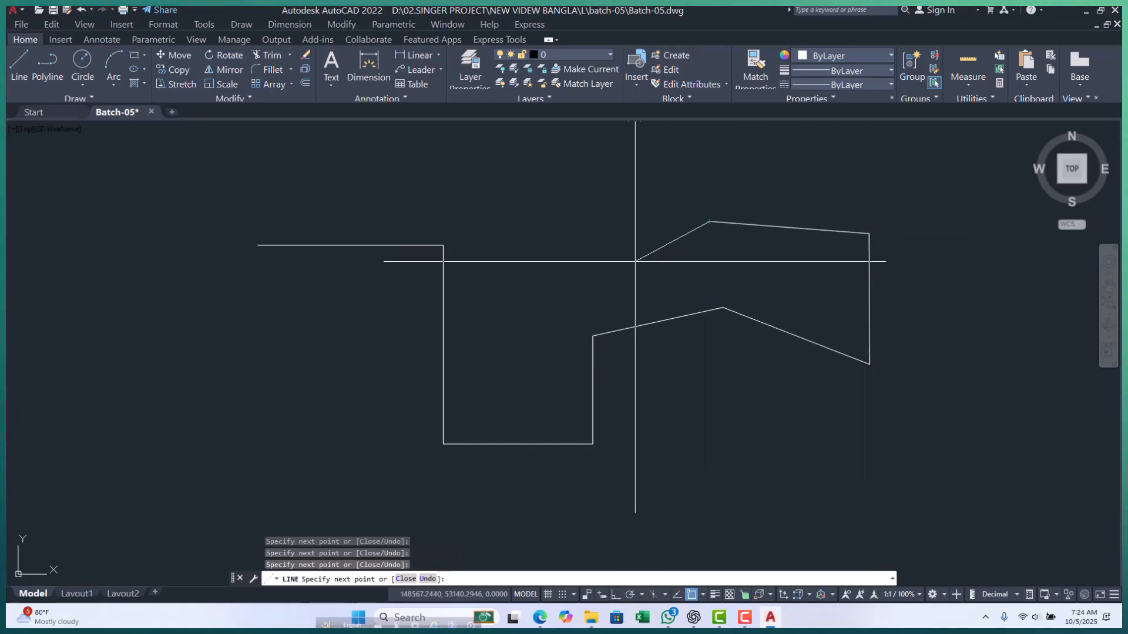
pyautogui.click(543, 195)
pyautogui.click(351, 178)
pyautogui.click(286, 350)
pyautogui.click(384, 466)
pyautogui.click(534, 510)
pyautogui.click(736, 401)
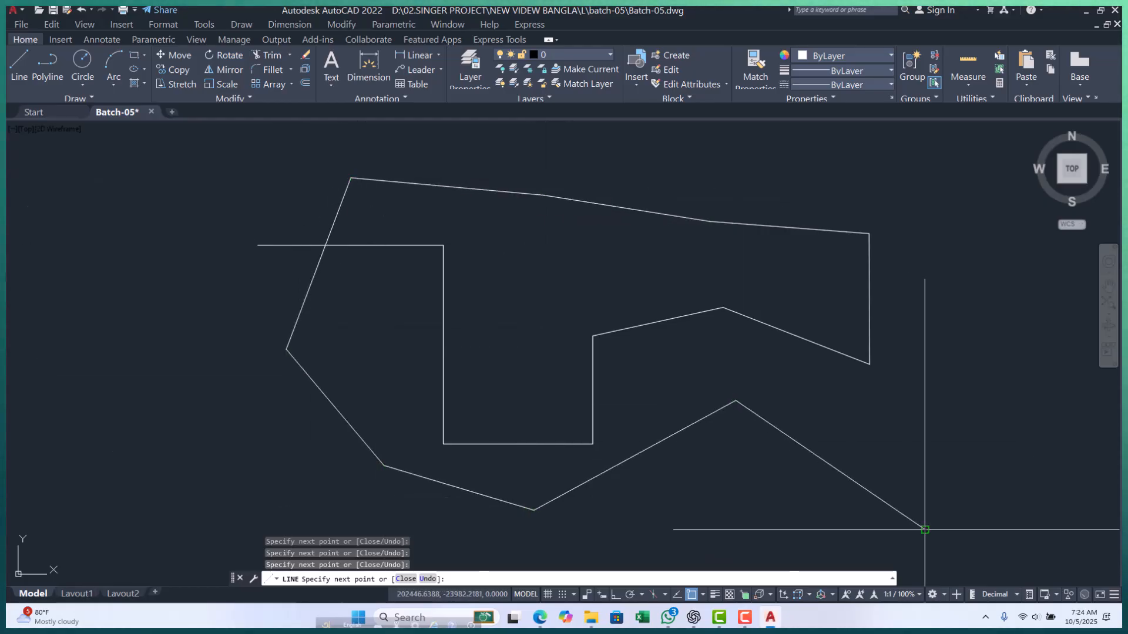
# - Extend the line with a few more angled segments and close it to its start point using the Close option
pyautogui.click(984, 272)
pyautogui.click(608, 254)
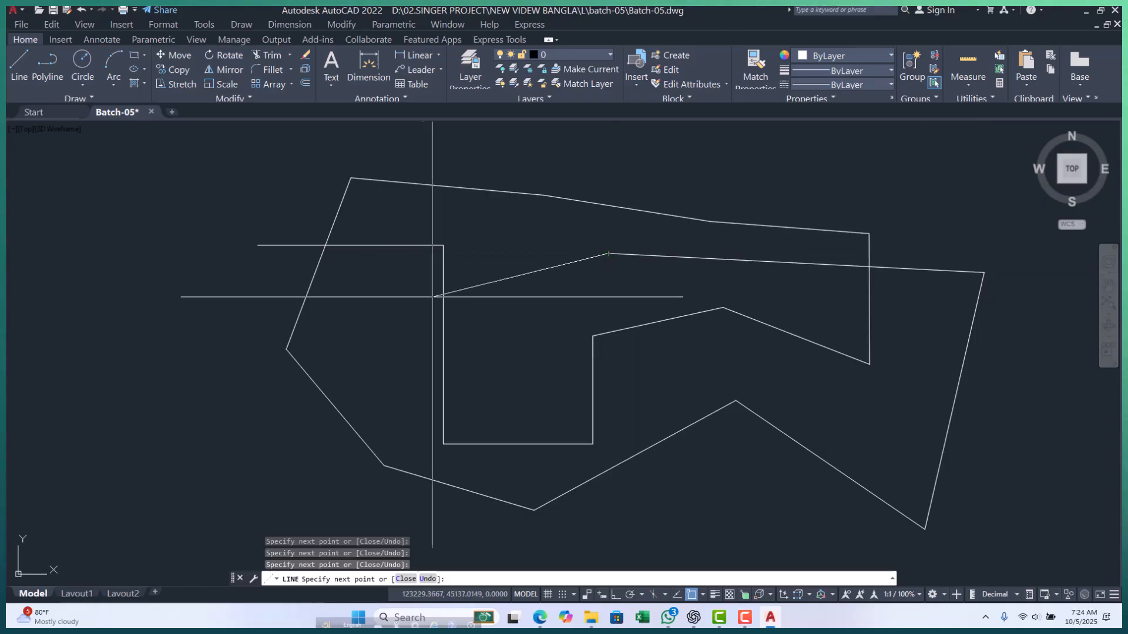
pyautogui.scroll(-2, 305, 295)
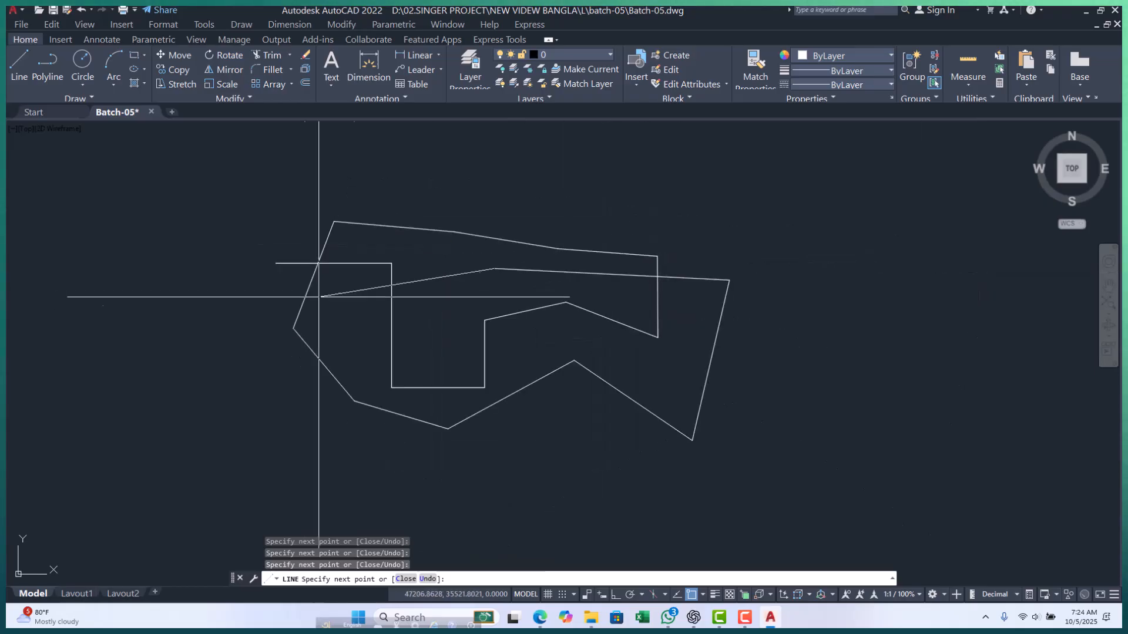
pyautogui.click(656, 150)
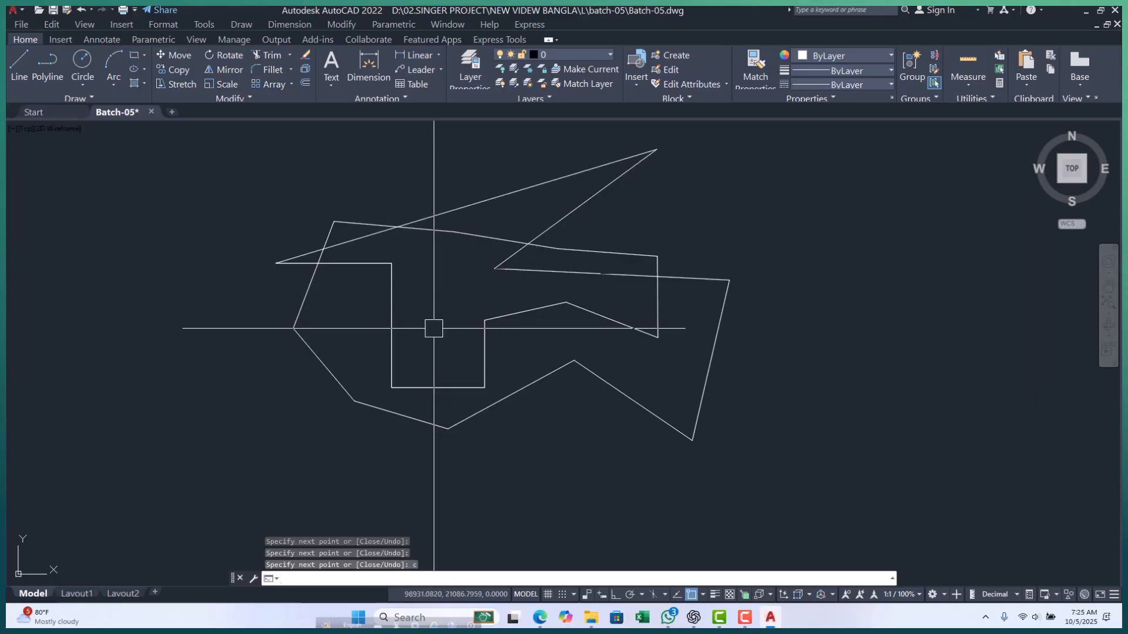
# - Inspect the corner where the shape closes by selecting its two meeting segments, then clear the selection
pyautogui.scroll(2, 621, 147)
pyautogui.scroll(-2, 591, 194)
pyautogui.scroll(6, 267, 279)
pyautogui.click(296, 218)
pyautogui.click(243, 318)
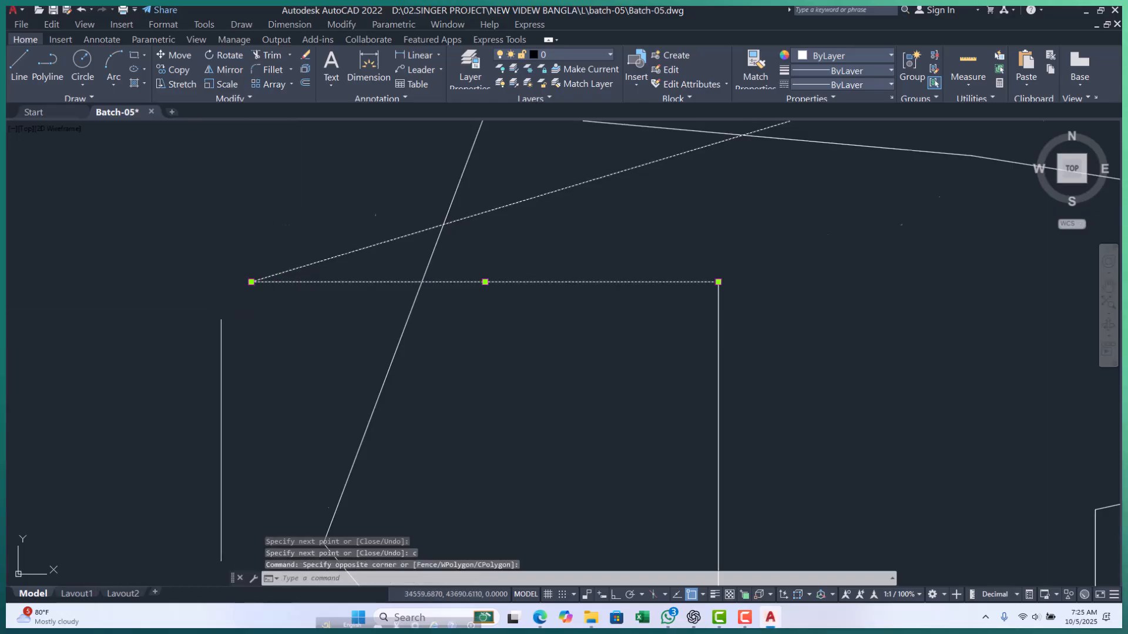
pyautogui.scroll(-10, 243, 317)
pyautogui.press('Escape')
pyautogui.press('Escape')
pyautogui.press('Escape')
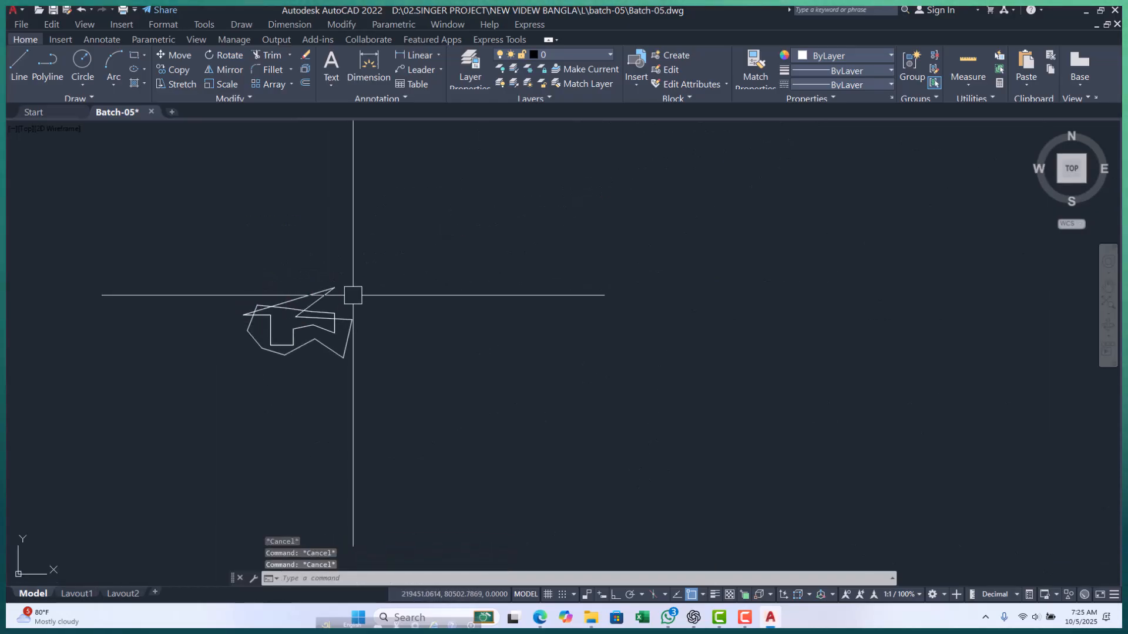
# - Draw an open zigzag of seven connected line segments beside the closed shape, keeping the Line command active
pyautogui.write('l')
pyautogui.press('Return')
pyautogui.scroll(4, 391, 323)
pyautogui.click(366, 315)
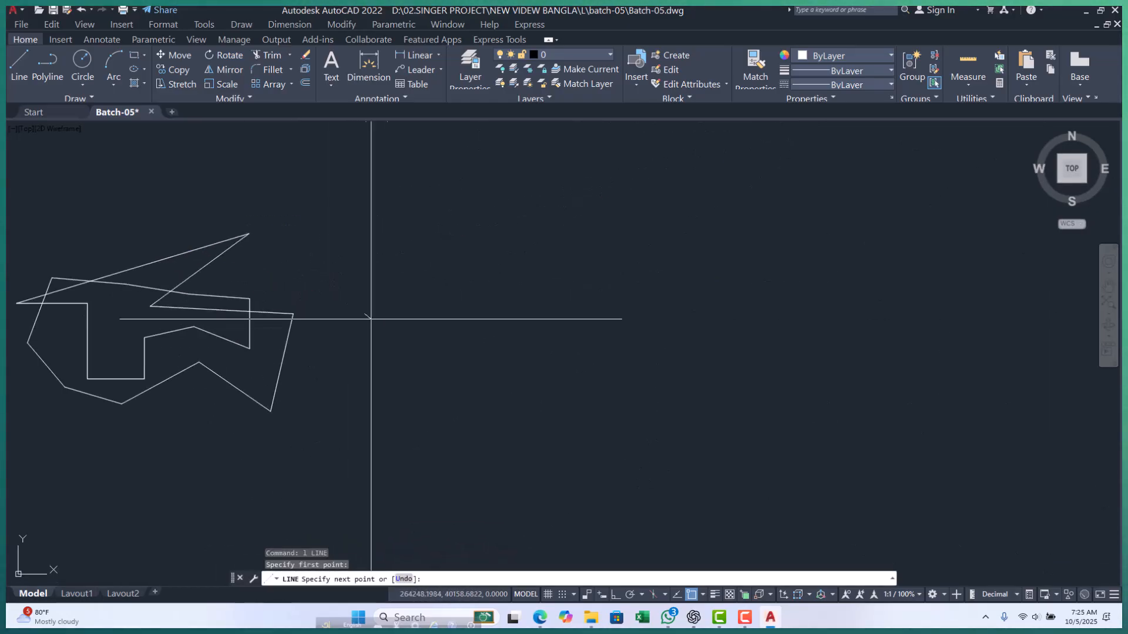
pyautogui.click(439, 356)
pyautogui.click(474, 290)
pyautogui.click(558, 336)
pyautogui.click(600, 248)
pyautogui.click(717, 323)
pyautogui.scroll(-6, 318, 312)
pyautogui.click(524, 325)
pyautogui.click(562, 216)
pyautogui.scroll(2, 558, 327)
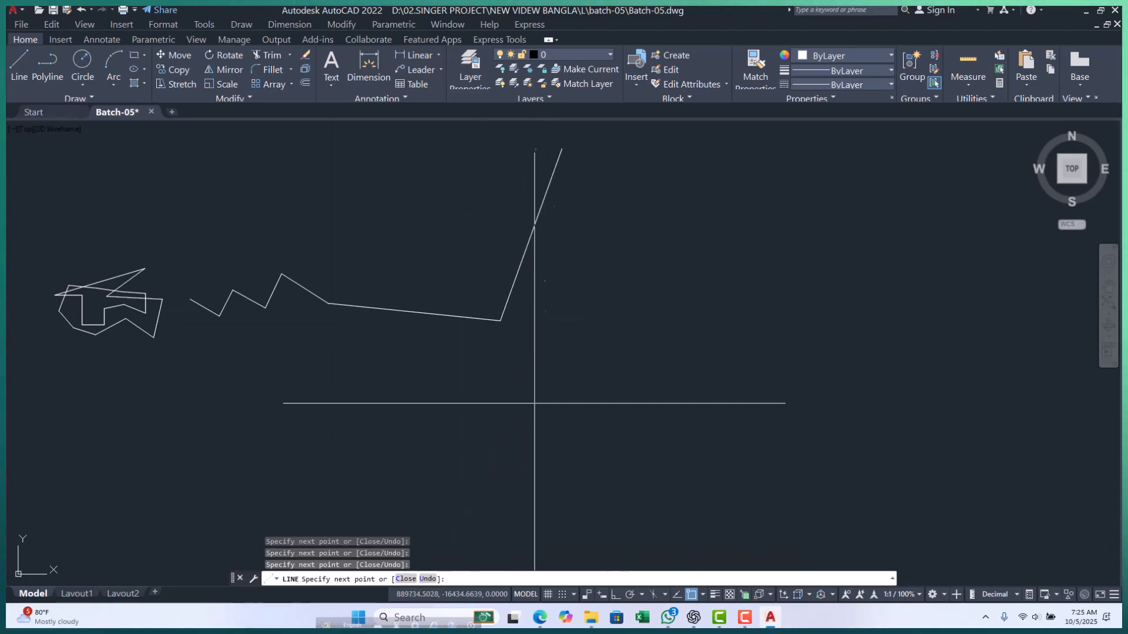
# - Remove the zigzag's last three segments with the Line command's Undo option and end the line
pyautogui.click(427, 580)
pyautogui.scroll(-2, 565, 411)
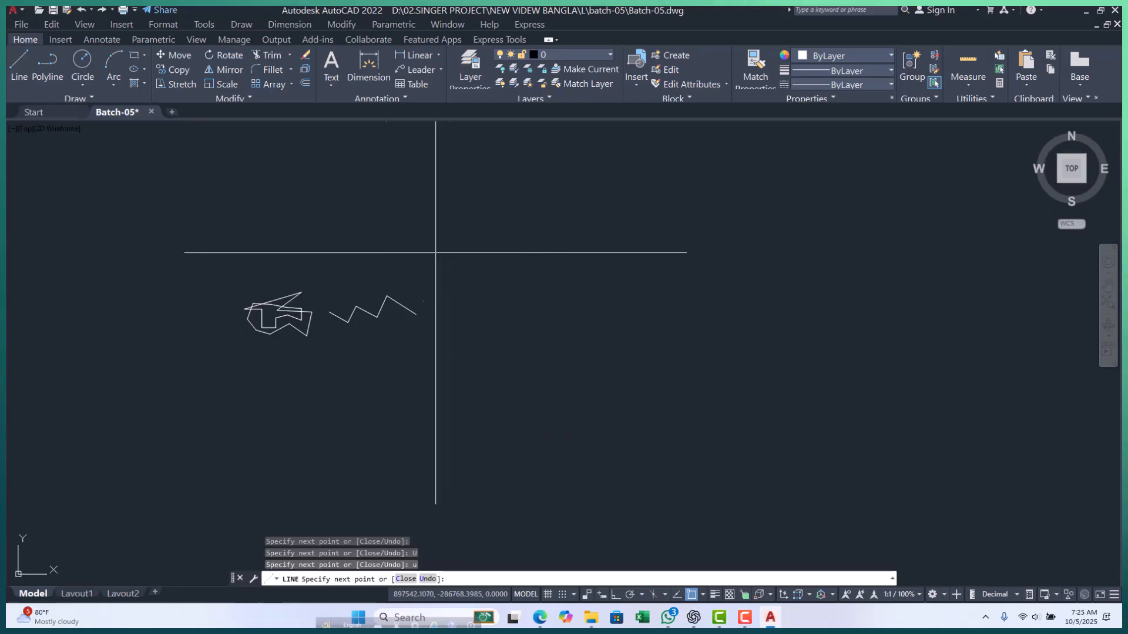
pyautogui.write('u')
pyautogui.press('Return')
pyautogui.scroll(3, 317, 311)
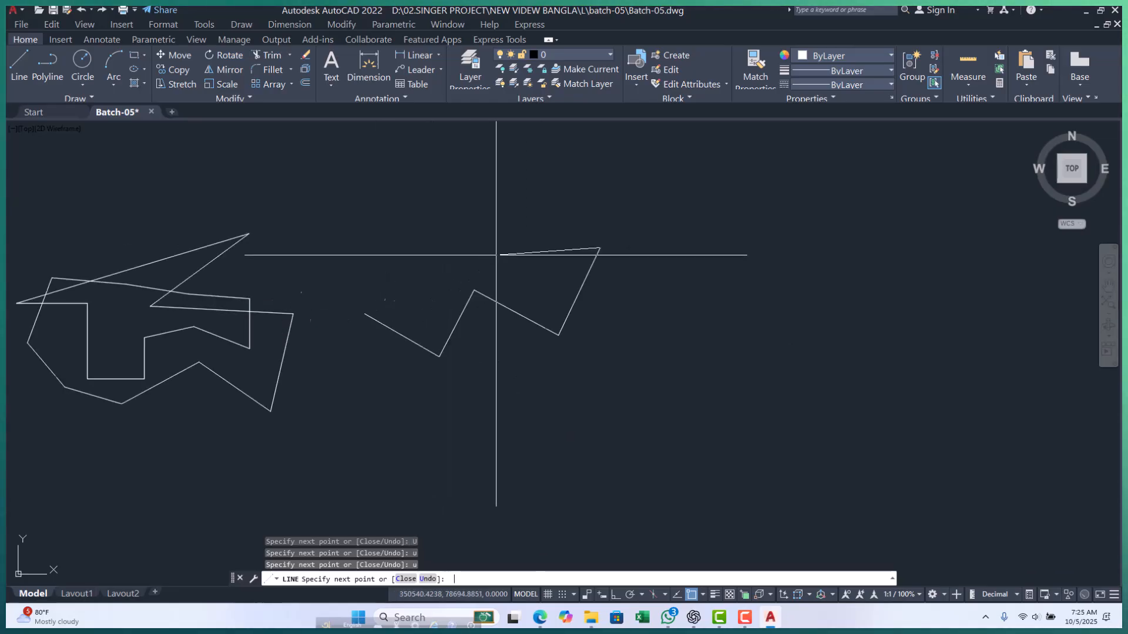
pyautogui.press('Escape')
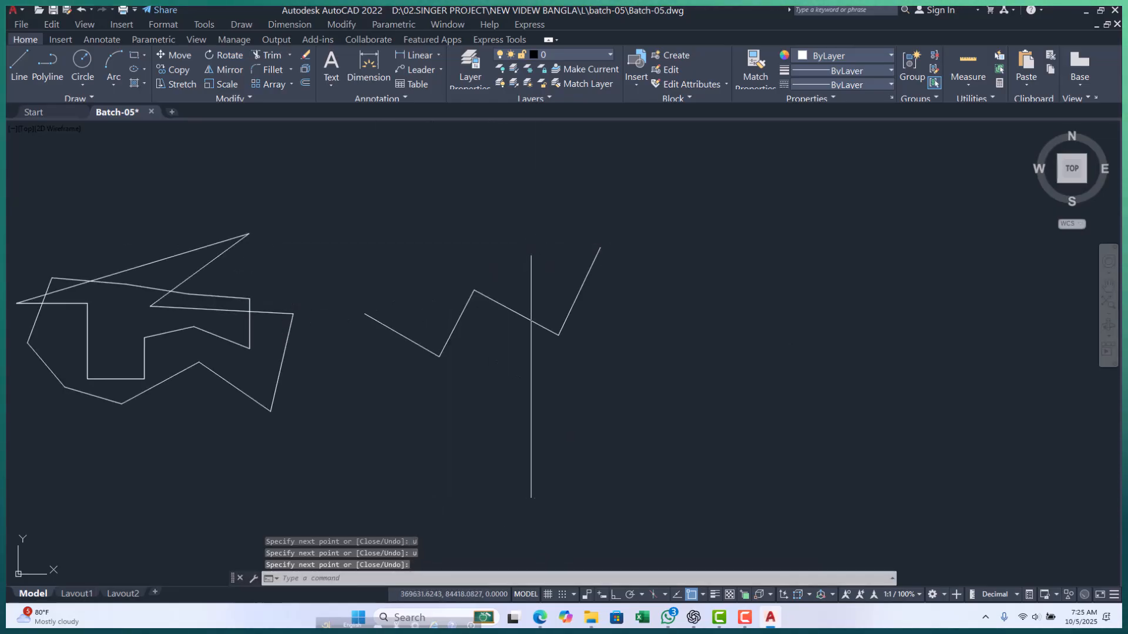
# - Select the closed shape and the zigzag together with a crossing window, then clear the selection
pyautogui.press('Escape')
pyautogui.press('Escape')
pyautogui.scroll(-3, 570, 256)
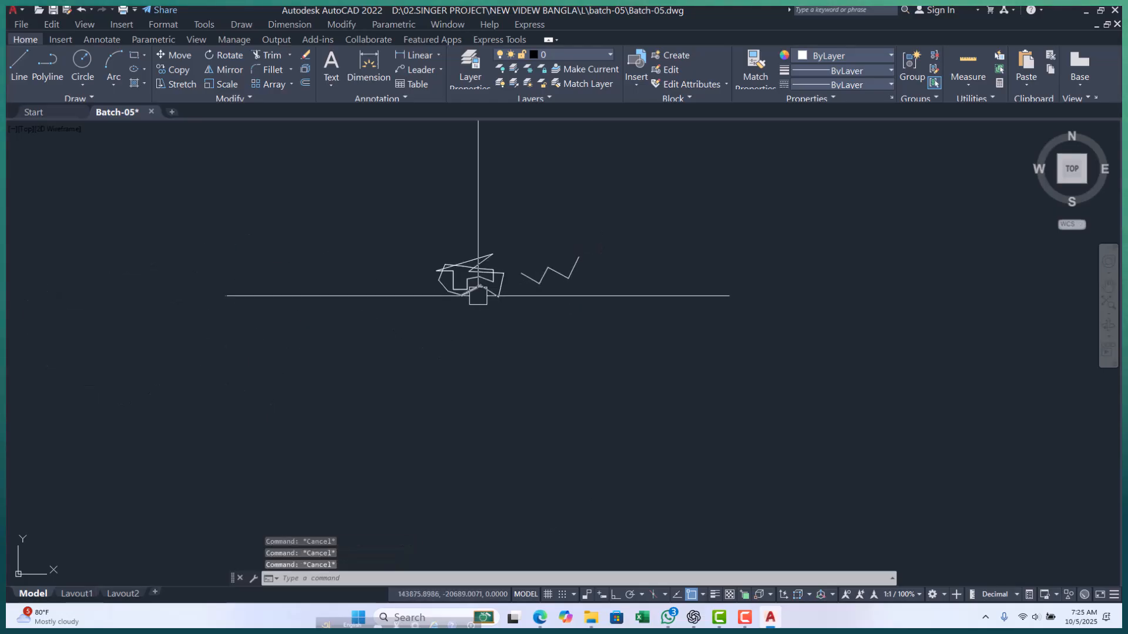
pyautogui.click(629, 197)
pyautogui.click(402, 335)
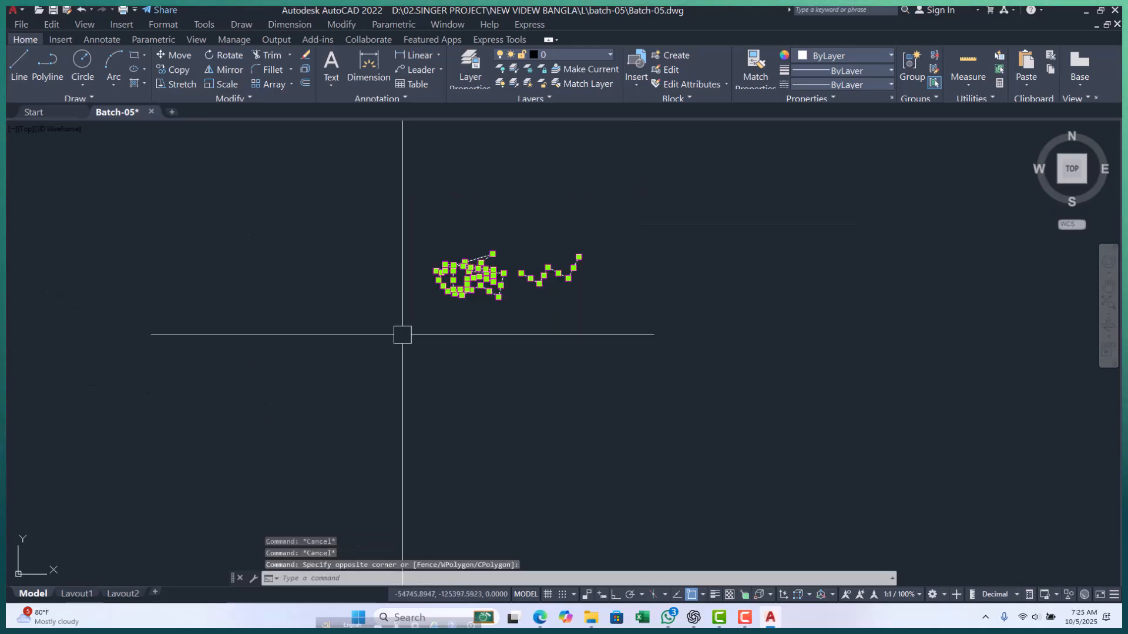
pyautogui.press('Escape')
pyautogui.press('Escape')
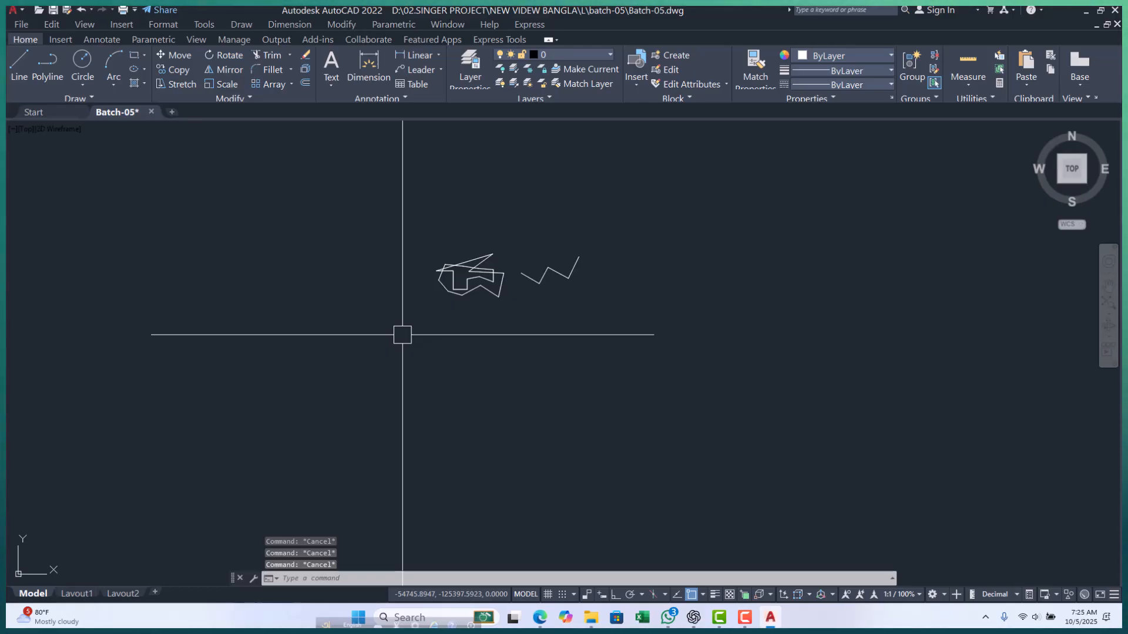
# - Draw a long horizontal line with Ortho on, starting at the origin 0,0 and running in the positive X direction
pyautogui.scroll(-4, 335, 318)
pyautogui.press('Escape')
pyautogui.scroll(2, 406, 271)
pyautogui.press('Escape')
pyautogui.press('Escape')
pyautogui.moveTo(117, 316); pyautogui.dragTo(206, 316, button='middle')
pyautogui.scroll(-3, 323, 325)
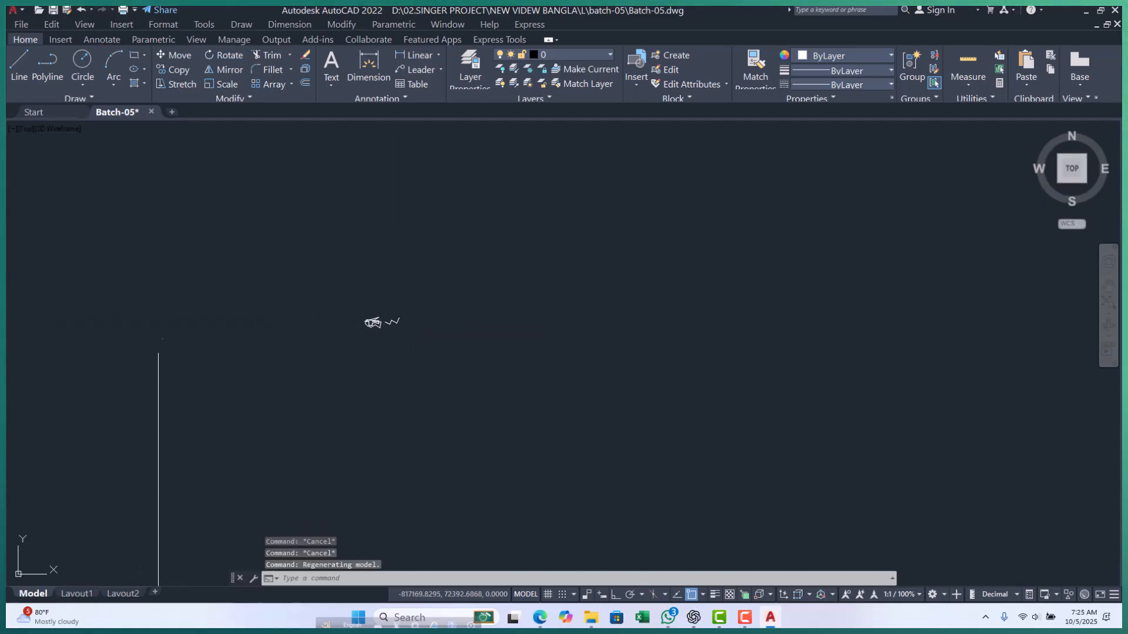
pyautogui.press('Escape')
pyautogui.press('Escape')
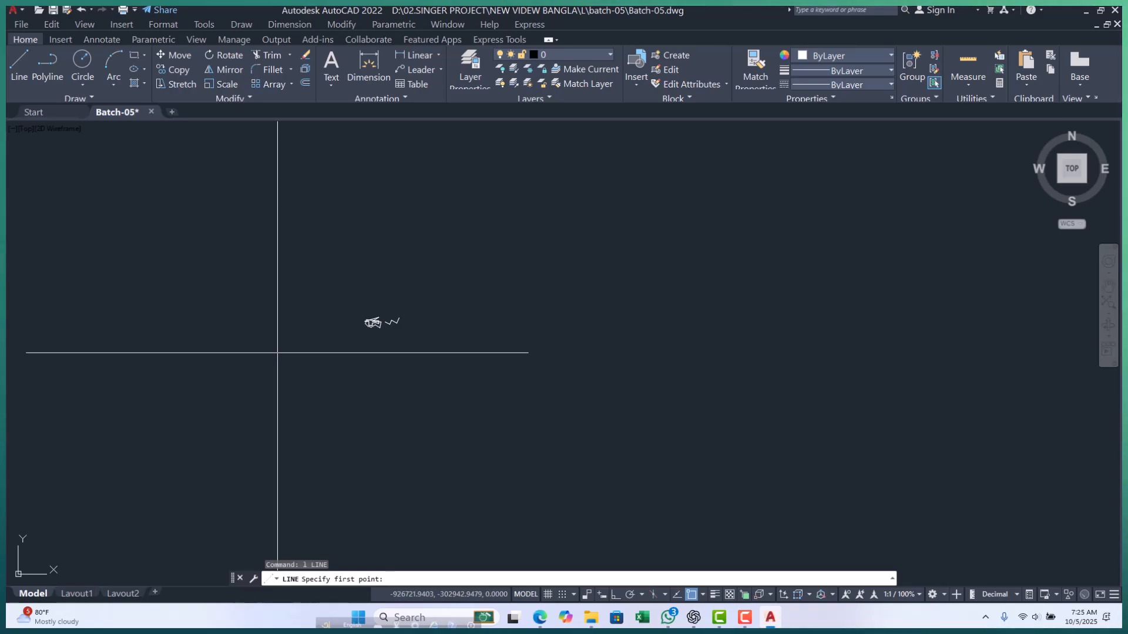
pyautogui.write('0,')
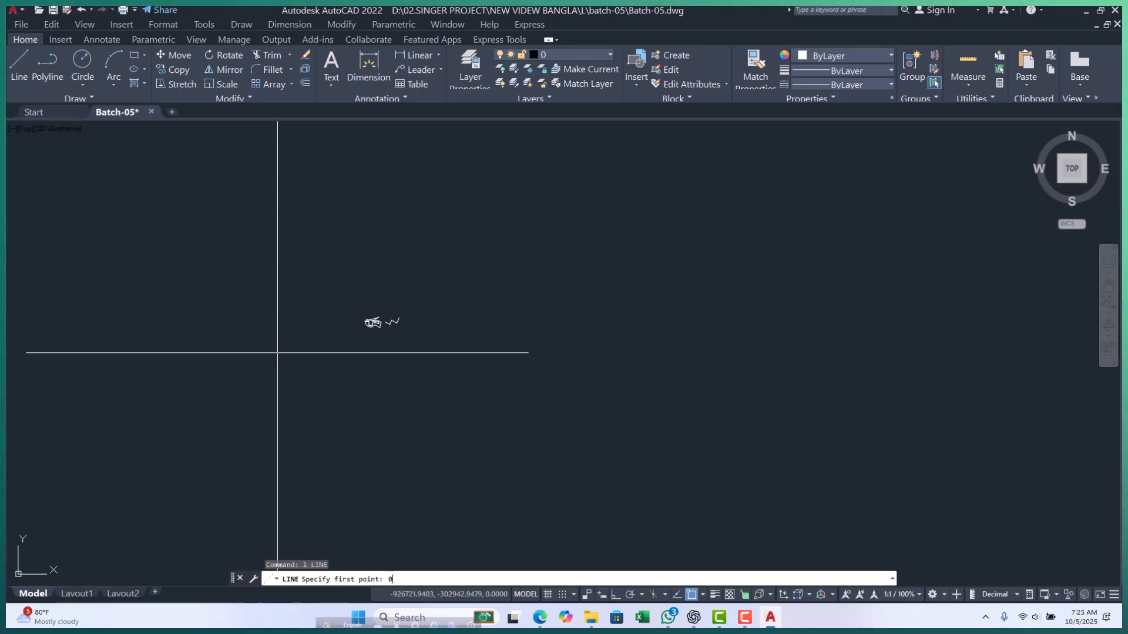
pyautogui.write('0')
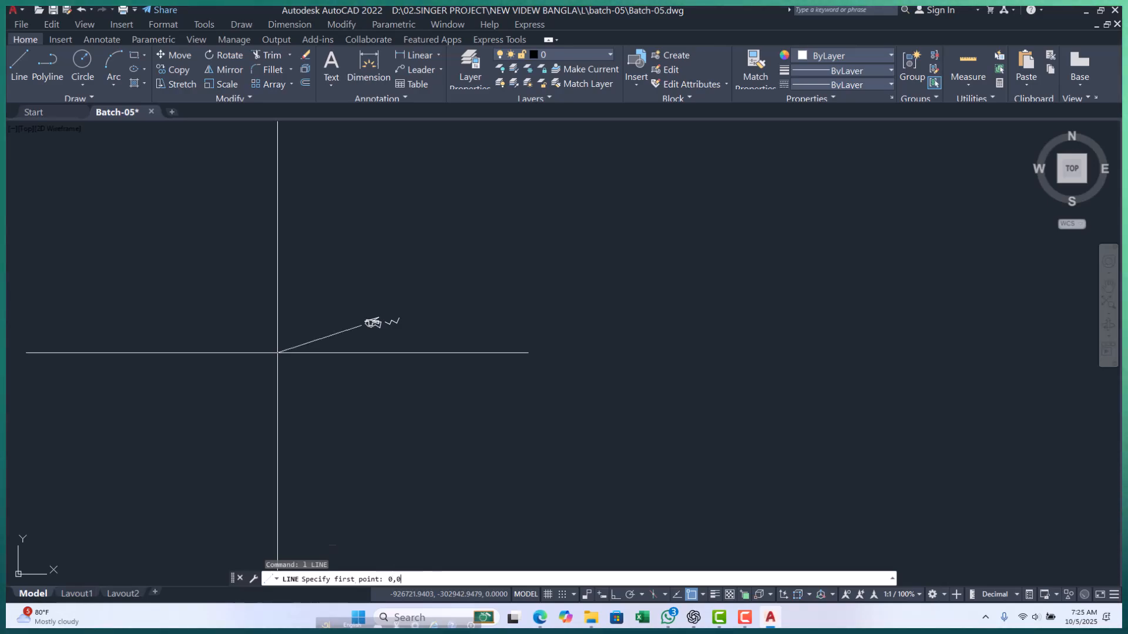
pyautogui.press('Return')
pyautogui.scroll(6, 390, 344)
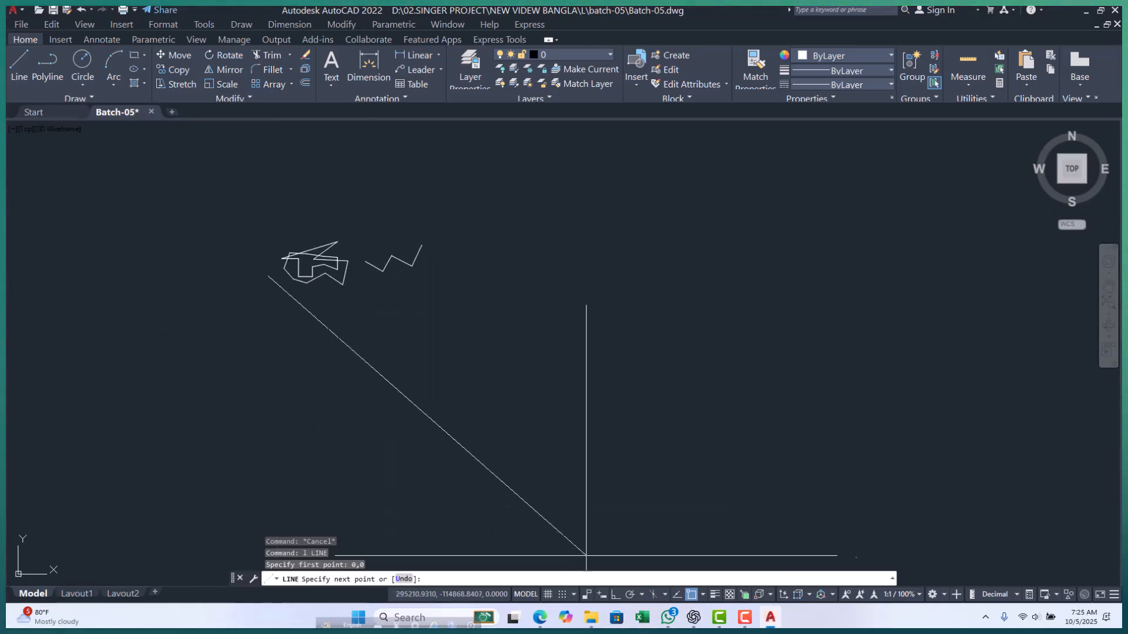
pyautogui.click(615, 594)
pyautogui.scroll(-3, 335, 416)
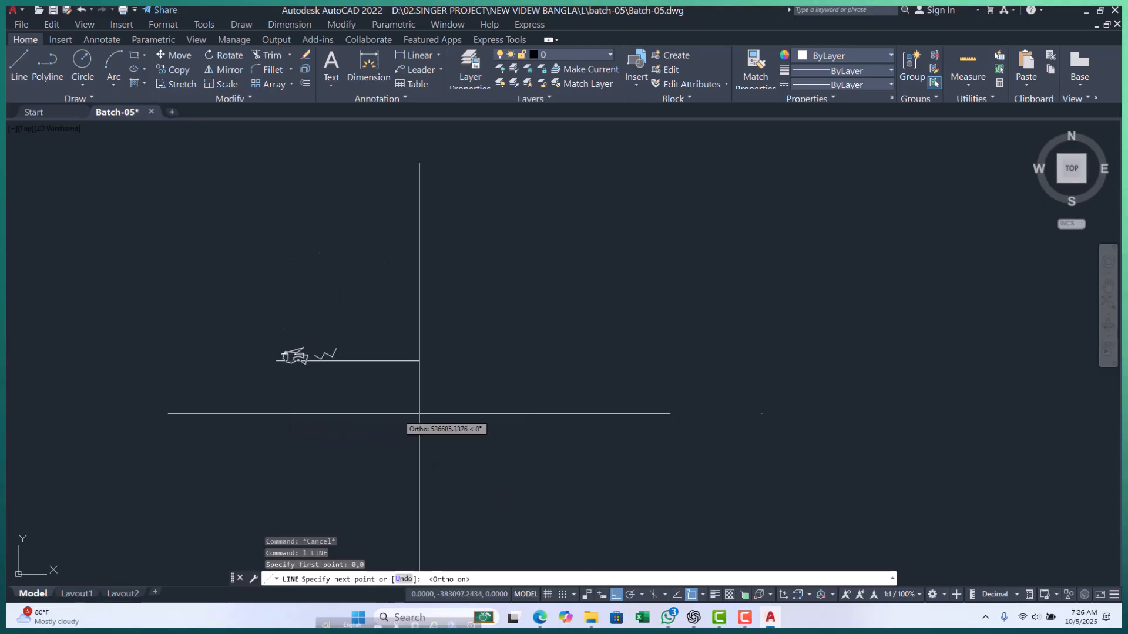
pyautogui.click(809, 430)
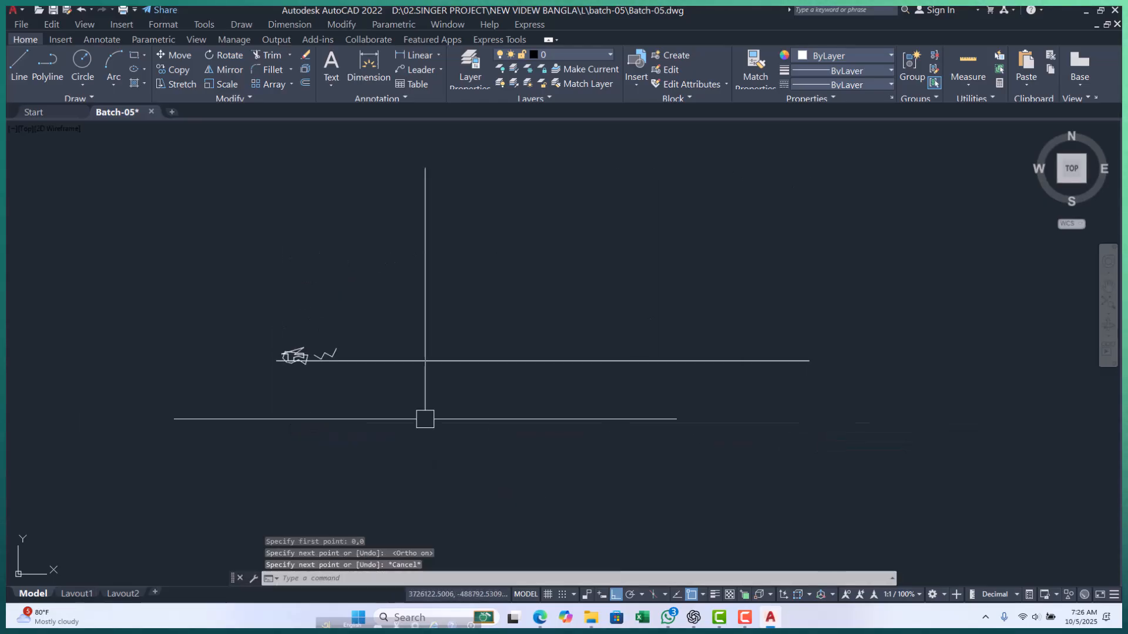
# - Draw a long vertical line upward from the start point of the horizontal line at the origin
pyautogui.press('Return')
pyautogui.press('Return')
pyautogui.click(276, 360)
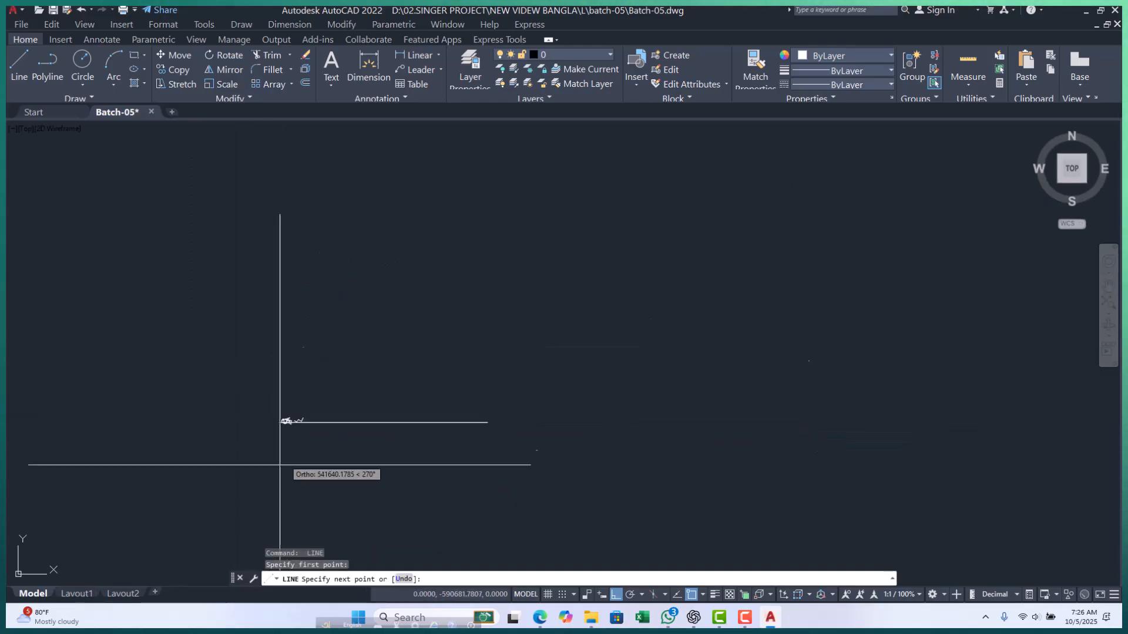
pyautogui.scroll(-5, 383, 226)
pyautogui.press('Escape')
pyautogui.press('Escape')
pyautogui.press('Escape')
# - Erase the closed shape and the zigzag, keeping only the long horizontal and vertical lines
pyautogui.scroll(5, 176, 486)
pyautogui.scroll(4, 177, 446)
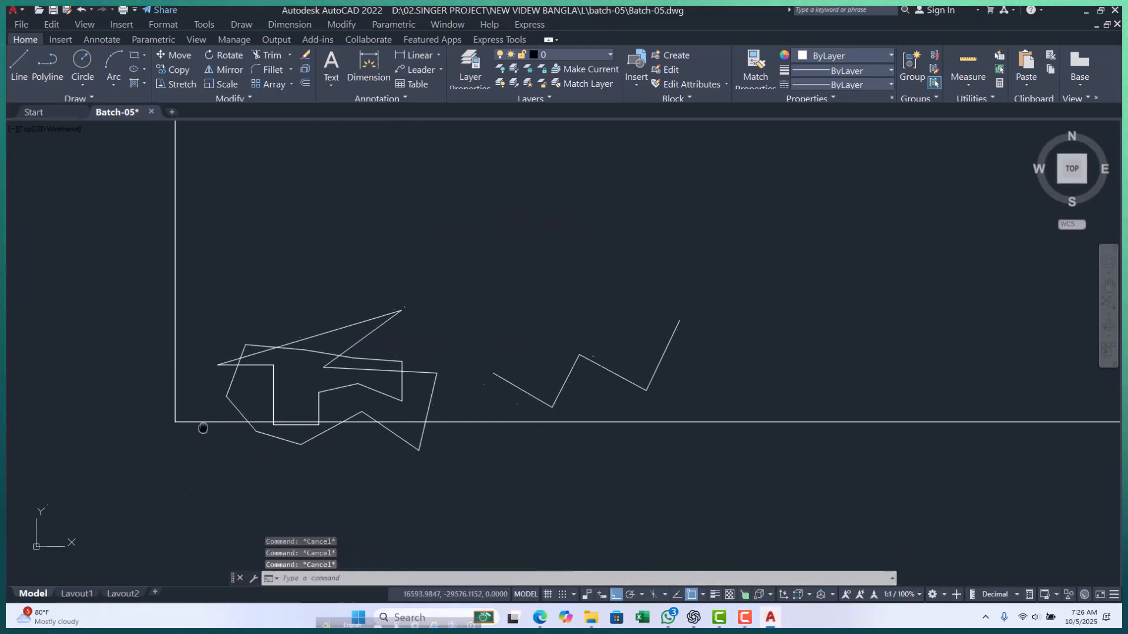
pyautogui.scroll(-7, 204, 397)
pyautogui.scroll(5, 217, 353)
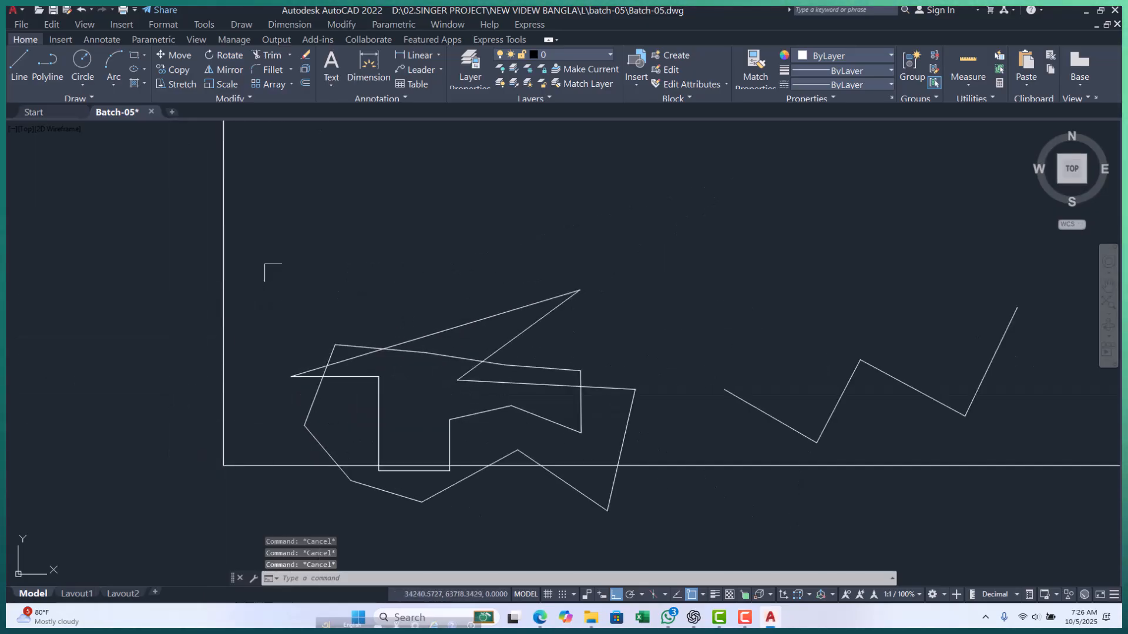
pyautogui.click(277, 245)
pyautogui.scroll(-6, 276, 246)
pyautogui.click(519, 370)
pyautogui.write('e')
pyautogui.press('space')
pyautogui.press('Escape')
# - Examine the corner at the origin where the horizontal and vertical lines meet
pyautogui.scroll(4, 281, 270)
pyautogui.scroll(2, 284, 283)
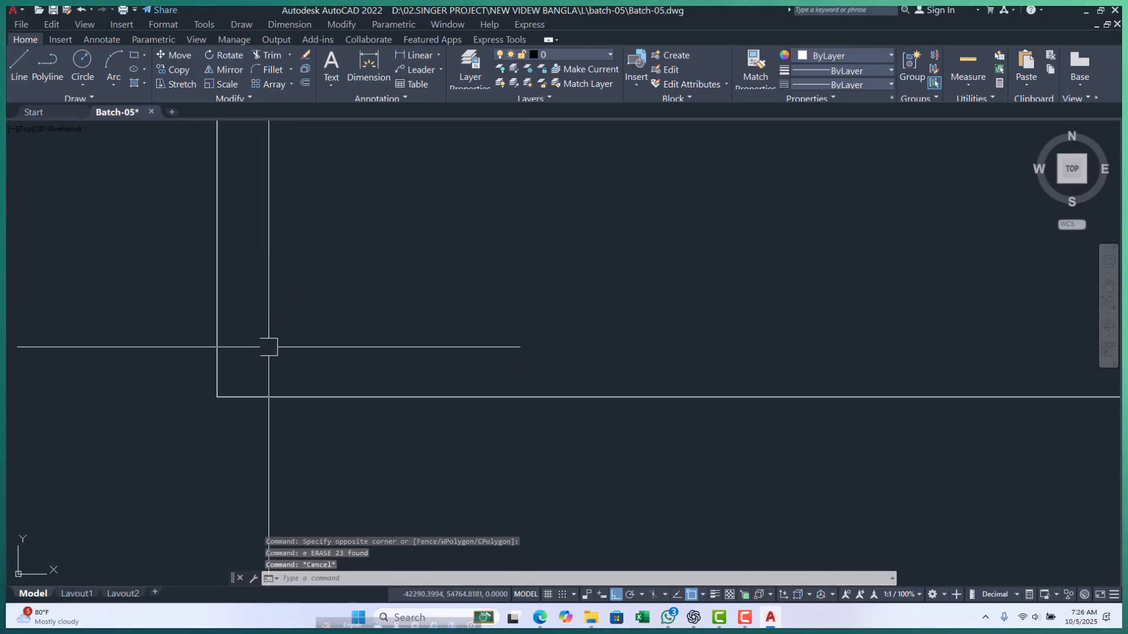
pyautogui.press('Escape')
pyautogui.press('Escape')
pyautogui.scroll(4, 218, 372)
pyautogui.scroll(-1, 192, 355)
pyautogui.scroll(1, 227, 363)
pyautogui.scroll(-4, 223, 360)
pyautogui.scroll(-4, 260, 409)
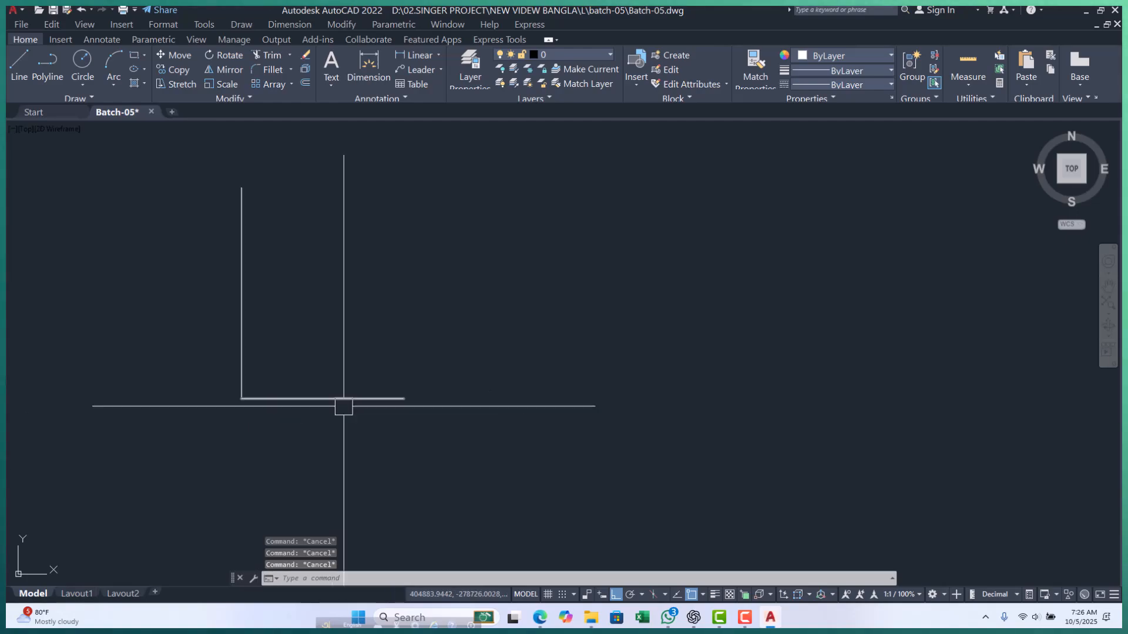
pyautogui.scroll(4, 232, 363)
pyautogui.scroll(4, 255, 471)
pyautogui.scroll(3, 281, 420)
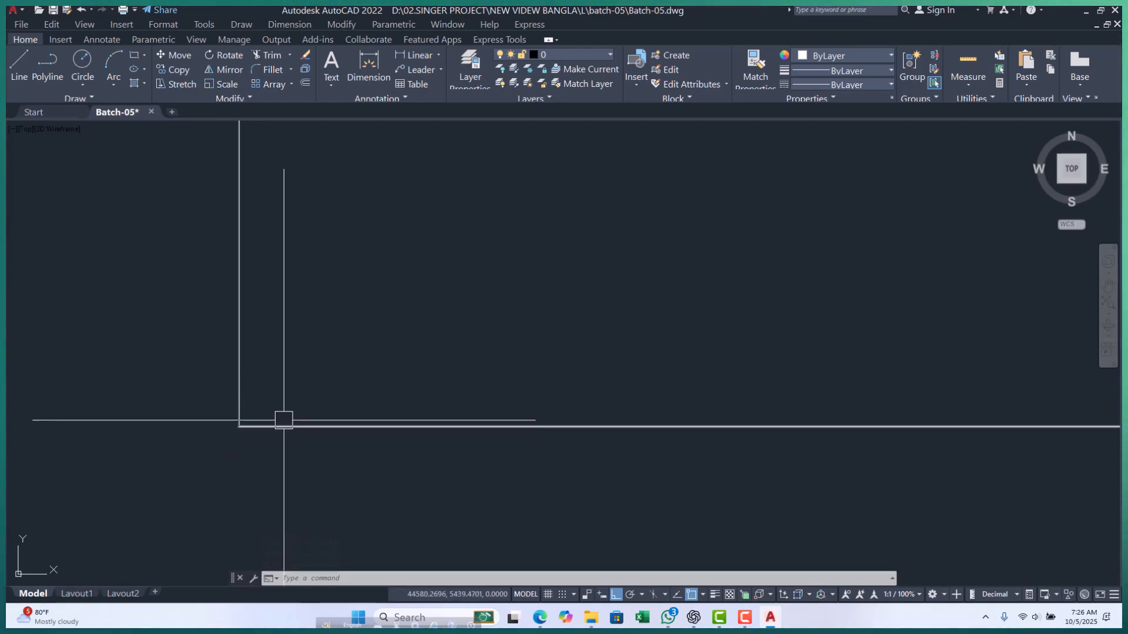
pyautogui.scroll(3, 249, 410)
pyautogui.moveTo(249, 420); pyautogui.dragTo(236, 374, button='middle')
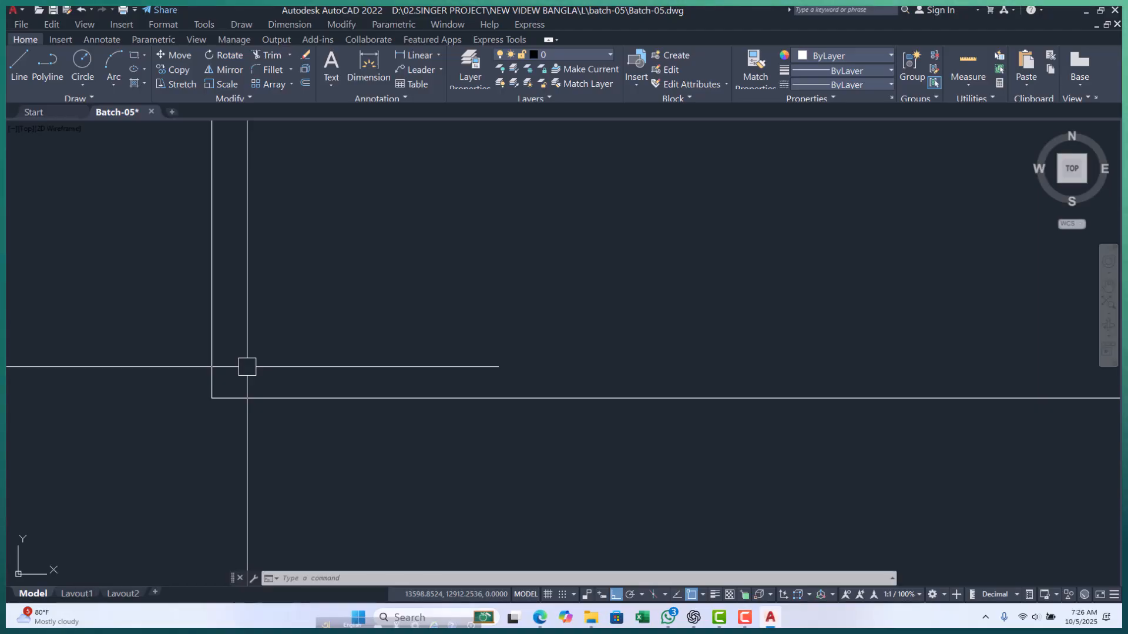
# - Frame the origin corner of the L-shaped axis lines with repeated selection windows
pyautogui.scroll(-3, 238, 341)
pyautogui.moveTo(630, 309); pyautogui.dragTo(562, 375, button='middle')
pyautogui.scroll(-12, 205, 383)
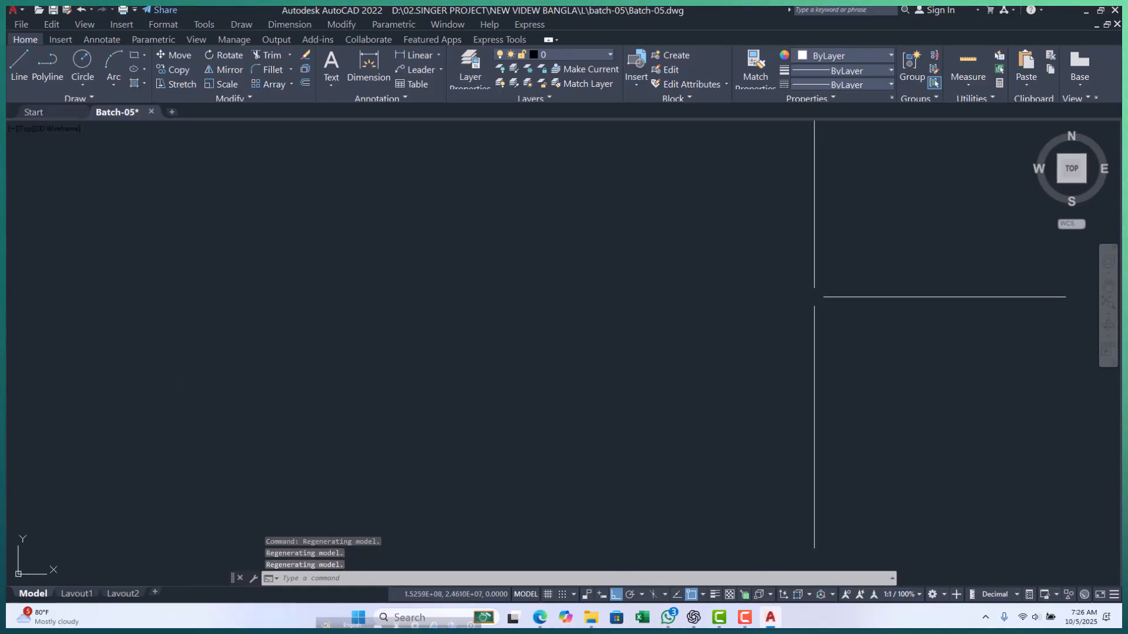
pyautogui.moveTo(726, 282); pyautogui.dragTo(694, 285, button='middle')
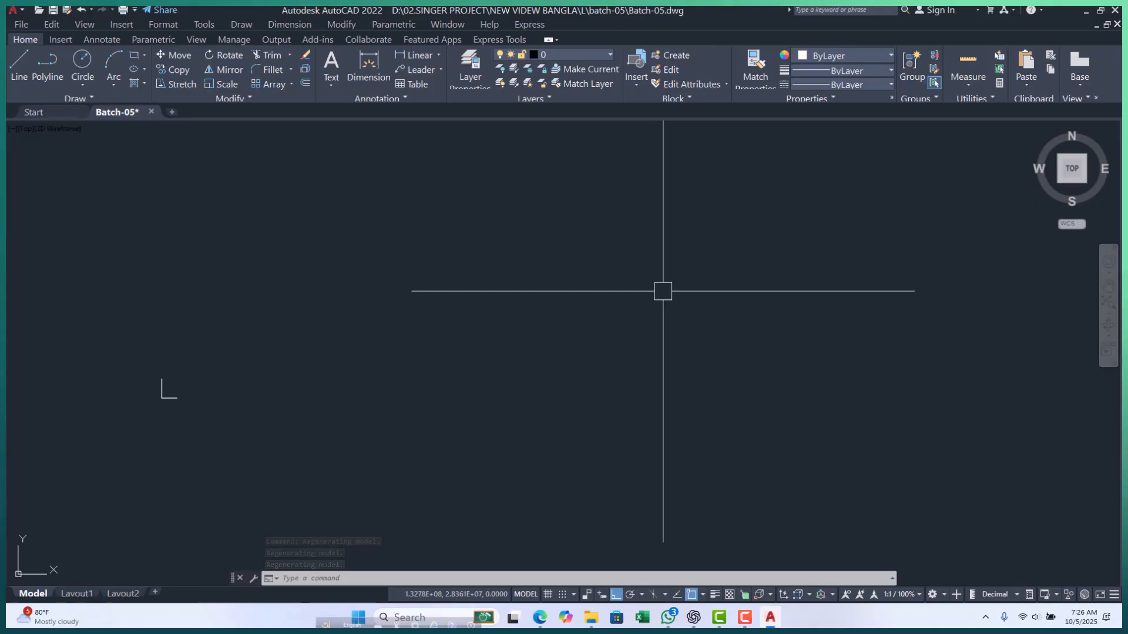
pyautogui.scroll(10, 156, 408)
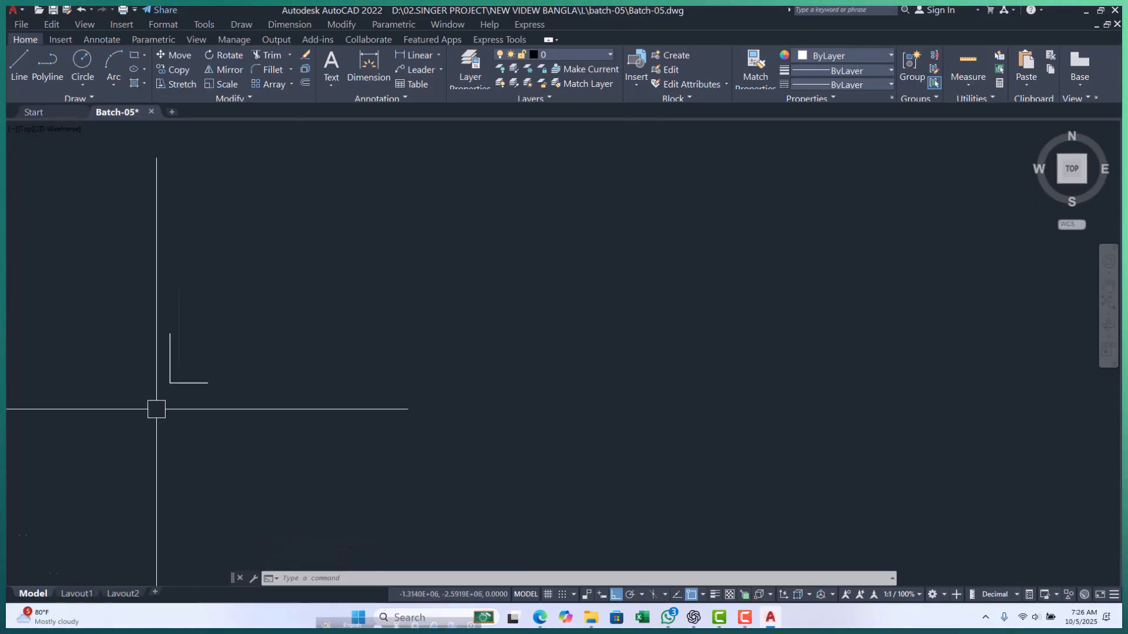
pyautogui.click(140, 265)
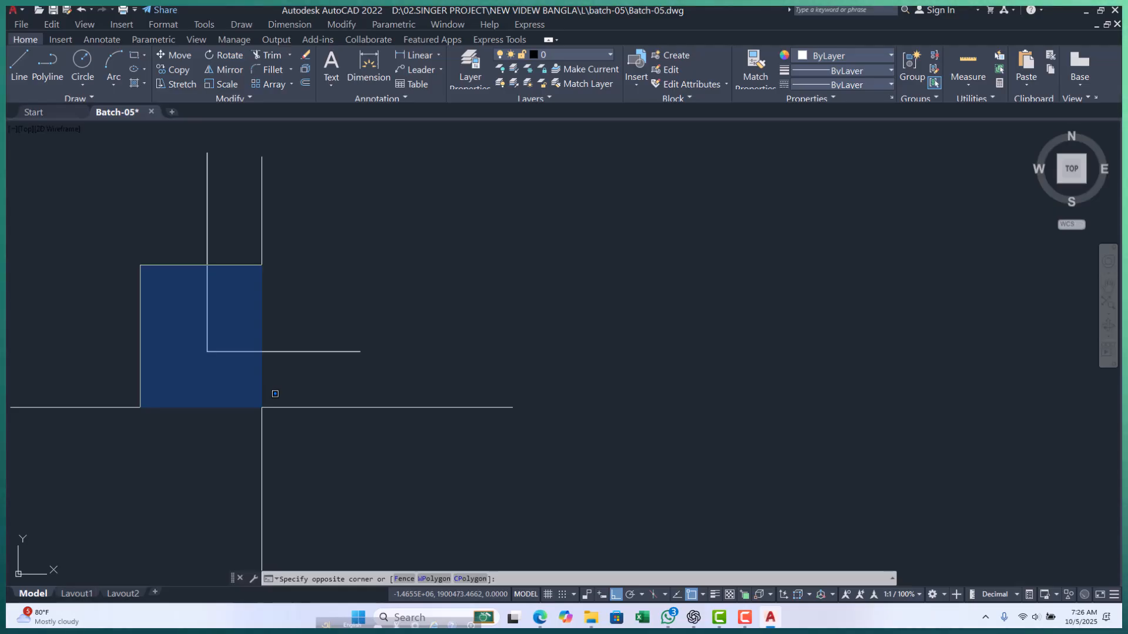
pyautogui.click(267, 364)
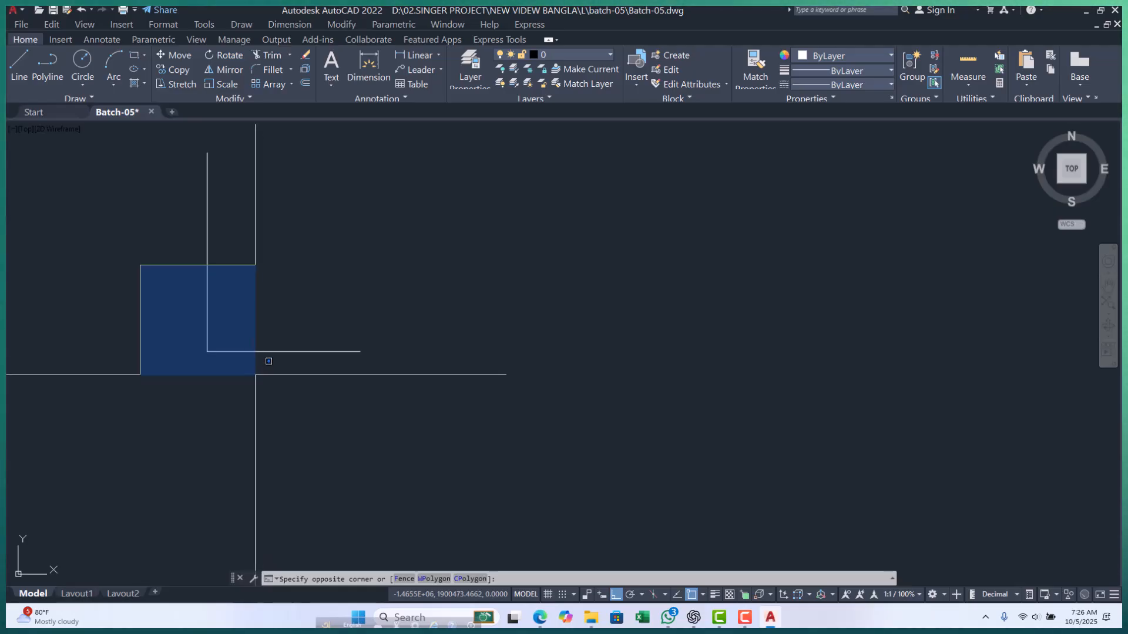
pyautogui.press('Delete')
pyautogui.scroll(-2, 280, 296)
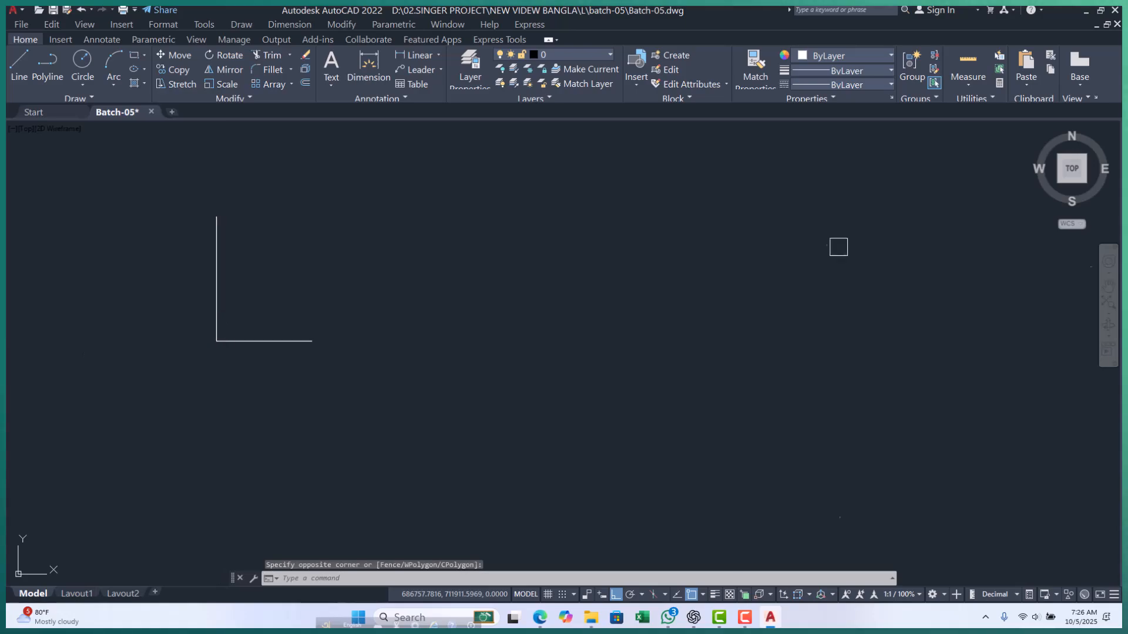
pyautogui.scroll(4, 301, 309)
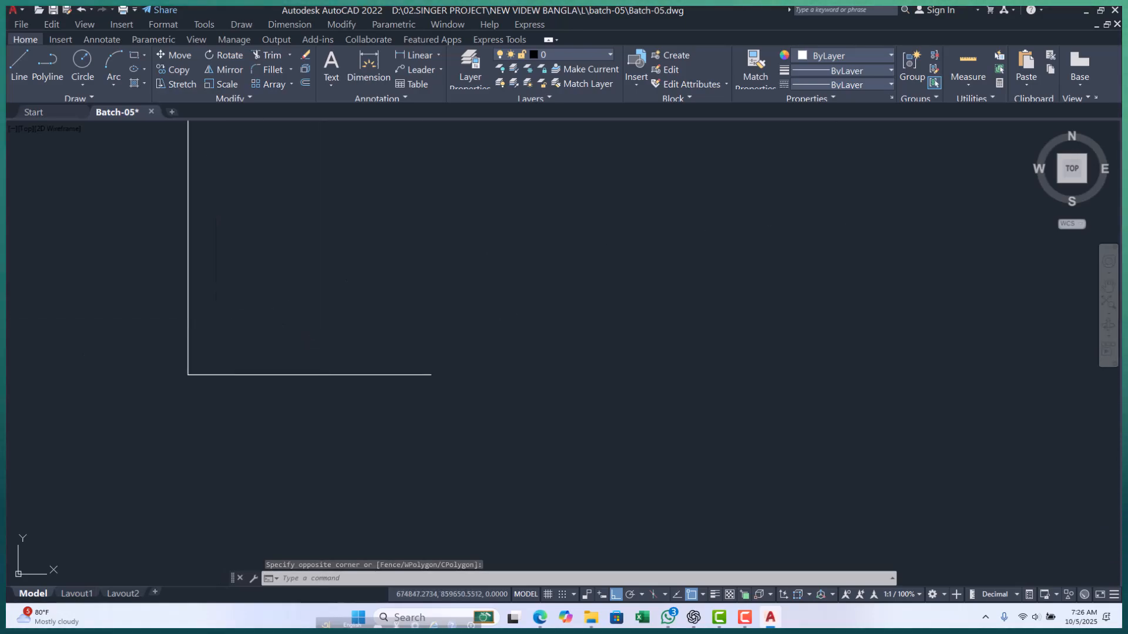
pyautogui.click(118, 298)
pyautogui.click(280, 428)
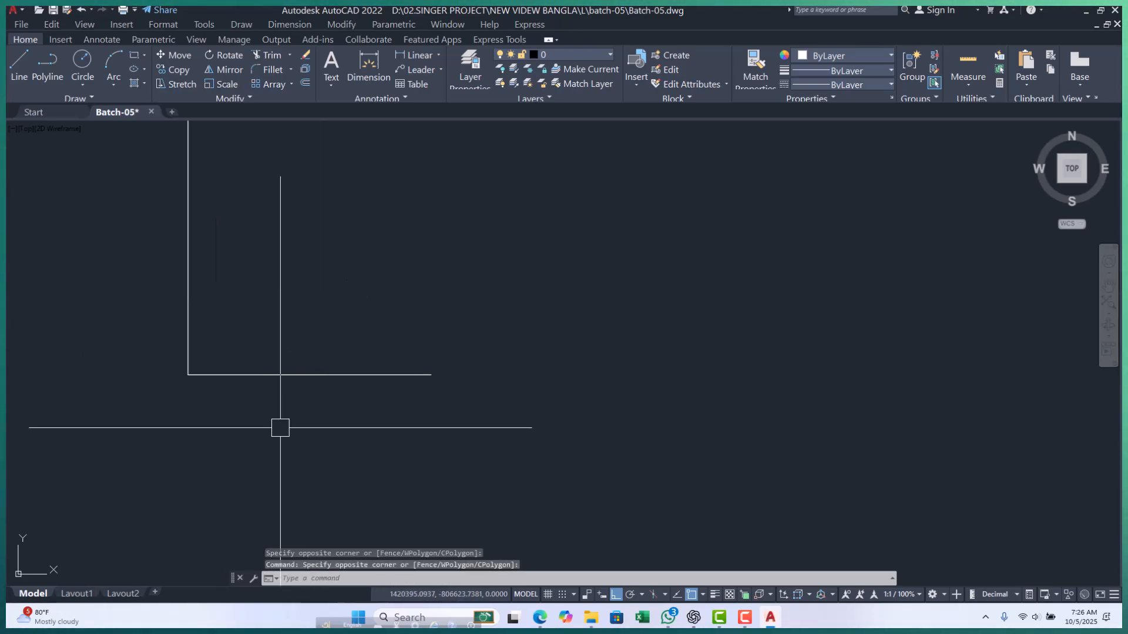
pyautogui.scroll(-3, 300, 379)
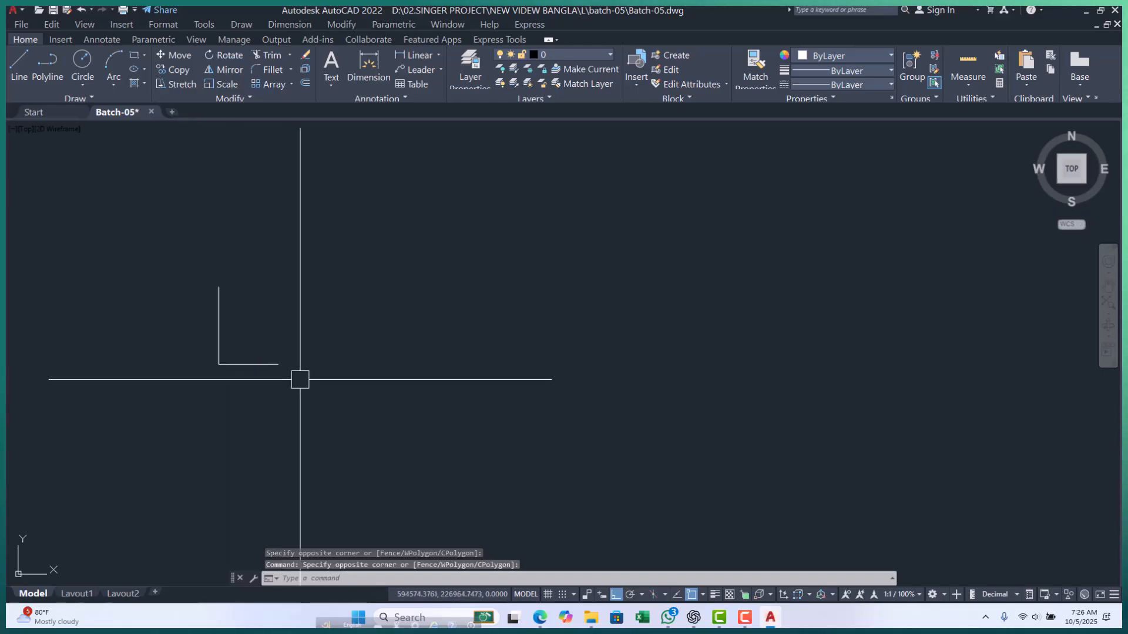
pyautogui.click(157, 320)
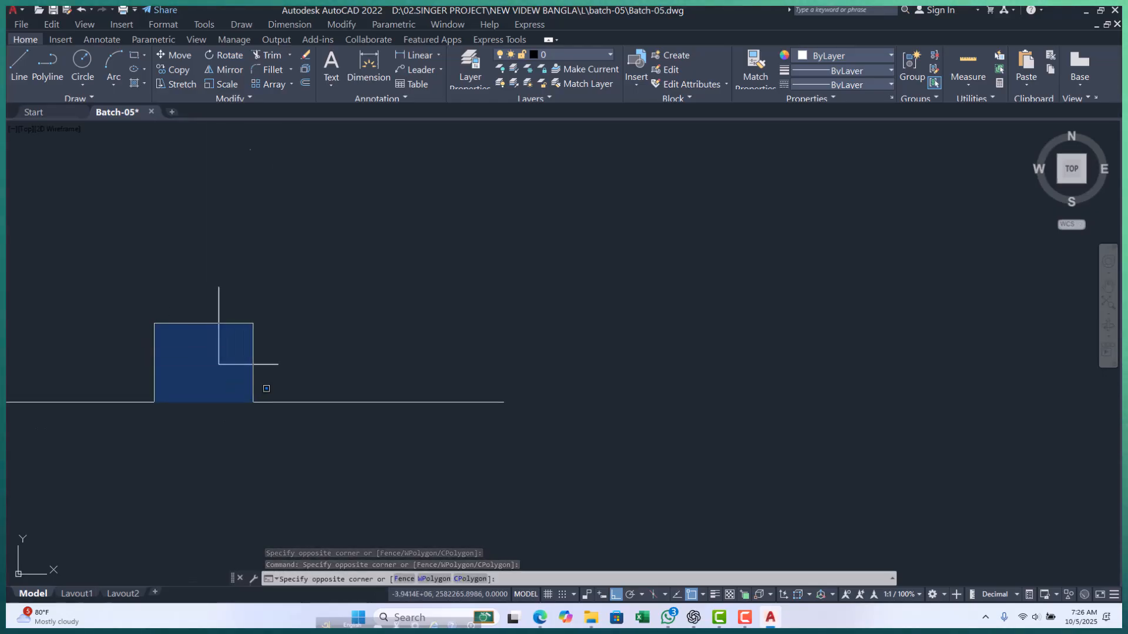
pyautogui.click(260, 398)
# - Survey the open drawing area around the two axis lines, from far away and close to the origin
pyautogui.scroll(-5, 100, 335)
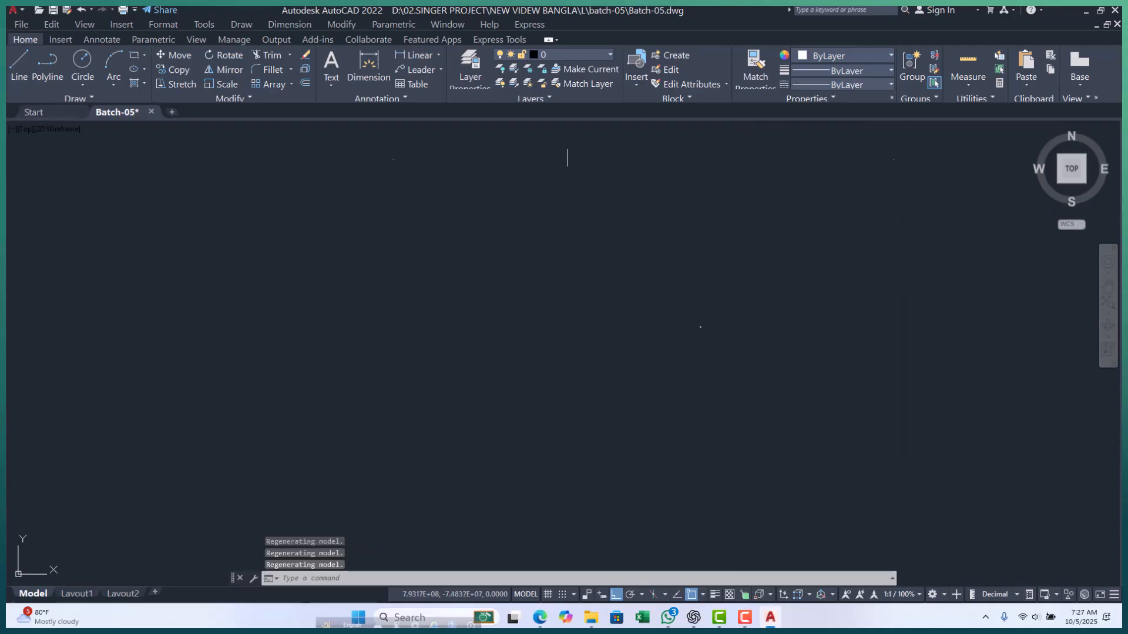
pyautogui.scroll(4, 722, 247)
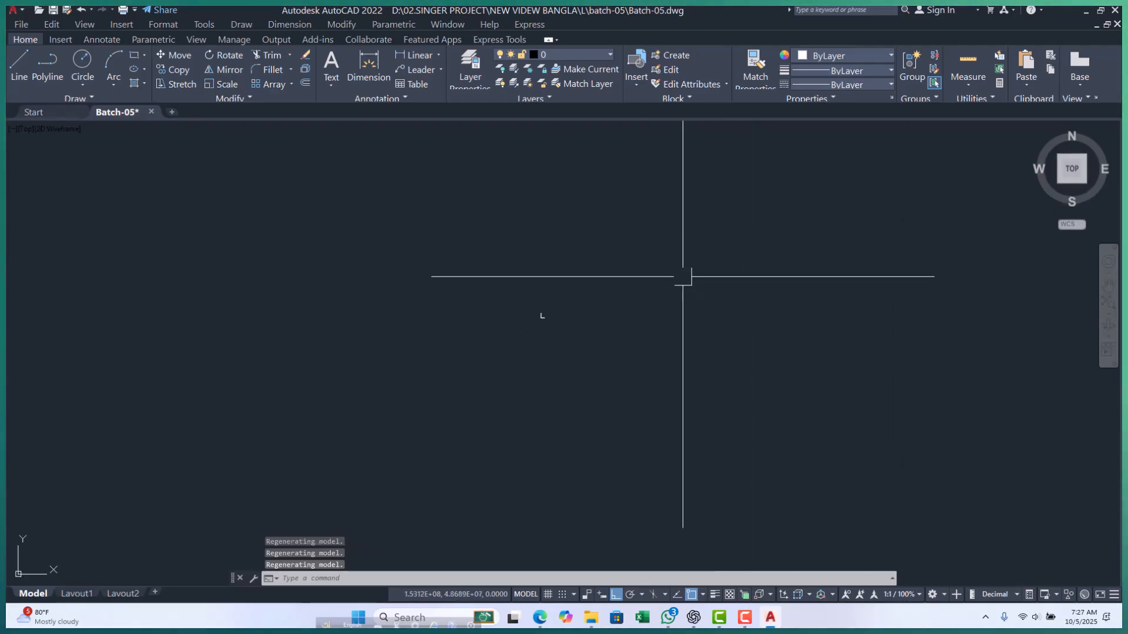
pyautogui.scroll(5, 588, 338)
pyautogui.scroll(6, 523, 315)
pyautogui.moveTo(523, 315); pyautogui.dragTo(471, 339, button='middle')
pyautogui.scroll(2, 352, 320)
pyautogui.moveTo(302, 317); pyautogui.dragTo(308, 337, button='middle')
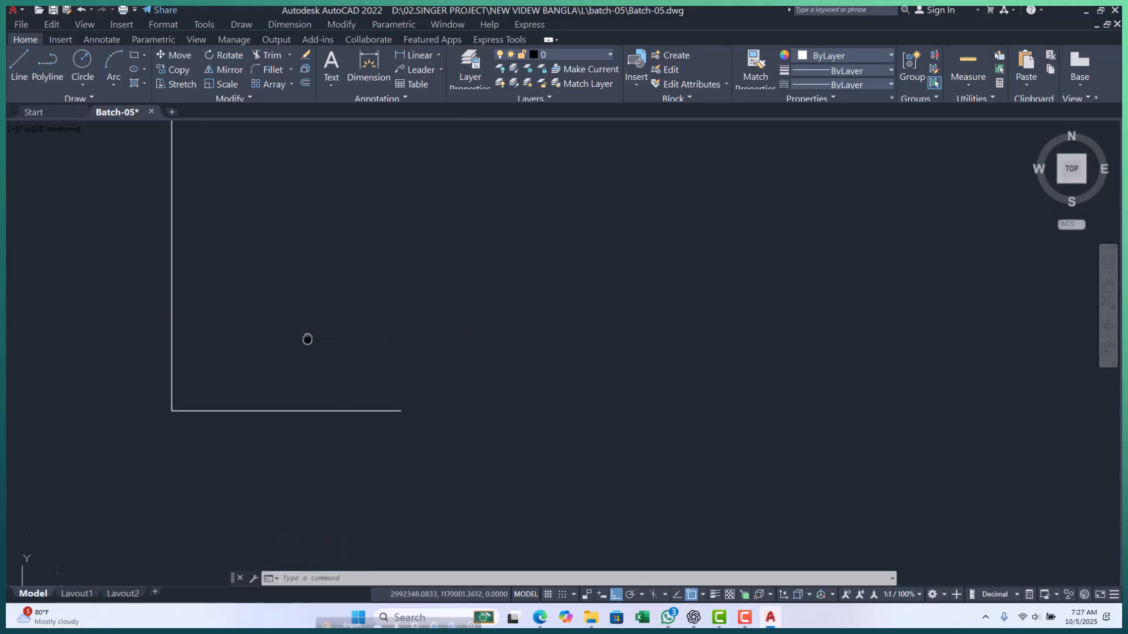
pyautogui.press('Escape')
pyautogui.press('Escape')
pyautogui.press('Escape')
pyautogui.scroll(4, 215, 376)
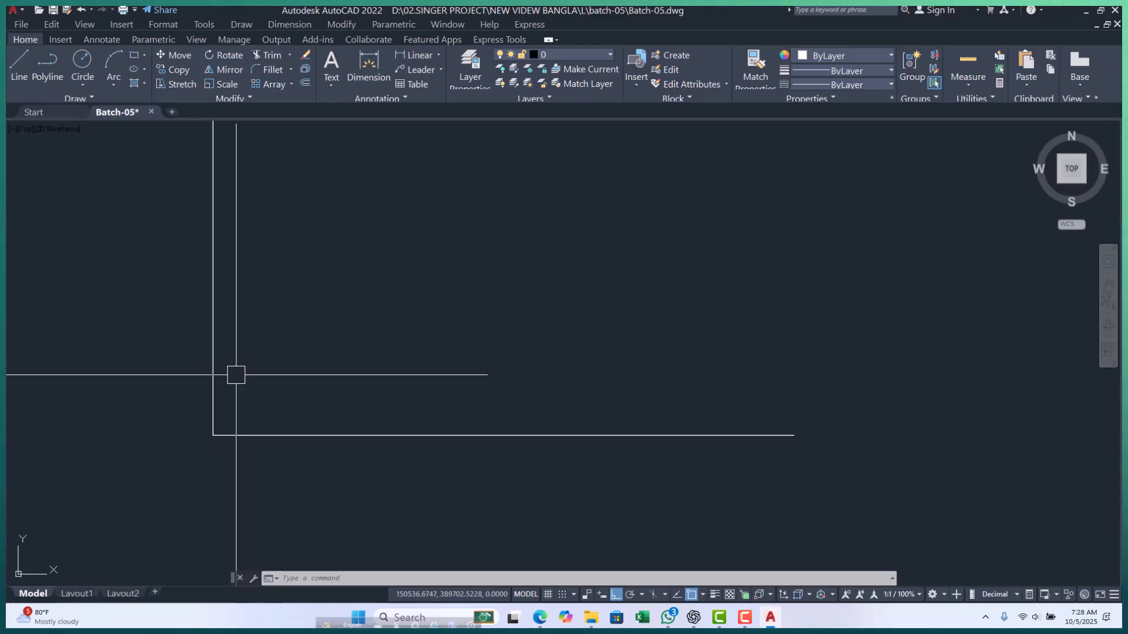
pyautogui.scroll(4, 231, 417)
pyautogui.scroll(2, 281, 394)
pyautogui.scroll(-4, 285, 371)
pyautogui.scroll(2, 252, 393)
pyautogui.press('Escape')
pyautogui.press('Escape')
pyautogui.press('Escape')
pyautogui.scroll(-2, 282, 375)
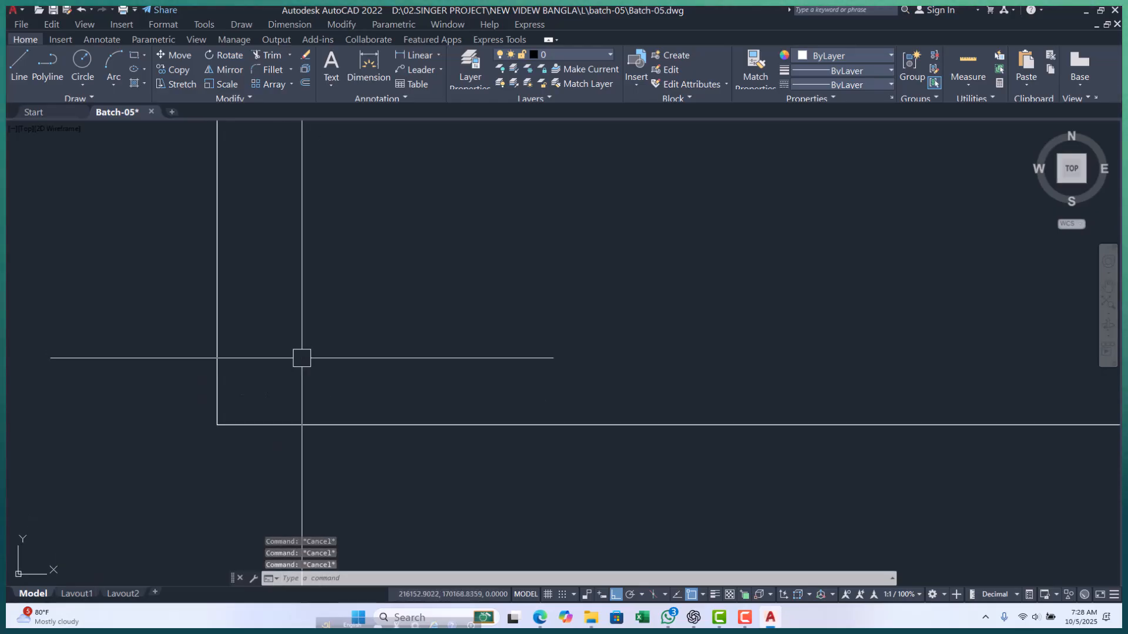
pyautogui.write('pl')
pyautogui.press('Return')
pyautogui.scroll(2, 238, 440)
pyautogui.scroll(2, 238, 441)
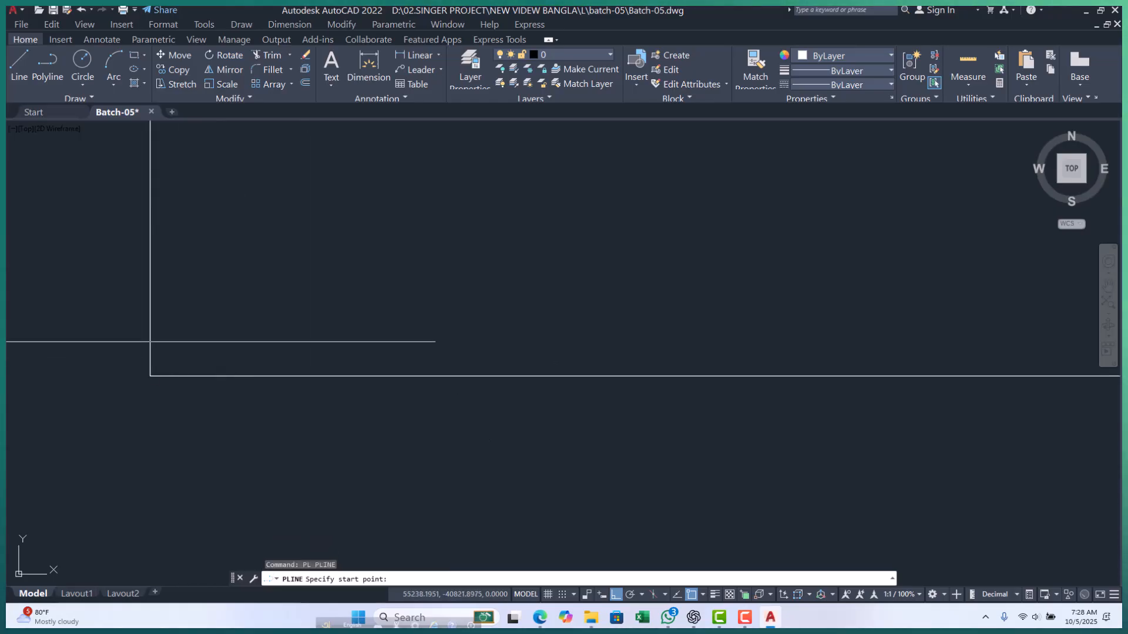
pyautogui.click(178, 326)
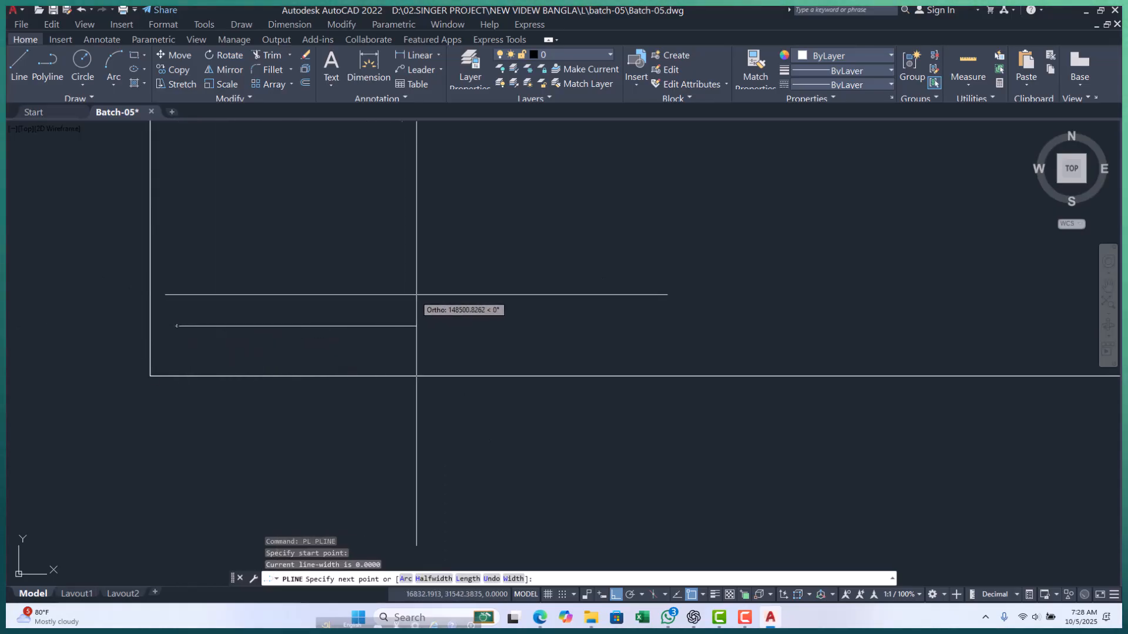
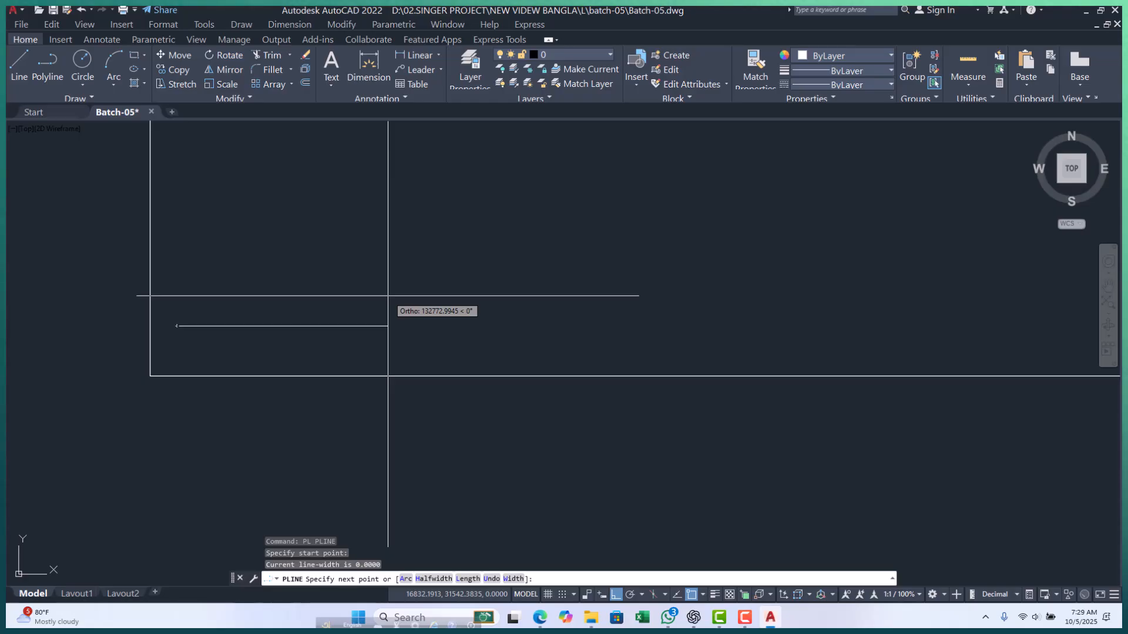
pyautogui.scroll(4, 155, 335)
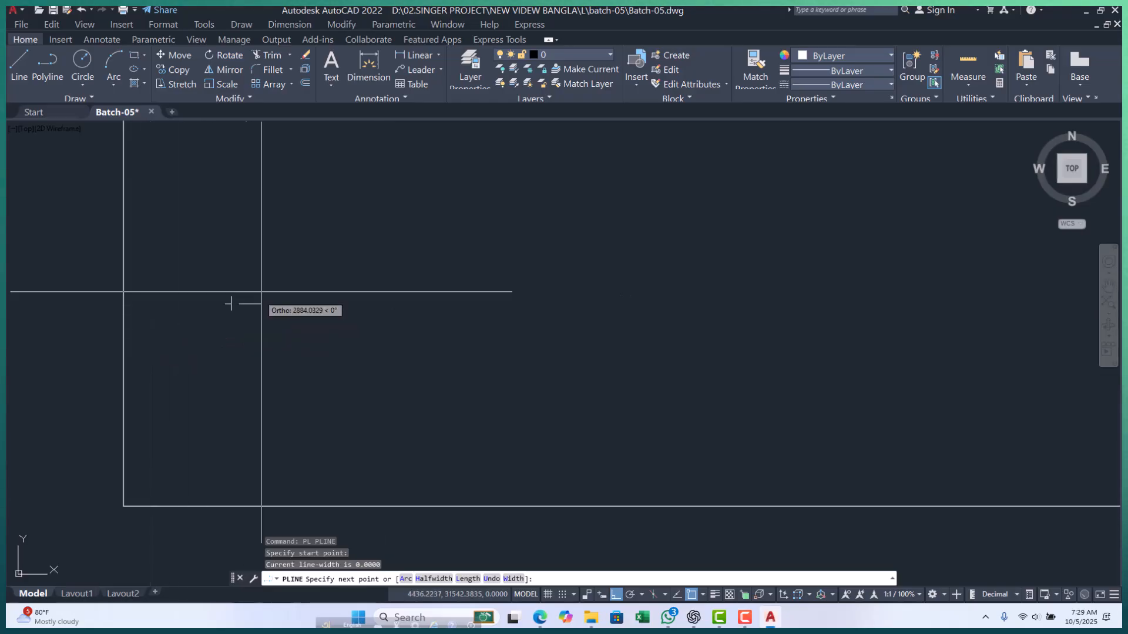
pyautogui.press('Escape')
pyautogui.scroll(-5, 248, 310)
pyautogui.scroll(5, 245, 351)
pyautogui.scroll(5, 209, 292)
pyautogui.press('space')
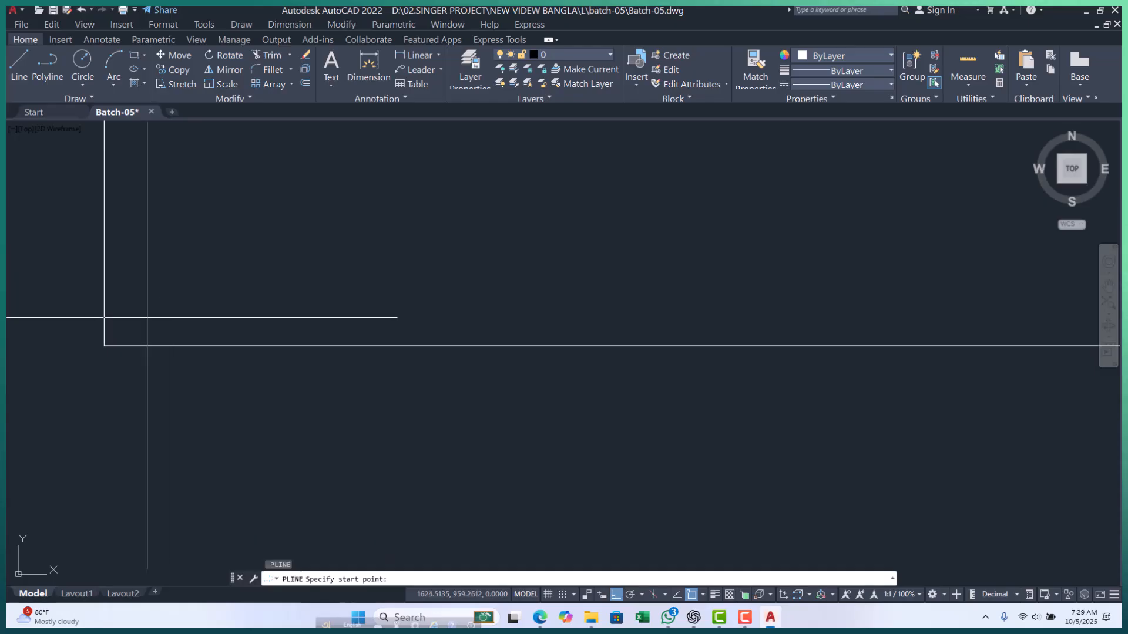
pyautogui.press('Escape')
pyautogui.press('Escape')
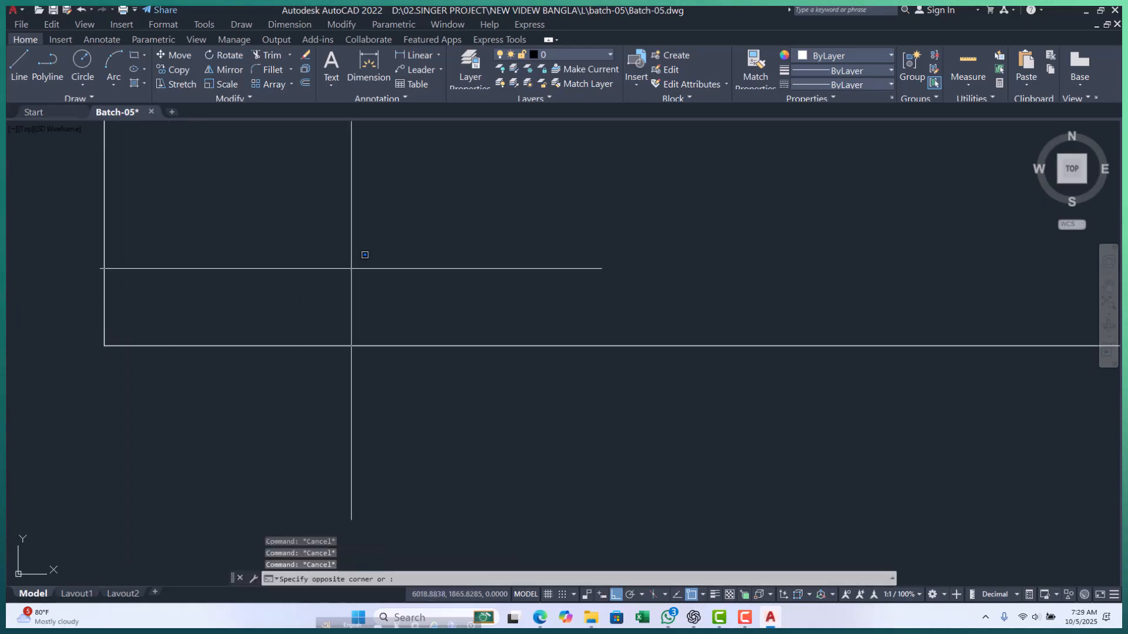
# - Erase the long horizontal line that runs from the origin, keeping the vertical one
pyautogui.click(254, 428)
pyautogui.write('e')
pyautogui.press('Return')
pyautogui.press('Escape')
pyautogui.press('Escape')
# - Draw a horizontal line 50 units long from the origin 0,0, extending right from the foot of the vertical line
pyautogui.write('l')
pyautogui.press('Return')
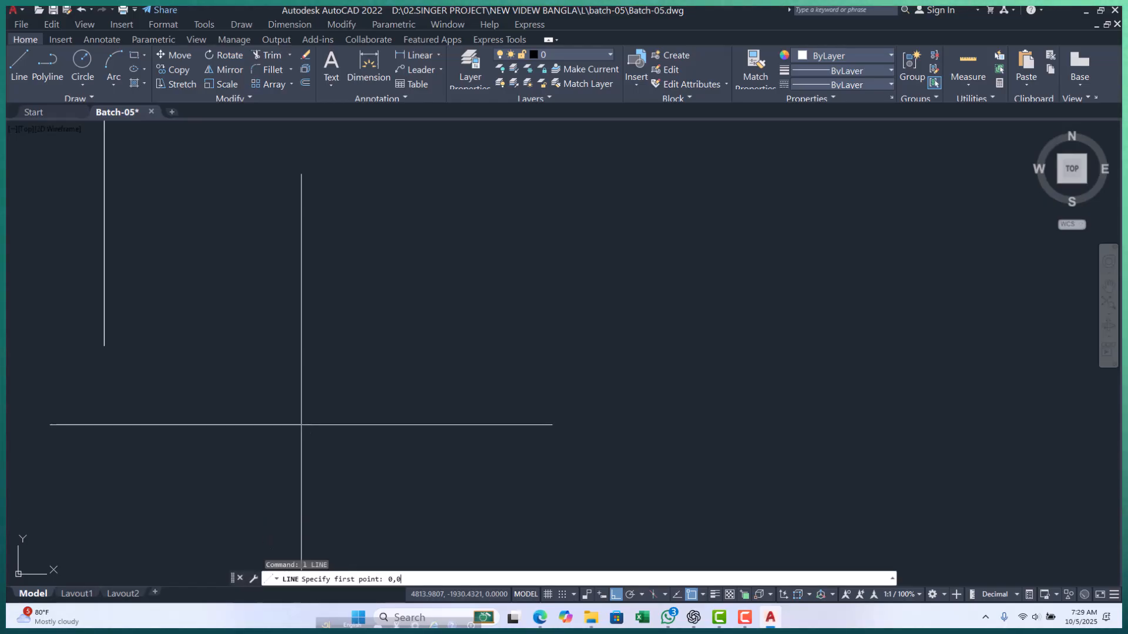
pyautogui.scroll(9, 103, 356)
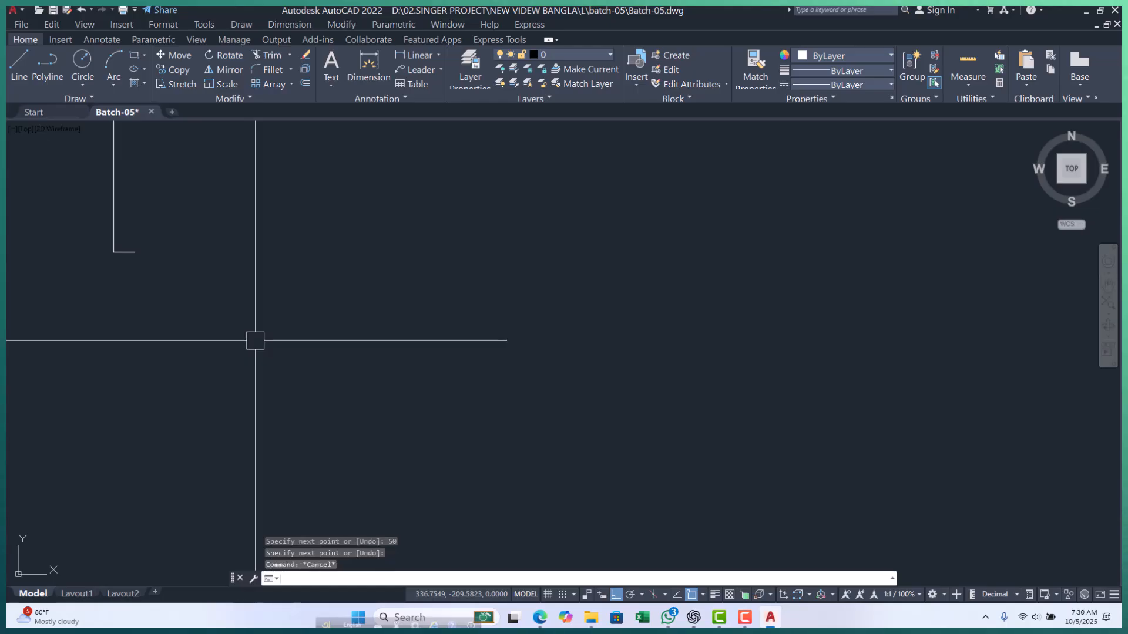
pyautogui.press('Escape')
pyautogui.press('Escape')
pyautogui.scroll(8, 114, 251)
pyautogui.moveTo(182, 253); pyautogui.dragTo(175, 265, button='middle')
pyautogui.scroll(-2, 179, 292)
pyautogui.click(240, 328)
pyautogui.press('Escape')
pyautogui.moveTo(249, 317); pyautogui.dragTo(240, 327, button='middle')
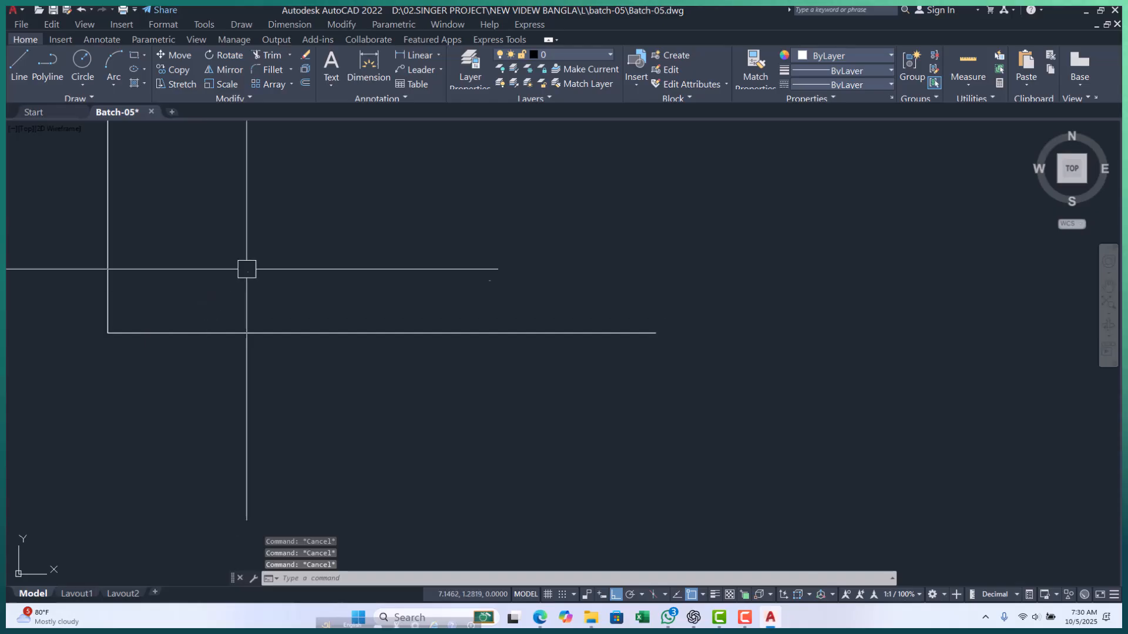
pyautogui.click(438, 55)
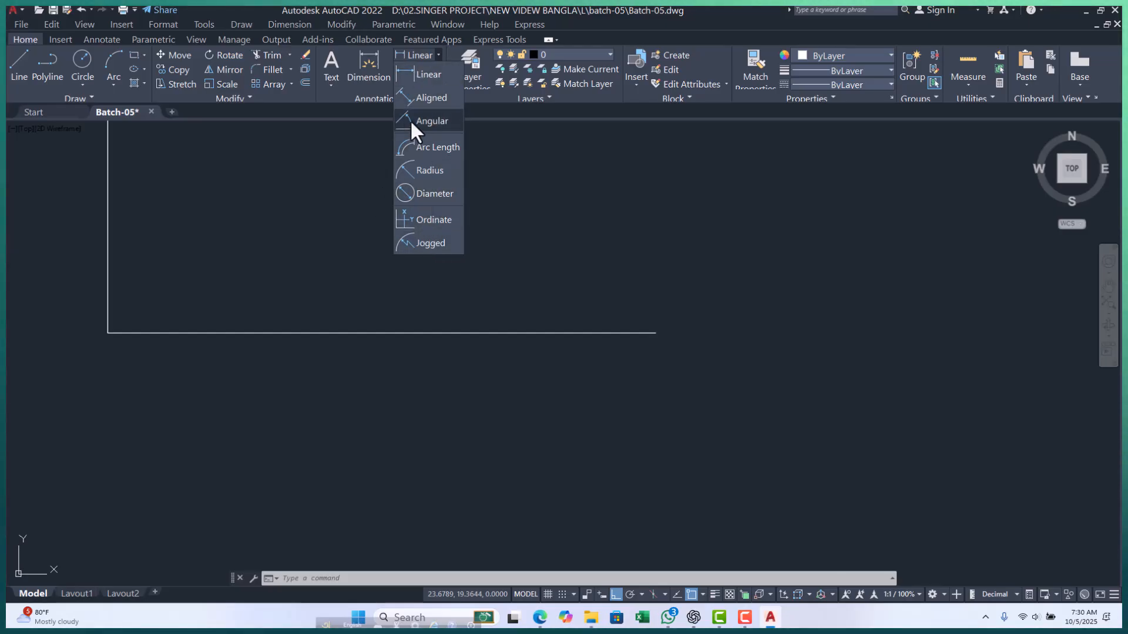
pyautogui.scroll(-2, 260, 328)
pyautogui.press('Escape')
pyautogui.press('Escape')
pyautogui.press('Escape')
pyautogui.scroll(2, 169, 317)
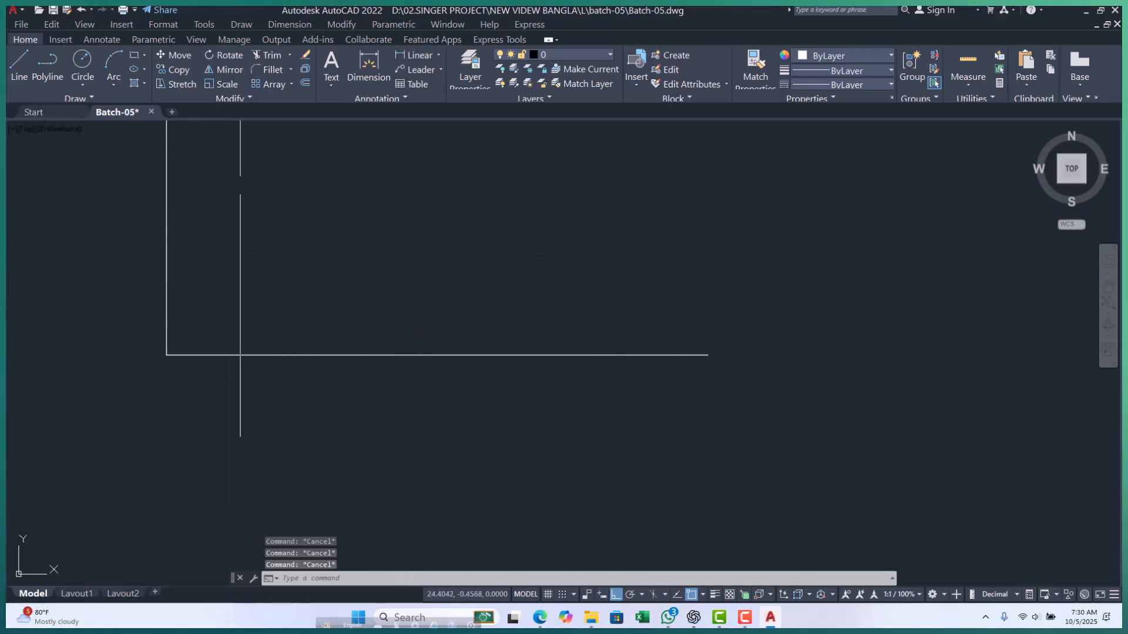
# - Draw a diagonal line rising to the right inside the corner of the two axis lines, overriding Ortho mode for its endpoint
pyautogui.click(15, 66)
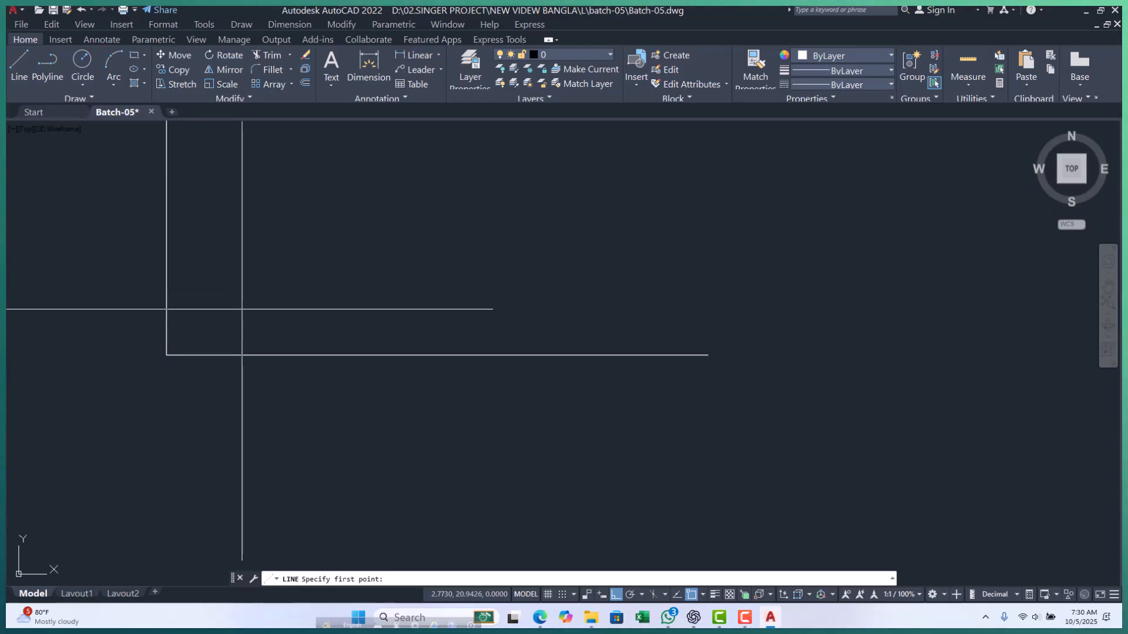
pyautogui.click(238, 320)
pyautogui.press('F8')
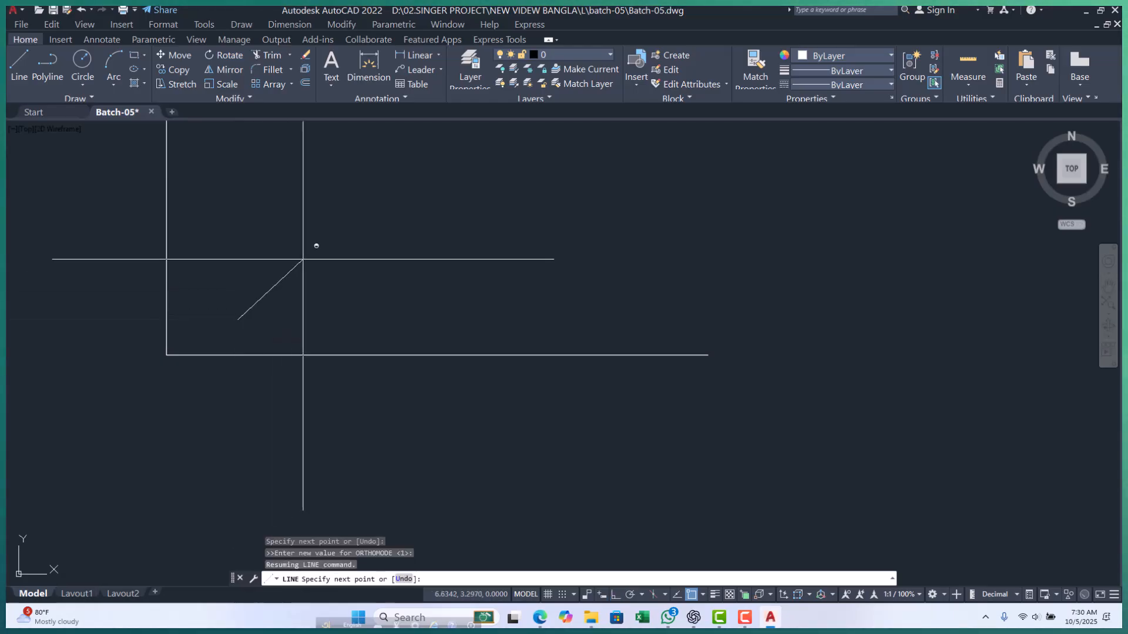
pyautogui.keyDown('shift'); pyautogui.click(394, 187); pyautogui.keyUp('shift')
pyautogui.press('Escape')
pyautogui.scroll(-3, 323, 272)
pyautogui.press('Escape')
pyautogui.moveTo(350, 274); pyautogui.dragTo(331, 278, button='middle')
pyautogui.press('Escape')
pyautogui.press('Escape')
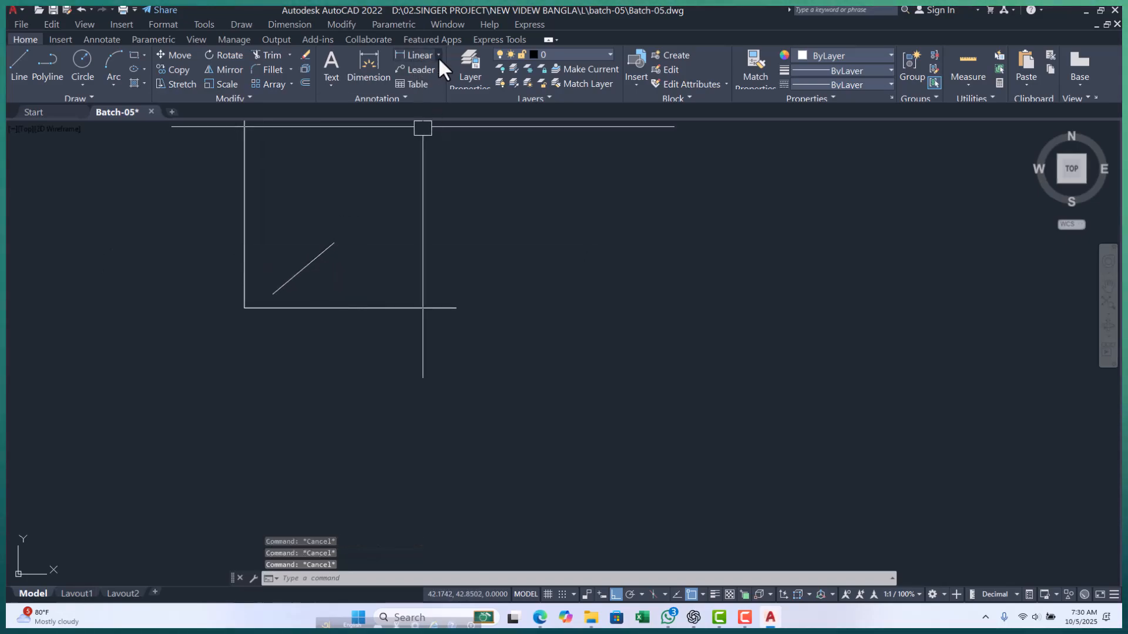
# - Add a linear dimension to the horizontal line from end to end, placed just below it
pyautogui.click(437, 55)
pyautogui.click(418, 71)
pyautogui.scroll(2, 255, 324)
pyautogui.click(231, 283)
pyautogui.scroll(-3, 204, 294)
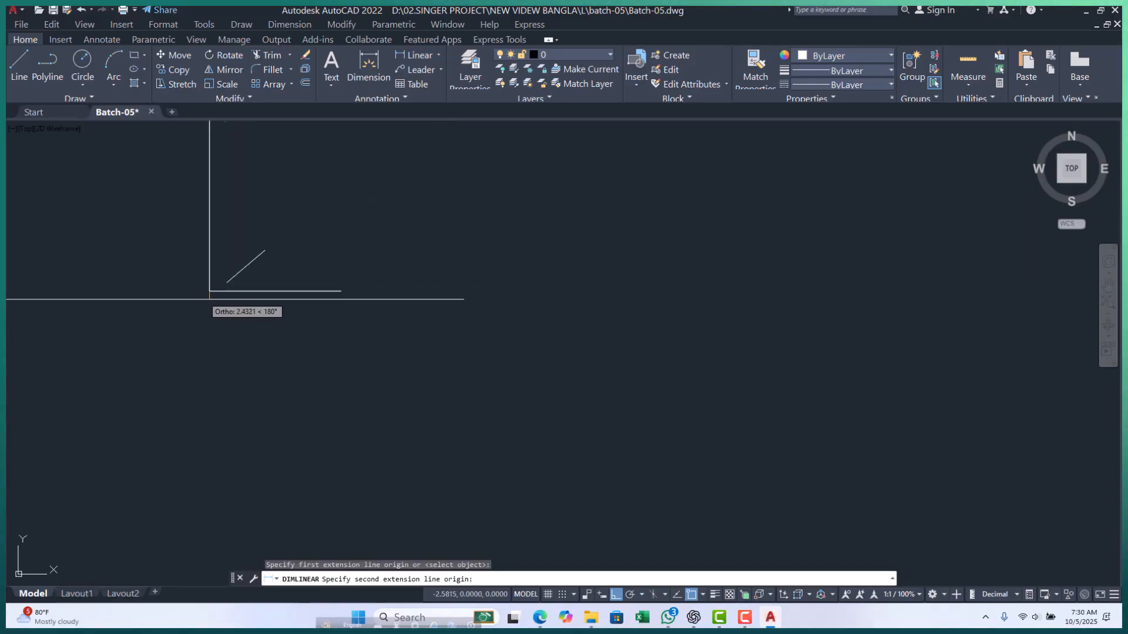
pyautogui.click(341, 292)
pyautogui.scroll(5, 217, 301)
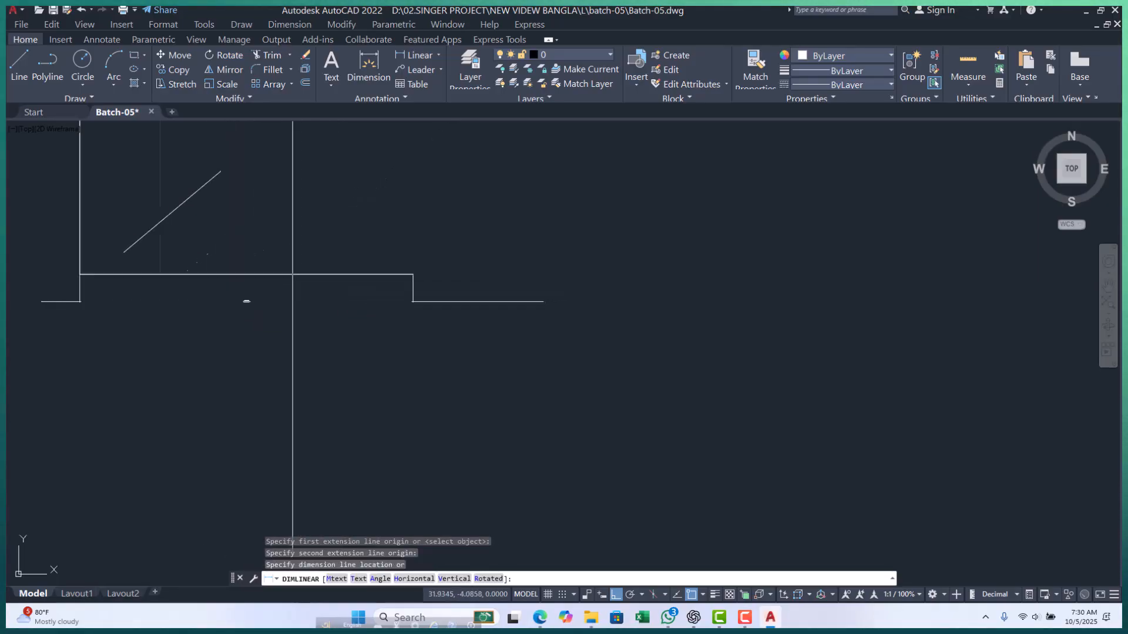
pyautogui.click(302, 282)
pyautogui.scroll(5, 247, 295)
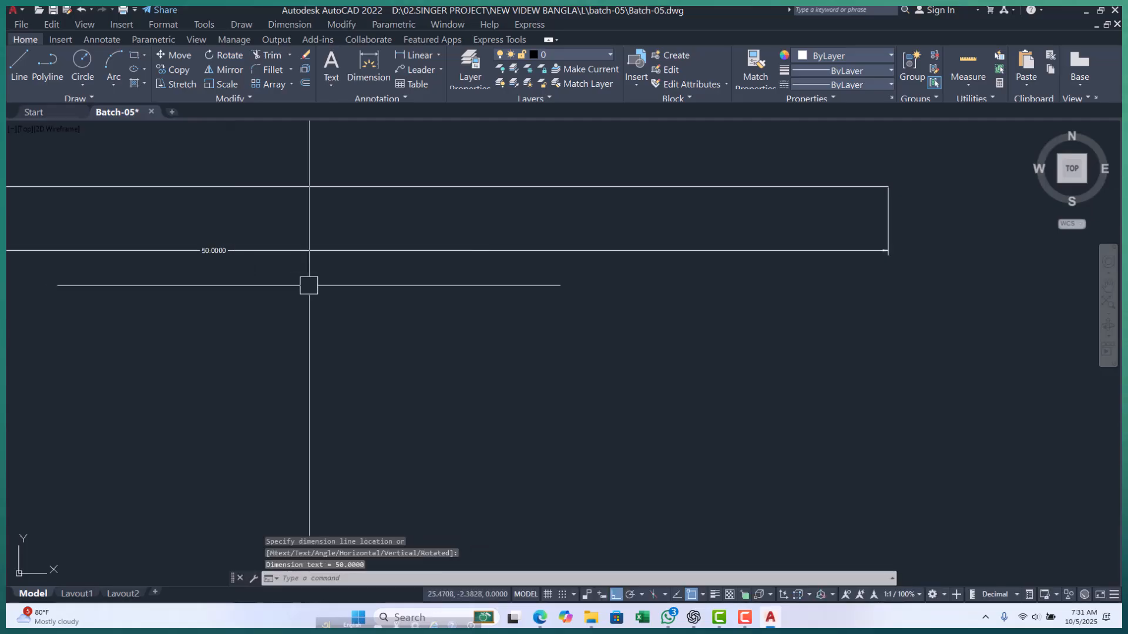
pyautogui.scroll(3, 373, 281)
pyautogui.scroll(-10, 428, 322)
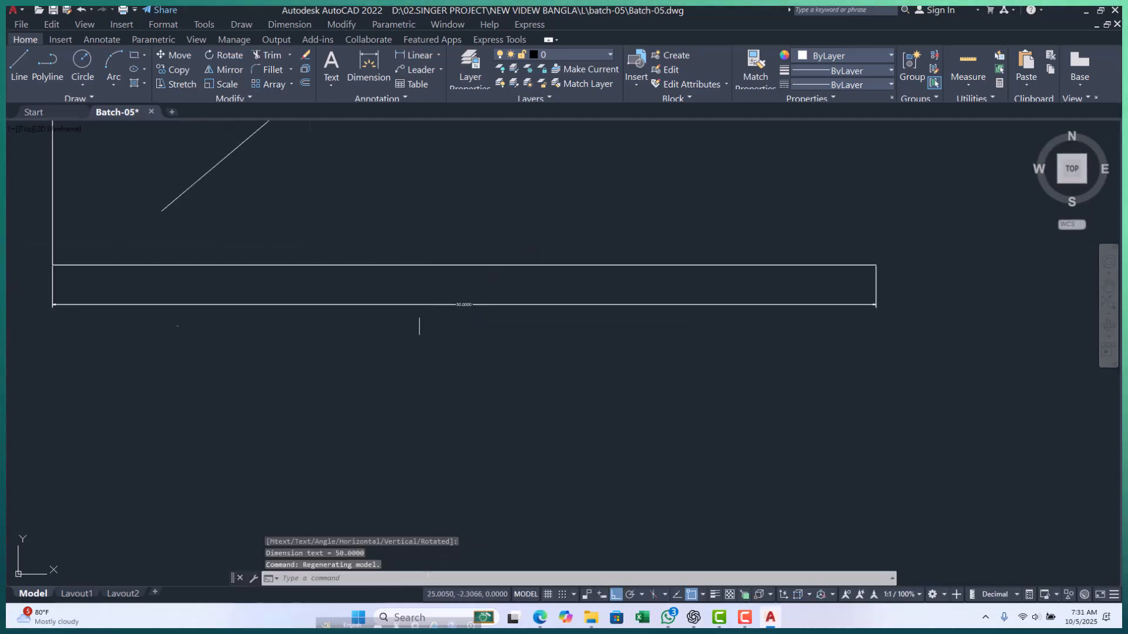
# - Try a linear dimension between the diagonal line's two endpoints, previewing horizontal and vertical placements
pyautogui.press('Return')
pyautogui.scroll(8, 388, 325)
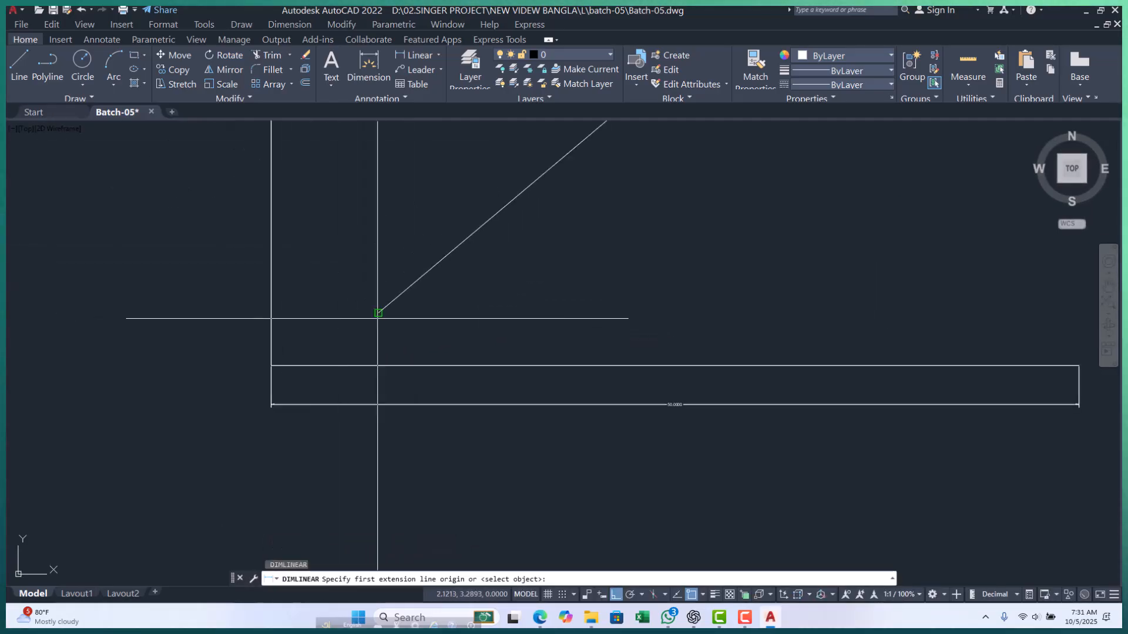
pyautogui.click(378, 312)
pyautogui.scroll(-4, 335, 331)
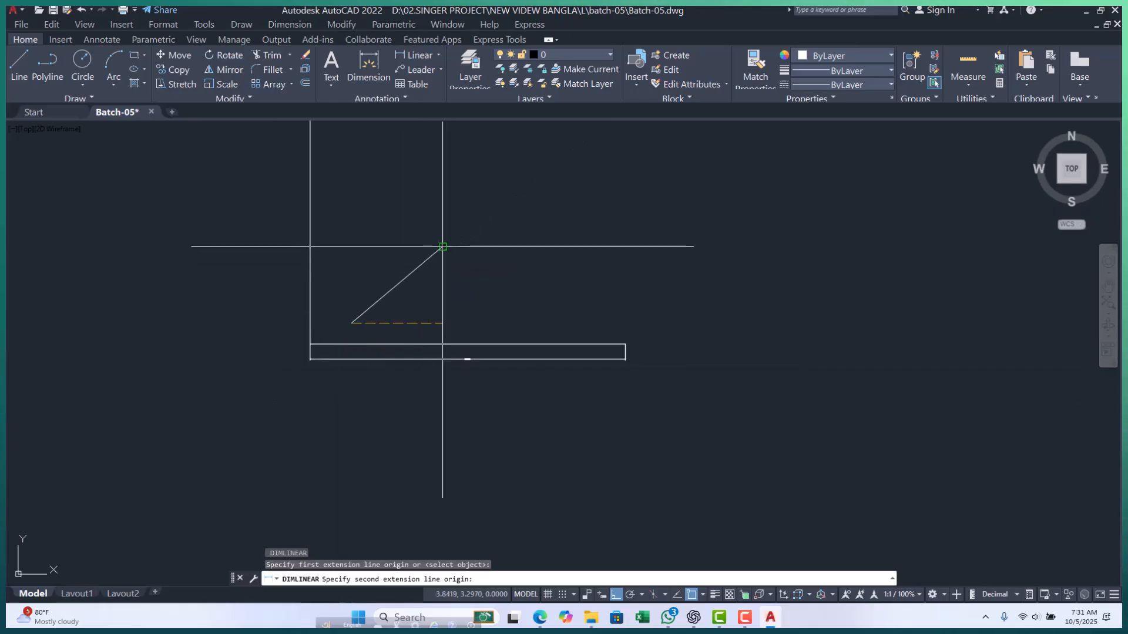
pyautogui.scroll(2, 442, 246)
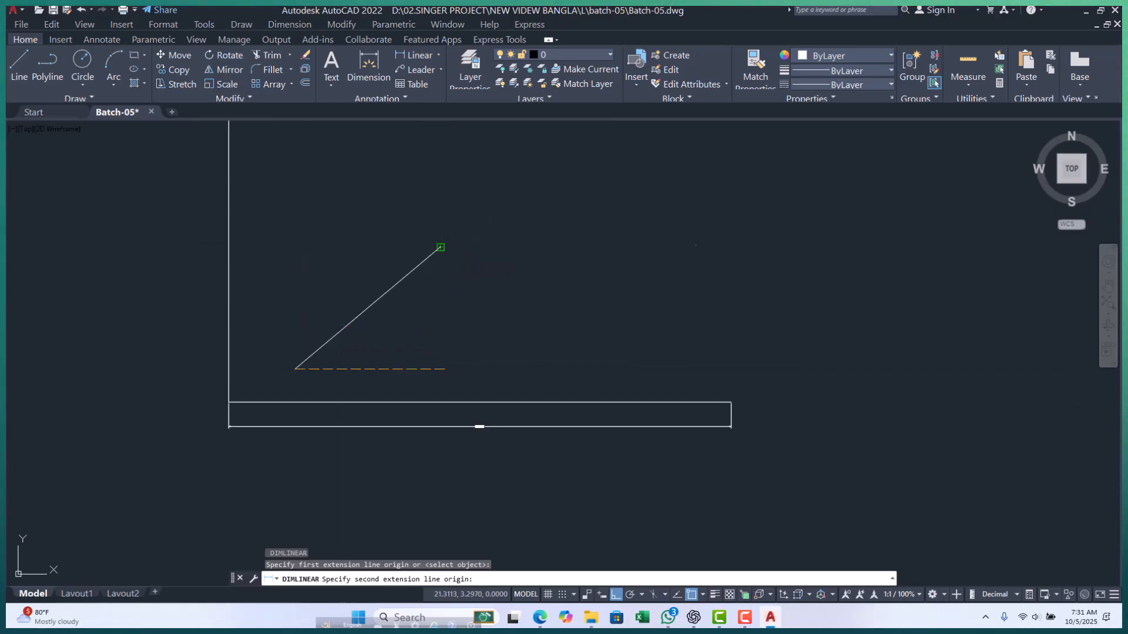
pyautogui.click(440, 247)
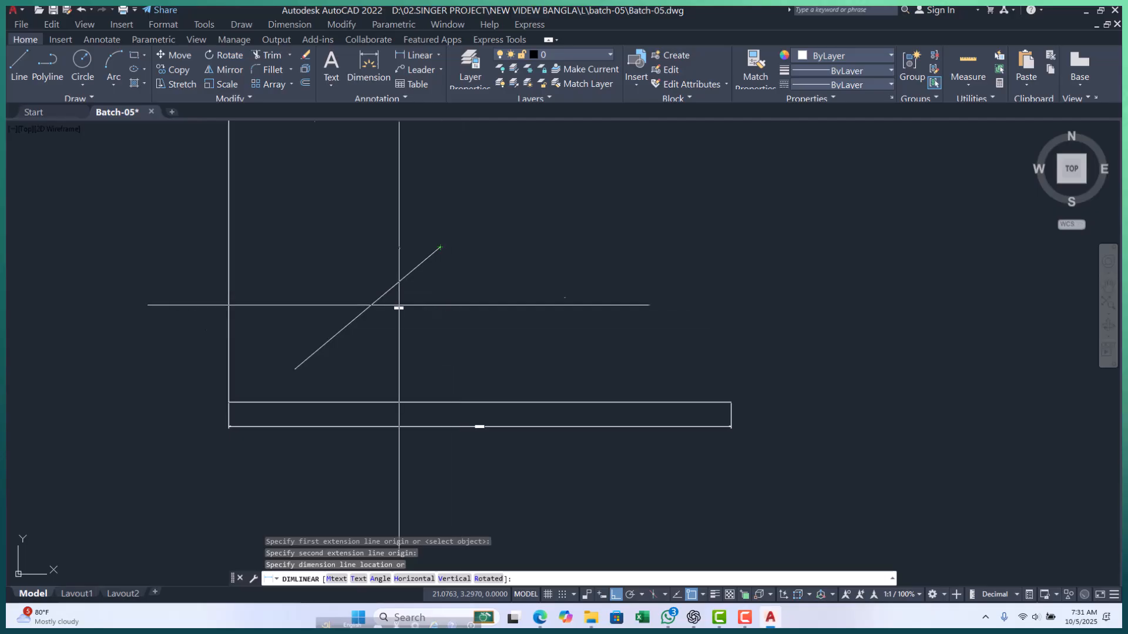
pyautogui.scroll(4, 348, 258)
pyautogui.scroll(2, 347, 257)
pyautogui.scroll(-5, 404, 288)
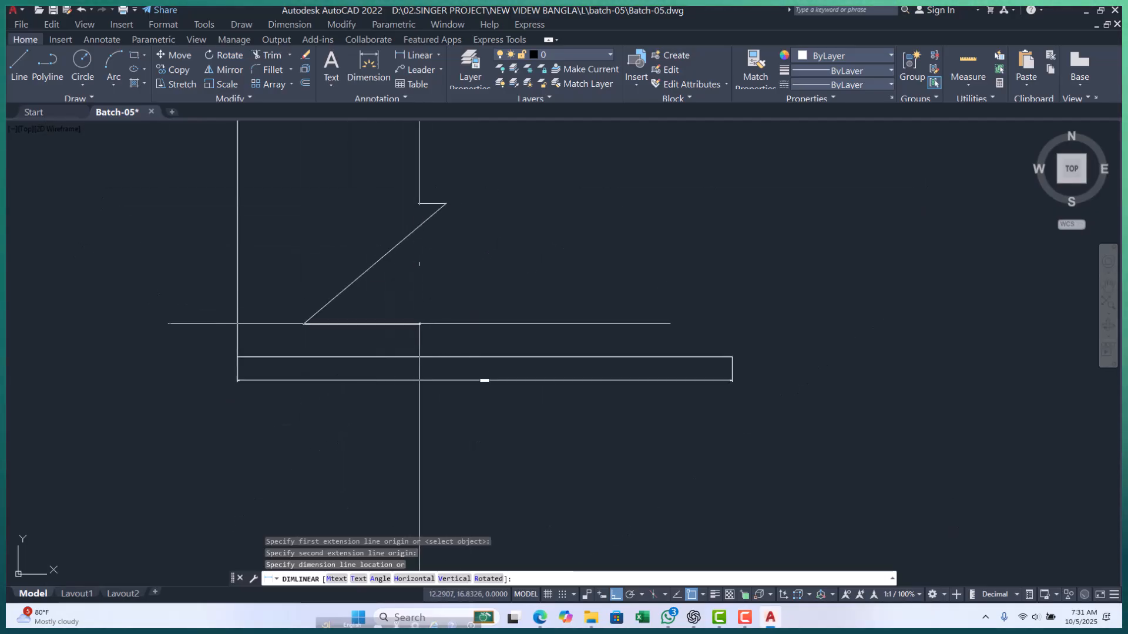
pyautogui.scroll(2, 417, 322)
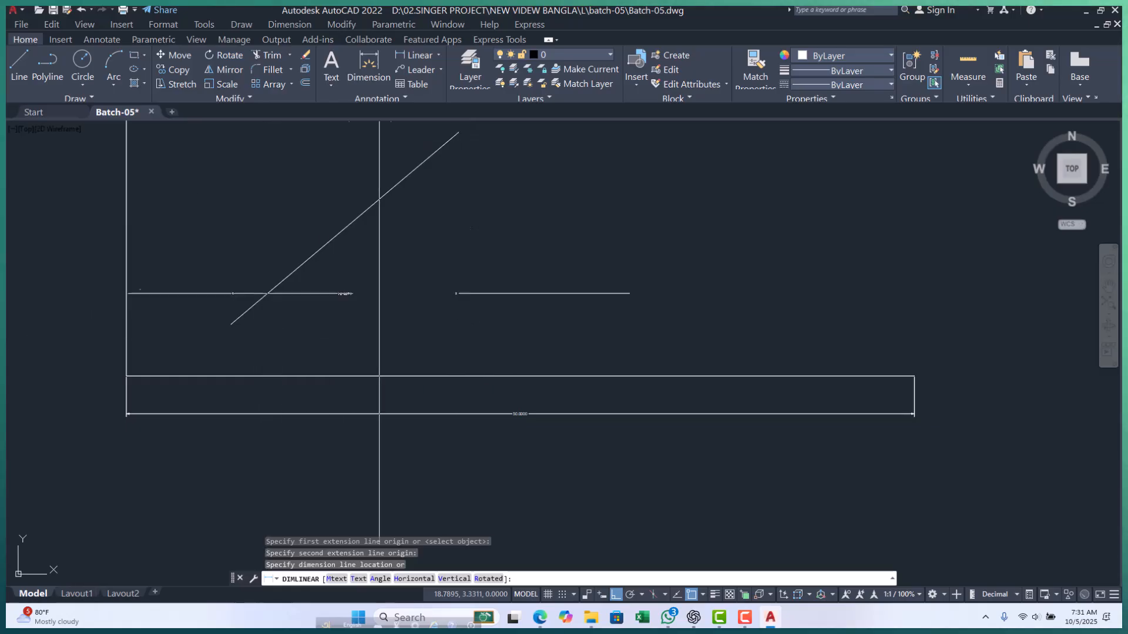
pyautogui.scroll(-5, 366, 338)
pyautogui.scroll(4, 366, 338)
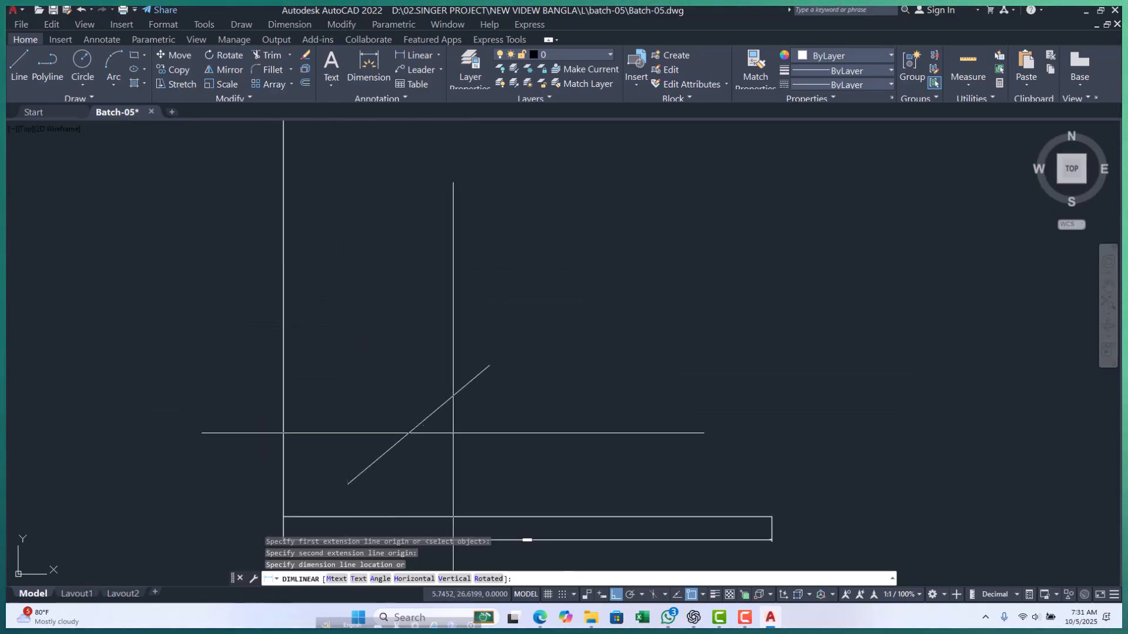
pyautogui.scroll(4, 343, 342)
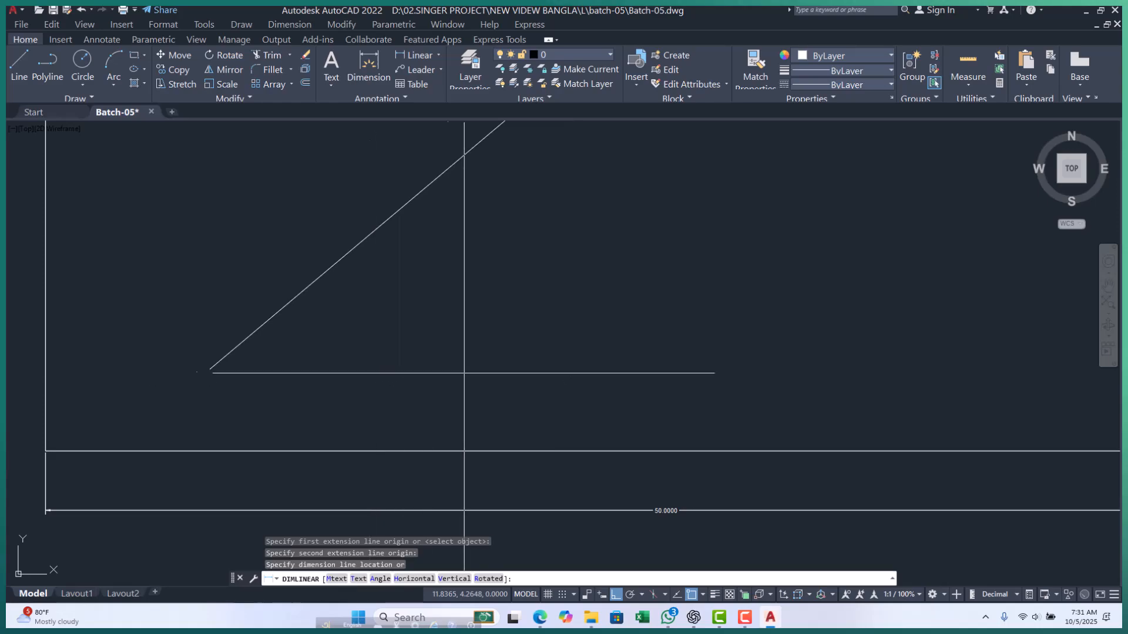
pyautogui.scroll(3, 344, 235)
pyautogui.scroll(-5, 346, 282)
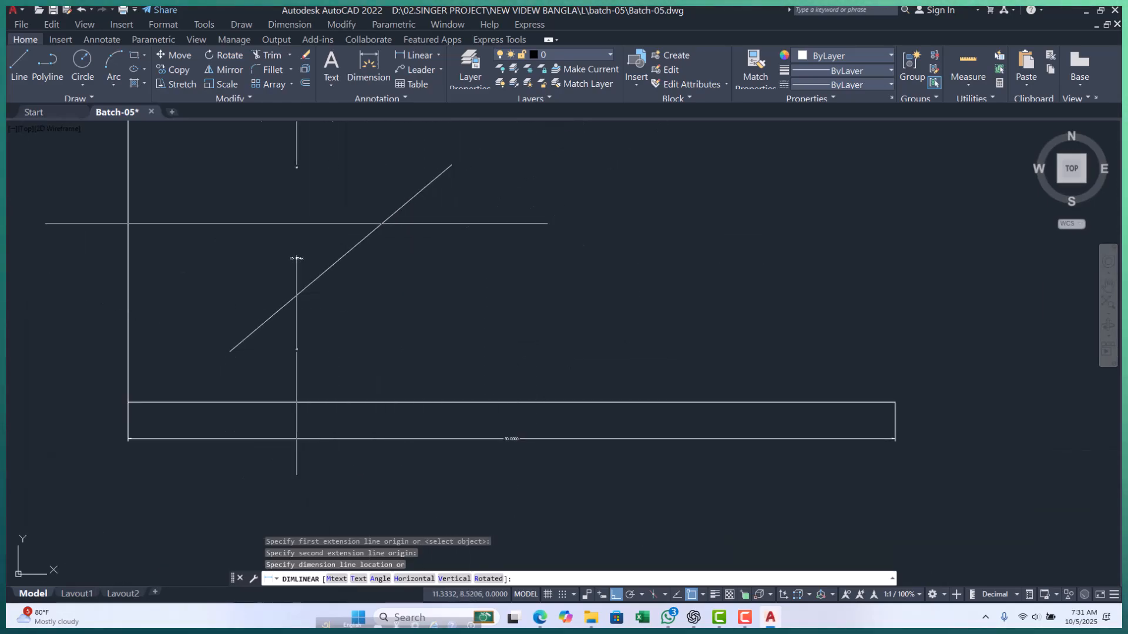
pyautogui.press('Escape')
pyautogui.press('Escape')
pyautogui.press('Escape')
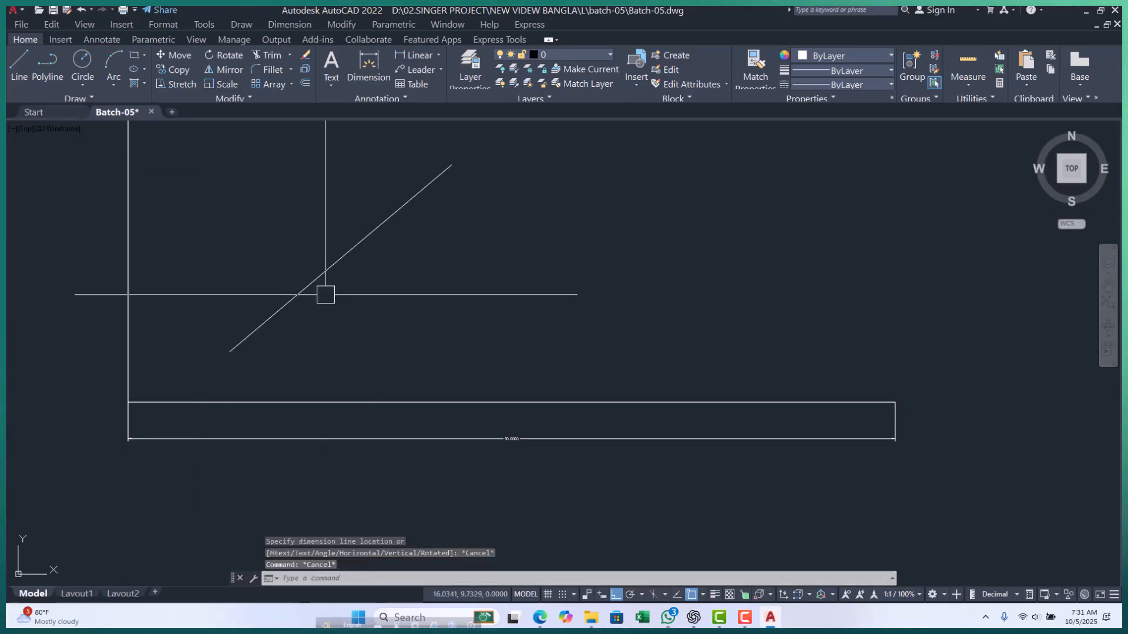
pyautogui.scroll(-2, 322, 295)
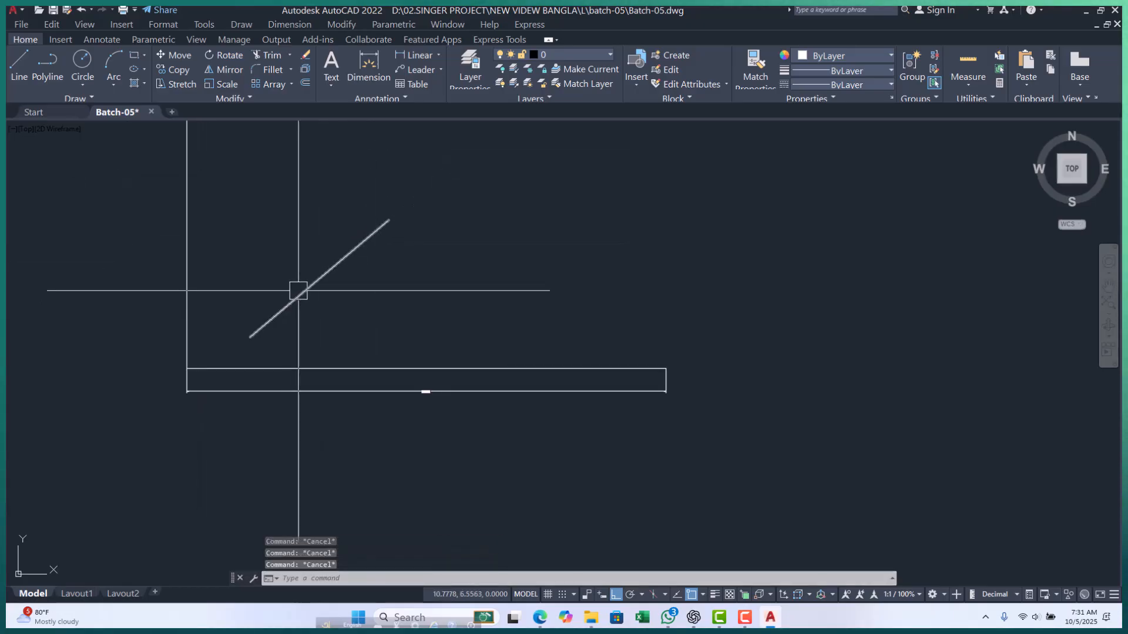
pyautogui.click(438, 55)
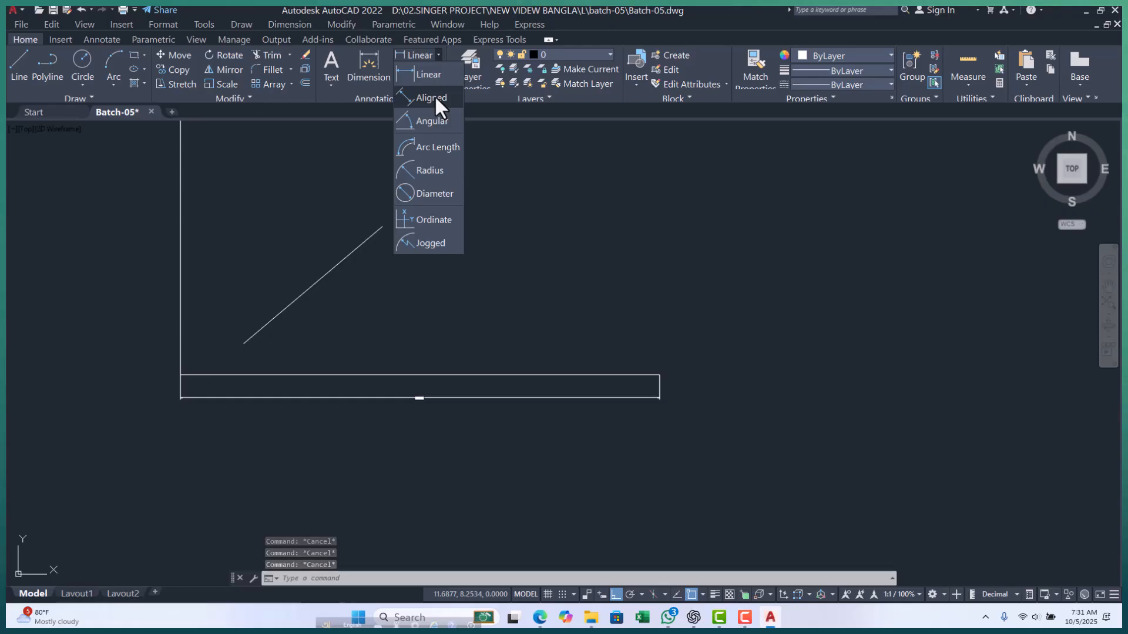
pyautogui.scroll(4, 204, 414)
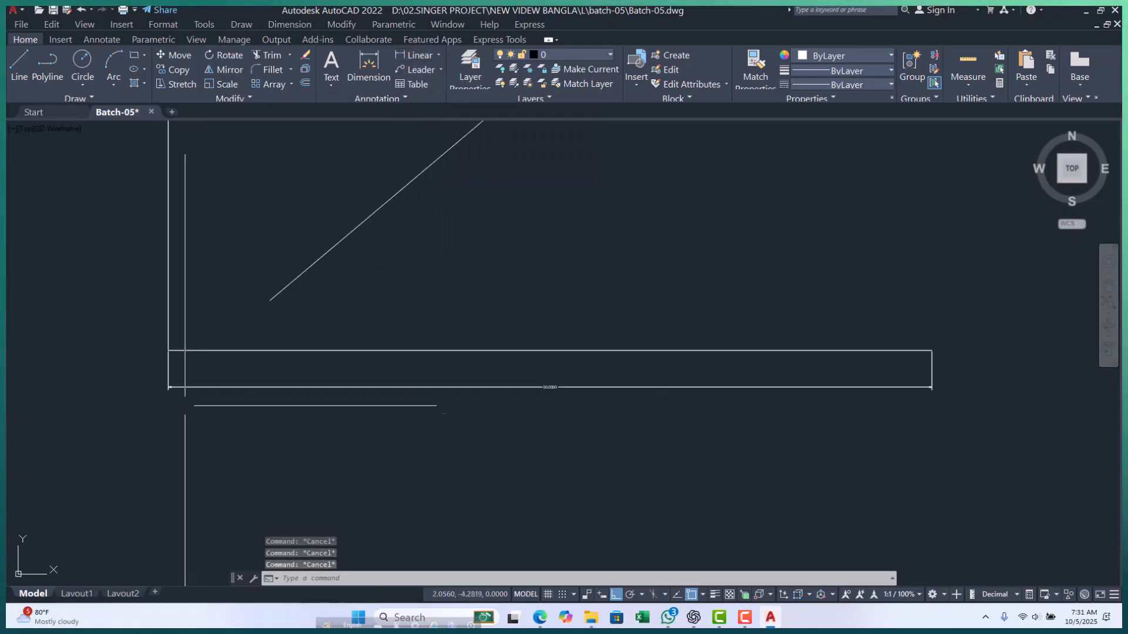
pyautogui.click(206, 340)
pyautogui.press('Escape')
pyautogui.scroll(-4, 216, 340)
pyautogui.press('Escape')
pyautogui.scroll(6, 366, 355)
pyautogui.press('Escape')
pyautogui.moveTo(554, 377); pyautogui.dragTo(503, 381, button='middle')
pyautogui.scroll(-4, 453, 378)
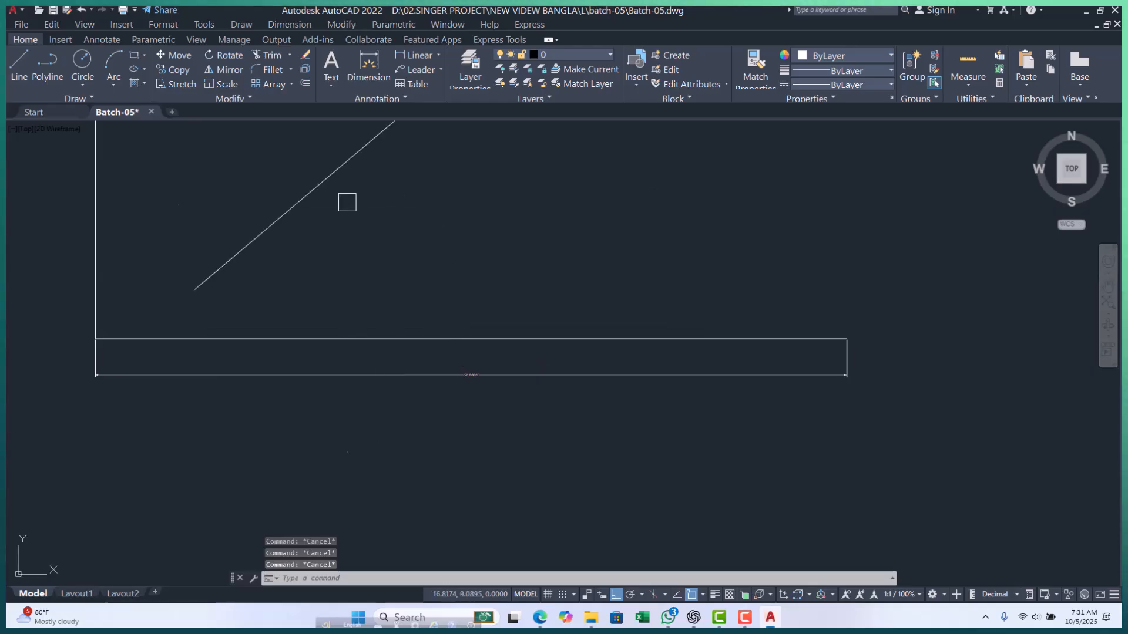
# - Add an aligned dimension between the diagonal line's two endpoints, placing it just above and parallel to the line
pyautogui.click(438, 54)
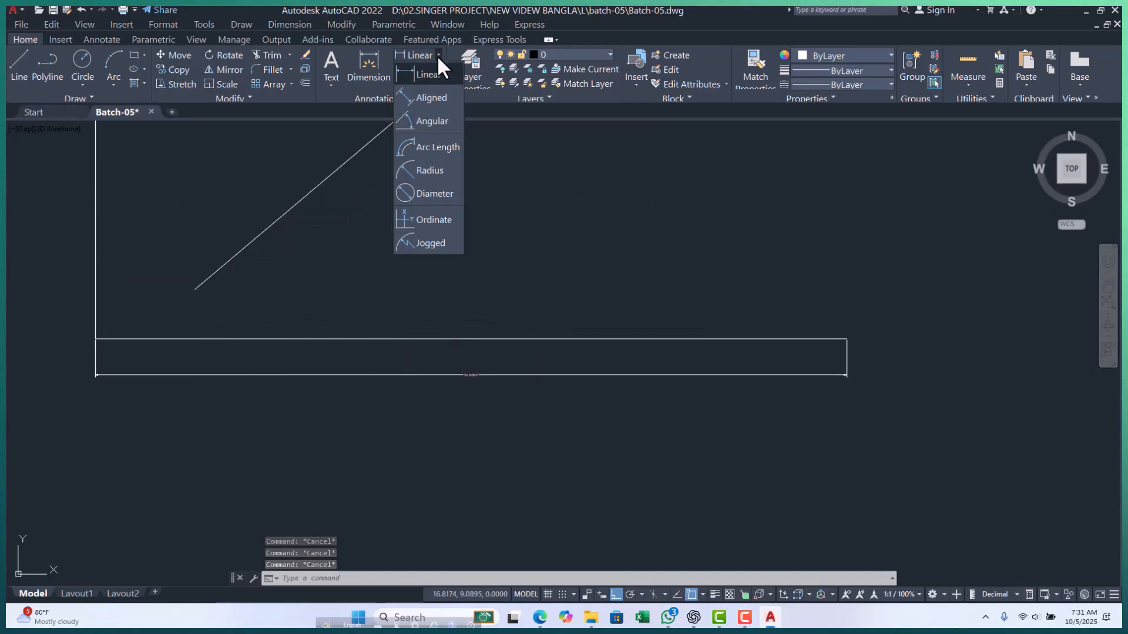
pyautogui.click(428, 97)
pyautogui.click(195, 289)
pyautogui.scroll(-2, 195, 289)
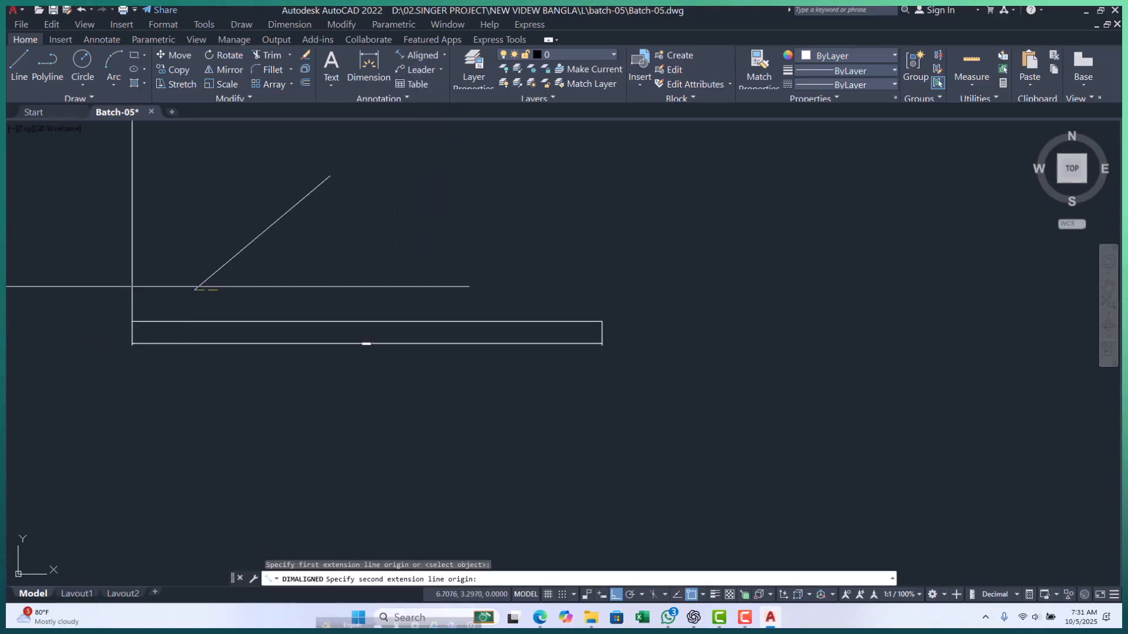
pyautogui.click(330, 175)
pyautogui.scroll(5, 239, 227)
pyautogui.click(228, 249)
pyautogui.scroll(-5, 228, 250)
pyautogui.press('Escape')
pyautogui.press('Escape')
pyautogui.press('Escape')
# - Examine the aligned dimension on the diagonal line and compare it with the linear dimension below the horizontal line
pyautogui.scroll(3, 196, 289)
pyautogui.scroll(-2, 276, 307)
pyautogui.scroll(4, 290, 241)
pyautogui.scroll(-3, 346, 304)
pyautogui.scroll(4, 346, 304)
pyautogui.scroll(-6, 335, 232)
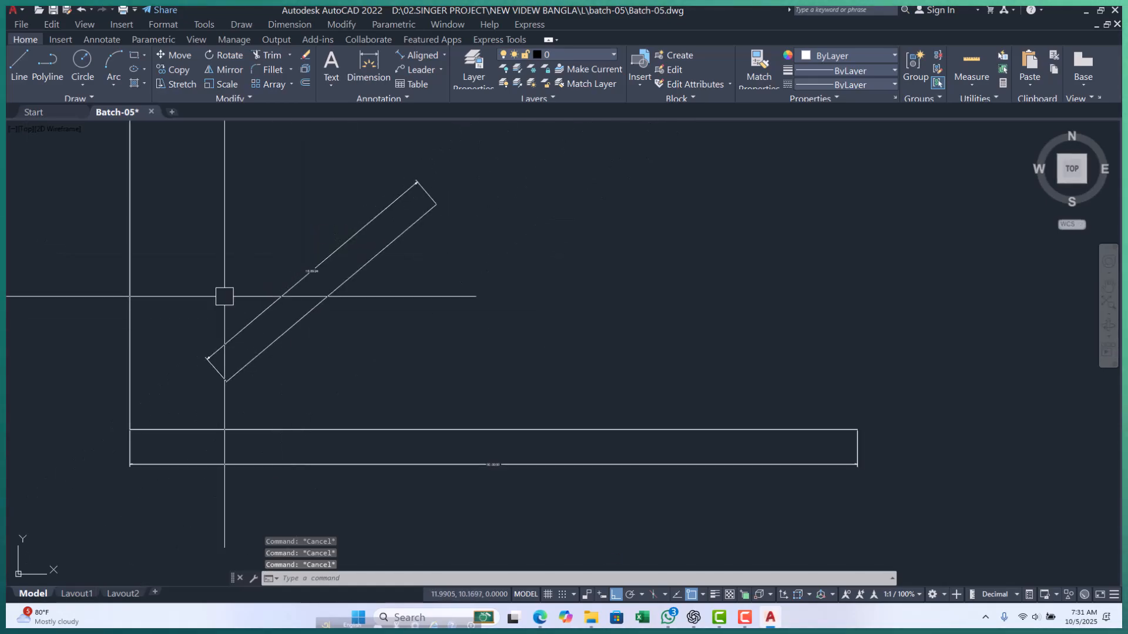
pyautogui.scroll(4, 302, 262)
pyautogui.scroll(1, 305, 297)
pyautogui.scroll(-6, 262, 239)
pyautogui.moveTo(273, 319); pyautogui.dragTo(242, 354, button='middle')
pyautogui.scroll(-2, 242, 352)
pyautogui.scroll(2, 241, 346)
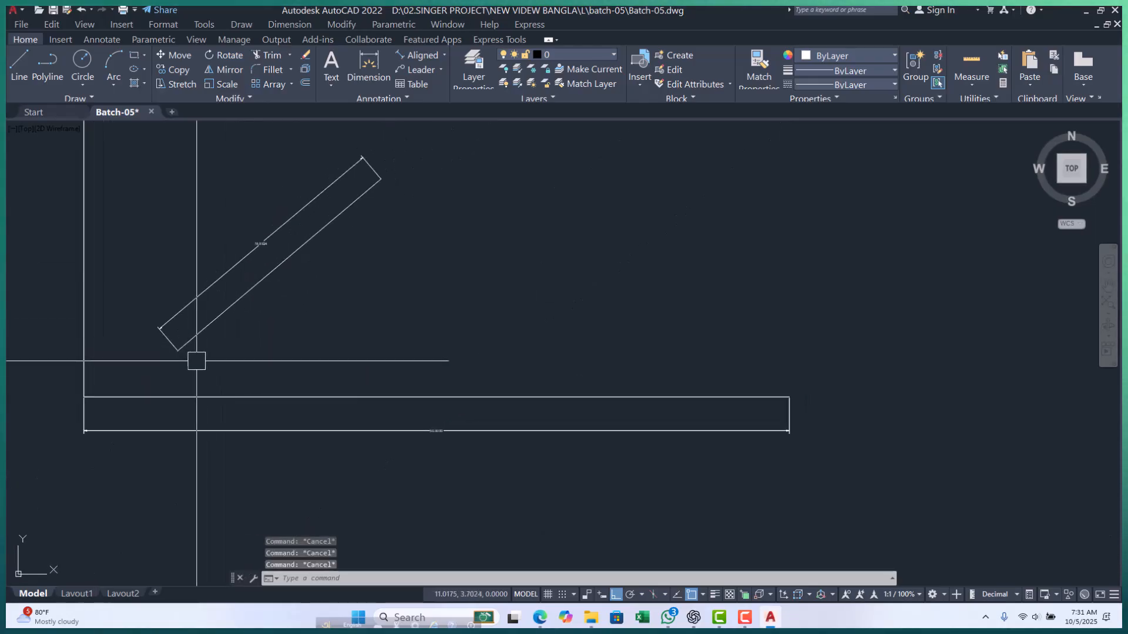
pyautogui.moveTo(332, 258)
pyautogui.mouseDown(button='middle')
pyautogui.moveTo(284, 282)
pyautogui.moveTo(279, 303)
pyautogui.mouseUp(button='middle')
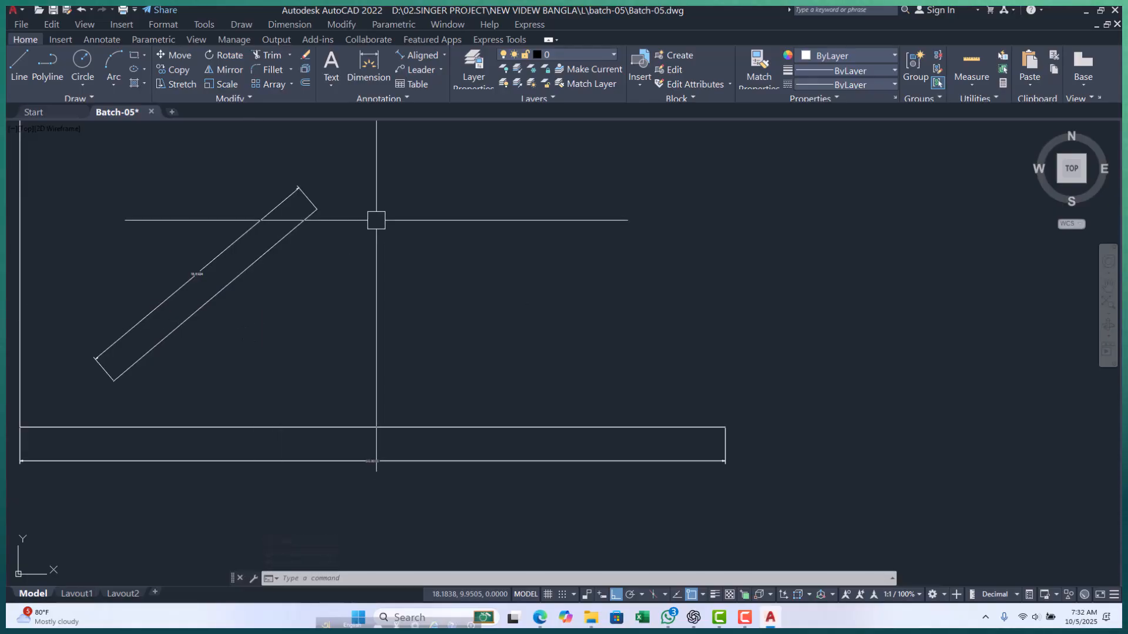
pyautogui.scroll(-4, 361, 235)
pyautogui.scroll(2, 349, 226)
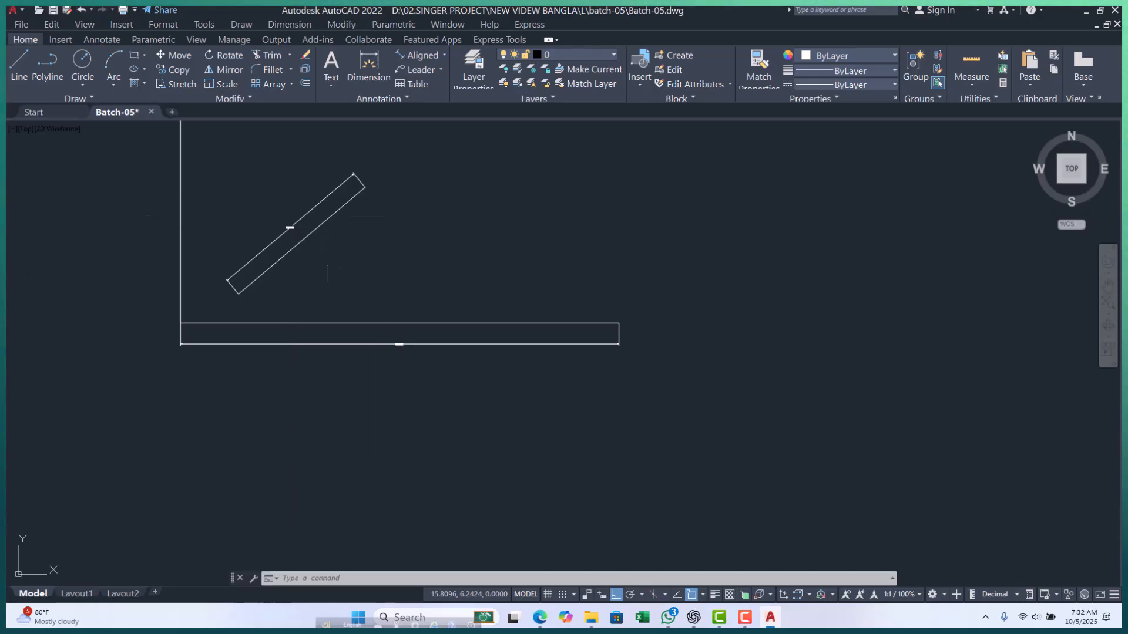
pyautogui.scroll(2, 320, 280)
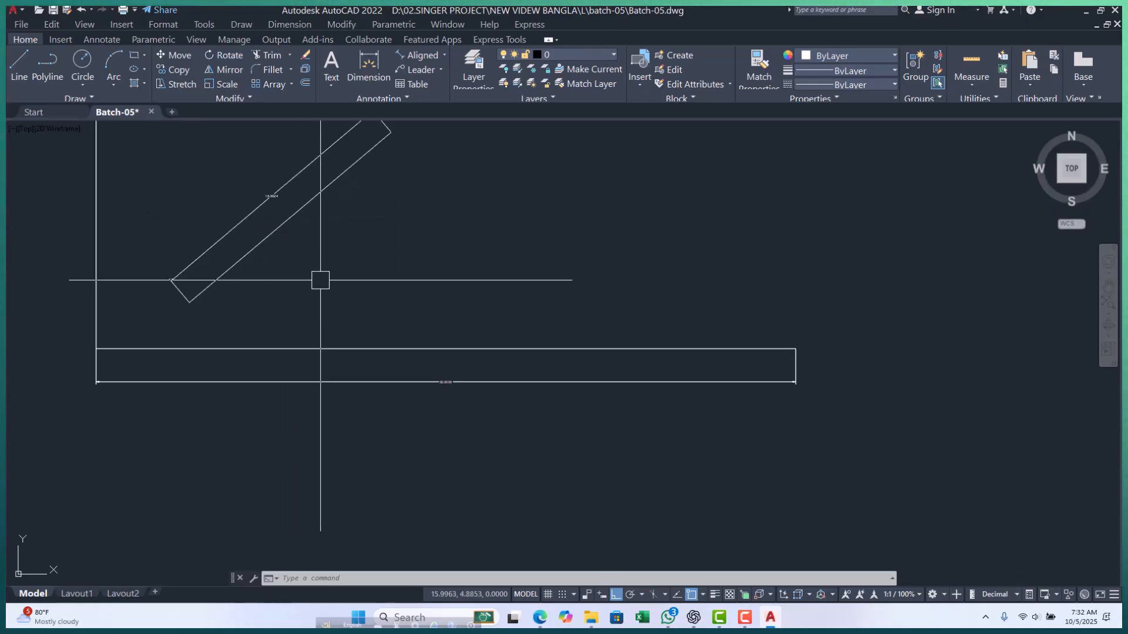
# - Turn on Dynamic Input while drawing a horizontal line 100 units long to the right, starting just below the diagonal line
pyautogui.write('l')
pyautogui.press('Return')
pyautogui.scroll(2, 280, 304)
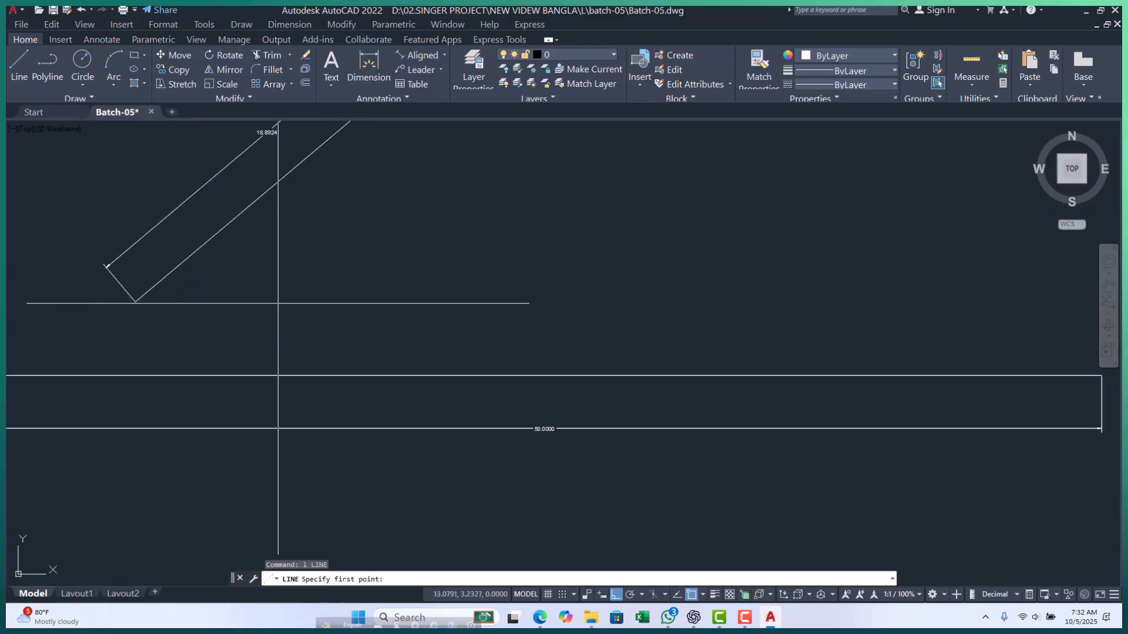
pyautogui.click(236, 310)
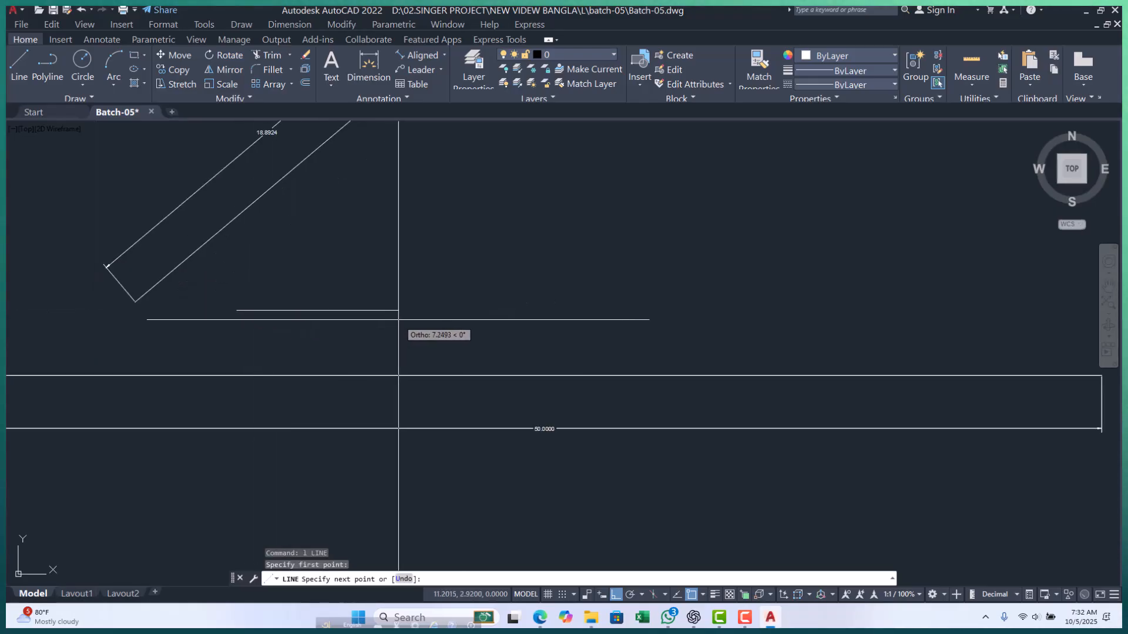
pyautogui.click(575, 311)
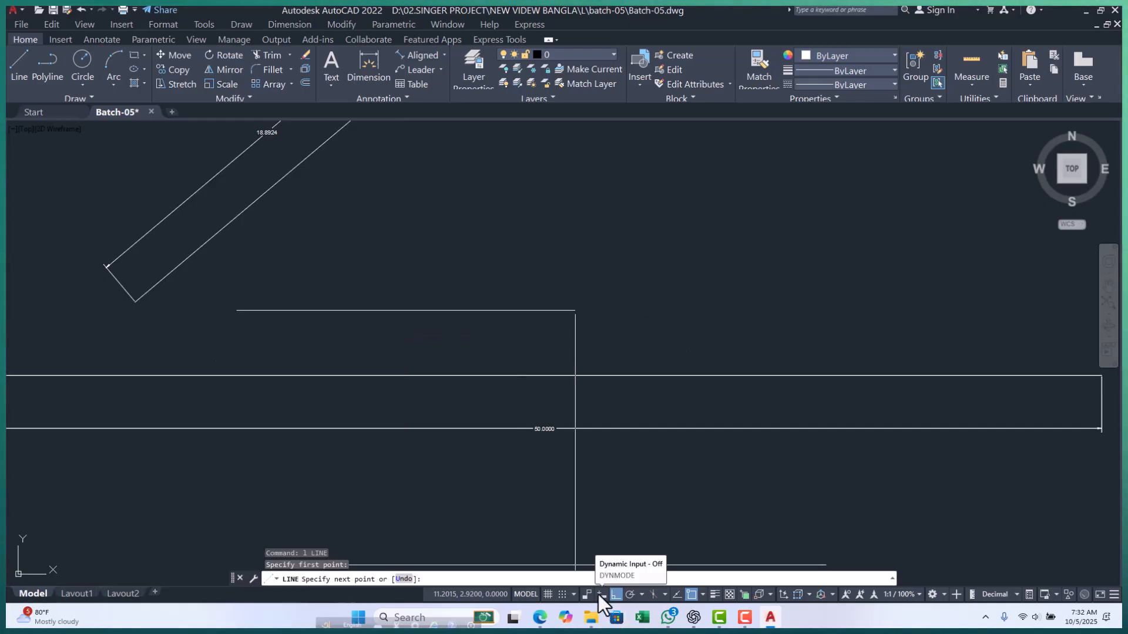
pyautogui.click(600, 595)
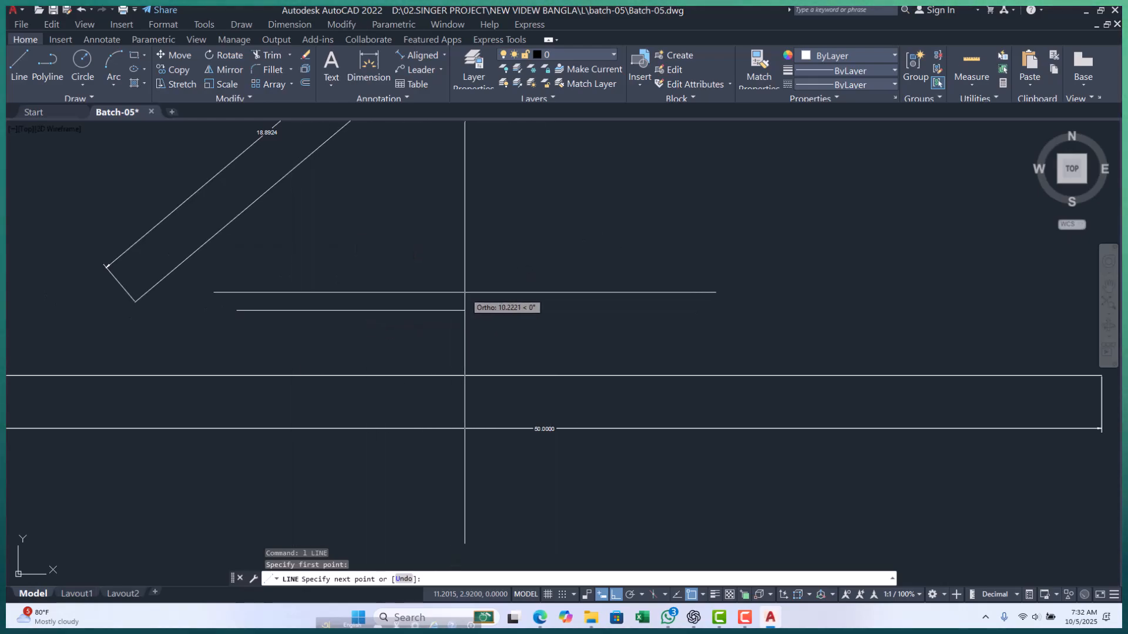
pyautogui.scroll(-2, 437, 279)
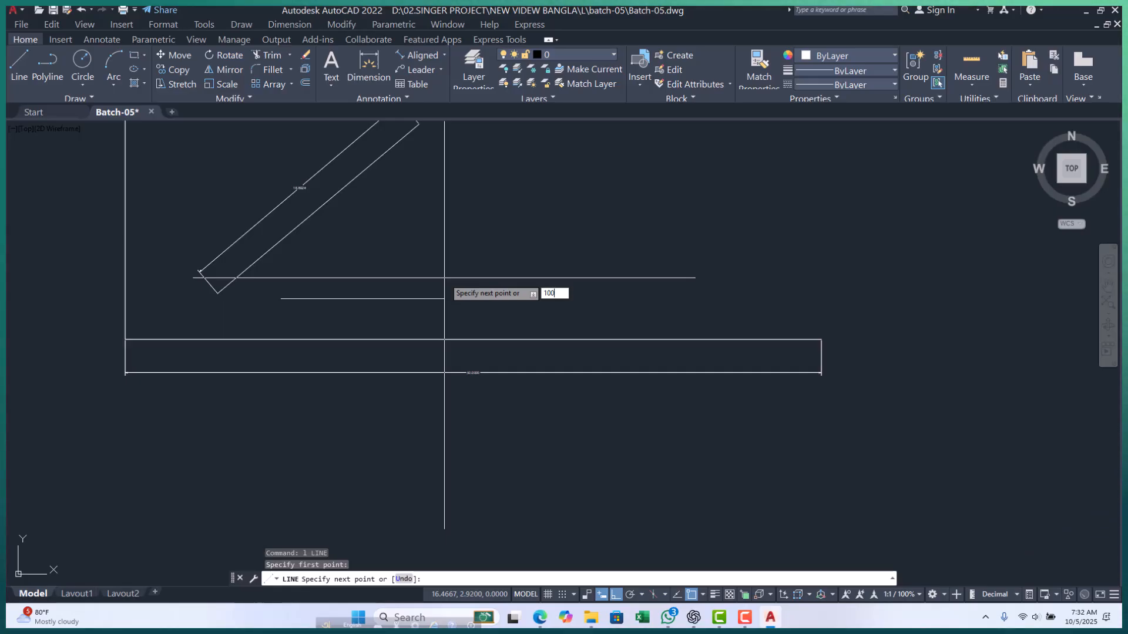
pyautogui.press('Return')
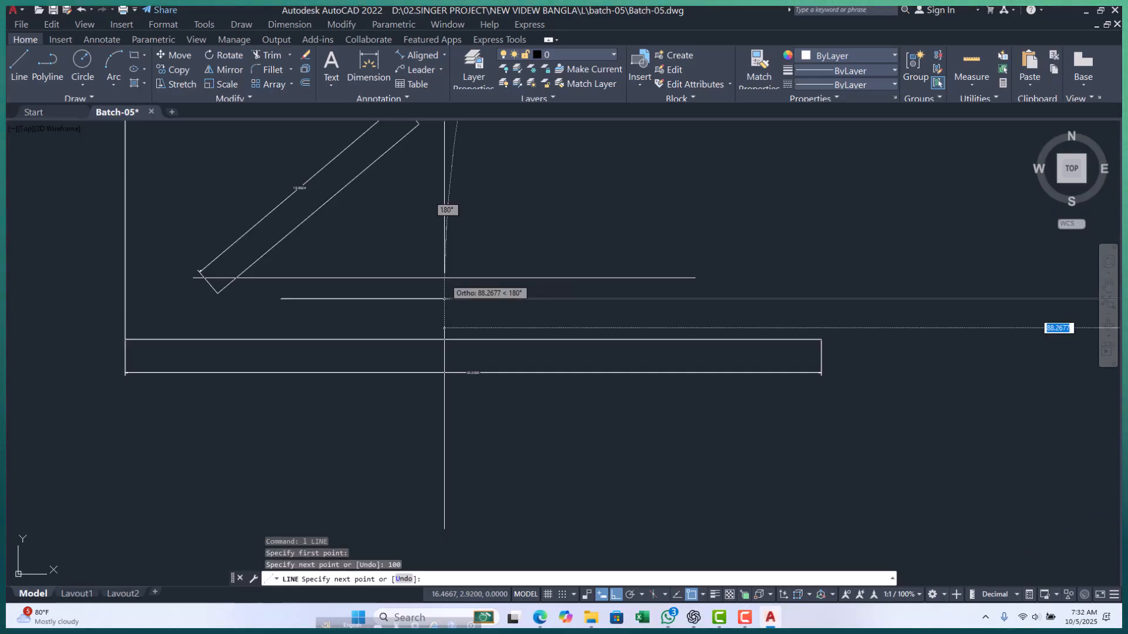
# - Continue from the 100-unit line's right end with a segment about 88 units long at a 45° angle
pyautogui.scroll(-5, 445, 299)
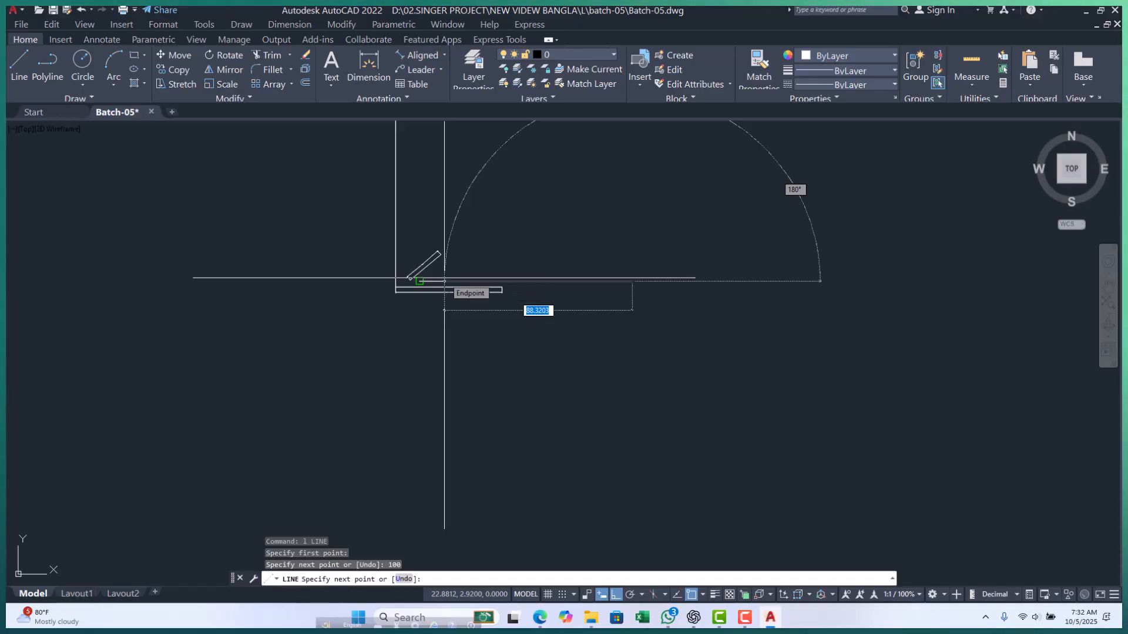
pyautogui.press('Tab')
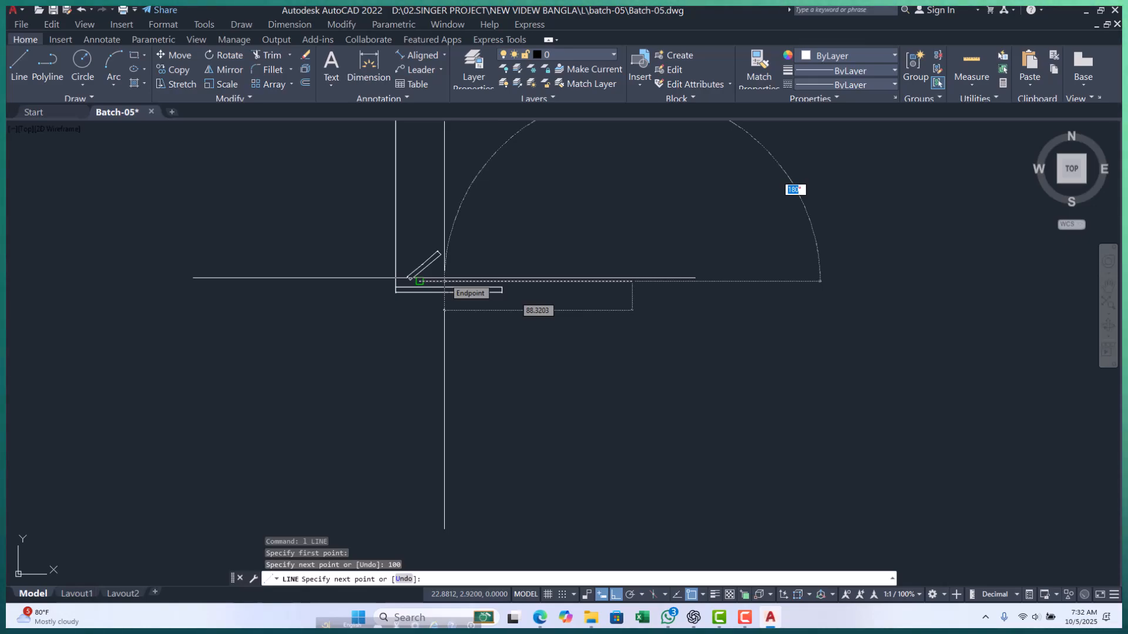
pyautogui.write('45')
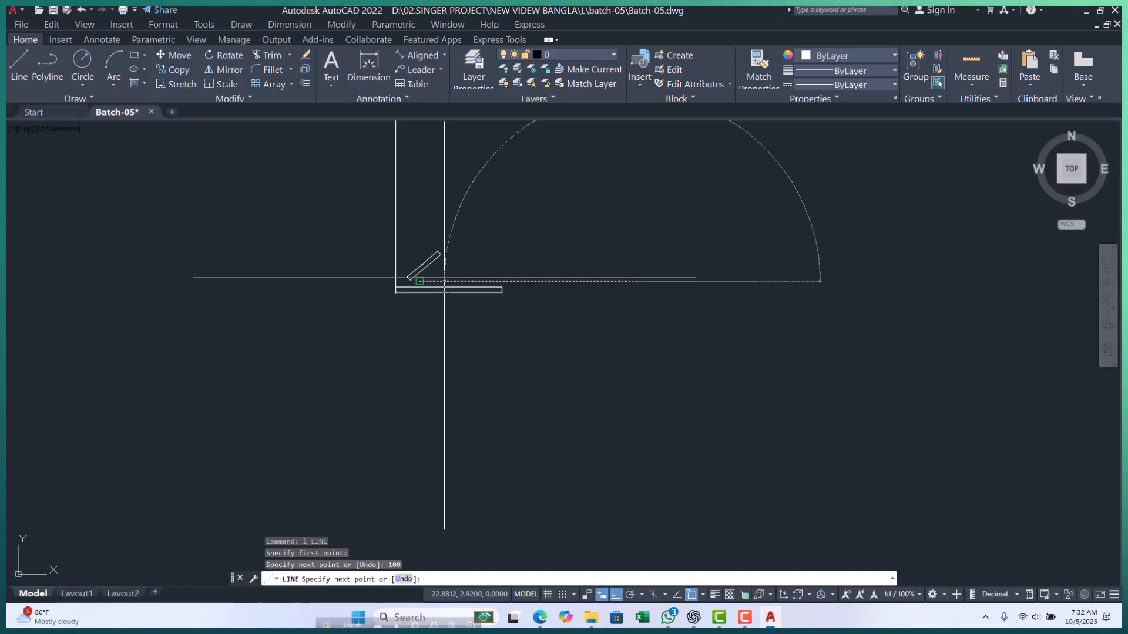
pyautogui.press('Return')
pyautogui.scroll(-4, 424, 282)
pyautogui.scroll(4, 531, 271)
pyautogui.click(501, 270)
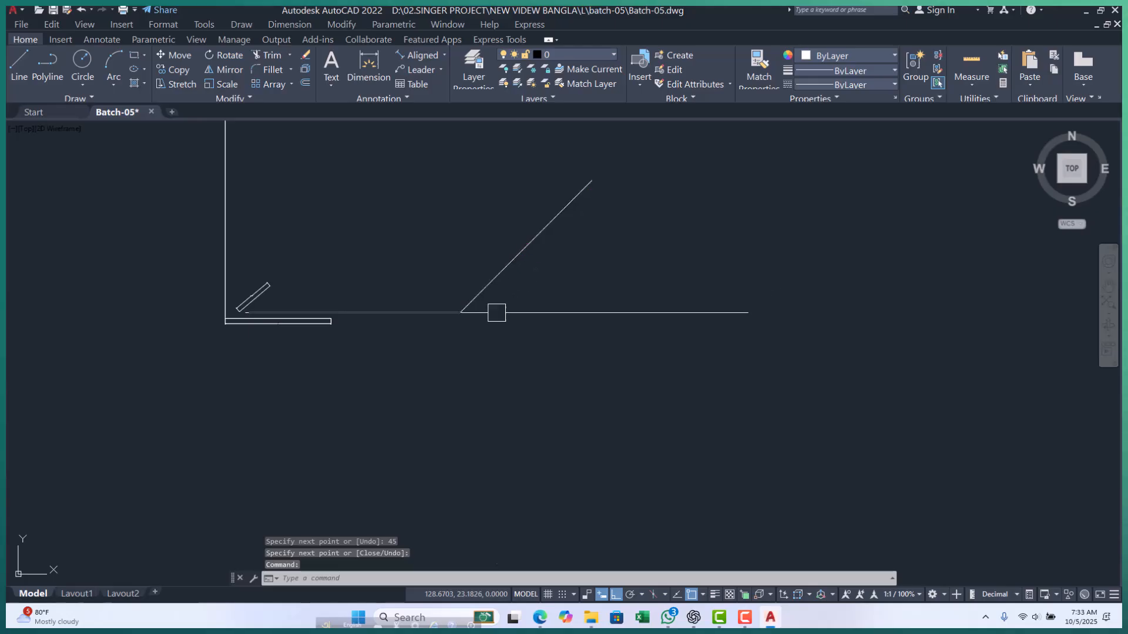
pyautogui.press('Escape')
pyautogui.press('Escape')
pyautogui.press('Escape')
pyautogui.scroll(3, 408, 332)
pyautogui.scroll(-3, 409, 330)
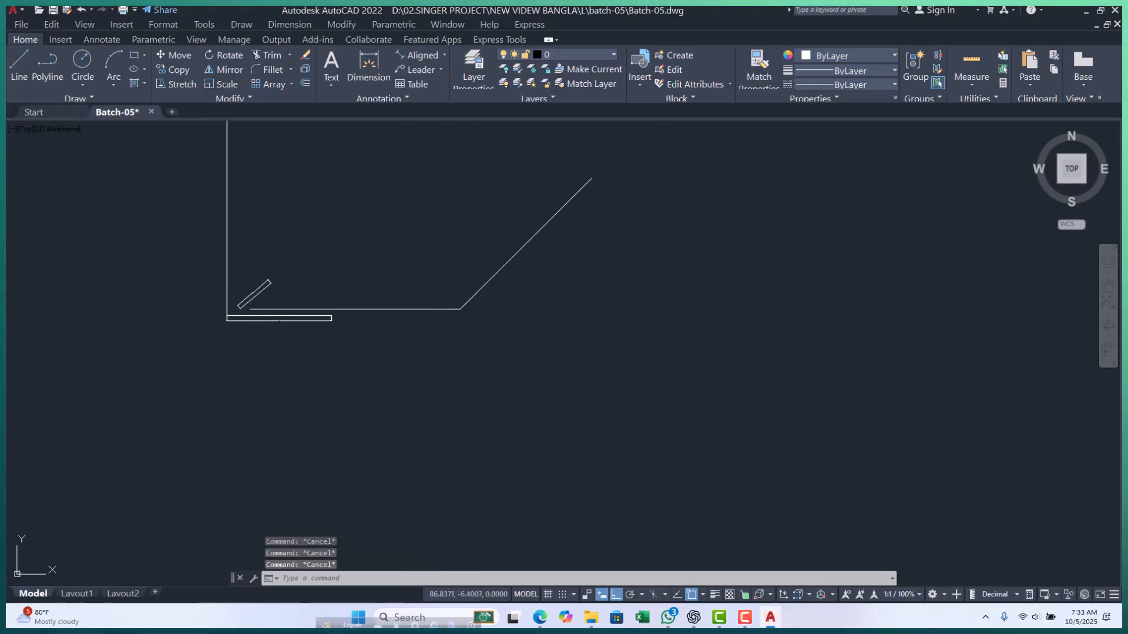
# - Try an aligned dimension between the two endpoints of the 45° segment
pyautogui.click(443, 52)
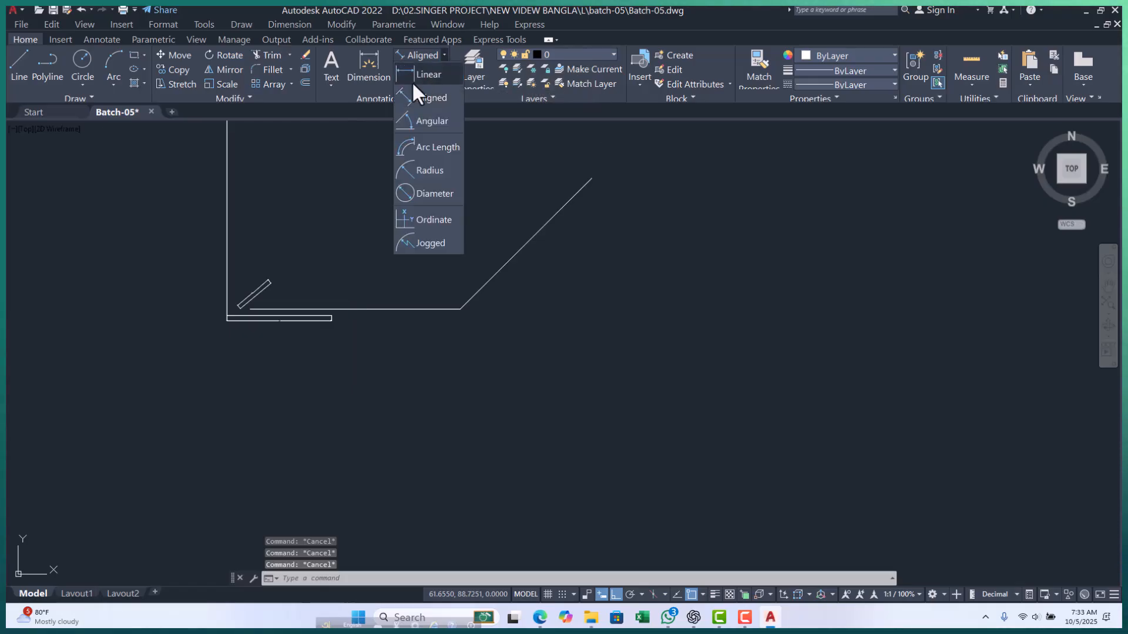
pyautogui.click(419, 78)
pyautogui.click(413, 55)
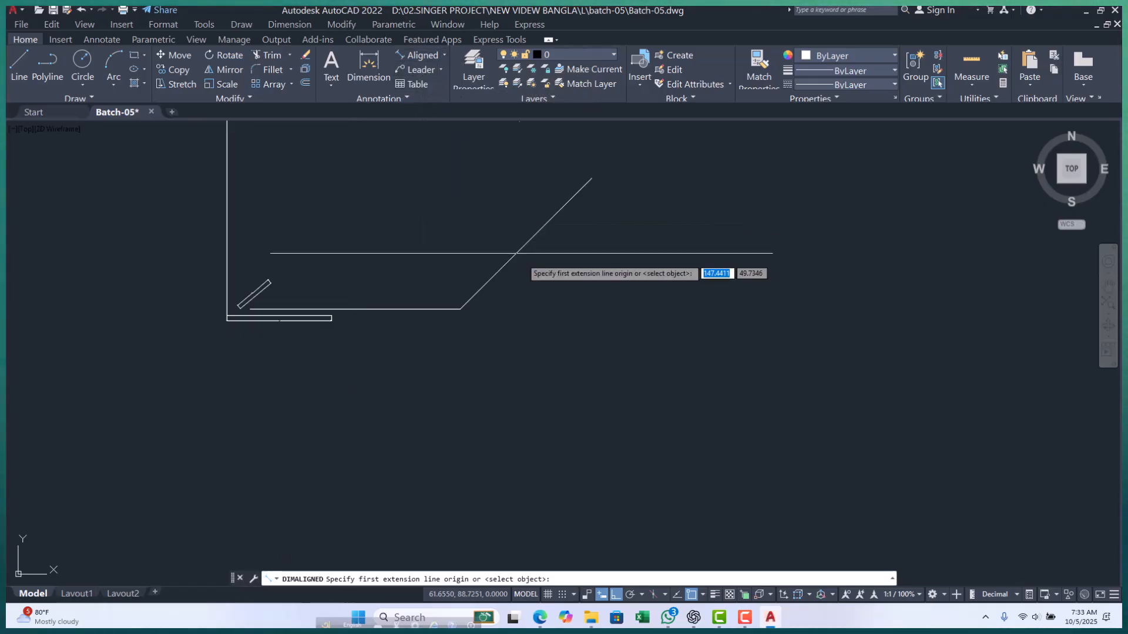
pyautogui.click(460, 309)
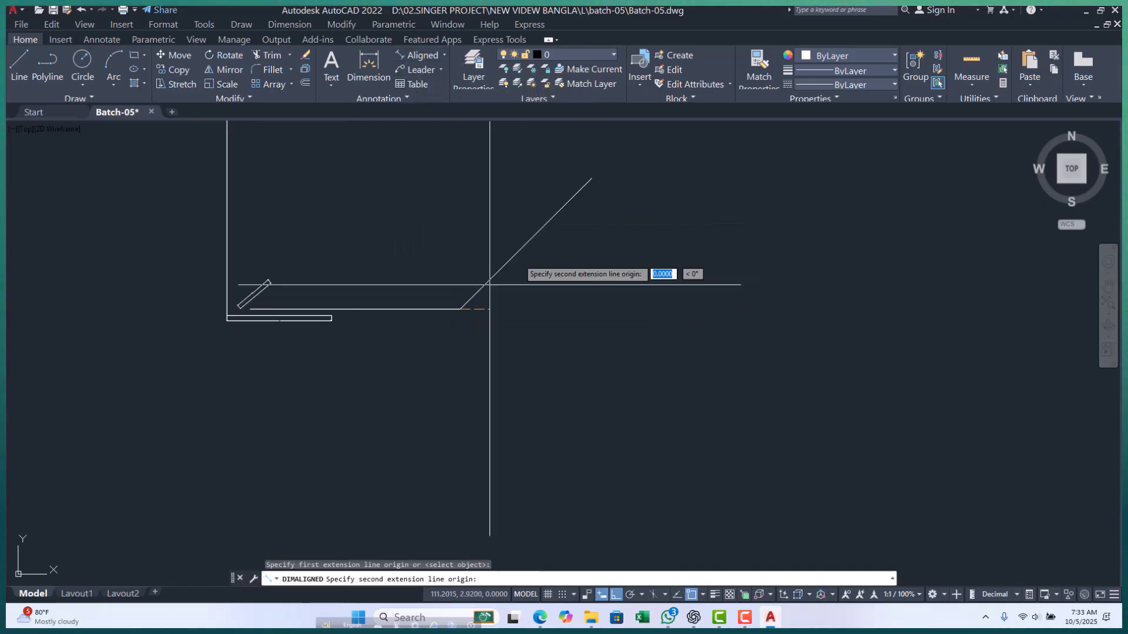
pyautogui.click(591, 179)
pyautogui.scroll(5, 558, 258)
pyautogui.scroll(3, 539, 251)
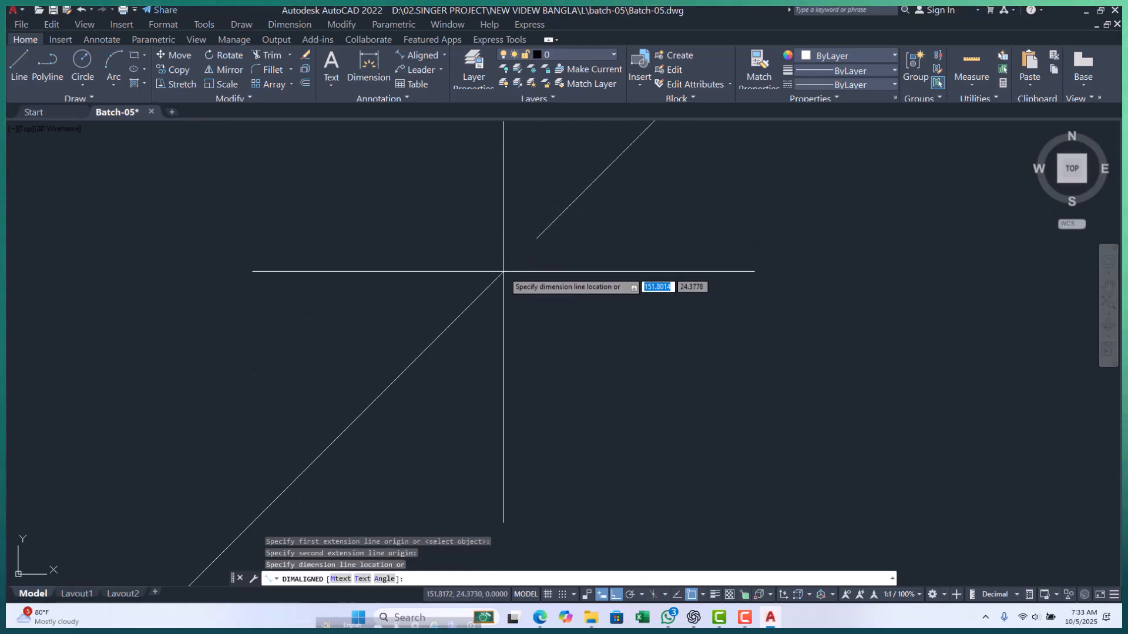
pyautogui.scroll(-6, 517, 273)
pyautogui.press('Escape')
pyautogui.press('Escape')
pyautogui.press('Escape')
# - Erase the 100-unit horizontal line and the 45° segment attached to it
pyautogui.scroll(-3, 352, 329)
pyautogui.moveTo(348, 224); pyautogui.dragTo(290, 351)
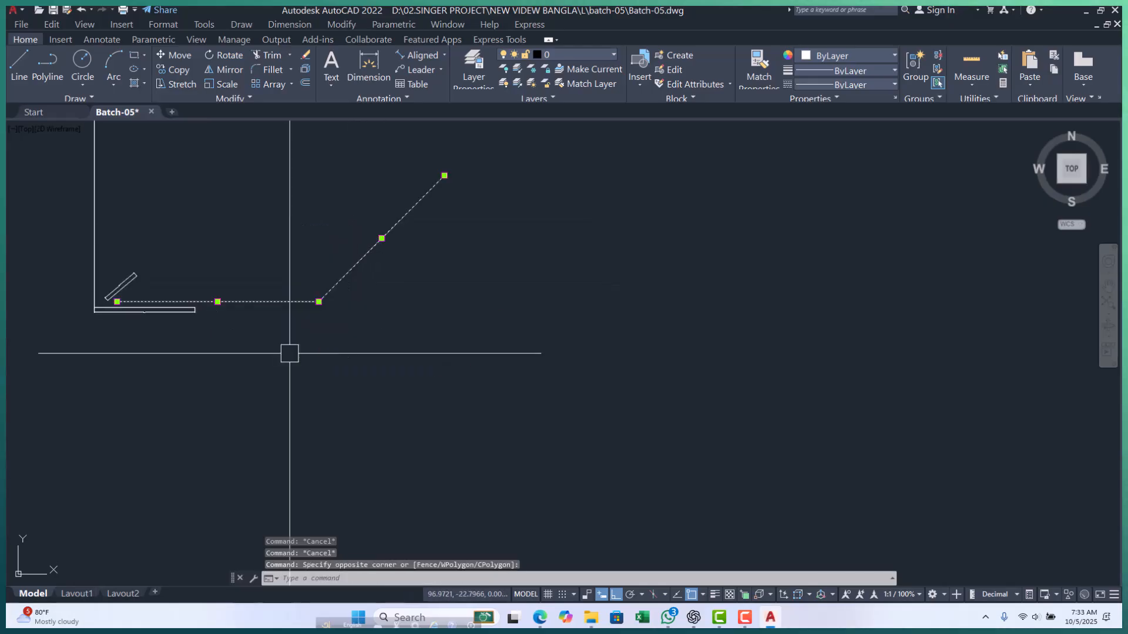
pyautogui.write('e')
pyautogui.press('Return')
pyautogui.scroll(2, 144, 290)
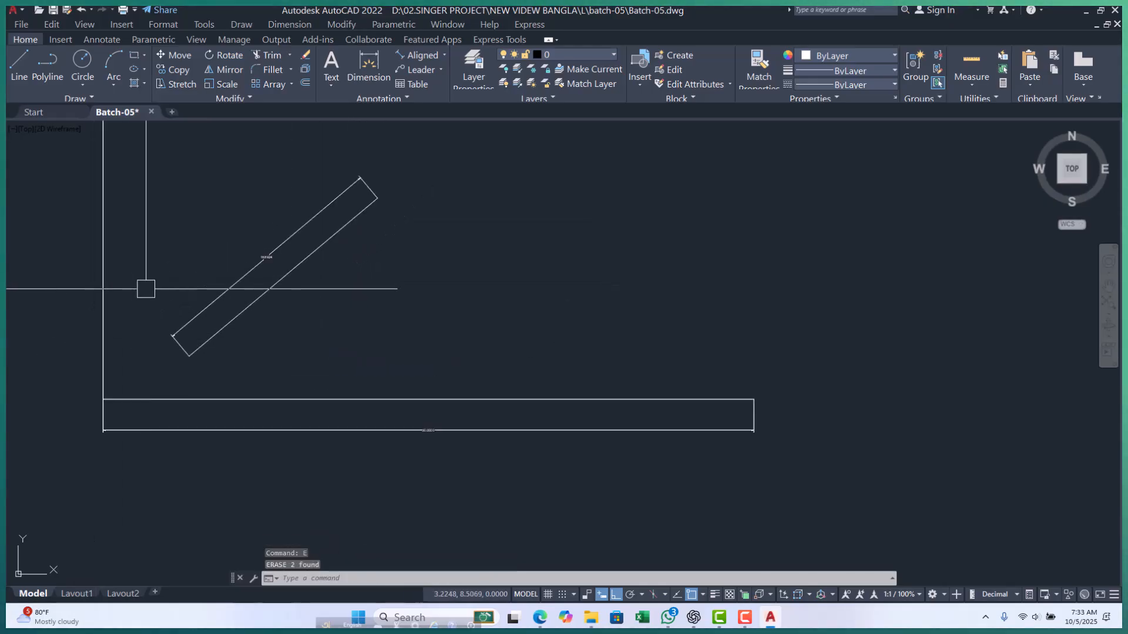
# - Erase the short diagonal line inside the corner together with its aligned dimension
pyautogui.moveTo(277, 164); pyautogui.dragTo(253, 296)
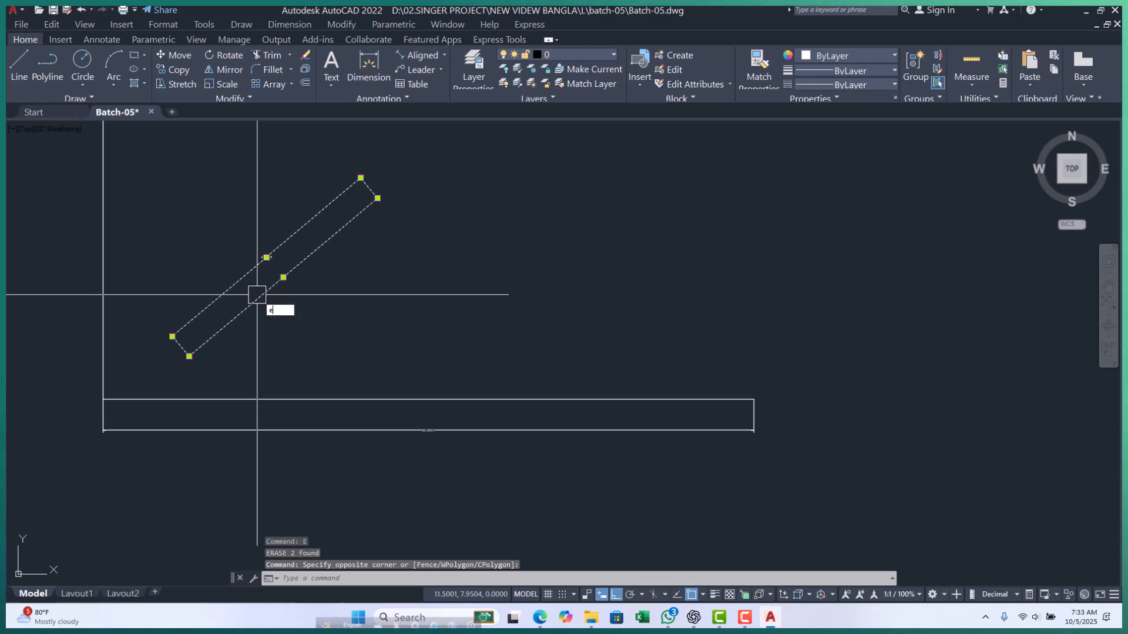
pyautogui.press('Return')
pyautogui.scroll(-2, 278, 279)
pyautogui.press('Escape')
pyautogui.press('Escape')
pyautogui.scroll(1, 246, 296)
pyautogui.moveTo(251, 297); pyautogui.dragTo(239, 317, button='middle')
pyautogui.press('Escape')
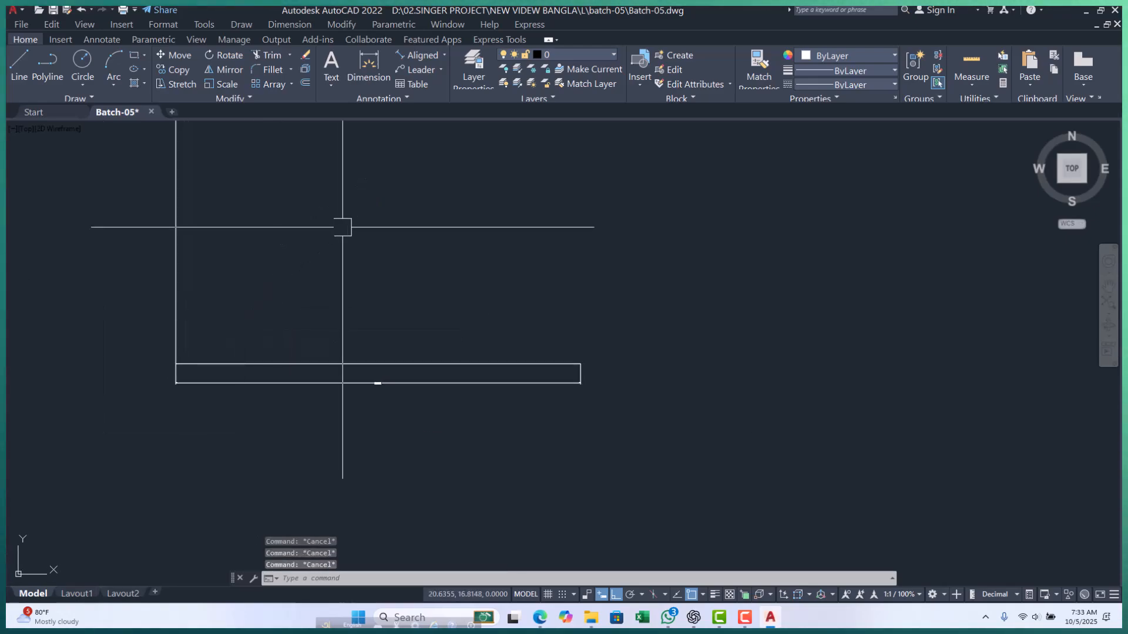
# - Draw a line 100 units long at 45°, starting inside the corner just above the horizontal line
pyautogui.write('l')
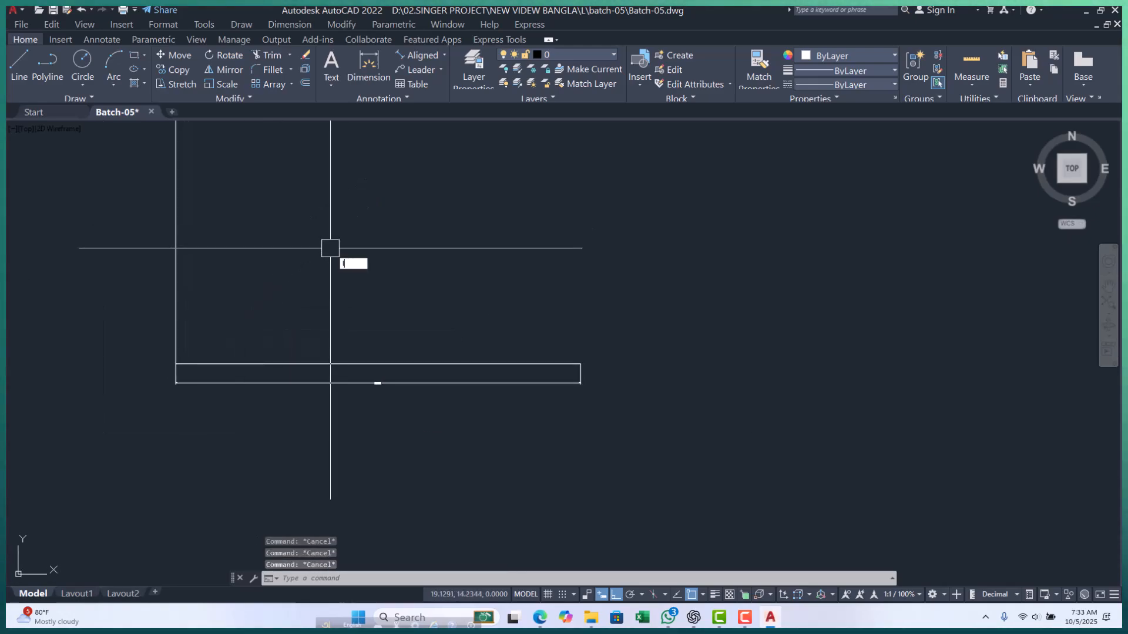
pyautogui.press('Return')
pyautogui.click(222, 313)
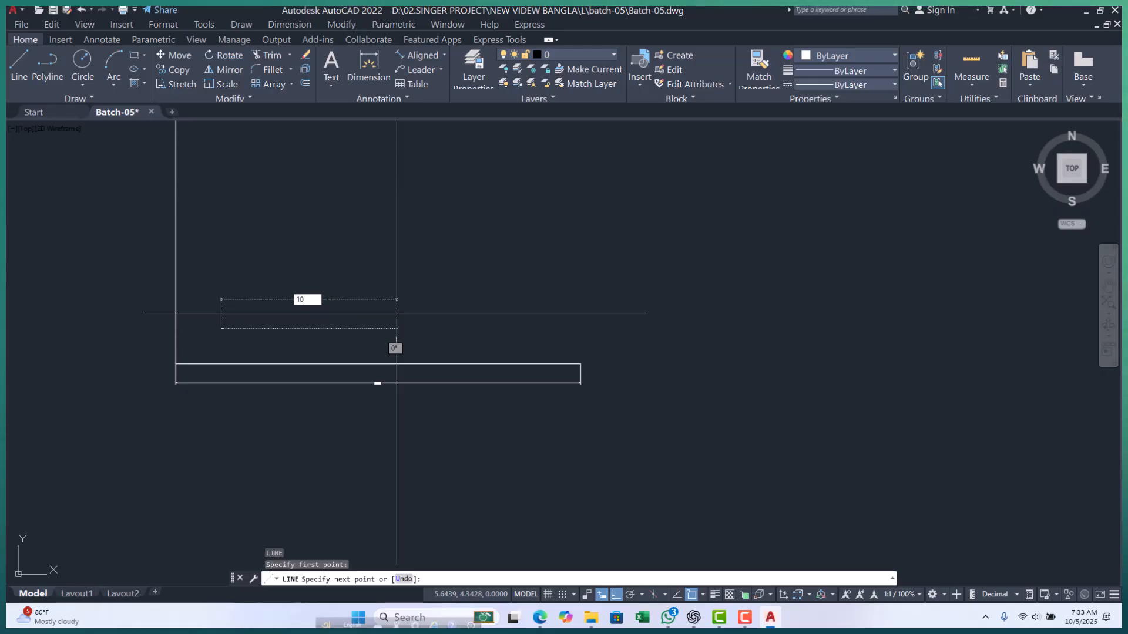
pyautogui.write('100')
pyautogui.press('Tab')
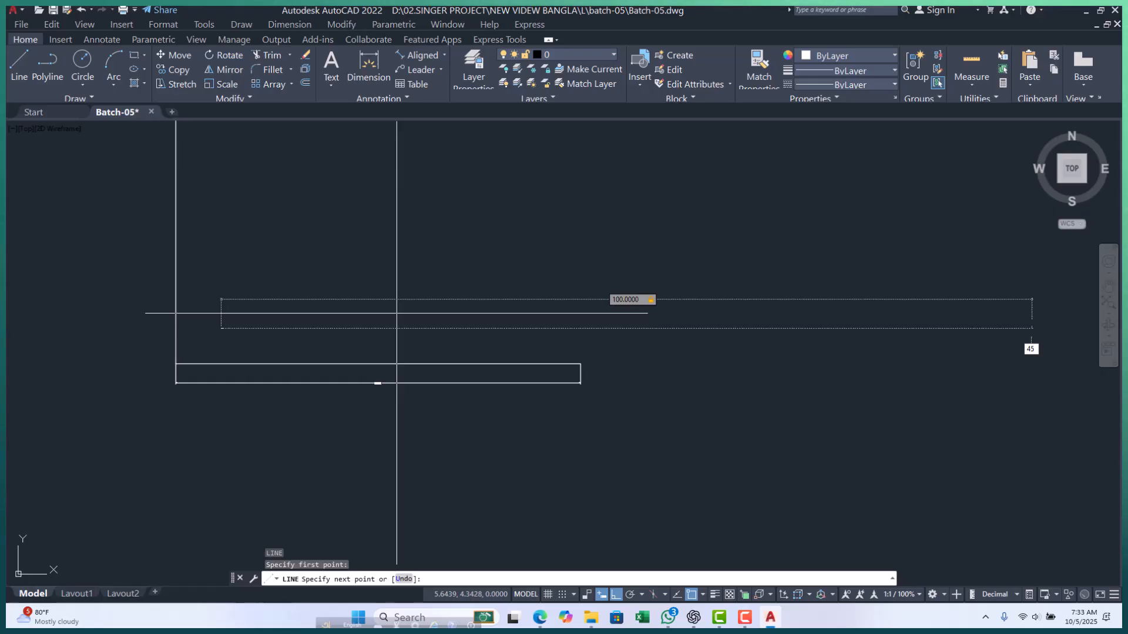
pyautogui.write('45')
pyautogui.press('Return')
pyautogui.press('Escape')
pyautogui.press('Escape')
pyautogui.press('Escape')
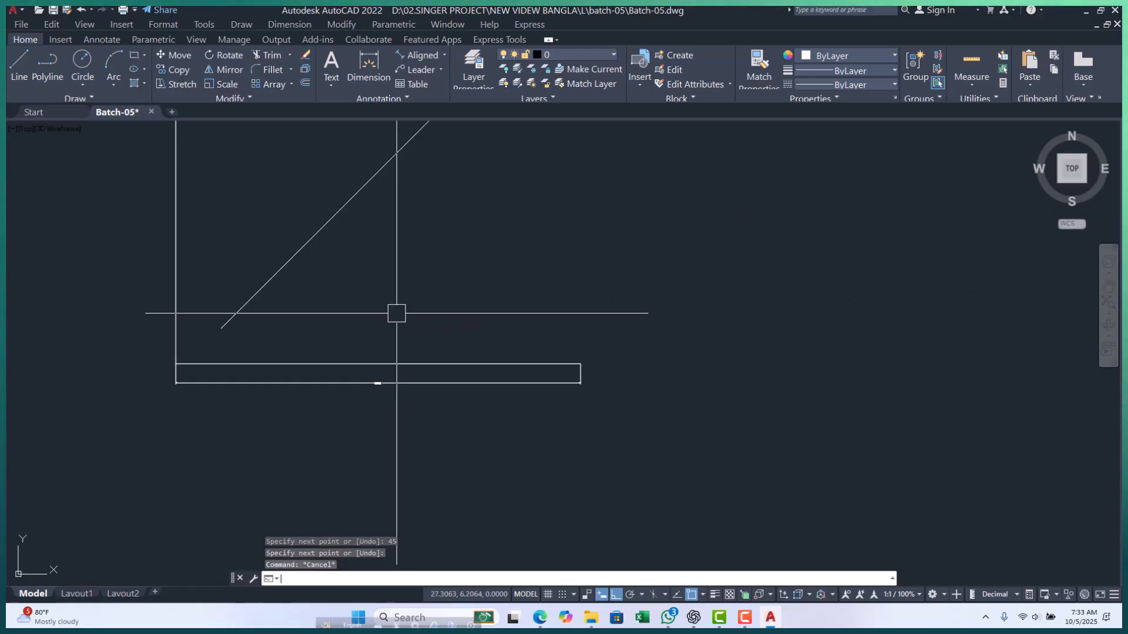
# - Examine the new 45° line near the corner and review the available dimension types
pyautogui.scroll(-6, 322, 418)
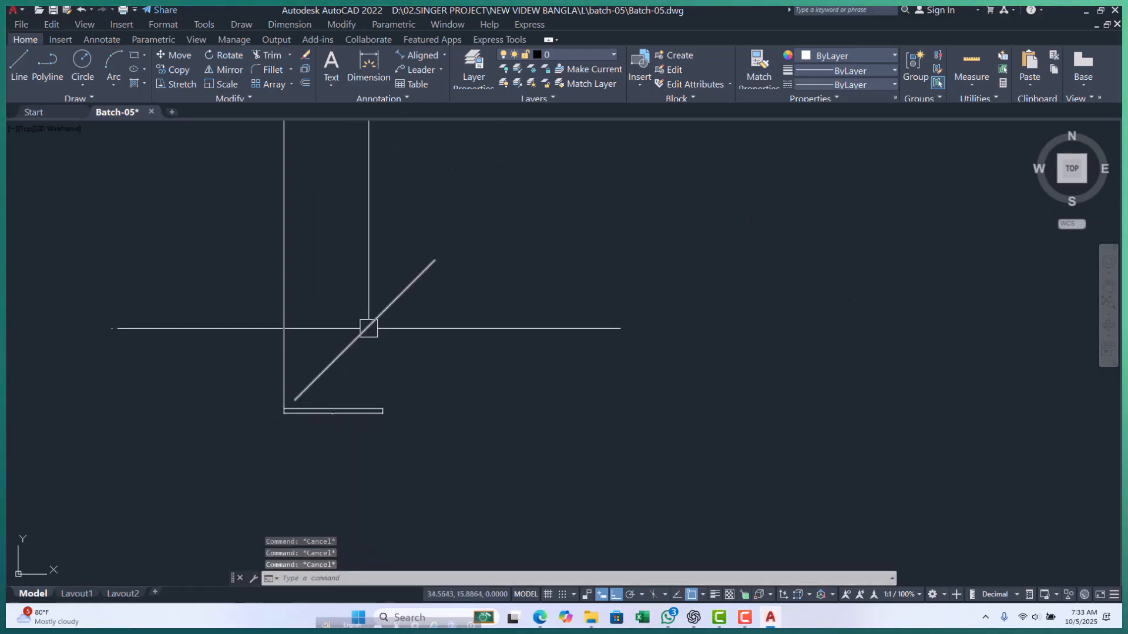
pyautogui.scroll(1, 411, 329)
pyautogui.scroll(3, 296, 339)
pyautogui.scroll(2, 296, 339)
pyautogui.scroll(-6, 309, 335)
pyautogui.scroll(2, 440, 189)
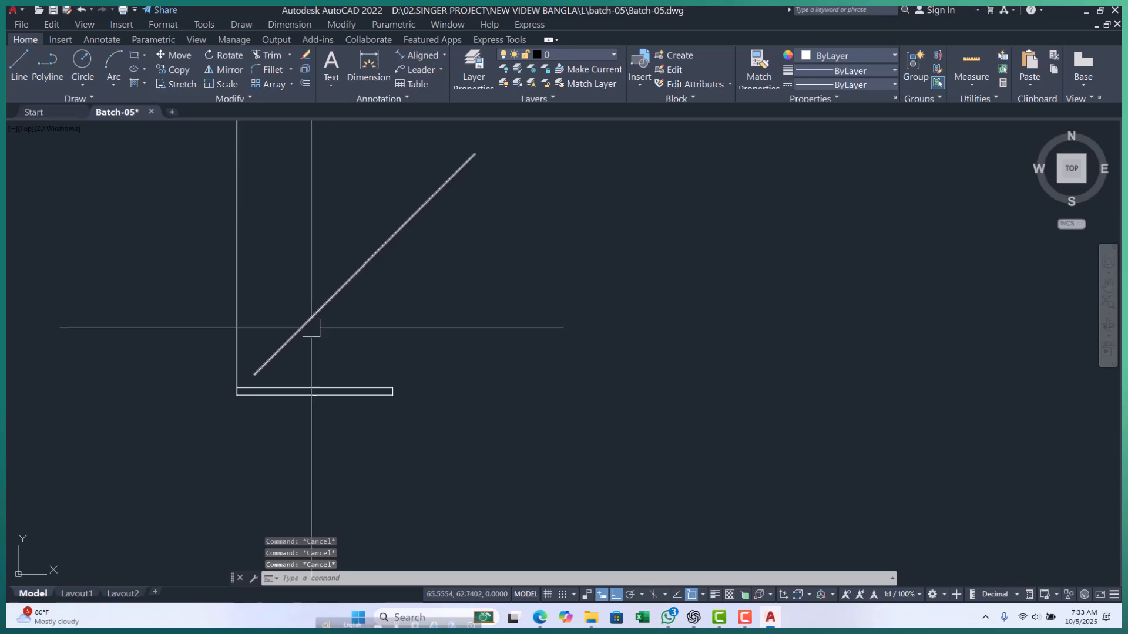
pyautogui.click(443, 54)
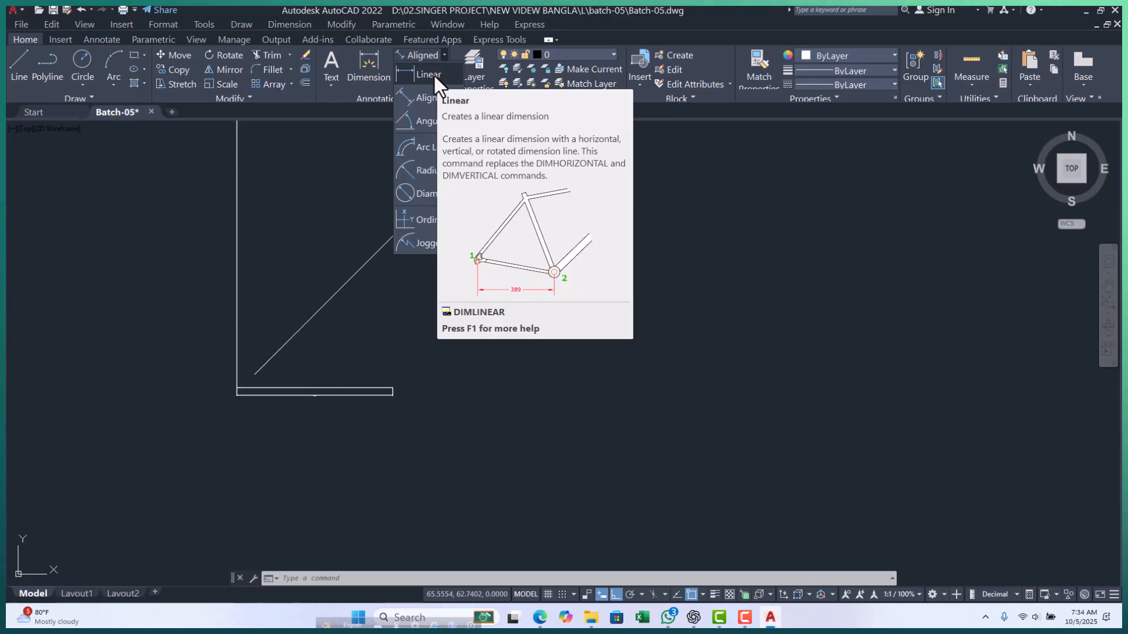
pyautogui.press('Escape')
pyautogui.press('Escape')
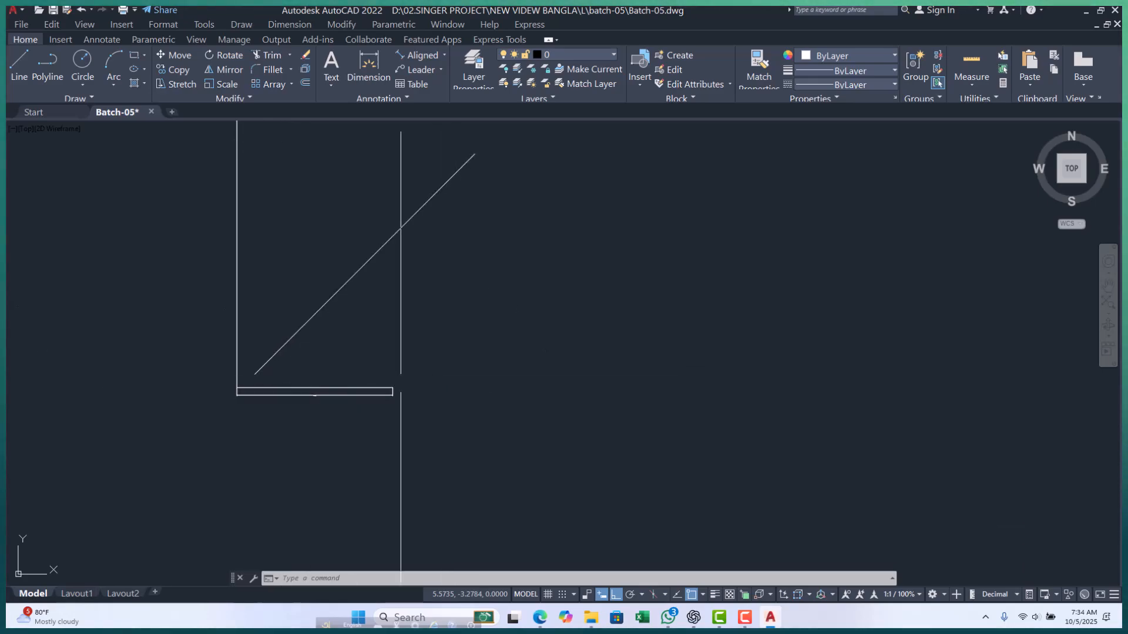
# - Add an aligned dimension between the two endpoints of the 45° line, placed on its upper-left side
pyautogui.click(422, 55)
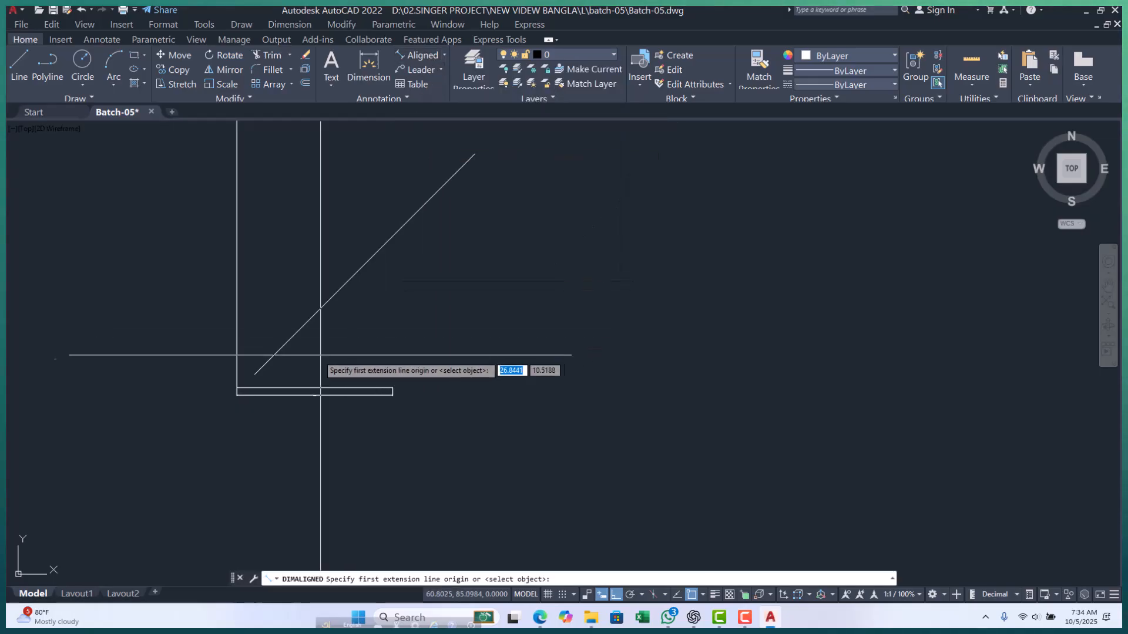
pyautogui.click(254, 374)
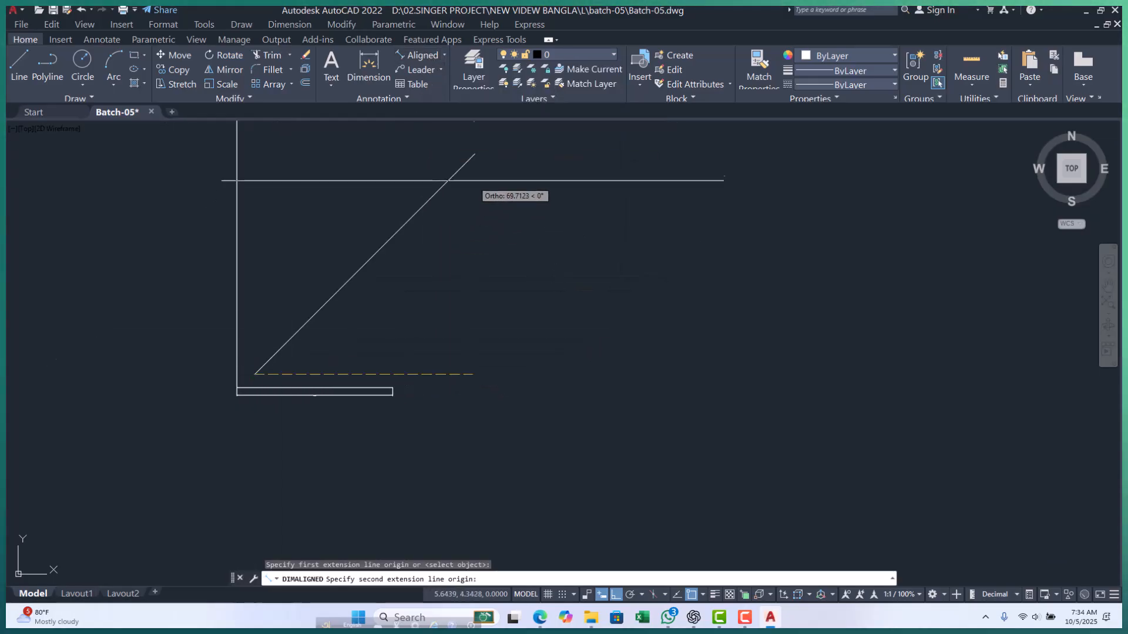
pyautogui.click(475, 154)
pyautogui.scroll(5, 355, 249)
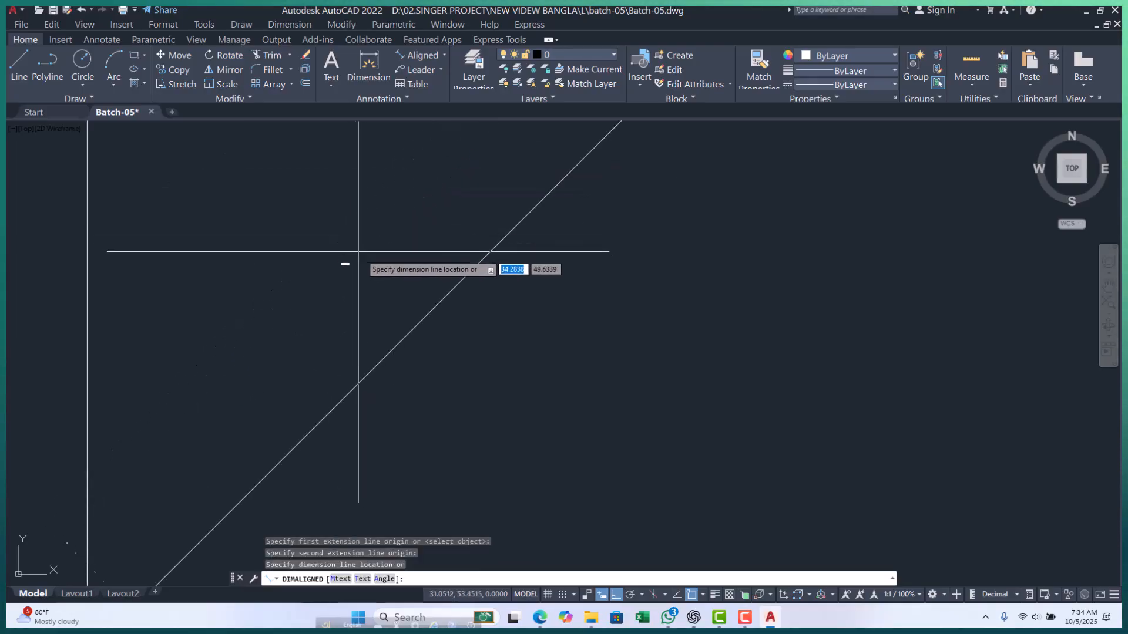
pyautogui.click(357, 281)
# - Examine the text of the aligned dimension up close and how the dimension sits along the 45° line
pyautogui.scroll(7, 357, 281)
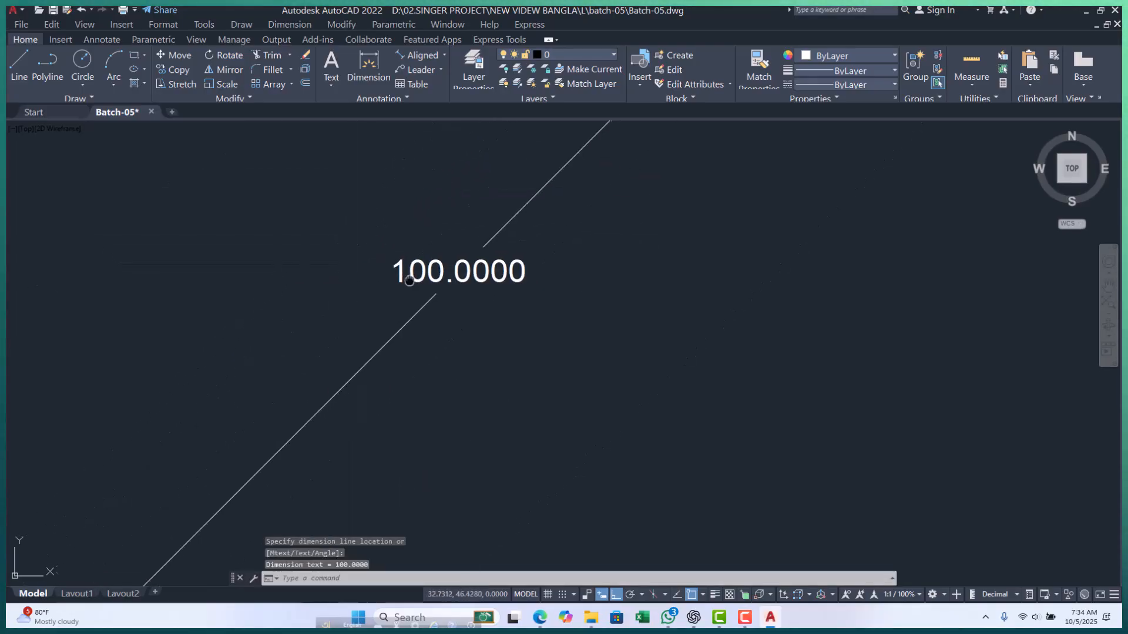
pyautogui.scroll(3, 348, 322)
pyautogui.scroll(-10, 324, 319)
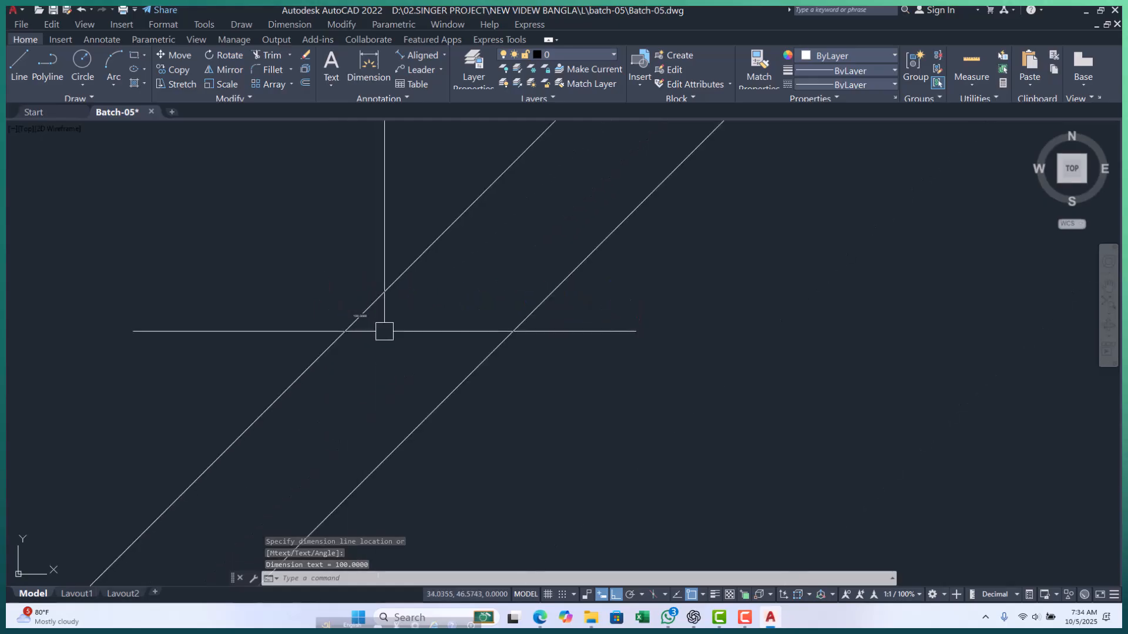
pyautogui.moveTo(286, 248); pyautogui.dragTo(262, 307, button='middle')
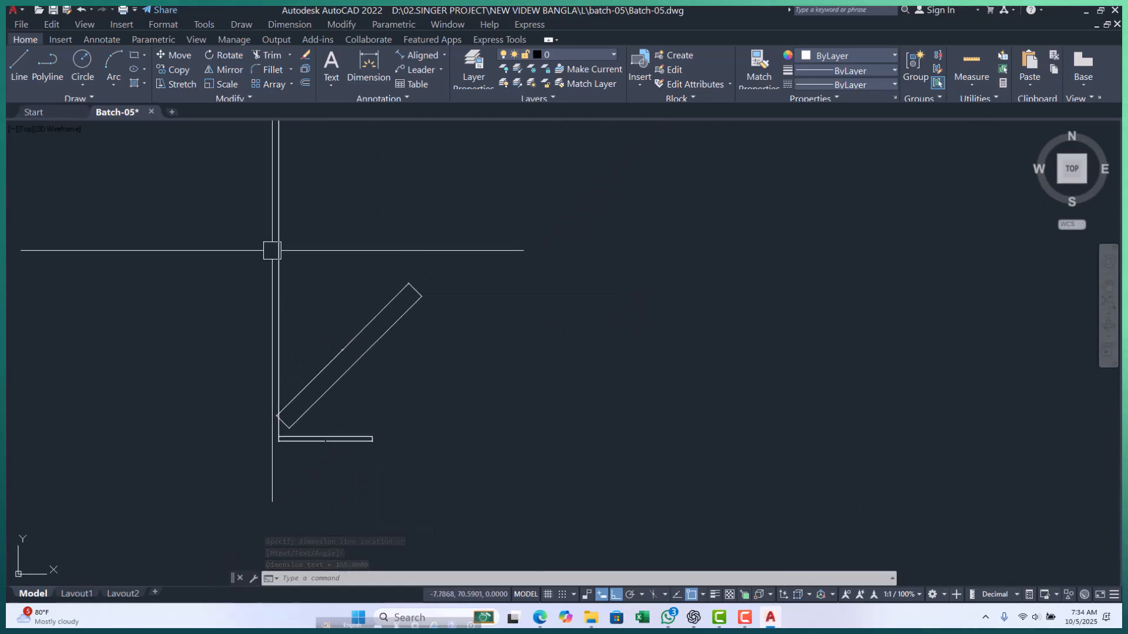
pyautogui.scroll(4, 318, 376)
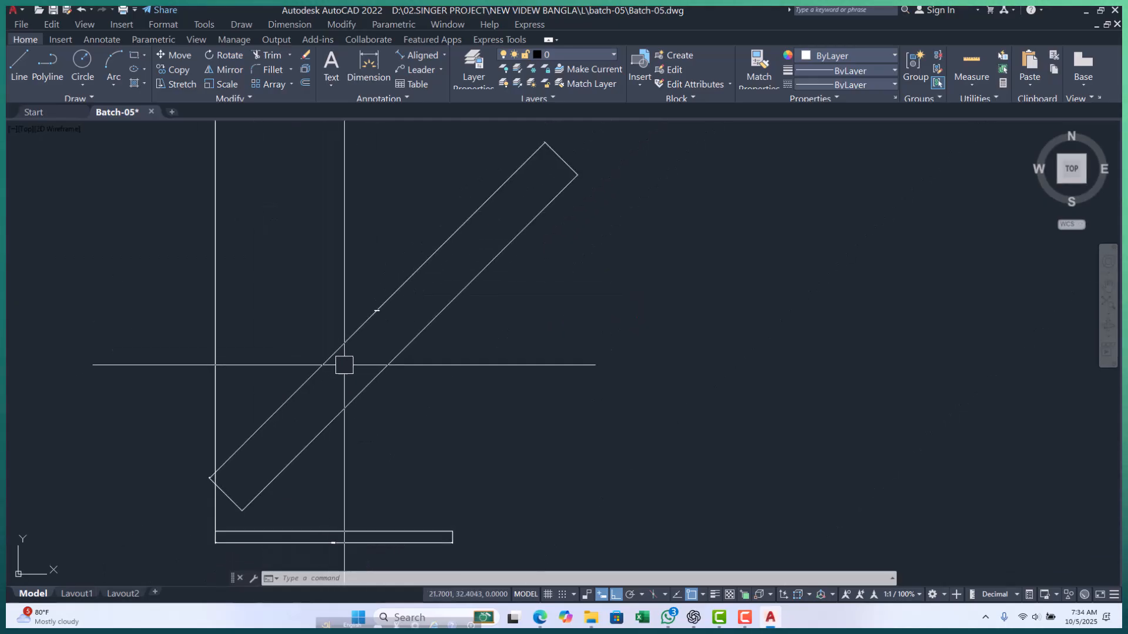
pyautogui.scroll(5, 346, 349)
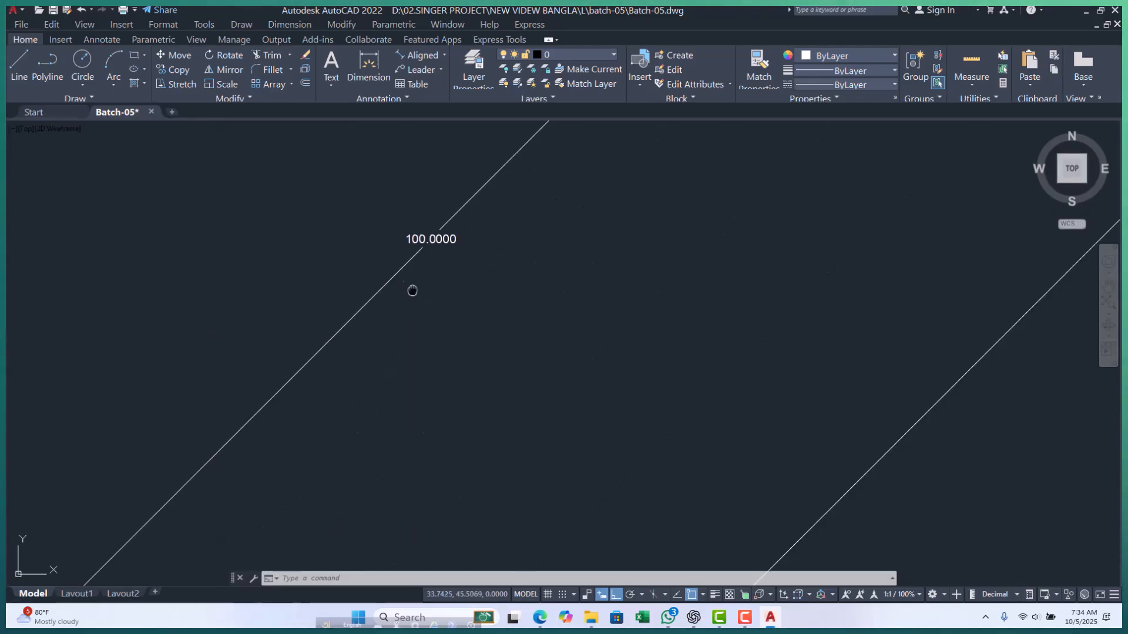
pyautogui.scroll(-5, 387, 328)
pyautogui.scroll(7, 365, 352)
pyautogui.scroll(8, 411, 288)
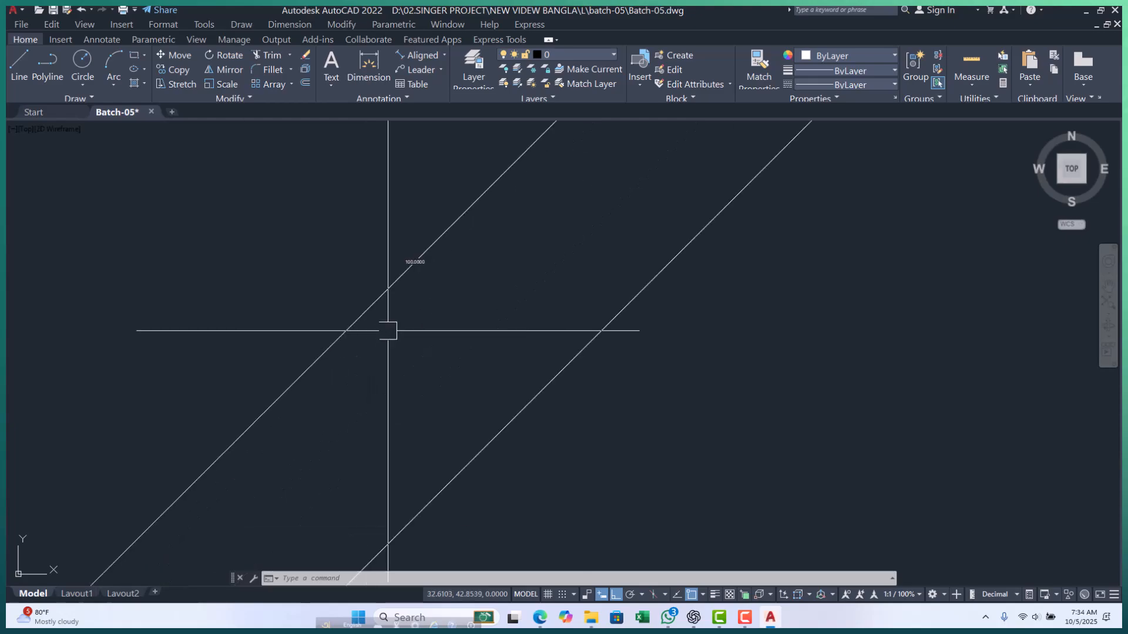
pyautogui.scroll(-8, 381, 287)
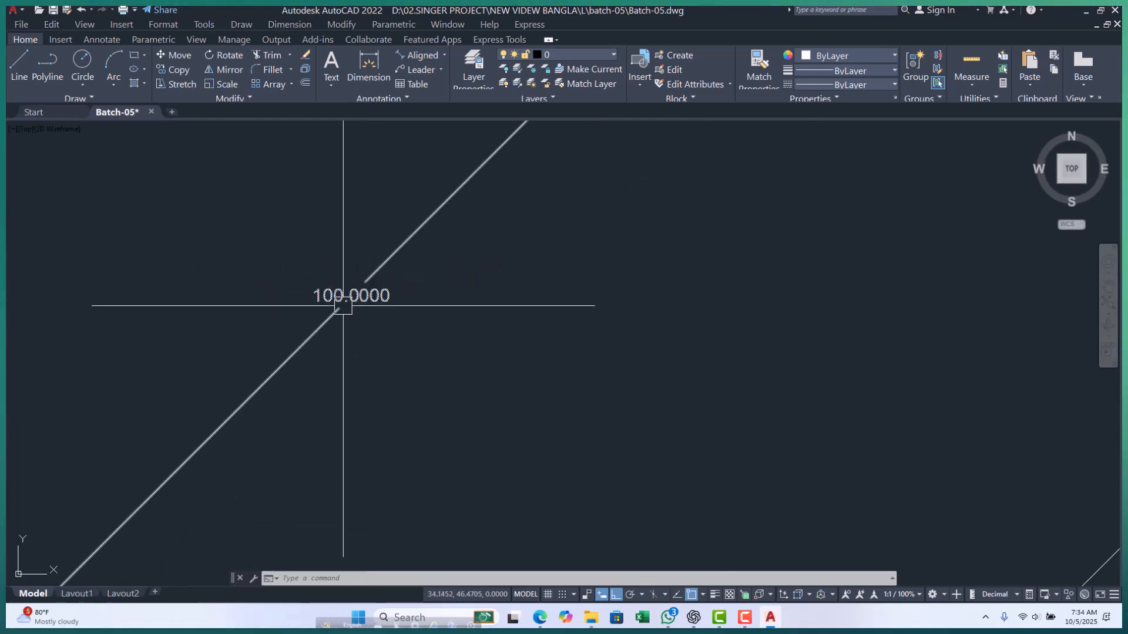
pyautogui.scroll(6, 365, 300)
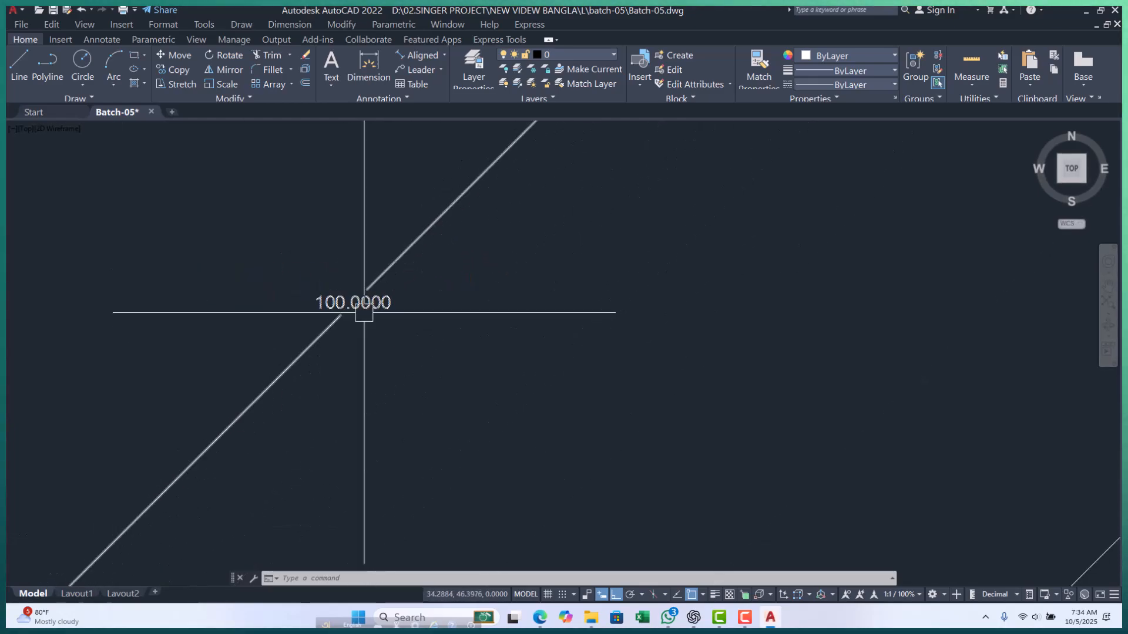
pyautogui.scroll(-3, 281, 242)
pyautogui.scroll(4, 282, 241)
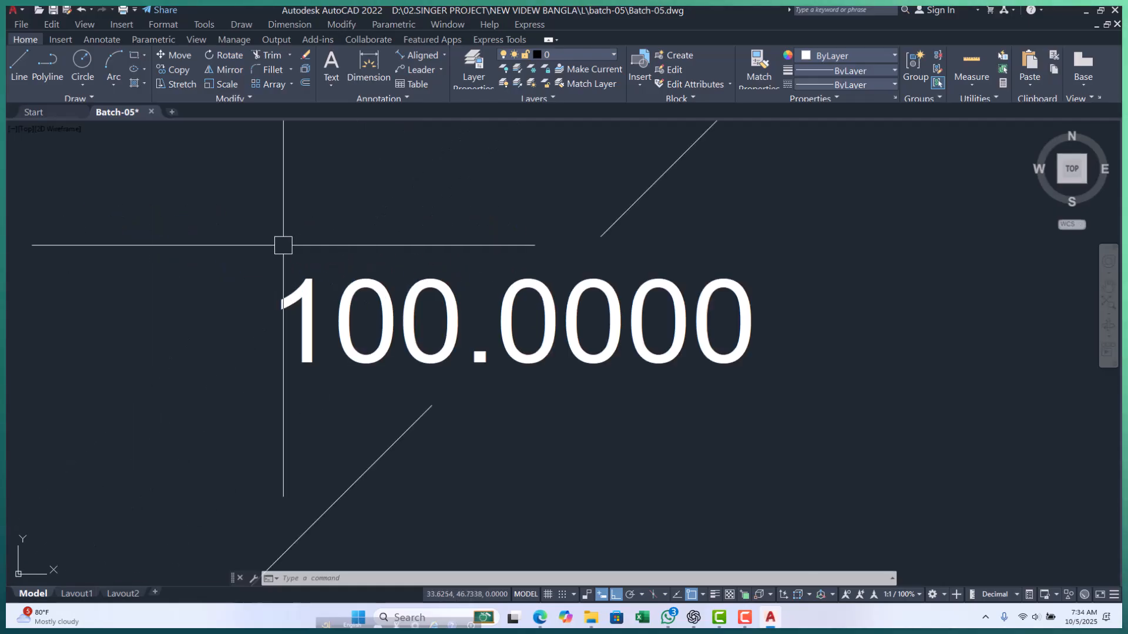
pyautogui.scroll(-4, 334, 251)
pyautogui.scroll(6, 390, 290)
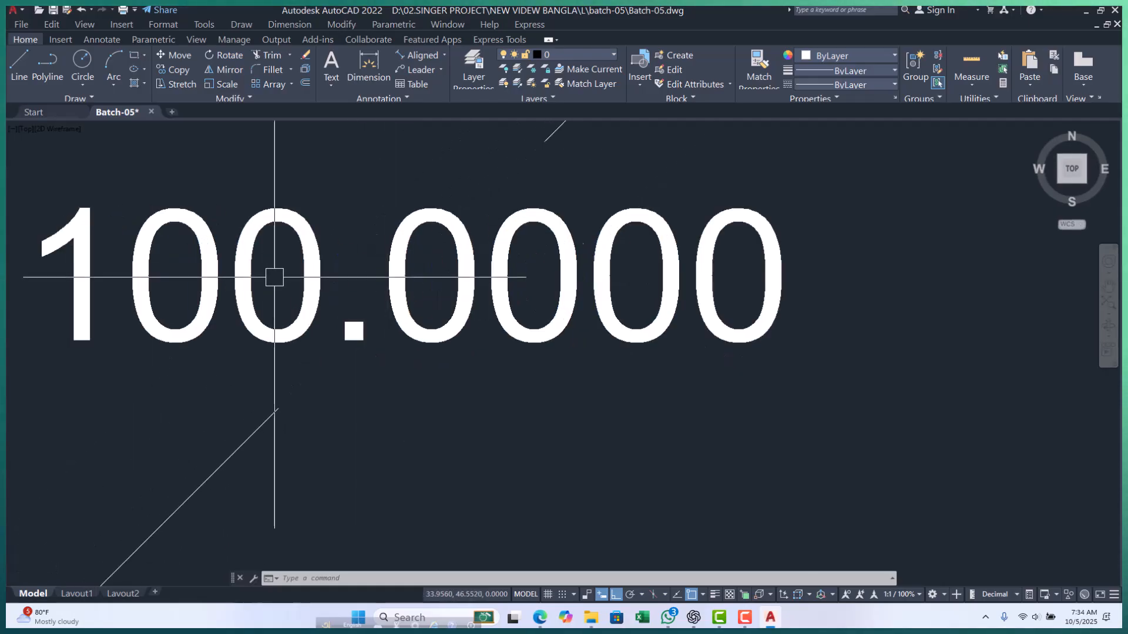
pyautogui.scroll(-5, 312, 272)
pyautogui.scroll(6, 320, 276)
pyautogui.moveTo(256, 299); pyautogui.dragTo(245, 377, button='middle')
pyautogui.moveTo(305, 344); pyautogui.dragTo(274, 380, button='middle')
pyautogui.scroll(-6, 275, 380)
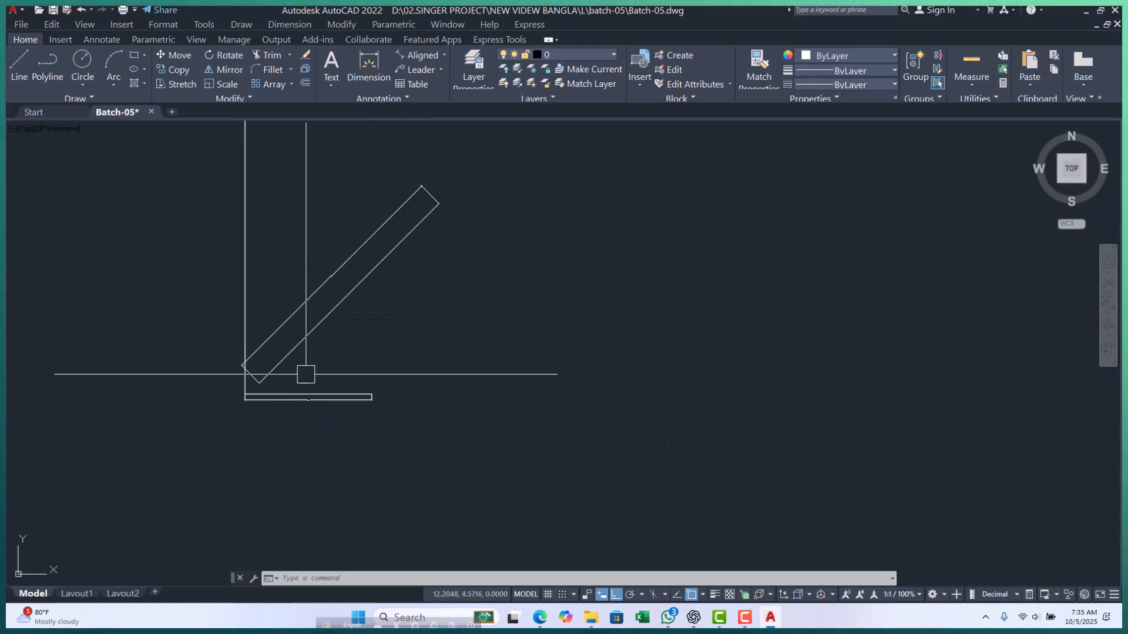
pyautogui.scroll(4, 273, 376)
pyautogui.scroll(-4, 277, 360)
pyautogui.scroll(4, 277, 360)
pyautogui.scroll(-4, 286, 359)
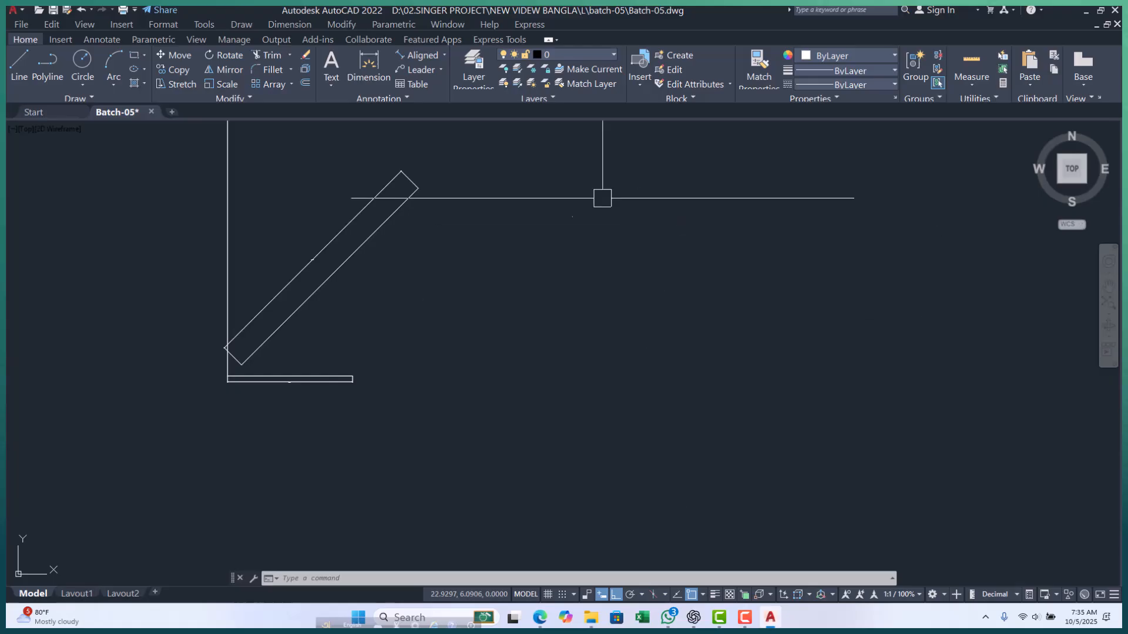
# - Draw a horizontal polyline from the lower endpoint of the 45° line, extending right beyond the dimensioned horizontal line below
pyautogui.scroll(5, 251, 364)
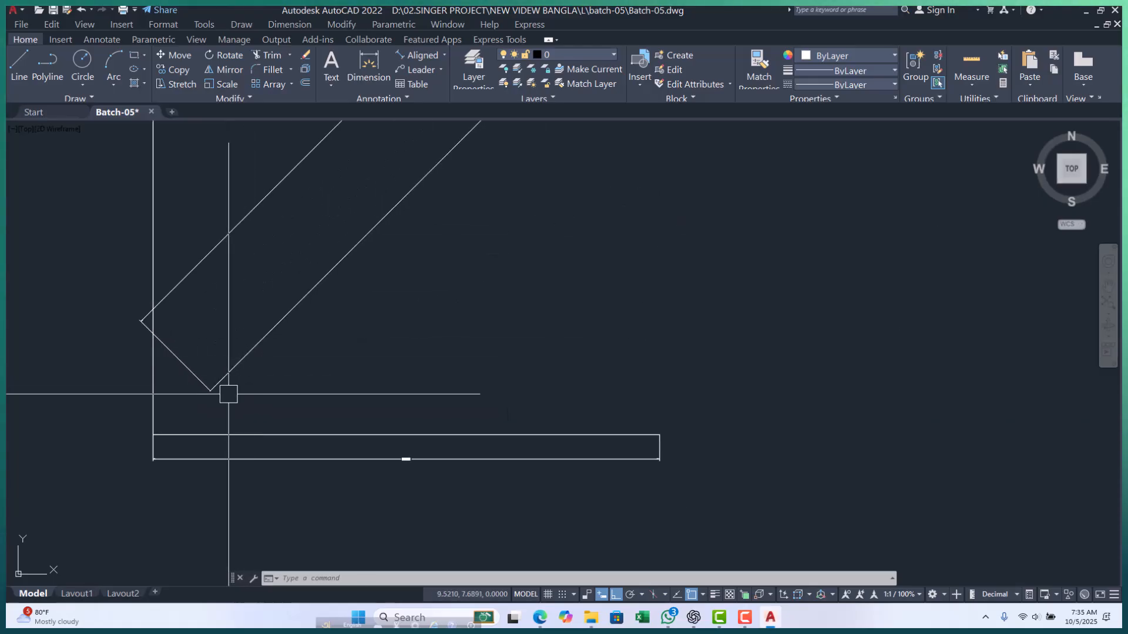
pyautogui.write('pl')
pyautogui.press('Return')
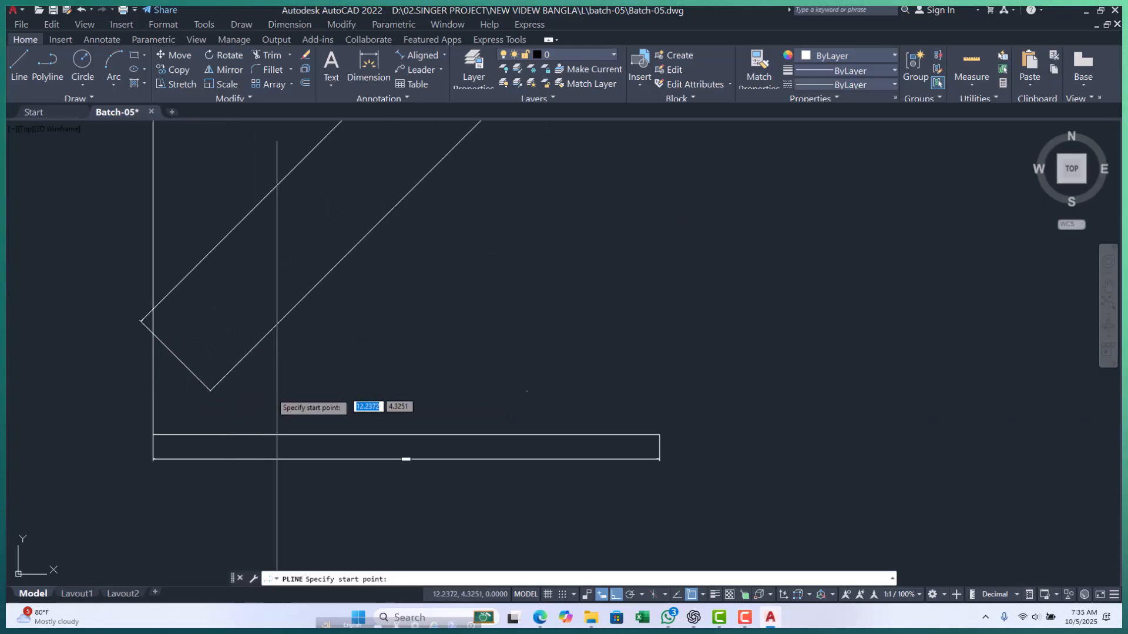
pyautogui.click(210, 391)
pyautogui.scroll(-5, 209, 391)
pyautogui.click(645, 440)
pyautogui.press('Escape')
pyautogui.scroll(3, 212, 383)
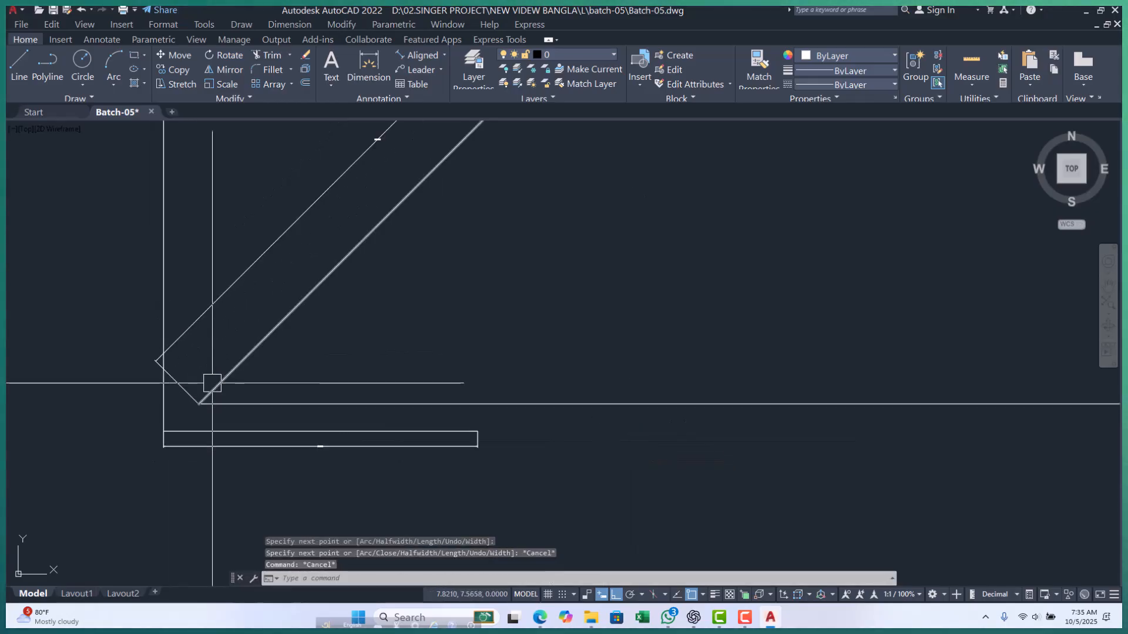
pyautogui.click(276, 319)
pyautogui.click(317, 403)
pyautogui.press('Escape')
pyautogui.press('Escape')
pyautogui.press('Escape')
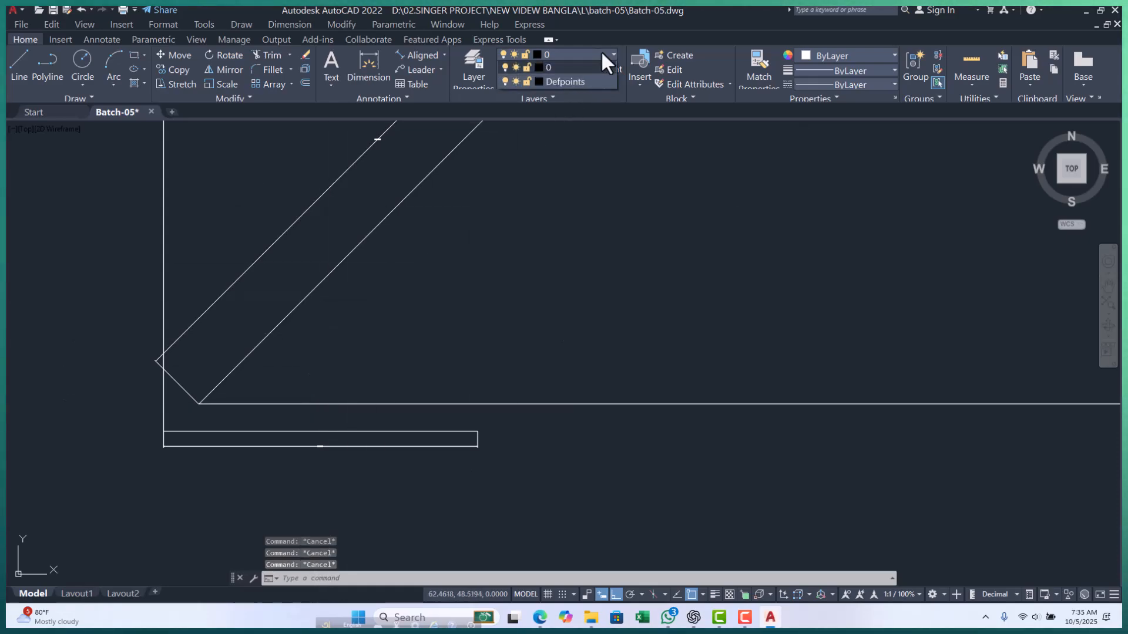
# - Add an angular dimension between the inclined line and the horizontal polyline, placing its arc close to their shared vertex
pyautogui.click(443, 54)
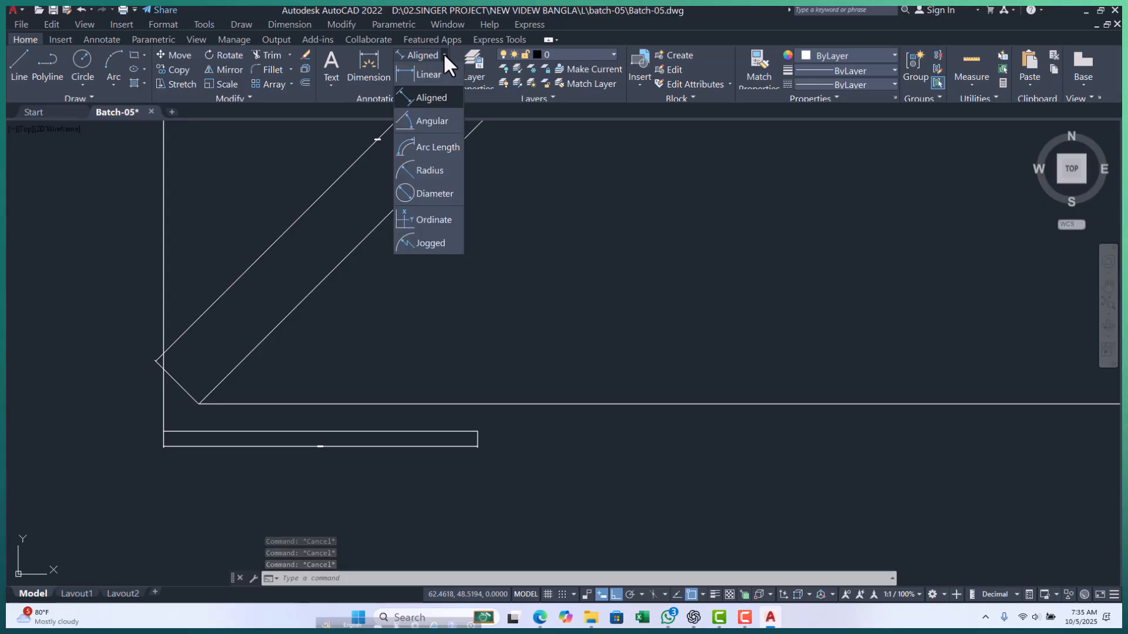
pyautogui.click(428, 124)
pyautogui.scroll(2, 194, 439)
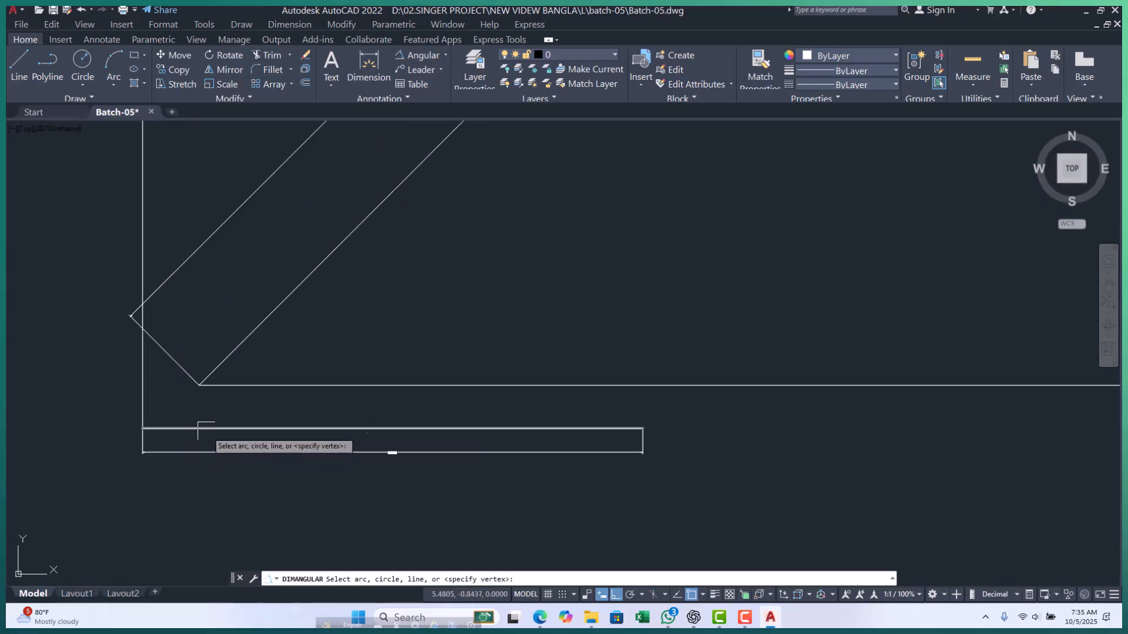
pyautogui.click(261, 322)
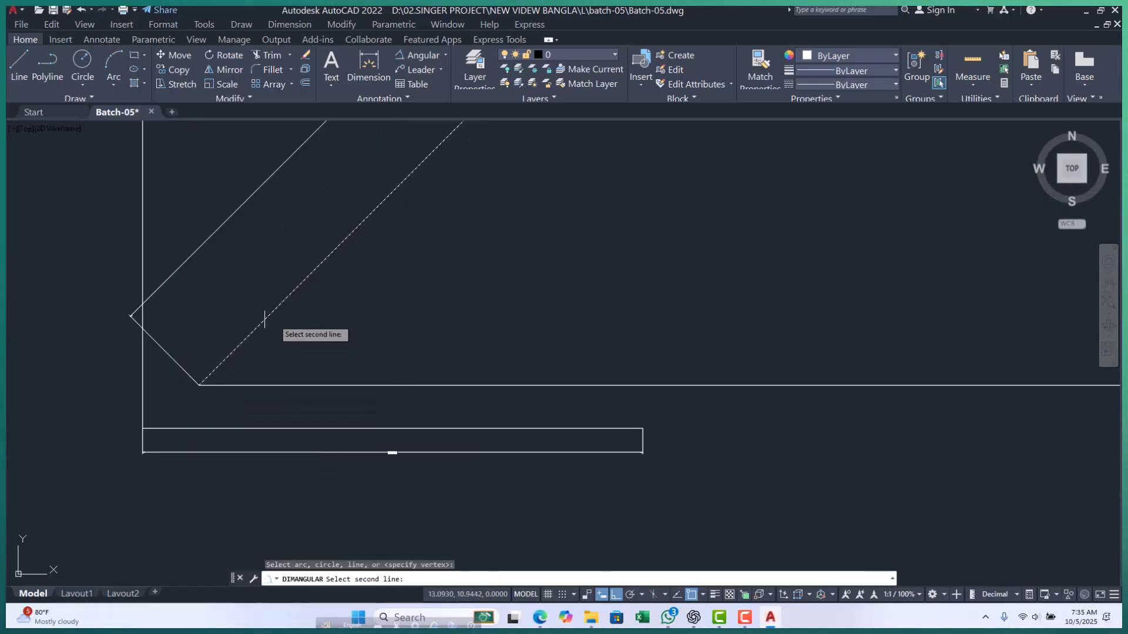
pyautogui.click(322, 385)
pyautogui.scroll(2, 327, 340)
pyautogui.scroll(4, 185, 394)
pyautogui.click(144, 407)
pyautogui.scroll(-3, 365, 335)
pyautogui.scroll(5, 238, 372)
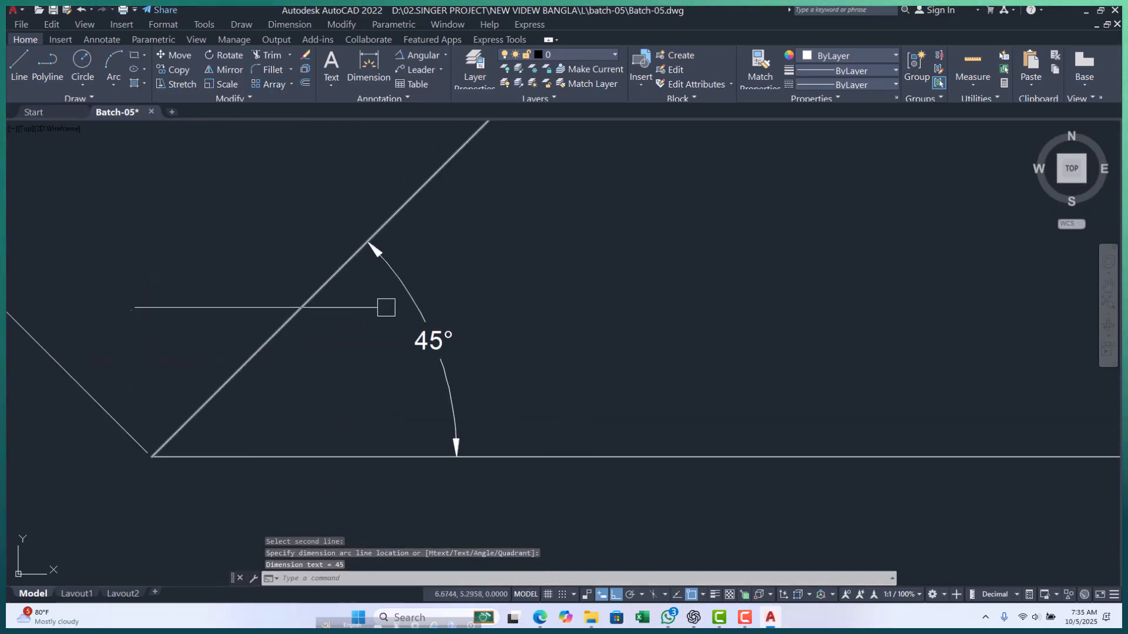
# - Examine the angular dimension at the corner together with the aligned one, and display the available dimension types
pyautogui.click(399, 290)
pyautogui.press('Escape')
pyautogui.scroll(-6, 405, 341)
pyautogui.press('Escape')
pyautogui.press('Escape')
pyautogui.moveTo(398, 336); pyautogui.dragTo(355, 352, button='middle')
pyautogui.scroll(-4, 335, 360)
pyautogui.scroll(4, 305, 324)
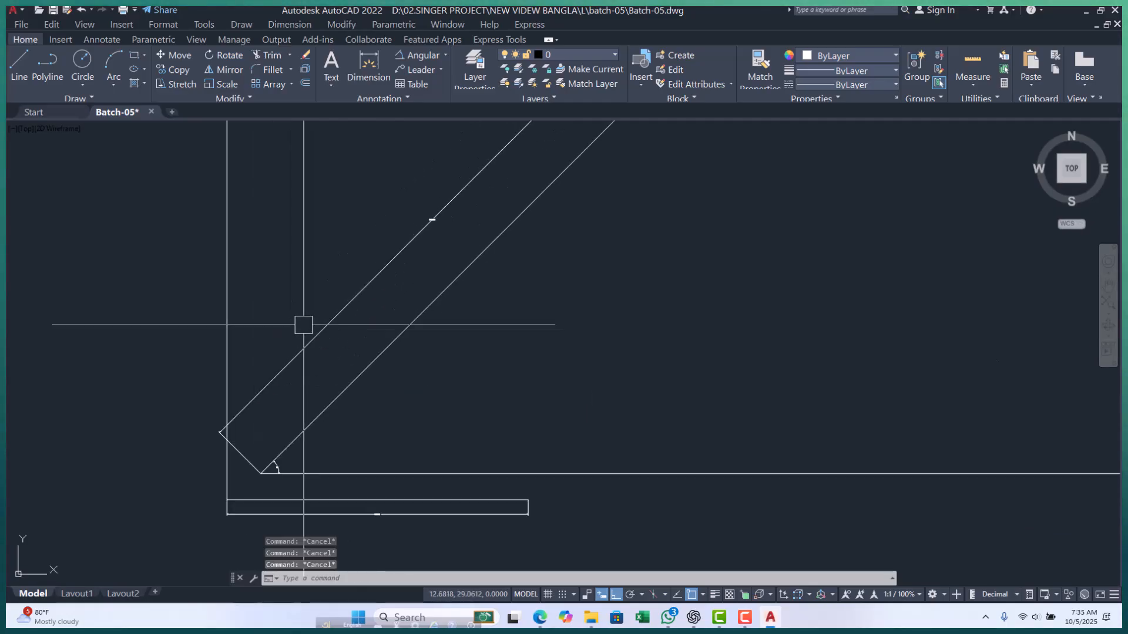
pyautogui.scroll(5, 506, 178)
pyautogui.scroll(-8, 405, 261)
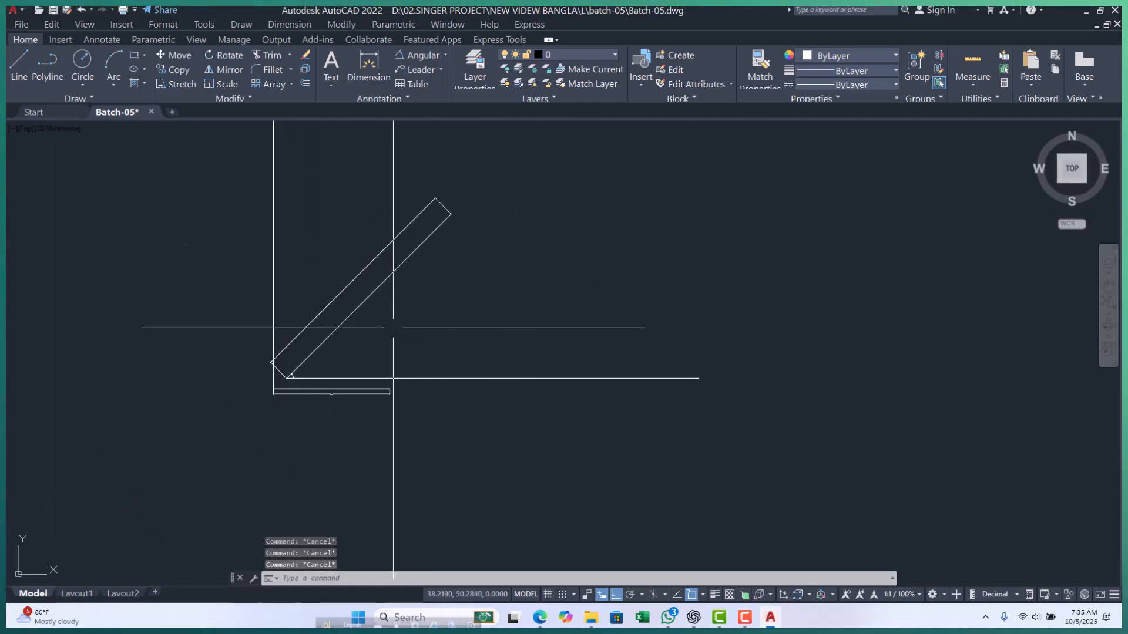
pyautogui.moveTo(347, 346); pyautogui.dragTo(320, 372, button='middle')
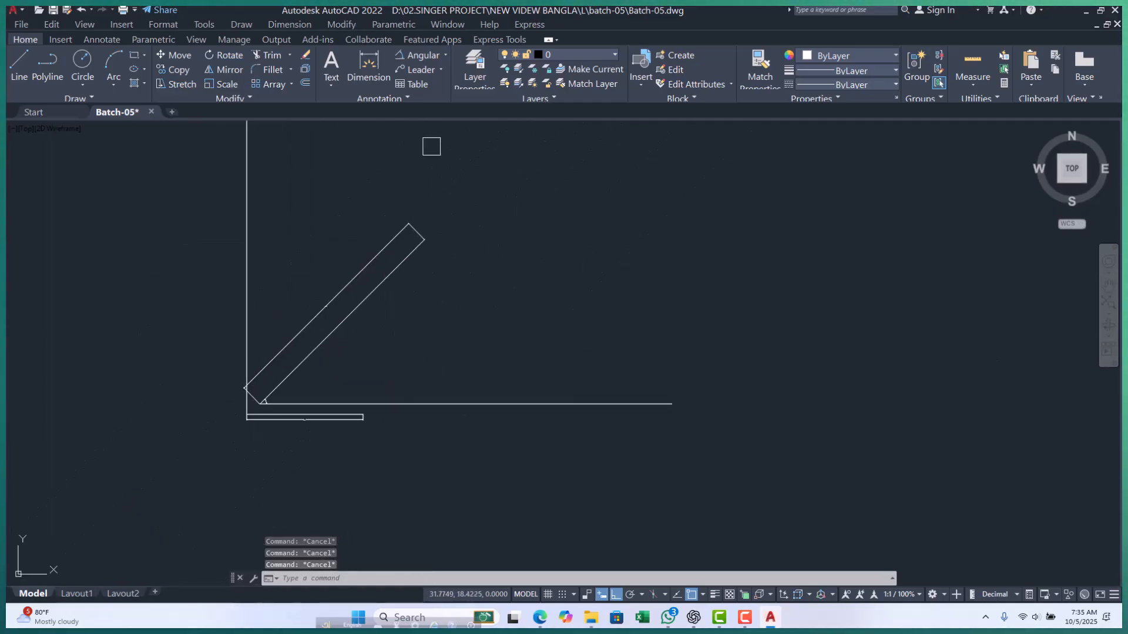
pyautogui.click(446, 55)
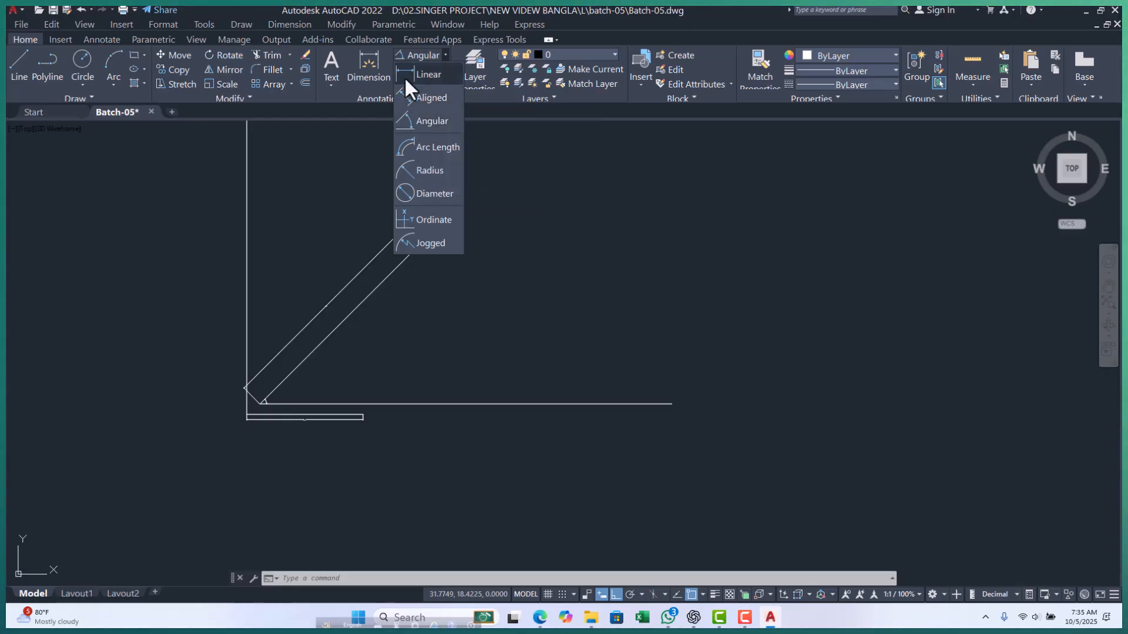
# - Examine the readability of the linear dimension below the corner and the angular dimension at the inclined line
pyautogui.click(381, 377)
pyautogui.scroll(6, 270, 419)
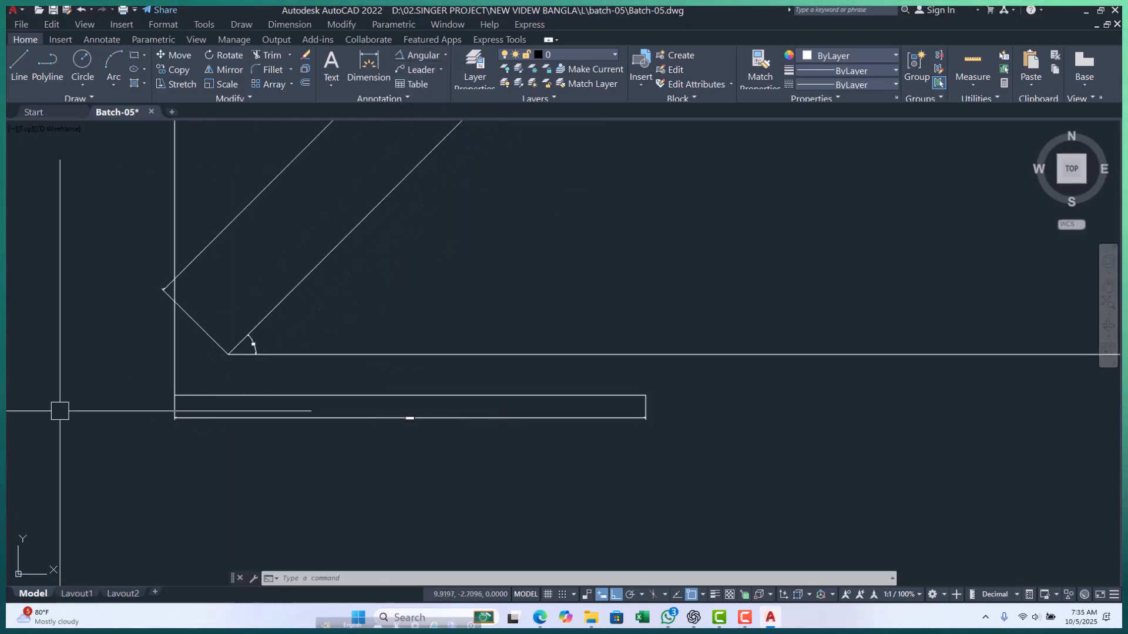
pyautogui.scroll(-4, 401, 410)
pyautogui.scroll(10, 292, 390)
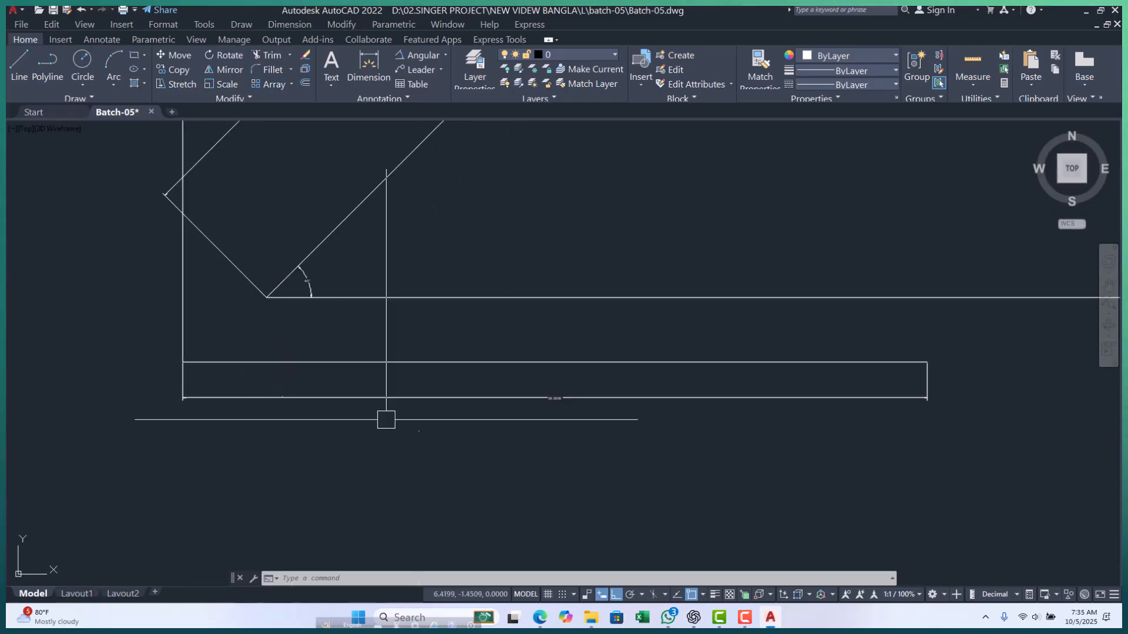
pyautogui.scroll(-8, 314, 448)
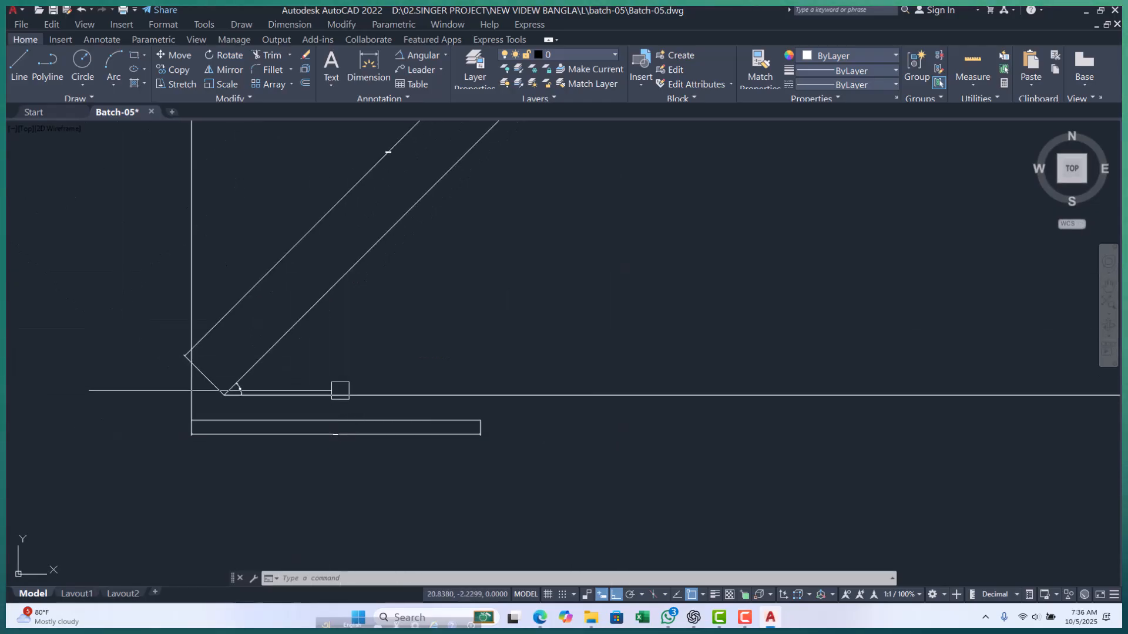
pyautogui.scroll(-4, 340, 381)
pyautogui.scroll(5, 331, 371)
pyautogui.scroll(-3, 335, 508)
pyautogui.scroll(10, 340, 390)
pyautogui.scroll(-3, 429, 329)
pyautogui.scroll(4, 423, 329)
# - Examine the text size of the aligned dimension on the inclined line
pyautogui.click(259, 317)
pyautogui.scroll(-3, 258, 317)
pyautogui.press('Escape')
pyautogui.press('Escape')
pyautogui.press('Escape')
pyautogui.scroll(2, 398, 359)
pyautogui.scroll(-3, 390, 339)
pyautogui.scroll(-2, 380, 285)
pyautogui.scroll(5, 403, 247)
pyautogui.scroll(10, 368, 240)
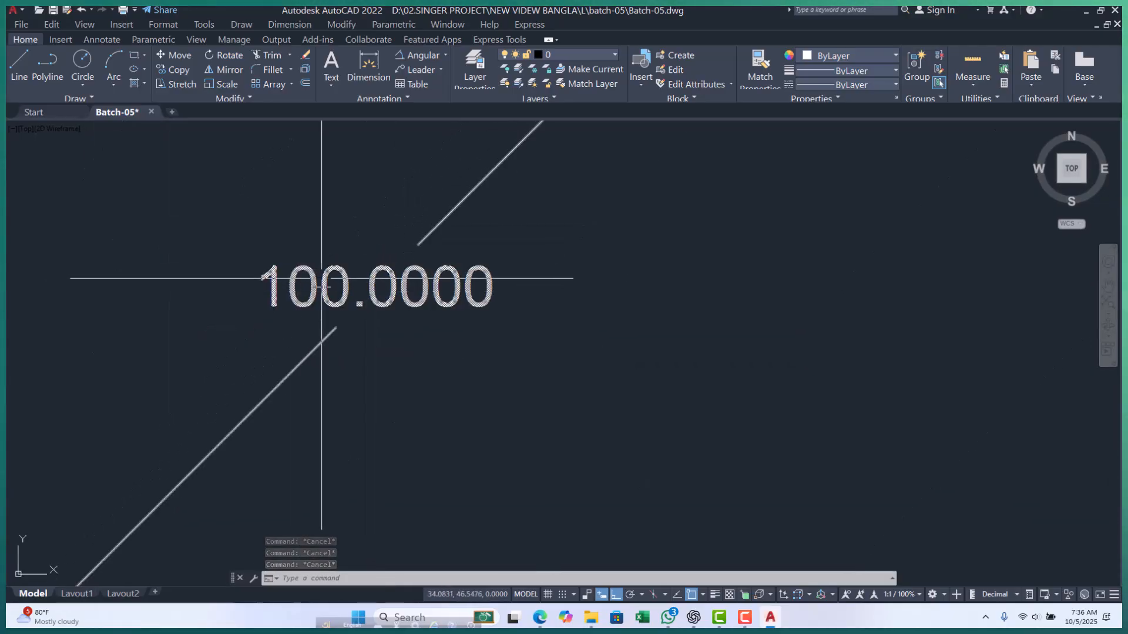
pyautogui.scroll(-8, 380, 246)
pyautogui.scroll(8, 380, 245)
pyautogui.scroll(-8, 372, 242)
# - Compare the text size of the lower linear dimension with its dimension line
pyautogui.scroll(-5, 371, 245)
pyautogui.scroll(12, 355, 350)
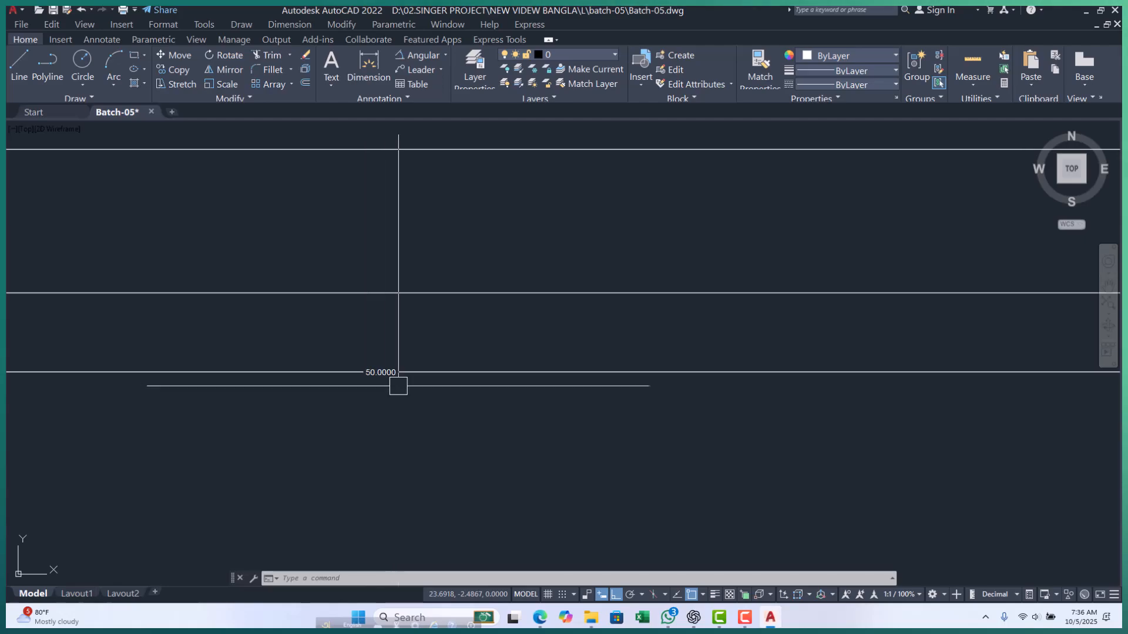
pyautogui.click(312, 332)
pyautogui.click(321, 338)
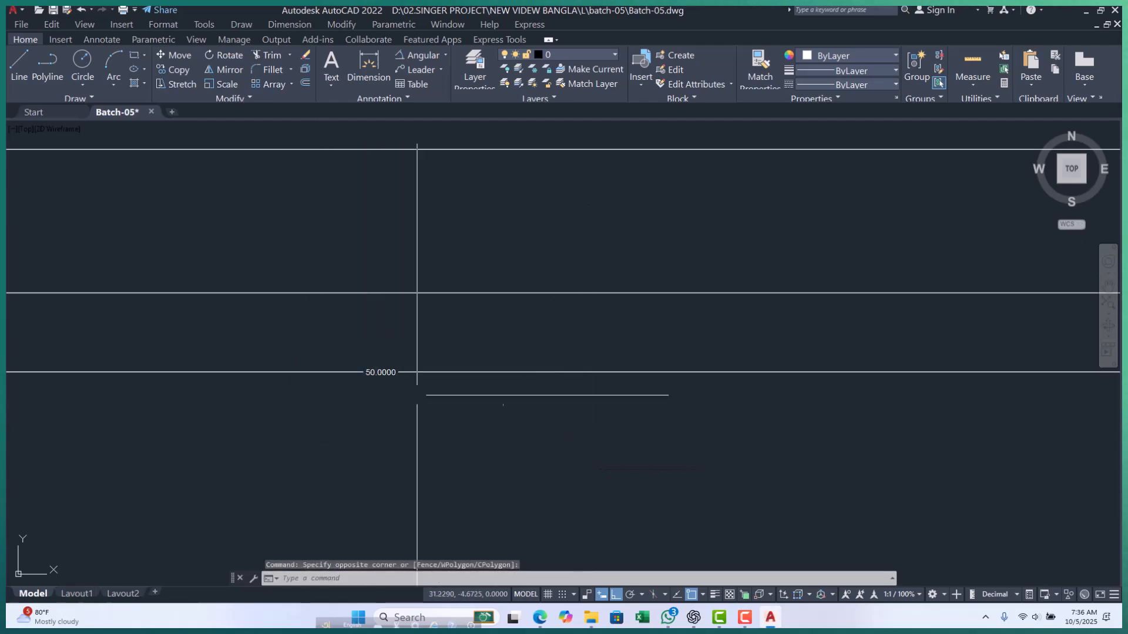
pyautogui.press('Escape')
pyautogui.scroll(-12, 352, 352)
pyautogui.press('Escape')
pyautogui.scroll(6, 365, 269)
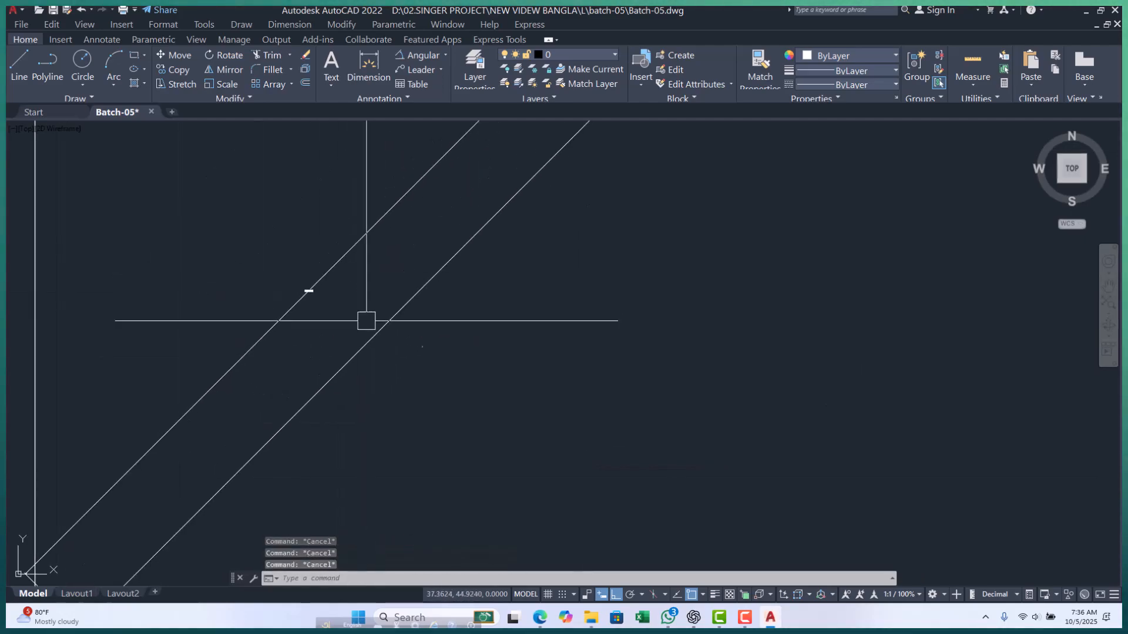
# - Modify the Standard dimension style to a text height of 5 and an arrow size of 2, and make it current
pyautogui.write('d')
pyautogui.press('Return')
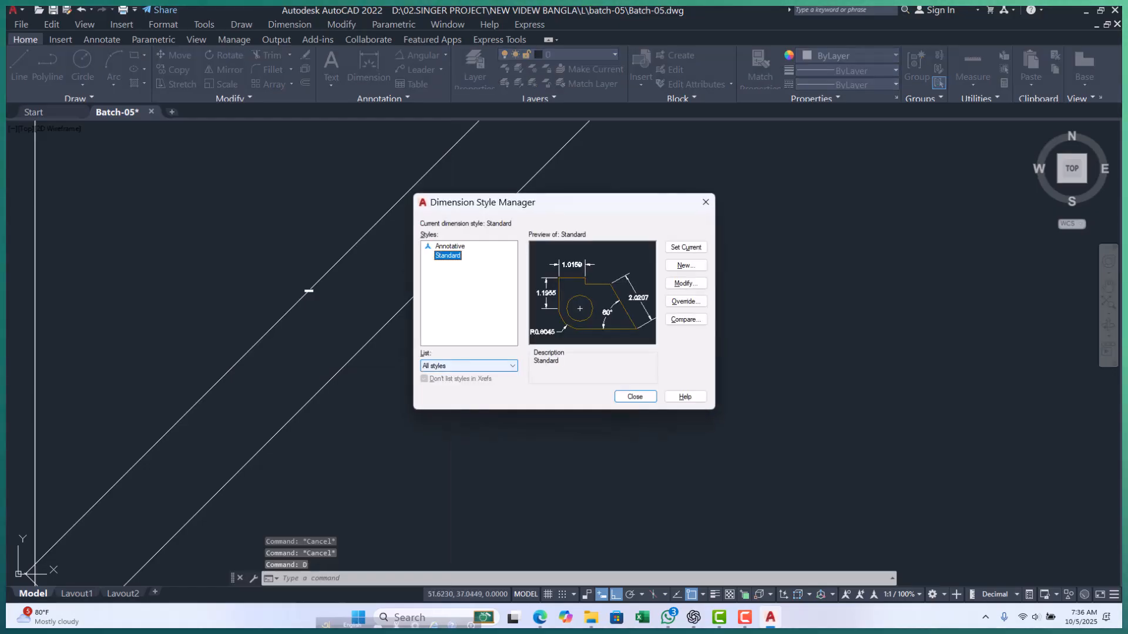
pyautogui.click(682, 282)
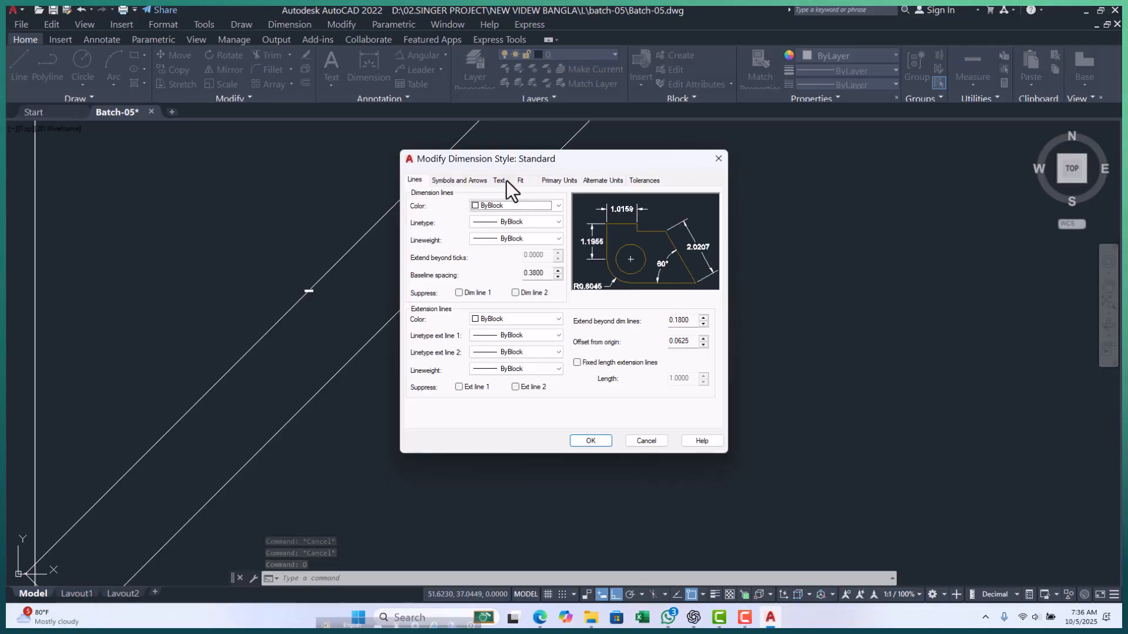
pyautogui.click(503, 181)
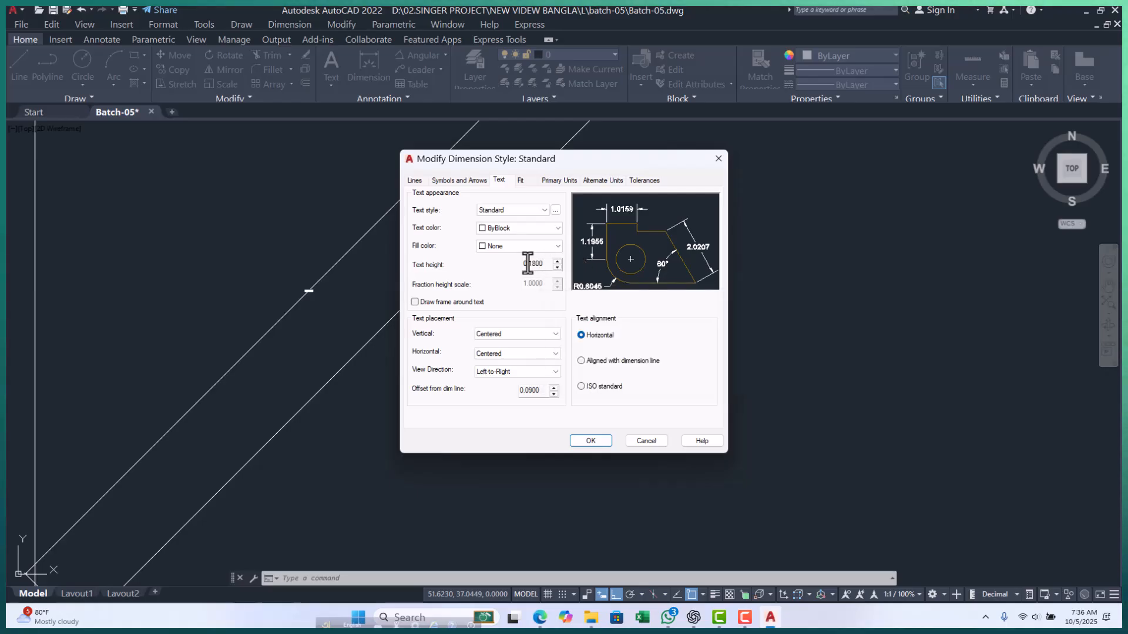
pyautogui.moveTo(543, 263); pyautogui.dragTo(532, 264)
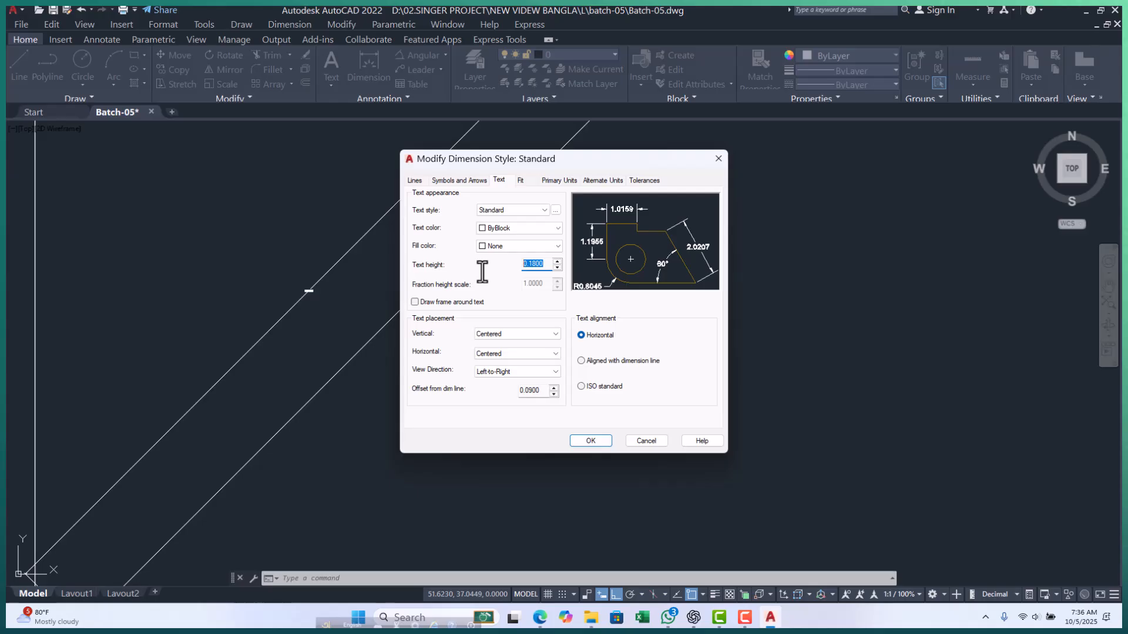
pyautogui.click(458, 179)
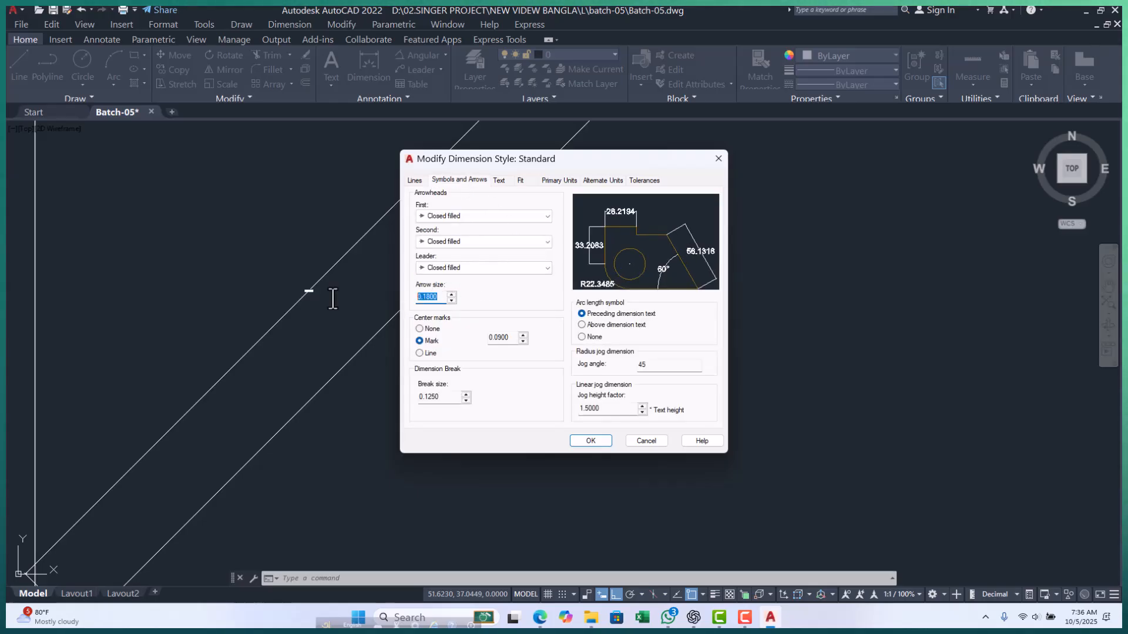
pyautogui.click(594, 442)
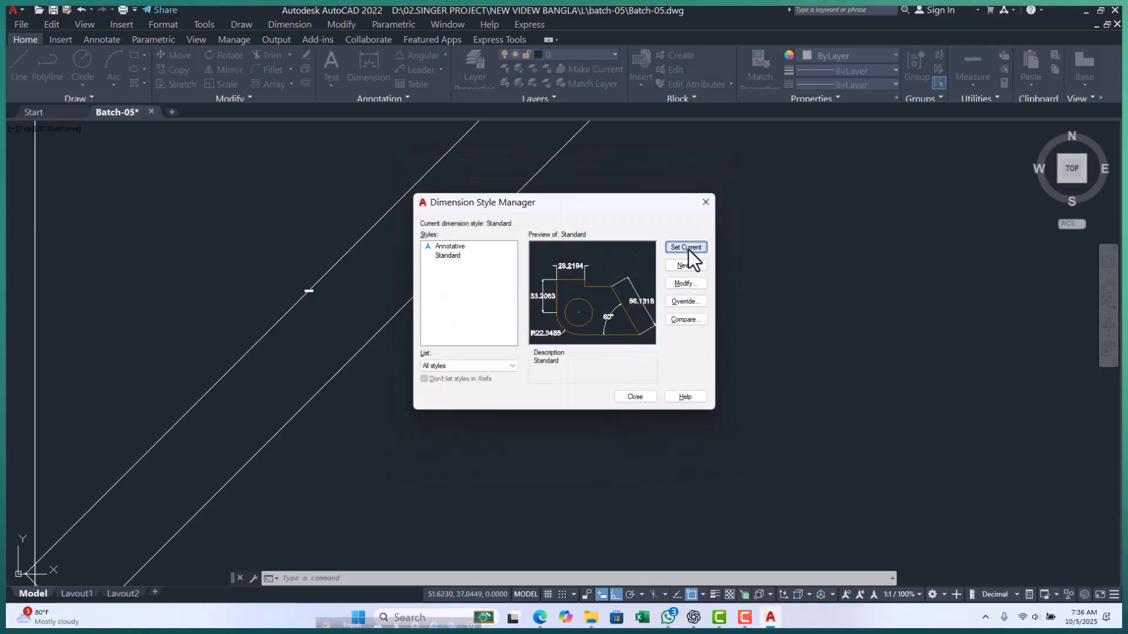
pyautogui.click(635, 397)
# - Reduce the arrow size of the Standard dimension style and set its text height to 1
pyautogui.scroll(-5, 313, 258)
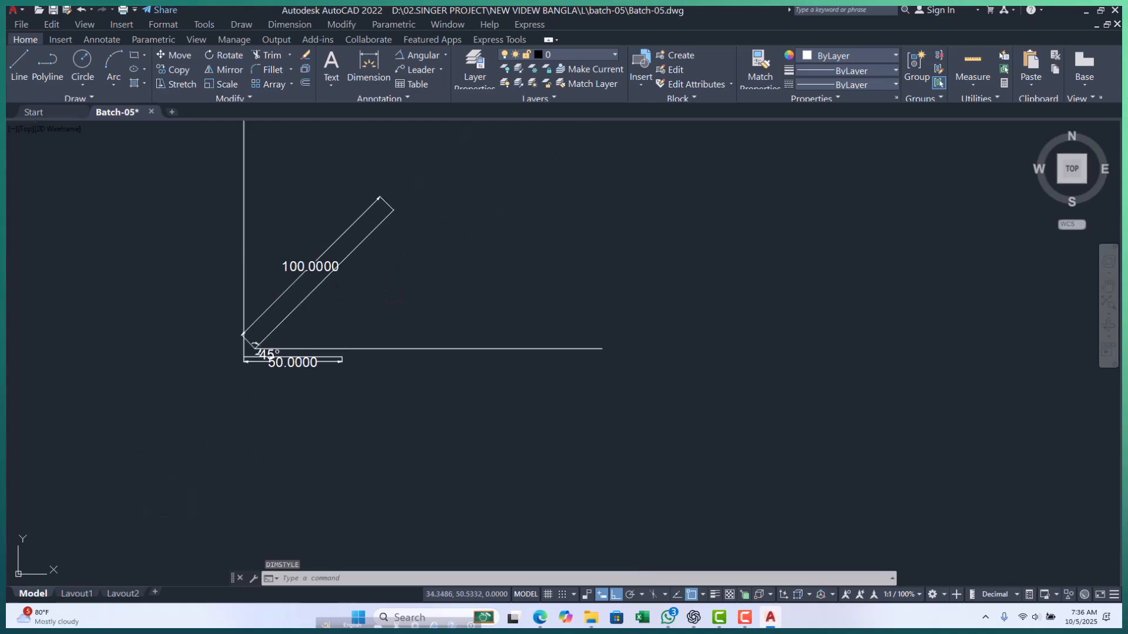
pyautogui.scroll(8, 264, 373)
pyautogui.moveTo(228, 315)
pyautogui.mouseDown(button='middle')
pyautogui.moveTo(257, 368)
pyautogui.moveTo(317, 337)
pyautogui.moveTo(302, 366)
pyautogui.mouseUp(button='middle')
pyautogui.scroll(-2, 264, 368)
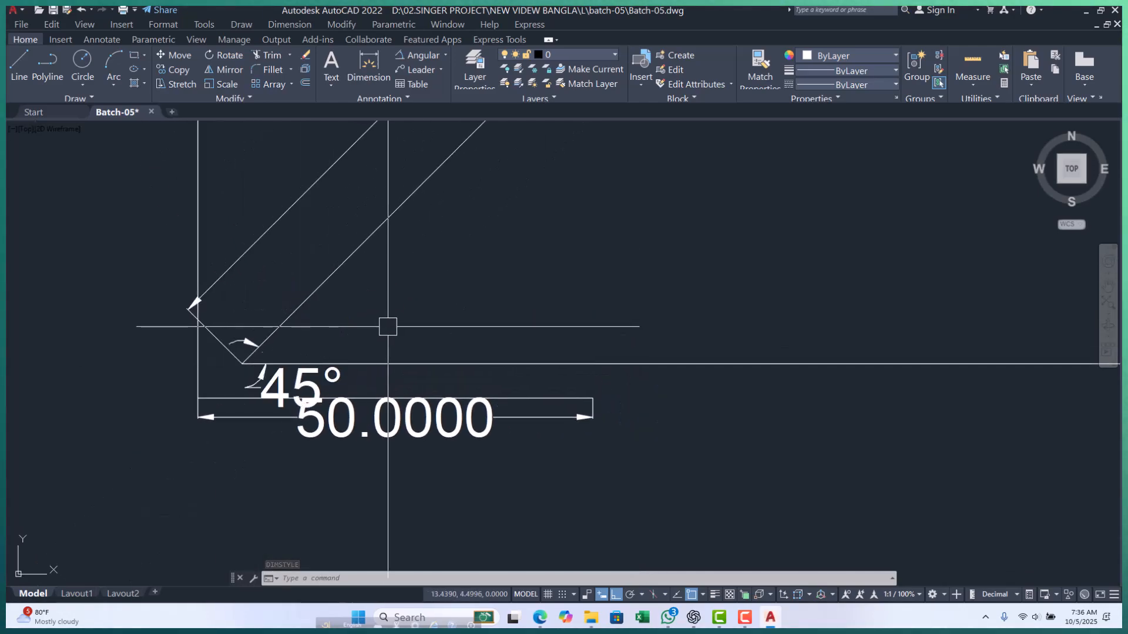
pyautogui.click(673, 283)
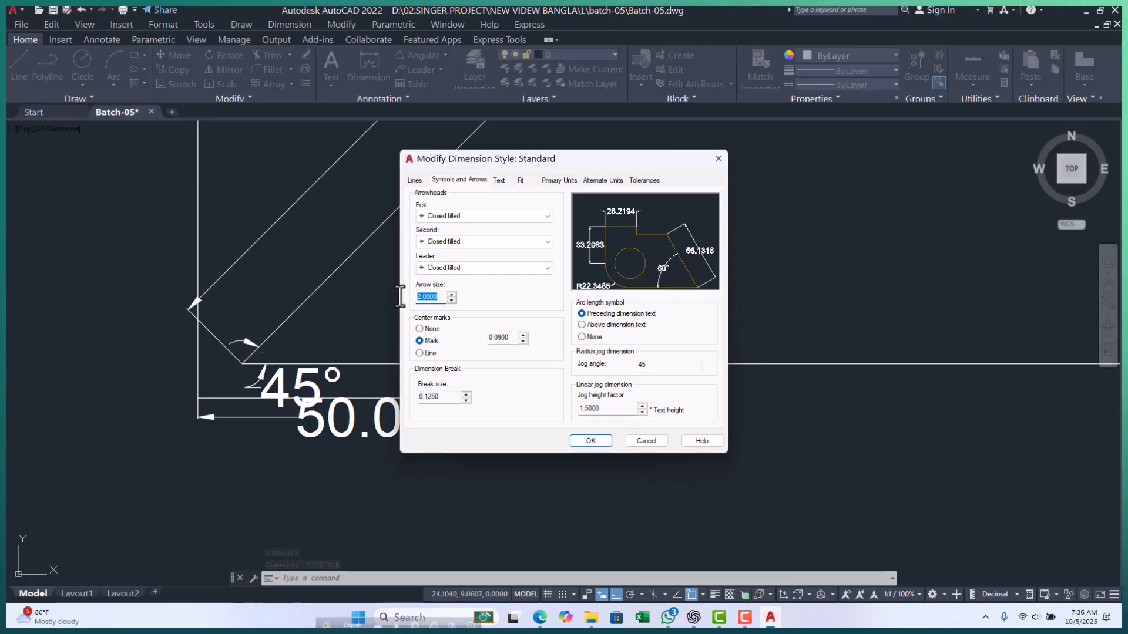
pyautogui.click(500, 181)
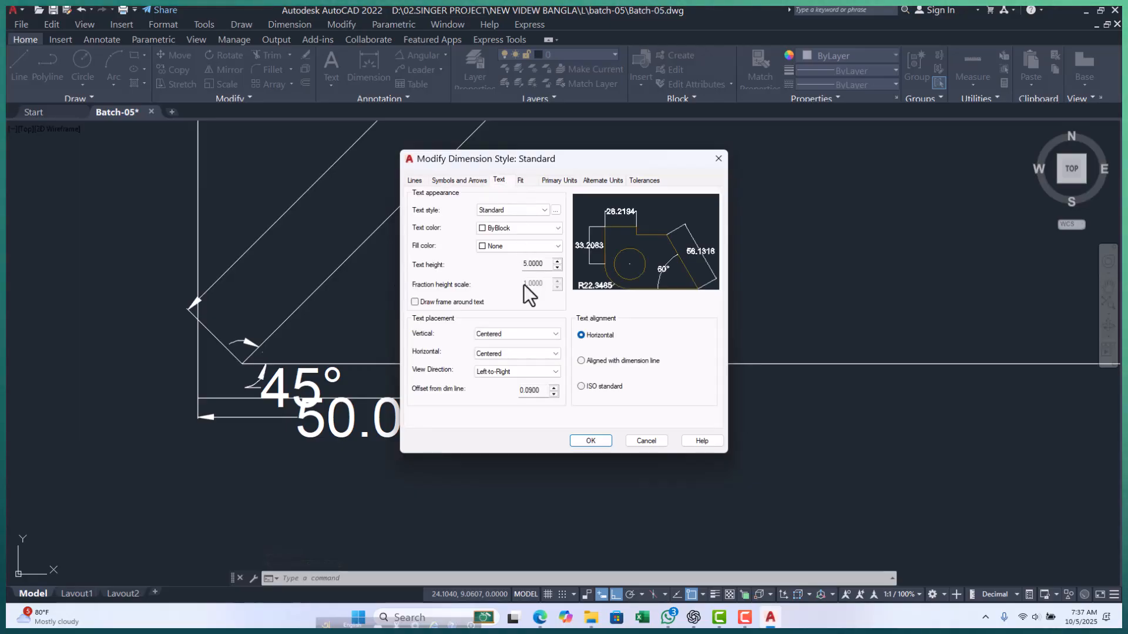
pyautogui.doubleClick(544, 264)
pyautogui.write('1')
pyautogui.click(591, 441)
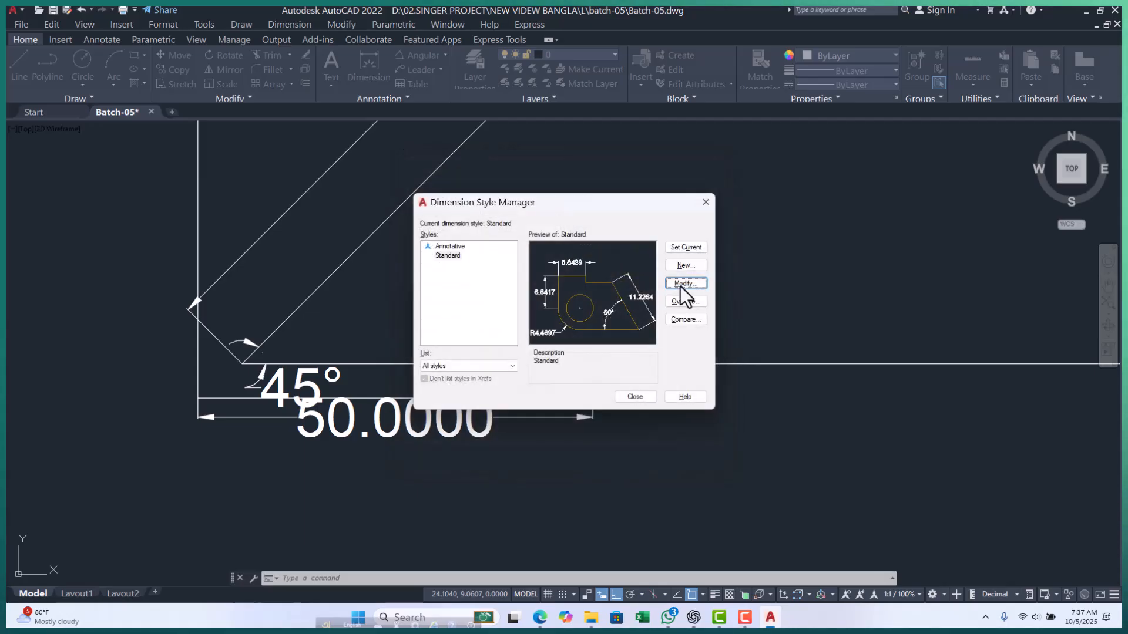
pyautogui.click(634, 396)
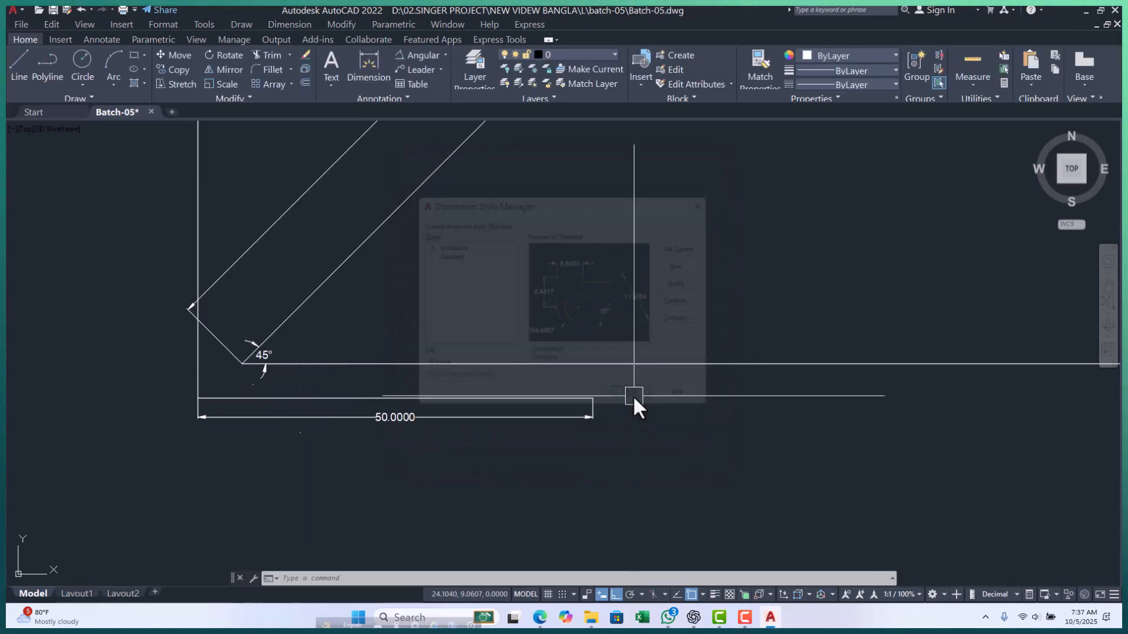
# - Examine the resized text and arrows of the linear, angular and aligned dimensions around the corner
pyautogui.scroll(4, 304, 387)
pyautogui.scroll(-3, 304, 386)
pyautogui.scroll(6, 370, 282)
pyautogui.moveTo(371, 282); pyautogui.dragTo(385, 229, button='middle')
pyautogui.scroll(-5, 385, 228)
pyautogui.press('Escape')
pyautogui.press('Escape')
pyautogui.scroll(5, 304, 443)
pyautogui.press('Escape')
pyautogui.moveTo(304, 446)
pyautogui.mouseDown(button='middle')
pyautogui.moveTo(306, 395)
pyautogui.moveTo(290, 424)
pyautogui.mouseUp(button='middle')
pyautogui.scroll(-5, 305, 433)
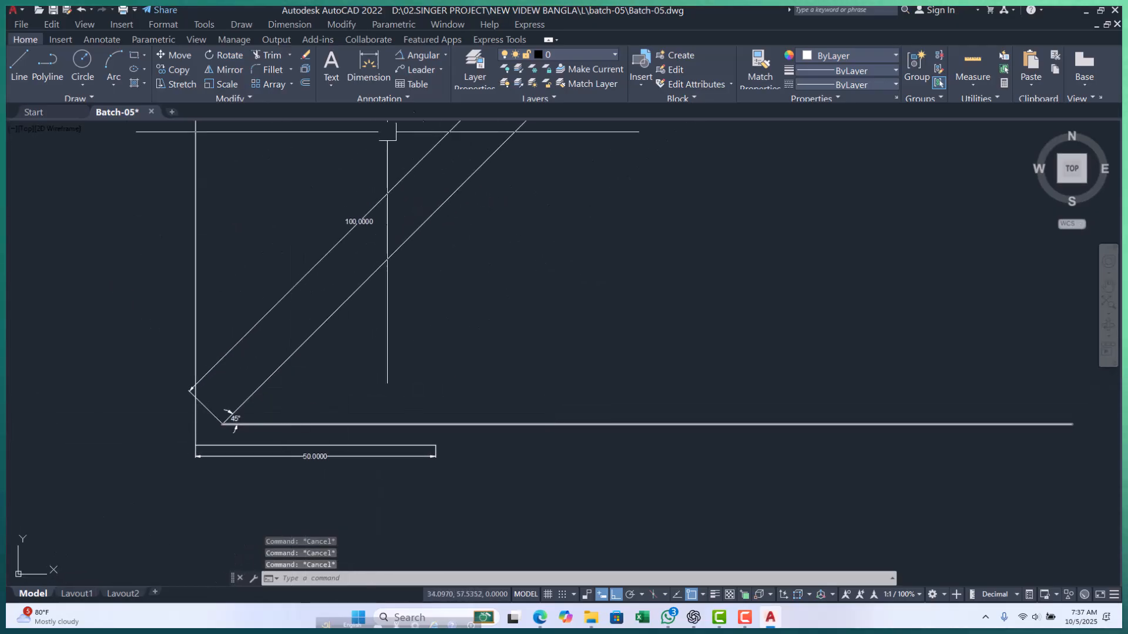
pyautogui.click(445, 55)
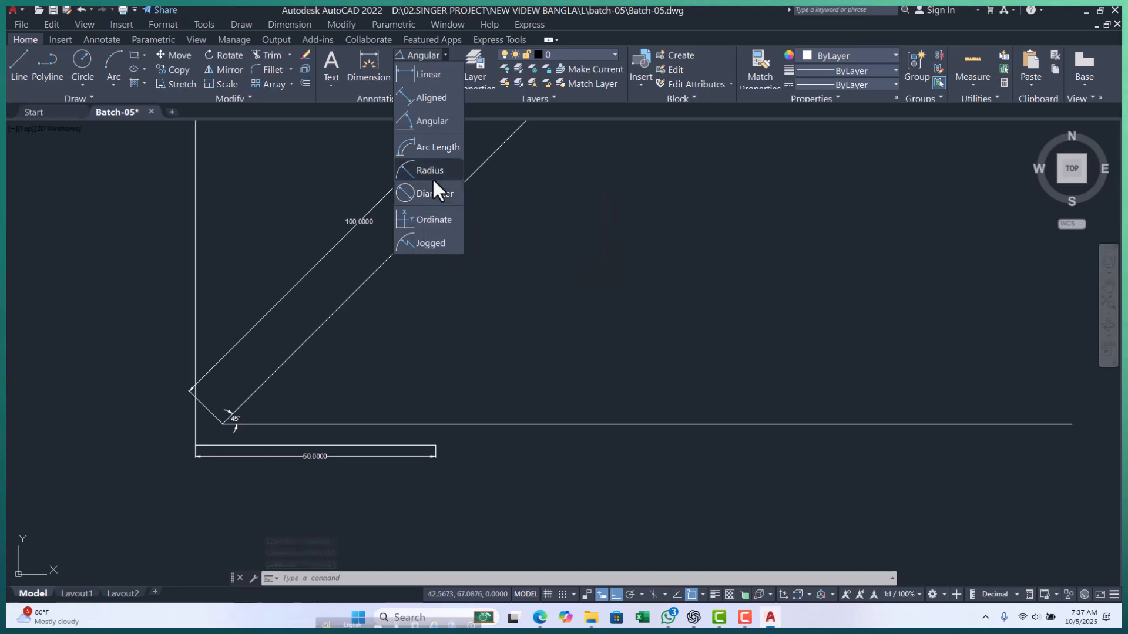
pyautogui.press('Escape')
pyautogui.press('Escape')
pyautogui.press('Escape')
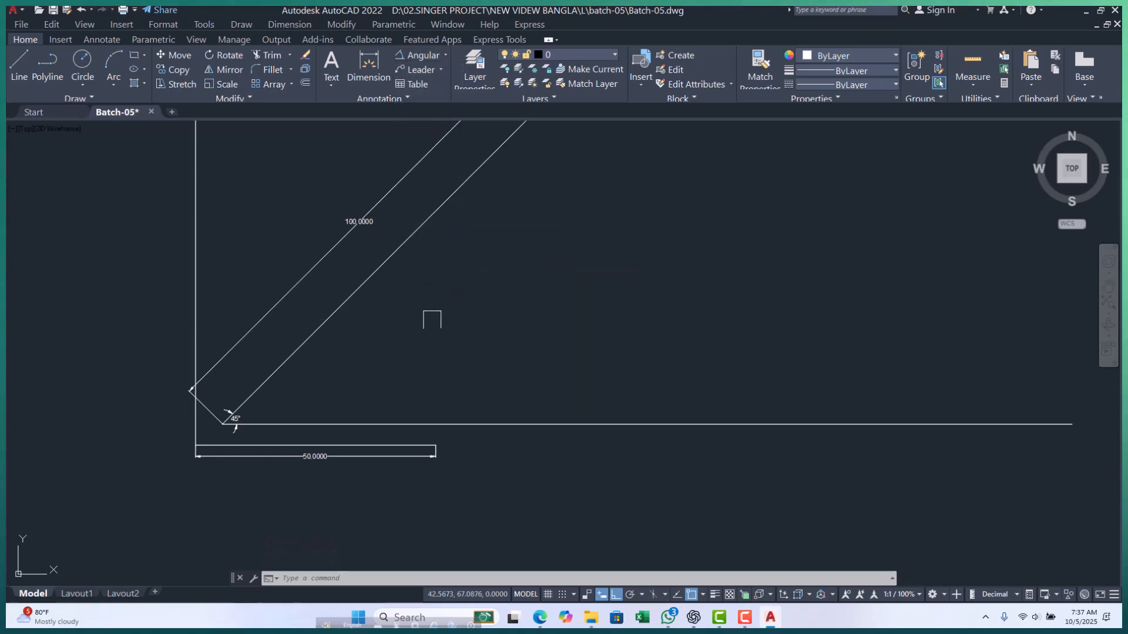
pyautogui.moveTo(309, 394); pyautogui.dragTo(315, 385, button='middle')
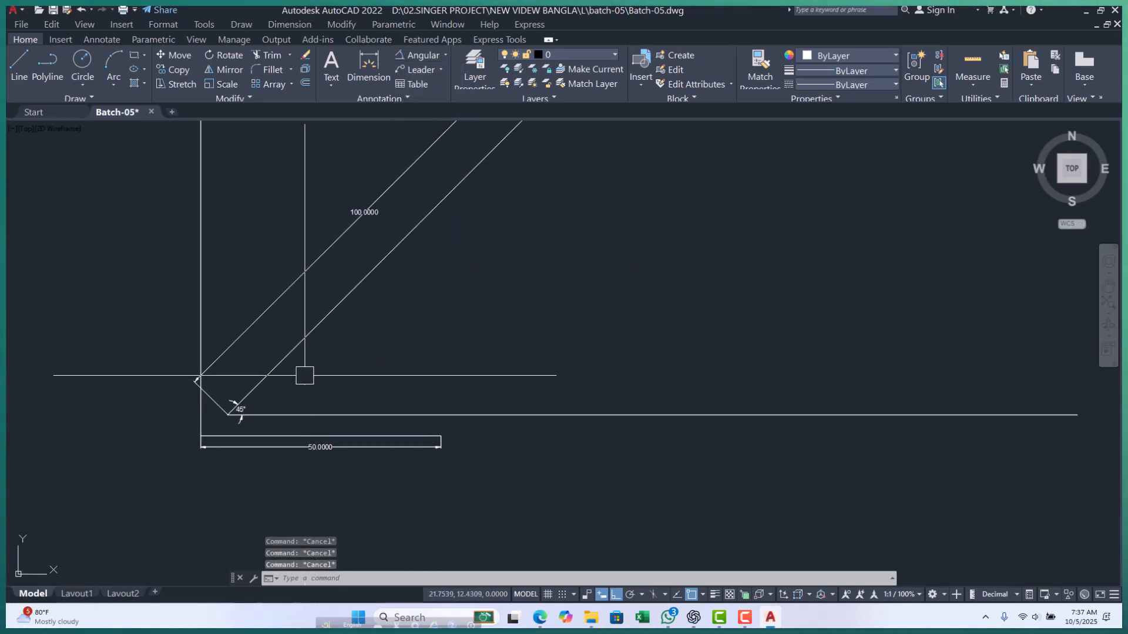
pyautogui.scroll(-4, 201, 312)
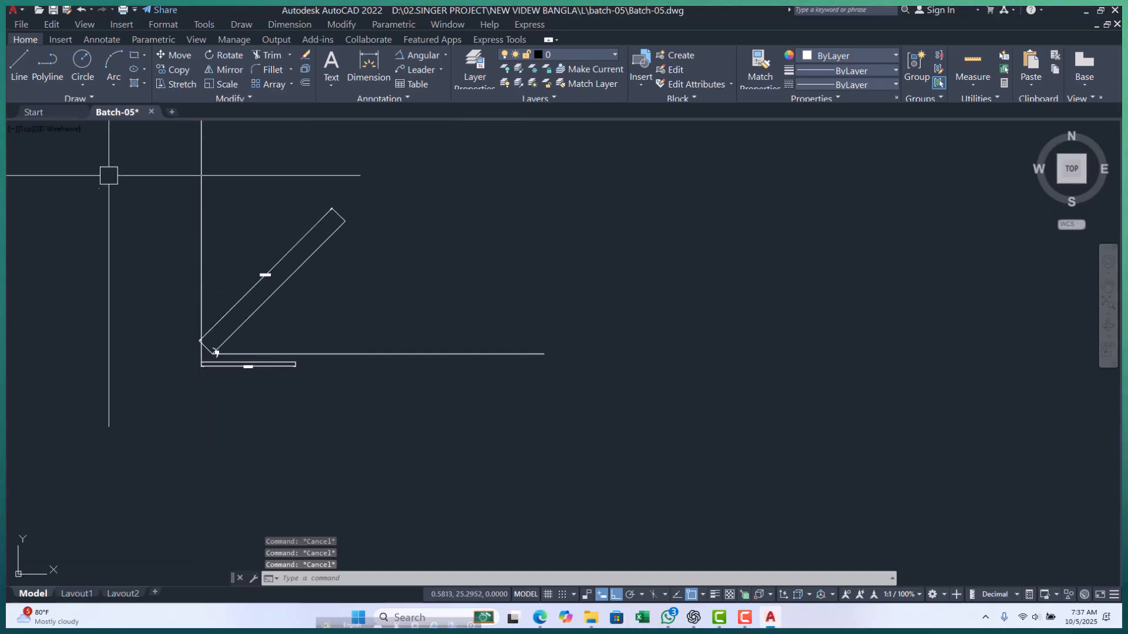
pyautogui.scroll(4, 222, 306)
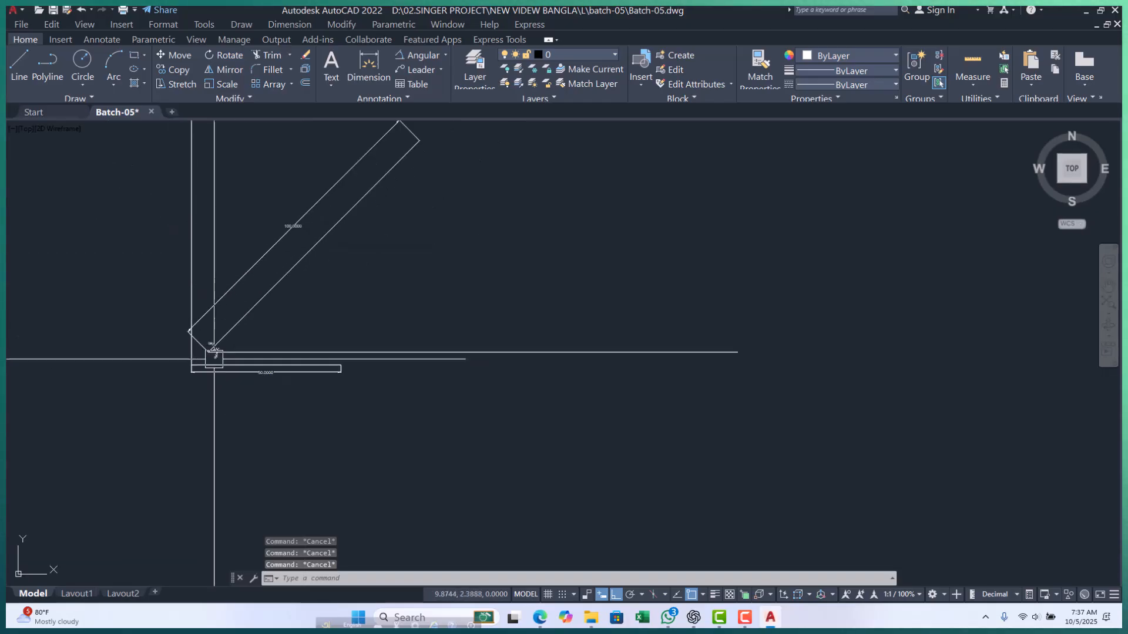
pyautogui.click(445, 53)
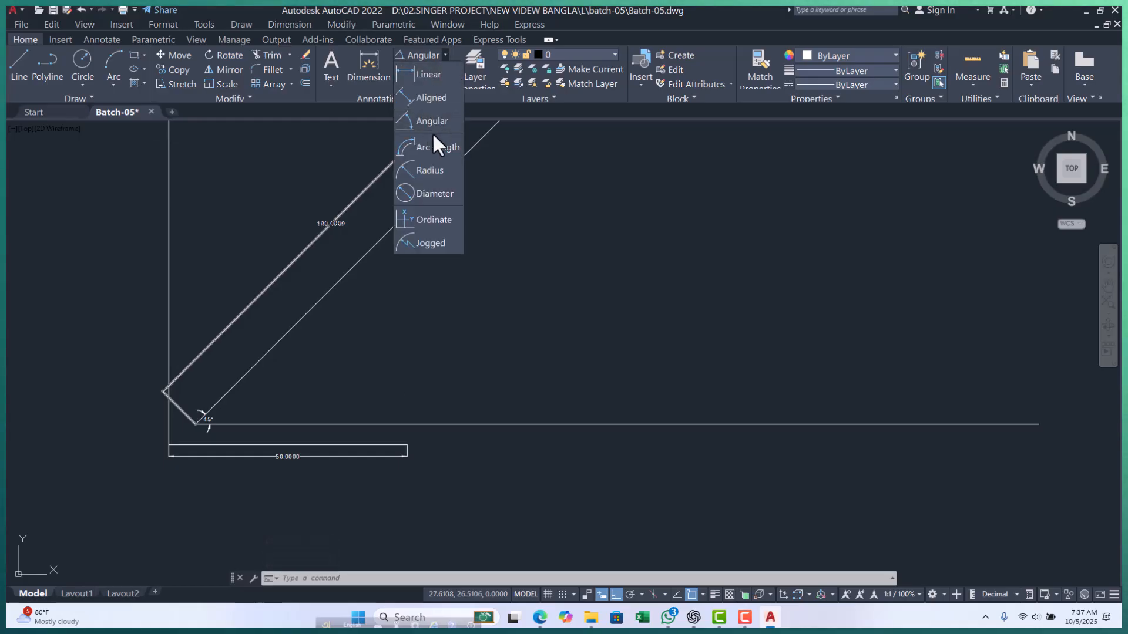
pyautogui.press('Escape')
pyautogui.press('Escape')
# - Examine the inclined line together with its aligned dimension
pyautogui.click(322, 298)
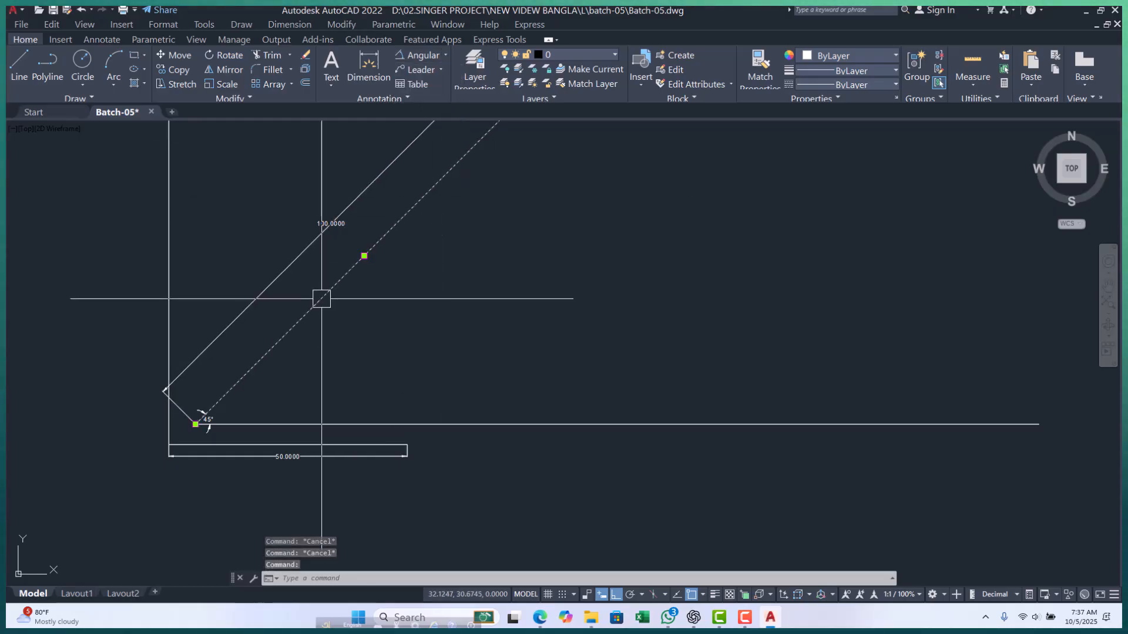
pyautogui.scroll(-2, 194, 398)
pyautogui.scroll(2, 303, 277)
pyautogui.press('Escape')
pyautogui.scroll(-3, 285, 315)
pyautogui.scroll(2, 280, 307)
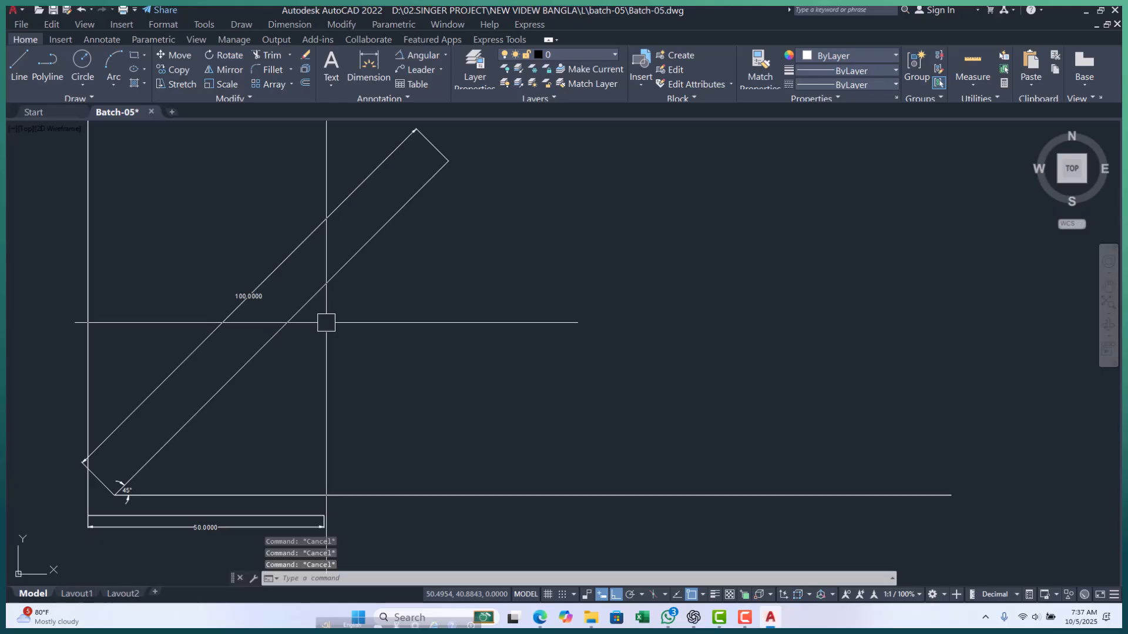
pyautogui.scroll(-3, 373, 317)
pyautogui.scroll(1, 370, 339)
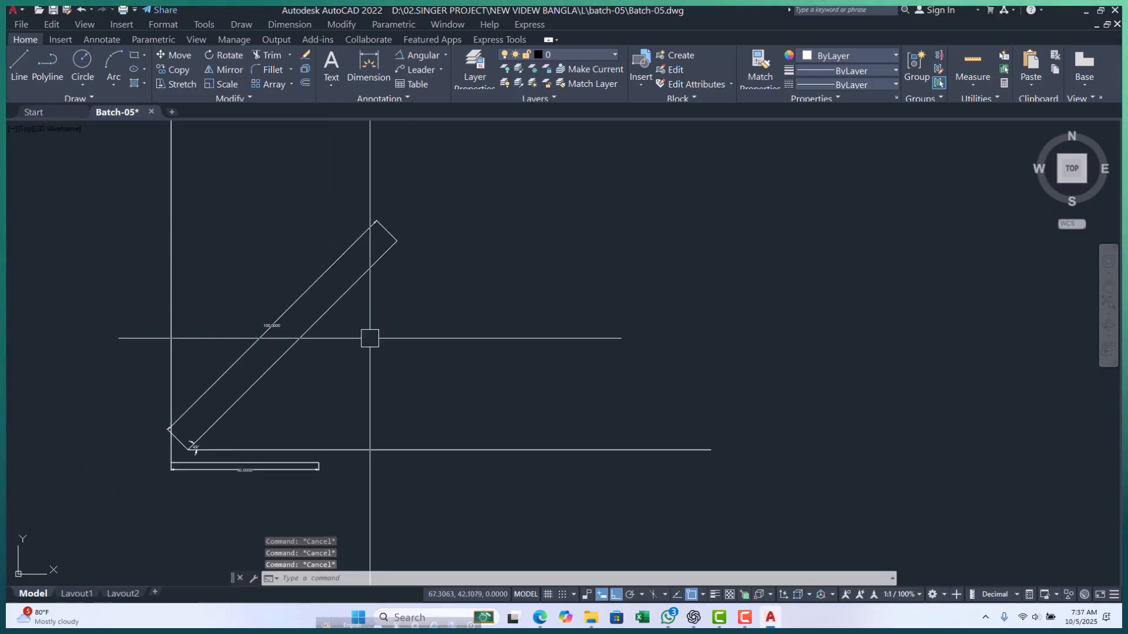
pyautogui.scroll(2, 272, 343)
# - Examine the angular dimension between the inclined line and the horizontal line
pyautogui.scroll(5, 143, 468)
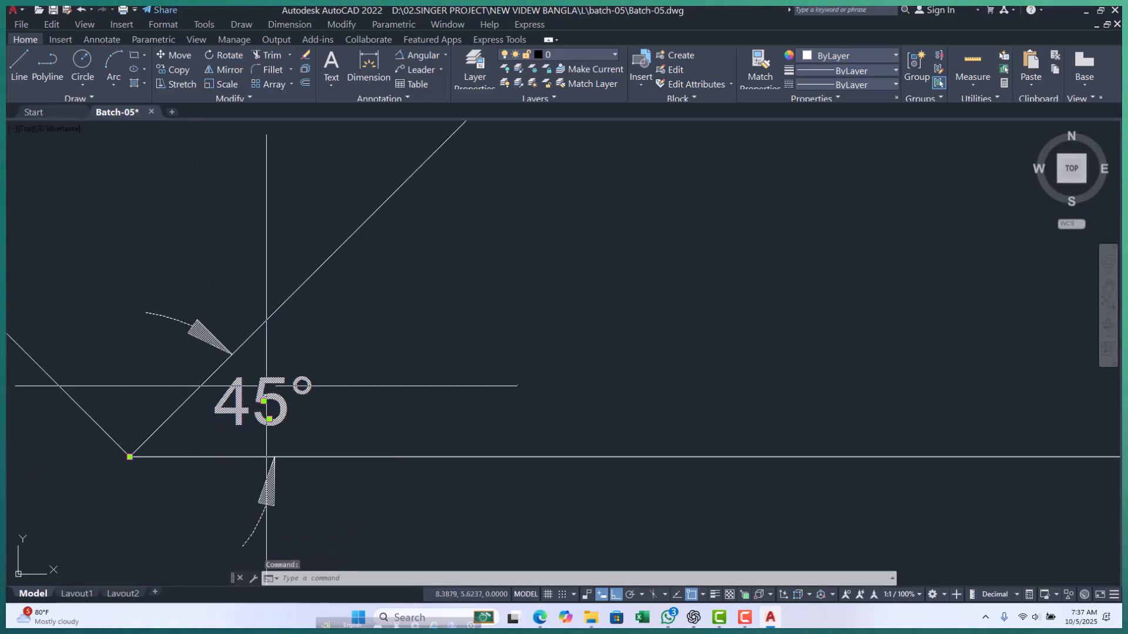
pyautogui.press('Escape')
pyautogui.press('Escape')
pyautogui.press('Escape')
pyautogui.scroll(-6, 275, 363)
pyautogui.scroll(2, 336, 265)
pyautogui.scroll(-1, 263, 262)
pyautogui.scroll(2, 201, 424)
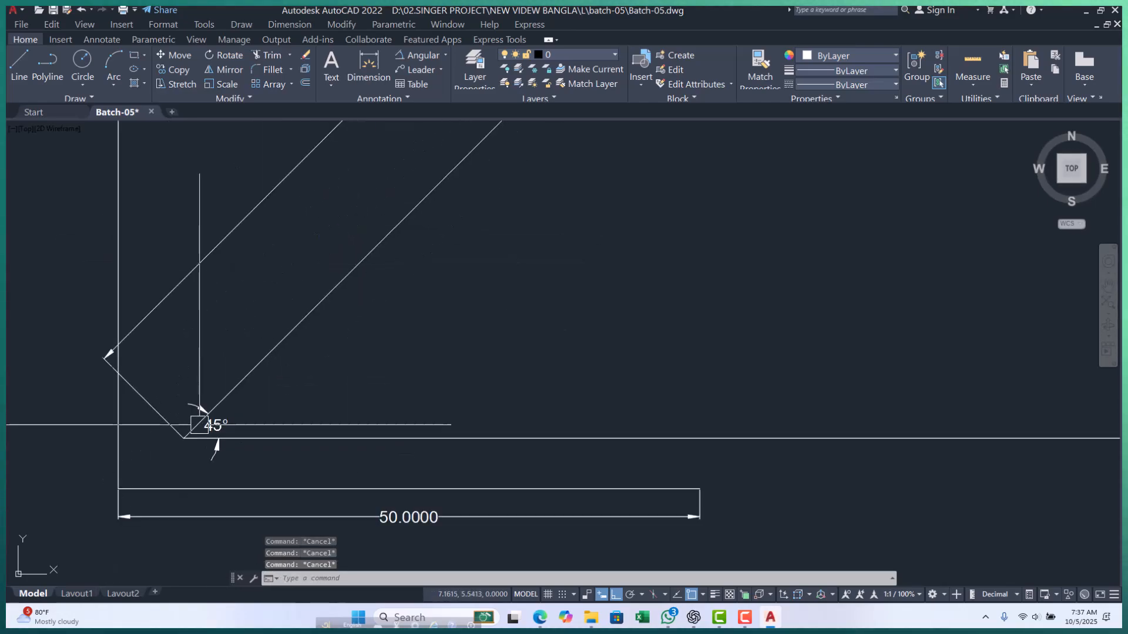
pyautogui.scroll(-4, 228, 392)
pyautogui.scroll(4, 252, 384)
pyautogui.moveTo(253, 384); pyautogui.dragTo(227, 350, button='middle')
pyautogui.moveTo(315, 349); pyautogui.dragTo(311, 359, button='middle')
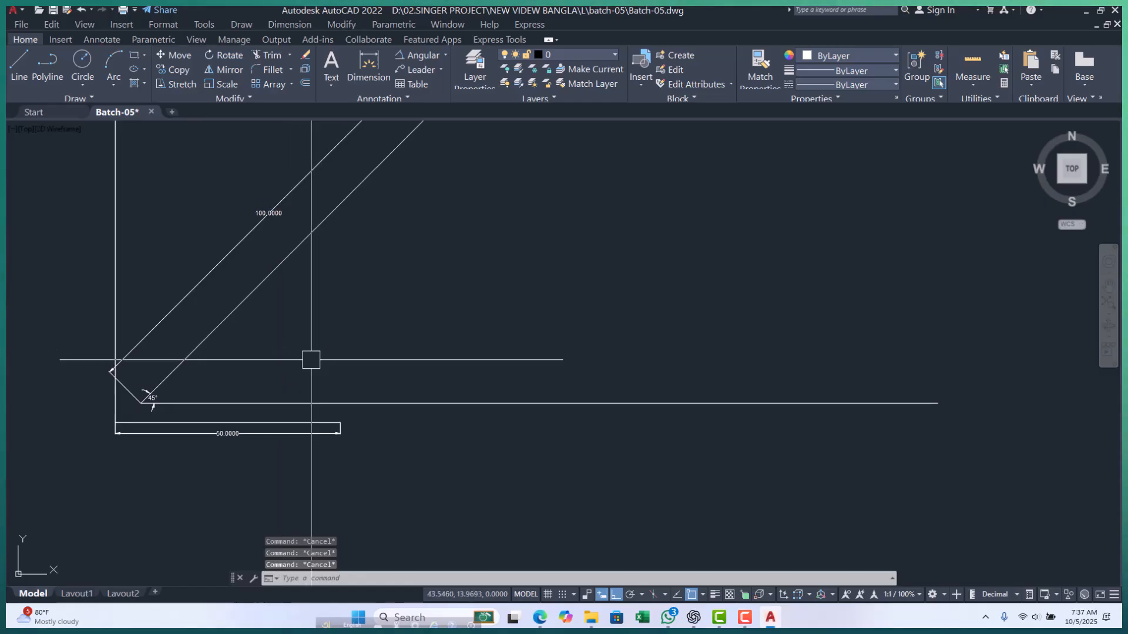
# - Draw a line 50 units long at 27° from a free point above the long horizontal line
pyautogui.write('l')
pyautogui.press('Return')
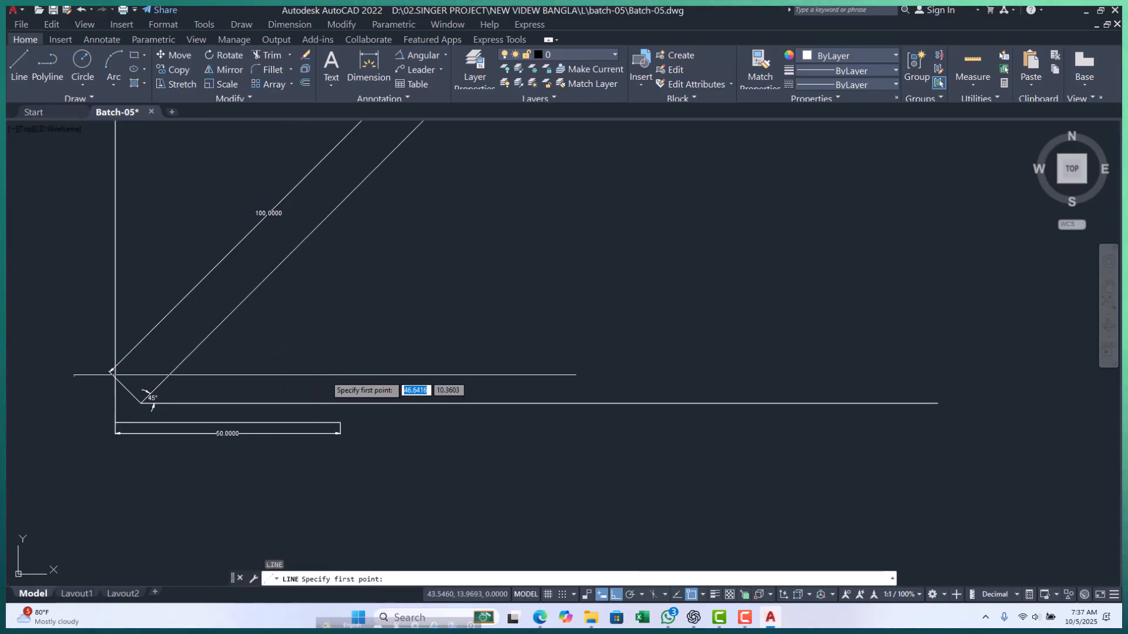
pyautogui.scroll(2, 311, 359)
pyautogui.click(239, 372)
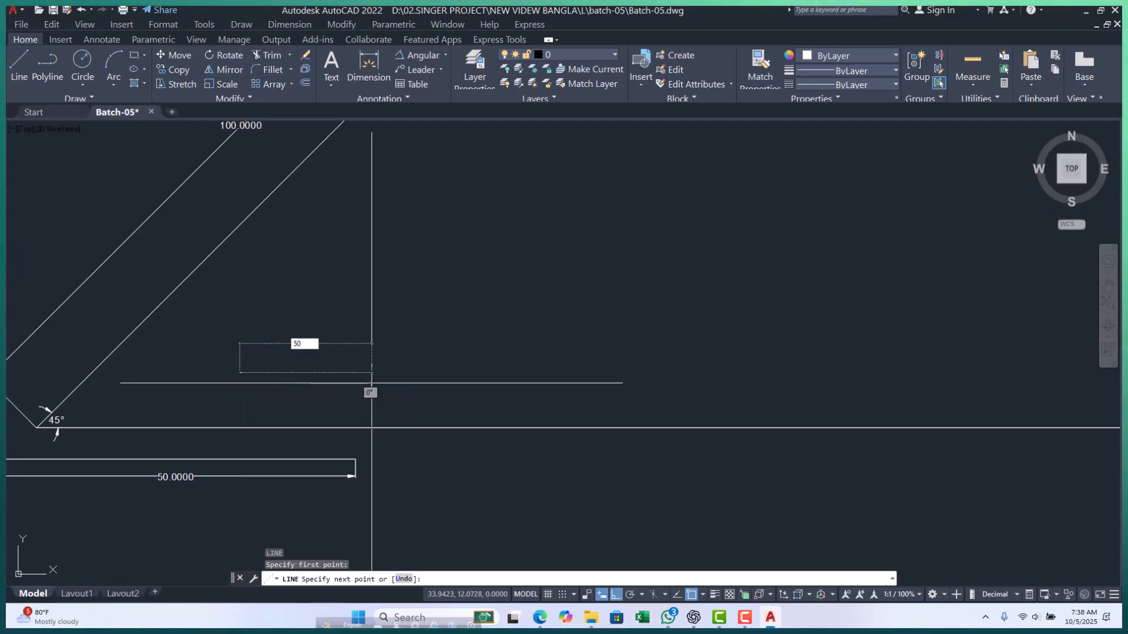
pyautogui.press('Tab')
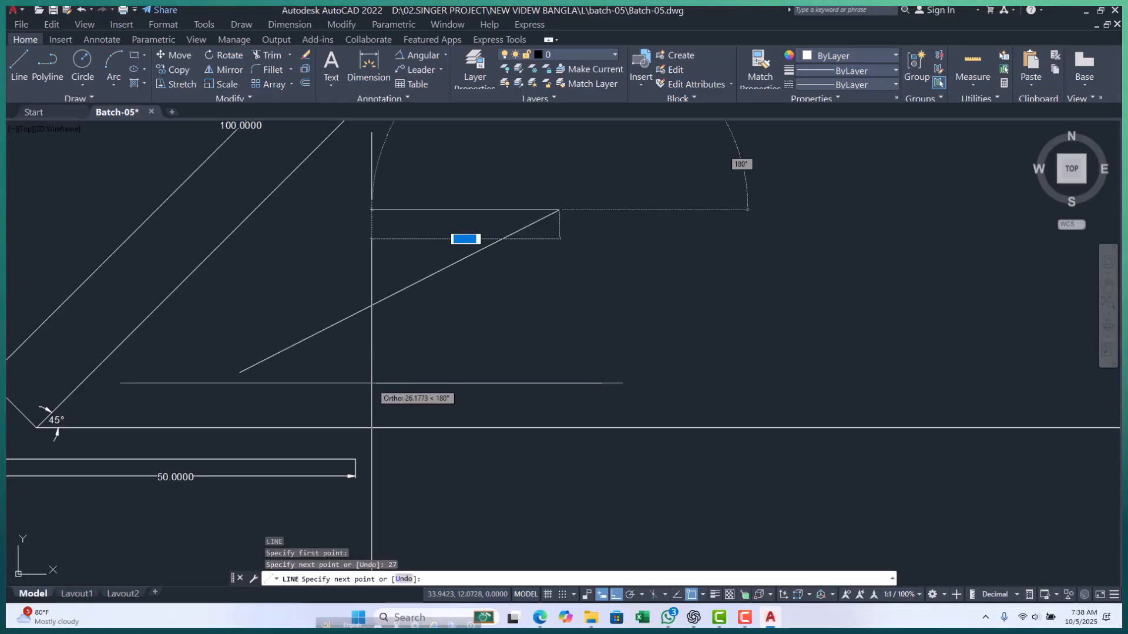
# - Draw a horizontal reference polyline from the lower end of the 27° line, extending past the line's upper end
pyautogui.press('Return')
pyautogui.press('Escape')
pyautogui.press('Escape')
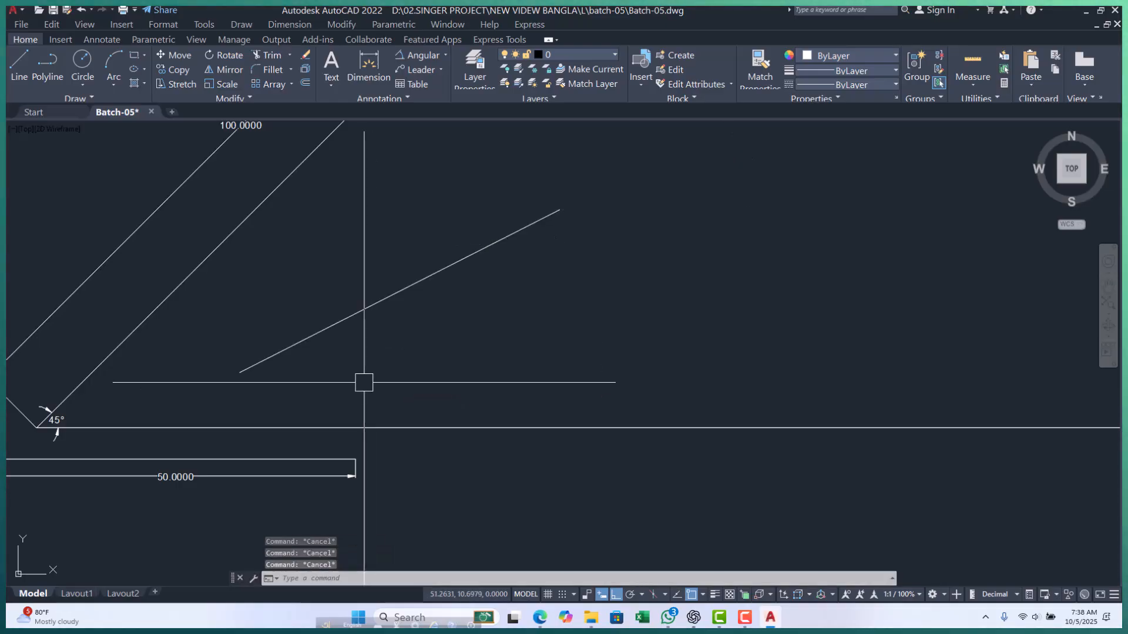
pyautogui.write('pl')
pyautogui.press('Return')
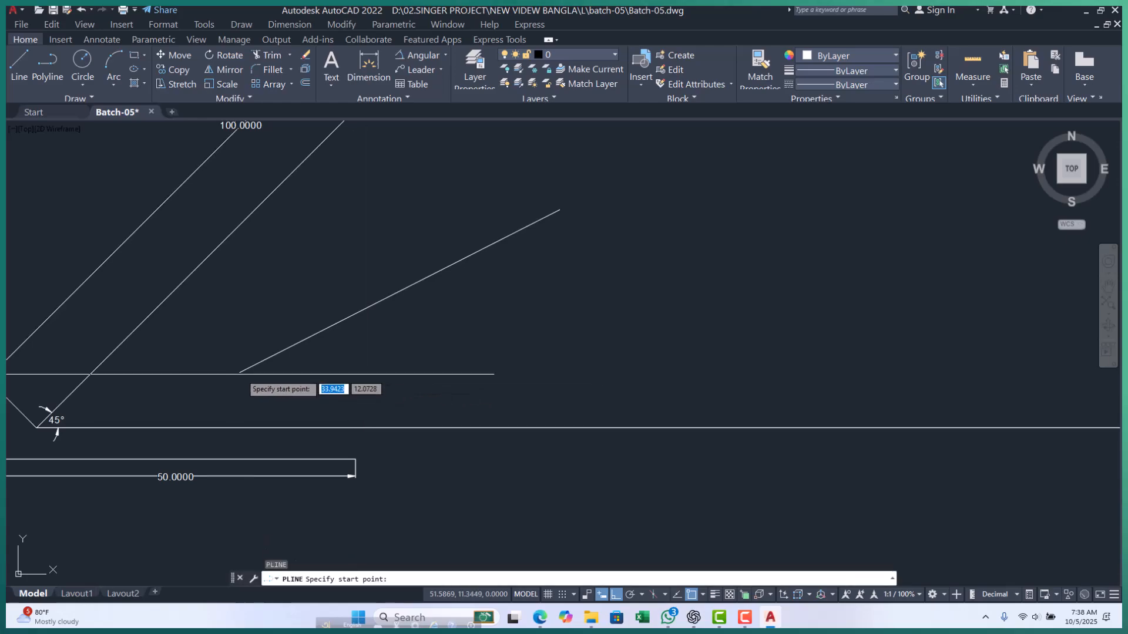
pyautogui.click(239, 372)
pyautogui.click(690, 412)
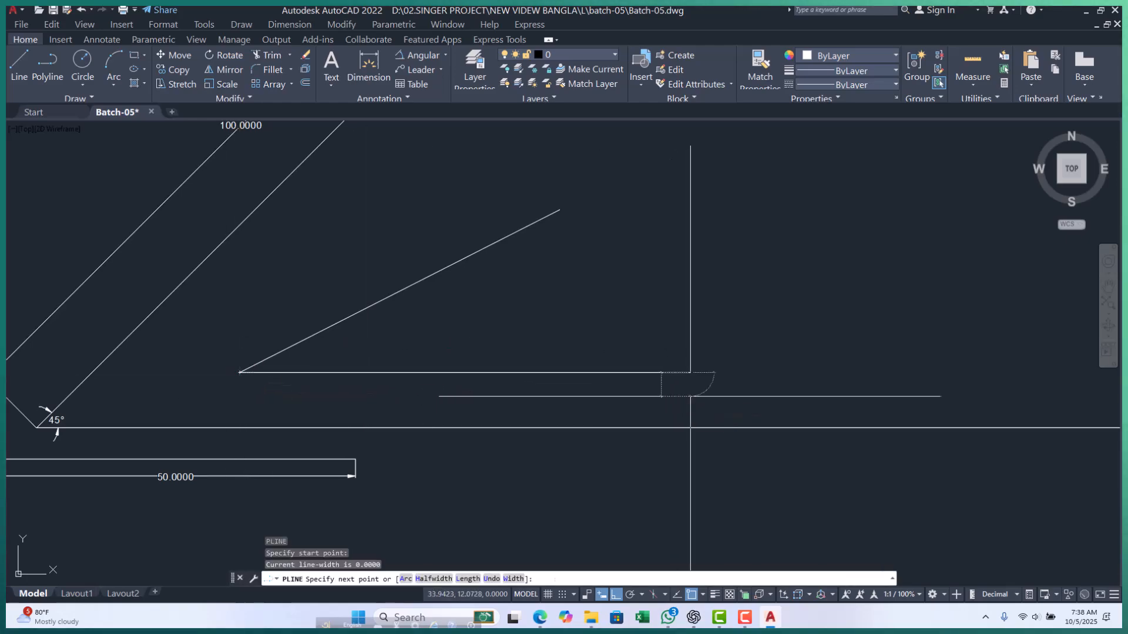
pyautogui.press('Escape')
pyautogui.press('Escape')
pyautogui.press('Escape')
pyautogui.press('Escape')
# - Add an aligned dimension to the 27° line, placed above it
pyautogui.click(444, 54)
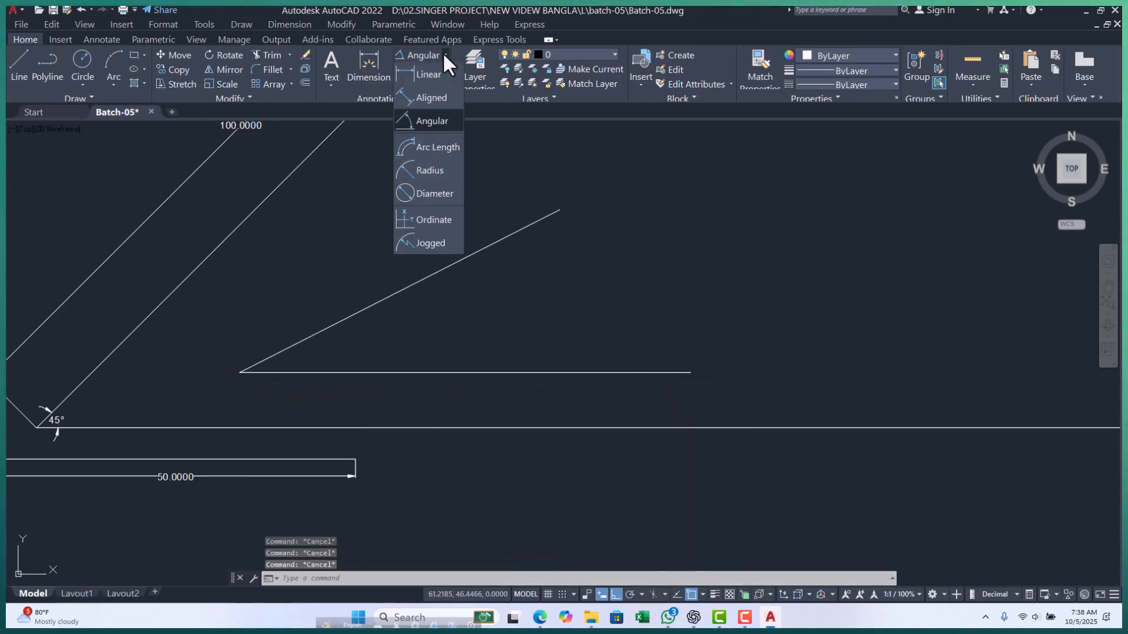
pyautogui.click(422, 97)
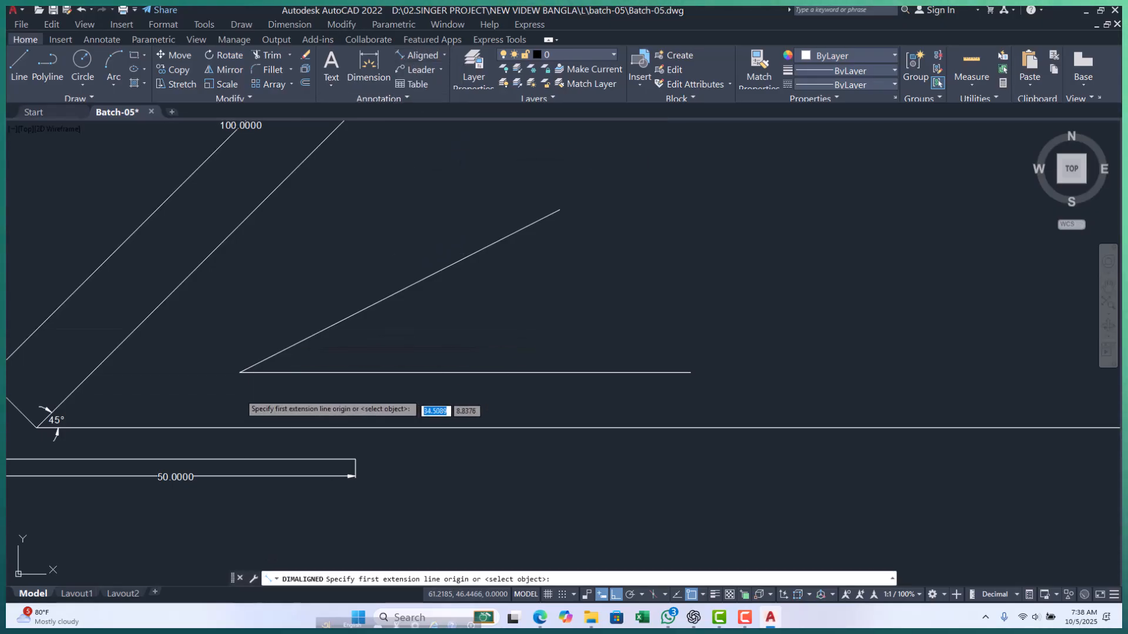
pyautogui.click(240, 373)
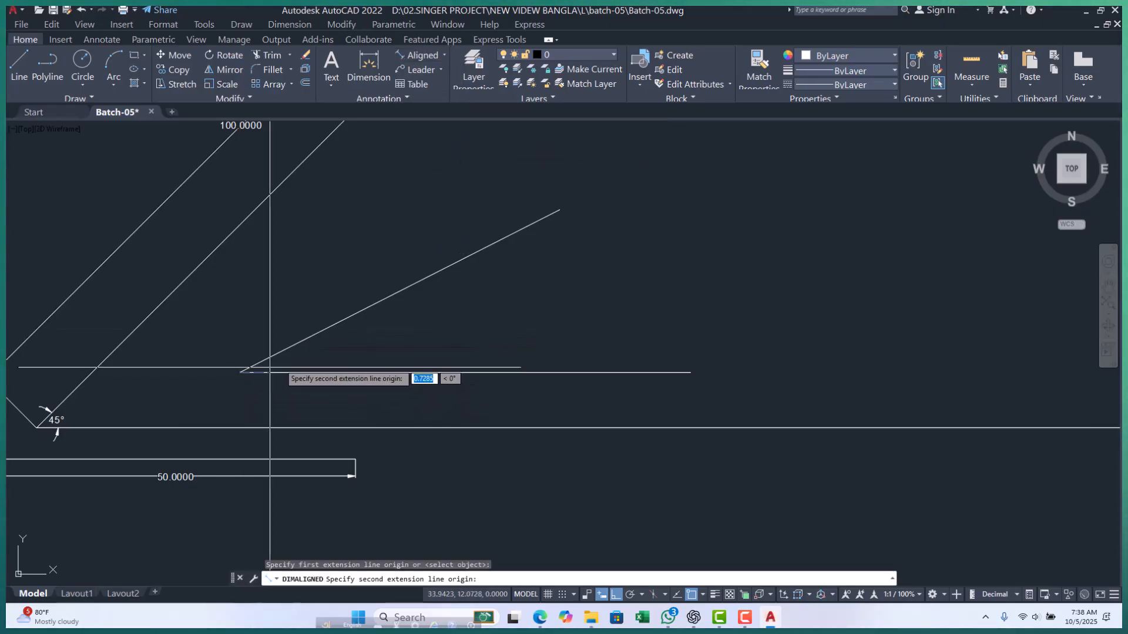
pyautogui.click(558, 210)
pyautogui.click(464, 199)
pyautogui.press('Escape')
pyautogui.press('Escape')
pyautogui.press('Escape')
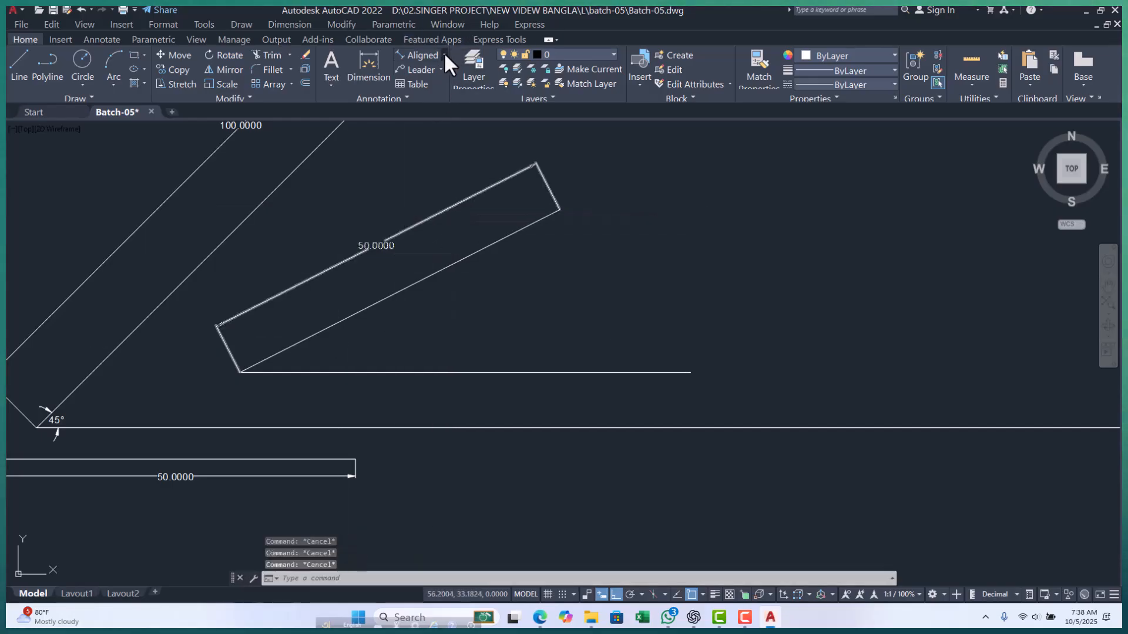
# - Add an angular dimension between the 27° line and its horizontal reference line, placed inside the corner
pyautogui.click(444, 55)
pyautogui.click(429, 121)
pyautogui.scroll(4, 277, 370)
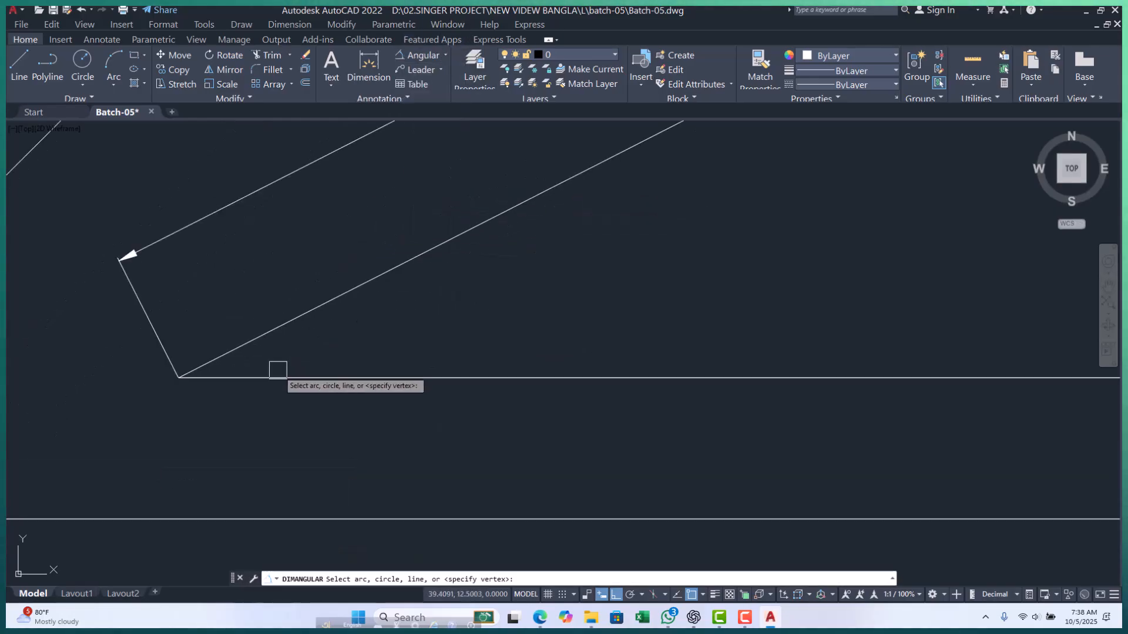
pyautogui.click(276, 335)
pyautogui.click(272, 377)
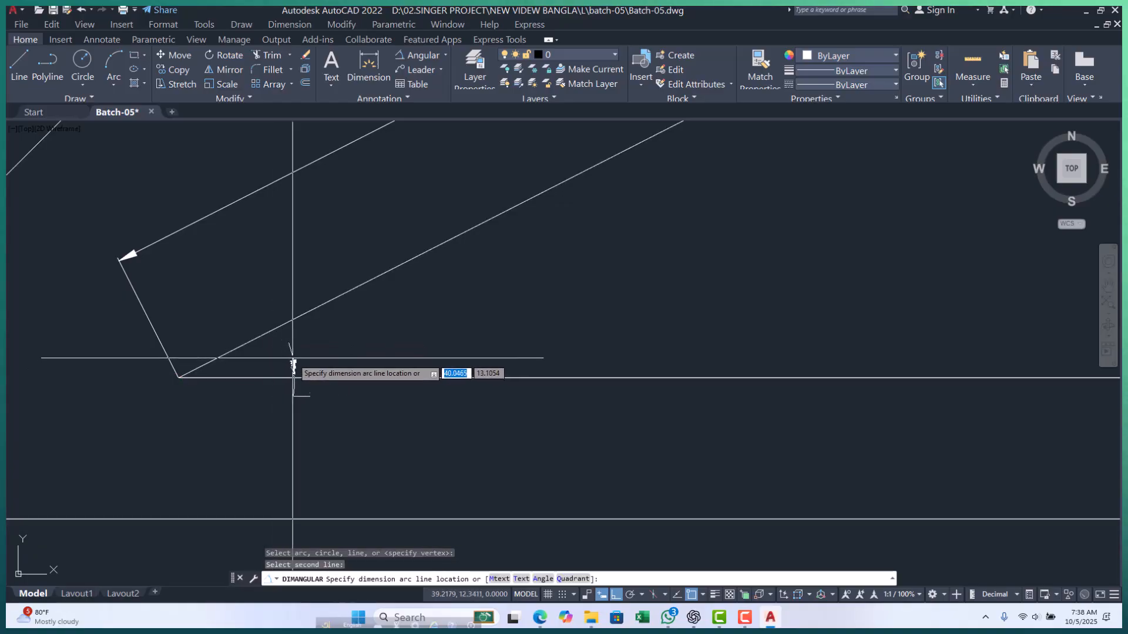
pyautogui.click(377, 341)
pyautogui.press('Escape')
pyautogui.press('Escape')
pyautogui.press('Escape')
# - Draw a line 15 units long at 12° from a free point above the 27° line's horizontal reference line
pyautogui.scroll(-8, 355, 308)
pyautogui.moveTo(428, 309); pyautogui.dragTo(322, 348, button='middle')
pyautogui.scroll(4, 406, 329)
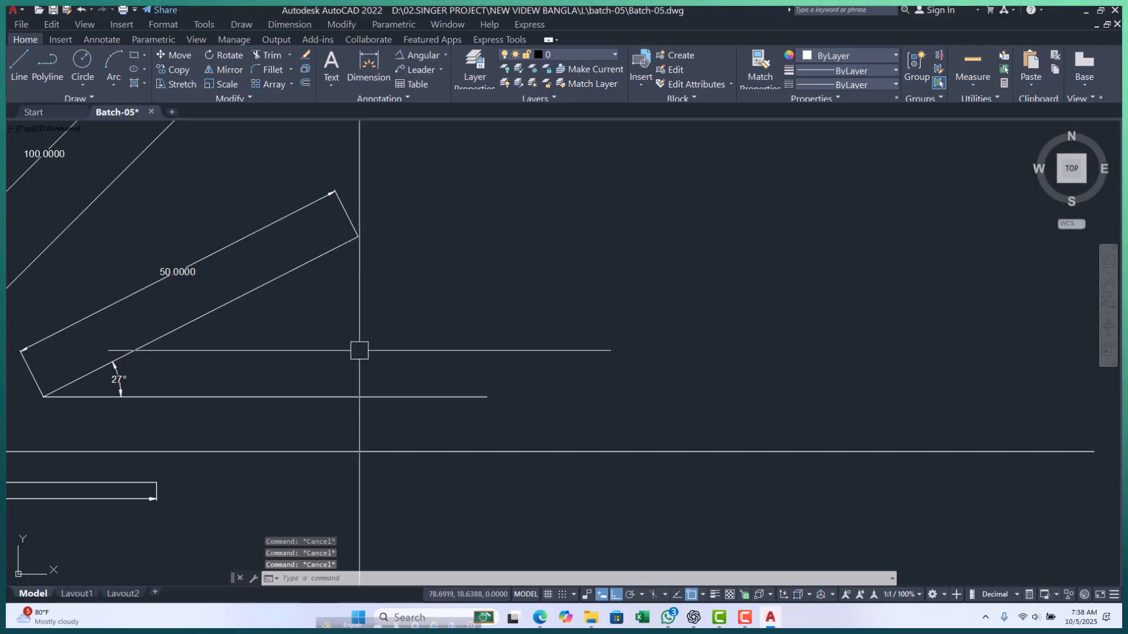
pyautogui.press('Escape')
pyautogui.write('l')
pyautogui.press('Return')
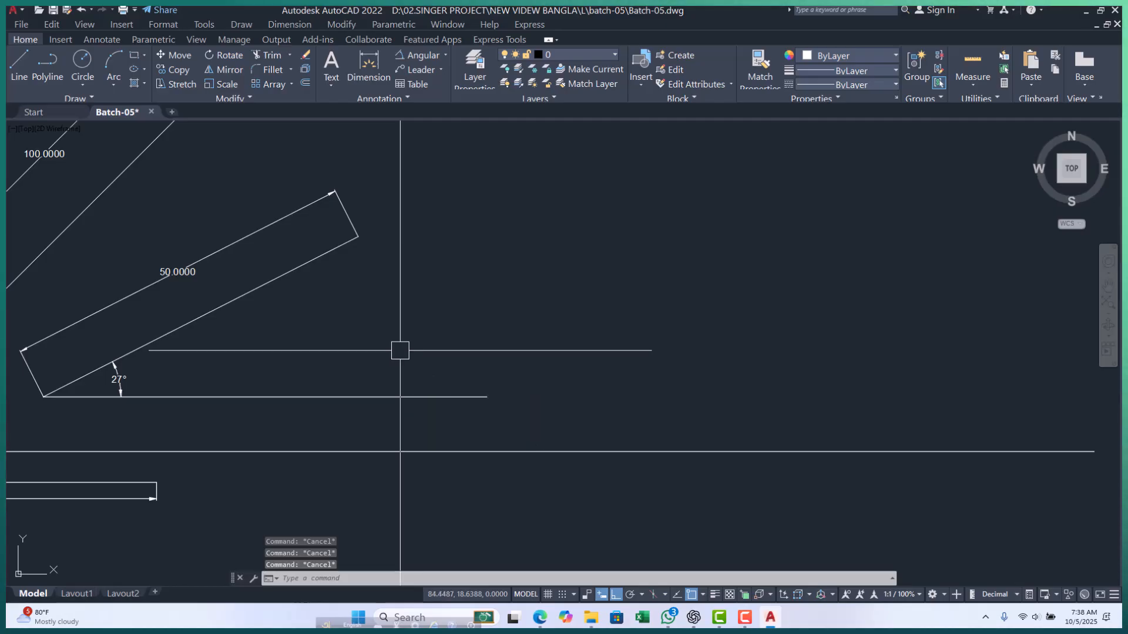
pyautogui.scroll(2, 276, 374)
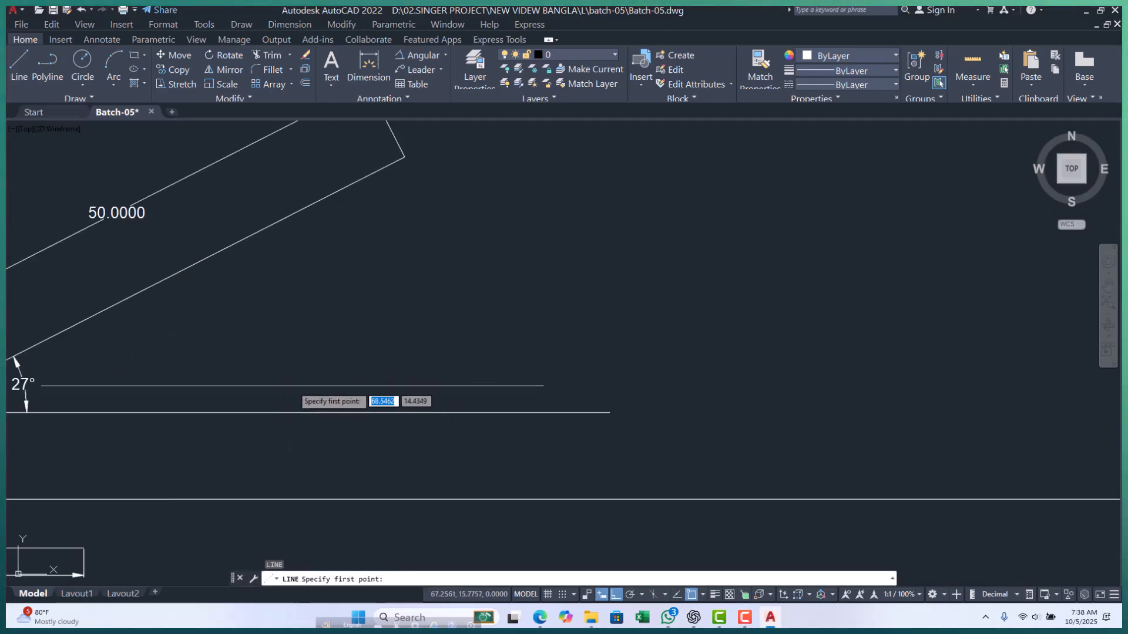
pyautogui.click(286, 383)
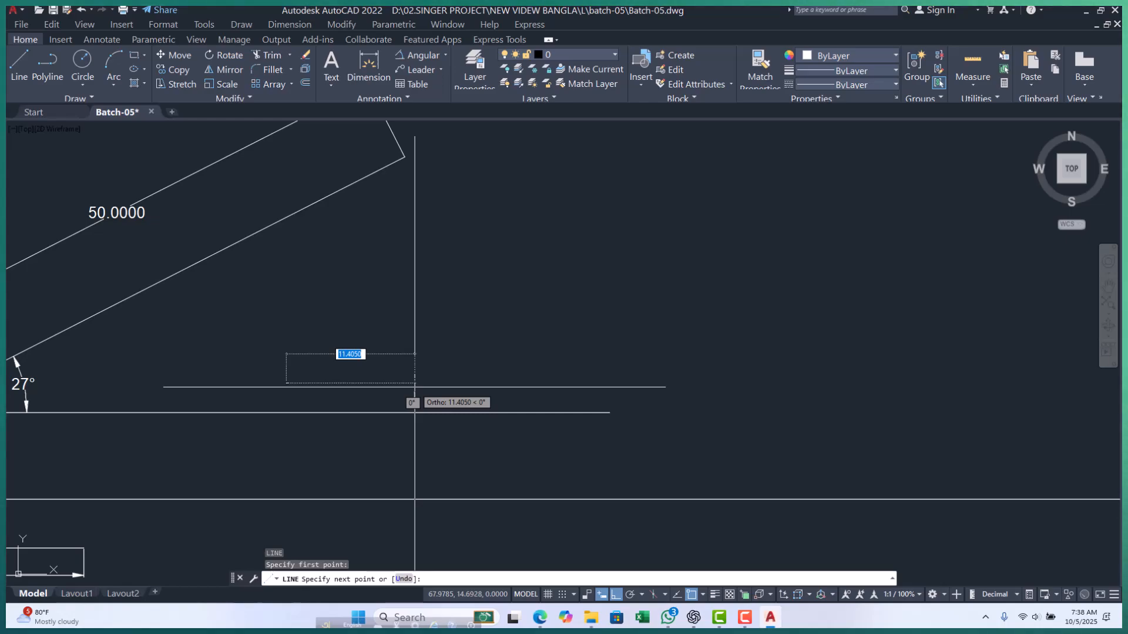
pyautogui.press('Tab')
pyautogui.write('12')
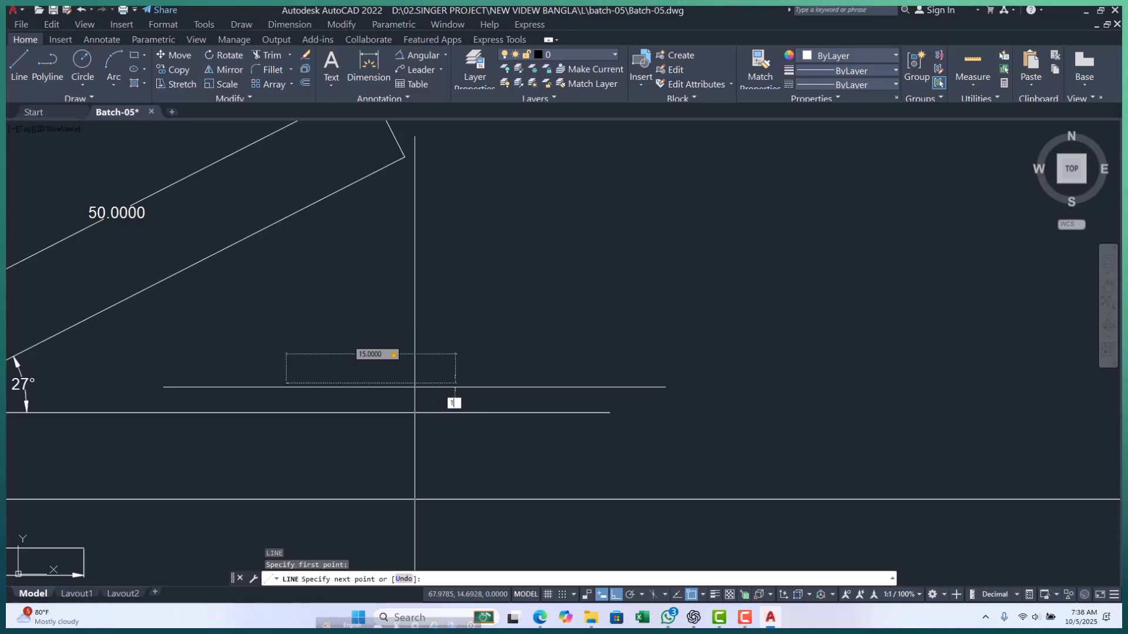
pyautogui.press('Return')
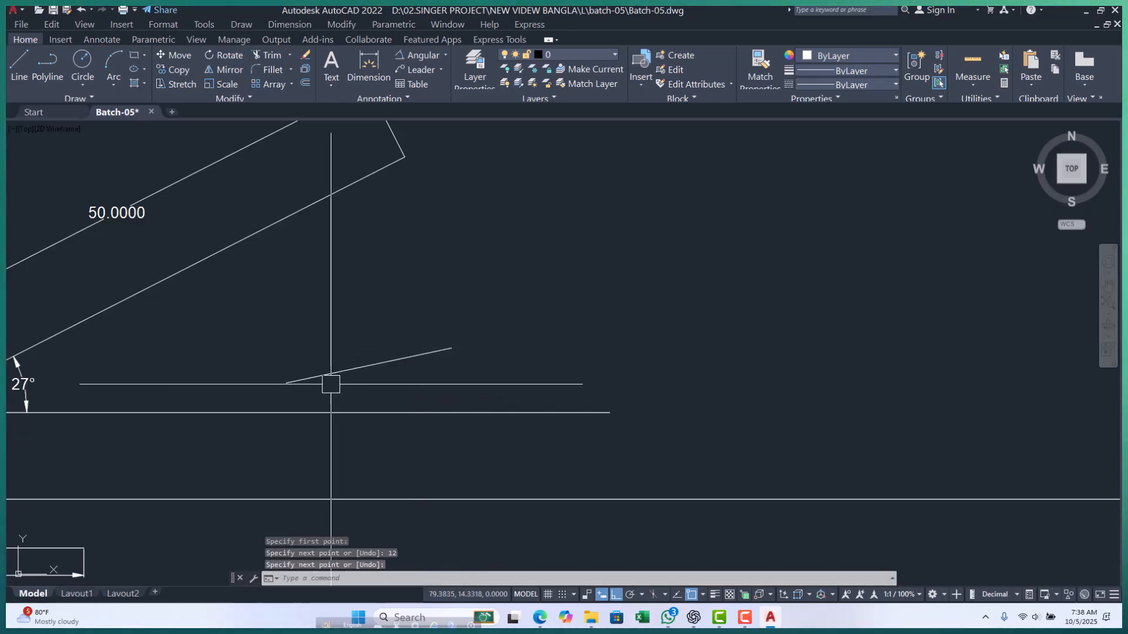
pyautogui.press('Escape')
pyautogui.press('Escape')
pyautogui.press('Escape')
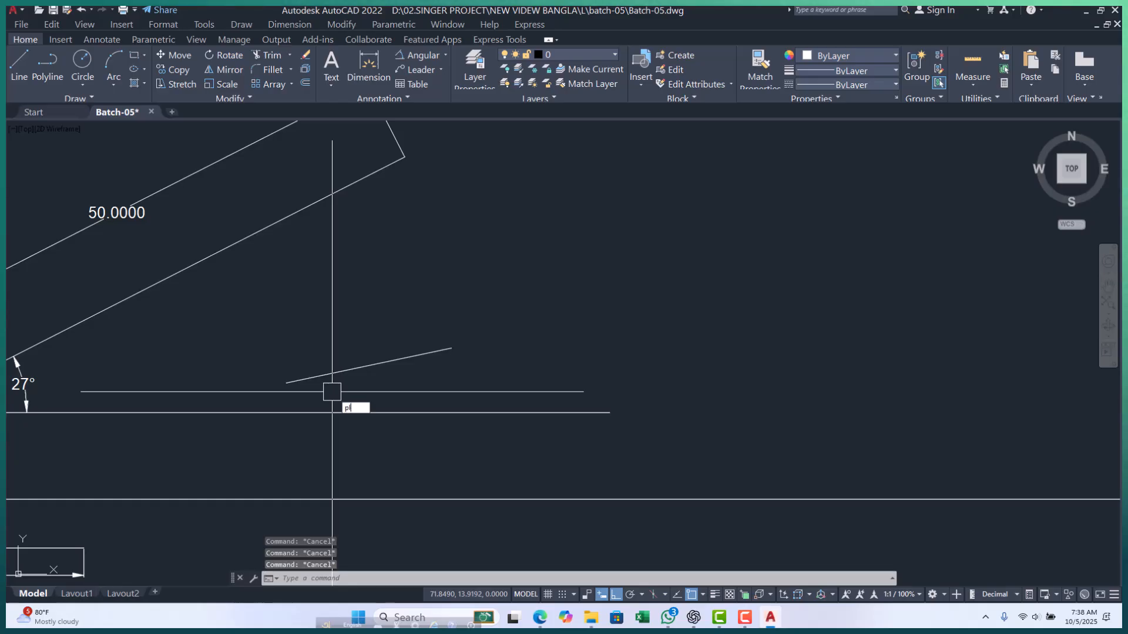
# - Draw a horizontal reference polyline from the lower end of the 12° line, extending past its upper end
pyautogui.write('pl')
pyautogui.press('Return')
pyautogui.click(286, 383)
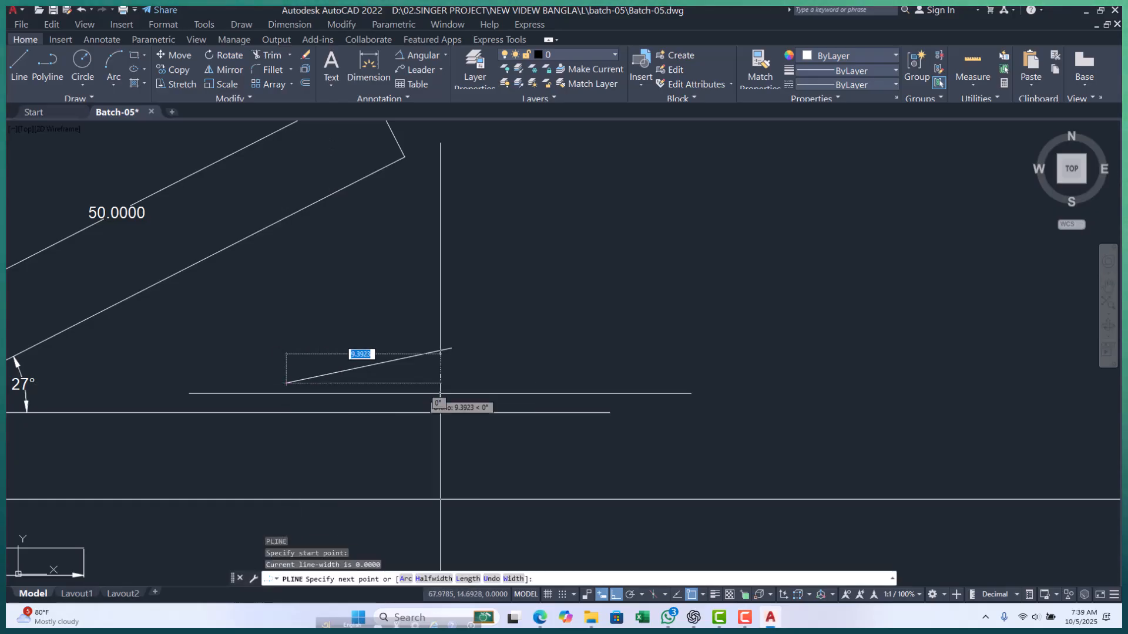
pyautogui.click(559, 401)
pyautogui.press('Return')
# - Add an angular dimension between the 12° line and its horizontal reference line, placed beyond the line's upper end
pyautogui.click(423, 55)
pyautogui.scroll(5, 324, 405)
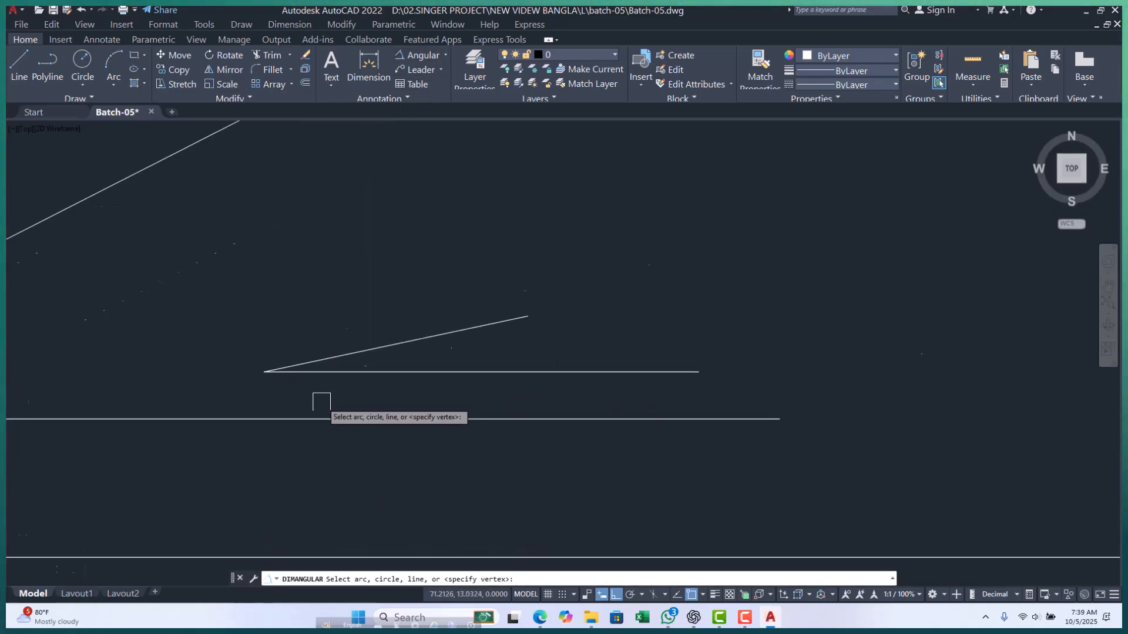
pyautogui.click(340, 287)
pyautogui.click(353, 325)
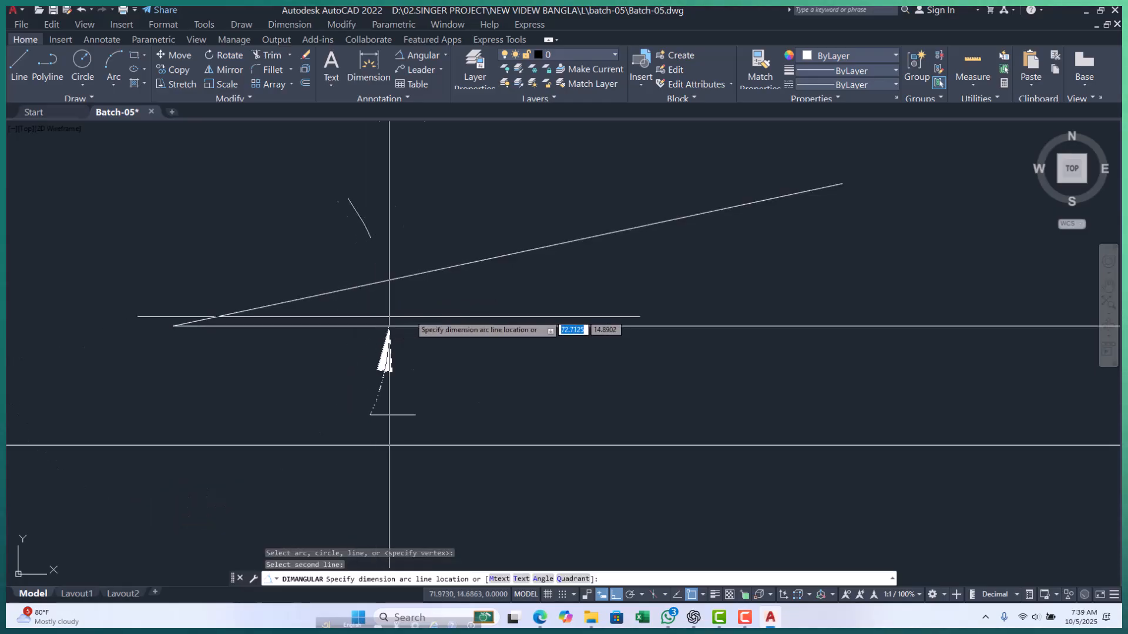
pyautogui.scroll(-4, 766, 297)
pyautogui.press('Escape')
pyautogui.press('Escape')
pyautogui.press('Escape')
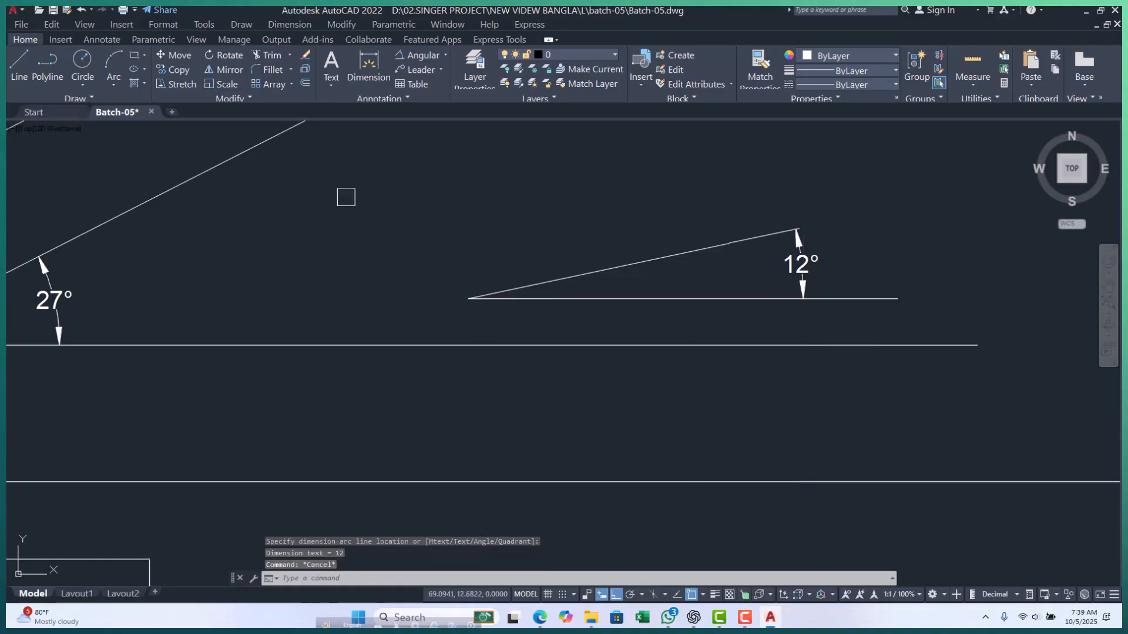
pyautogui.click(445, 54)
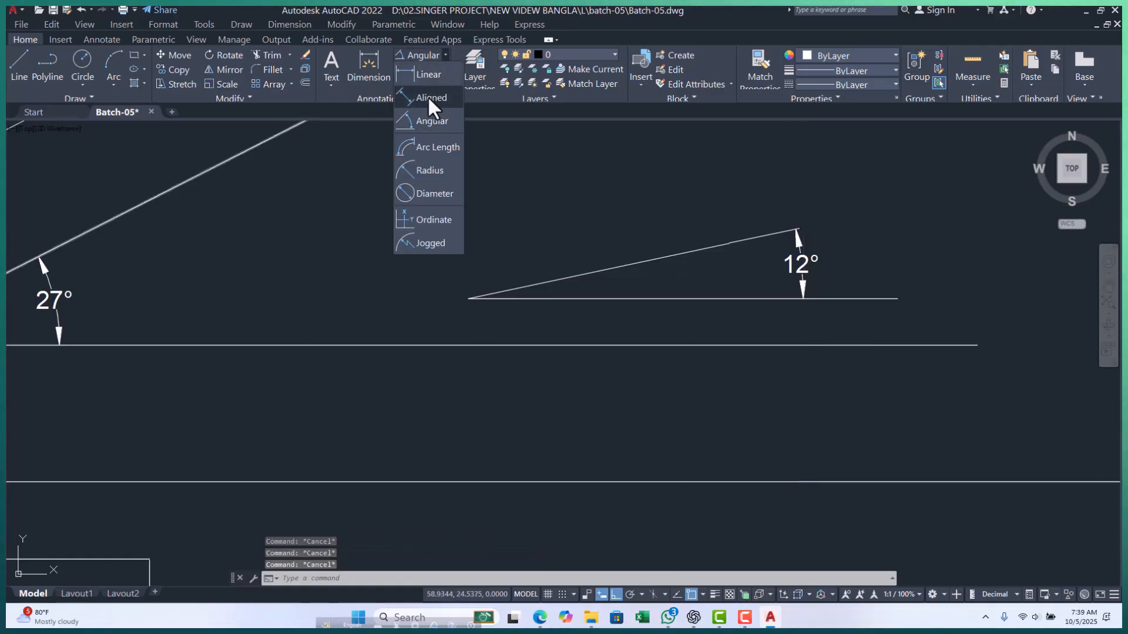
pyautogui.click(427, 79)
pyautogui.scroll(2, 506, 286)
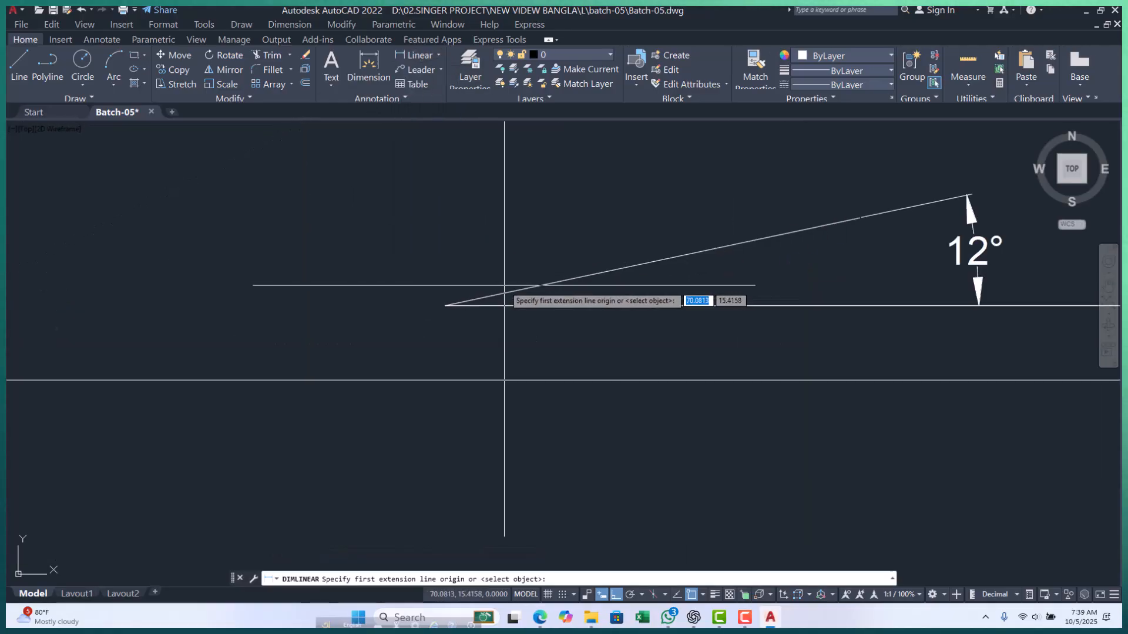
pyautogui.click(445, 305)
pyautogui.scroll(4, 734, 282)
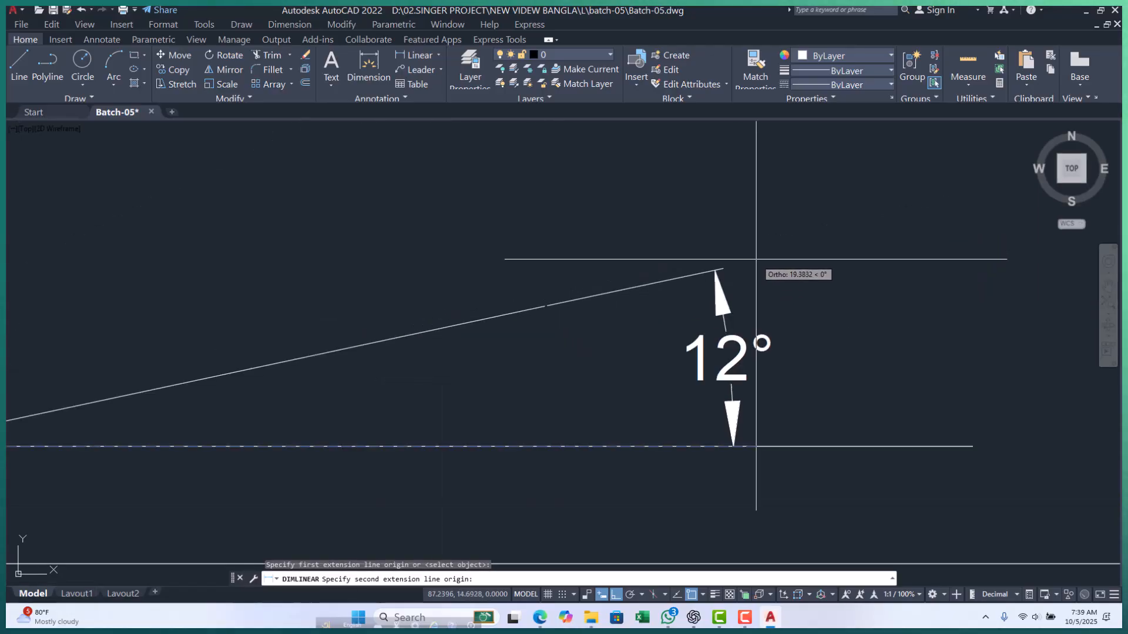
pyautogui.click(674, 280)
pyautogui.scroll(-5, 678, 282)
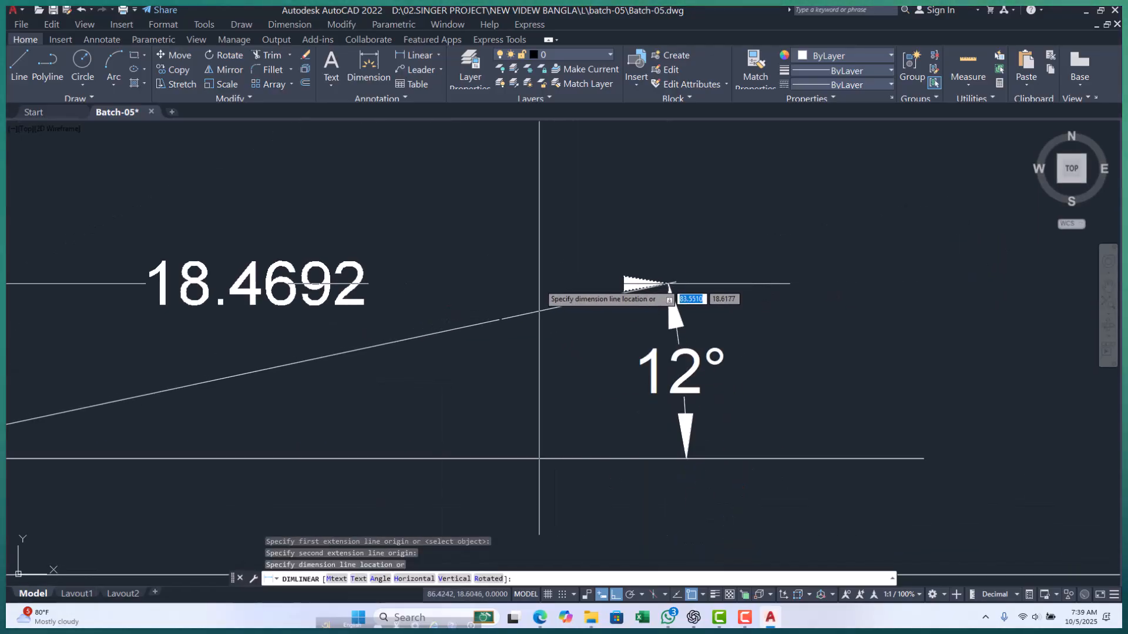
pyautogui.press('Escape')
pyautogui.press('Escape')
pyautogui.press('Escape')
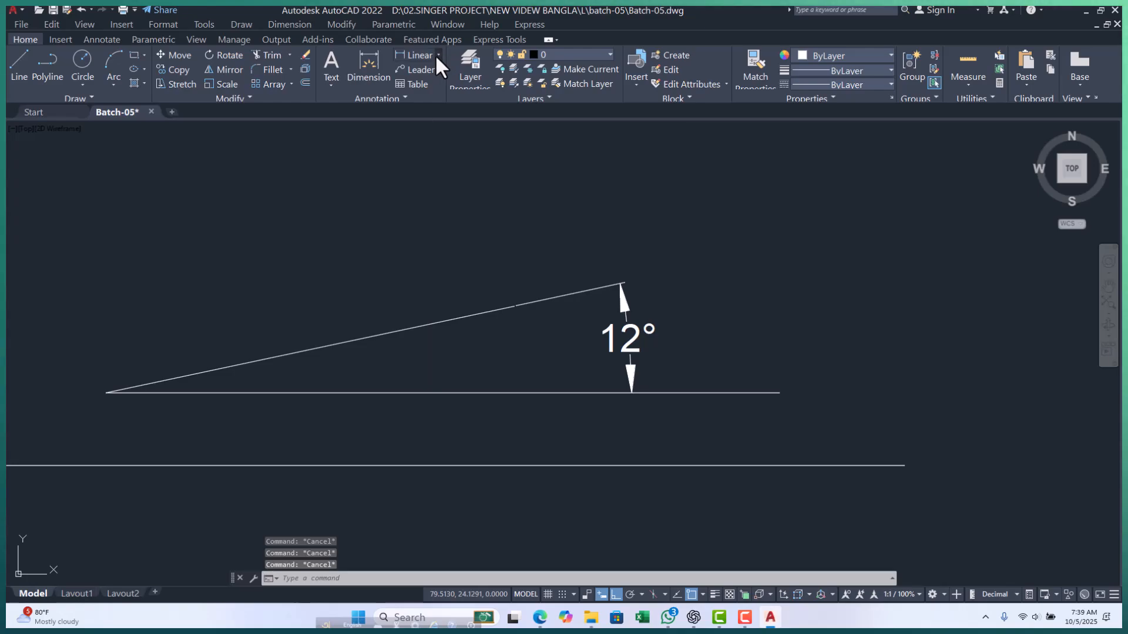
# - Place an aligned dimension above the 12° line, from its lower end to the tip of the angular dimension's extension line
pyautogui.click(437, 55)
pyautogui.click(427, 97)
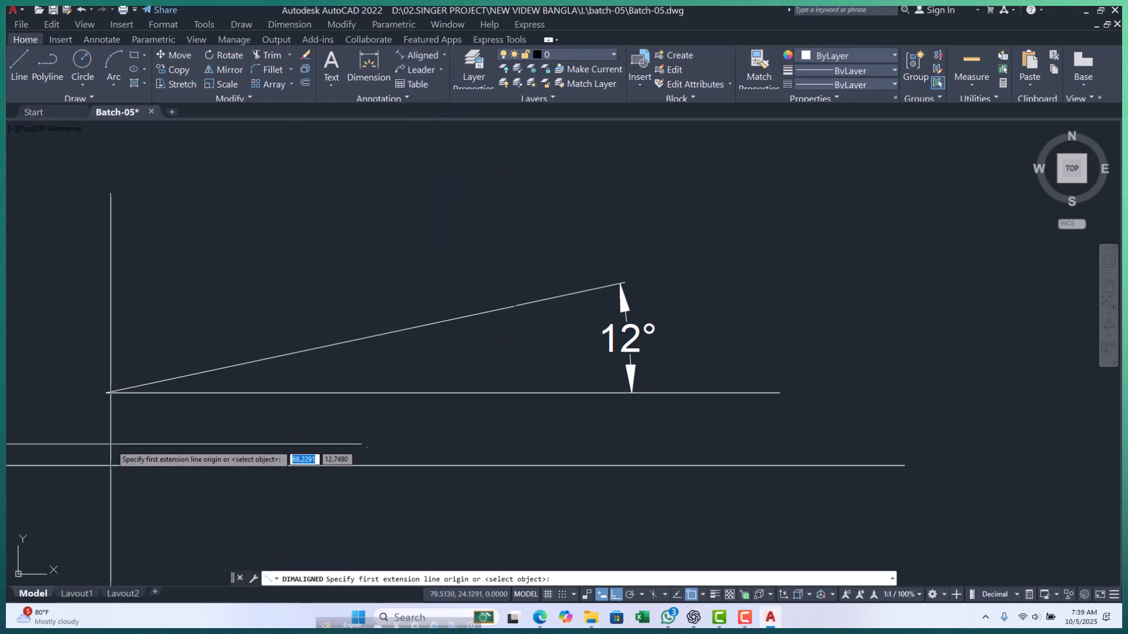
pyautogui.click(106, 392)
pyautogui.click(620, 283)
pyautogui.click(504, 251)
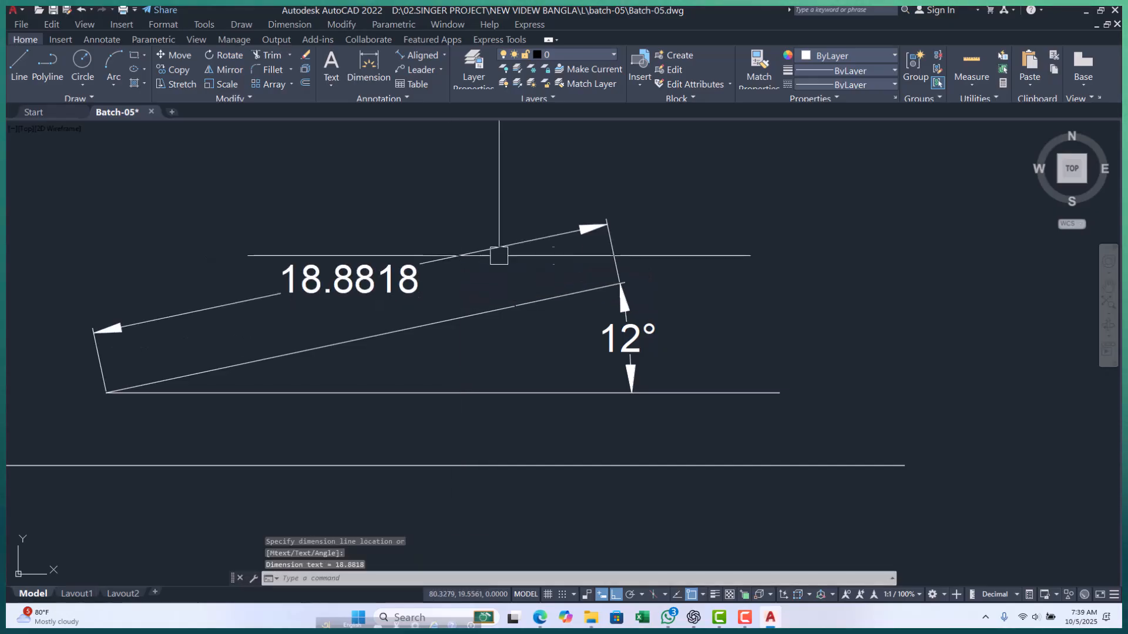
# - Move the second origin of the short line's aligned dimension to the actual upper end of the 12° line
pyautogui.click(613, 252)
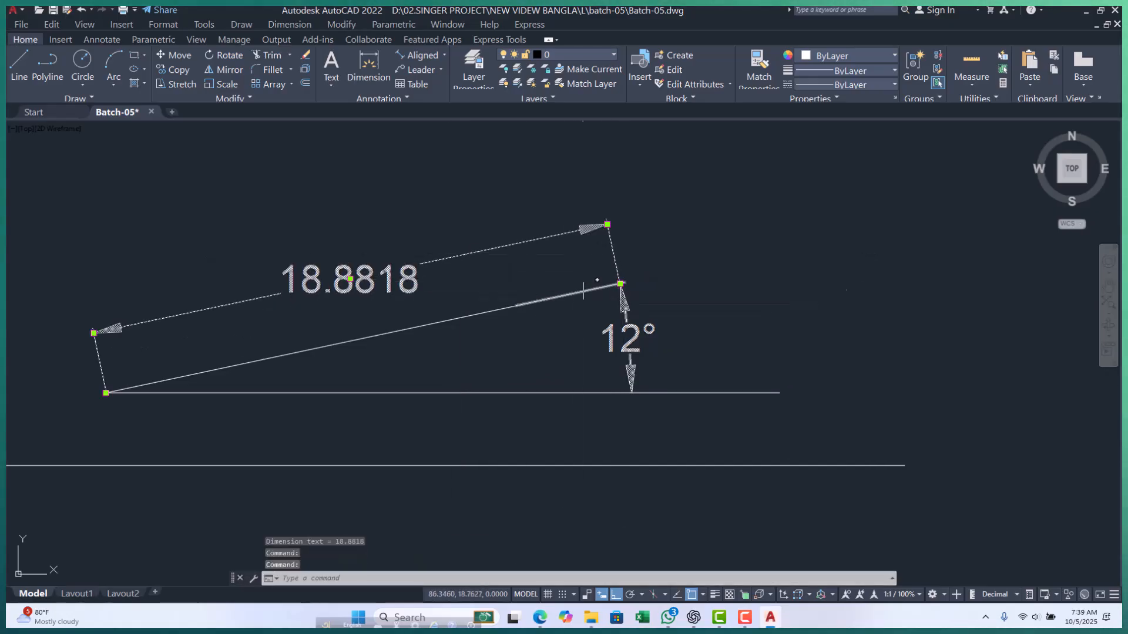
pyautogui.click(619, 284)
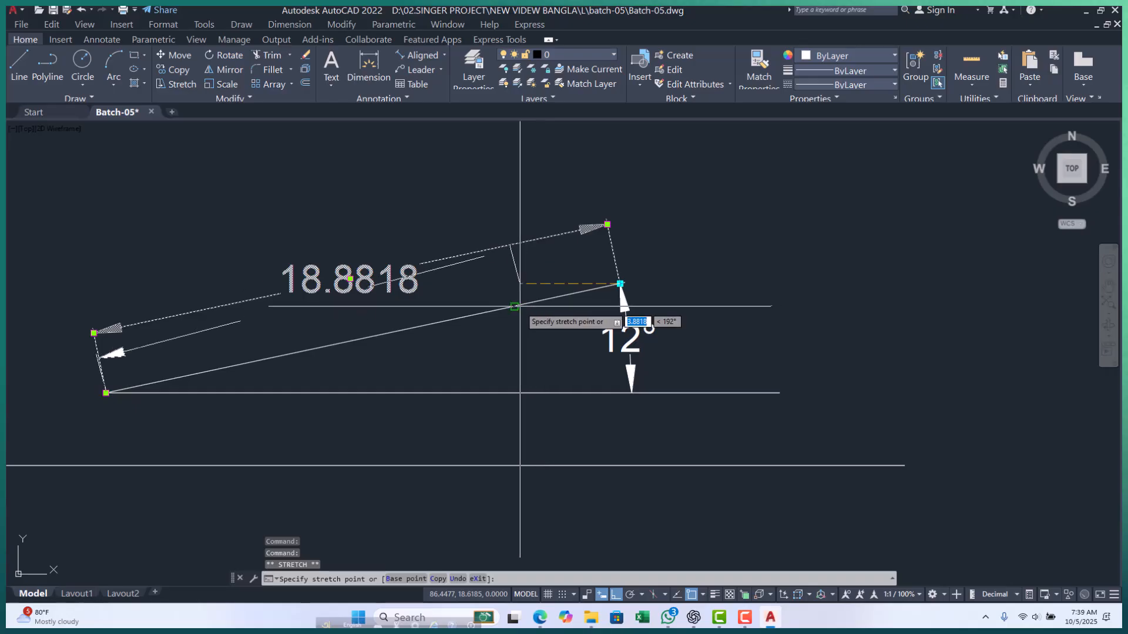
pyautogui.press('Escape')
pyautogui.press('Escape')
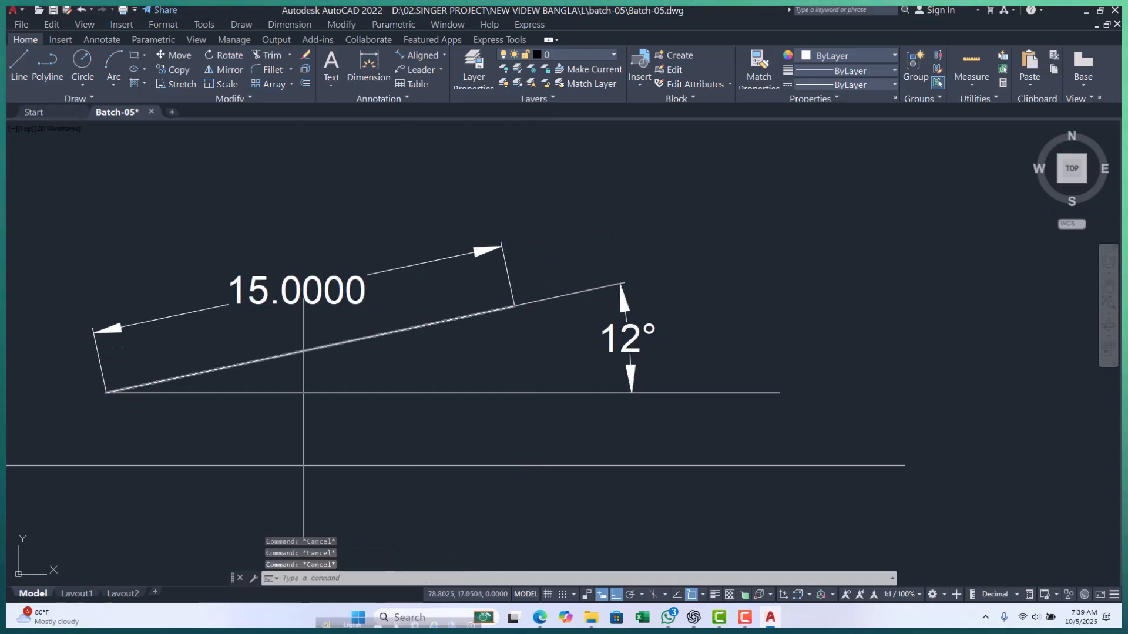
# - Draw a 30-unit polyline at 19° in the empty area above and beyond the upper end of the 27° line
pyautogui.scroll(-5, 373, 413)
pyautogui.scroll(3, 239, 264)
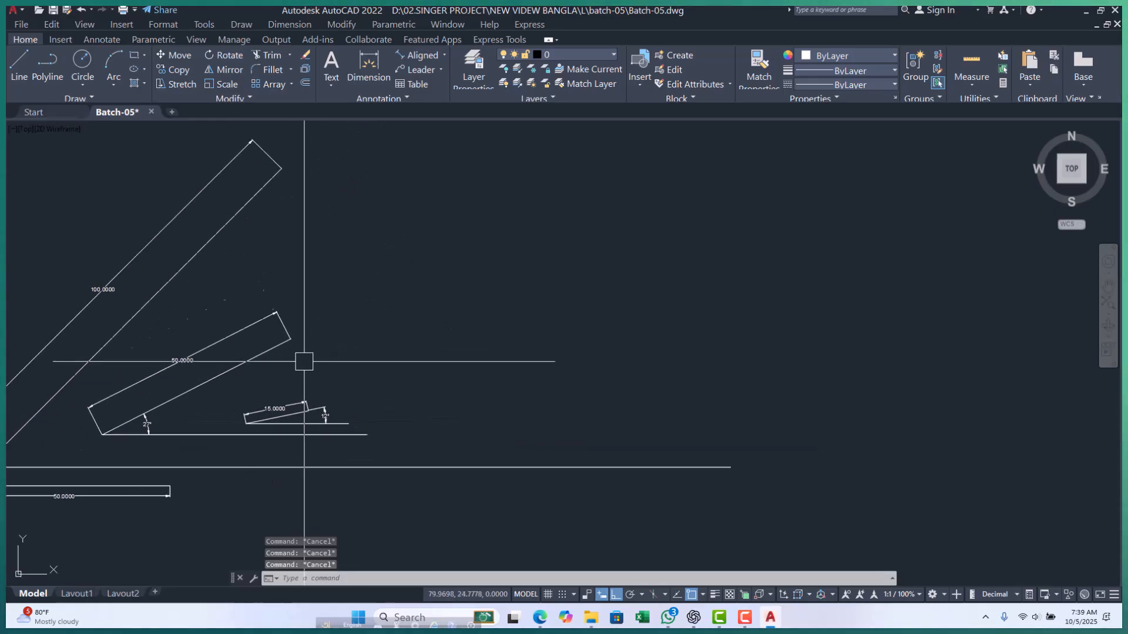
pyautogui.scroll(3, 302, 370)
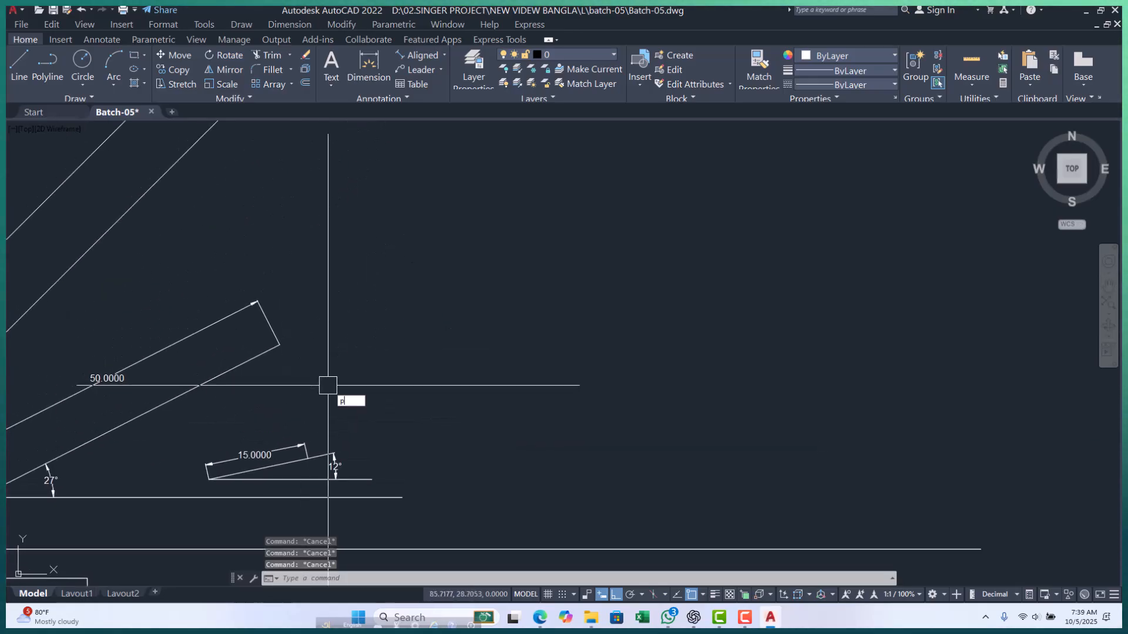
pyautogui.write('pl')
pyautogui.press('Return')
pyautogui.scroll(9, 306, 435)
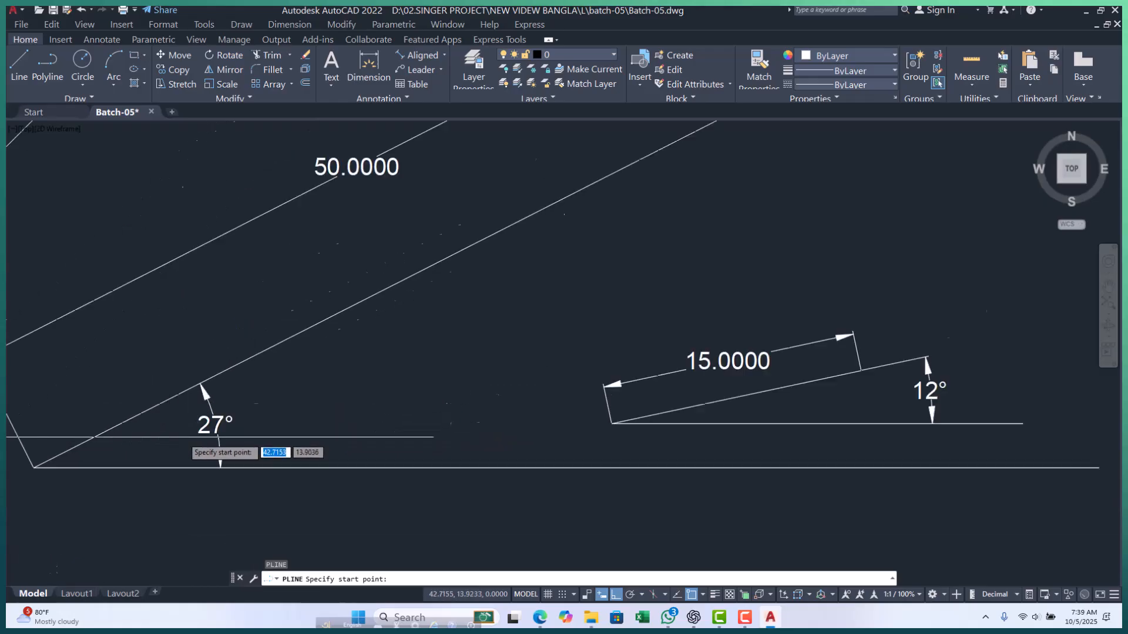
pyautogui.scroll(-9, 241, 417)
pyautogui.scroll(6, 250, 414)
pyautogui.scroll(-3, 253, 413)
pyautogui.scroll(-9, 254, 413)
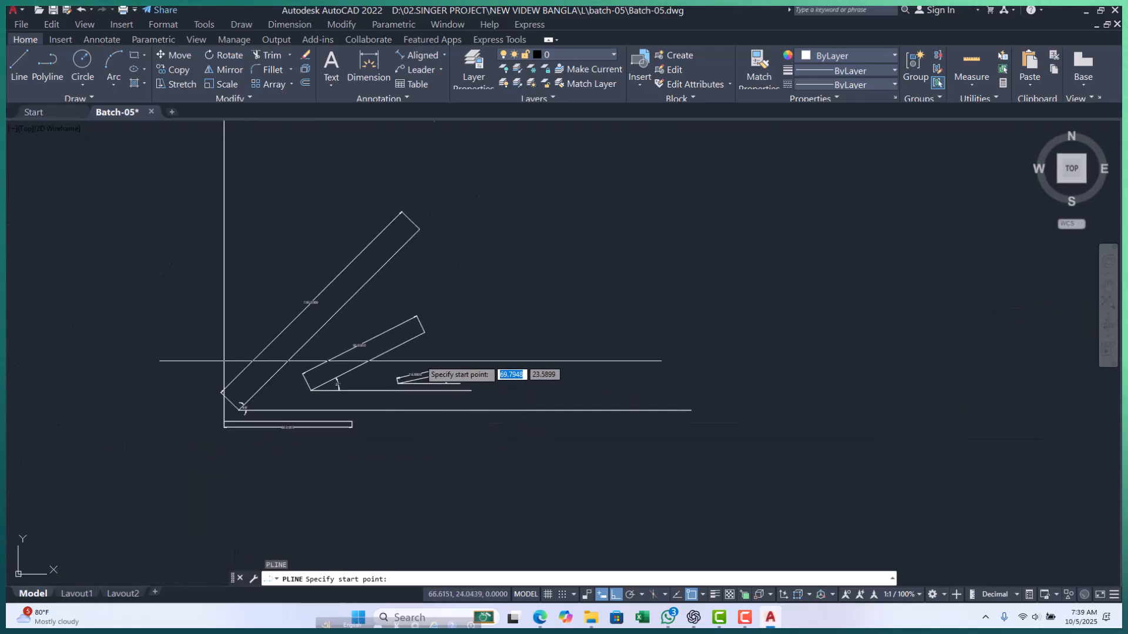
pyautogui.scroll(4, 463, 335)
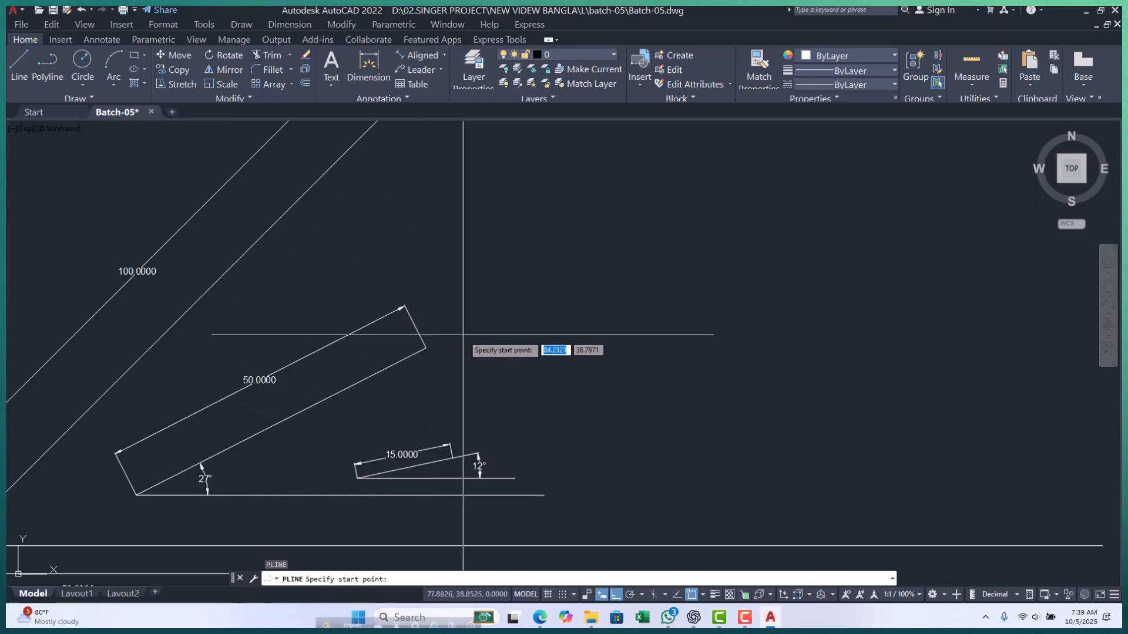
pyautogui.scroll(-3, 470, 341)
pyautogui.scroll(3, 282, 358)
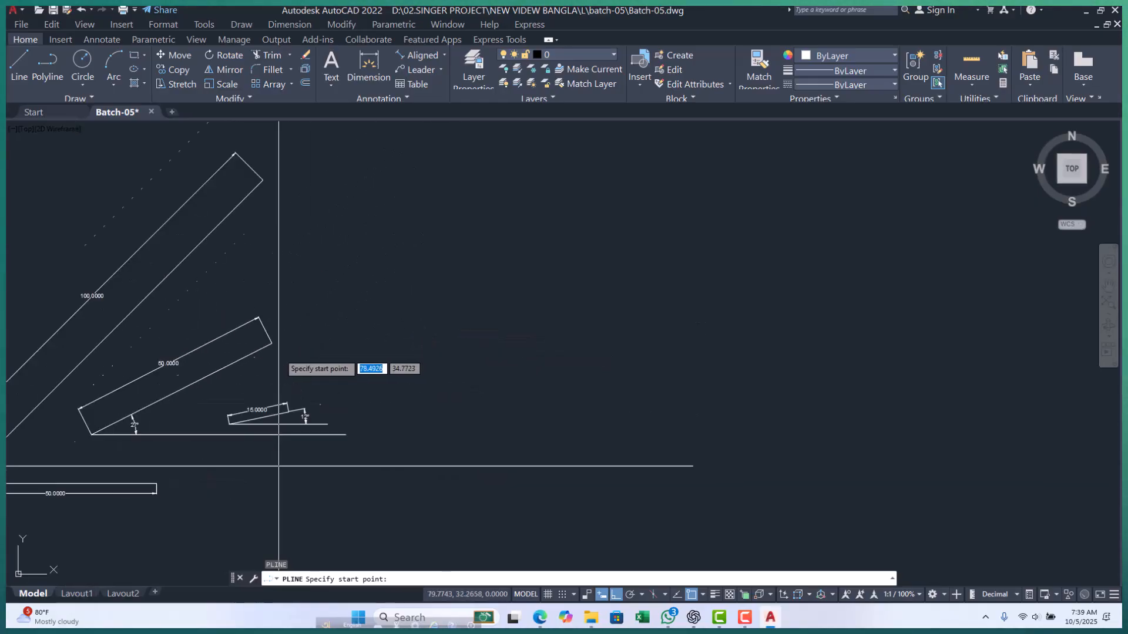
pyautogui.scroll(-4, 329, 350)
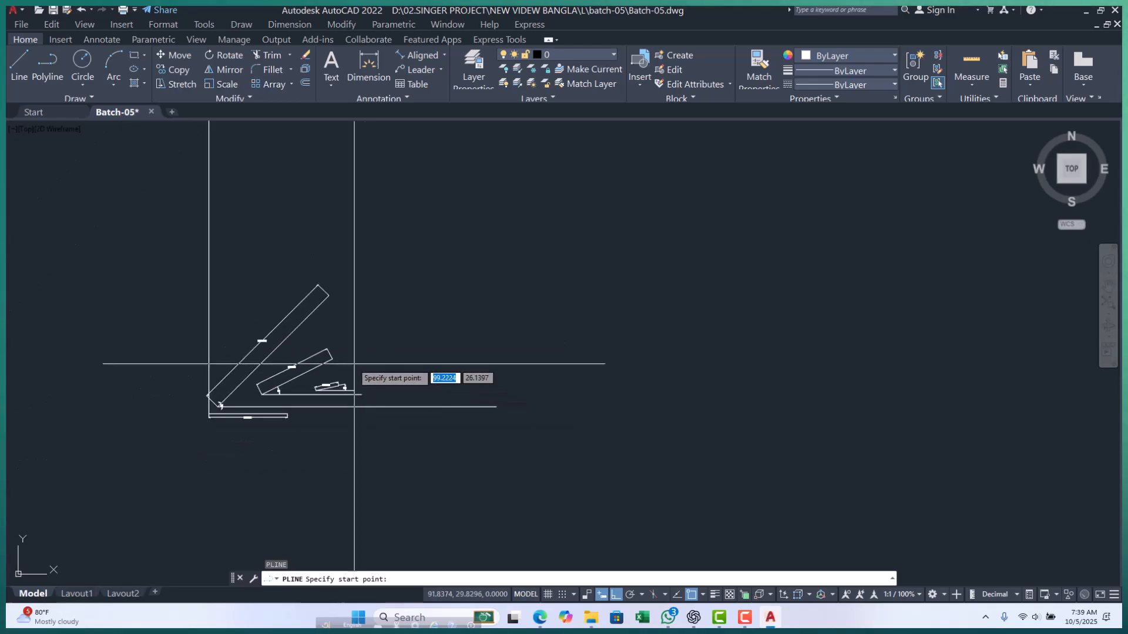
pyautogui.scroll(2, 306, 356)
pyautogui.click(309, 296)
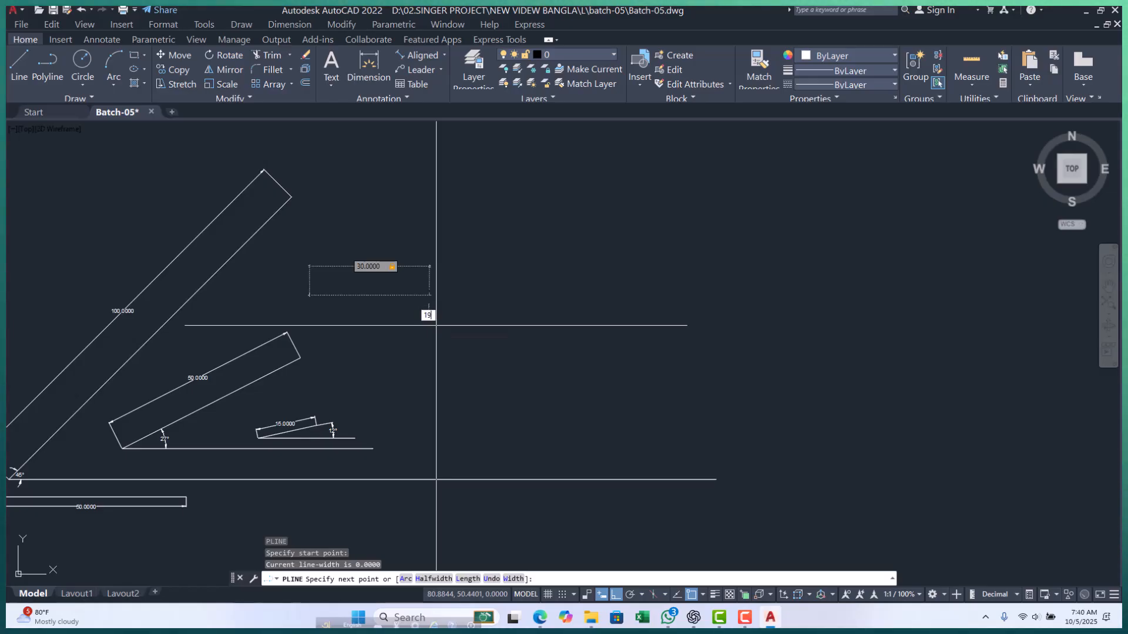
pyautogui.press('Return')
pyautogui.press('Escape')
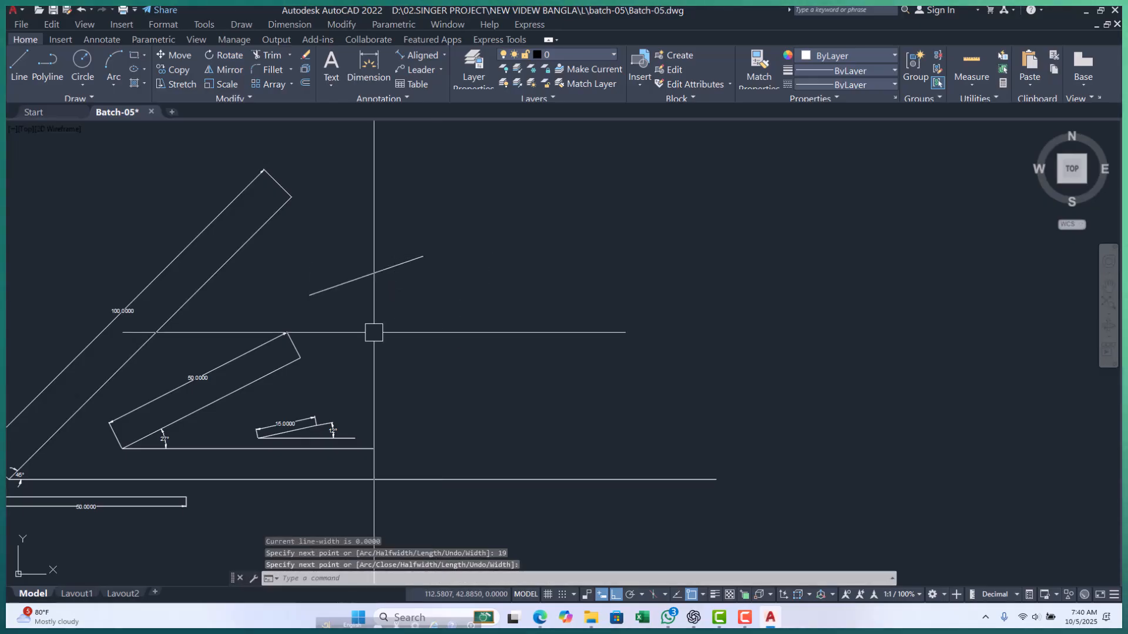
# - Draw a horizontal reference polyline about 31 units long from the lower end of the 19° line
pyautogui.write('pl')
pyautogui.press('Return')
pyautogui.scroll(5, 373, 332)
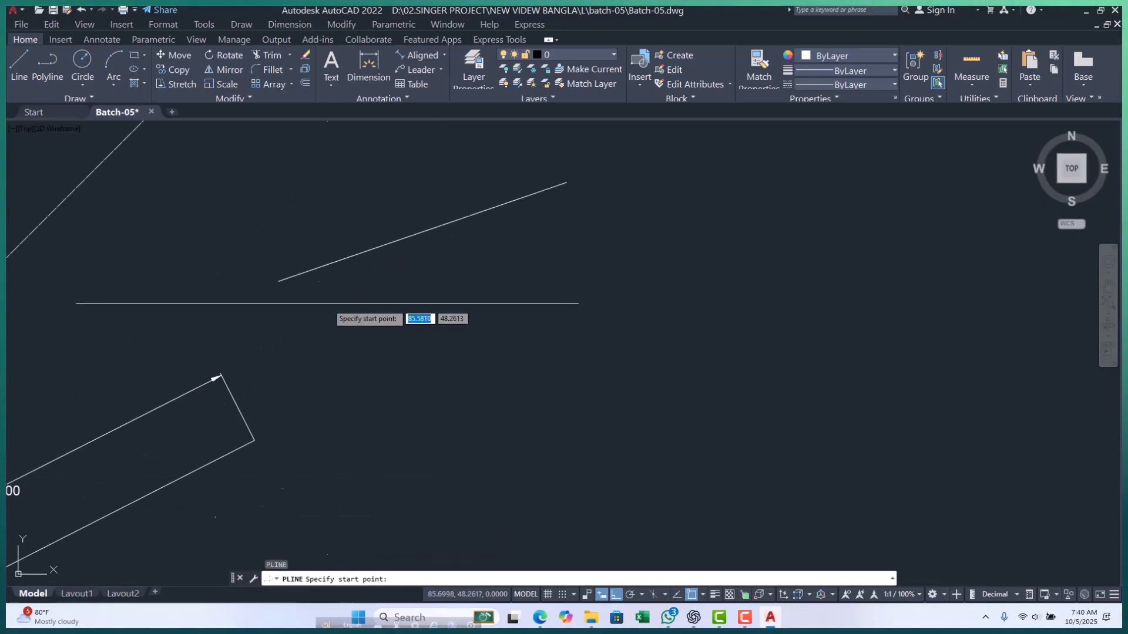
pyautogui.click(278, 281)
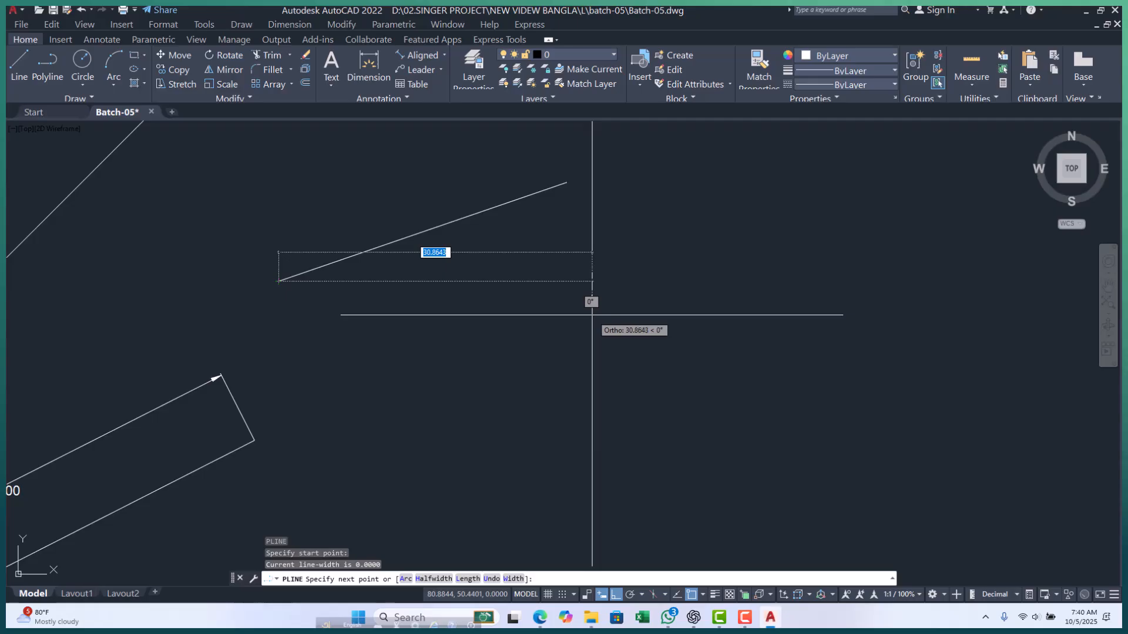
pyautogui.click(592, 315)
pyautogui.press('Escape')
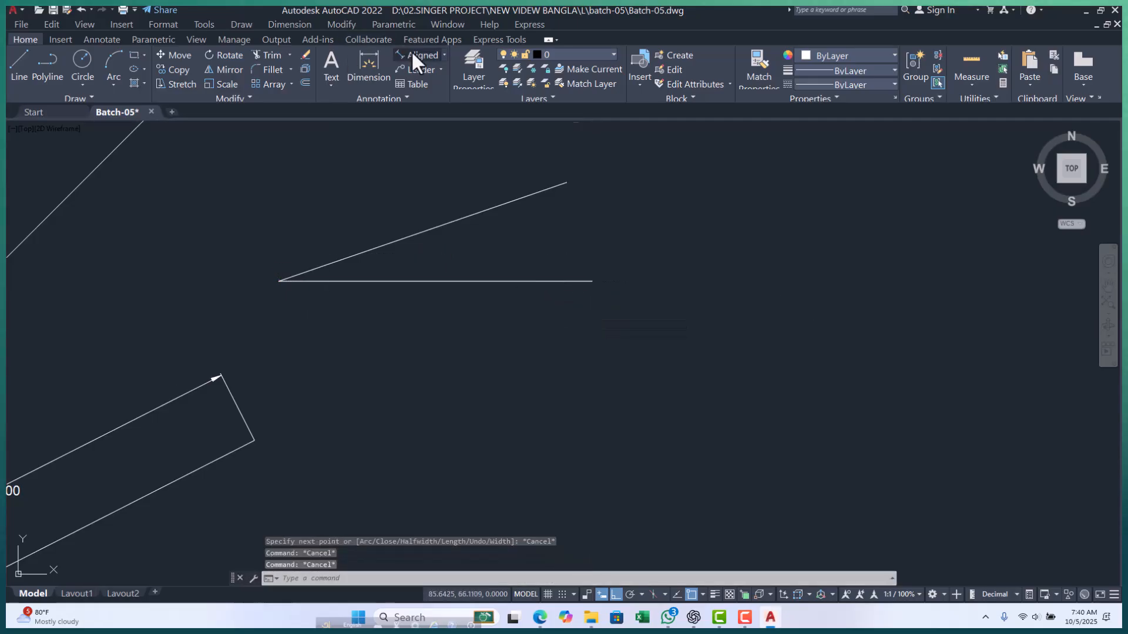
# - Place an aligned dimension above the 19° line, measured from its lower end to its upper end
pyautogui.click(415, 54)
pyautogui.click(279, 280)
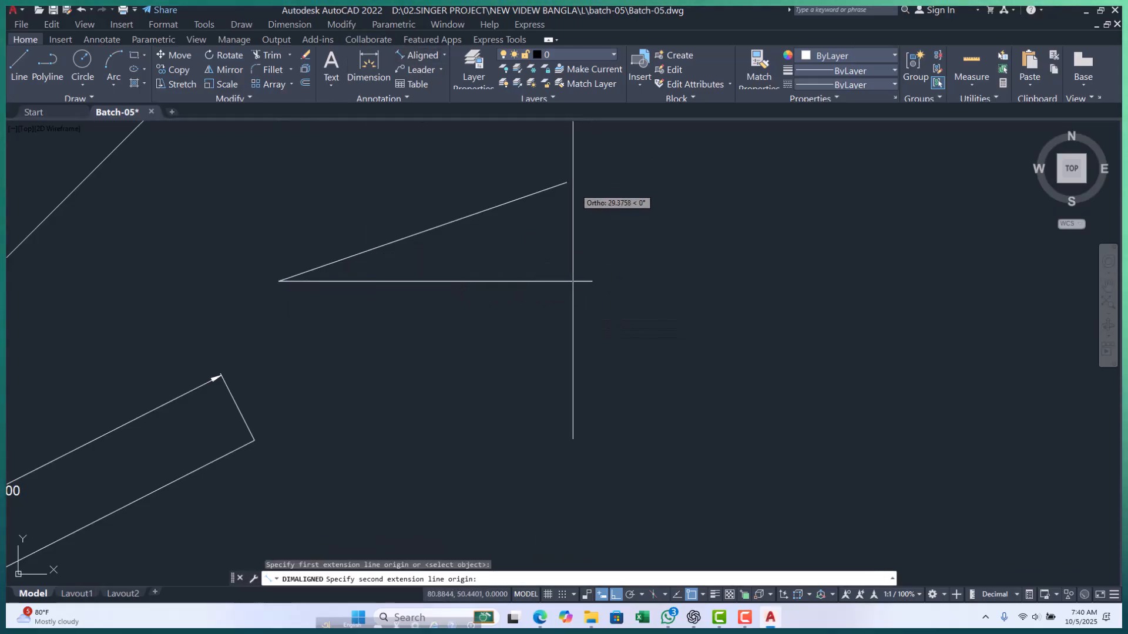
pyautogui.click(566, 182)
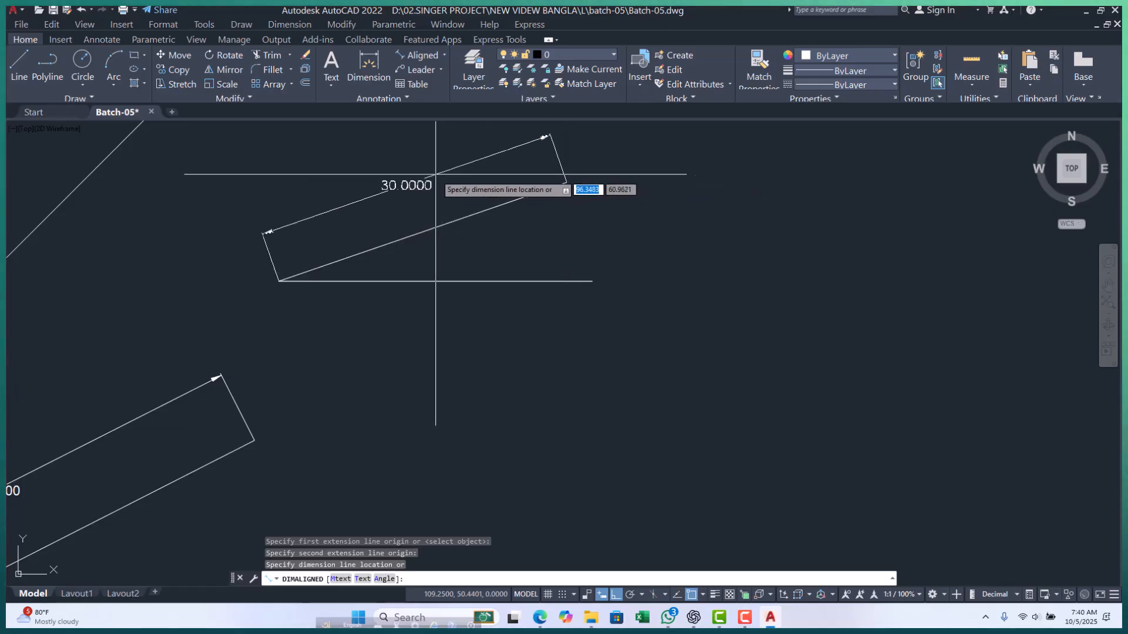
pyautogui.click(446, 181)
pyautogui.press('Escape')
pyautogui.press('Escape')
pyautogui.press('Escape')
pyautogui.moveTo(460, 194); pyautogui.dragTo(454, 224, button='middle')
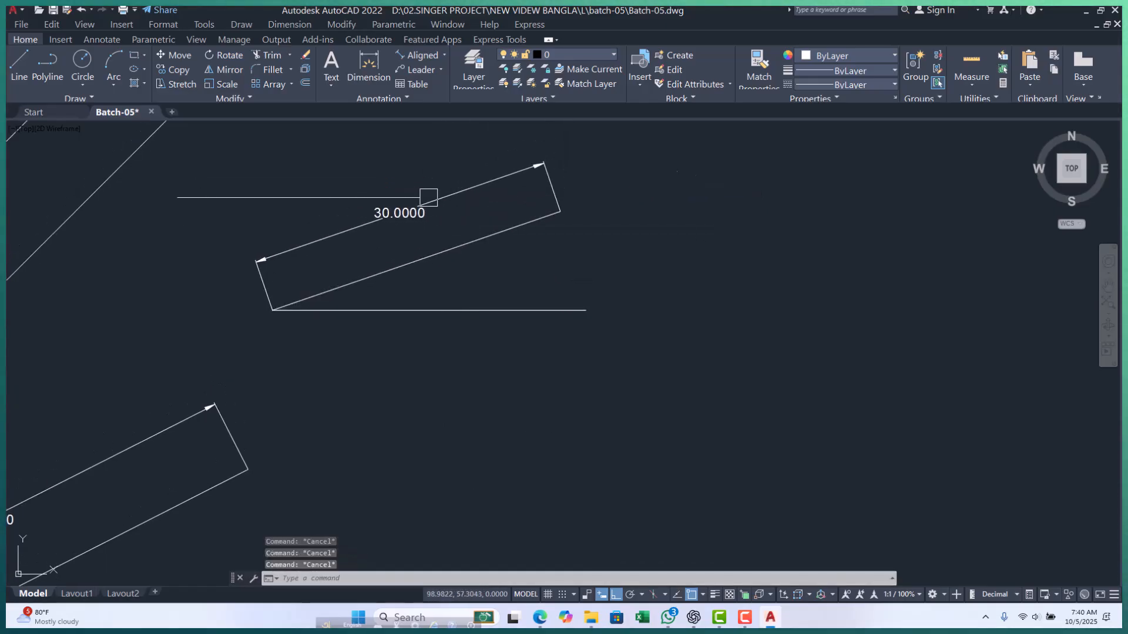
# - Add an angular dimension between the 19° line and its horizontal reference line, placed inside the angle
pyautogui.click(444, 54)
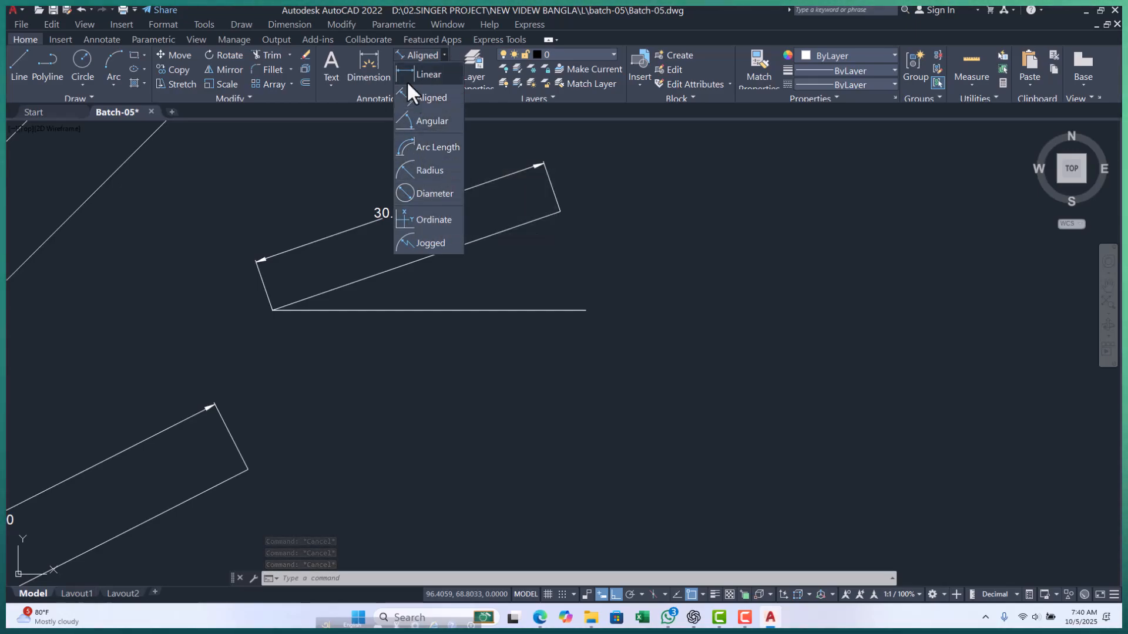
pyautogui.click(425, 122)
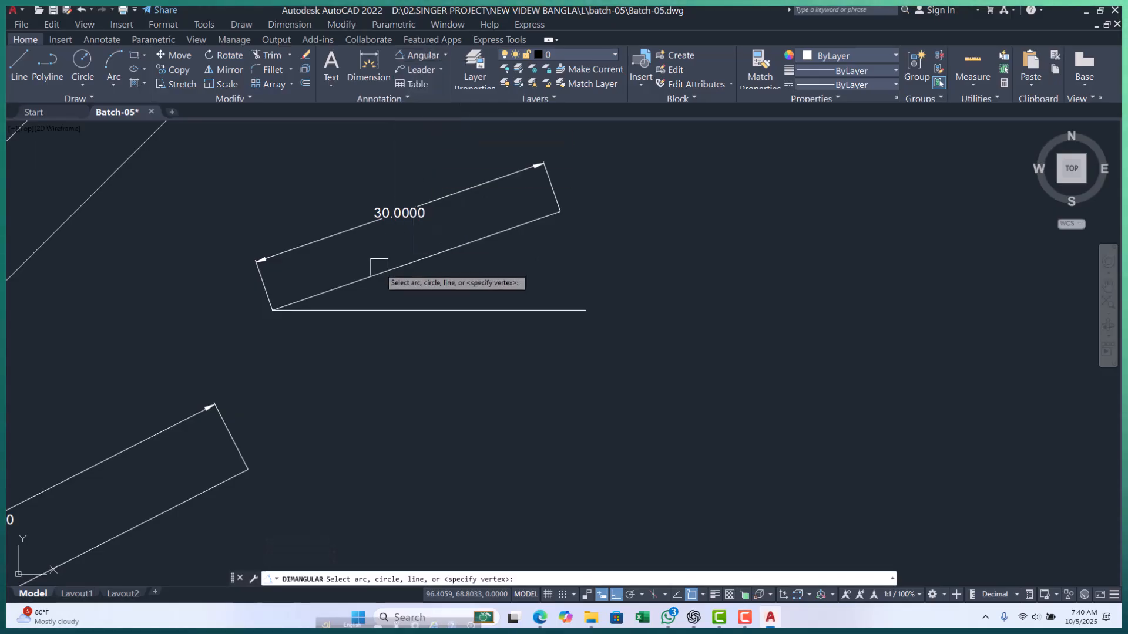
pyautogui.scroll(2, 378, 259)
pyautogui.click(340, 281)
pyautogui.click(354, 316)
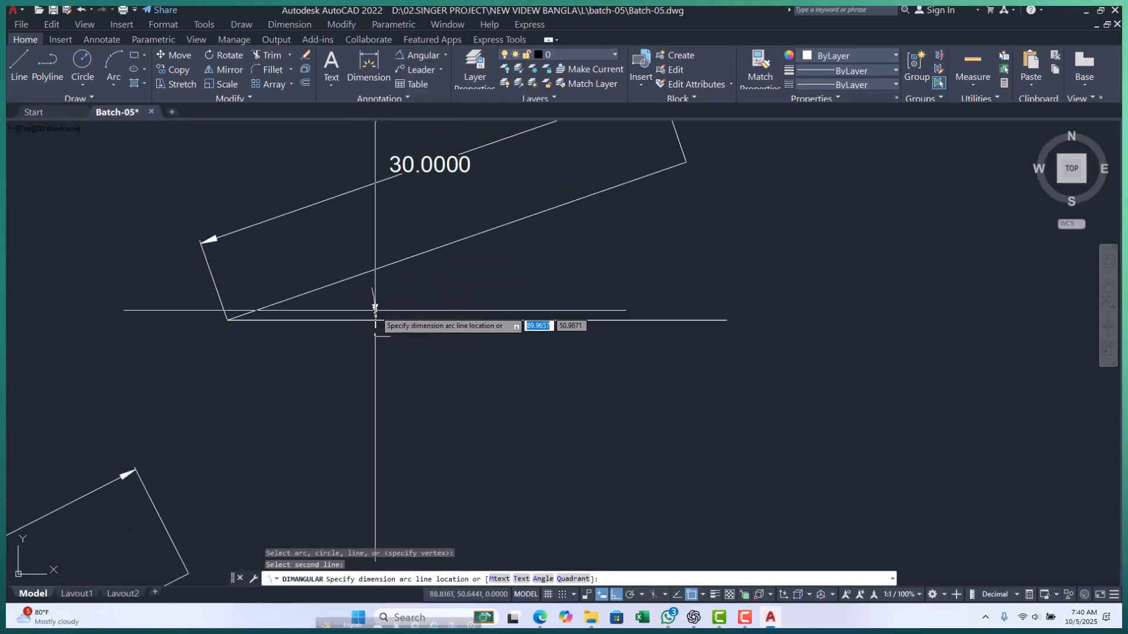
pyautogui.click(497, 275)
pyautogui.press('Escape')
pyautogui.scroll(-2, 488, 242)
pyautogui.press('Escape')
pyautogui.press('Escape')
# - Examine the dimensioned angled lines across the drawing and the list of available dimension types
pyautogui.scroll(-4, 445, 272)
pyautogui.scroll(-4, 432, 306)
pyautogui.scroll(2, 379, 334)
pyautogui.moveTo(421, 332); pyautogui.dragTo(344, 330, button='middle')
pyautogui.scroll(-2, 344, 330)
pyautogui.scroll(4, 317, 311)
pyautogui.scroll(2, 256, 281)
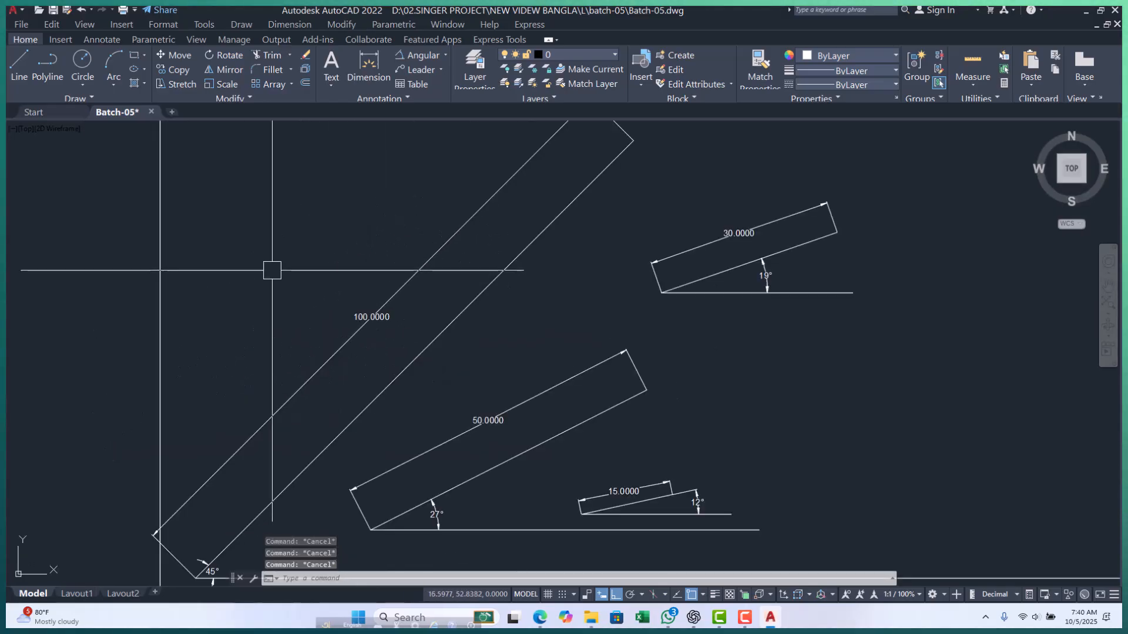
pyautogui.moveTo(357, 314); pyautogui.dragTo(275, 297, button='middle')
pyautogui.scroll(-6, 276, 297)
pyautogui.moveTo(455, 333); pyautogui.dragTo(381, 328, button='middle')
pyautogui.scroll(4, 188, 288)
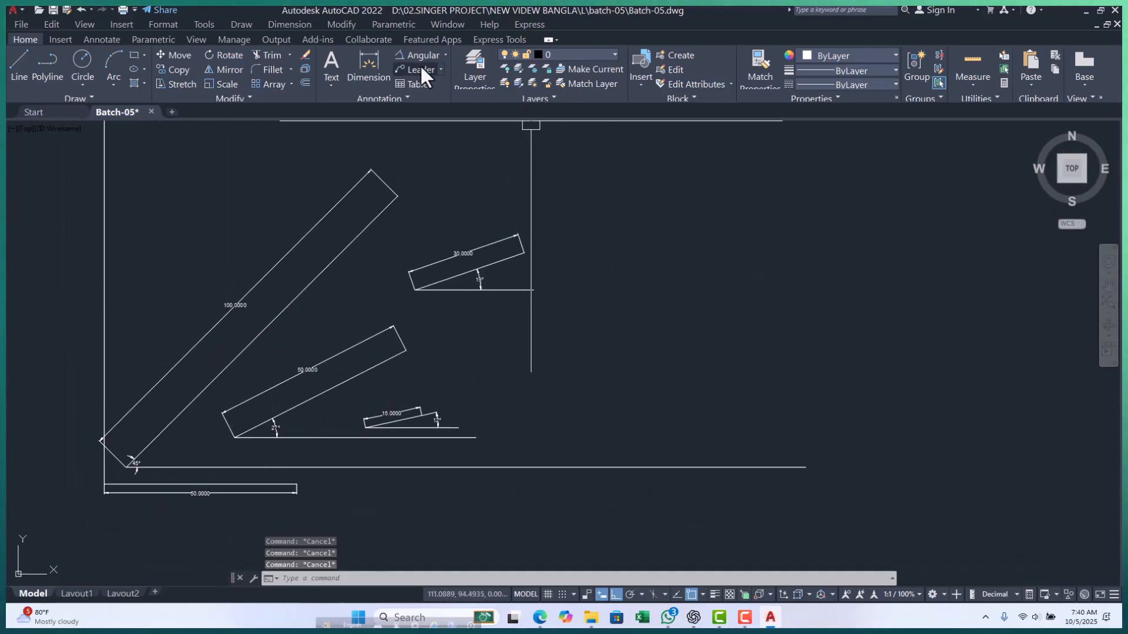
pyautogui.click(445, 54)
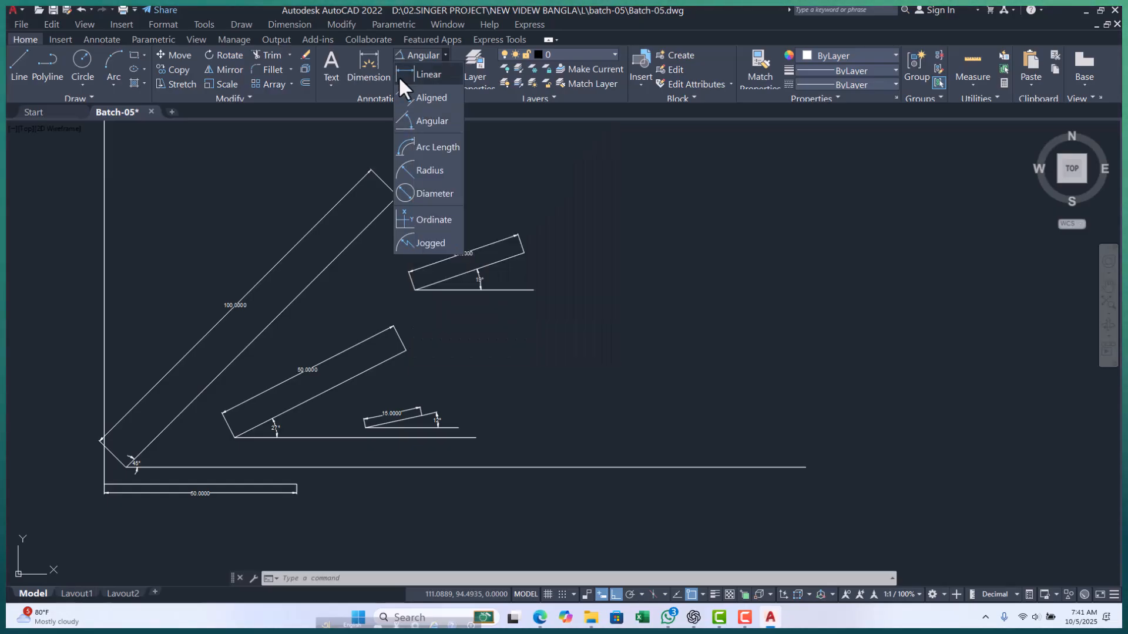
pyautogui.press('Escape')
pyautogui.press('Escape')
pyautogui.press('Escape')
pyautogui.press('Escape')
pyautogui.moveTo(566, 370); pyautogui.dragTo(508, 328, button='middle')
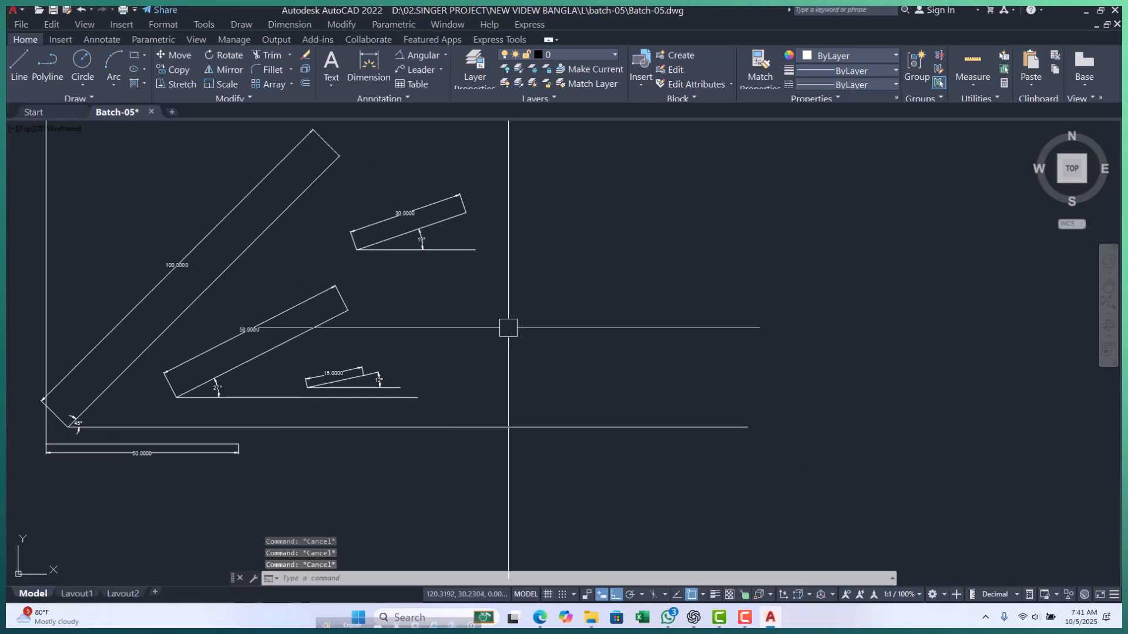
# - Draw a horizontal polyline 50 units long in the open space beyond the 12° line
pyautogui.press('Return')
pyautogui.scroll(-2, 429, 346)
pyautogui.scroll(3, 422, 367)
pyautogui.moveTo(439, 353); pyautogui.dragTo(326, 358, button='middle')
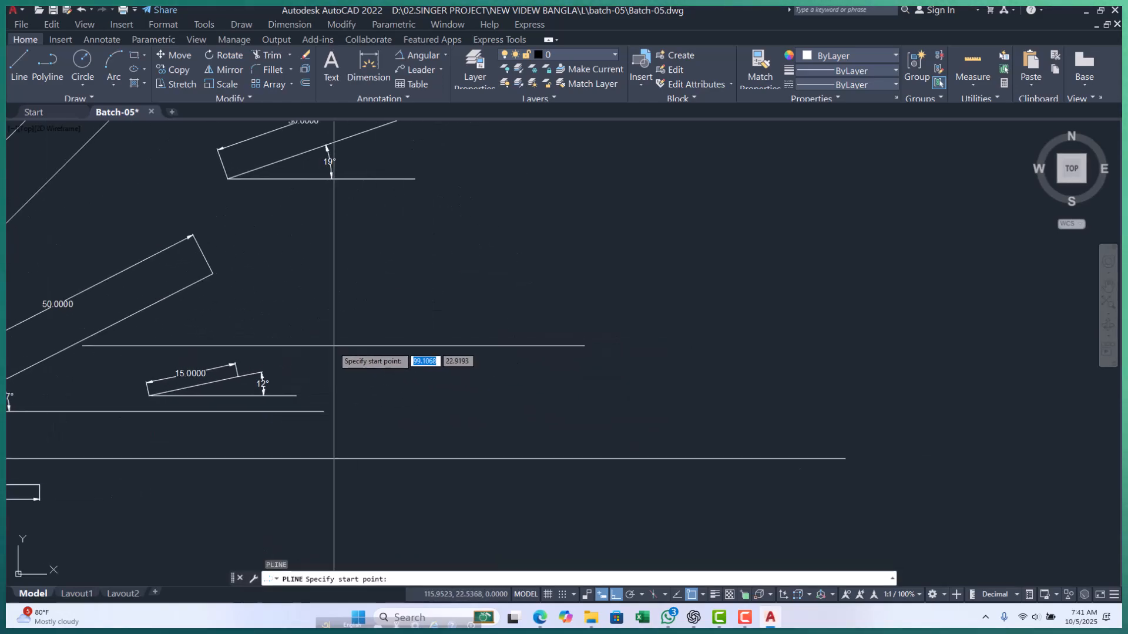
pyautogui.click(332, 356)
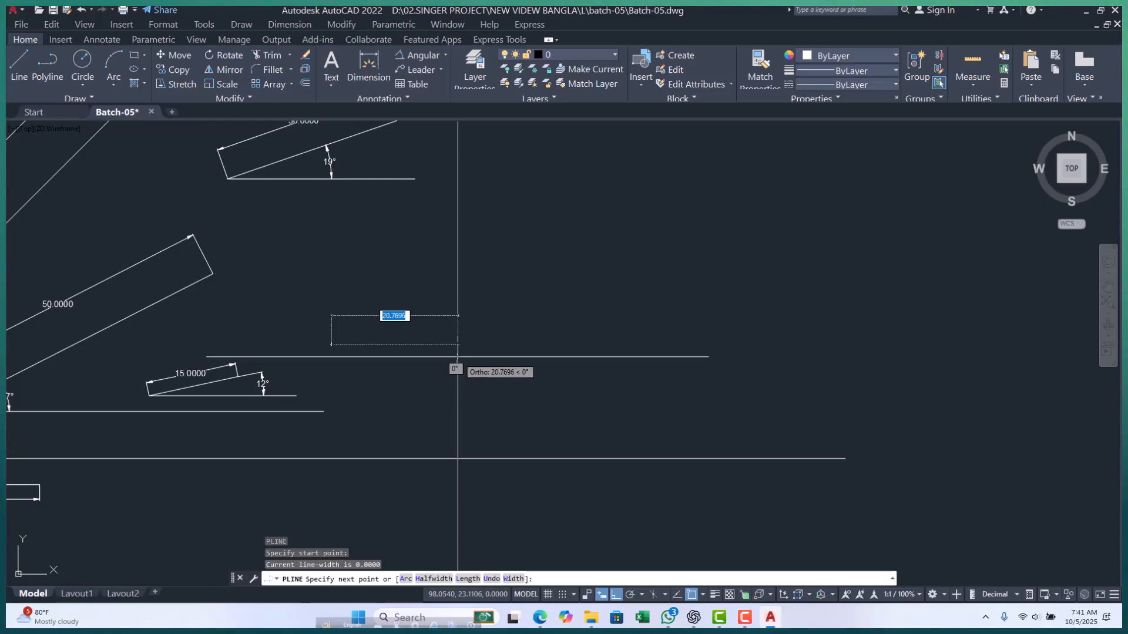
pyautogui.write('5')
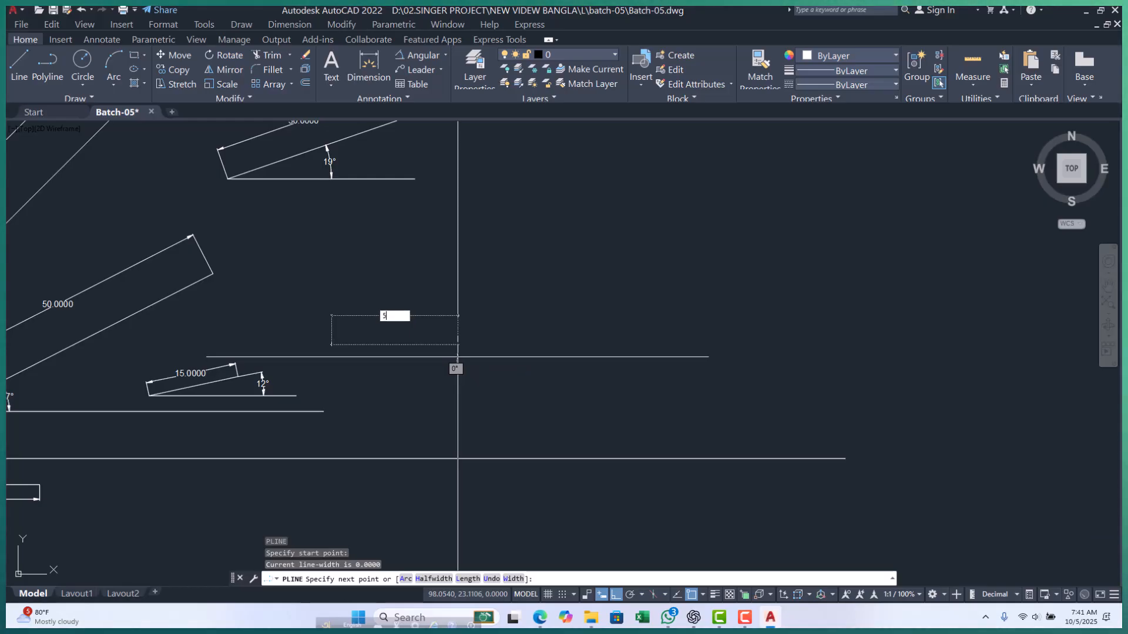
pyautogui.press('Escape')
pyautogui.press('Escape')
pyautogui.press('Escape')
pyautogui.scroll(-2, 441, 358)
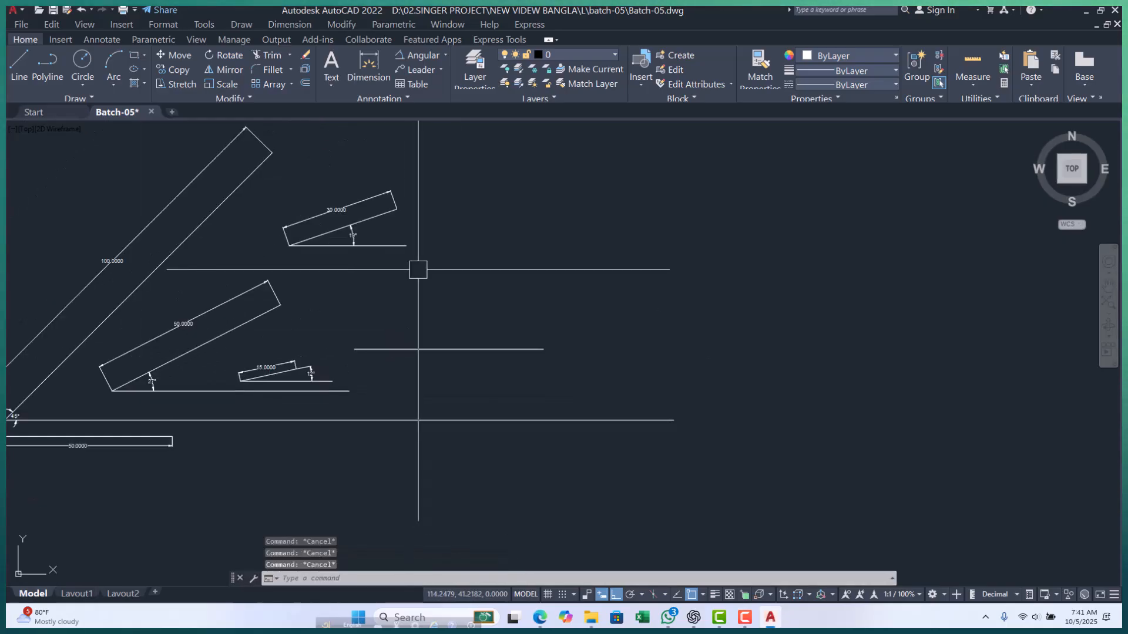
# - Place a linear dimension above the new horizontal line, from one end to the other
pyautogui.click(444, 55)
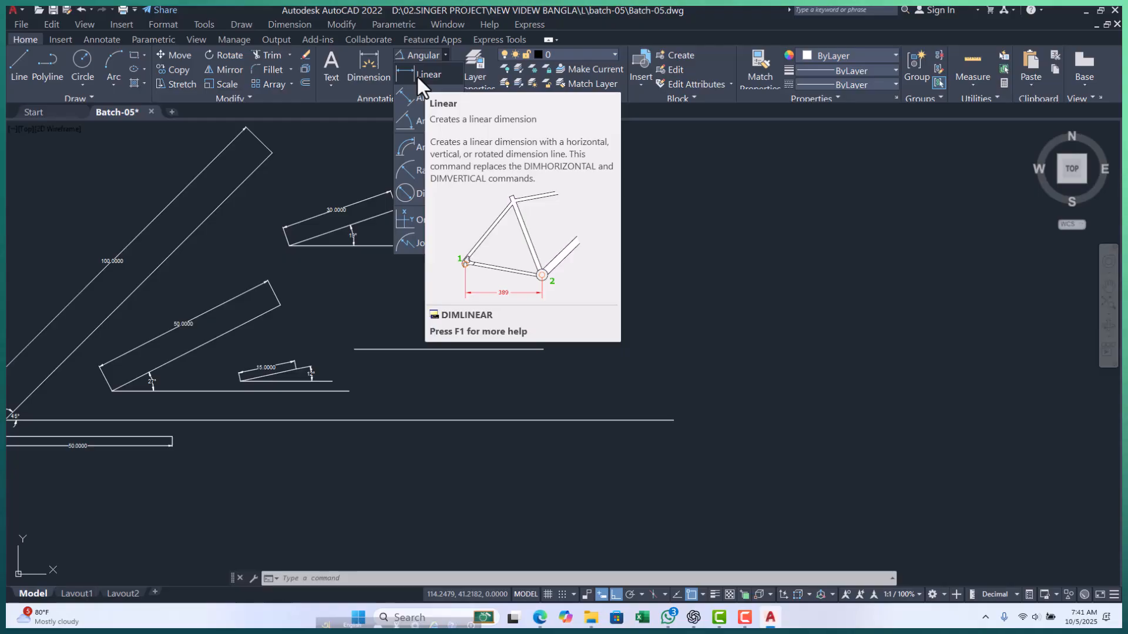
pyautogui.write('dli')
pyautogui.press('Return')
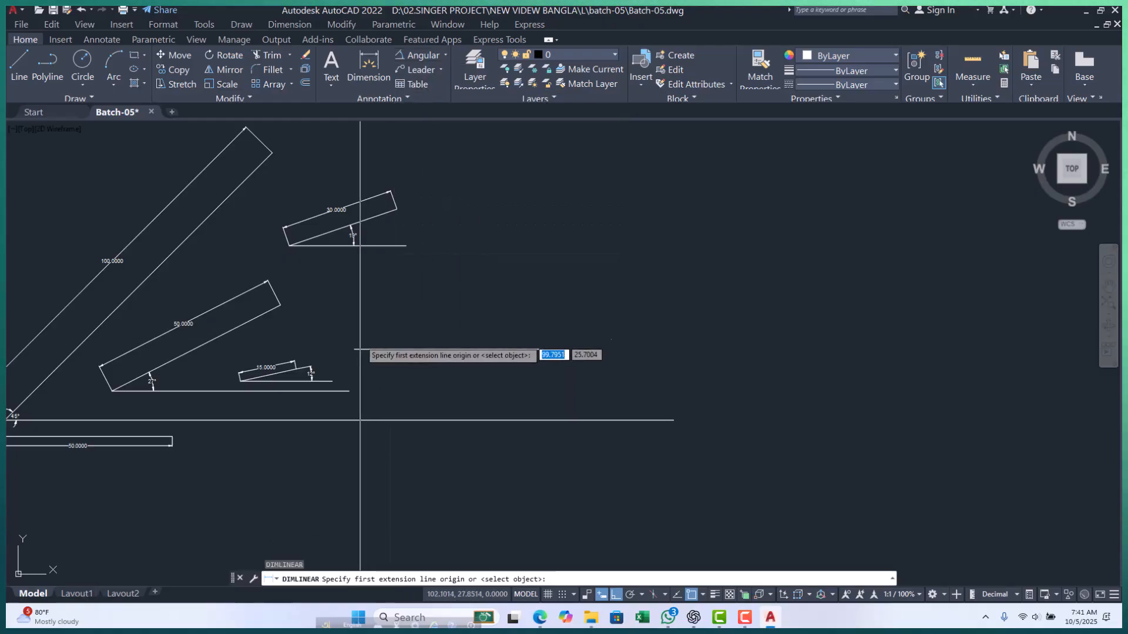
pyautogui.click(354, 350)
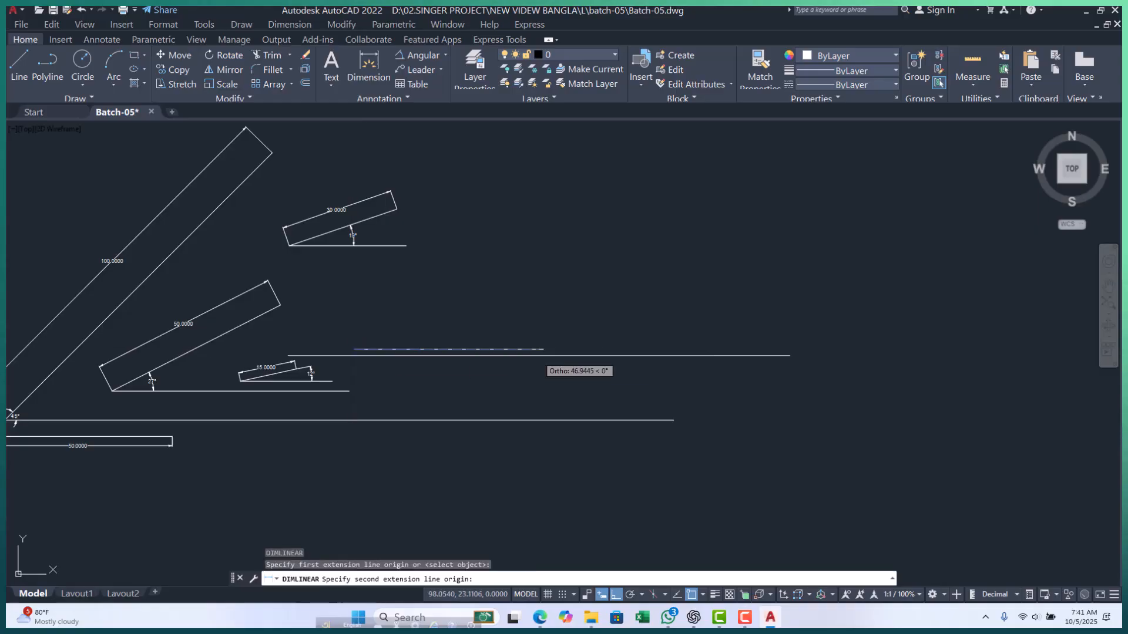
pyautogui.click(543, 349)
pyautogui.click(470, 329)
pyautogui.scroll(5, 446, 340)
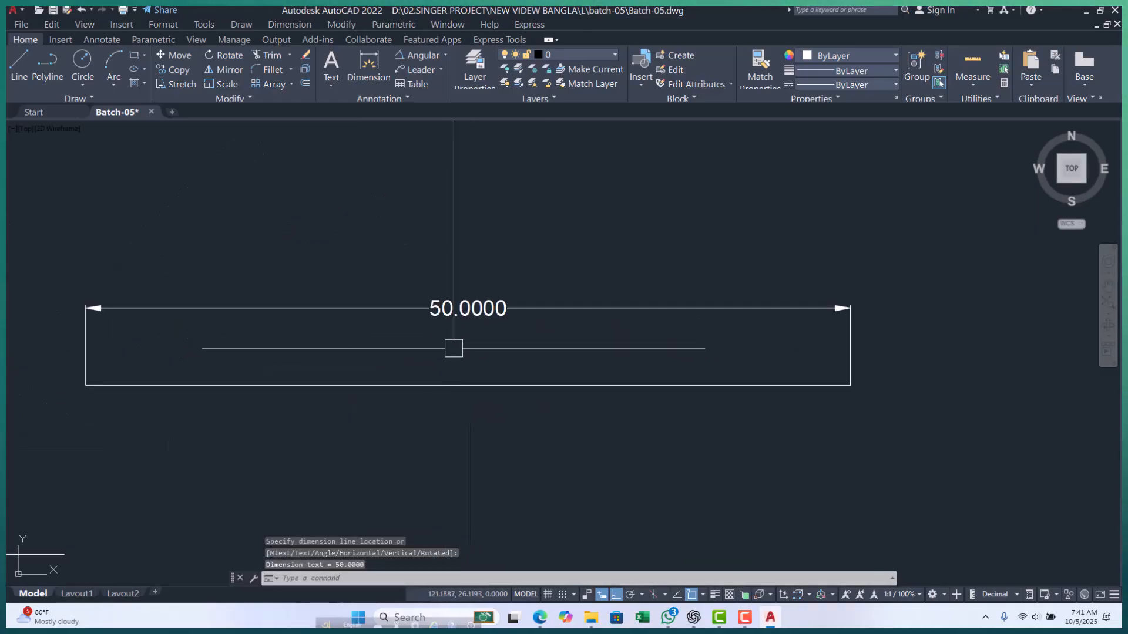
pyautogui.scroll(-5, 434, 353)
pyautogui.press('Escape')
pyautogui.press('Escape')
pyautogui.press('Escape')
pyautogui.moveTo(397, 368); pyautogui.dragTo(379, 392, button='middle')
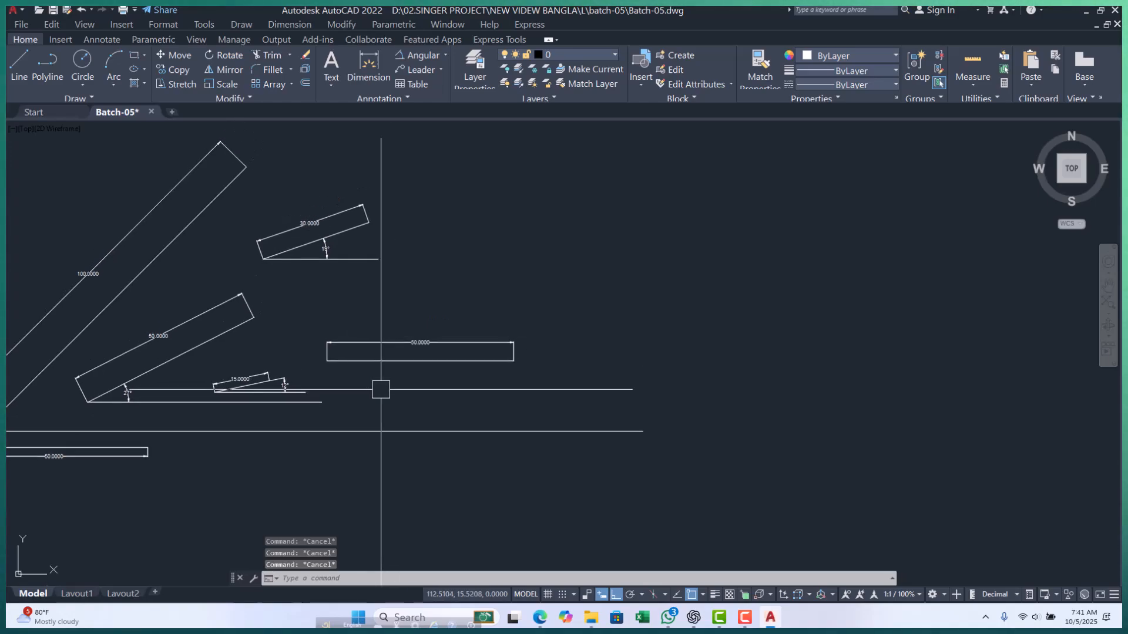
# - Draw a 40-unit polyline at 42° above the newly dimensioned horizontal line
pyautogui.write('pl')
pyautogui.press('Return')
pyautogui.scroll(-3, 423, 390)
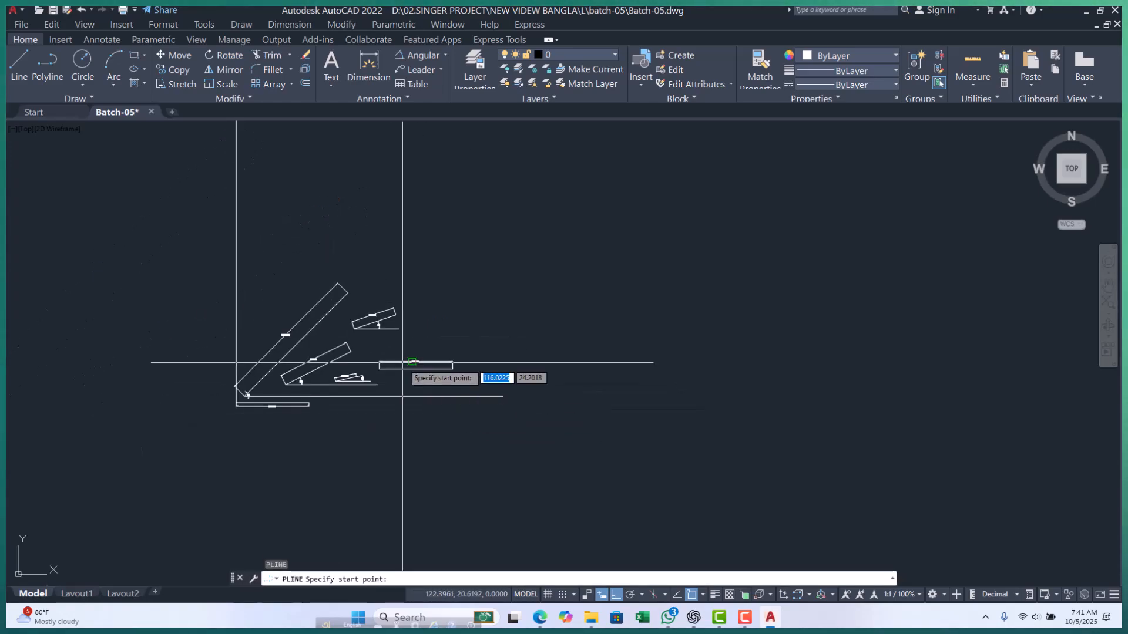
pyautogui.scroll(5, 425, 373)
pyautogui.scroll(2, 424, 370)
pyautogui.click(373, 347)
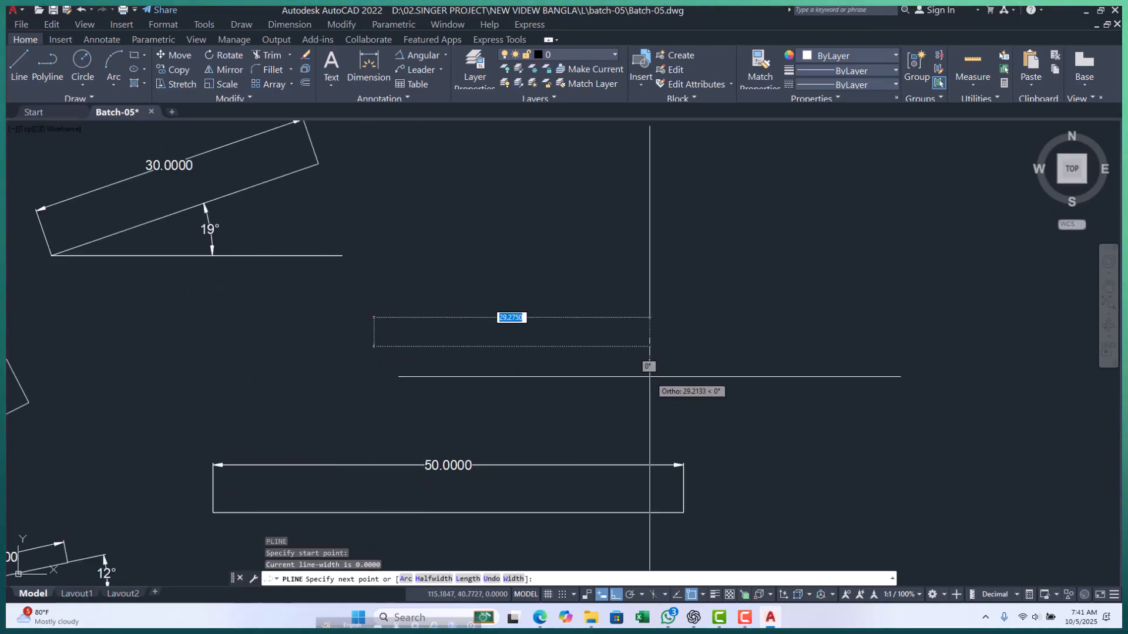
pyautogui.write('42')
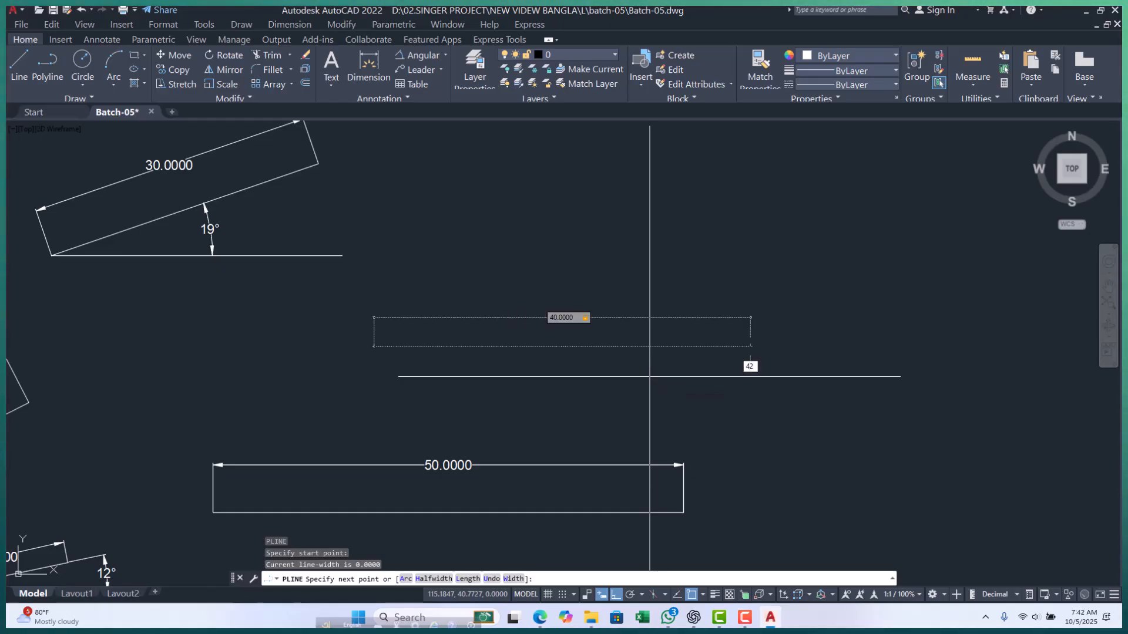
pyautogui.press('Return')
pyautogui.press('Escape')
pyautogui.scroll(-6, 421, 363)
pyautogui.press('Escape')
pyautogui.press('Escape')
pyautogui.scroll(4, 435, 364)
pyautogui.press('Escape')
# - Draw a horizontal polyline 50 units long from the lower end of the 42° line
pyautogui.write('pl')
pyautogui.press('Return')
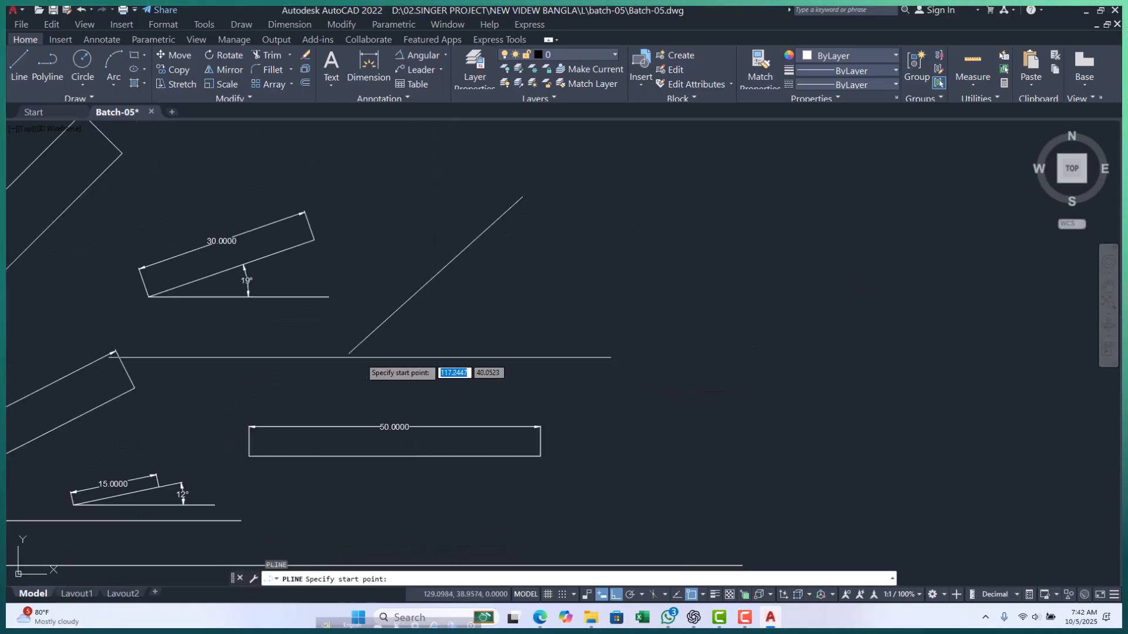
pyautogui.click(349, 353)
pyautogui.write('50')
pyautogui.press('Return')
pyautogui.press('Escape')
pyautogui.press('Escape')
pyautogui.press('Escape')
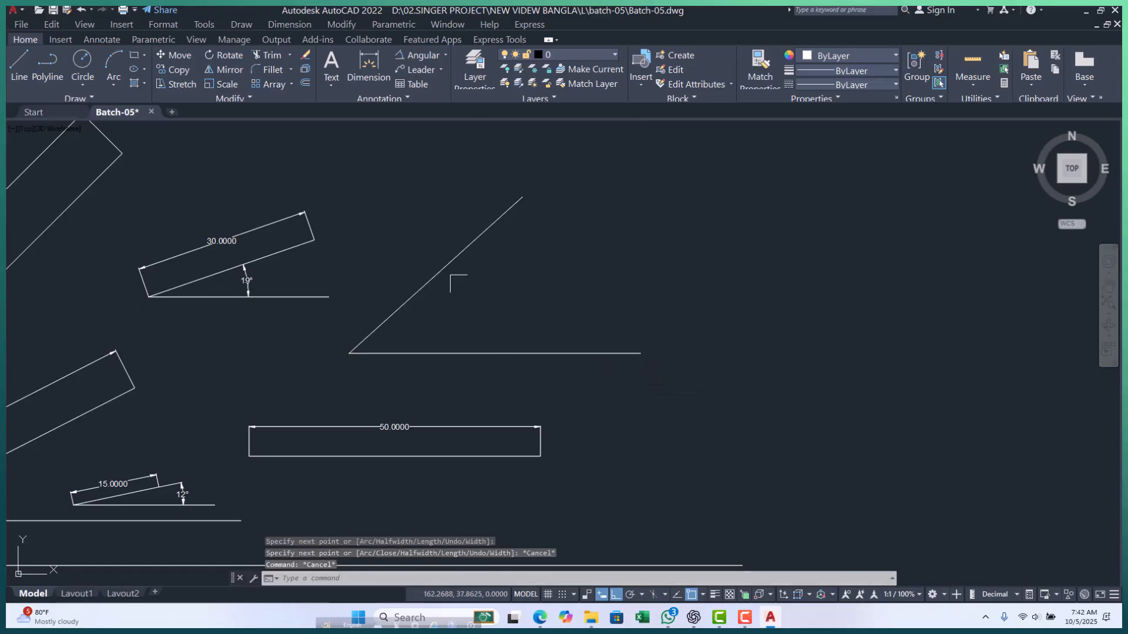
# - Place an aligned dimension along the 42° line, from its lower end to its upper end
pyautogui.moveTo(379, 326); pyautogui.dragTo(357, 348, button='middle')
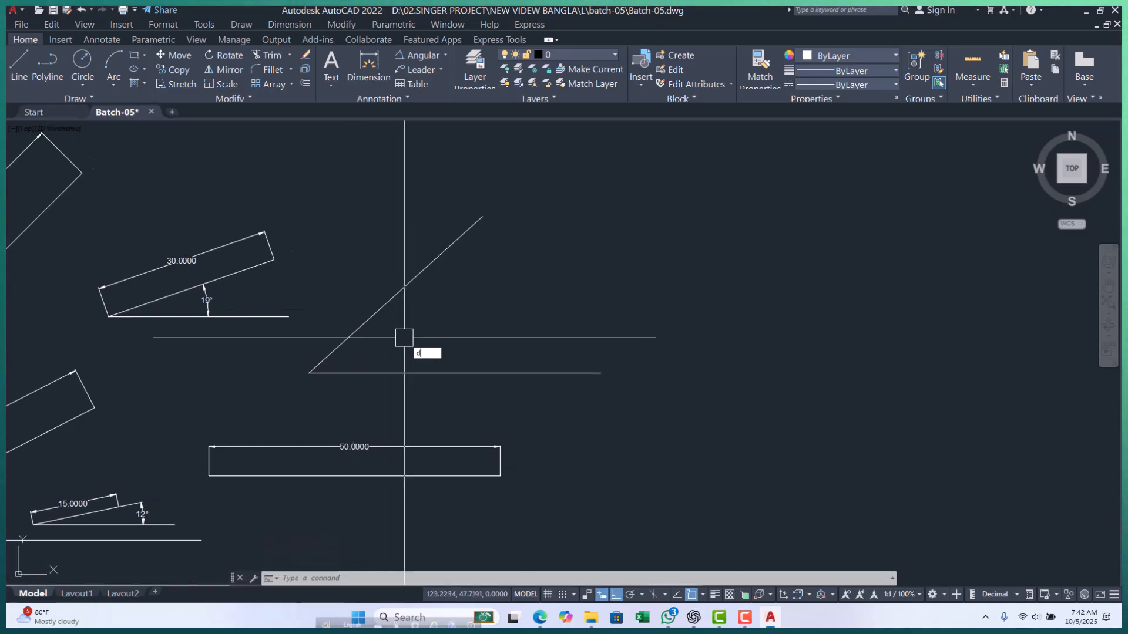
pyautogui.write('al')
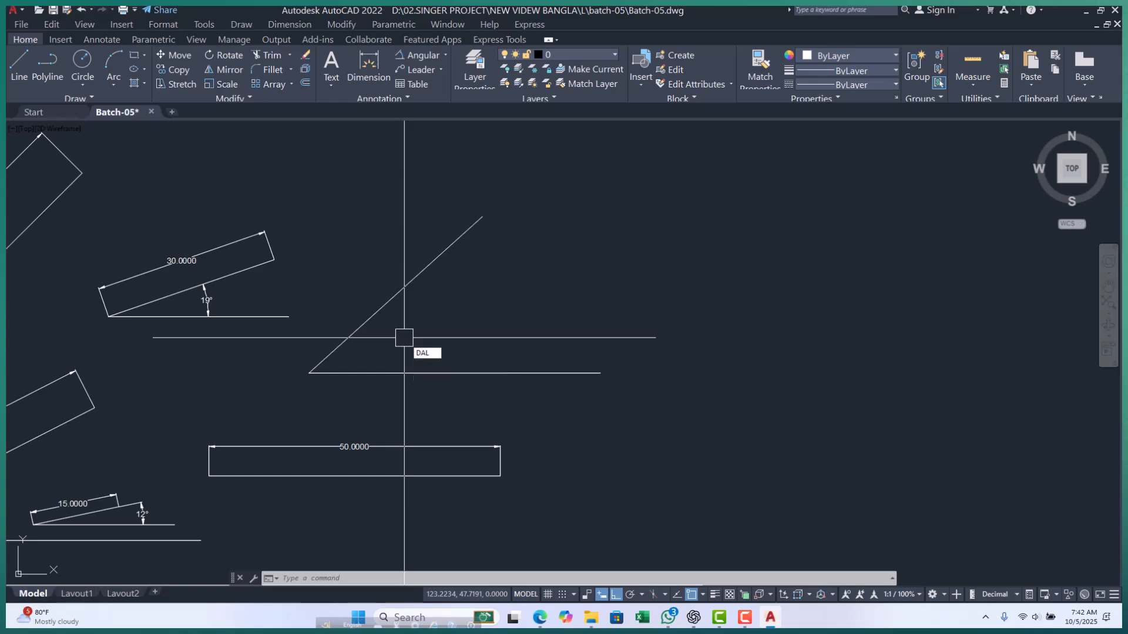
pyautogui.press('Return')
pyautogui.click(309, 372)
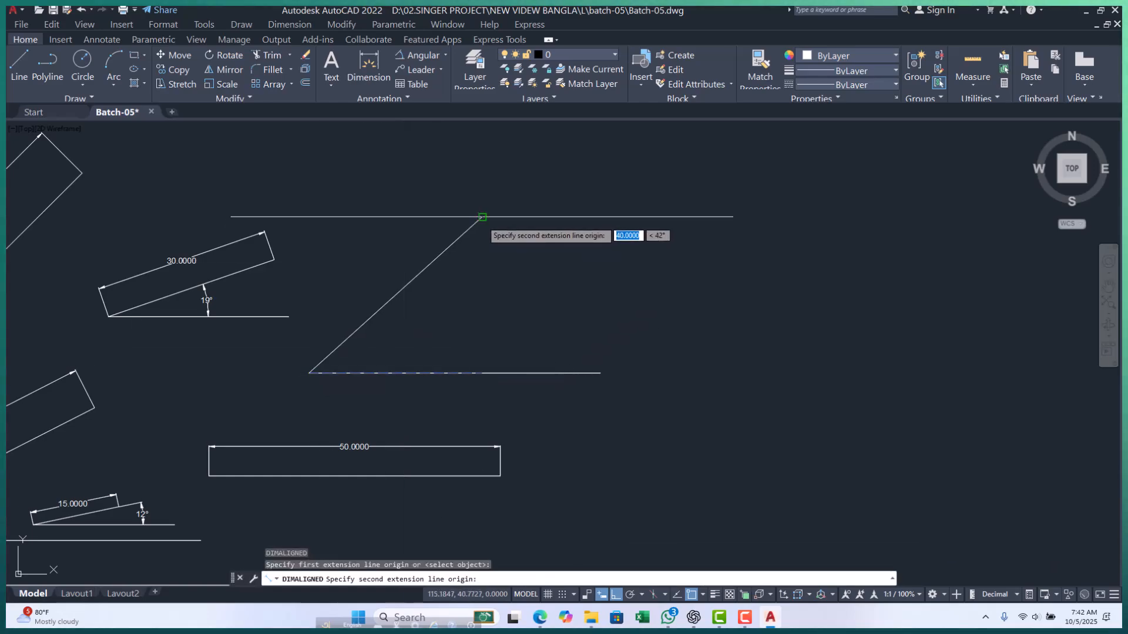
pyautogui.click(482, 216)
pyautogui.scroll(5, 377, 252)
pyautogui.click(379, 248)
pyautogui.press('Escape')
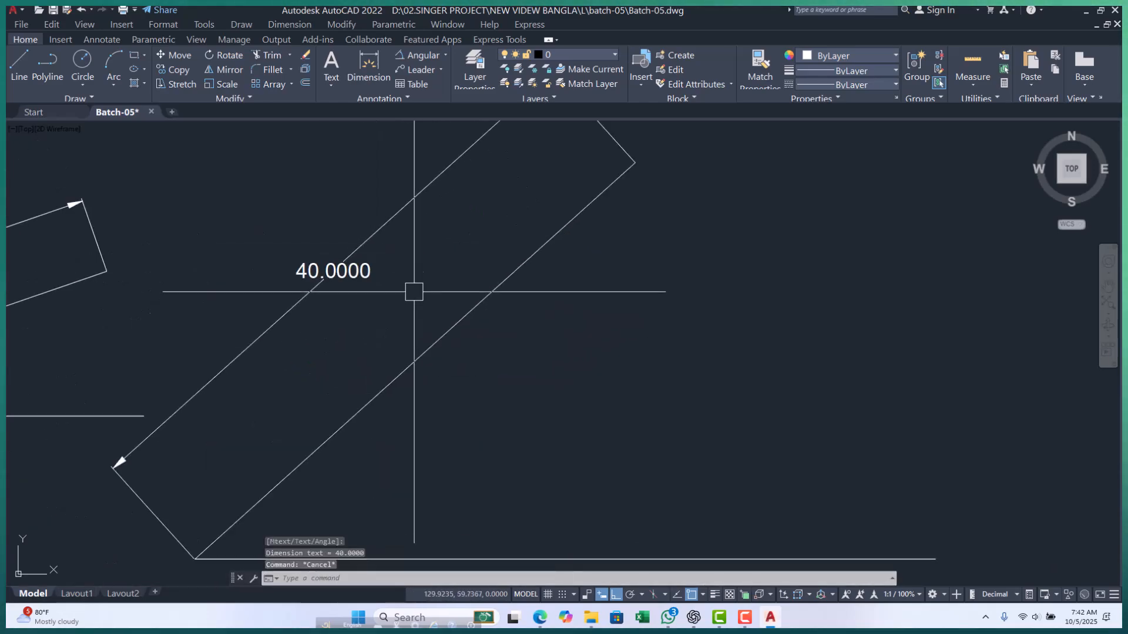
pyautogui.scroll(-5, 414, 281)
pyautogui.press('Escape')
pyautogui.press('Escape')
pyautogui.scroll(2, 370, 383)
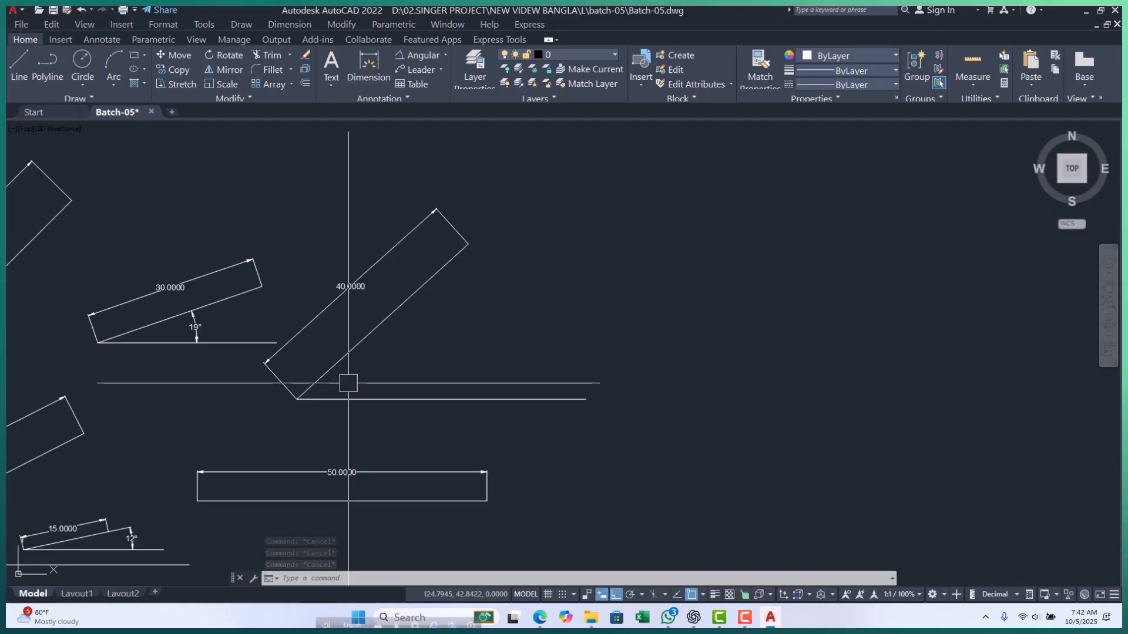
# - Place an angular dimension between the newly dimensioned sloped line and its horizontal baseline
pyautogui.moveTo(347, 383)
pyautogui.mouseDown(button='middle')
pyautogui.moveTo(337, 370)
pyautogui.moveTo(347, 370)
pyautogui.mouseUp(button='middle')
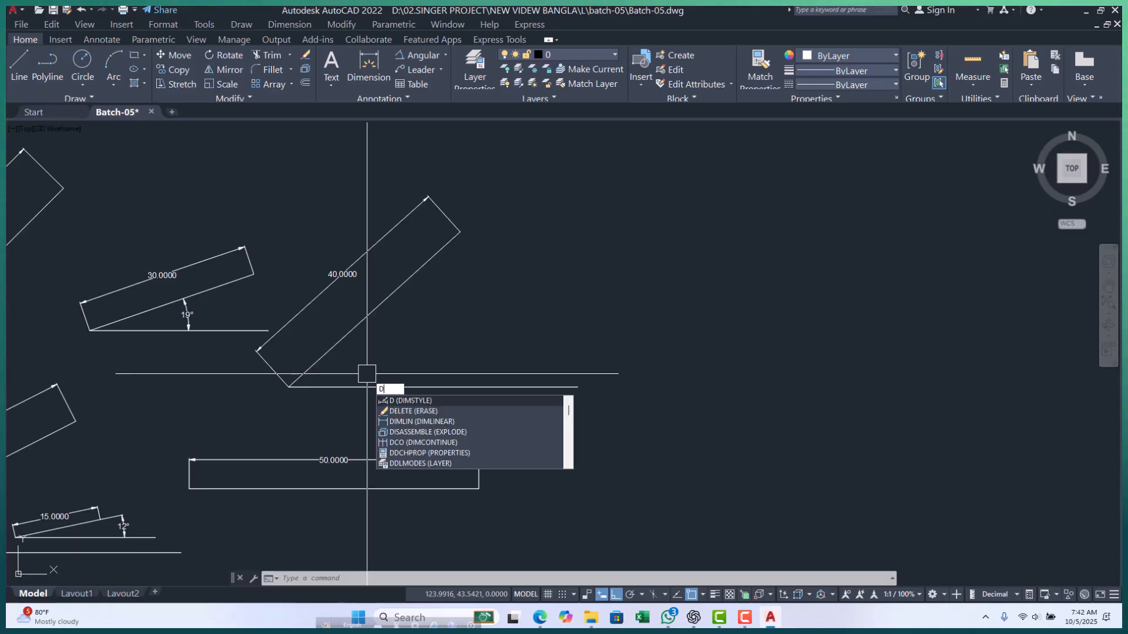
pyautogui.write('AN')
pyautogui.press('Return')
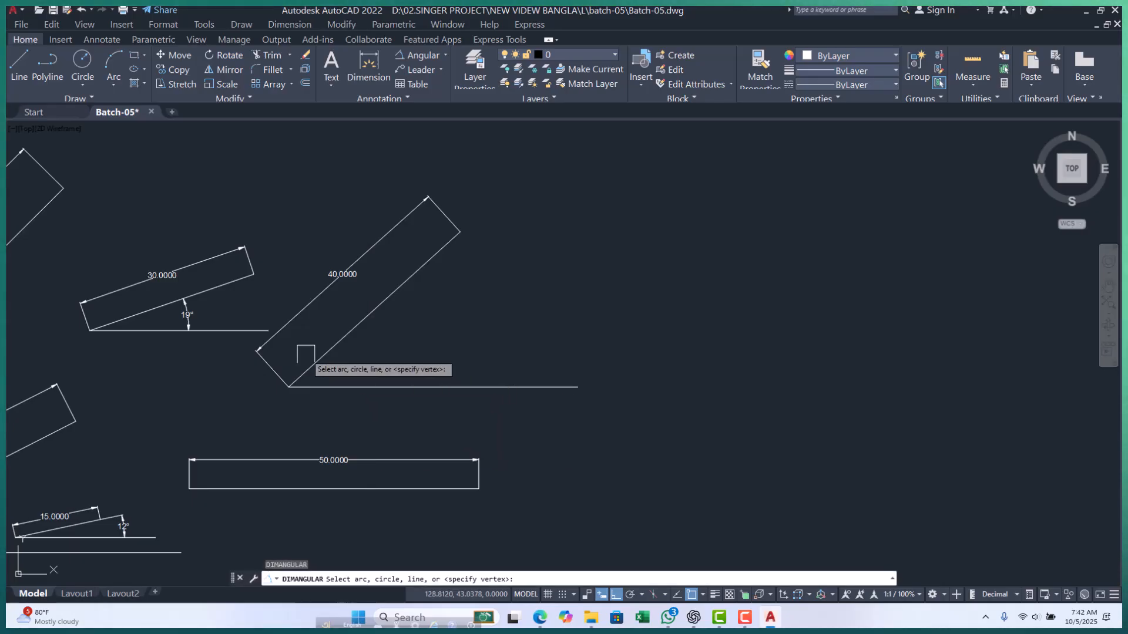
pyautogui.scroll(2, 329, 358)
pyautogui.click(330, 348)
pyautogui.click(354, 404)
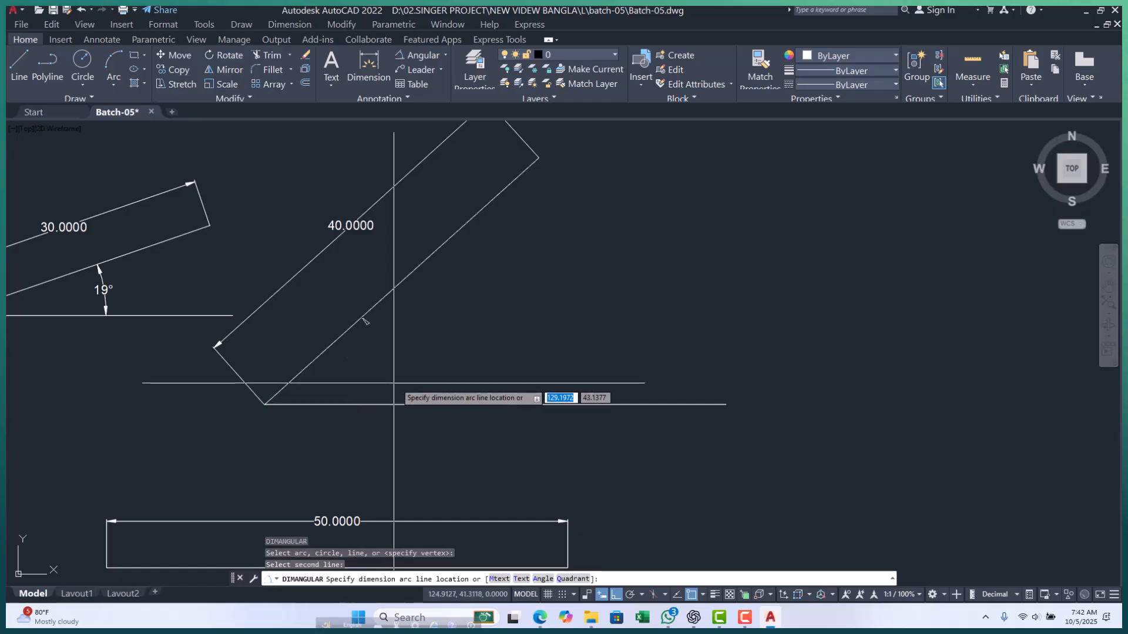
pyautogui.click(389, 357)
pyautogui.press('Escape')
pyautogui.press('Escape')
pyautogui.press('Escape')
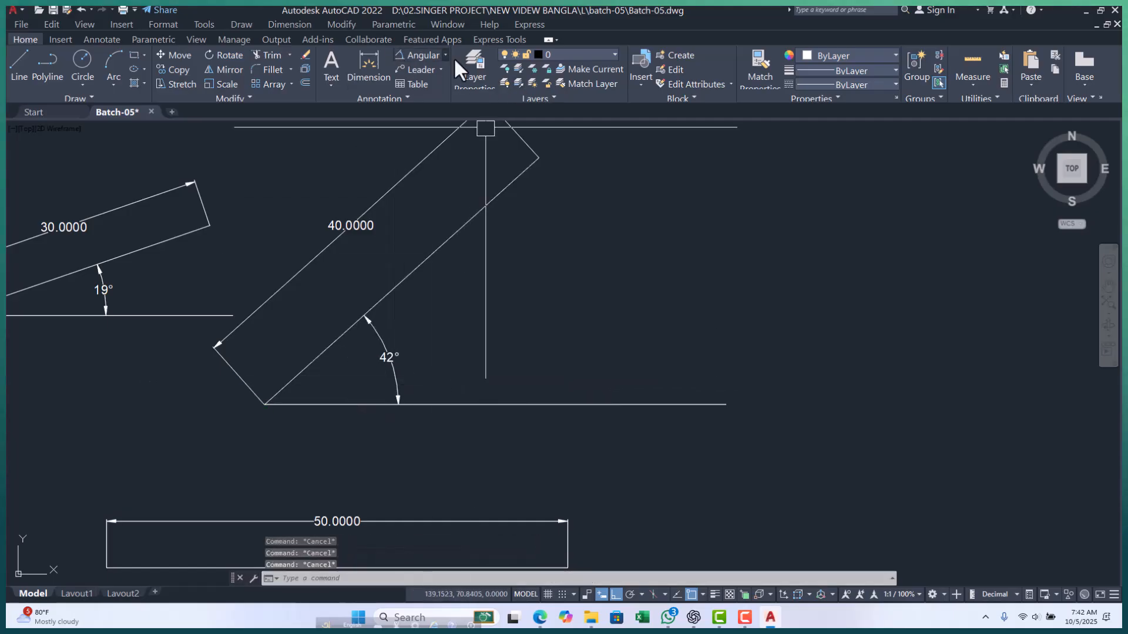
# - Review the full set of dimensioned horizontal and angled lines across the drawing
pyautogui.scroll(-3, 366, 323)
pyautogui.moveTo(510, 385); pyautogui.dragTo(510, 381, button='middle')
pyautogui.scroll(1, 205, 281)
pyautogui.moveTo(242, 290); pyautogui.dragTo(248, 284, button='middle')
pyautogui.scroll(-2, 314, 358)
pyautogui.moveTo(403, 355); pyautogui.dragTo(310, 361, button='middle')
pyautogui.scroll(-3, 327, 362)
pyautogui.scroll(3, 298, 334)
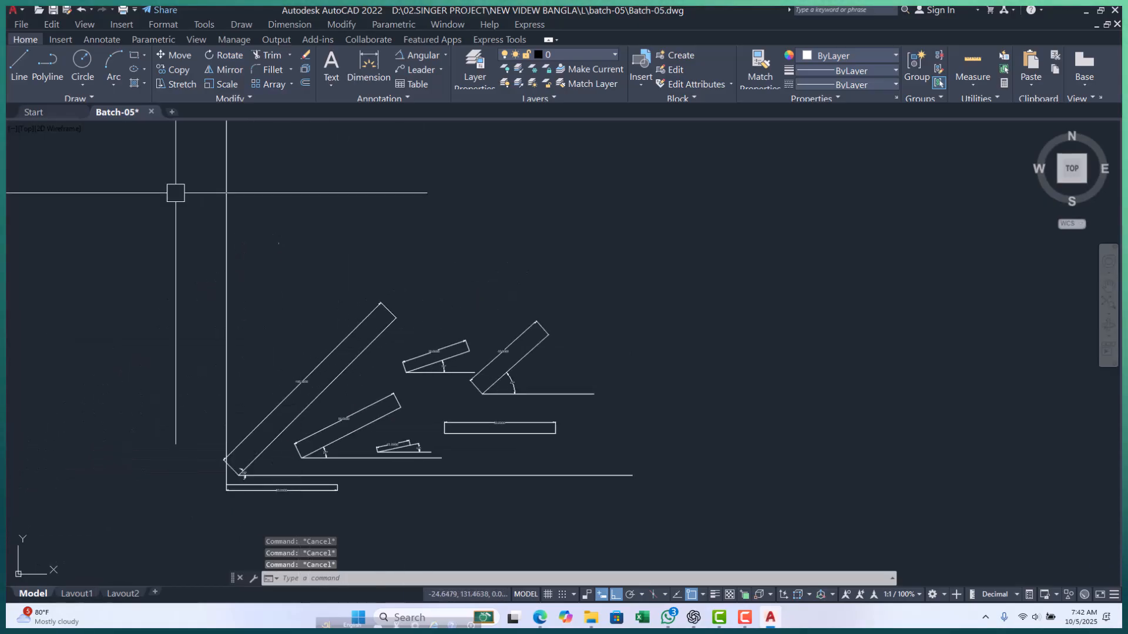
# - Draw a stepped line of three segments above the dimensioned figures: horizontal, straight down, then horizontal again
pyautogui.write('l')
pyautogui.press('Return')
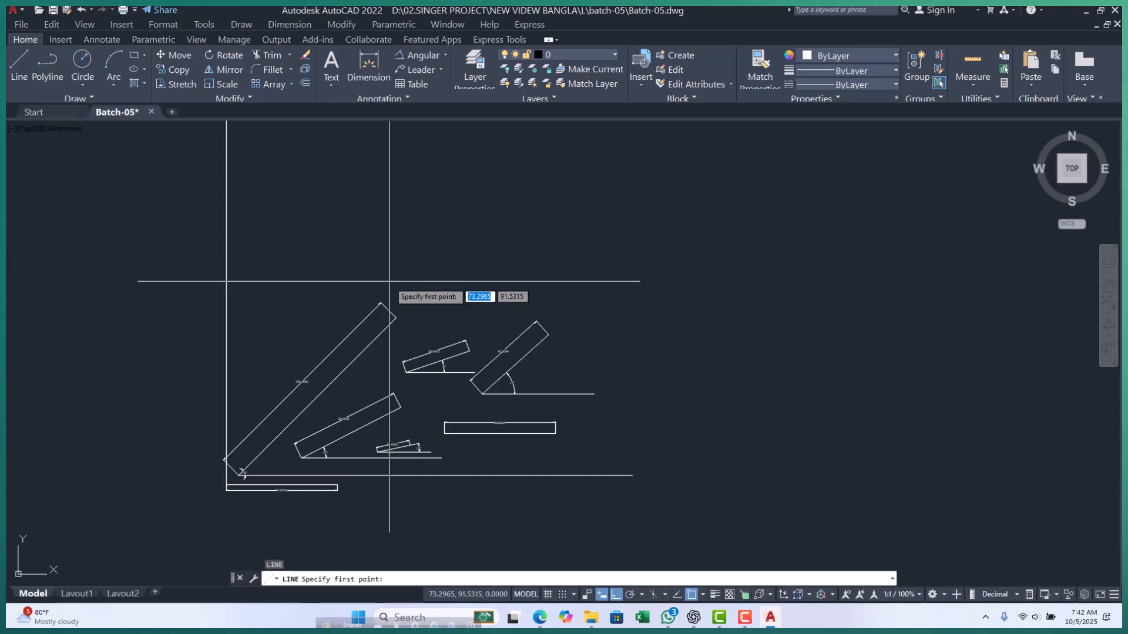
pyautogui.click(323, 275)
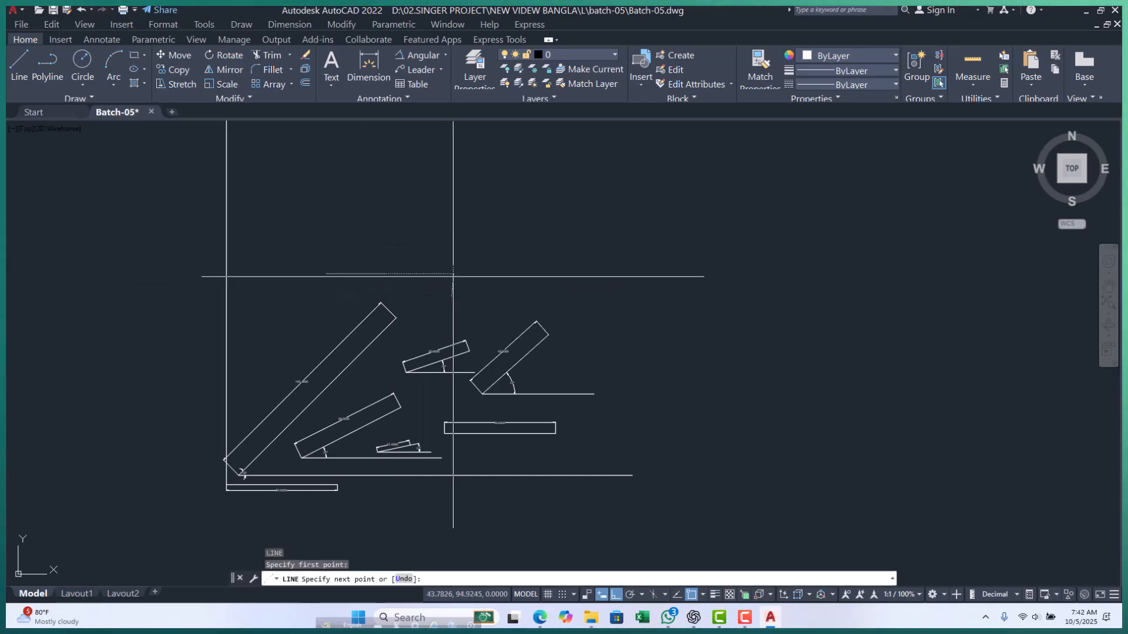
pyautogui.click(452, 274)
pyautogui.click(453, 316)
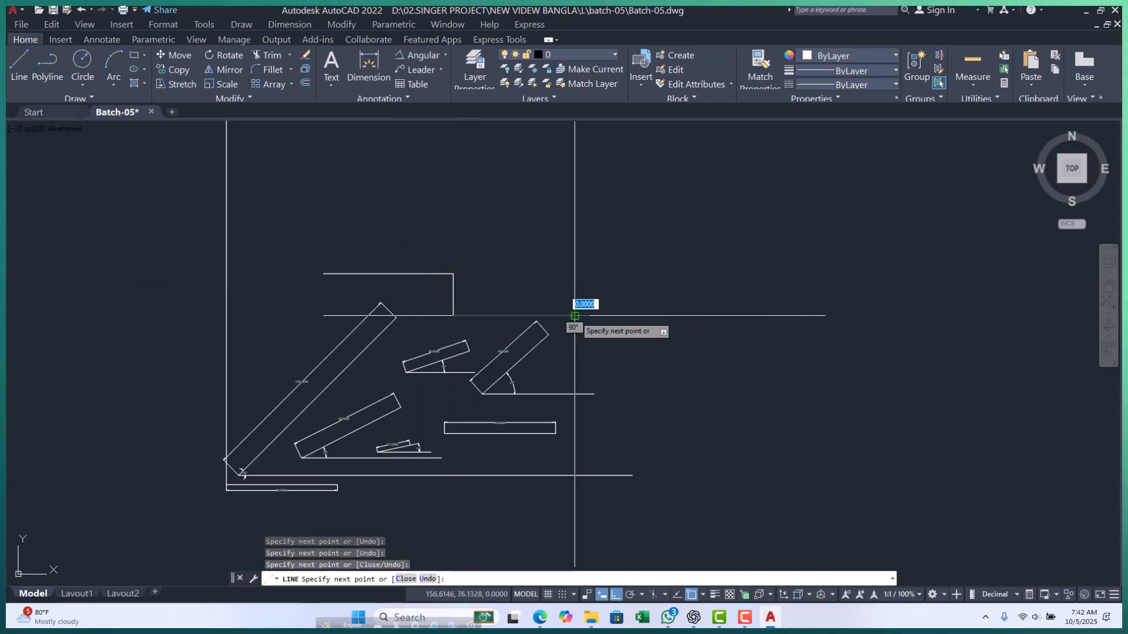
pyautogui.click(546, 316)
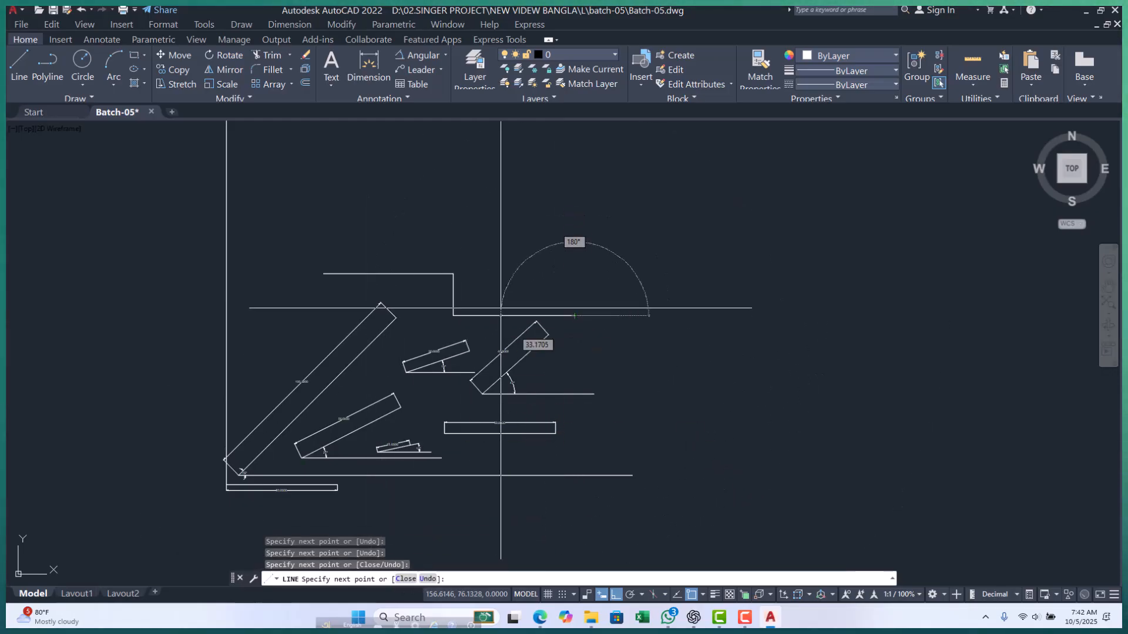
pyautogui.press('Escape')
pyautogui.press('Escape')
# - Erase the three segments of the stepped line above the dimensioned figures
pyautogui.scroll(3, 284, 428)
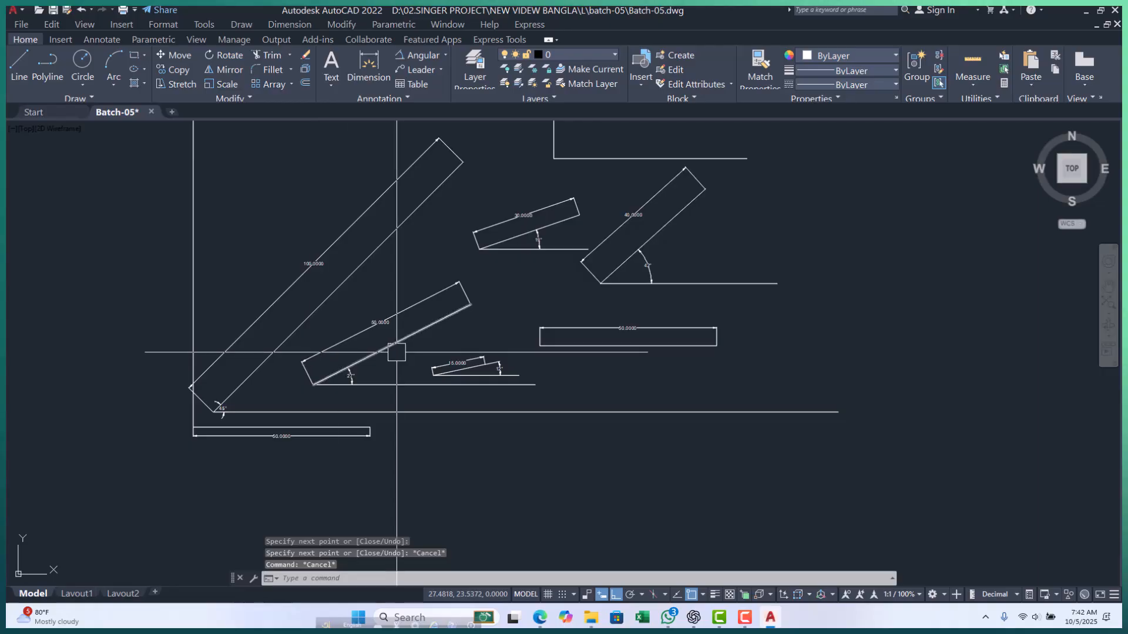
pyautogui.scroll(-5, 396, 352)
pyautogui.scroll(5, 441, 364)
pyautogui.click(419, 259)
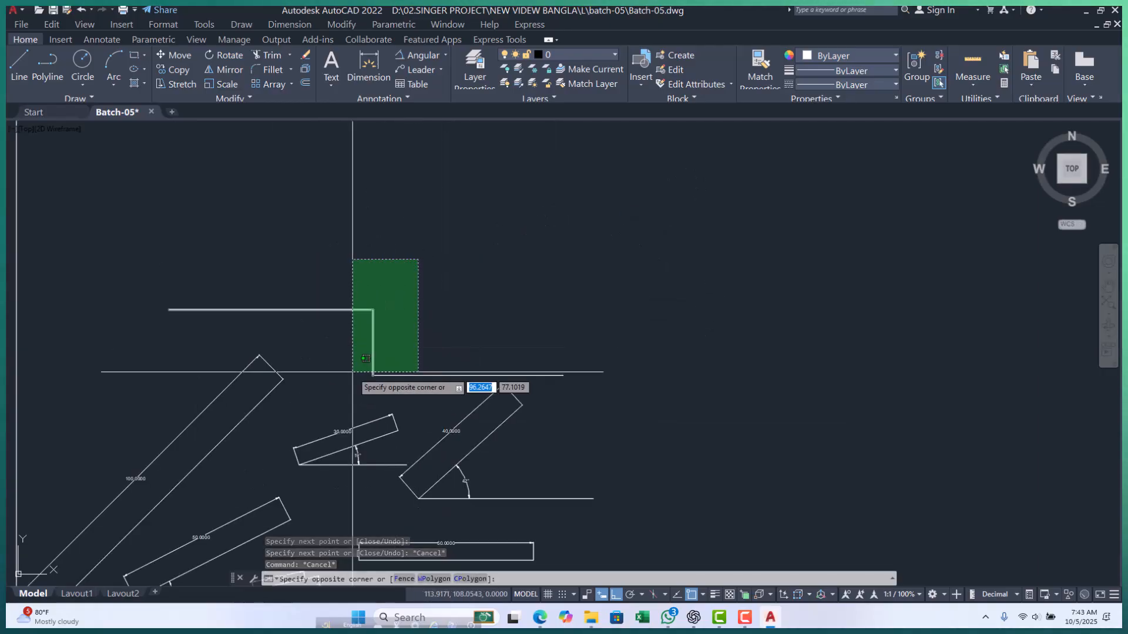
pyautogui.click(352, 376)
pyautogui.write('E')
pyautogui.press('Return')
pyautogui.moveTo(357, 335); pyautogui.dragTo(372, 335, button='middle')
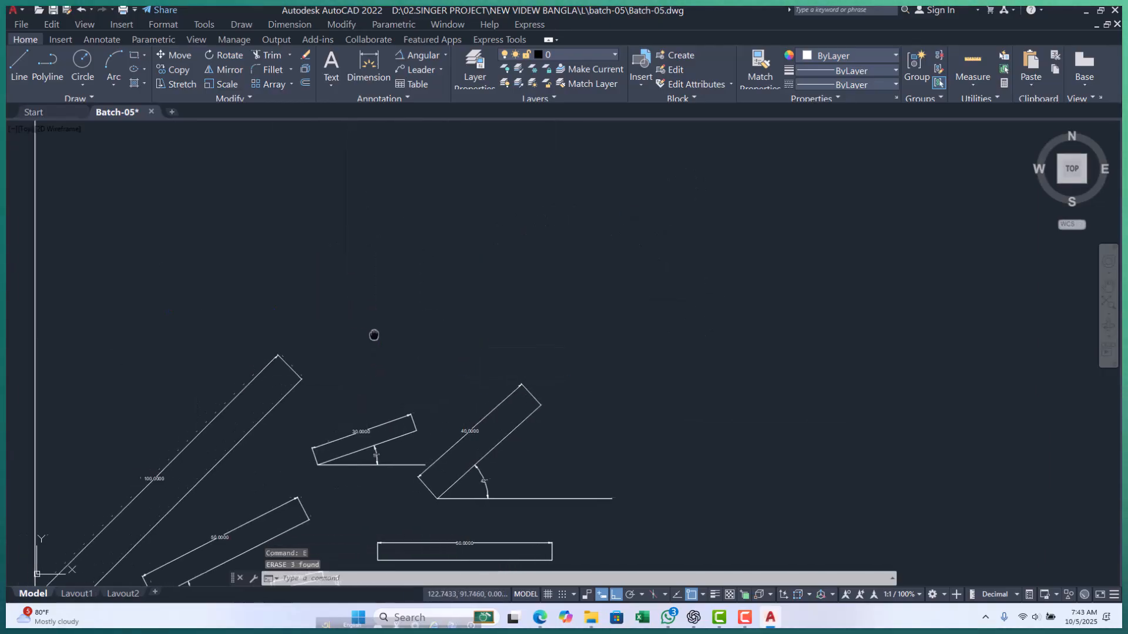
pyautogui.press('Escape')
pyautogui.press('Escape')
pyautogui.press('Escape')
pyautogui.scroll(-4, 428, 309)
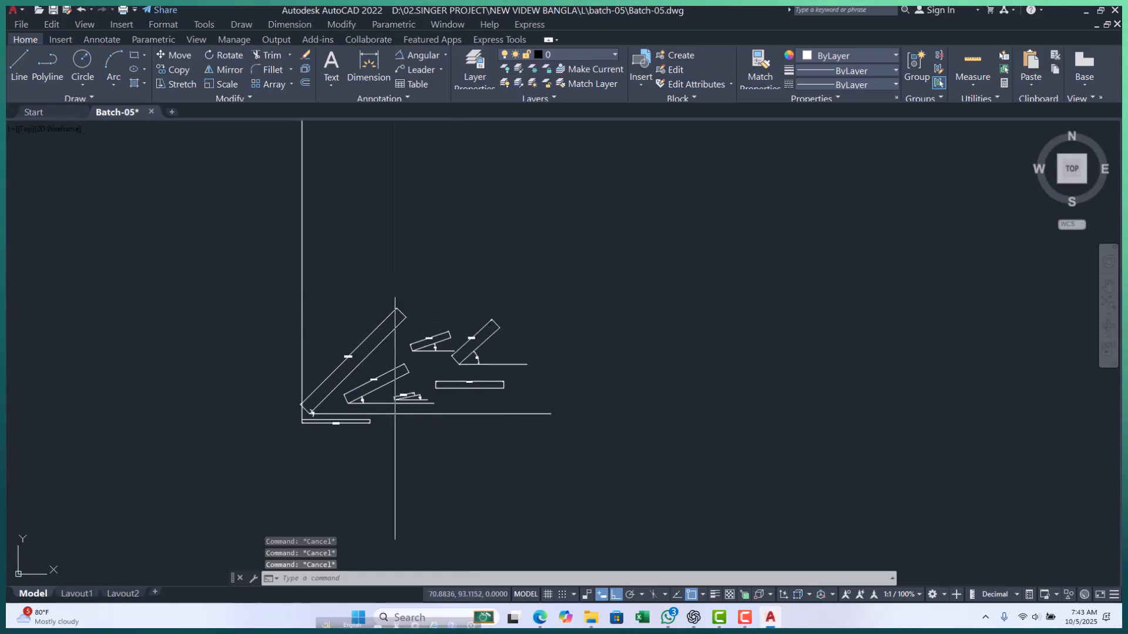
# - Set the text height of the Standard dimension style to 3 and make the style current
pyautogui.moveTo(429, 270); pyautogui.dragTo(398, 294, button='middle')
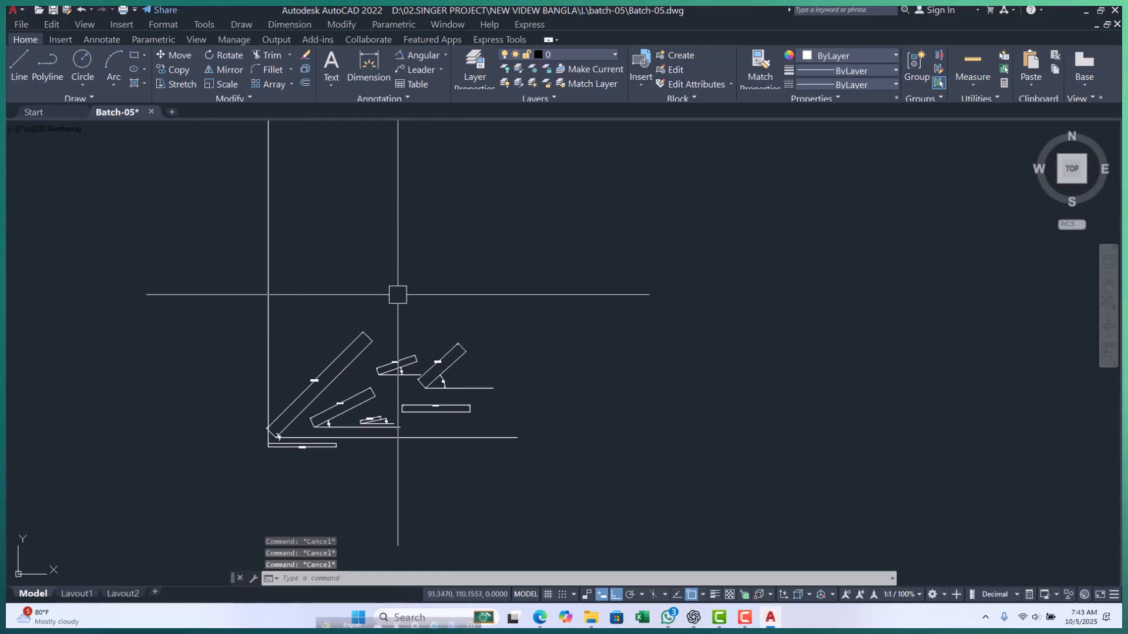
pyautogui.scroll(5, 335, 388)
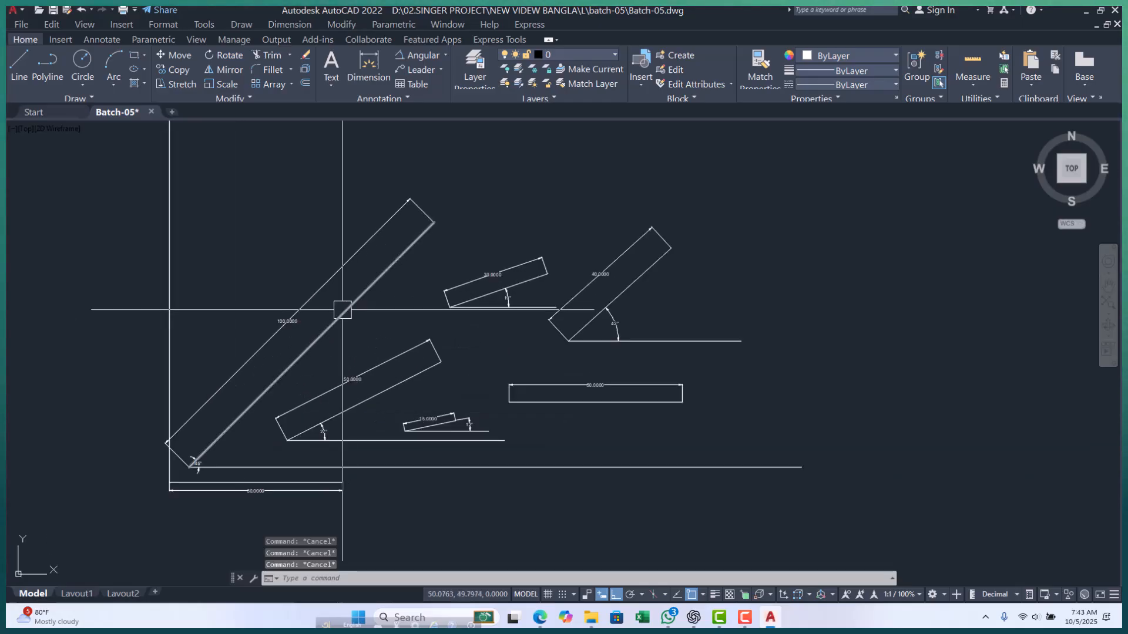
pyautogui.write('D')
pyautogui.press('Return')
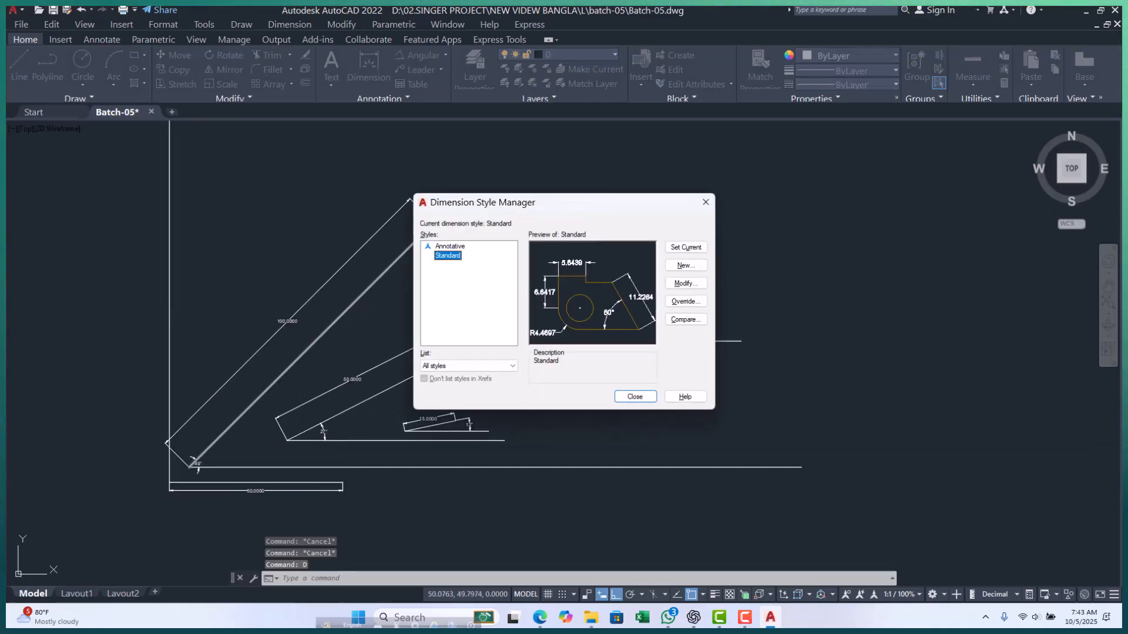
pyautogui.click(689, 284)
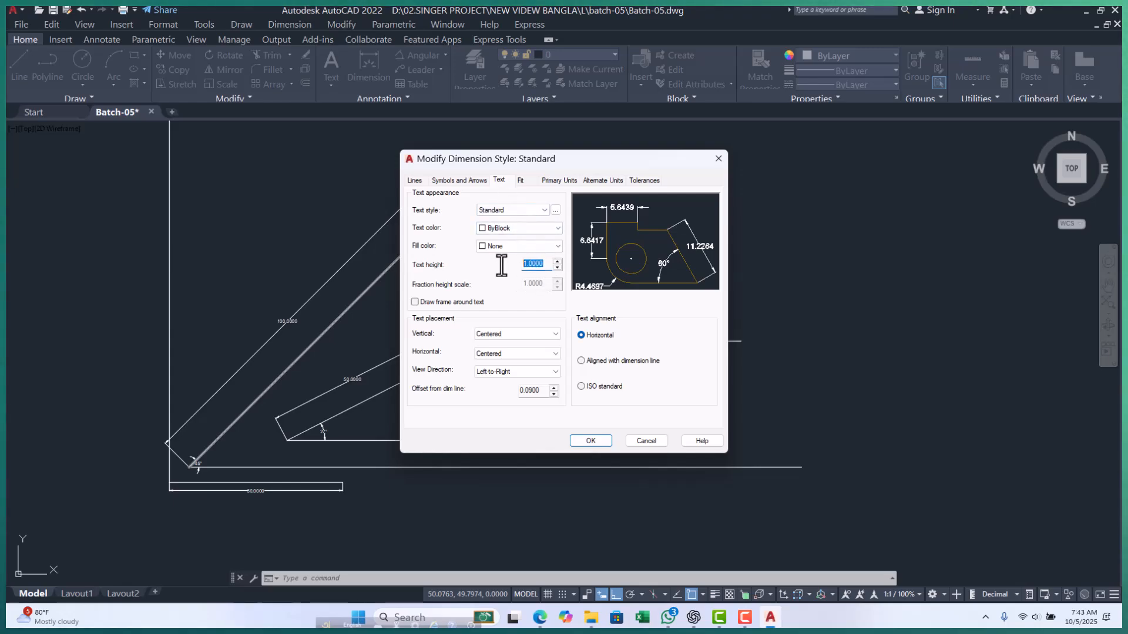
pyautogui.write('3')
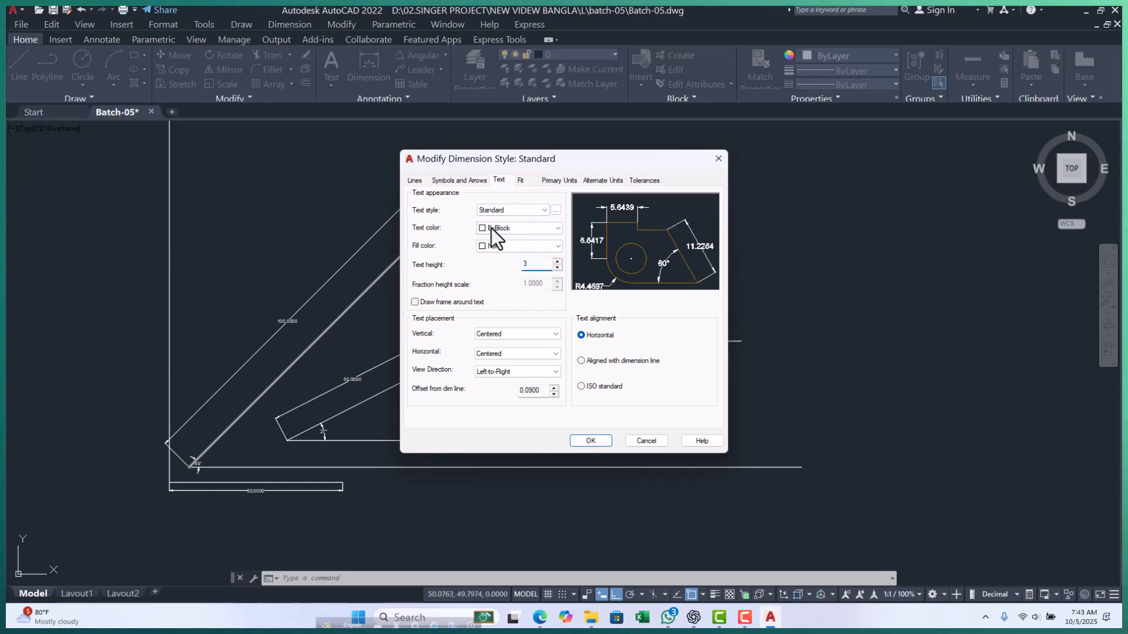
pyautogui.click(593, 441)
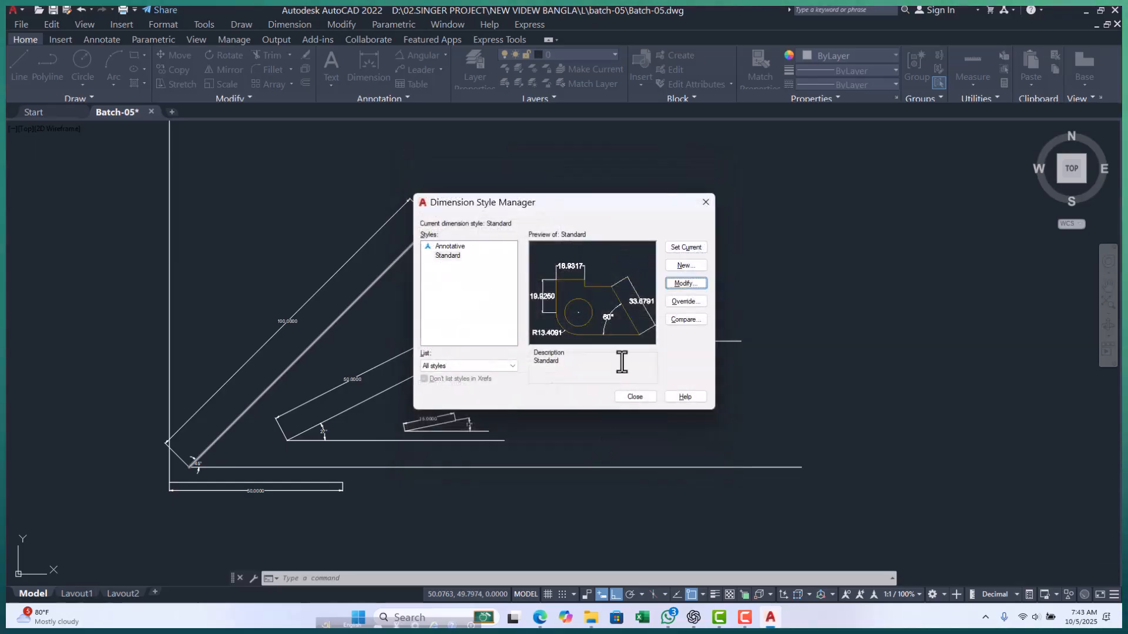
pyautogui.click(687, 249)
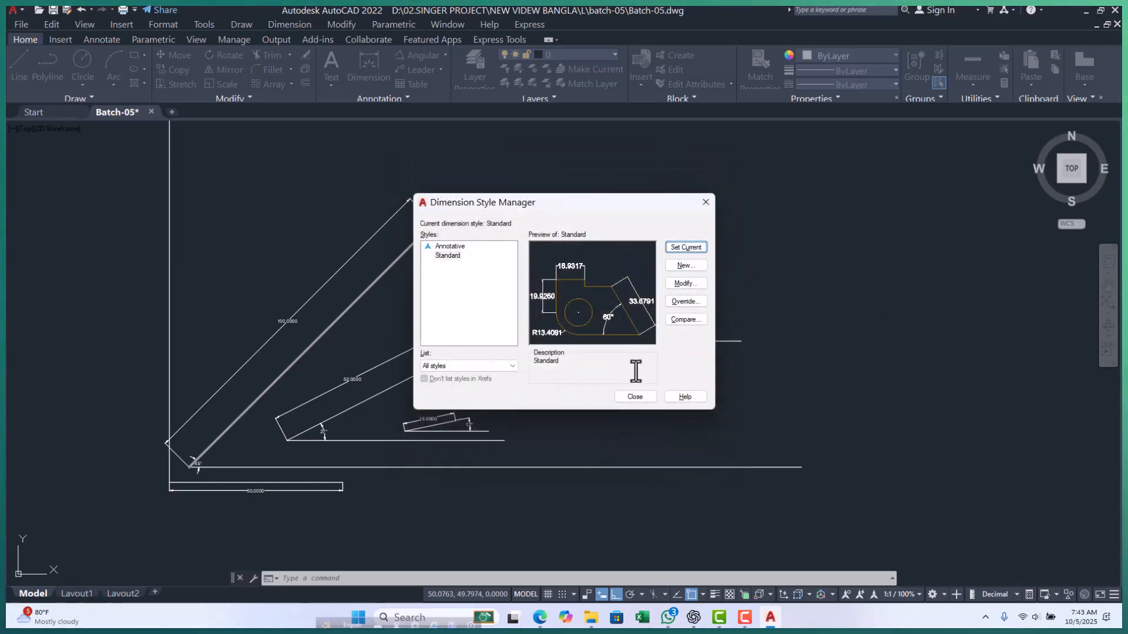
pyautogui.click(636, 393)
pyautogui.press('Escape')
pyautogui.press('Escape')
pyautogui.scroll(-3, 507, 393)
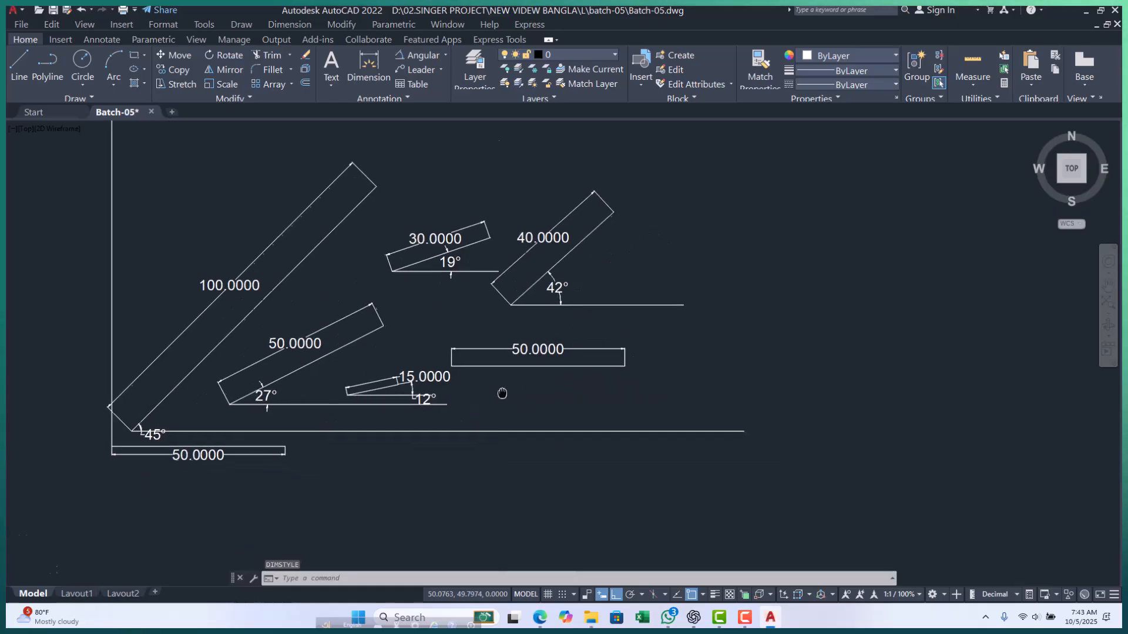
pyautogui.press('Escape')
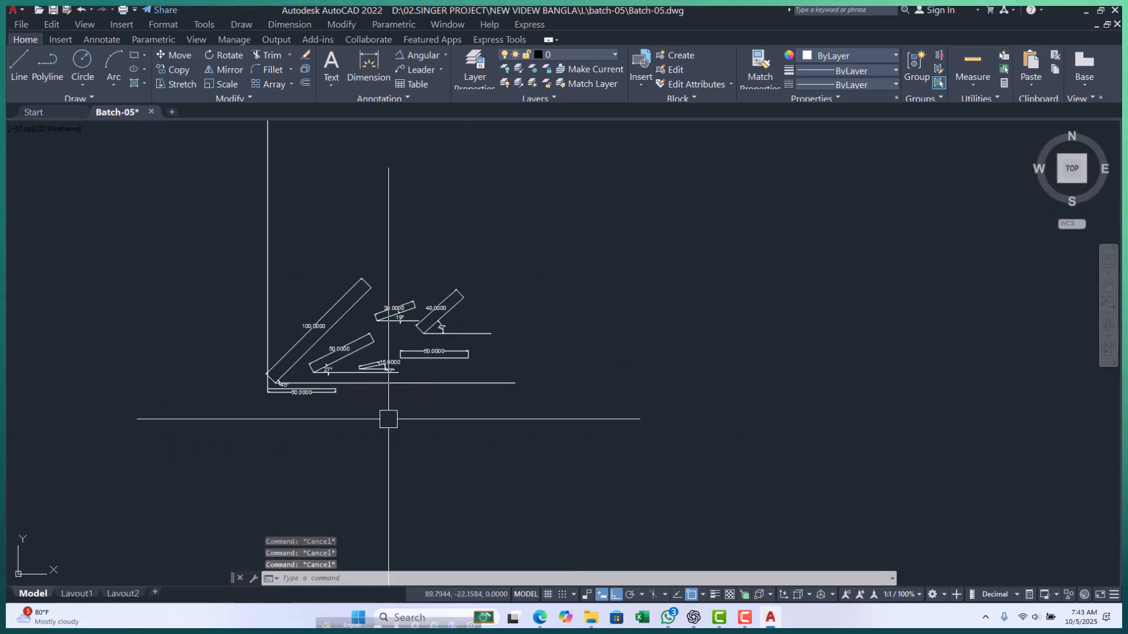
# - Zoom to a window enclosing all the dimensioned lines
pyautogui.write('z')
pyautogui.press('Return')
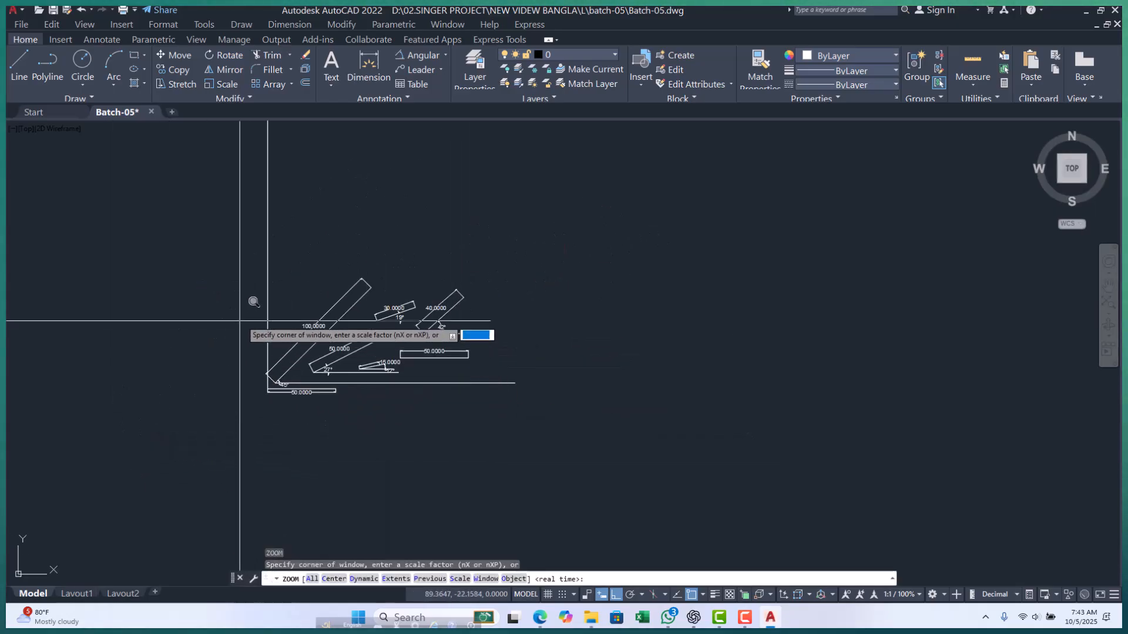
pyautogui.click(247, 270)
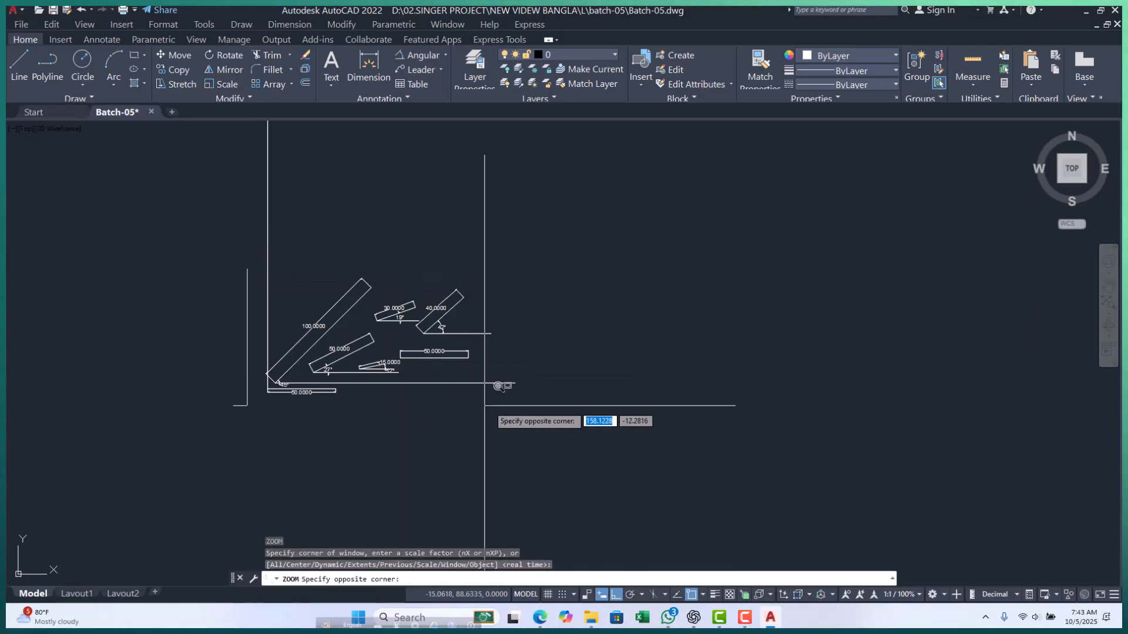
pyautogui.click(517, 383)
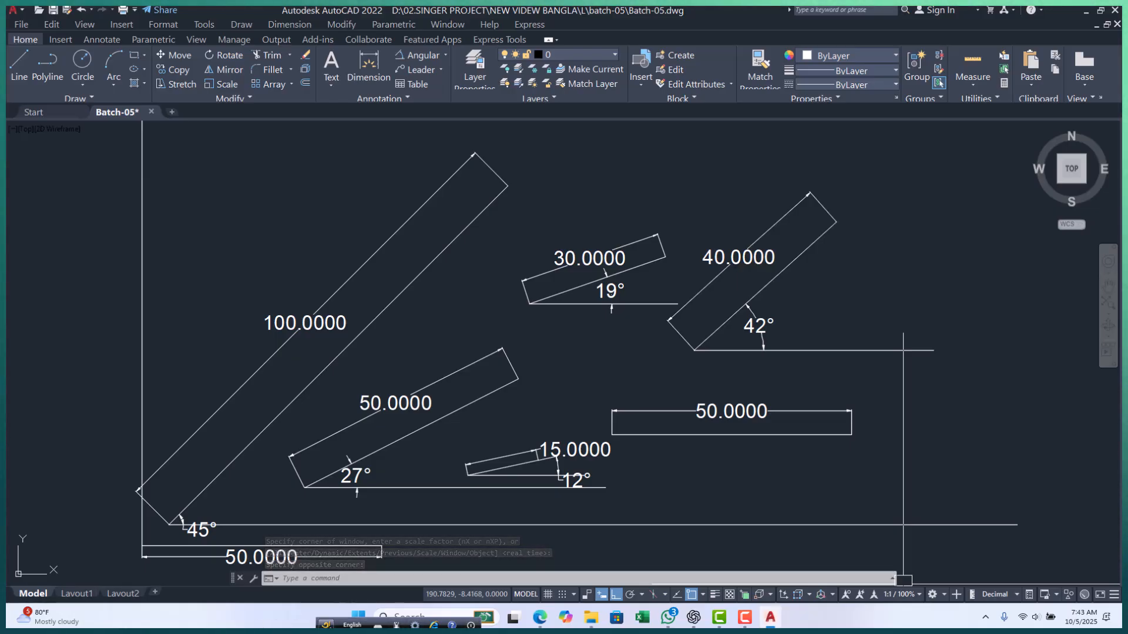
# - Search the computer for "sni" and open the Snipping Tool
pyautogui.moveTo(326, 626); pyautogui.dragTo(105, 631)
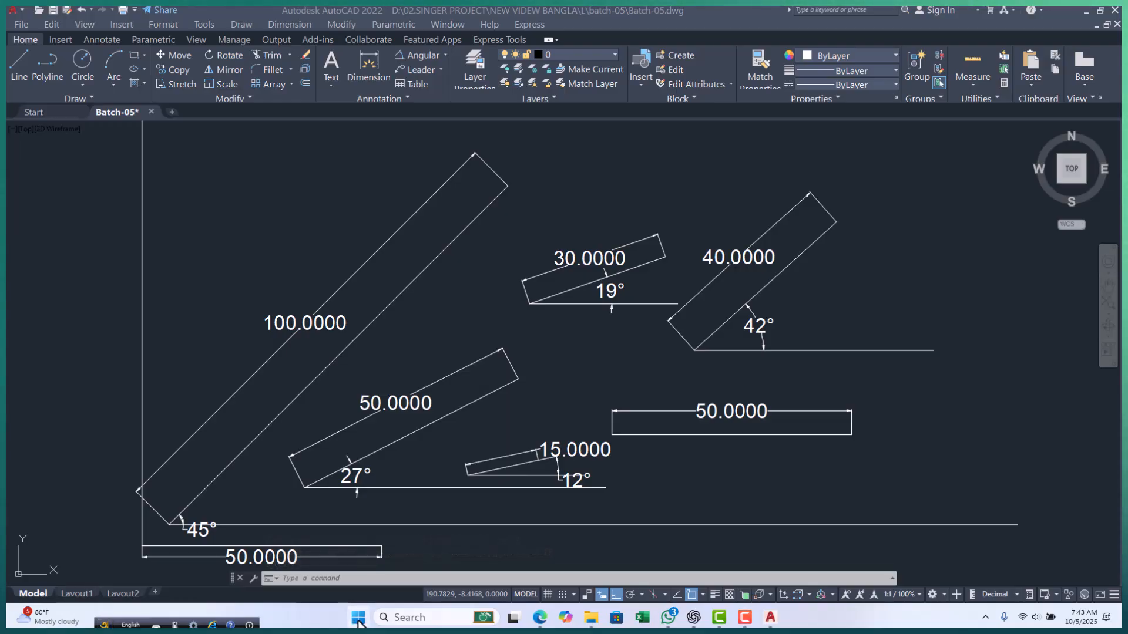
pyautogui.click(358, 618)
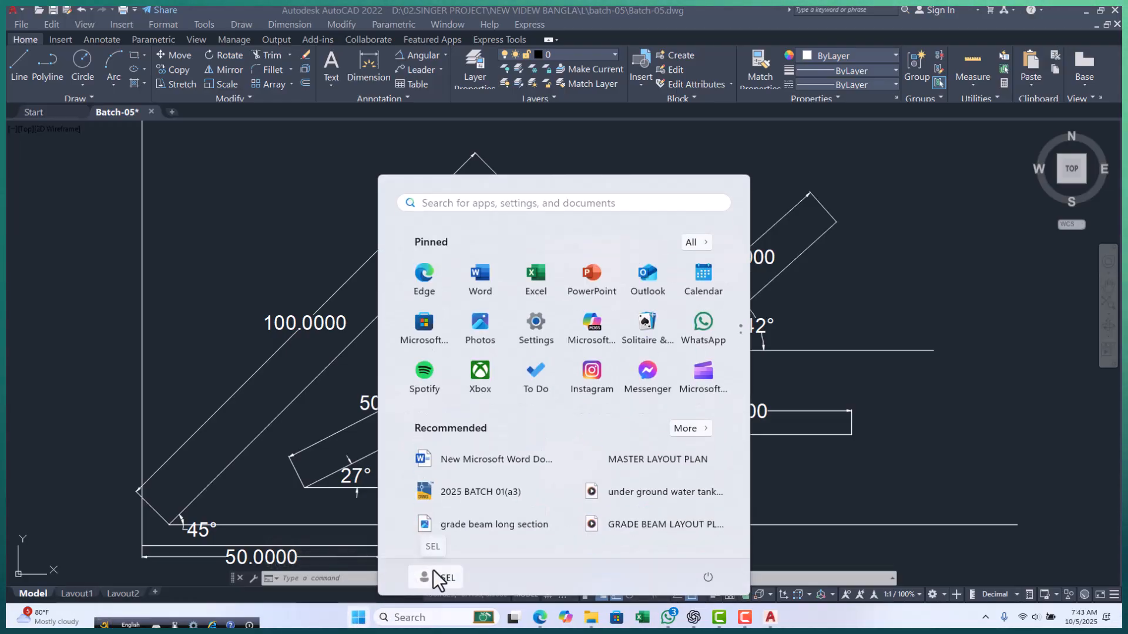
pyautogui.write('sn')
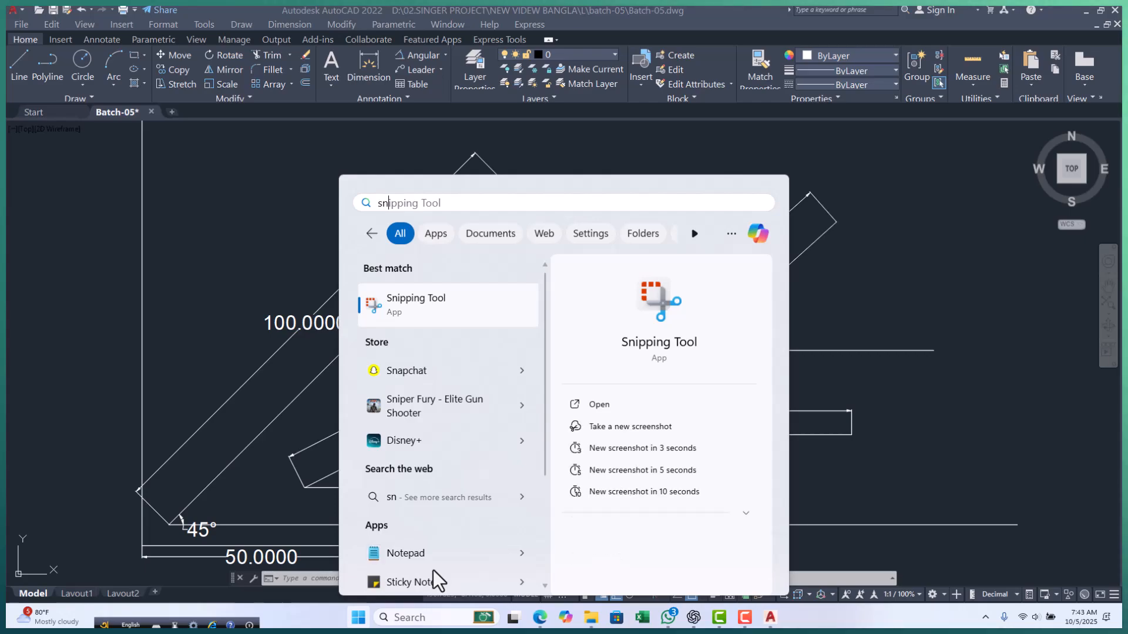
pyautogui.write('i')
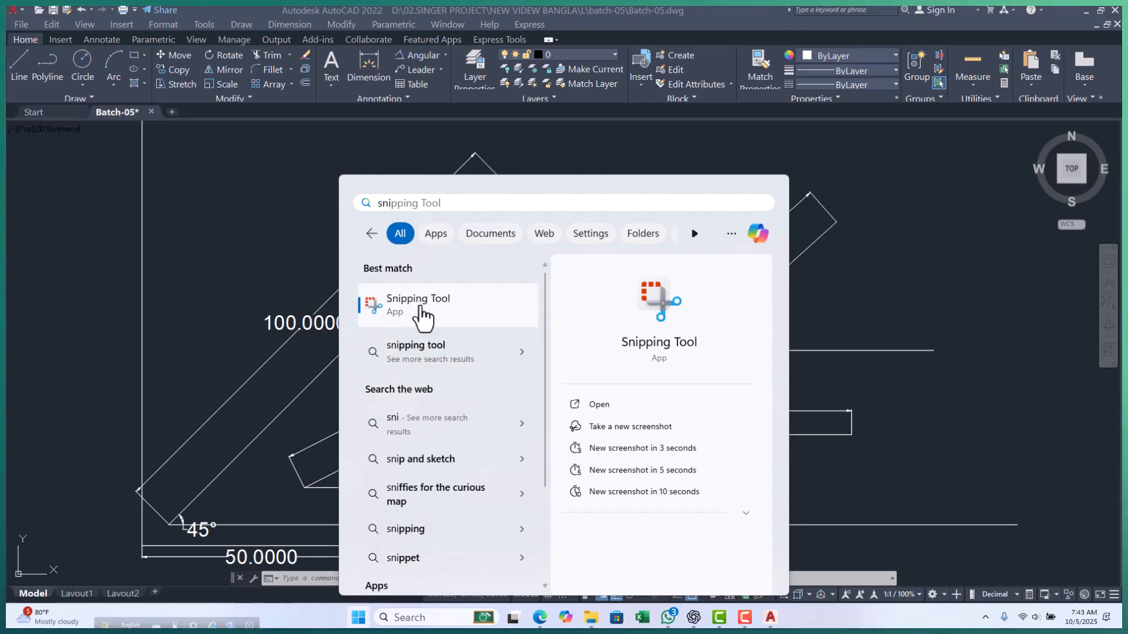
pyautogui.click(421, 322)
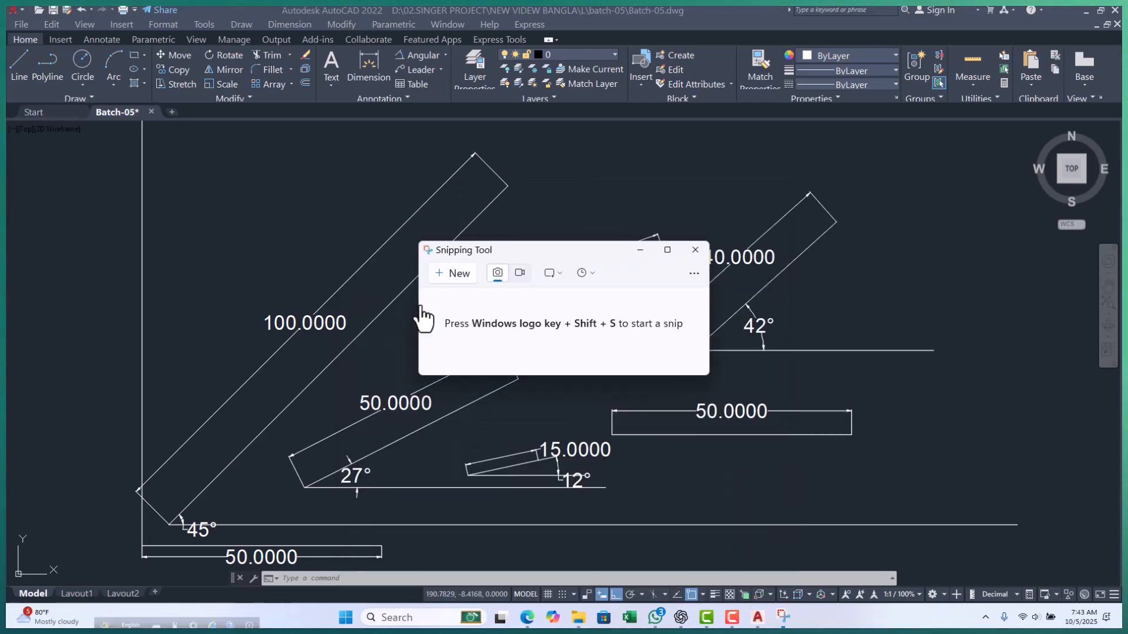
# - Capture the AutoCAD window with the dimensioned drawing as a new snip, copy the image and minimize the Snipping Tool
pyautogui.click(461, 274)
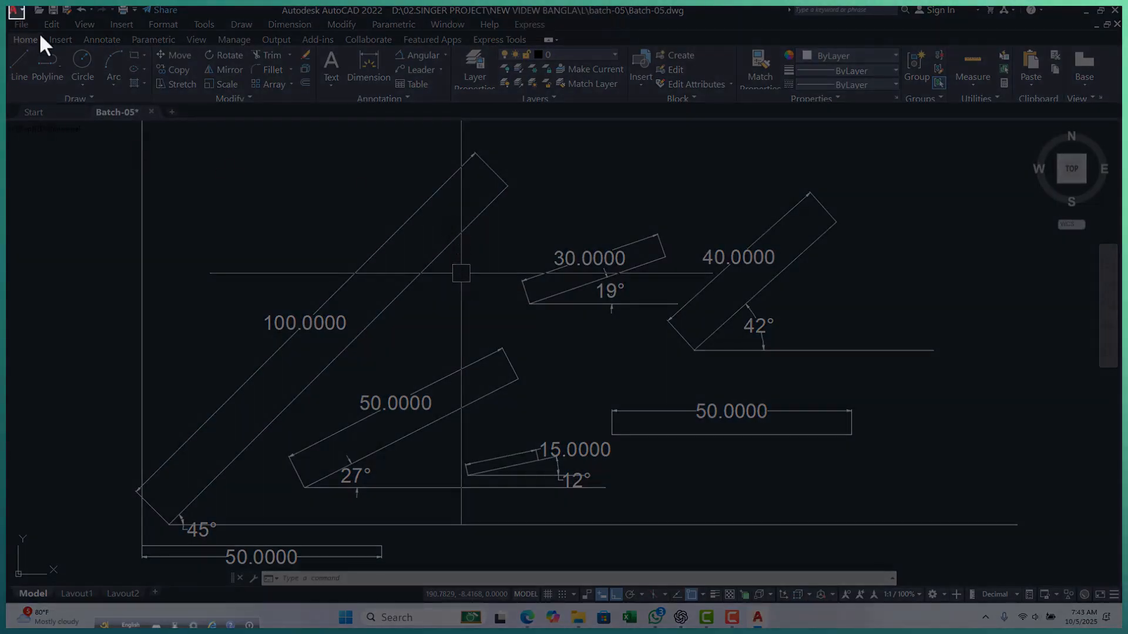
pyautogui.moveTo(9, 6); pyautogui.dragTo(637, 459)
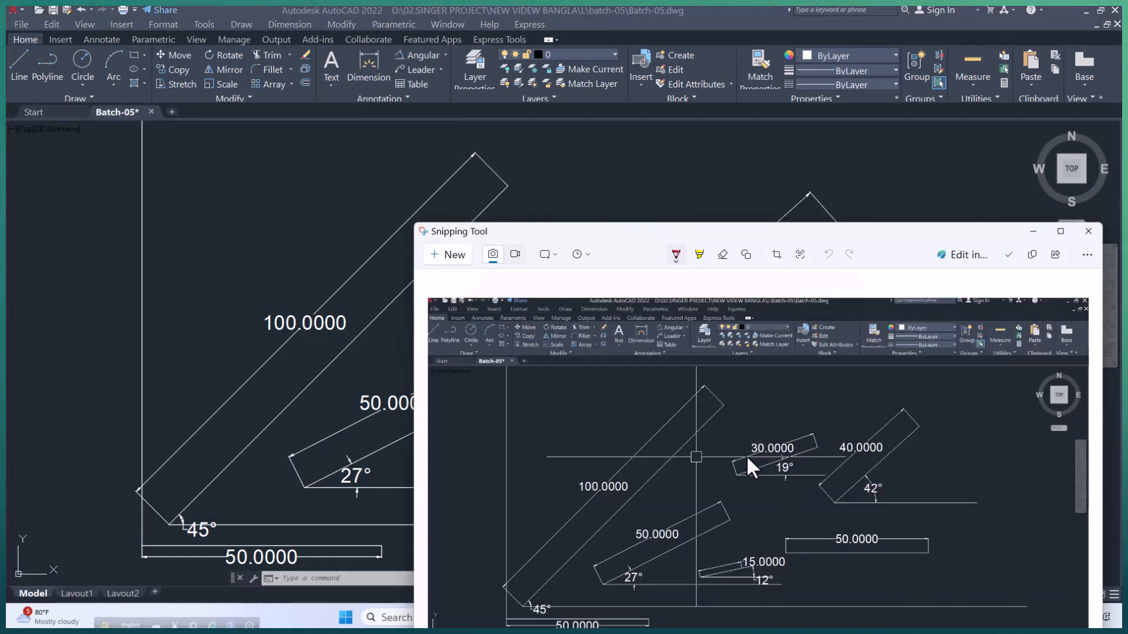
pyautogui.rightClick(746, 460)
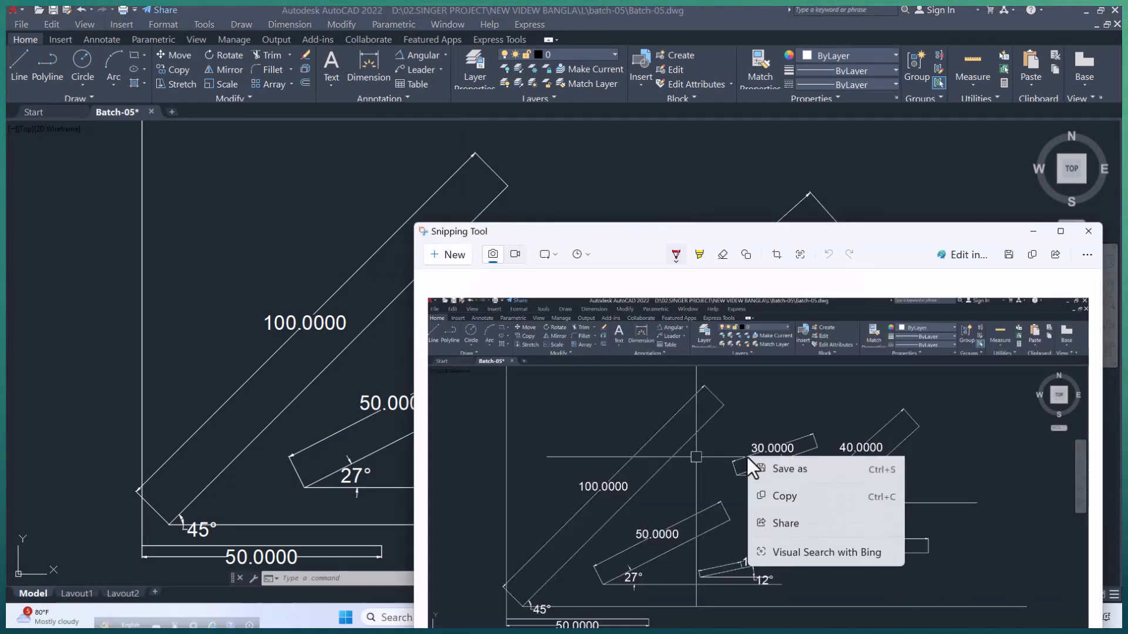
pyautogui.click(787, 500)
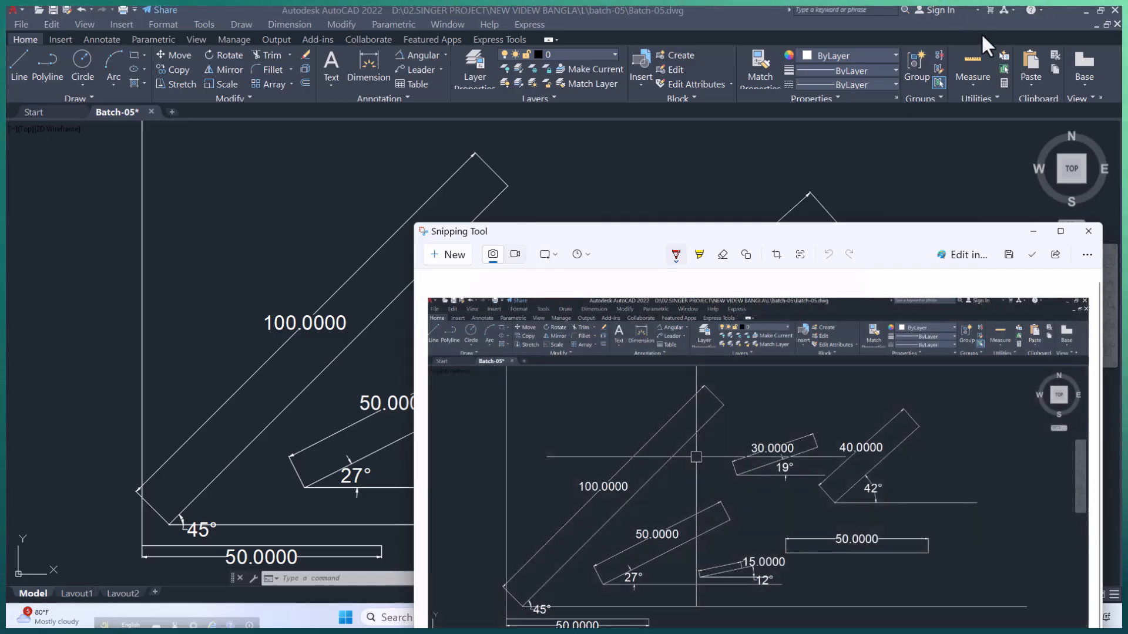
pyautogui.click(1032, 231)
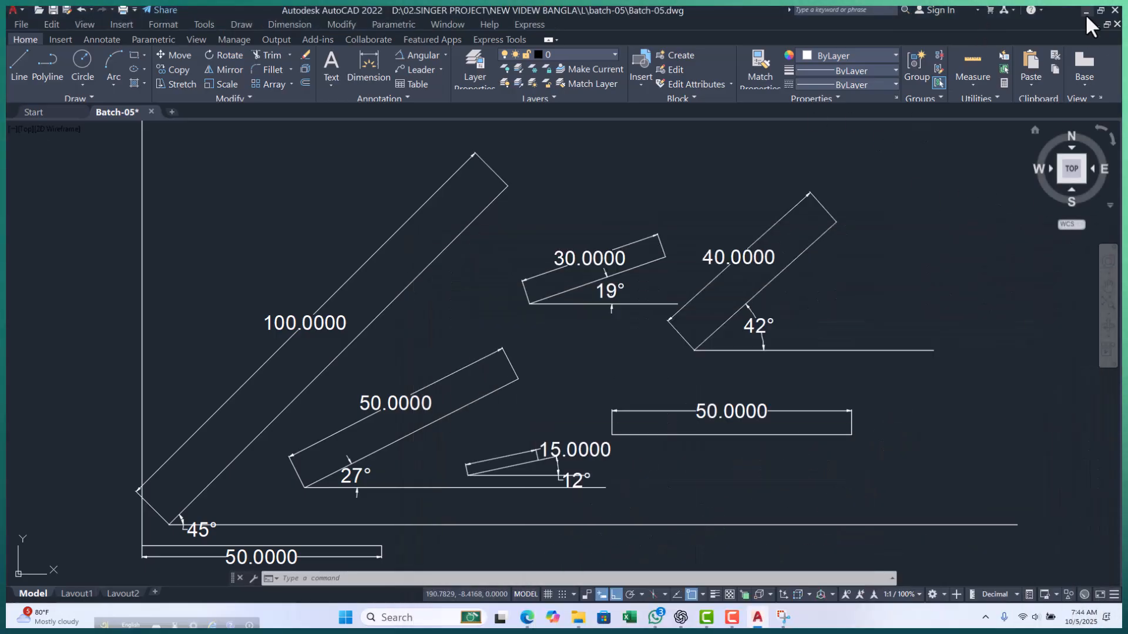
# - Minimize AutoCAD, switch to Facebook in the Edge browser and change from the BSM CAD page to the personal profile
pyautogui.click(1085, 11)
pyautogui.moveTo(534, 620)
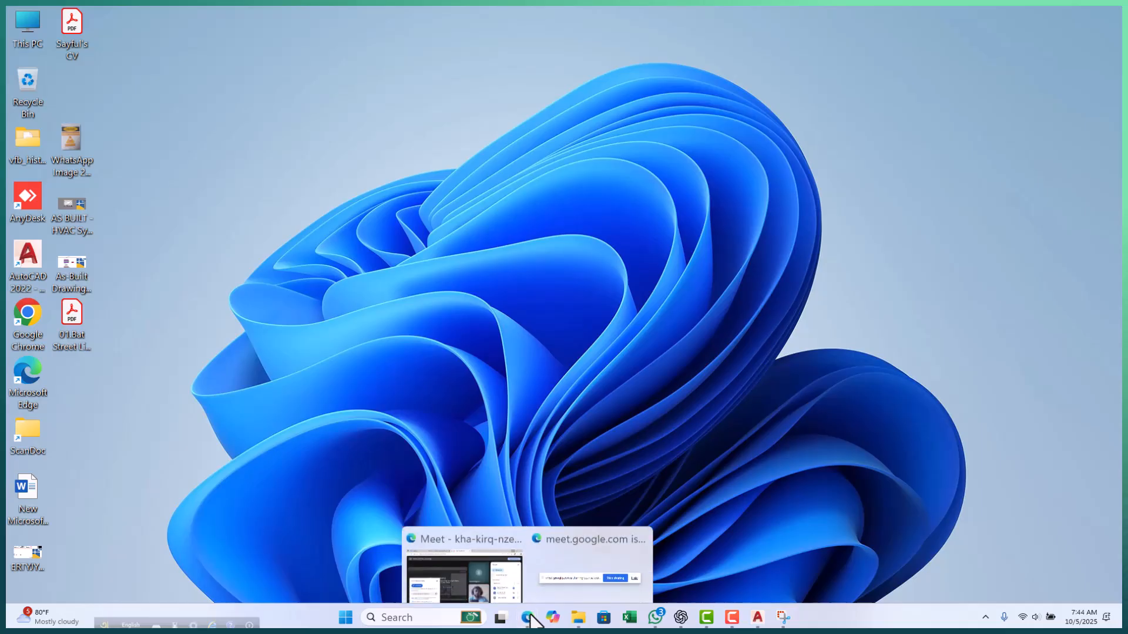
pyautogui.click(479, 574)
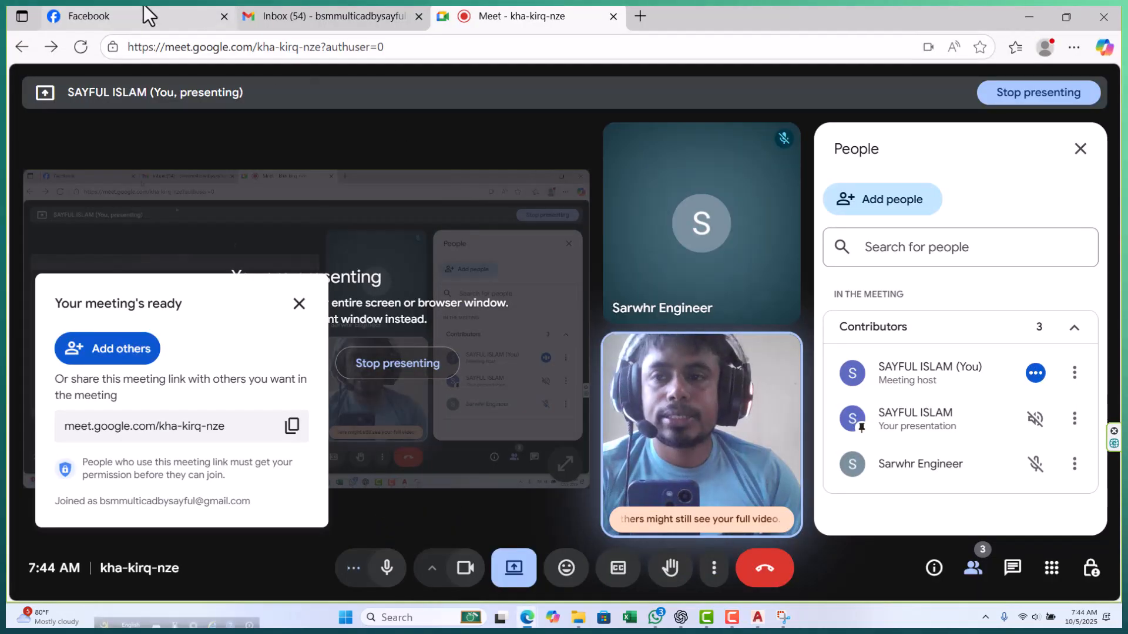
pyautogui.click(154, 16)
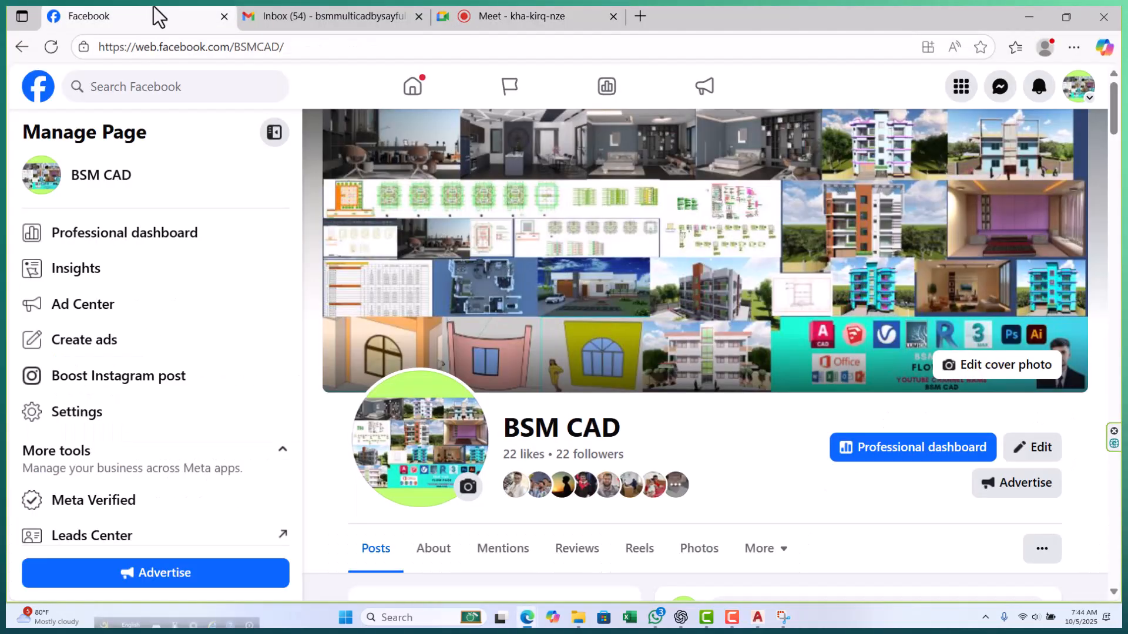
pyautogui.click(1073, 94)
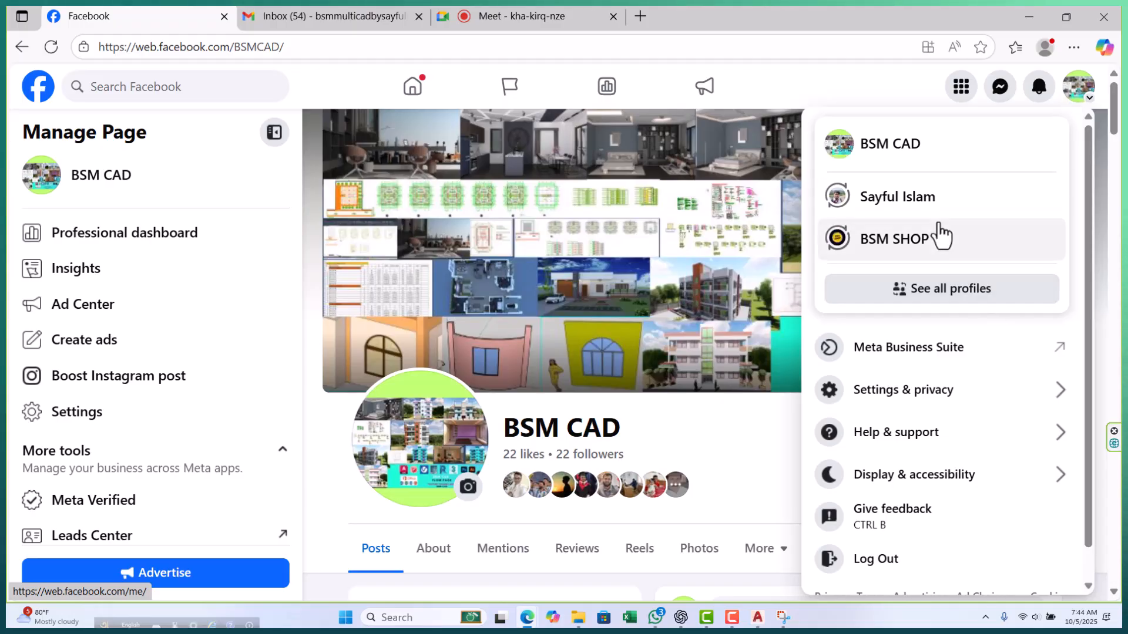
pyautogui.click(917, 214)
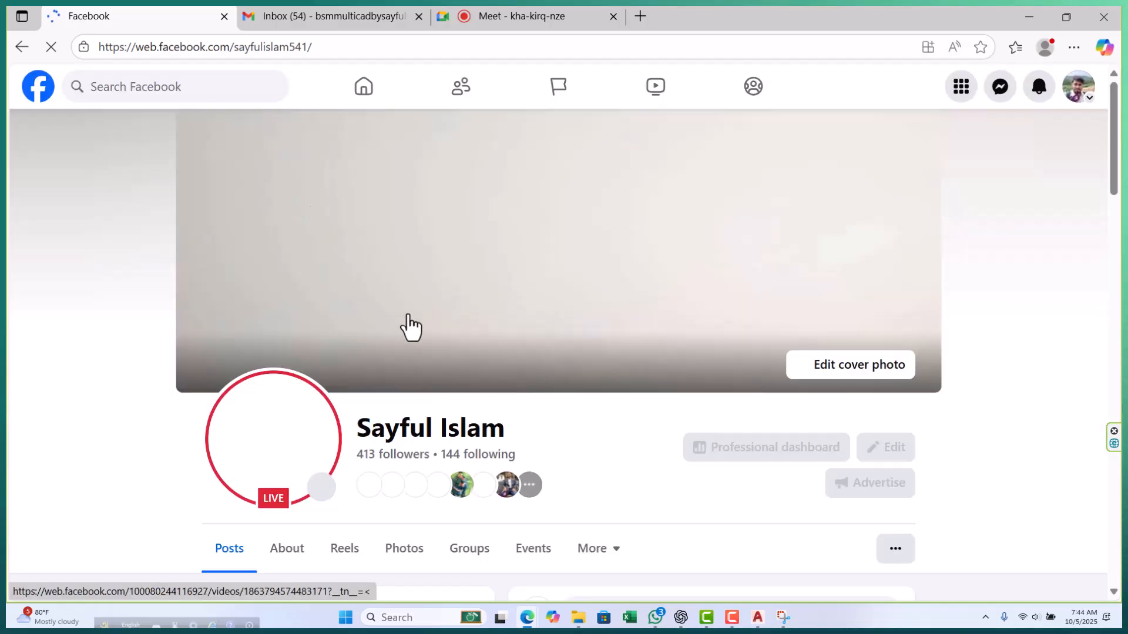
# - Go to the Facebook home feed, dismiss the profile-switch notice and open the BSM CAD ACADEMY group from the shortcuts
pyautogui.scroll(-4, 533, 317)
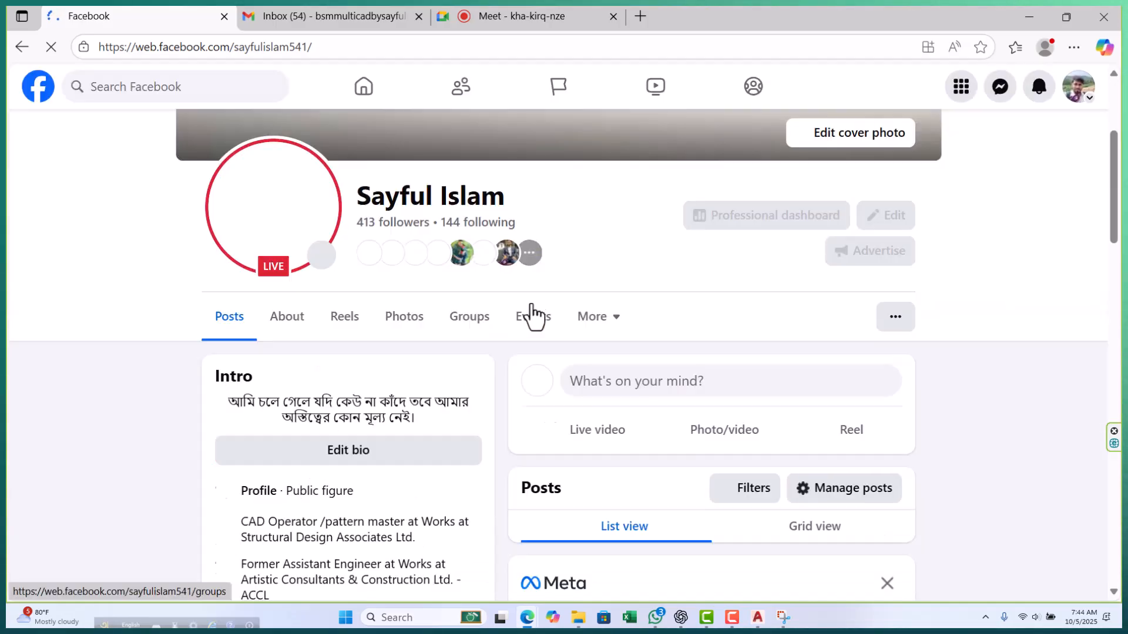
pyautogui.click(377, 93)
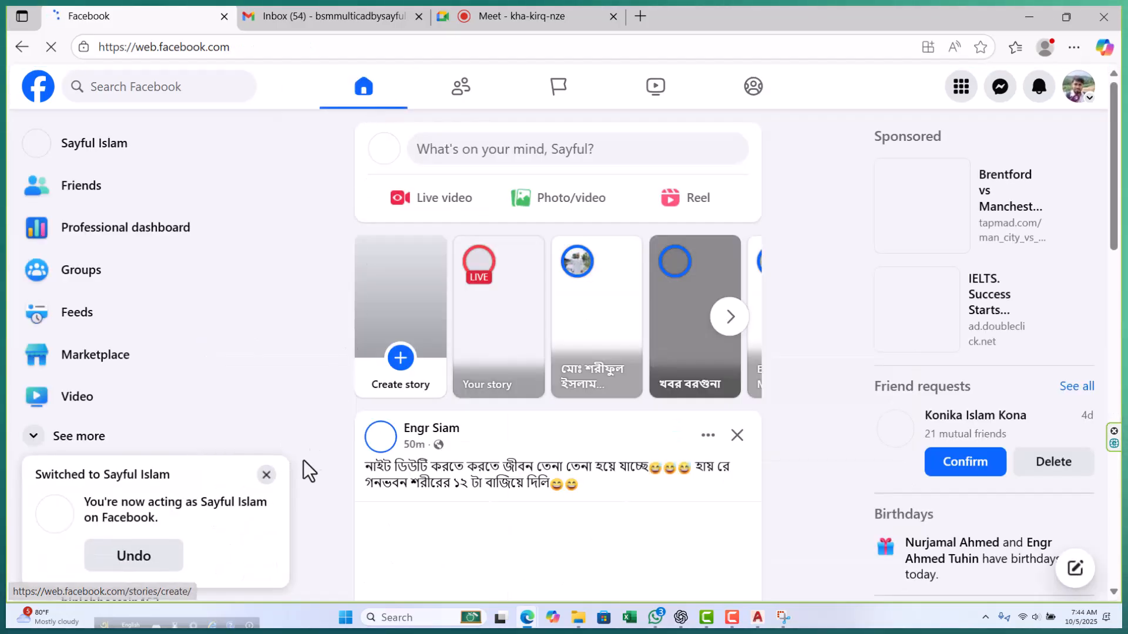
pyautogui.click(266, 474)
pyautogui.scroll(-3, 156, 466)
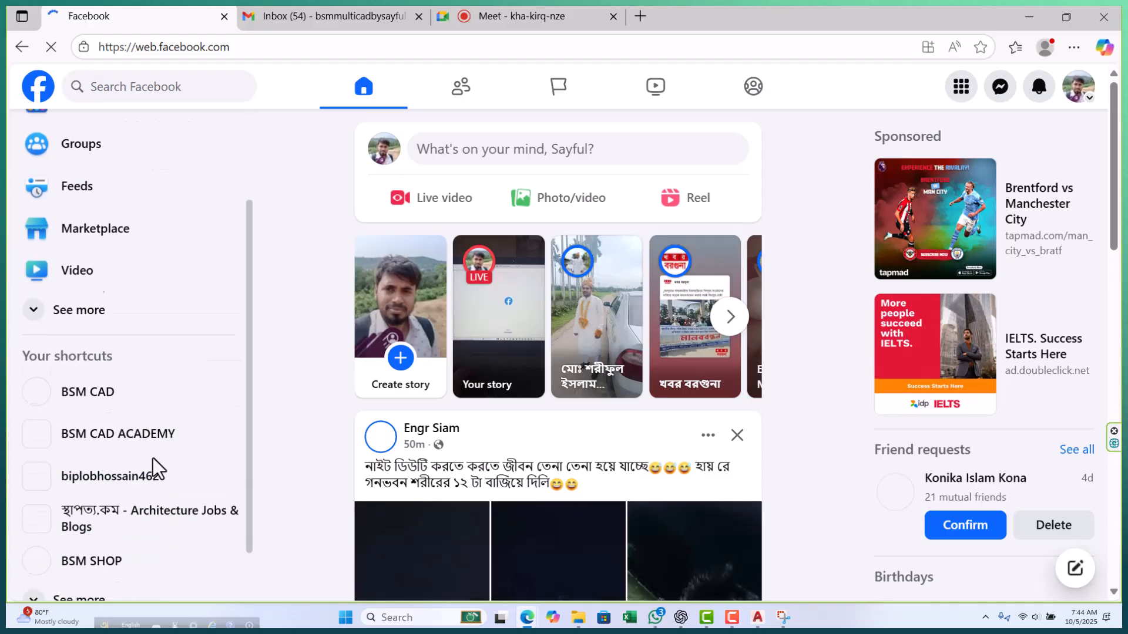
pyautogui.click(77, 412)
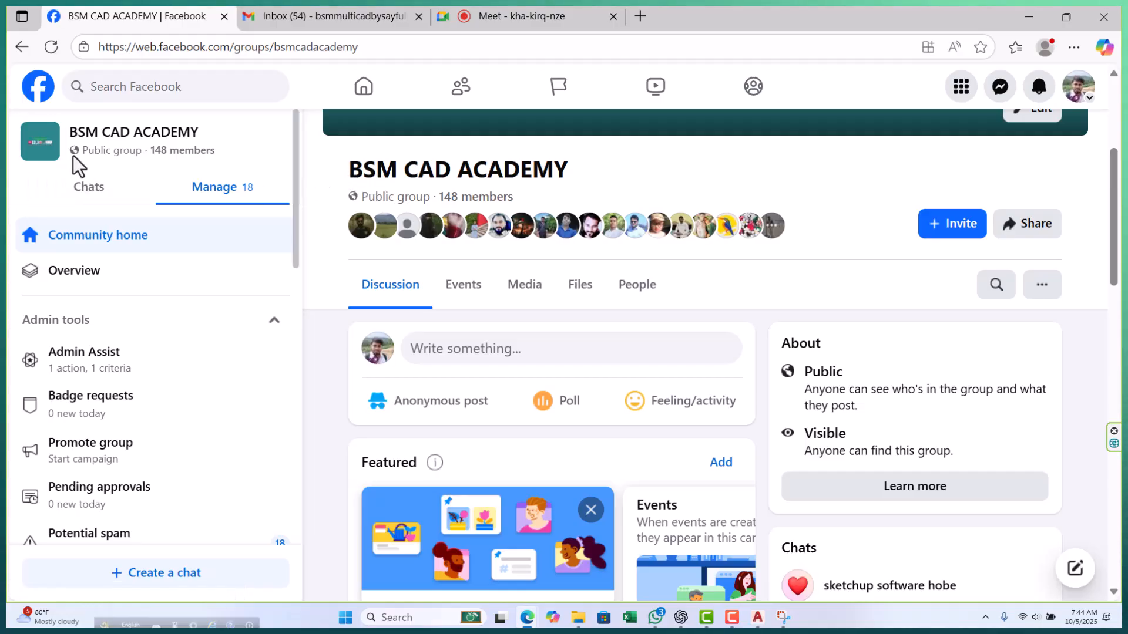
# - Look through the drawings posted in the BSM CAD ACADEMY group's discussion and return to the post composer
pyautogui.scroll(-10, 580, 296)
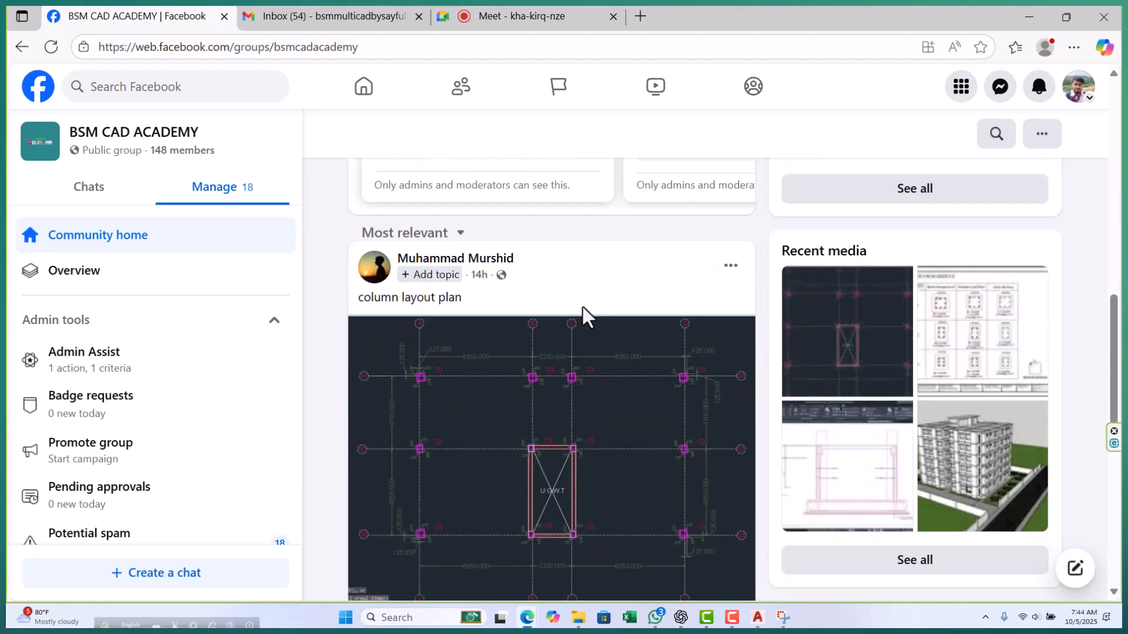
pyautogui.scroll(-15, 588, 326)
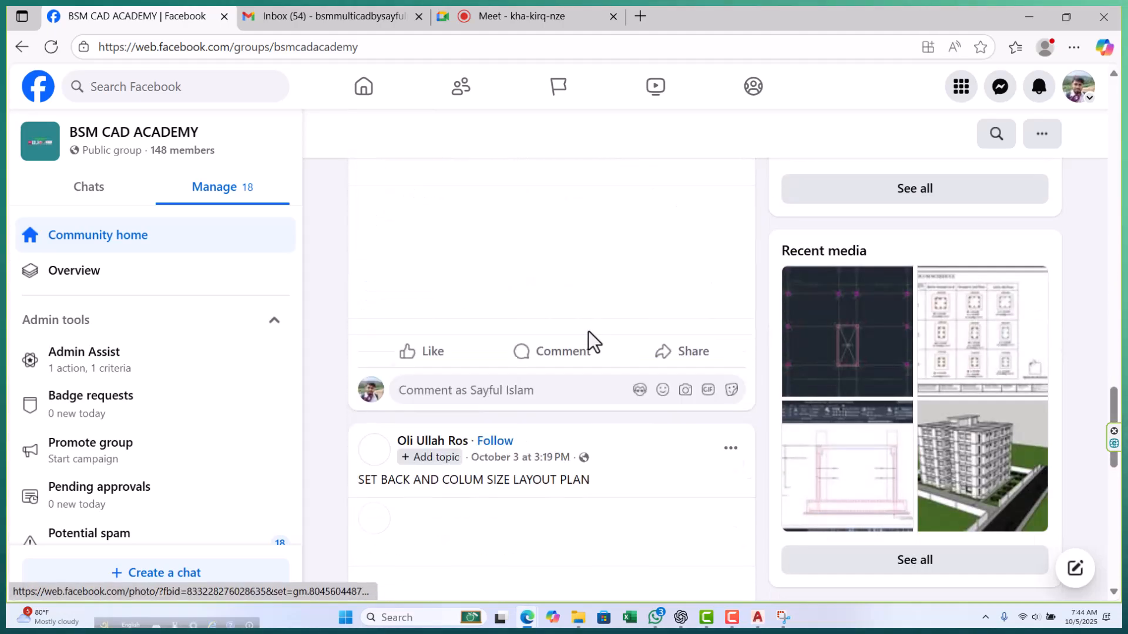
pyautogui.scroll(-10, 605, 385)
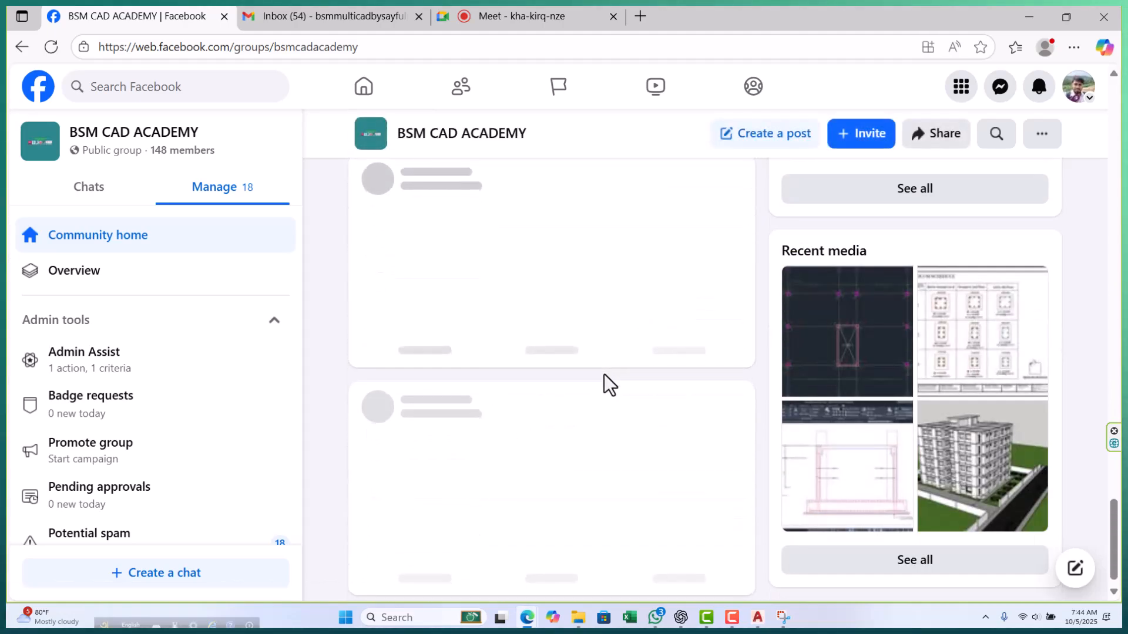
pyautogui.scroll(-4, 596, 388)
pyautogui.scroll(-5, 593, 390)
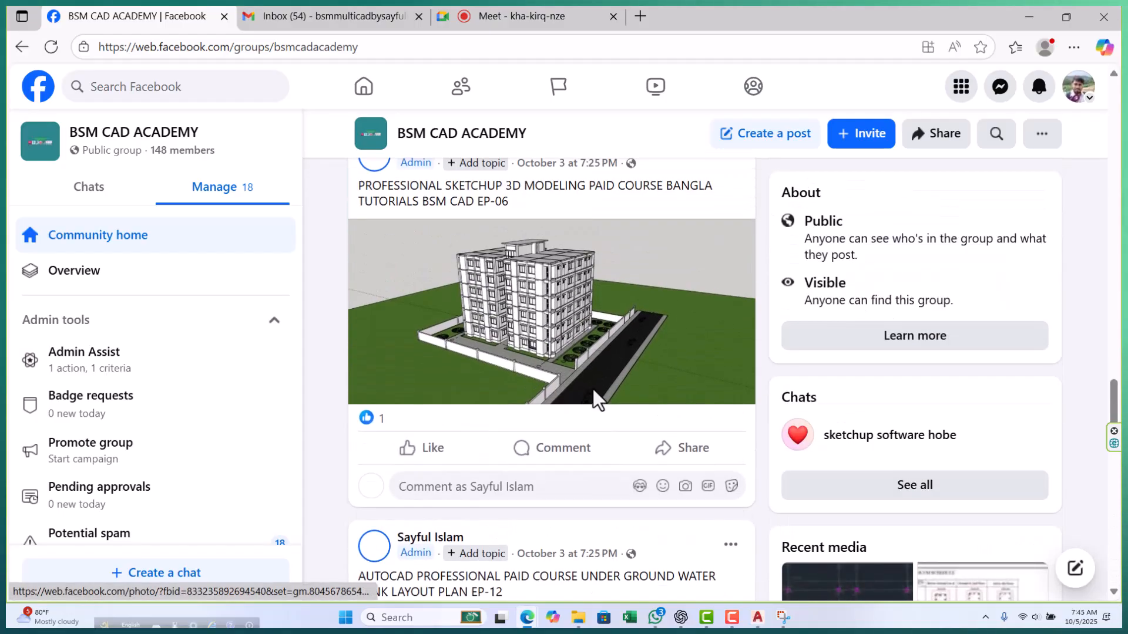
pyautogui.scroll(-5, 593, 389)
pyautogui.scroll(-10, 594, 389)
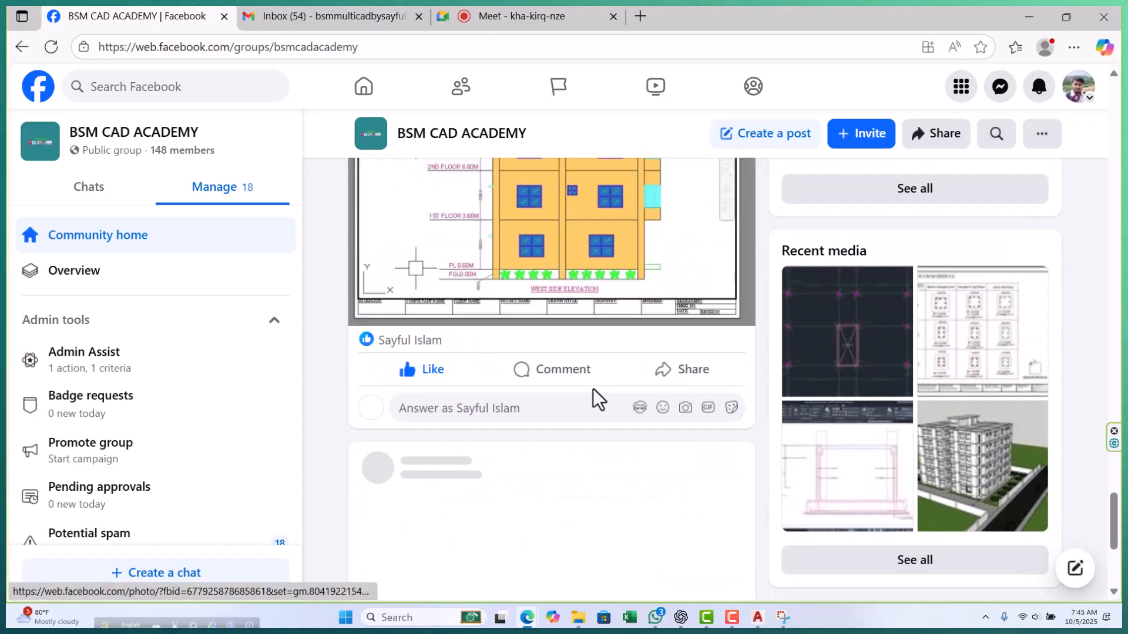
pyautogui.scroll(-10, 584, 390)
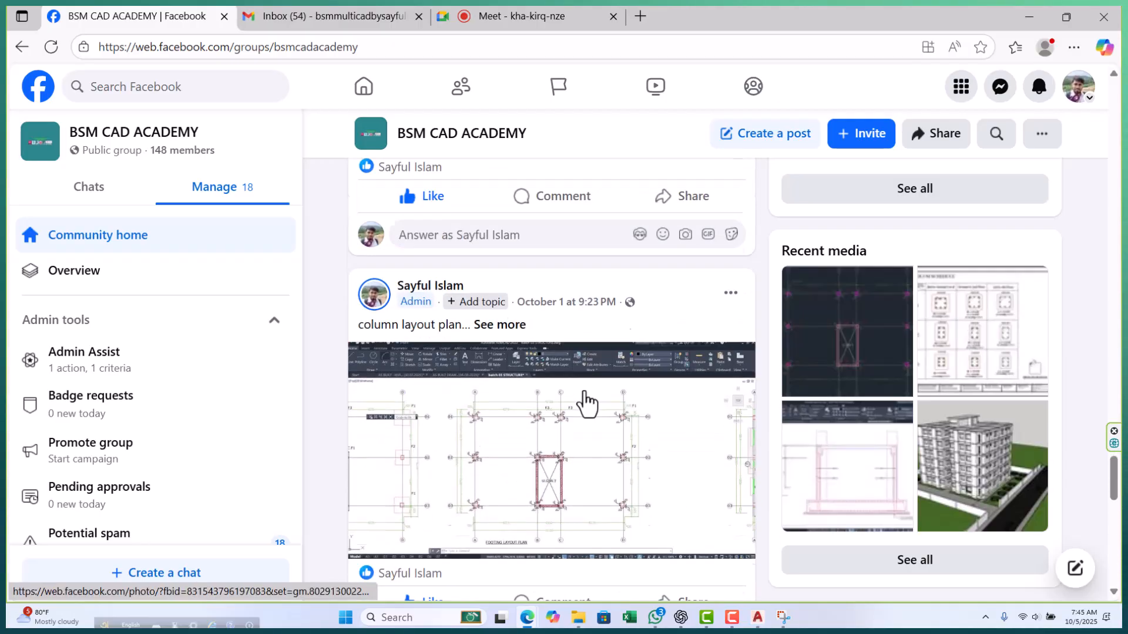
pyautogui.scroll(-12, 583, 391)
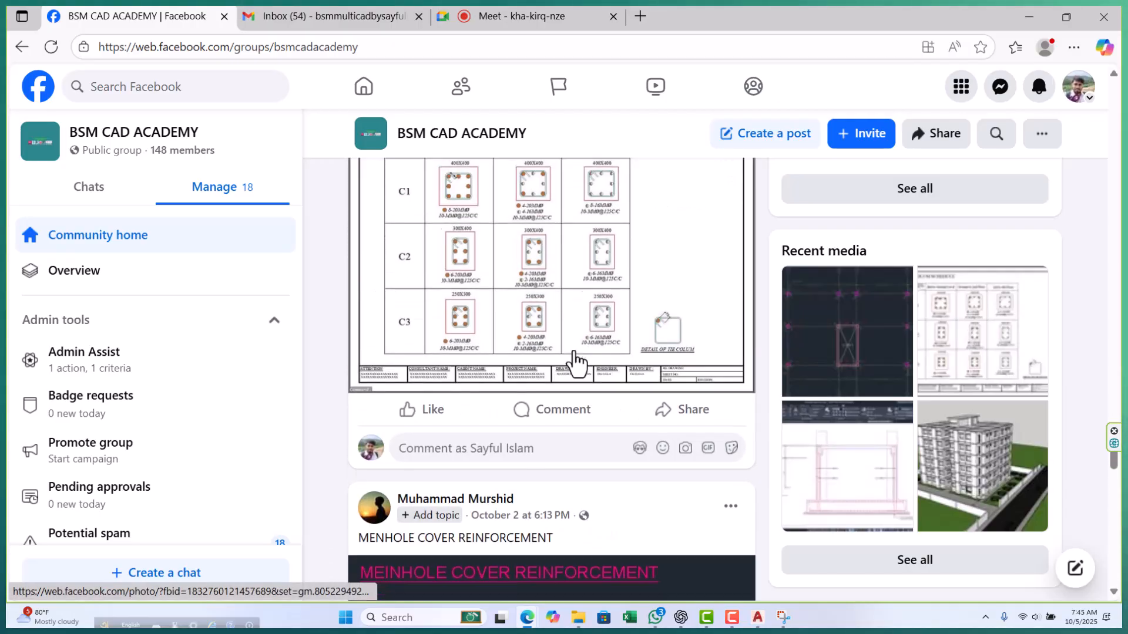
pyautogui.scroll(-10, 570, 372)
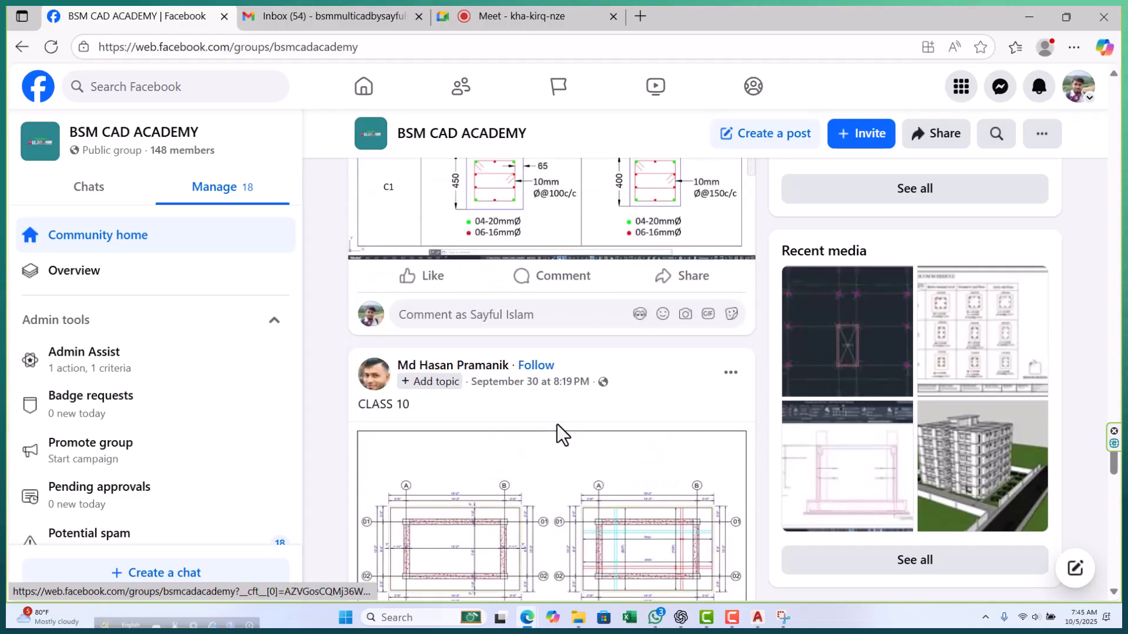
pyautogui.scroll(20, 557, 425)
pyautogui.scroll(20, 578, 420)
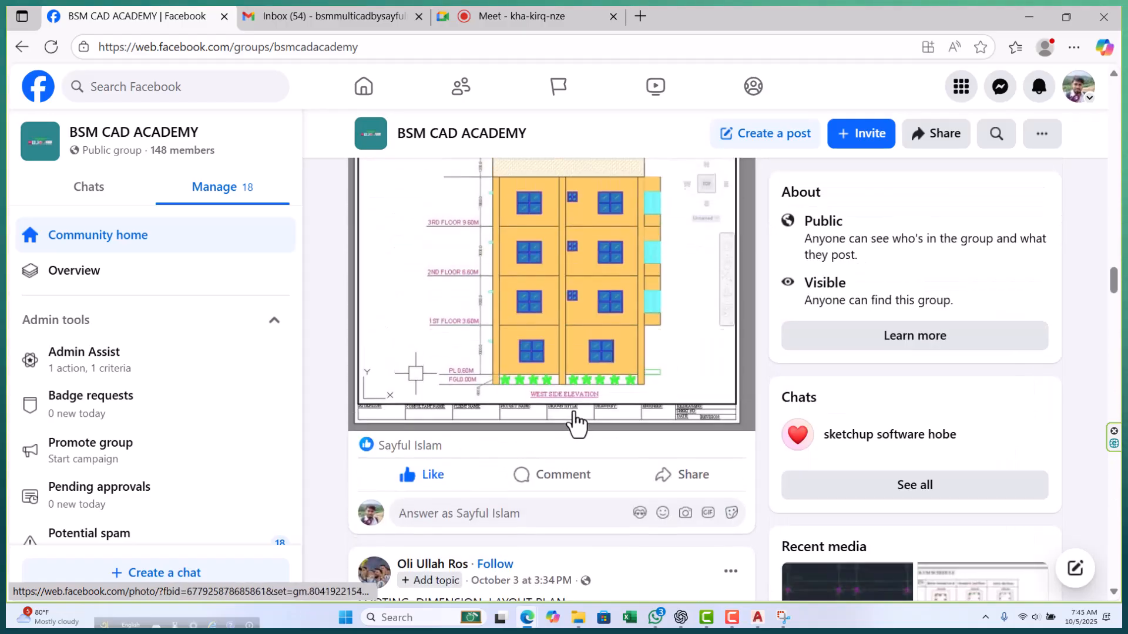
pyautogui.scroll(20, 565, 420)
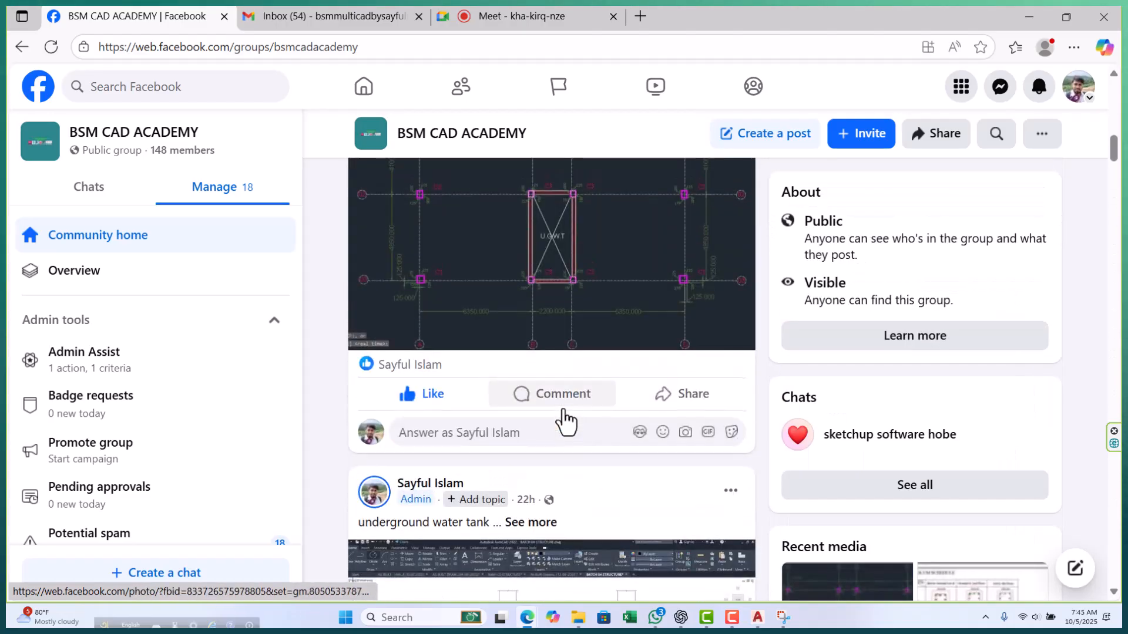
pyautogui.scroll(-4, 564, 420)
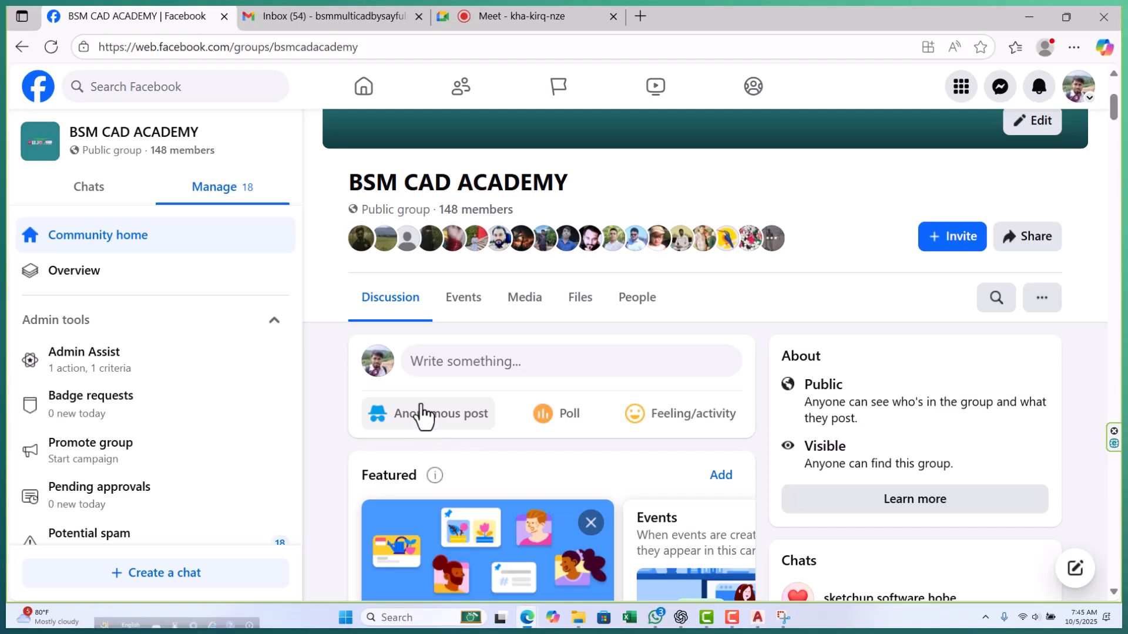
# - Start a new public post in the BSM CAD ACADEMY group
pyautogui.click(453, 362)
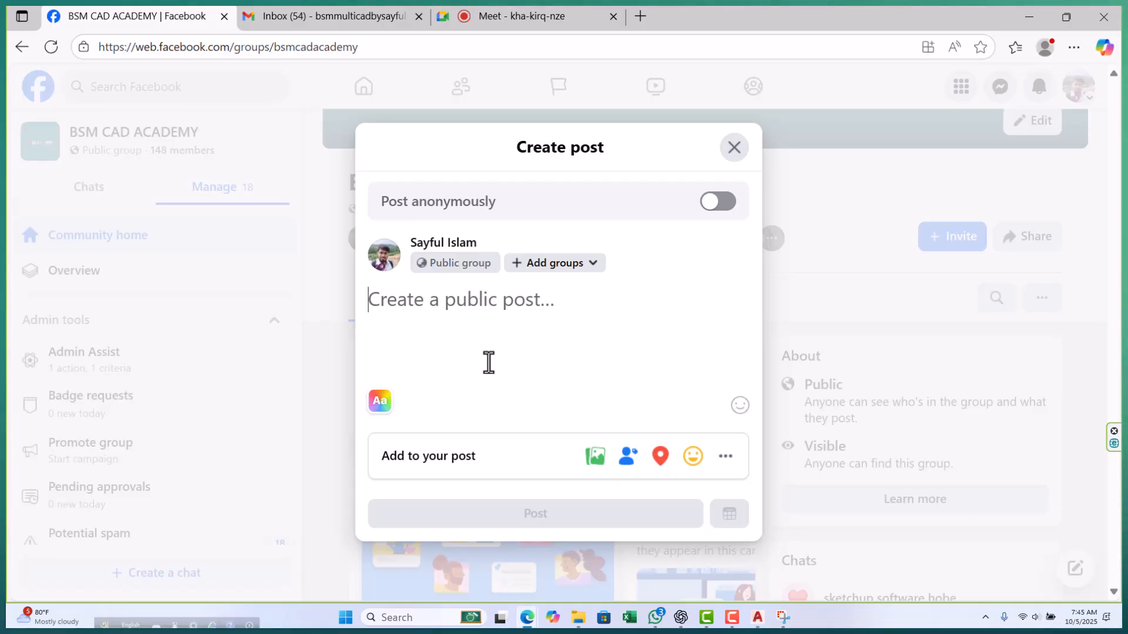
pyautogui.rightClick(462, 322)
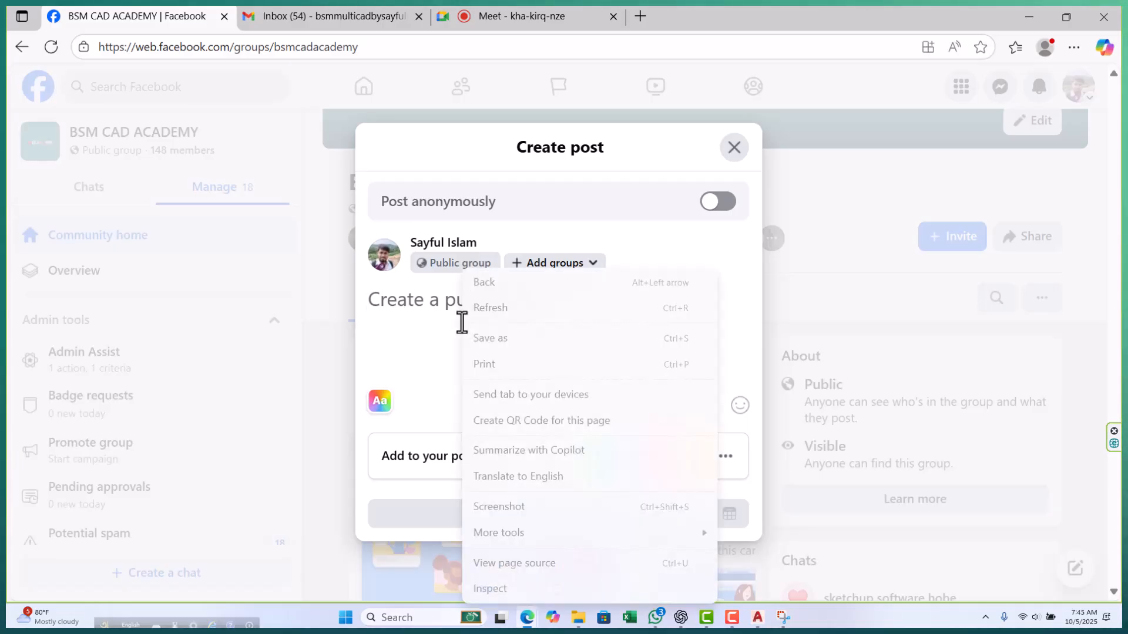
pyautogui.click(428, 383)
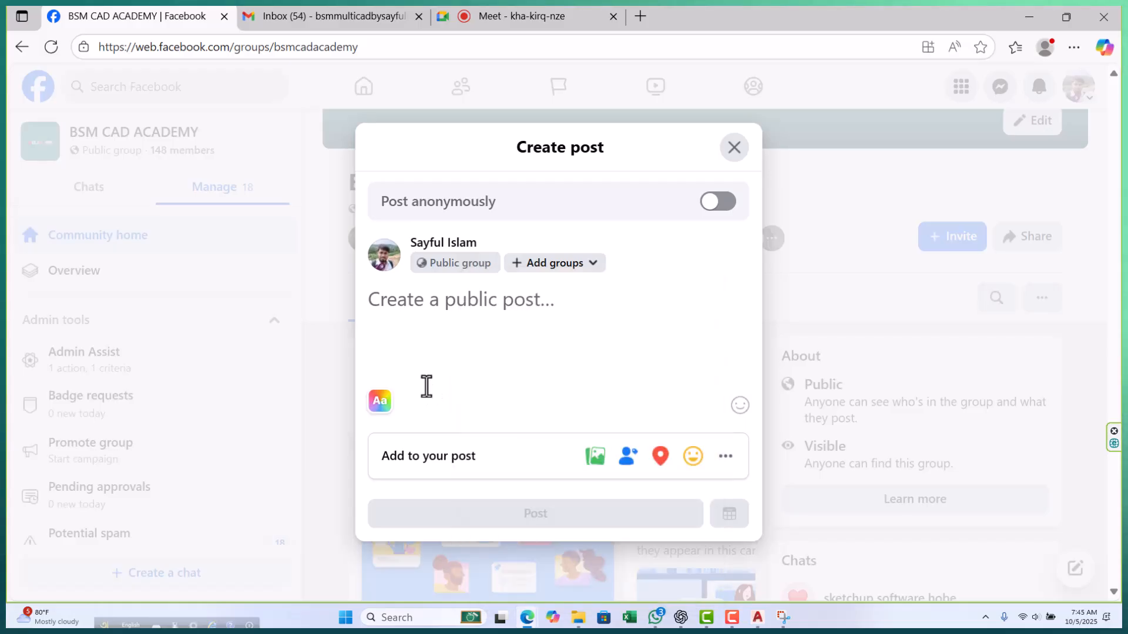
# - Copy the captured drawing from the Snipping Tool and paste it into the new BSM CAD ACADEMY group post
pyautogui.click(783, 618)
pyautogui.rightClick(749, 445)
pyautogui.click(787, 482)
pyautogui.click(1033, 232)
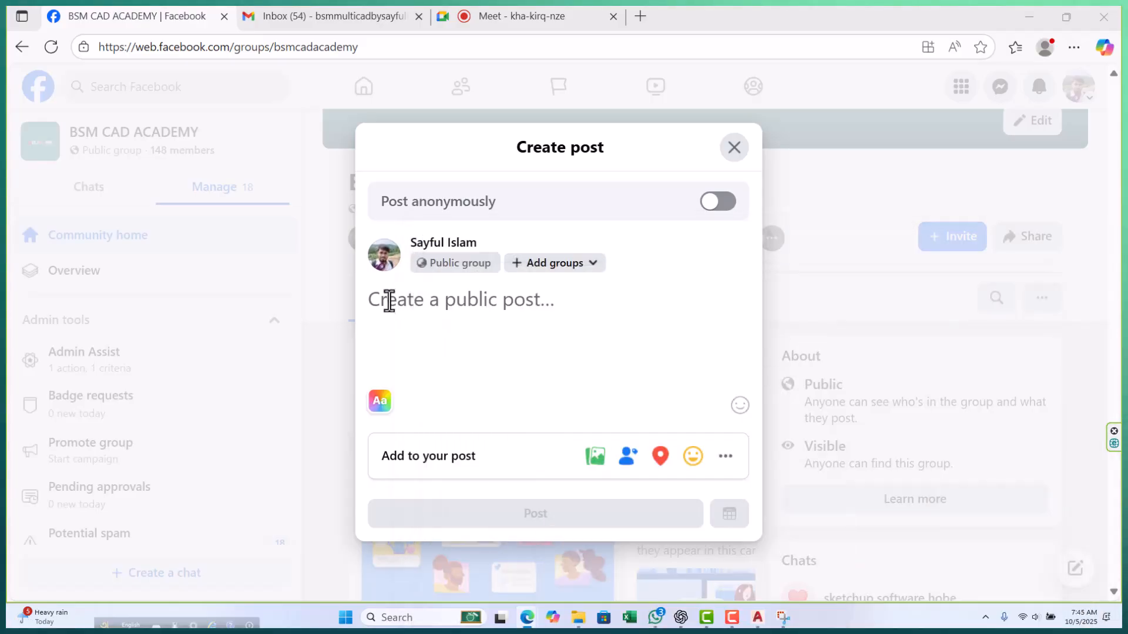
pyautogui.click(390, 301)
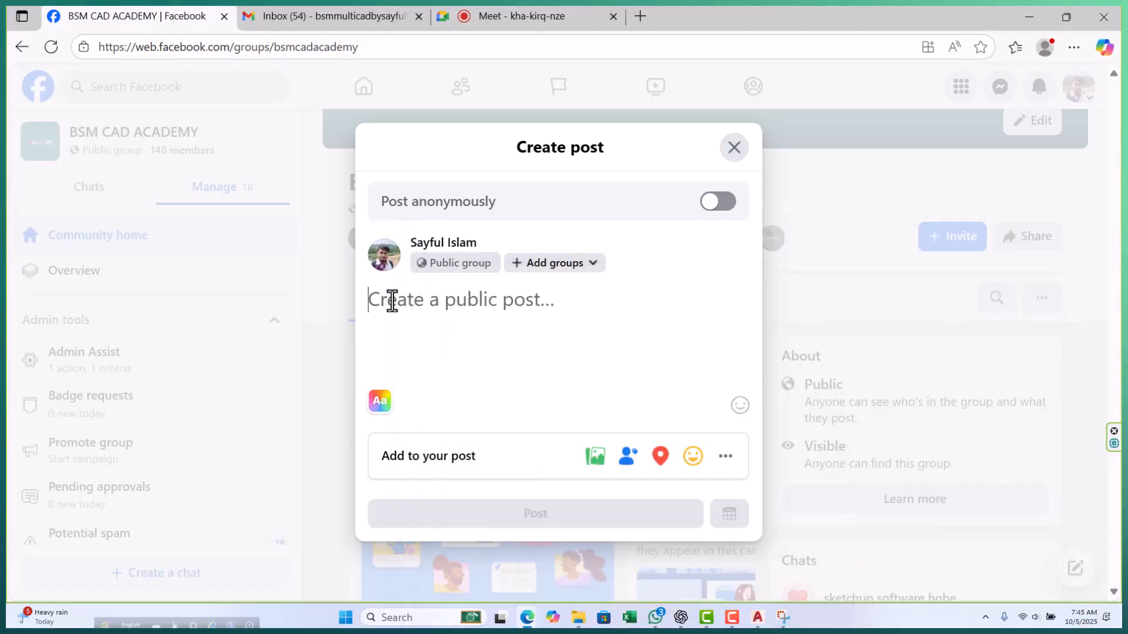
pyautogui.hotkey('ctrl', 'v')
# - Caption the post with "class 01" and "batch-05" on separate lines above the image
pyautogui.scroll(2, 615, 389)
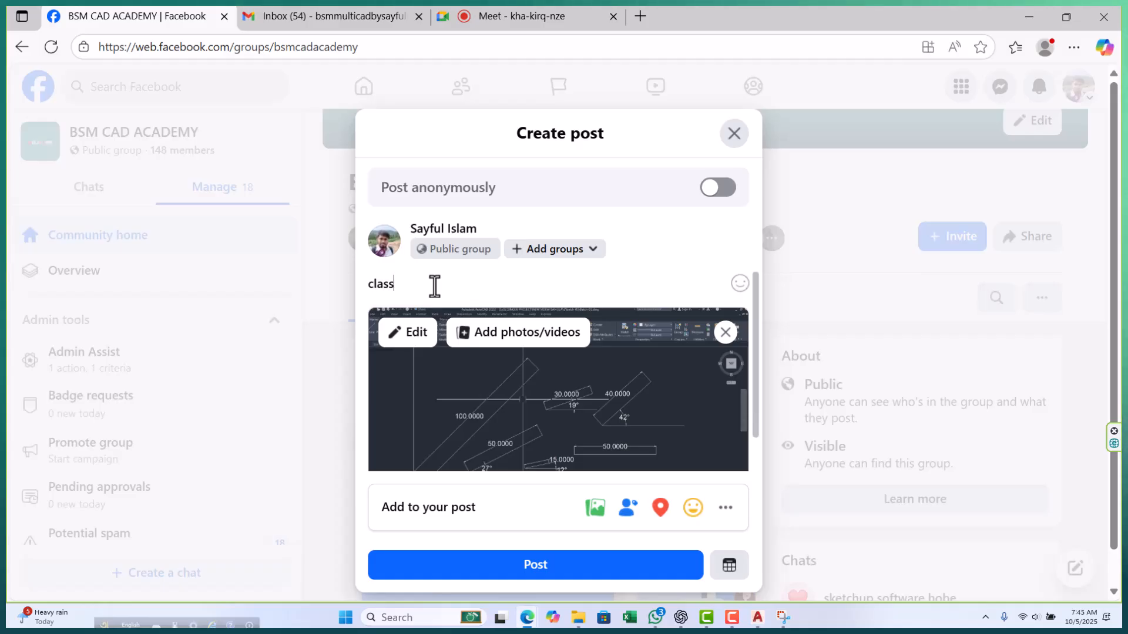
pyautogui.write('1')
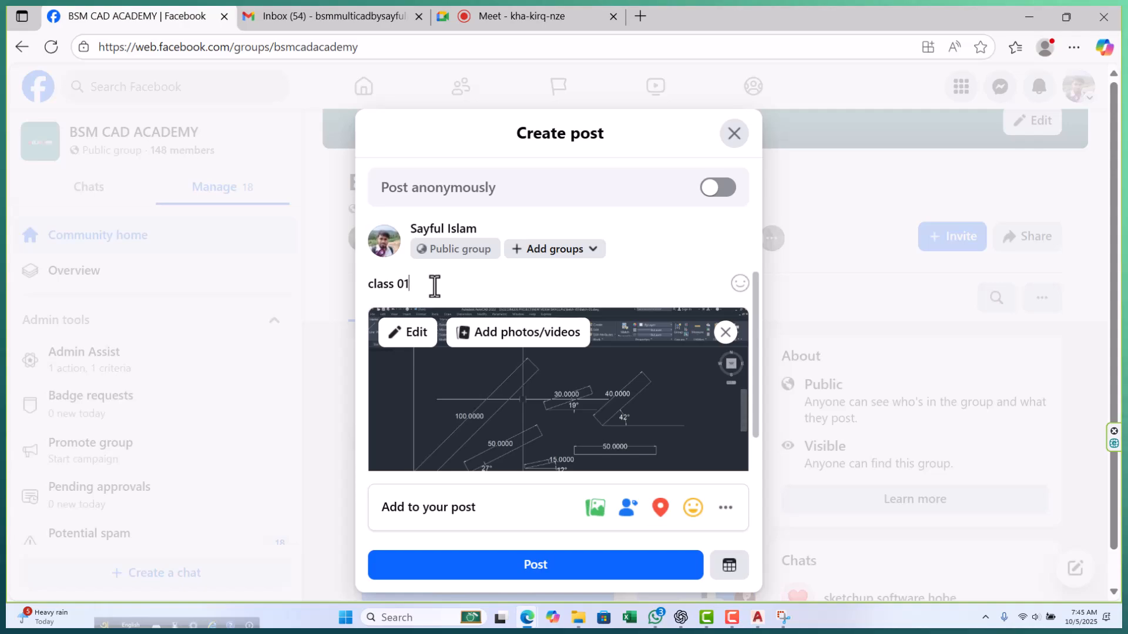
pyautogui.press('Return')
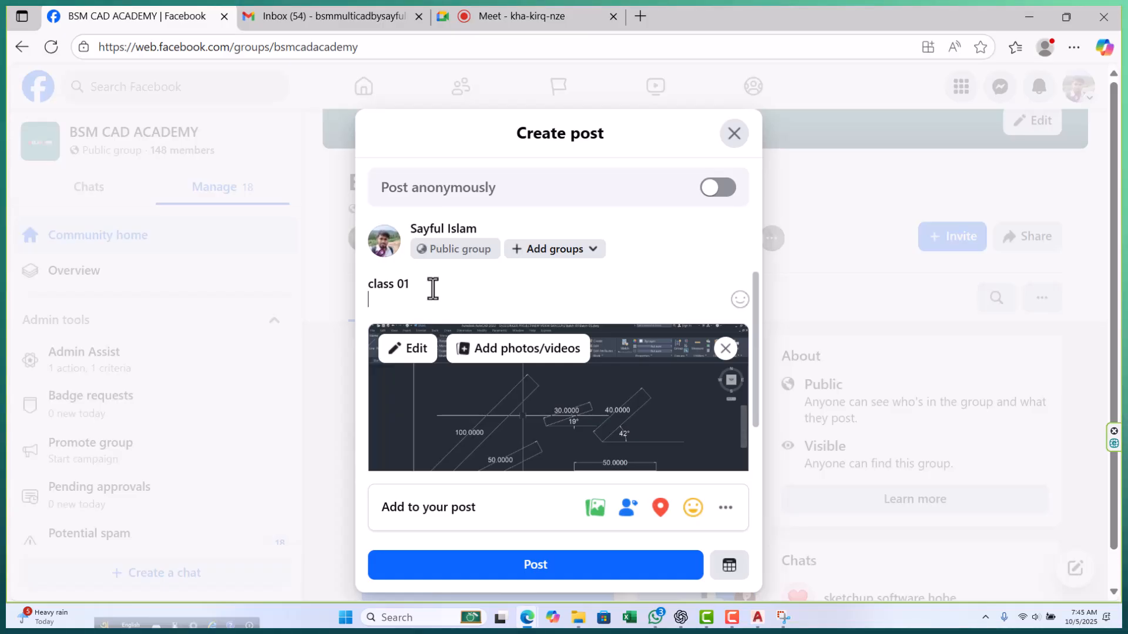
pyautogui.write('batch-05')
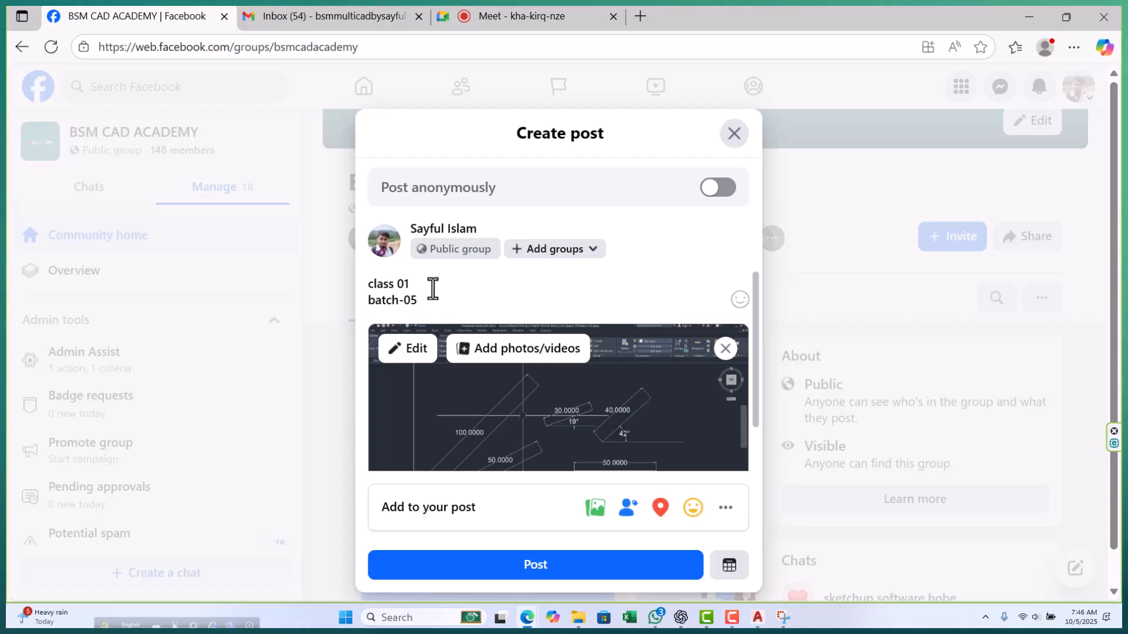
# - Review the caption and the attached drawing, and publish the post to the group
pyautogui.scroll(-1, 491, 355)
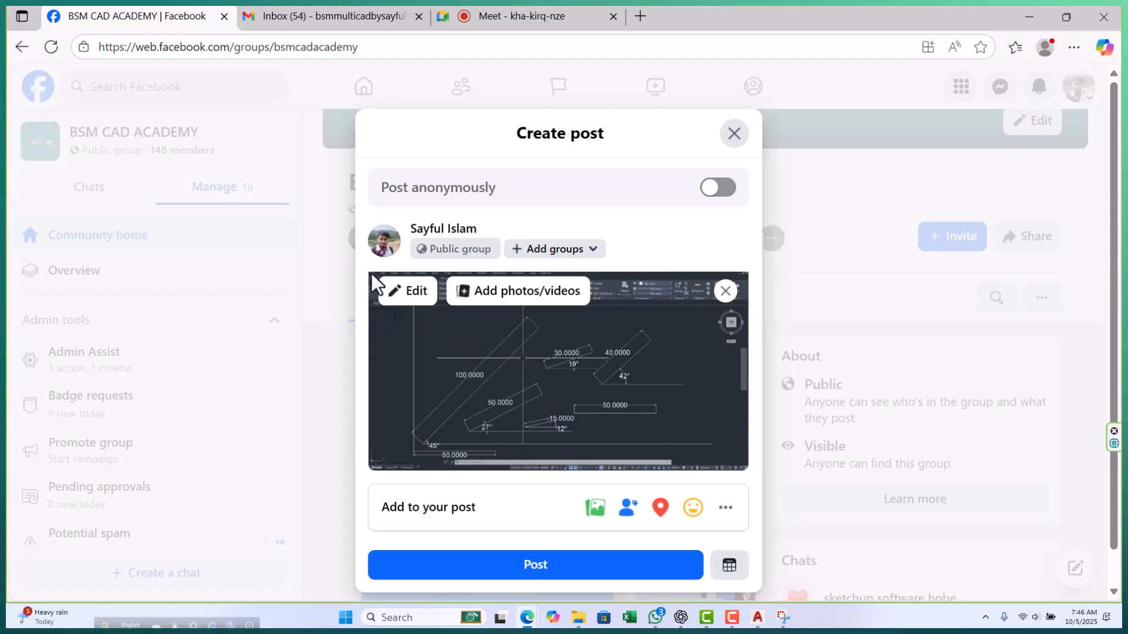
pyautogui.scroll(1, 498, 403)
pyautogui.scroll(-1, 503, 374)
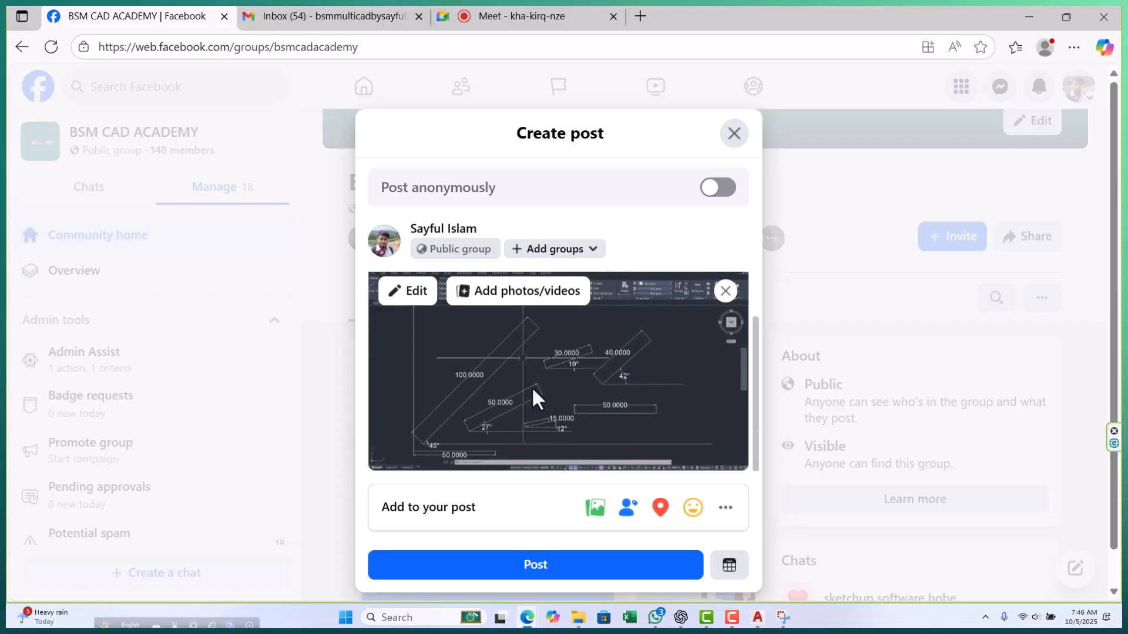
pyautogui.scroll(1, 427, 363)
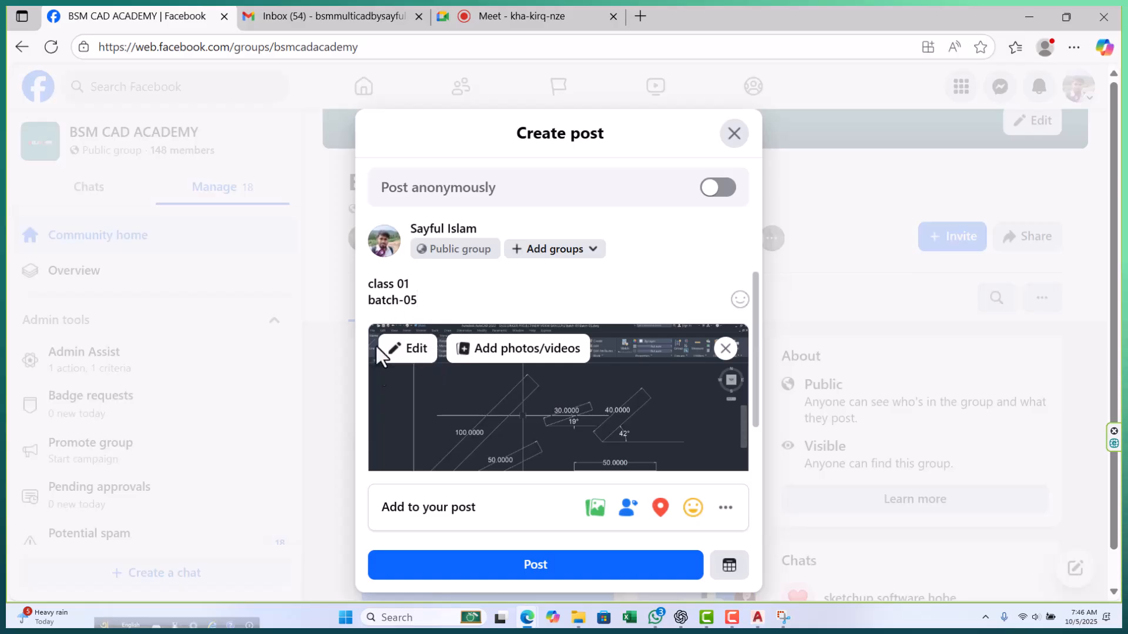
pyautogui.scroll(-1, 524, 455)
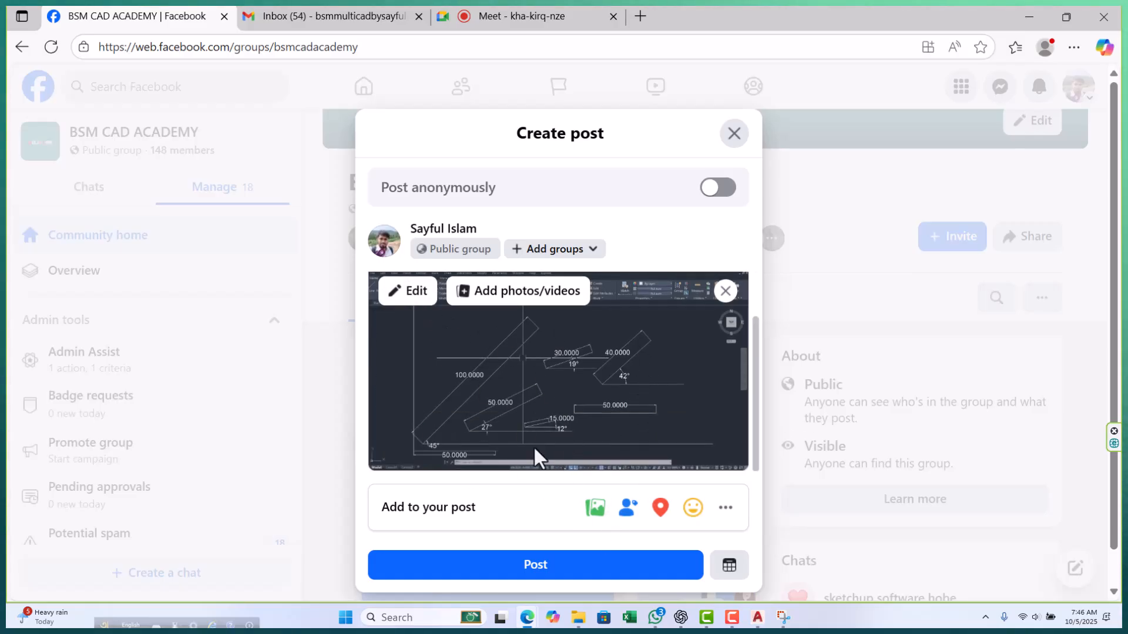
pyautogui.scroll(1, 522, 429)
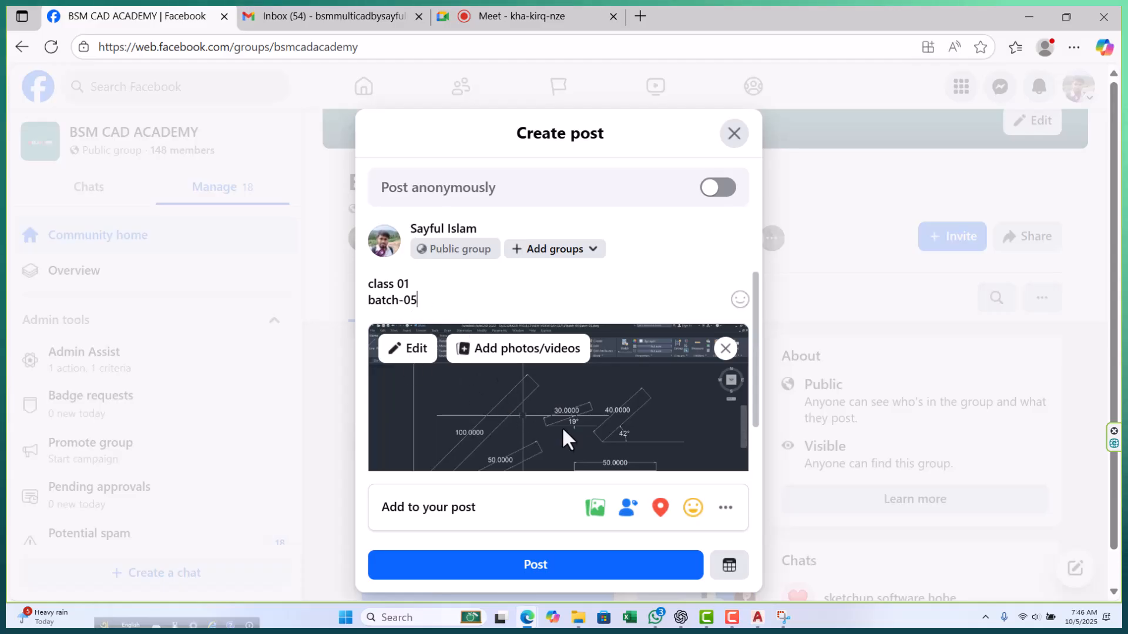
pyautogui.scroll(-1, 563, 432)
pyautogui.click(571, 580)
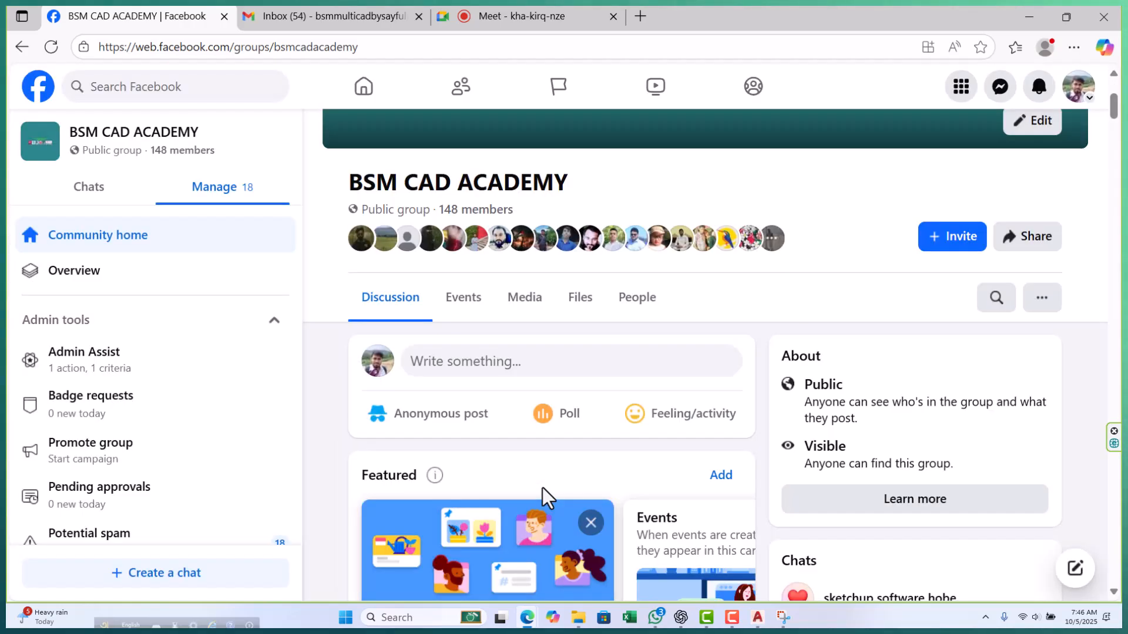
# - Examine the newly published post and the older drawings shared in the group's discussion feed
pyautogui.scroll(-4, 487, 417)
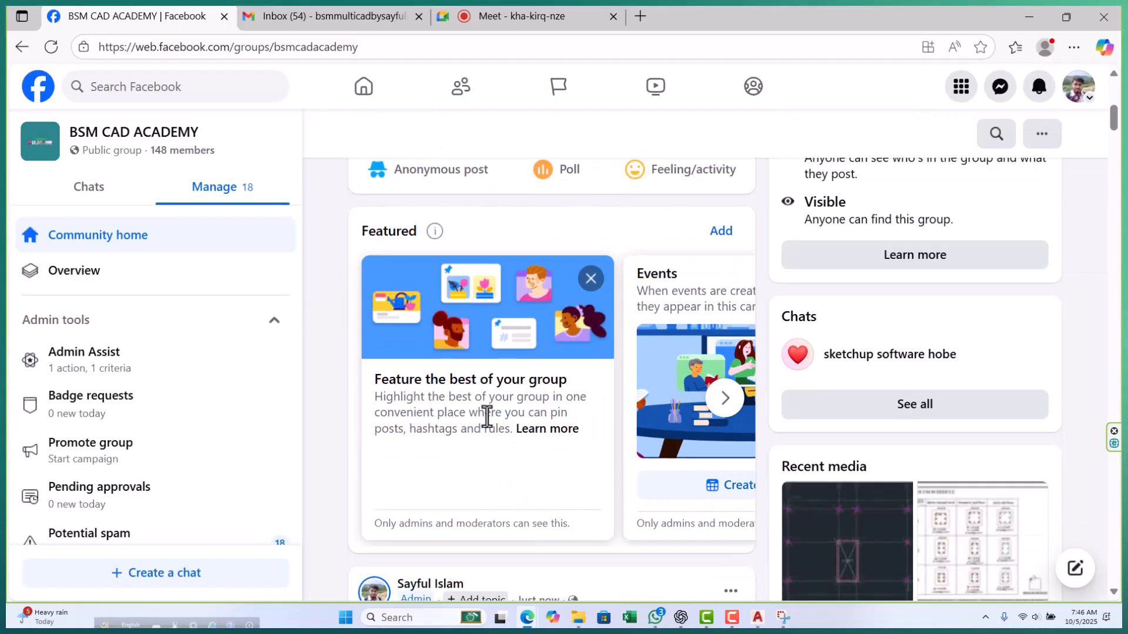
pyautogui.scroll(-7, 487, 417)
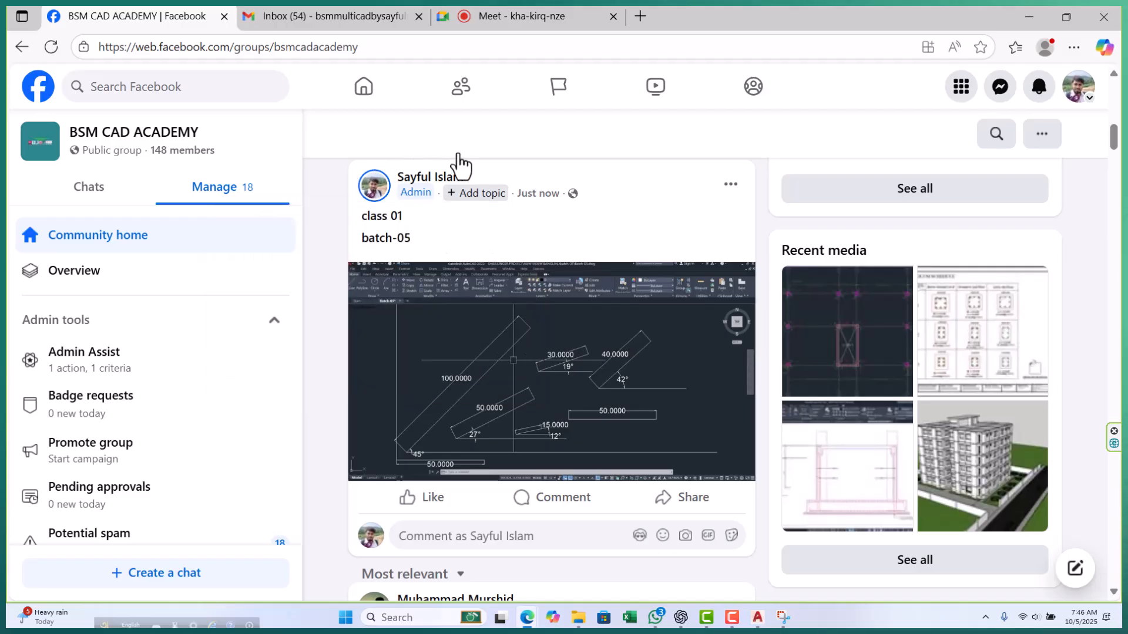
pyautogui.scroll(-1, 685, 347)
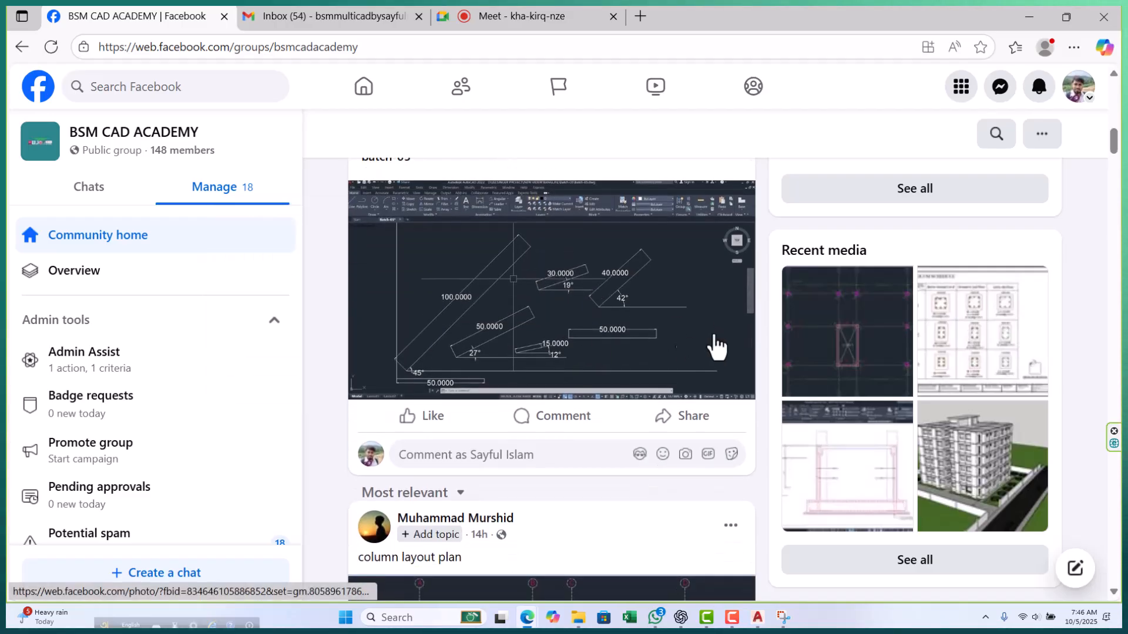
pyautogui.scroll(-12, 534, 347)
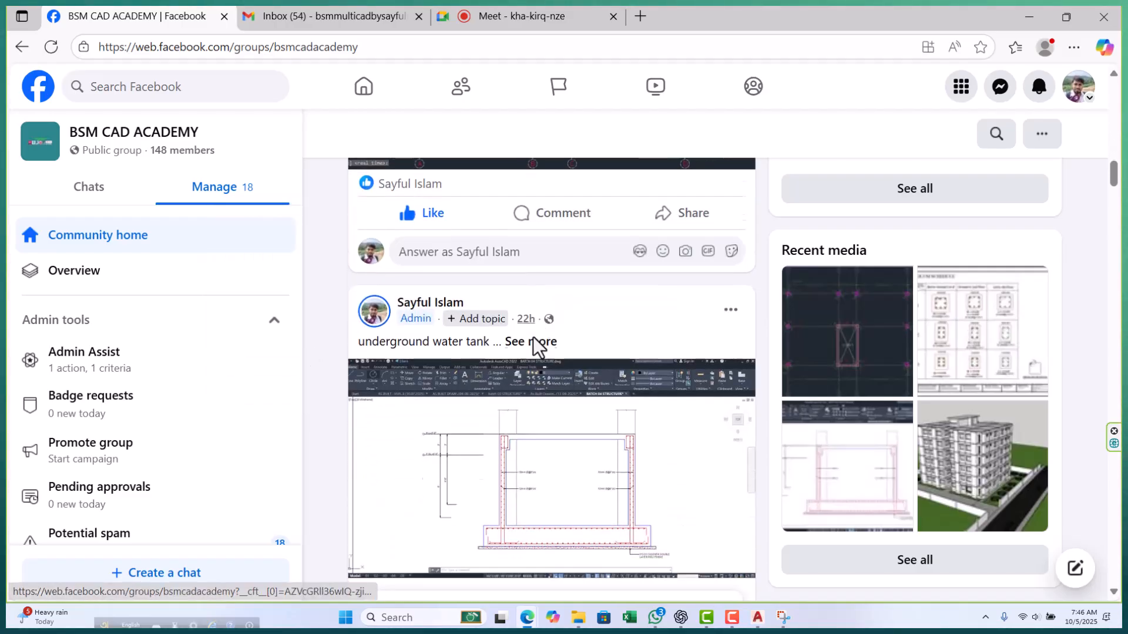
pyautogui.scroll(-20, 534, 350)
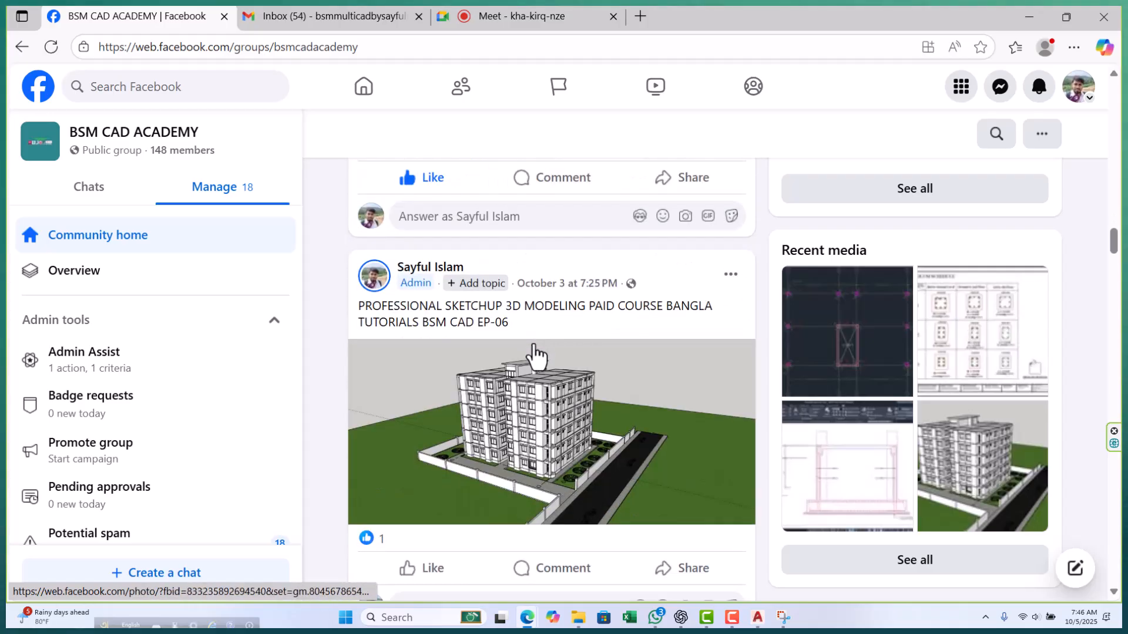
pyautogui.scroll(-20, 533, 354)
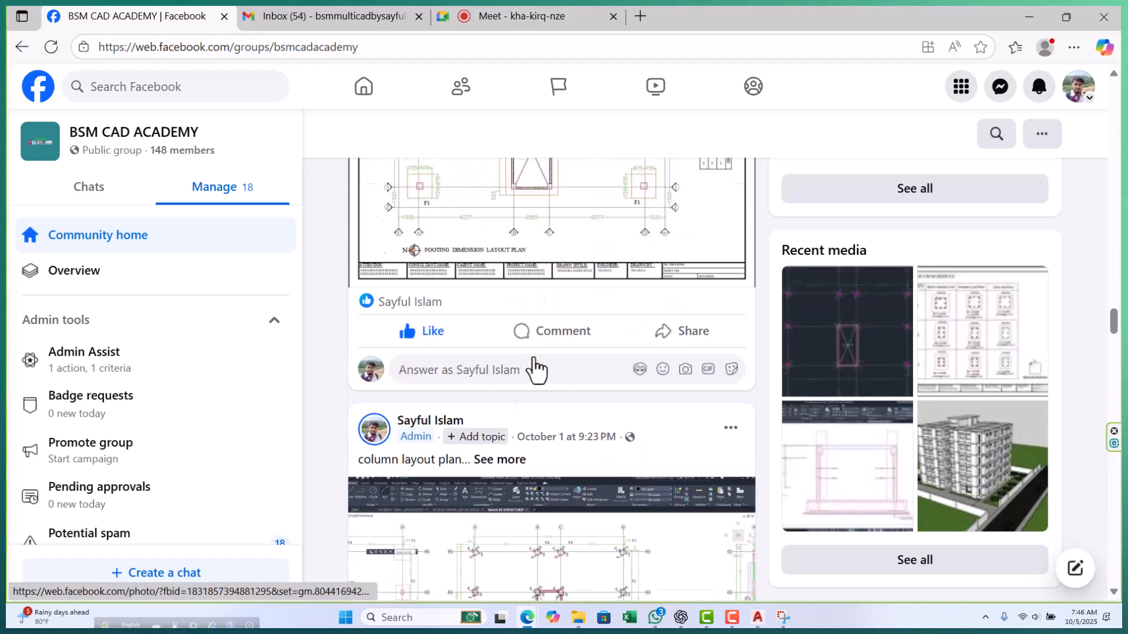
pyautogui.scroll(-20, 534, 360)
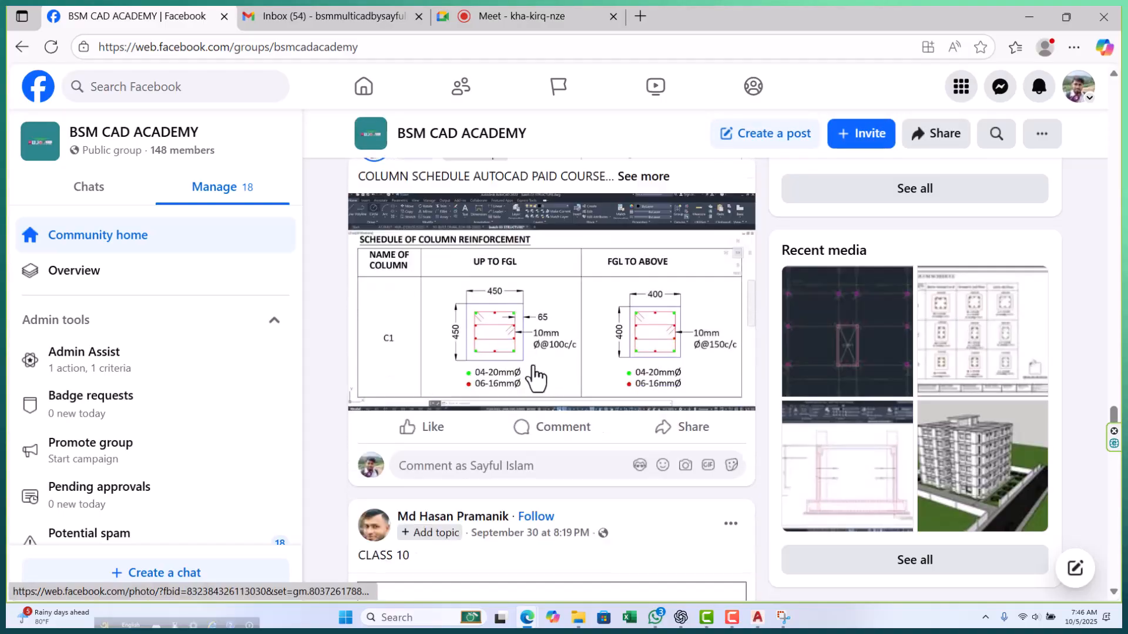
pyautogui.scroll(-20, 536, 379)
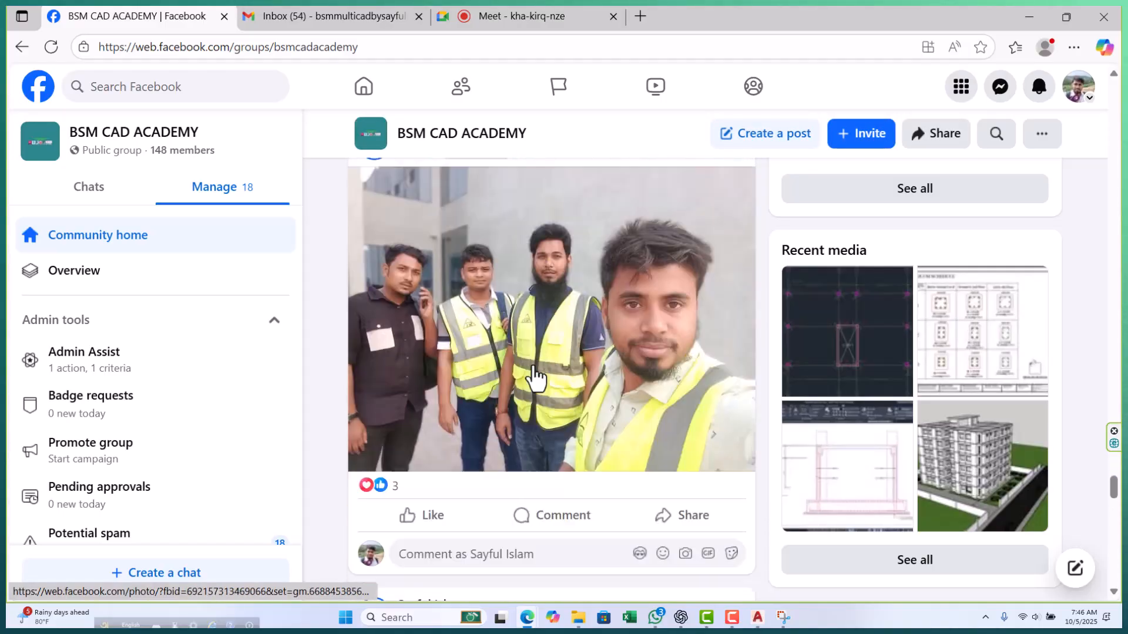
pyautogui.scroll(-20, 533, 364)
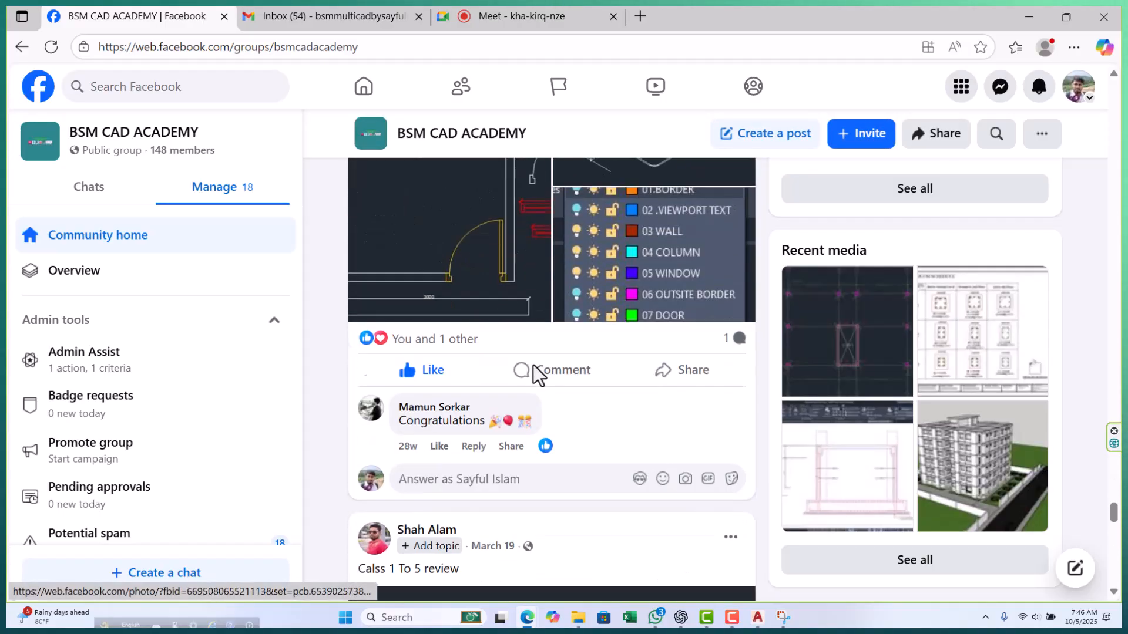
pyautogui.scroll(-20, 534, 376)
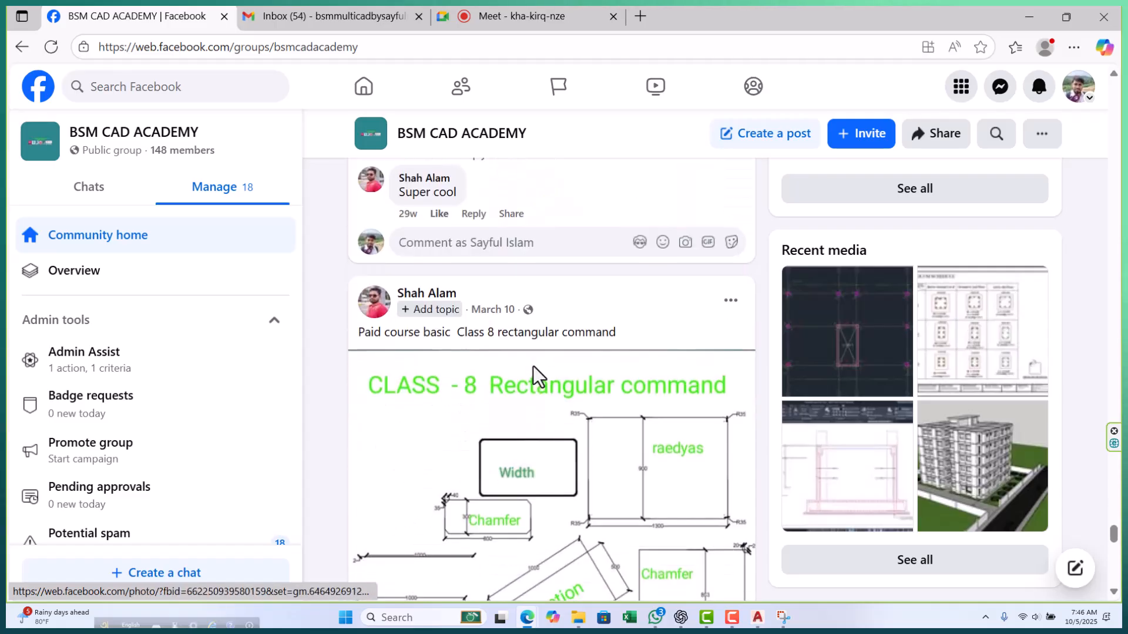
pyautogui.scroll(-20, 533, 367)
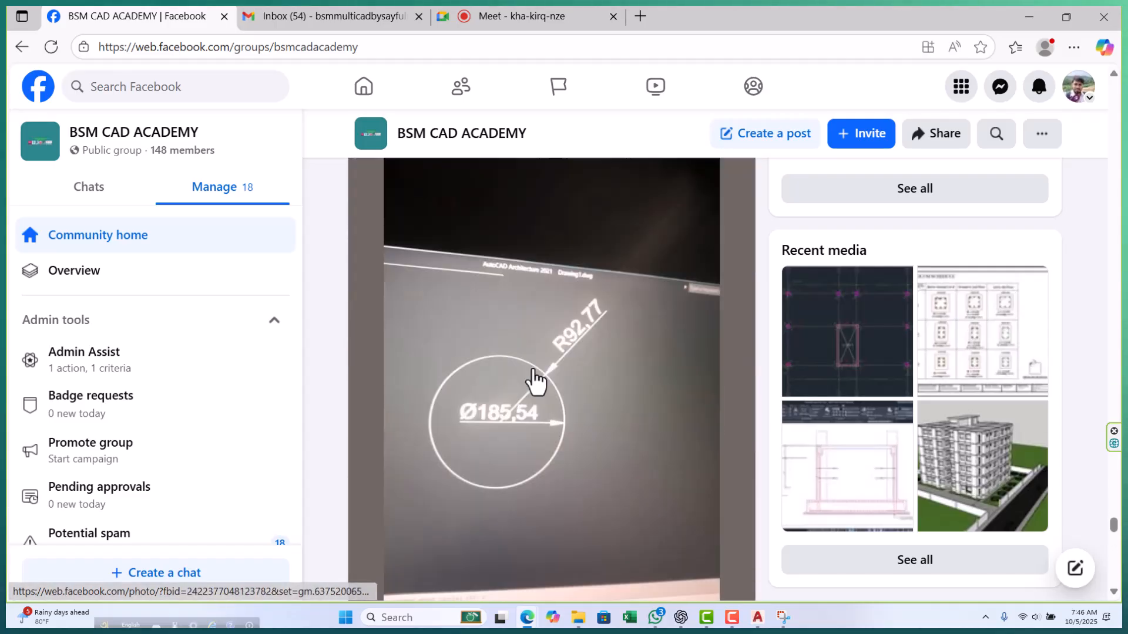
pyautogui.scroll(-6, 535, 380)
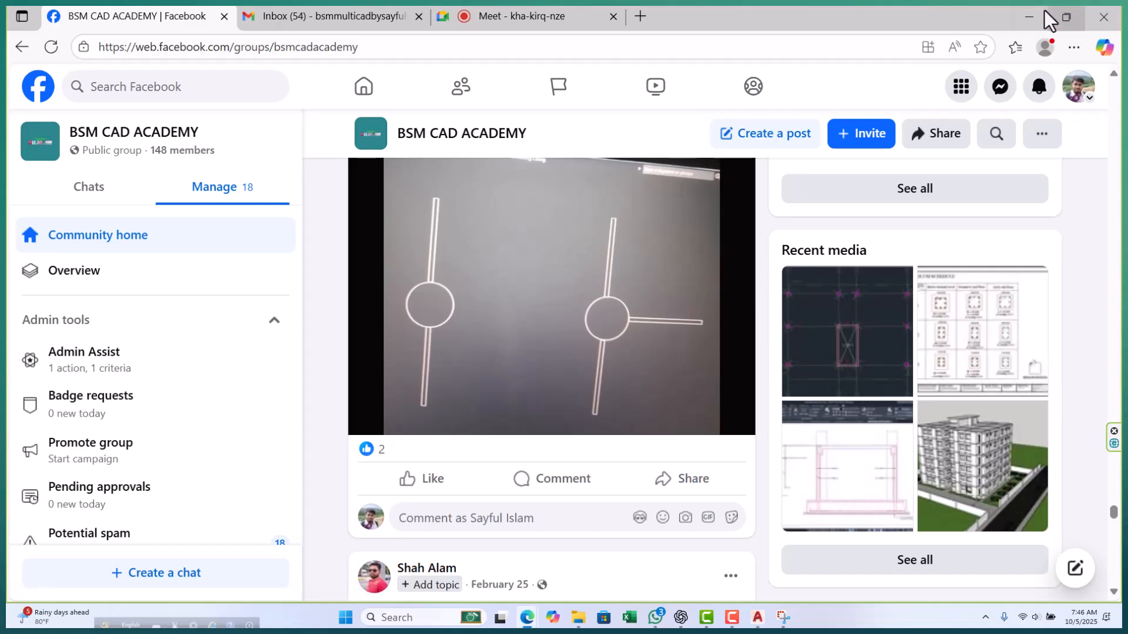
# - Minimize the browser and switch back to the Batch-05 drawing in AutoCAD with no command active
pyautogui.click(1037, 16)
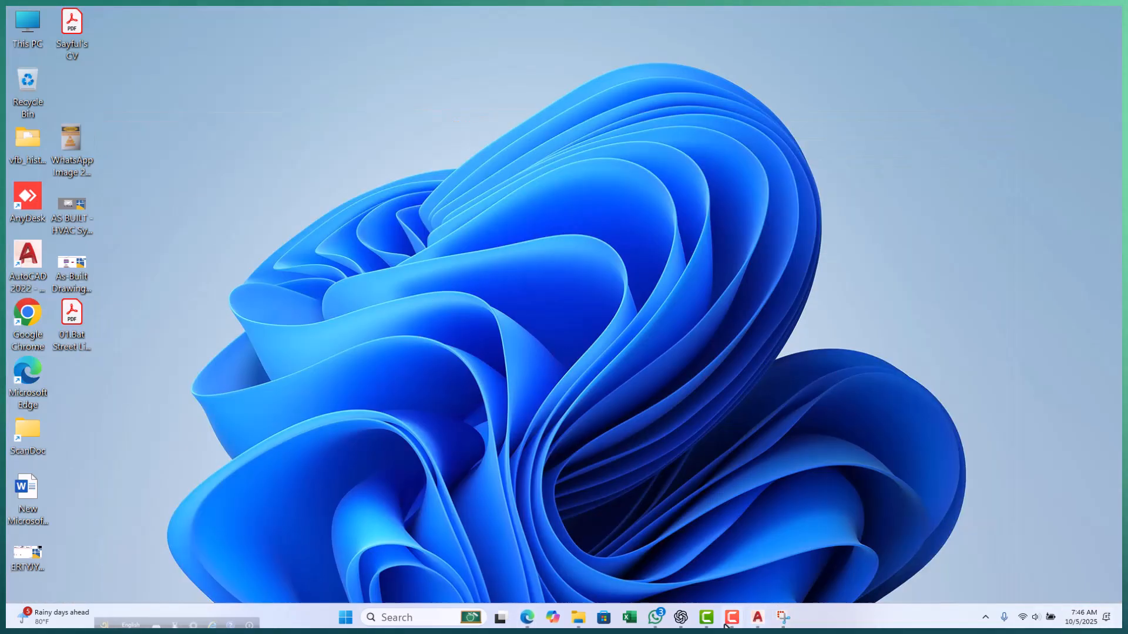
pyautogui.moveTo(743, 625)
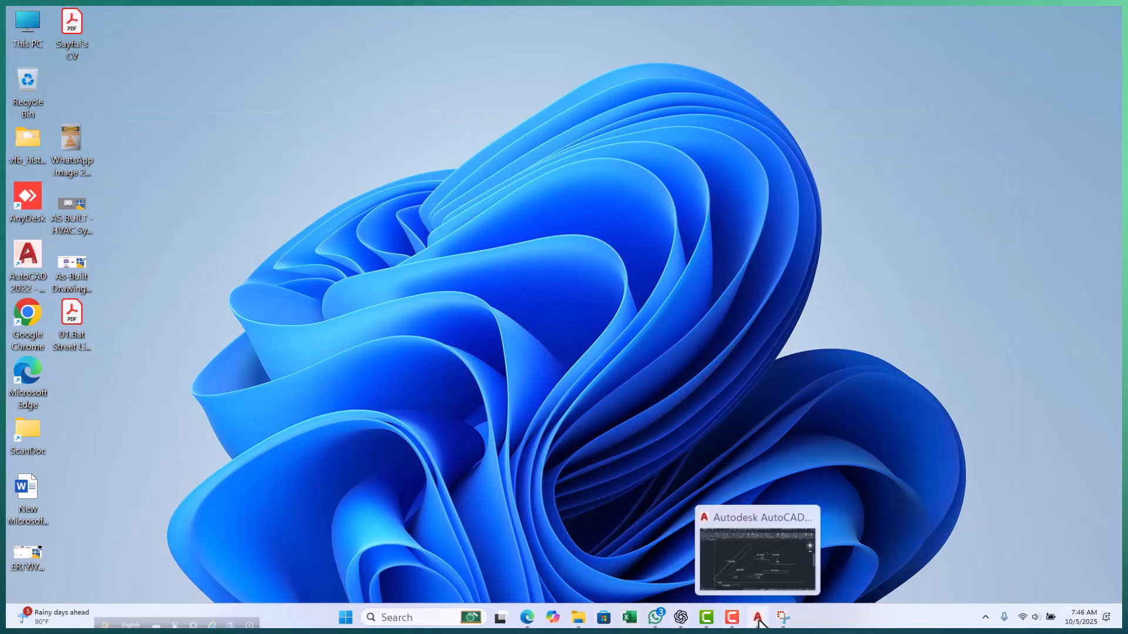
pyautogui.click(758, 617)
pyautogui.scroll(-5, 395, 376)
pyautogui.press('Escape')
pyautogui.press('Escape')
pyautogui.press('Escape')
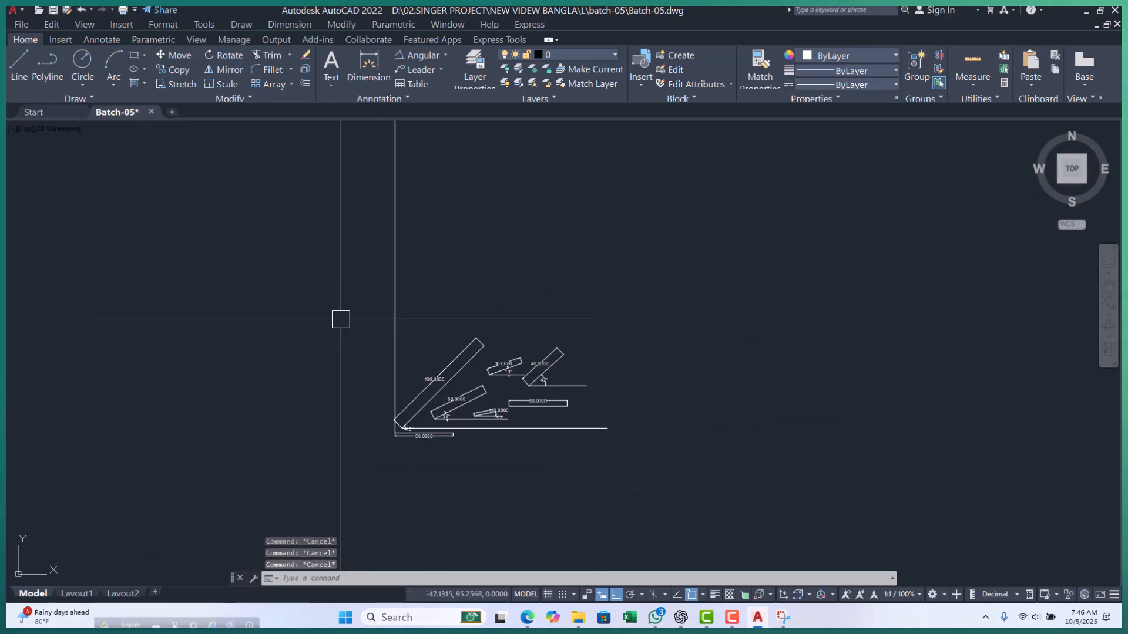
# - Window-select the dimensioned practice lines beside the long vertical line and erase them
pyautogui.click(342, 293)
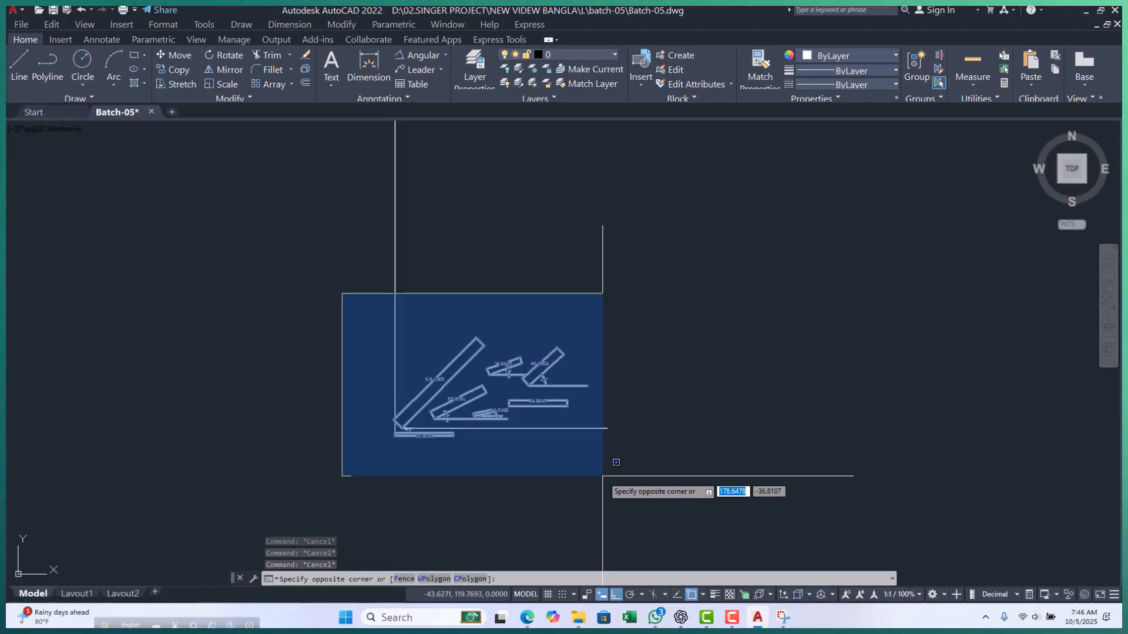
pyautogui.scroll(6, 504, 441)
pyautogui.scroll(-4, 634, 482)
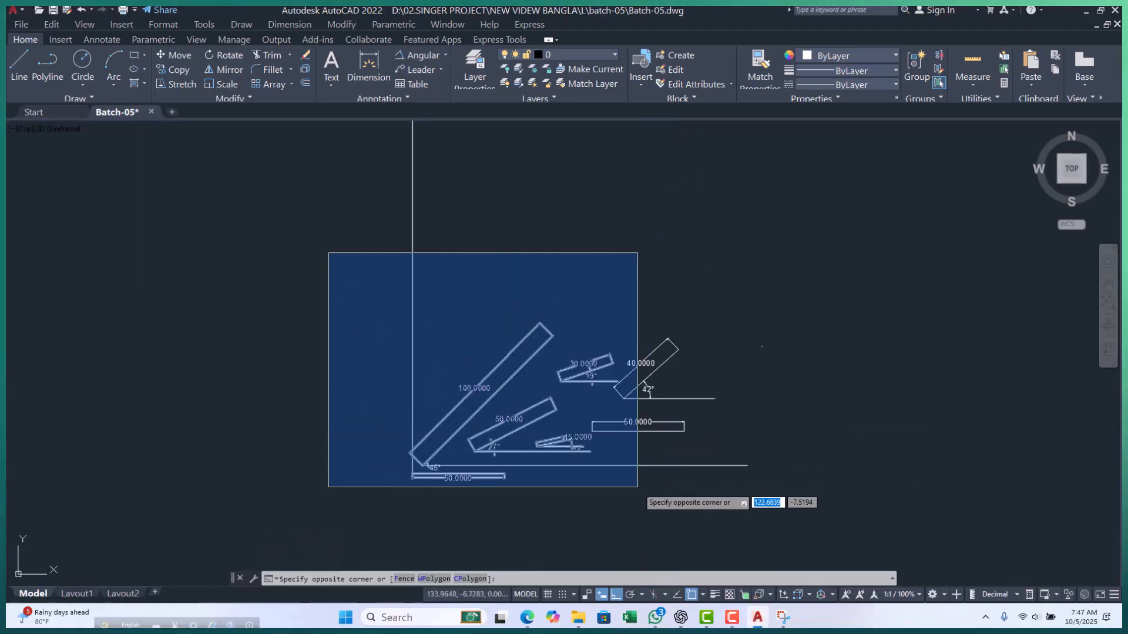
pyautogui.click(729, 502)
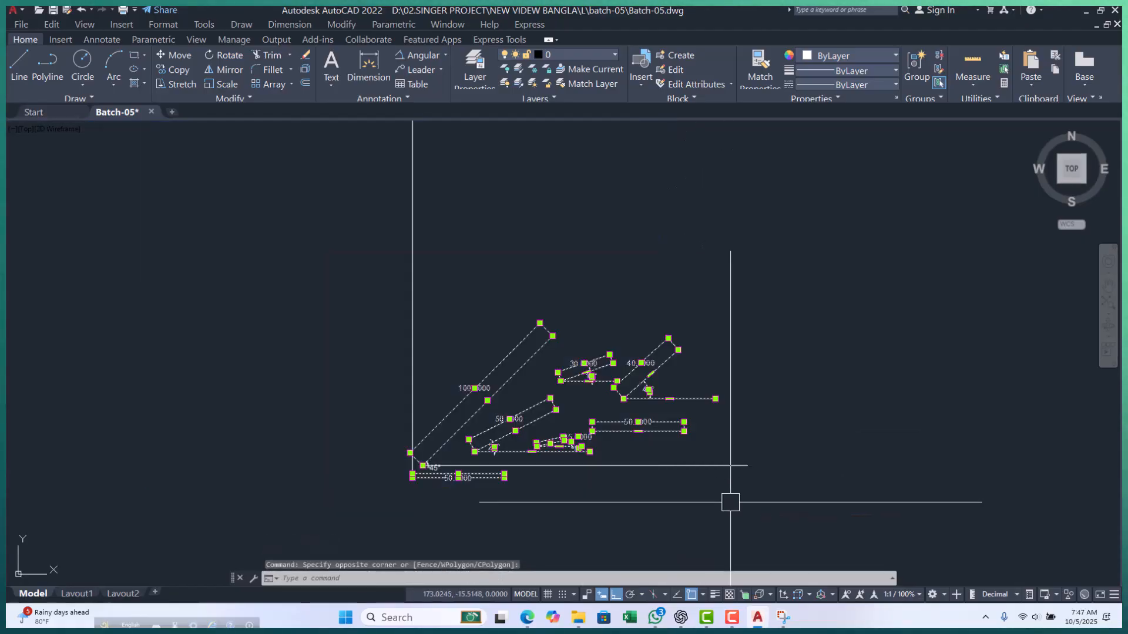
pyautogui.press('Return')
# - Erase the leftover long horizontal line and the 45° angle dimension at its start
pyautogui.scroll(6, 470, 464)
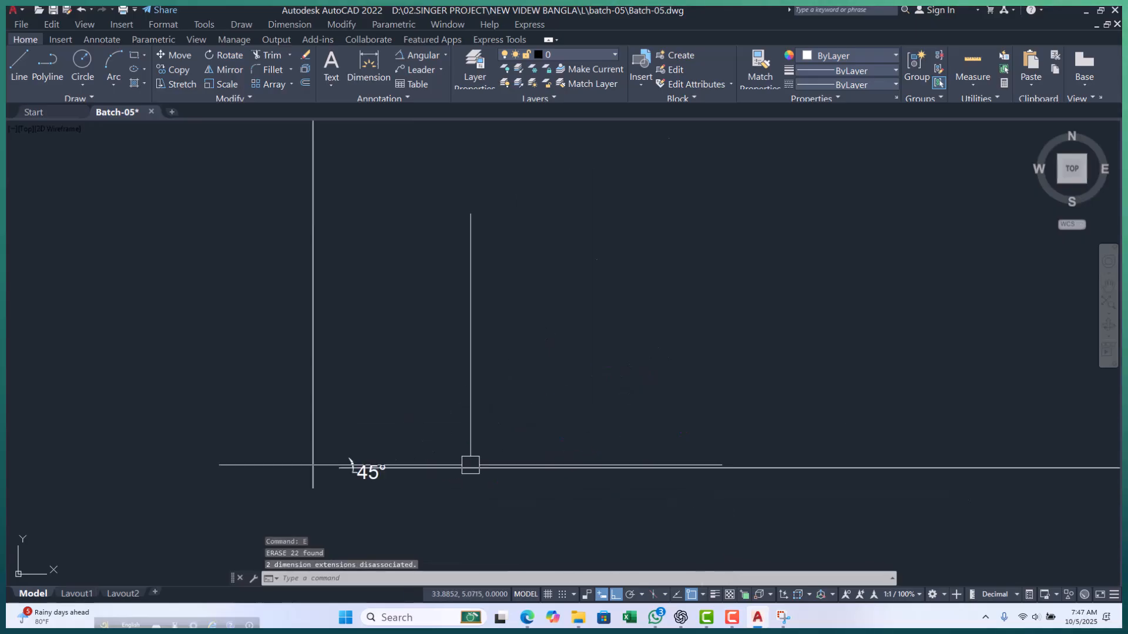
pyautogui.click(93, 360)
pyautogui.scroll(-6, 212, 375)
pyautogui.click(465, 341)
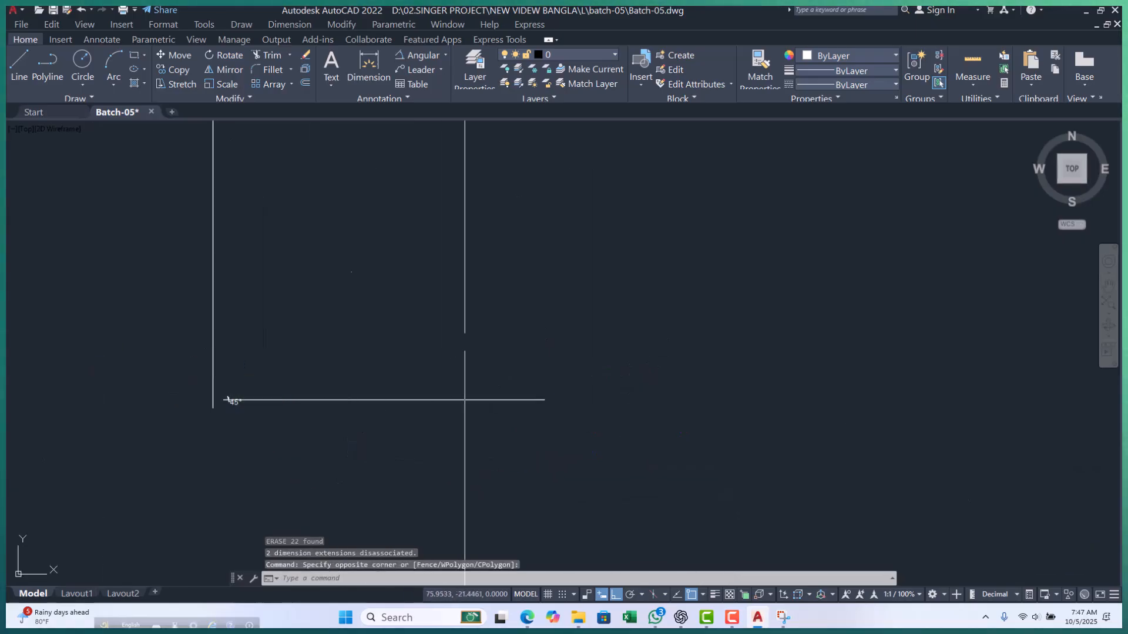
pyautogui.click(466, 341)
pyautogui.scroll(4, 231, 431)
pyautogui.click(224, 433)
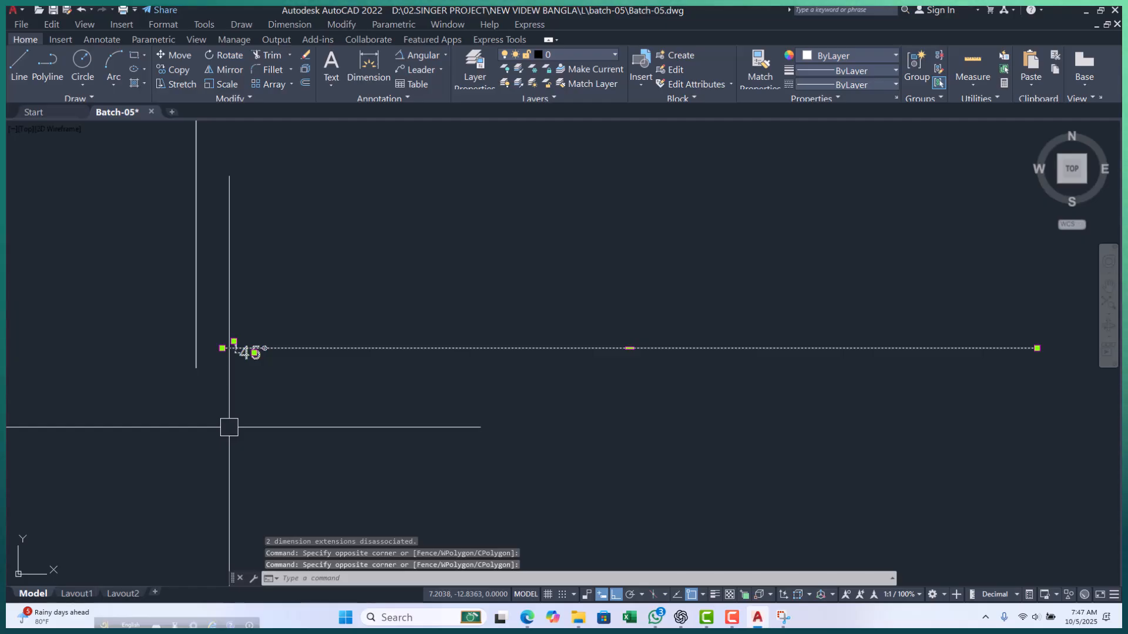
pyautogui.write('E')
pyautogui.press('Return')
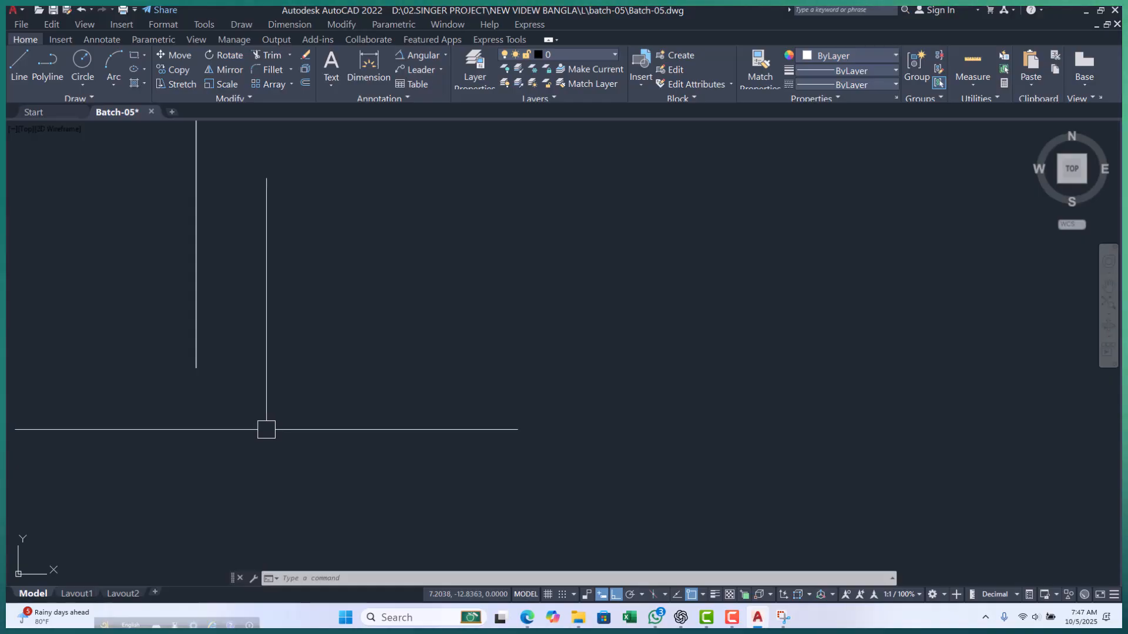
pyautogui.middleClick(285, 377)
pyautogui.press('Escape')
pyautogui.press('Escape')
pyautogui.press('Escape')
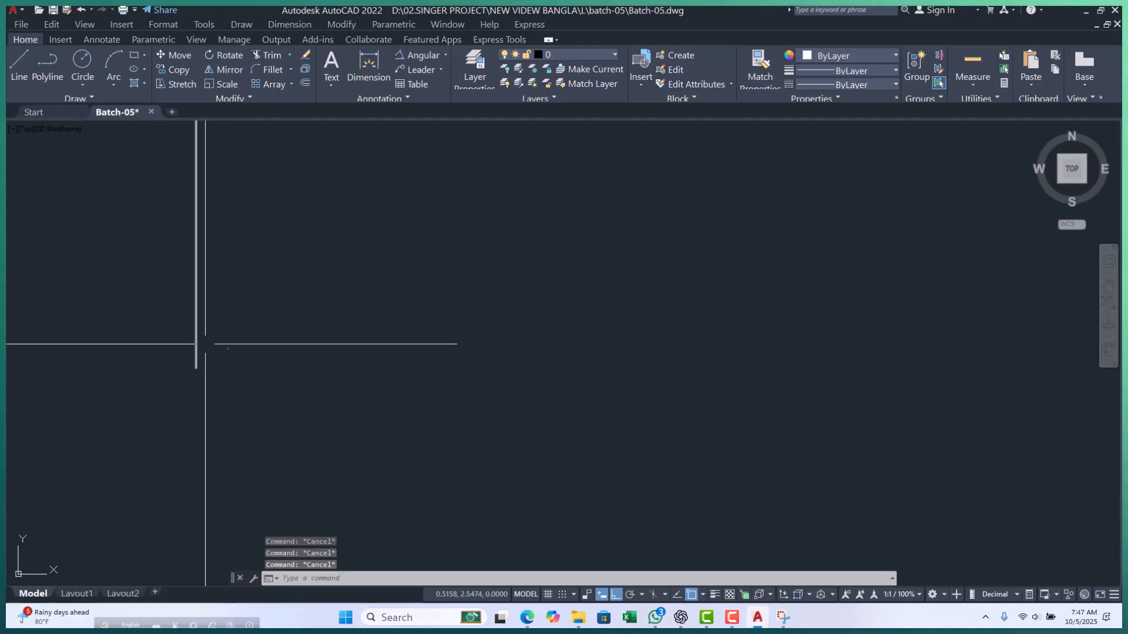
pyautogui.click(92, 97)
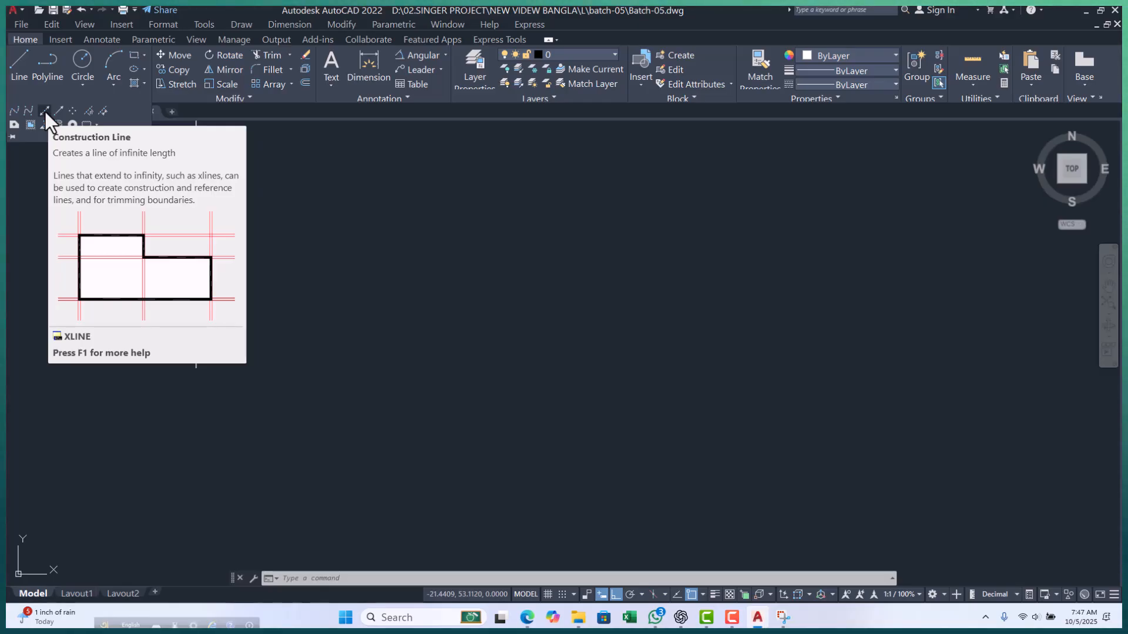
pyautogui.press('Escape')
pyautogui.press('Escape')
pyautogui.press('Escape')
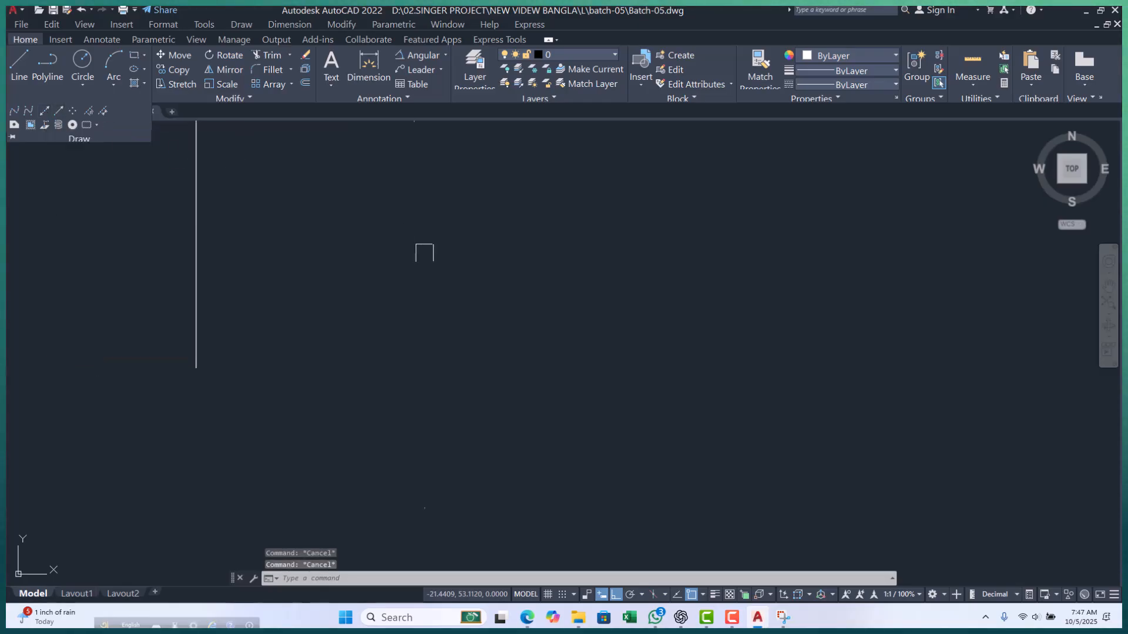
pyautogui.write('xl')
pyautogui.press('Return')
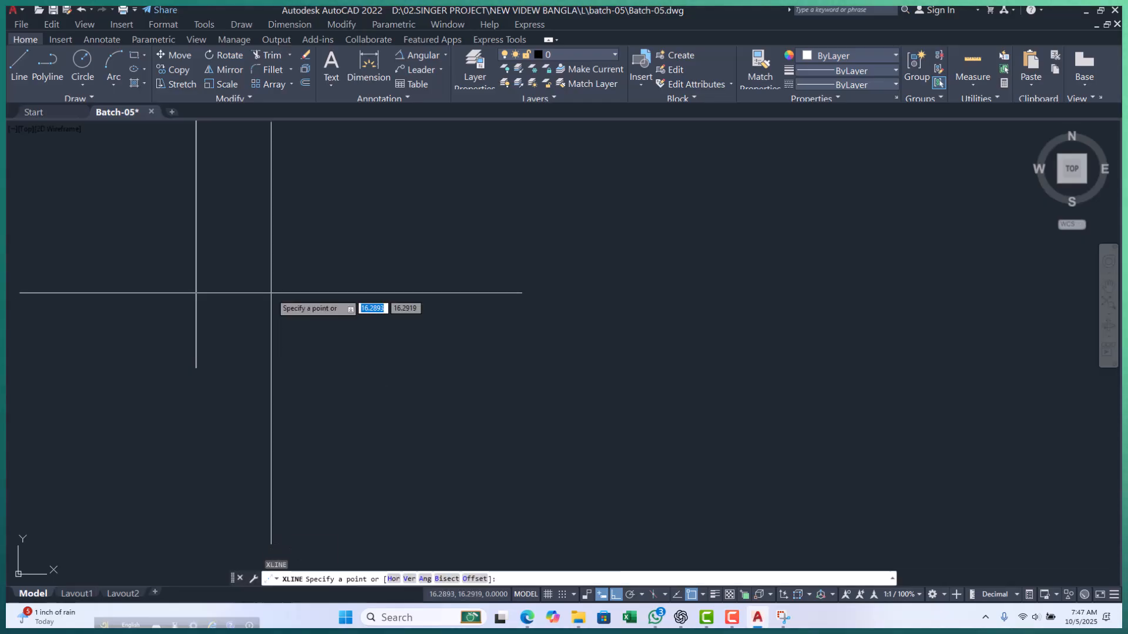
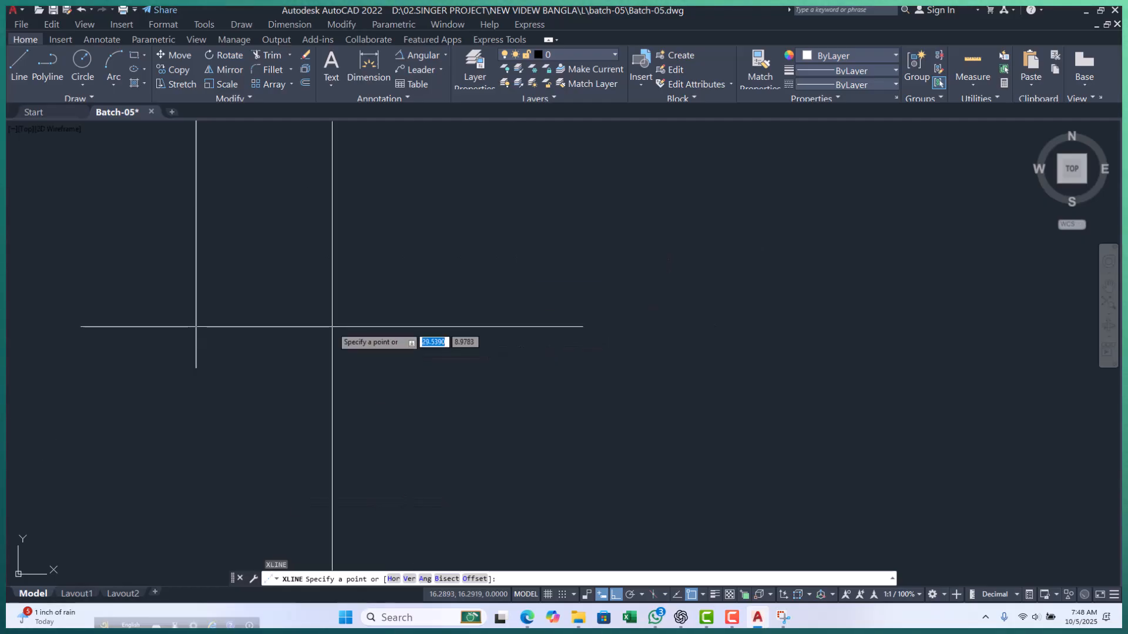
pyautogui.press('Escape')
pyautogui.press('Escape')
pyautogui.press('Escape')
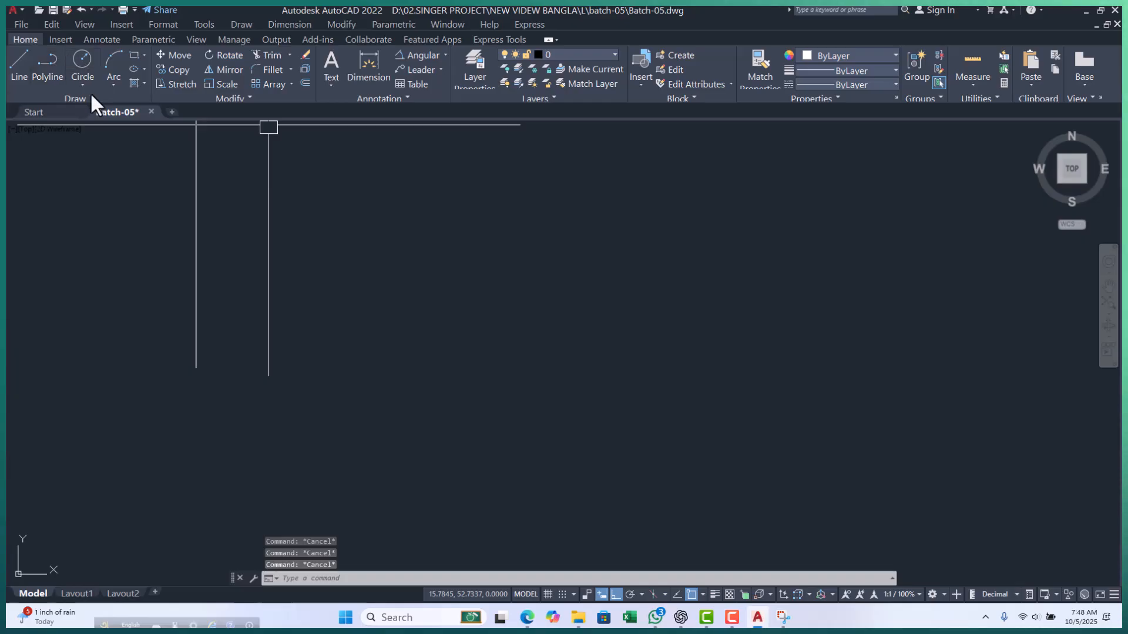
# - Place one horizontal and one vertical construction line through a common point beside the long vertical line
pyautogui.click(241, 26)
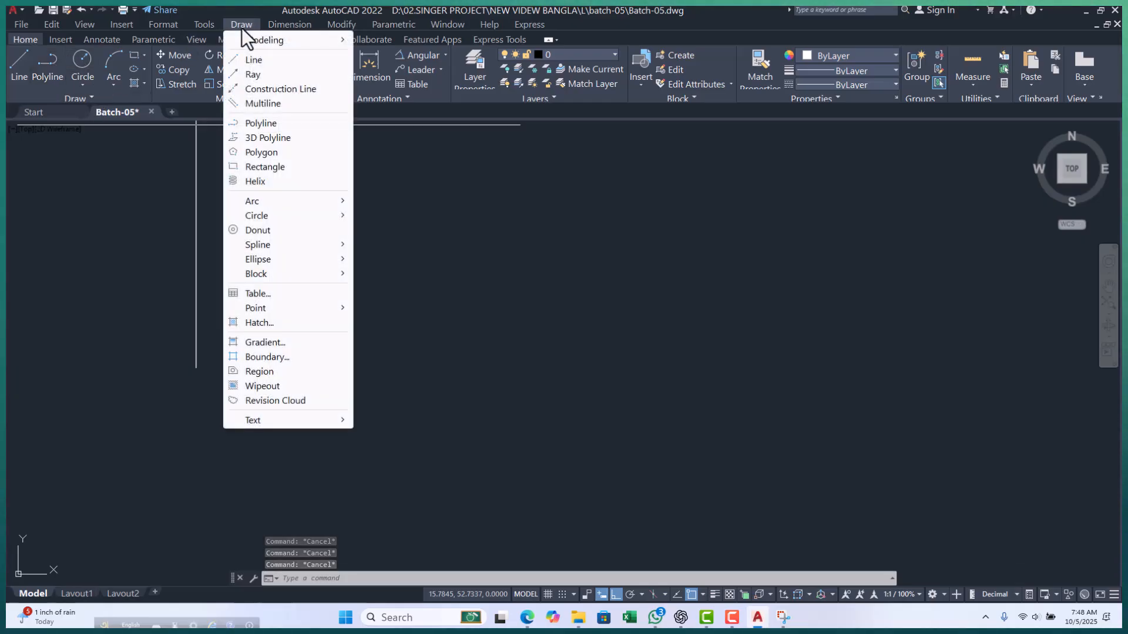
pyautogui.click(272, 89)
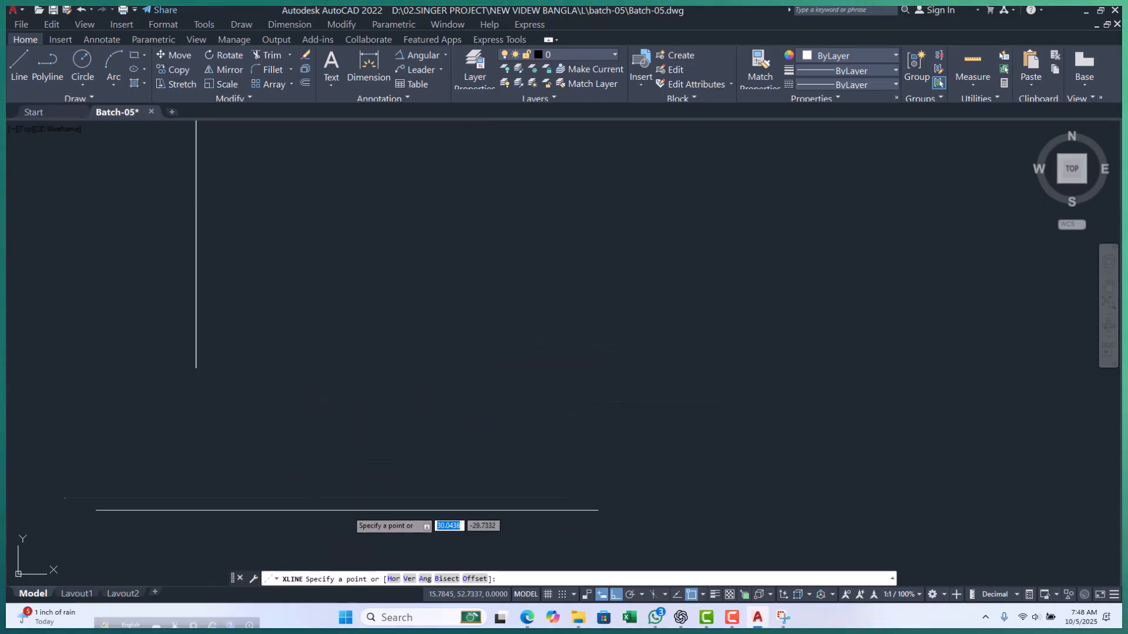
pyautogui.click(284, 438)
pyautogui.click(376, 392)
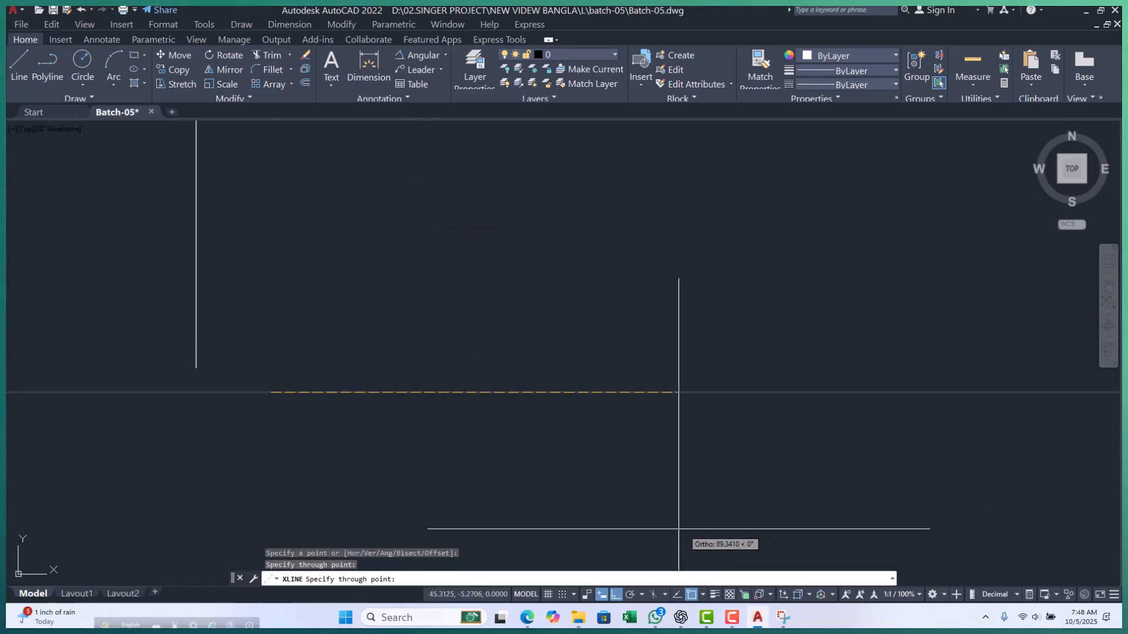
pyautogui.click(272, 338)
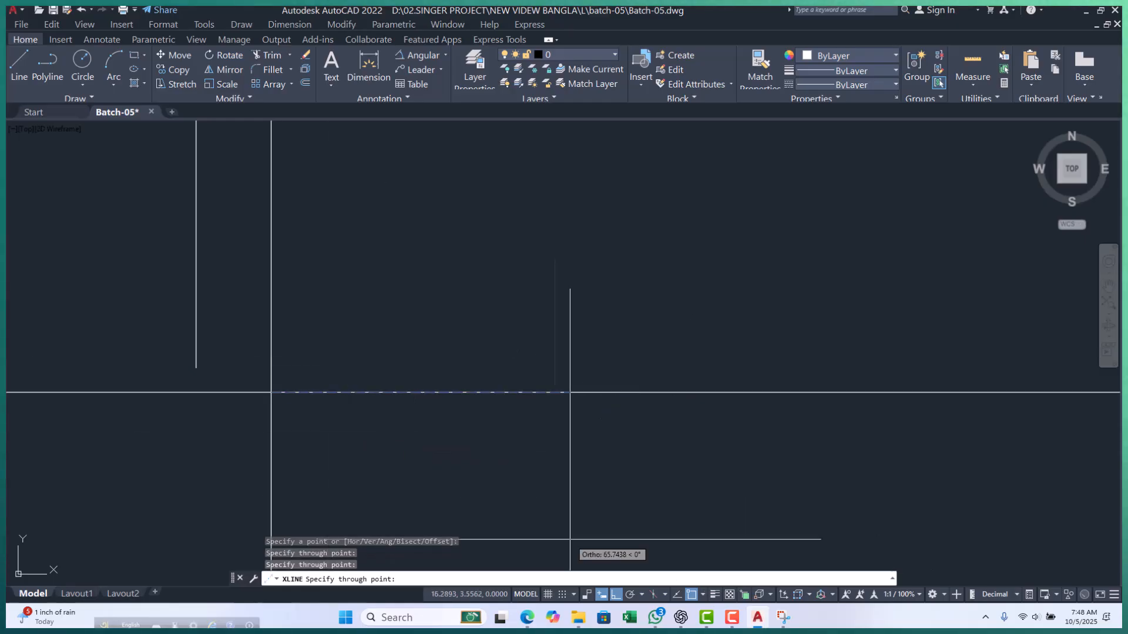
# - Turn Ortho off and add a full fan of construction lines at varied angles through the same common point
pyautogui.click(616, 595)
pyautogui.click(520, 319)
pyautogui.click(457, 284)
pyautogui.click(403, 257)
pyautogui.click(317, 257)
pyautogui.click(262, 282)
pyautogui.click(239, 314)
pyautogui.click(219, 341)
pyautogui.click(203, 376)
pyautogui.click(236, 438)
pyautogui.click(353, 447)
pyautogui.click(406, 446)
pyautogui.click(434, 417)
pyautogui.click(489, 362)
pyautogui.click(484, 307)
pyautogui.click(478, 264)
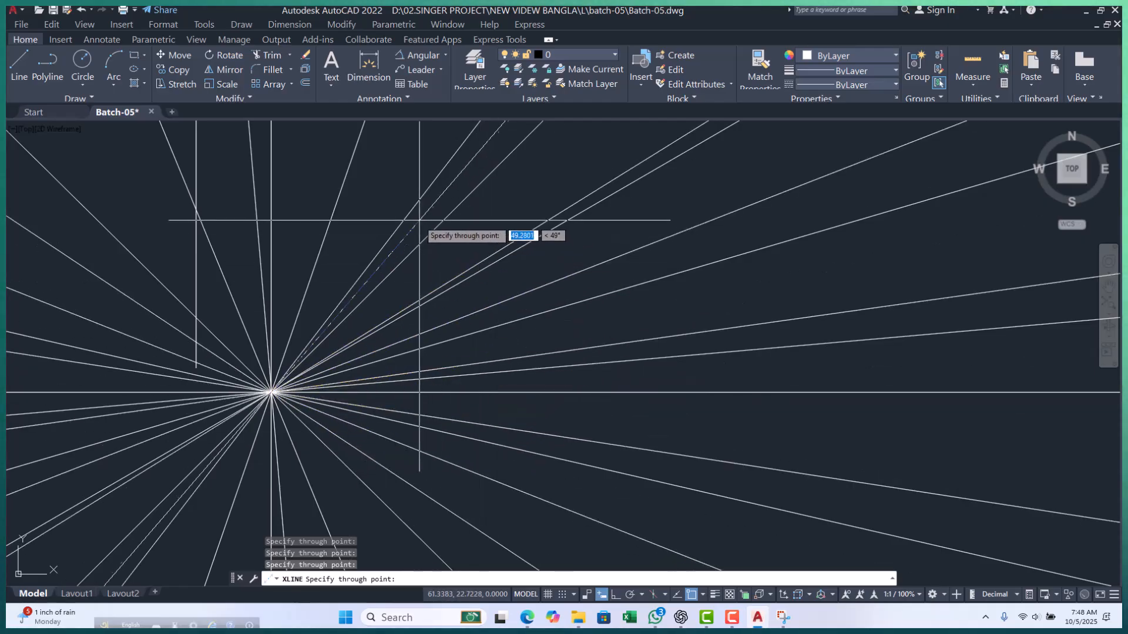
pyautogui.click(394, 201)
pyautogui.click(318, 176)
pyautogui.click(139, 220)
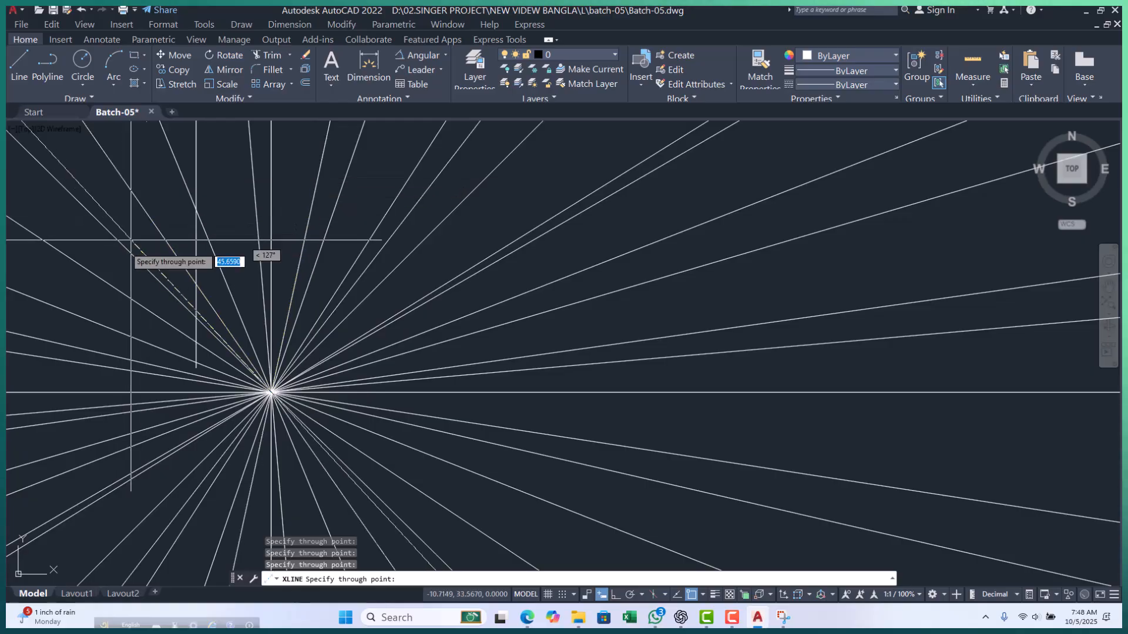
pyautogui.click(106, 309)
pyautogui.scroll(-5, 491, 277)
pyautogui.press('Escape')
pyautogui.press('Escape')
pyautogui.press('Escape')
# - Examine how far the radiating construction lines extend at very distant and closer views
pyautogui.scroll(-5, 415, 324)
pyautogui.scroll(-10, 389, 418)
pyautogui.scroll(-20, 575, 344)
pyautogui.scroll(-10, 888, 360)
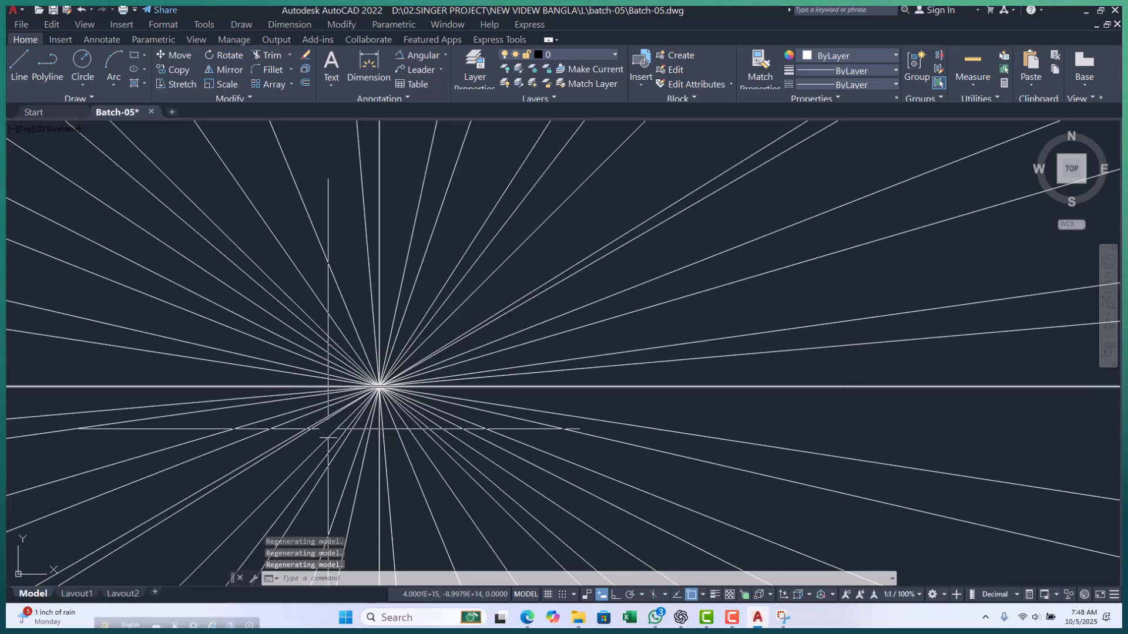
pyautogui.scroll(-10, 327, 434)
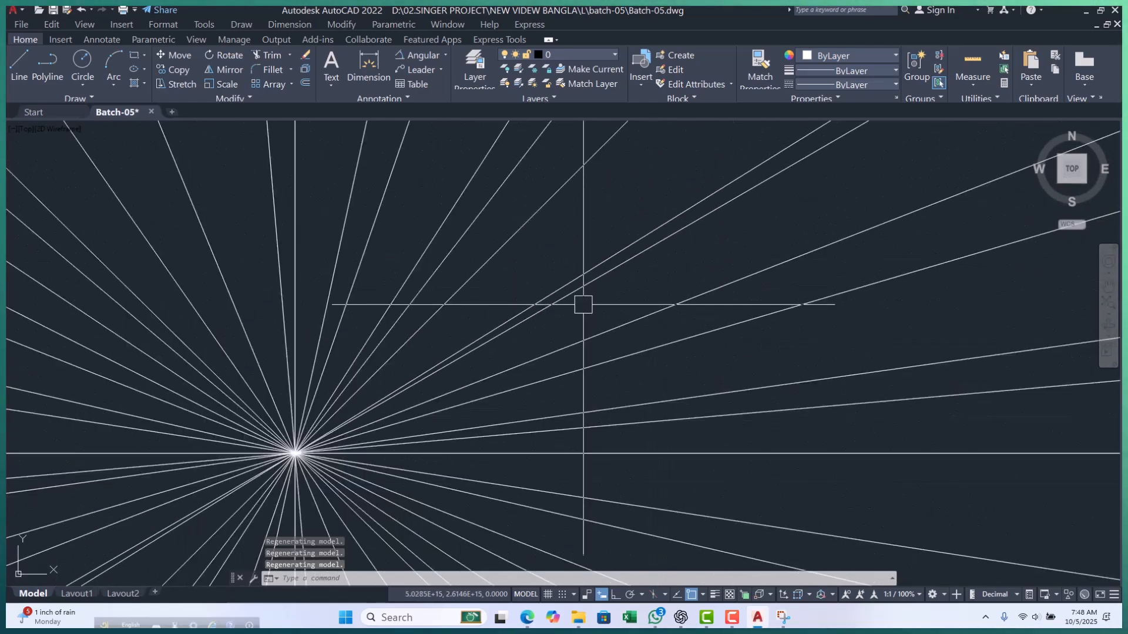
pyautogui.scroll(-5, 584, 304)
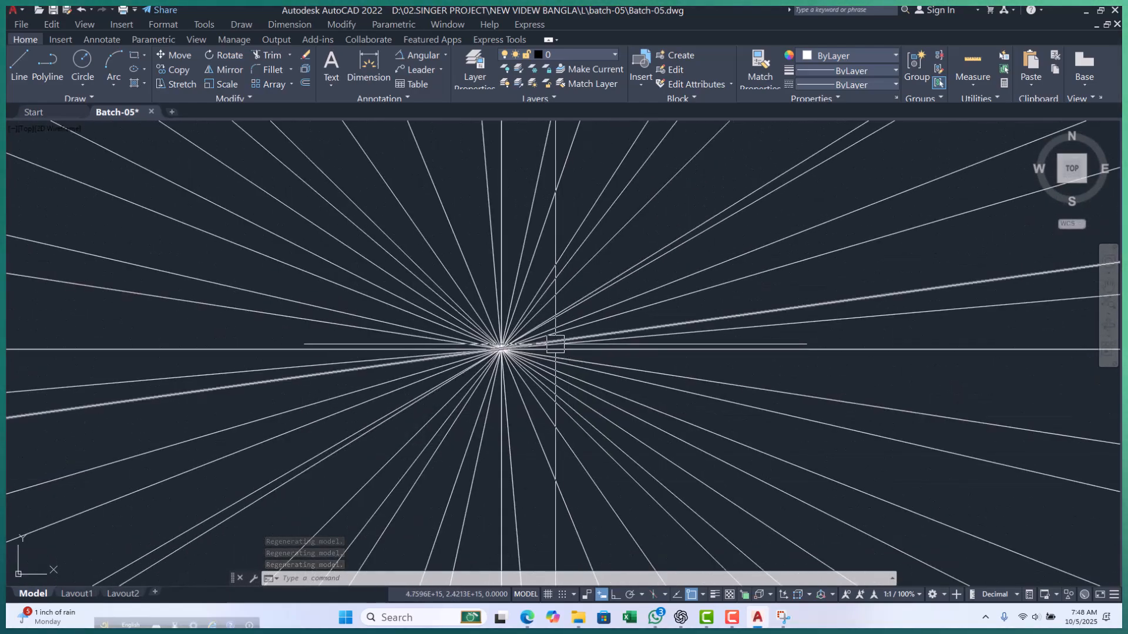
pyautogui.scroll(15, 555, 344)
pyautogui.scroll(8, 605, 448)
pyautogui.scroll(8, 584, 395)
# - Select the whole fan of construction lines with a crossing window and erase it
pyautogui.moveTo(582, 395); pyautogui.dragTo(494, 229, button='middle')
pyautogui.click(552, 220)
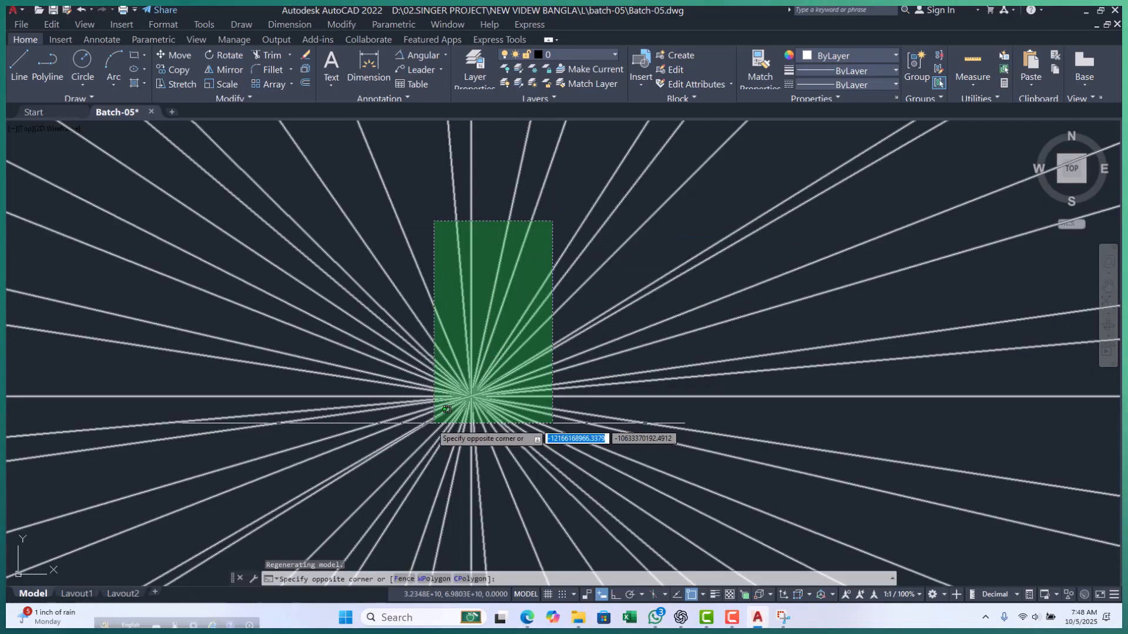
pyautogui.click(440, 423)
pyautogui.write('e')
pyautogui.press('Return')
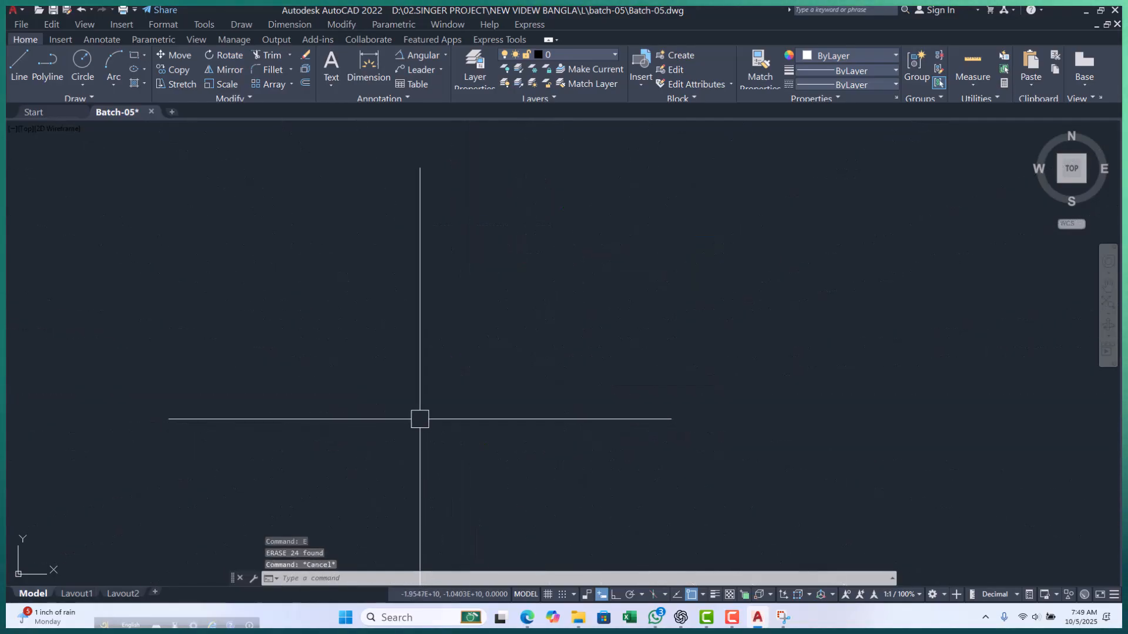
# - Draw a single polyline segment starting at 0,0 and sloping slightly downward to the right
pyautogui.write('pl')
pyautogui.press('Return')
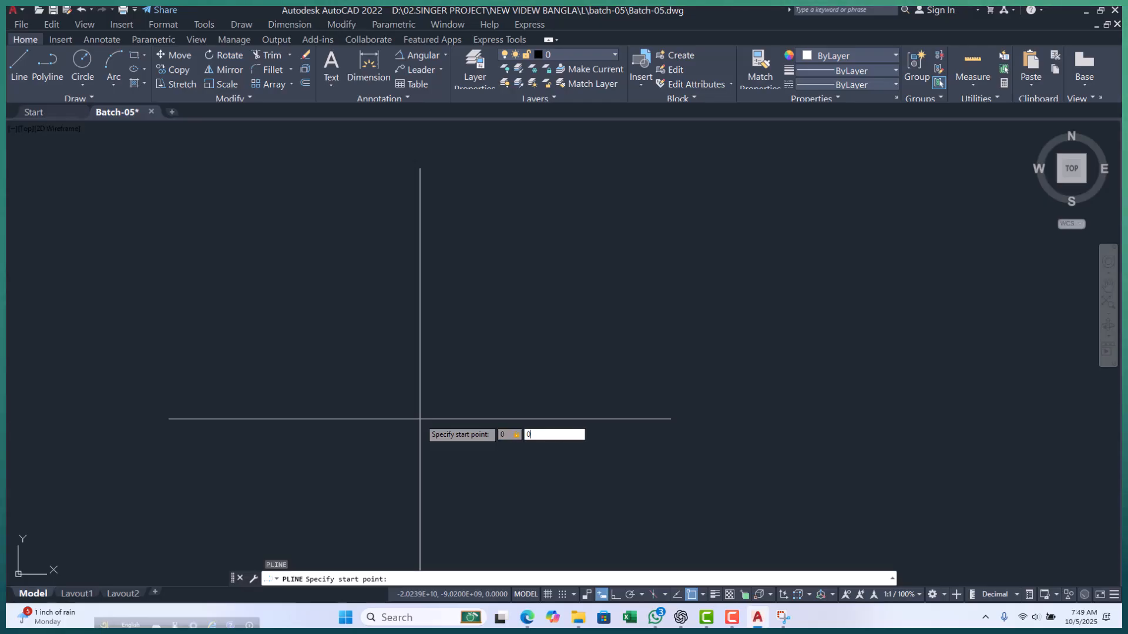
pyautogui.click(471, 397)
pyautogui.click(726, 436)
pyautogui.press('Escape')
pyautogui.press('Escape')
pyautogui.press('Escape')
pyautogui.scroll(-3, 313, 351)
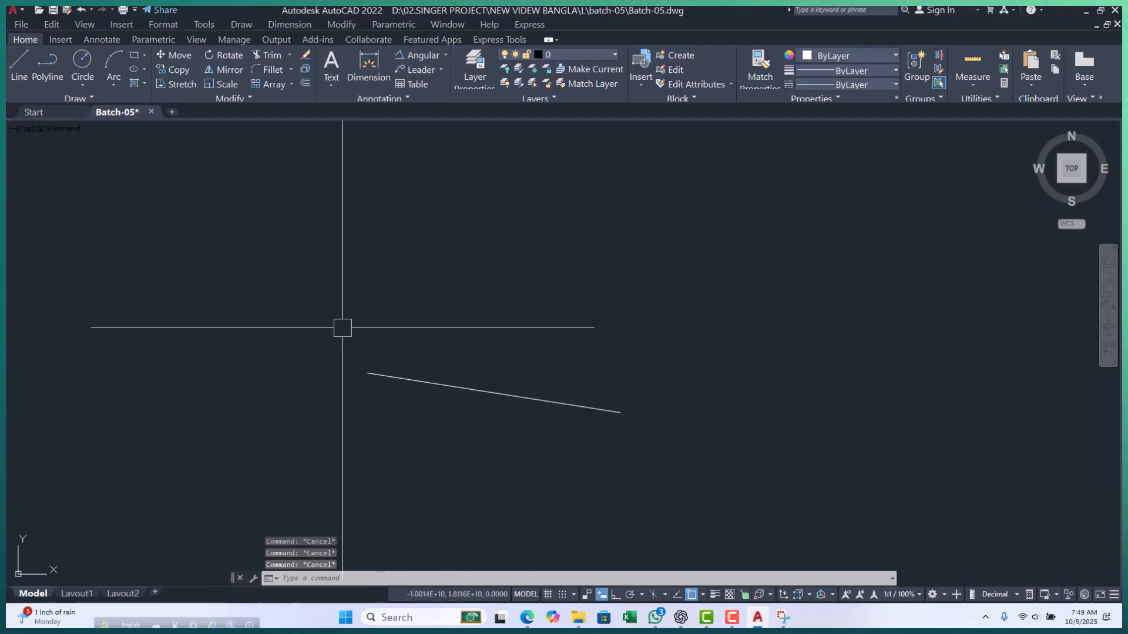
pyautogui.write('l')
pyautogui.press('Return')
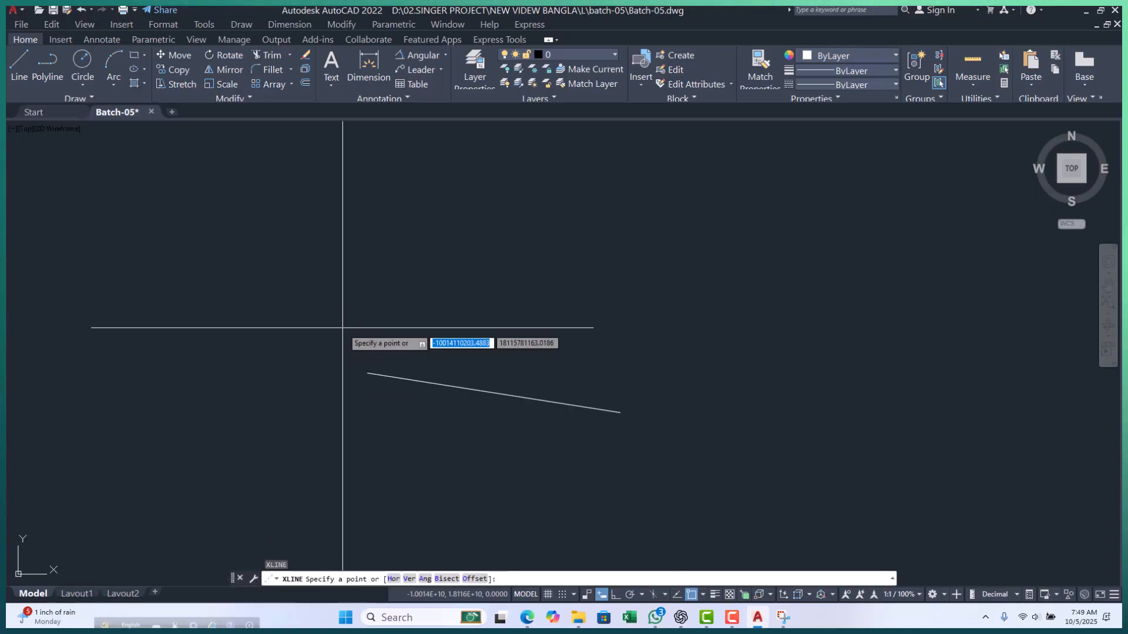
pyautogui.write('v')
pyautogui.press('Return')
pyautogui.press('Escape')
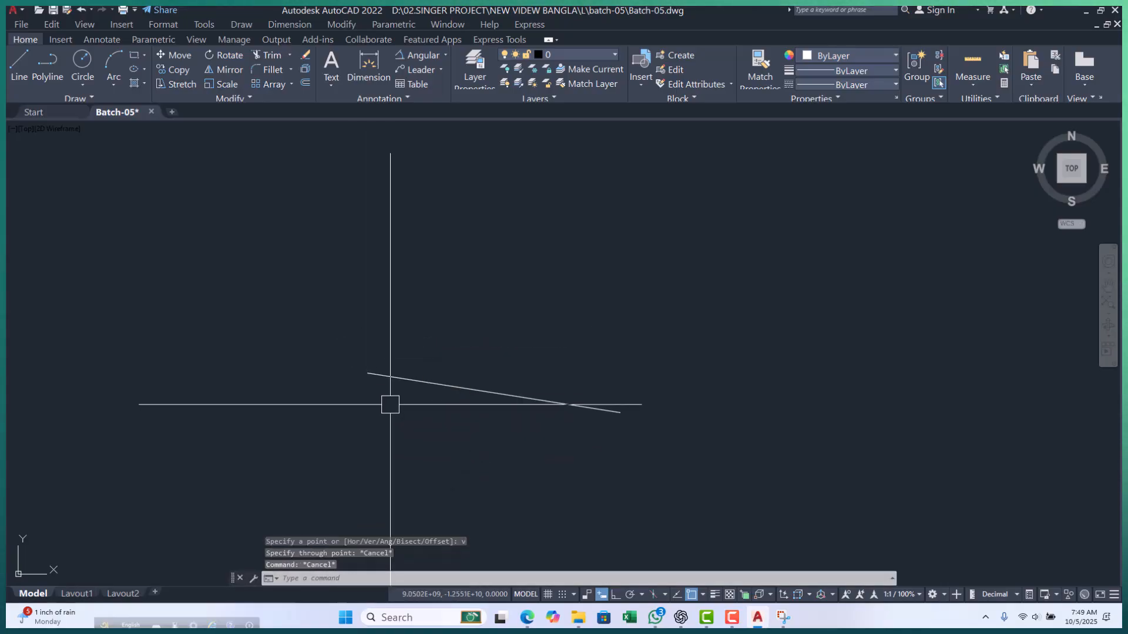
# - Place a series of horizontal construction lines at irregular spacing above and below the short polyline
pyautogui.rightClick(389, 404)
pyautogui.click(423, 433)
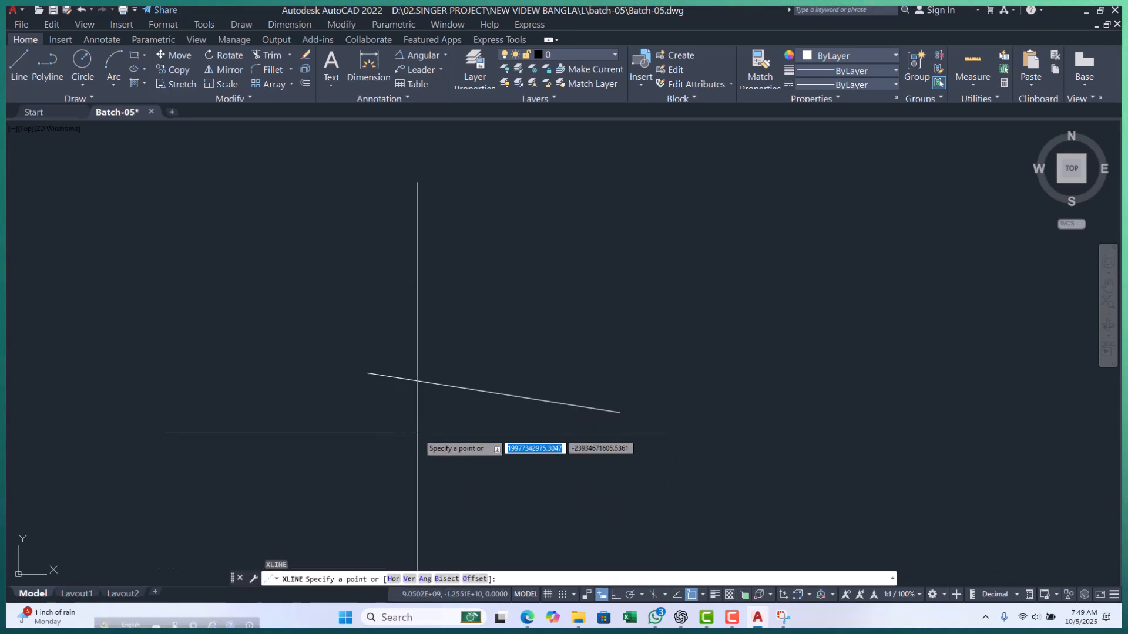
pyautogui.write('h')
pyautogui.press('Return')
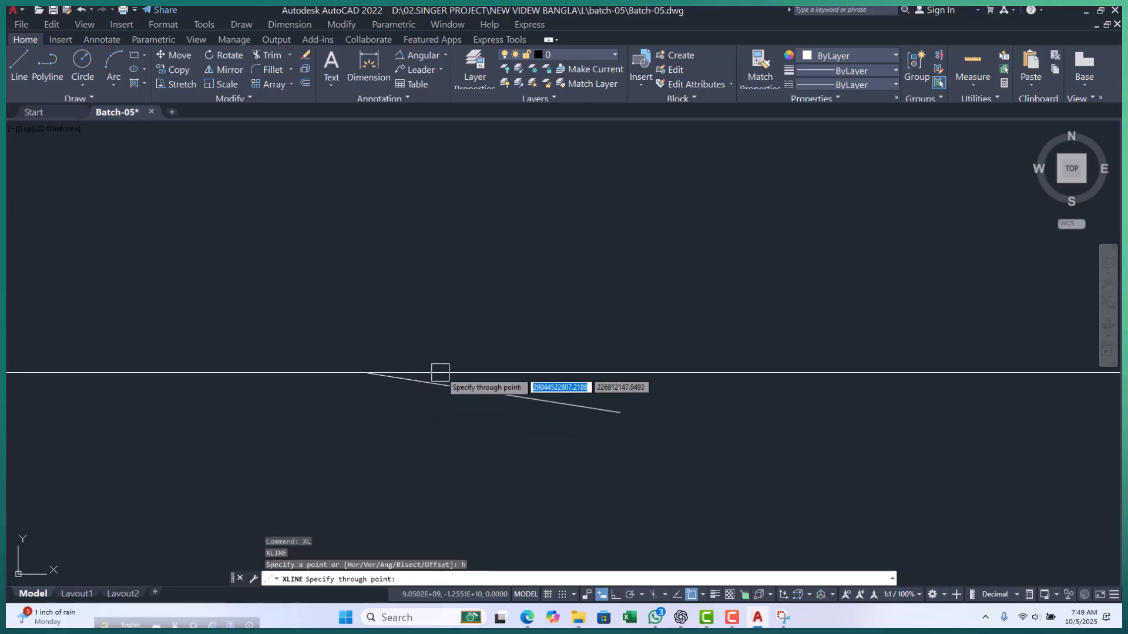
pyautogui.click(442, 365)
pyautogui.click(449, 337)
pyautogui.click(455, 282)
pyautogui.click(460, 240)
pyautogui.click(462, 190)
pyautogui.click(465, 158)
pyautogui.scroll(-4, 406, 378)
pyautogui.click(445, 252)
pyautogui.click(446, 215)
pyautogui.click(451, 186)
pyautogui.click(460, 161)
pyautogui.click(480, 234)
pyautogui.click(479, 266)
pyautogui.scroll(-2, 448, 204)
pyautogui.scroll(2, 426, 337)
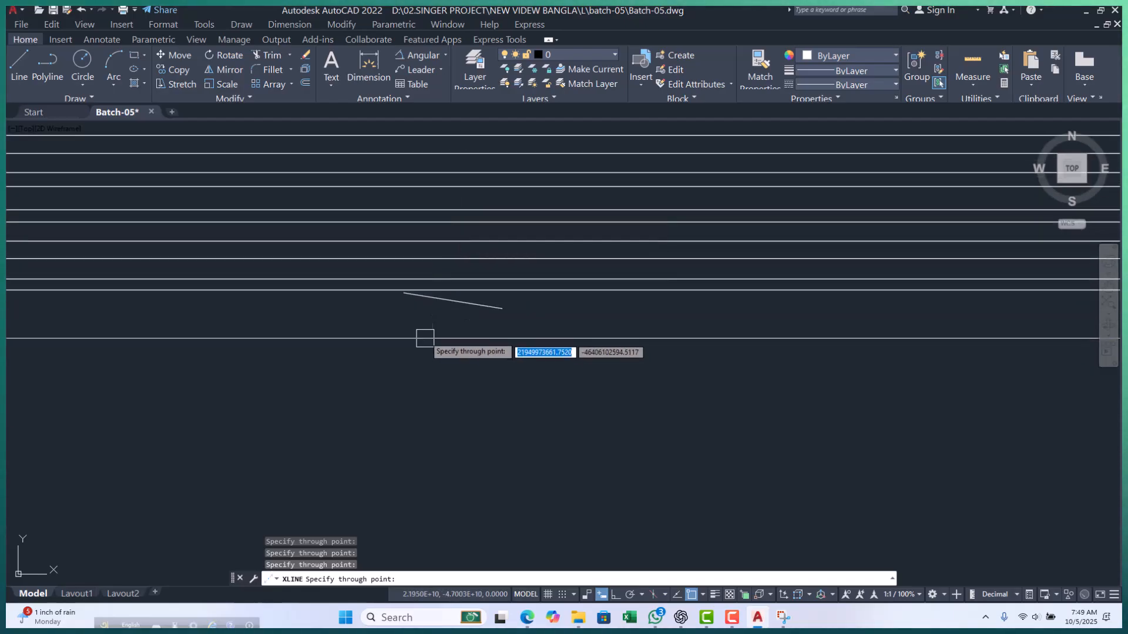
pyautogui.click(411, 315)
pyautogui.click(418, 348)
pyautogui.click(418, 403)
pyautogui.click(414, 461)
pyautogui.click(411, 432)
pyautogui.click(420, 377)
pyautogui.press('Escape')
pyautogui.press('Escape')
pyautogui.press('Escape')
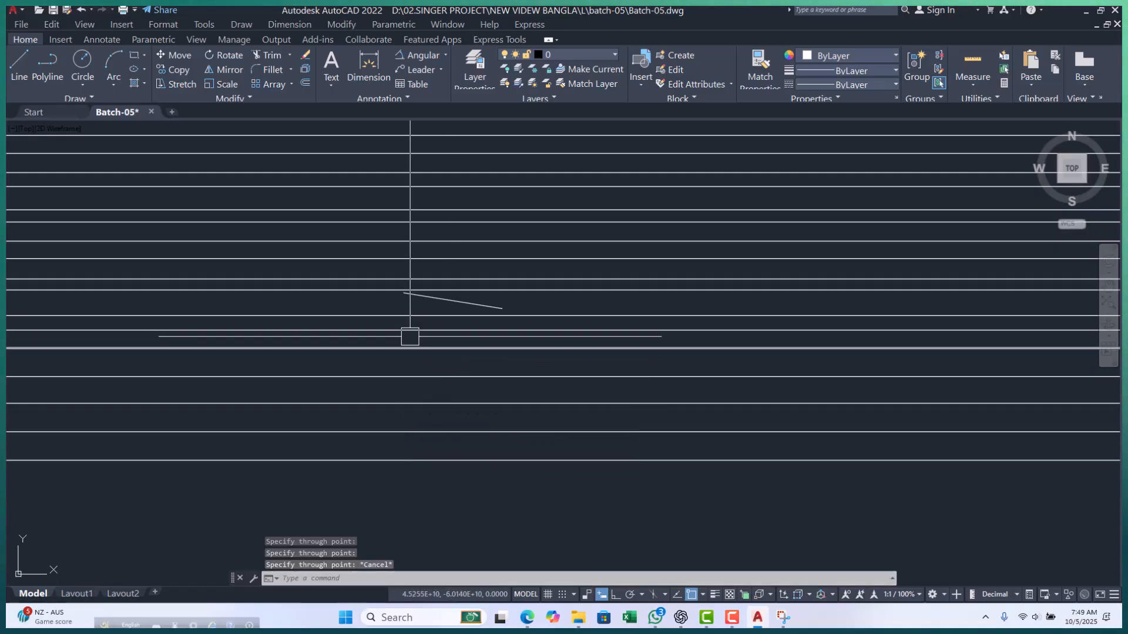
# - Place a series of vertical construction lines across the horizontal ones, on both sides of the short polyline
pyautogui.scroll(-2, 401, 330)
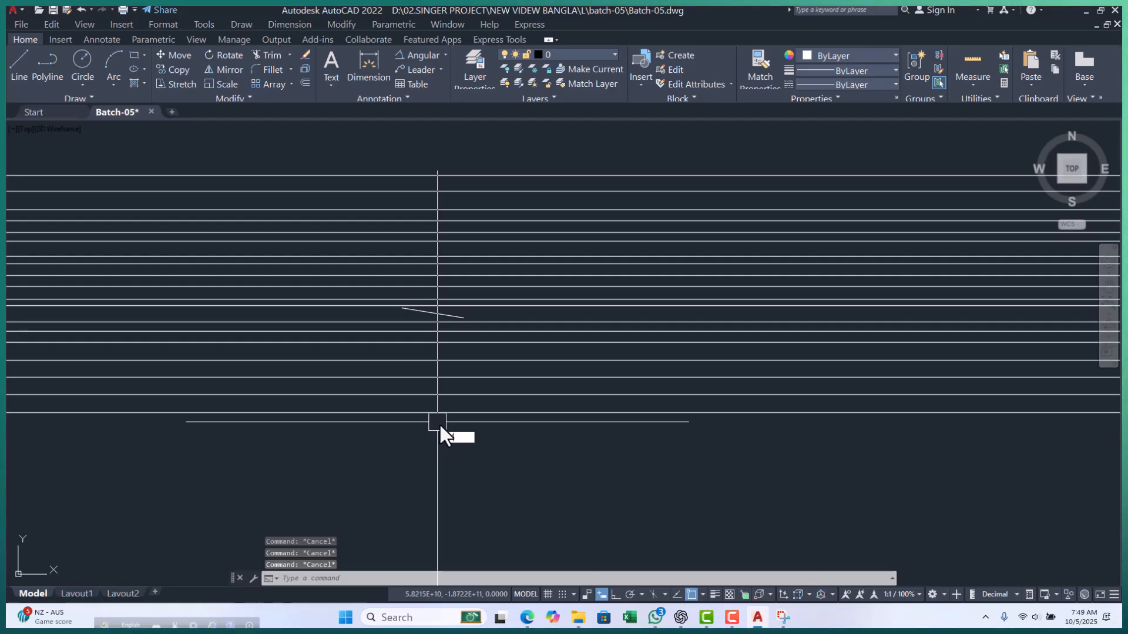
pyautogui.press('Return')
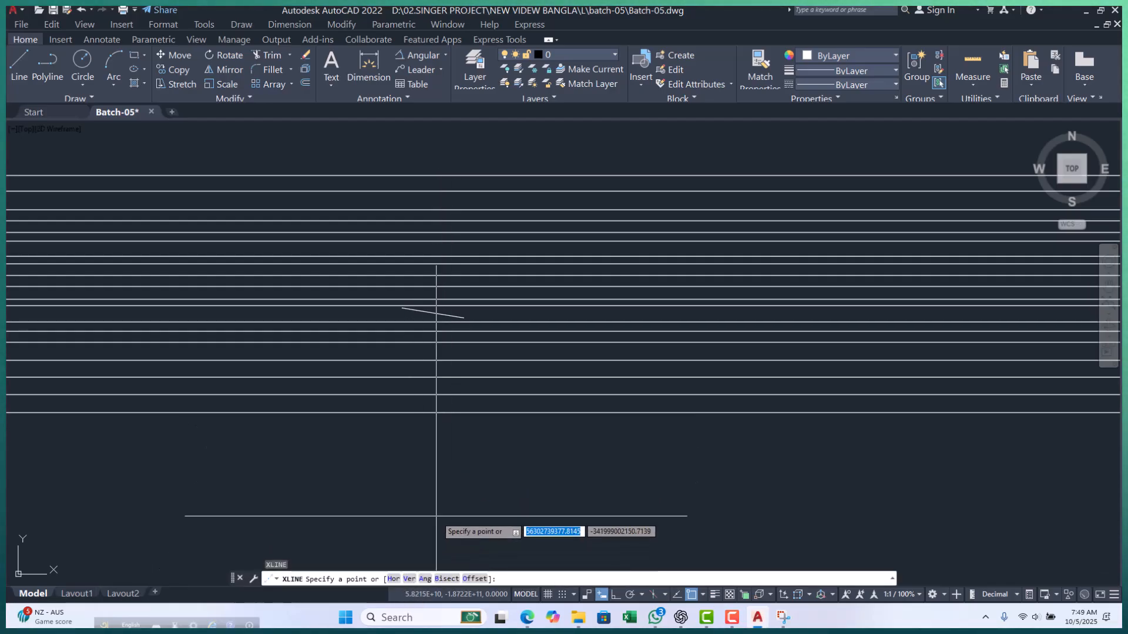
pyautogui.write('v')
pyautogui.press('Return')
pyautogui.scroll(2, 360, 322)
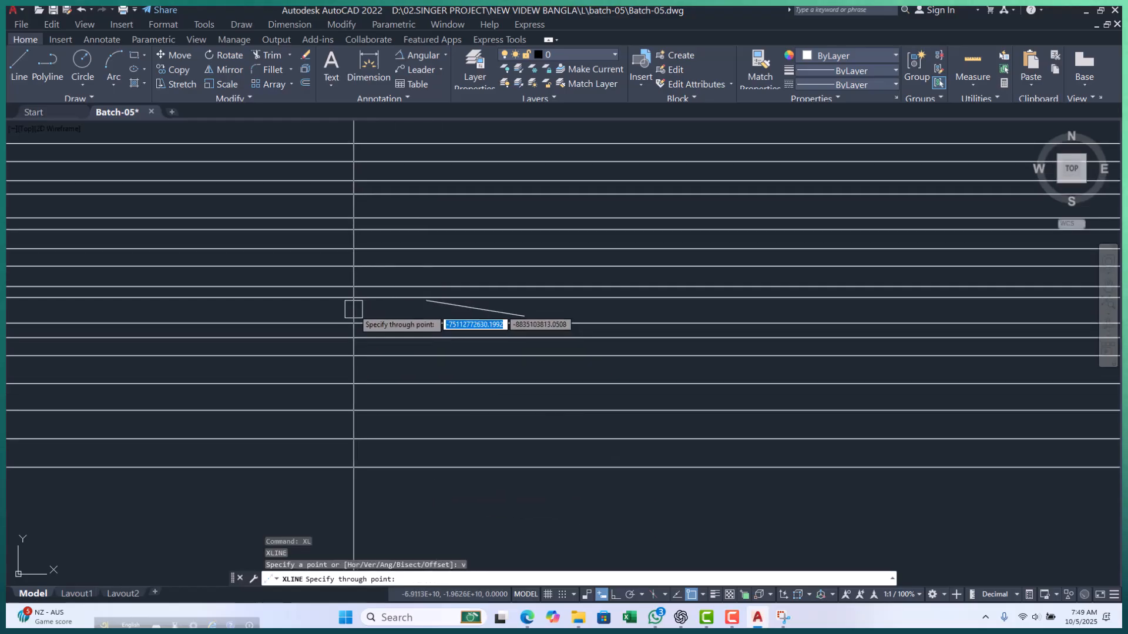
pyautogui.click(352, 307)
pyautogui.click(412, 310)
pyautogui.click(589, 312)
pyautogui.click(690, 311)
pyautogui.click(772, 311)
pyautogui.click(853, 310)
pyautogui.moveTo(831, 315); pyautogui.dragTo(512, 339, button='middle')
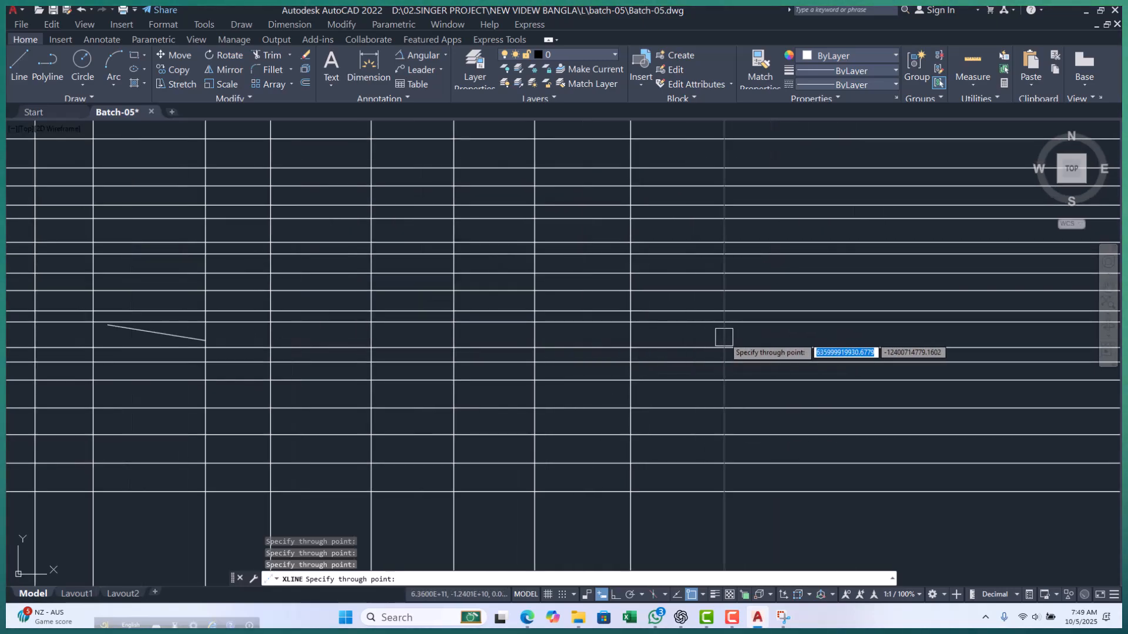
pyautogui.scroll(-4, 531, 388)
pyautogui.scroll(6, 404, 329)
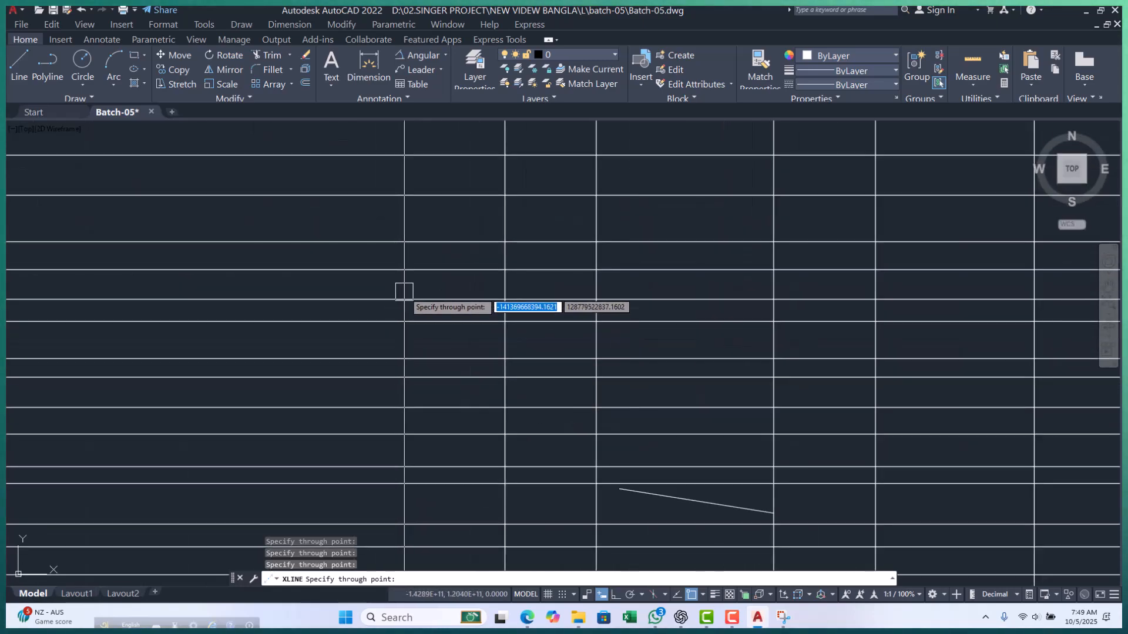
pyautogui.scroll(-3, 318, 326)
pyautogui.press('Escape')
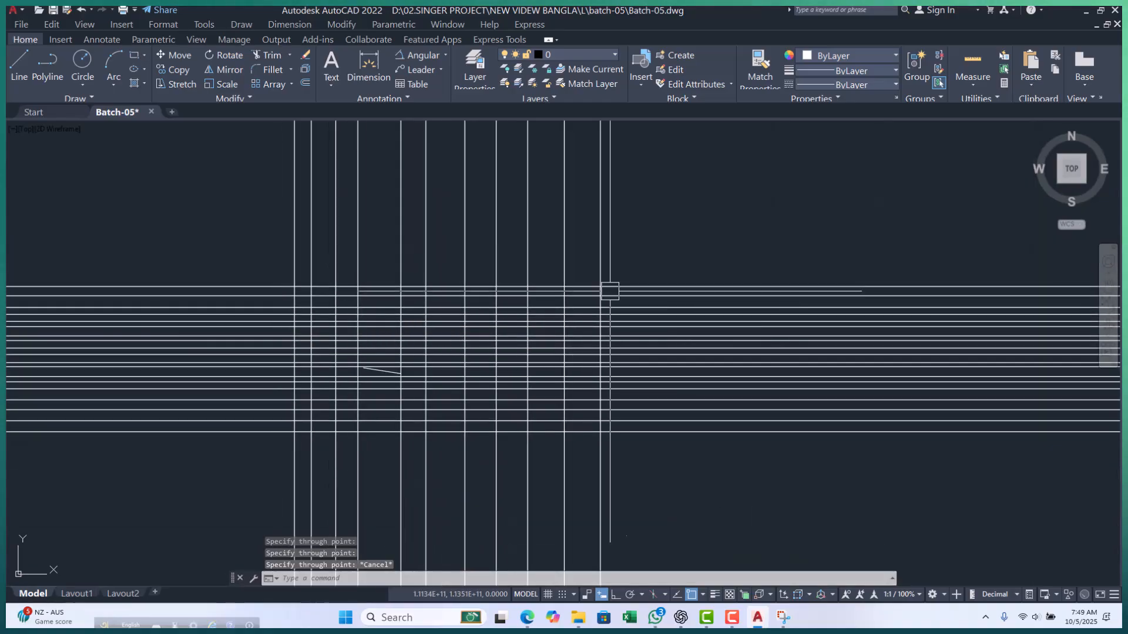
pyautogui.press('Escape')
pyautogui.click(704, 238)
pyautogui.press('Escape')
pyautogui.press('Escape')
pyautogui.press('Escape')
# - Place a series of construction lines at an angle of 80 degrees, across and to both sides of the vertical lines
pyautogui.write('xl')
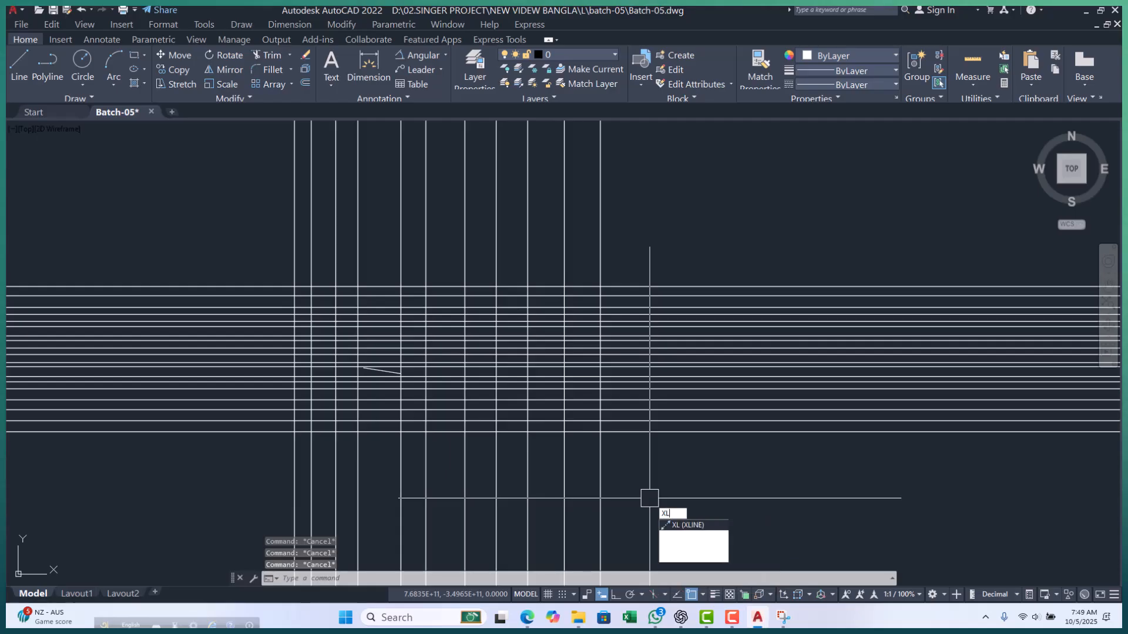
pyautogui.press('Return')
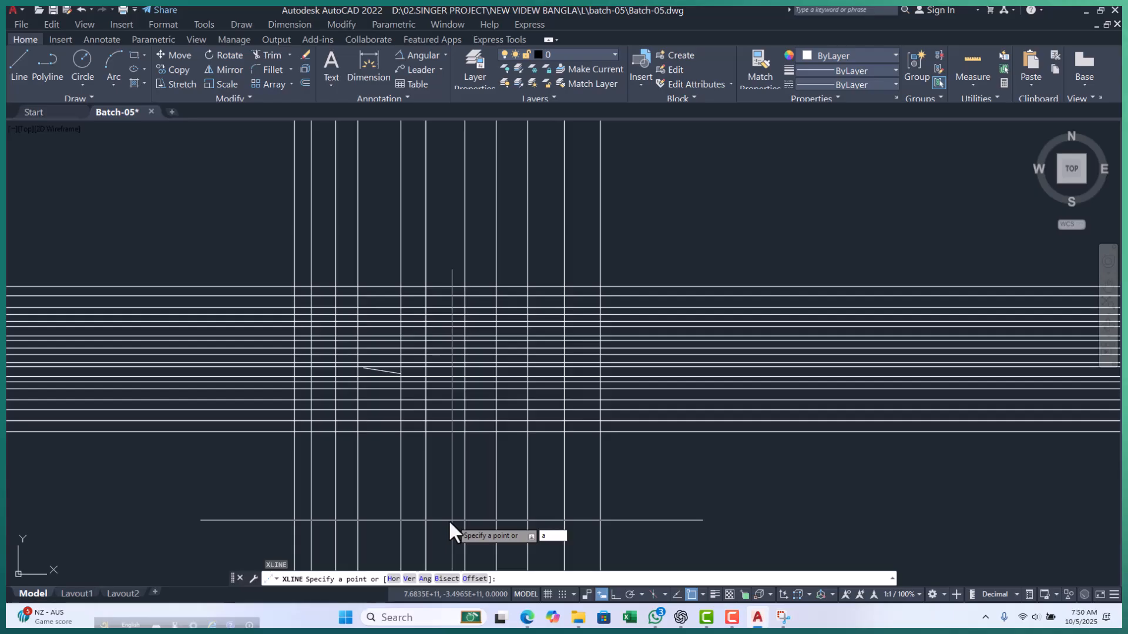
pyautogui.press('Return')
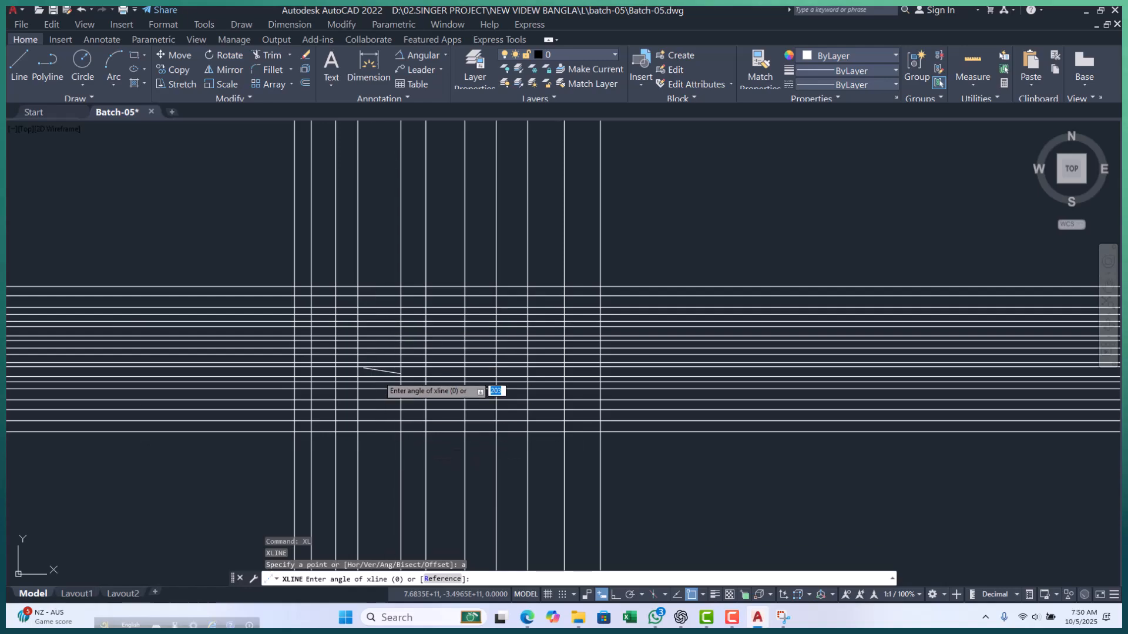
pyautogui.scroll(3, 379, 383)
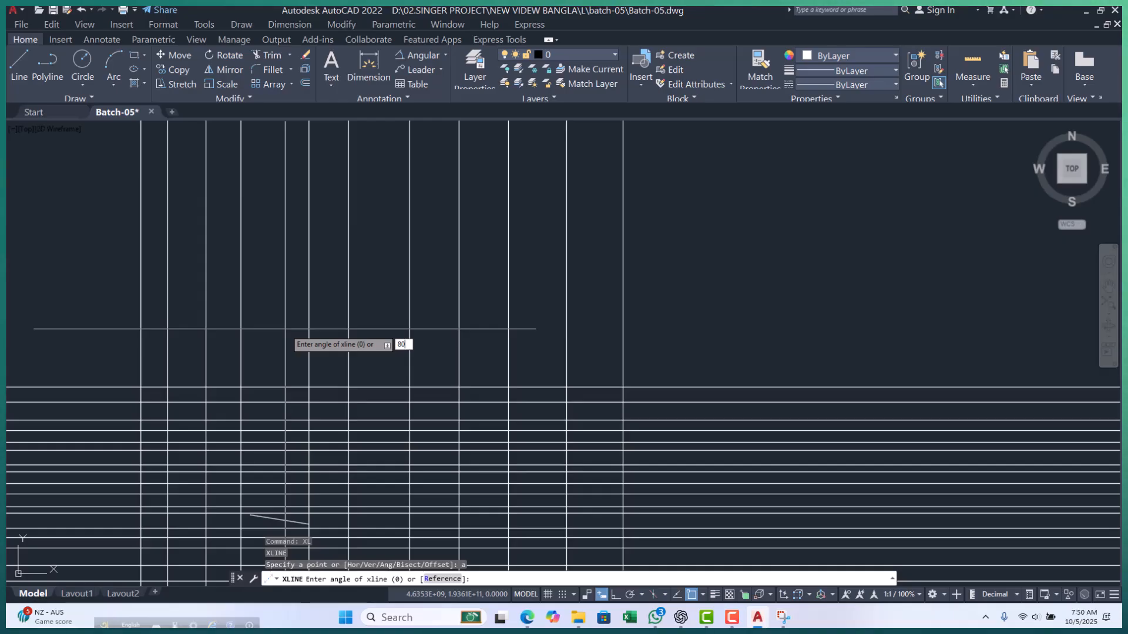
pyautogui.press('Return')
pyautogui.scroll(-5, 353, 328)
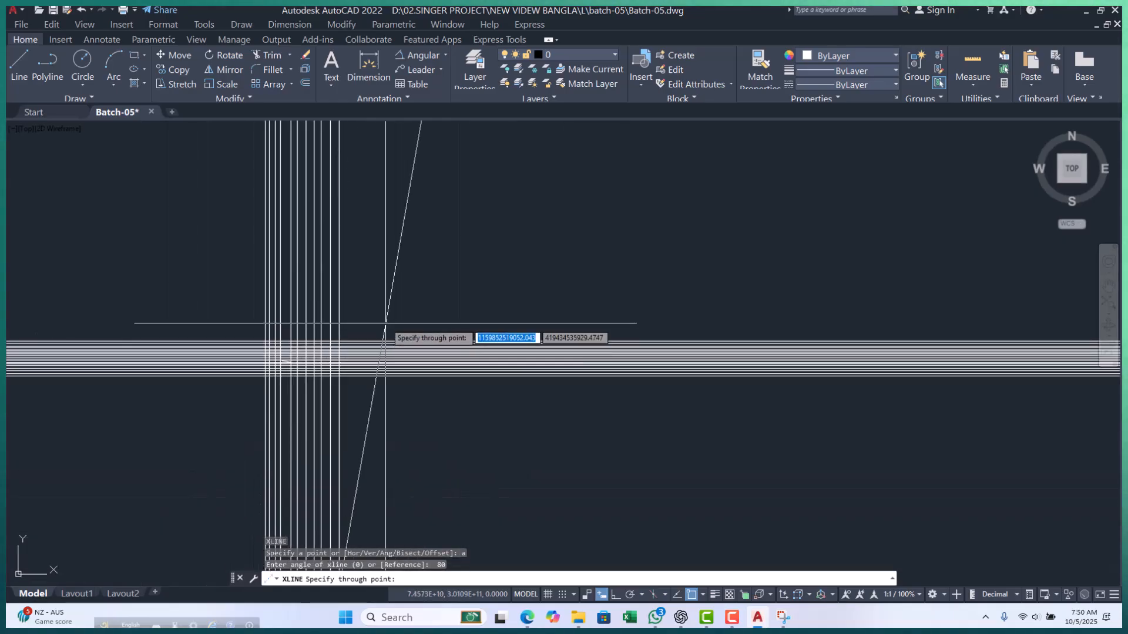
pyautogui.click(359, 304)
pyautogui.click(394, 304)
pyautogui.click(458, 305)
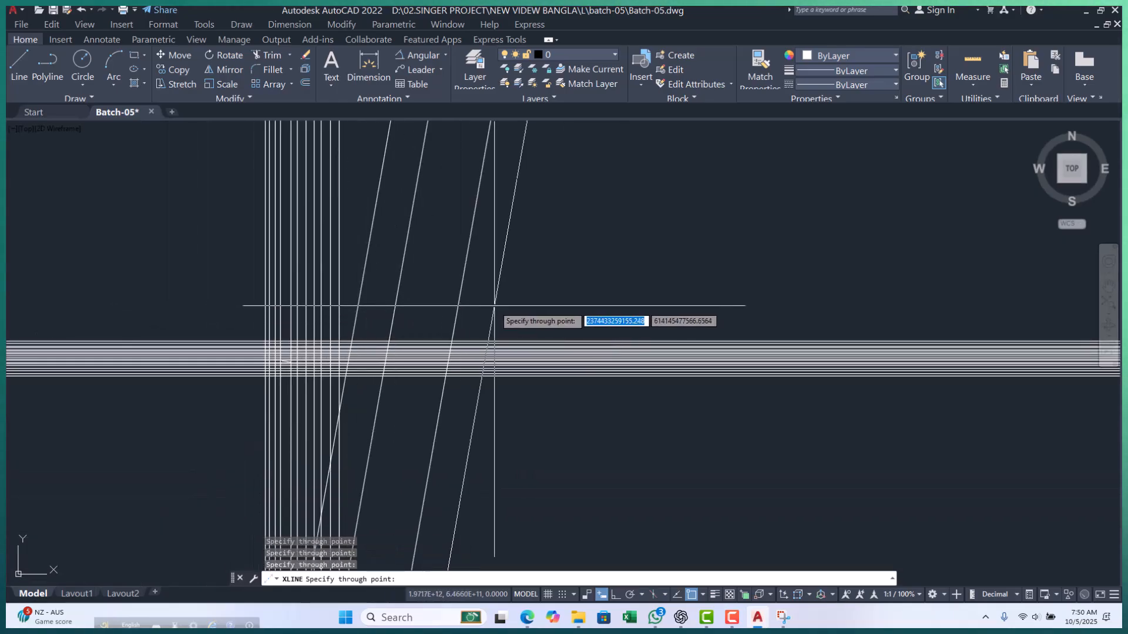
pyautogui.scroll(5, 352, 321)
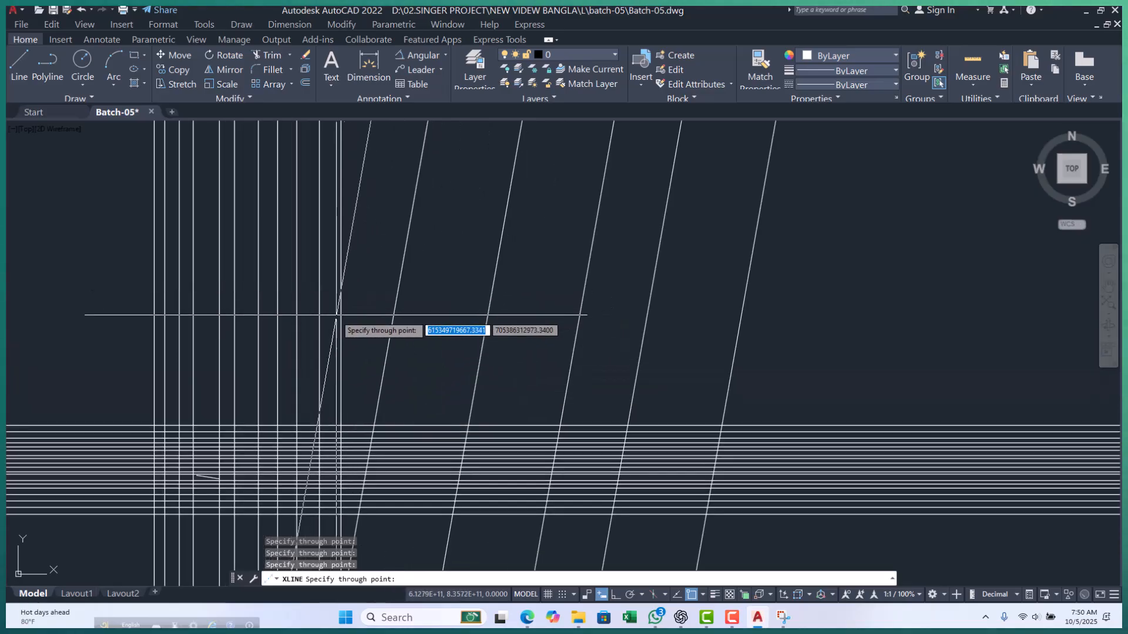
pyautogui.scroll(-3, 316, 325)
pyautogui.scroll(2, 268, 332)
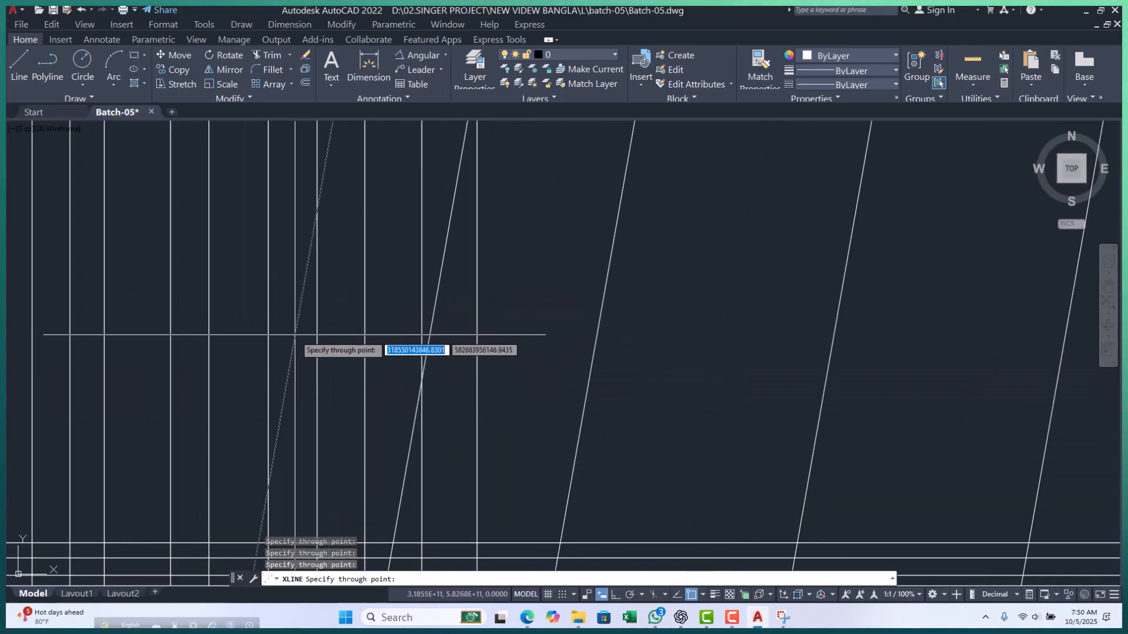
pyautogui.scroll(-2, 306, 326)
pyautogui.scroll(2, 261, 331)
pyautogui.scroll(-2, 252, 324)
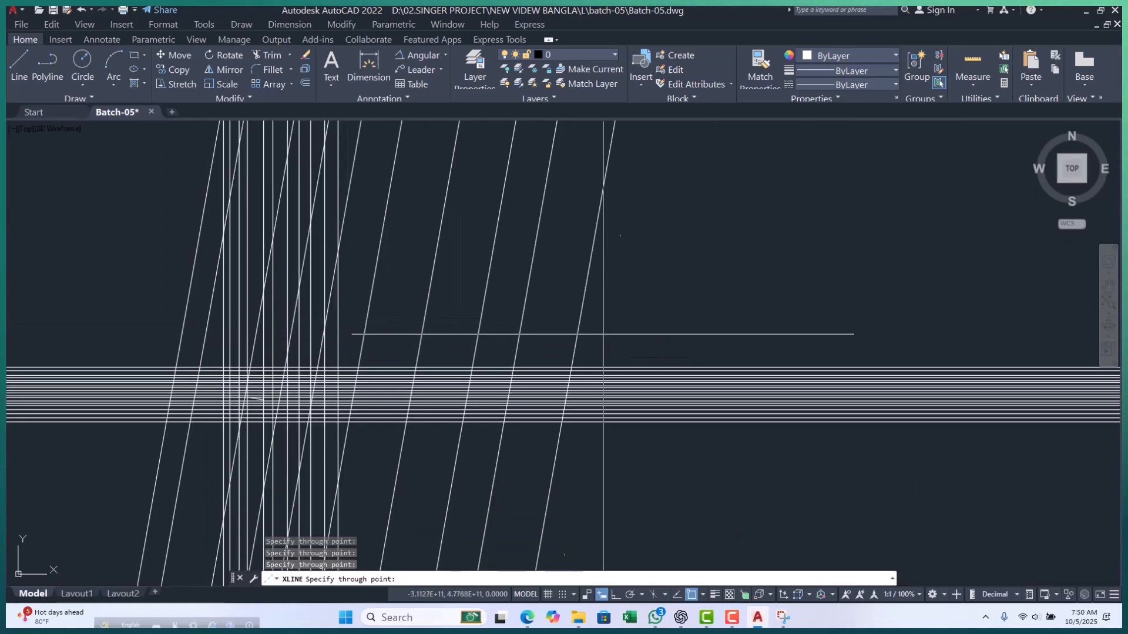
pyautogui.scroll(-2, 210, 342)
pyautogui.scroll(2, 470, 341)
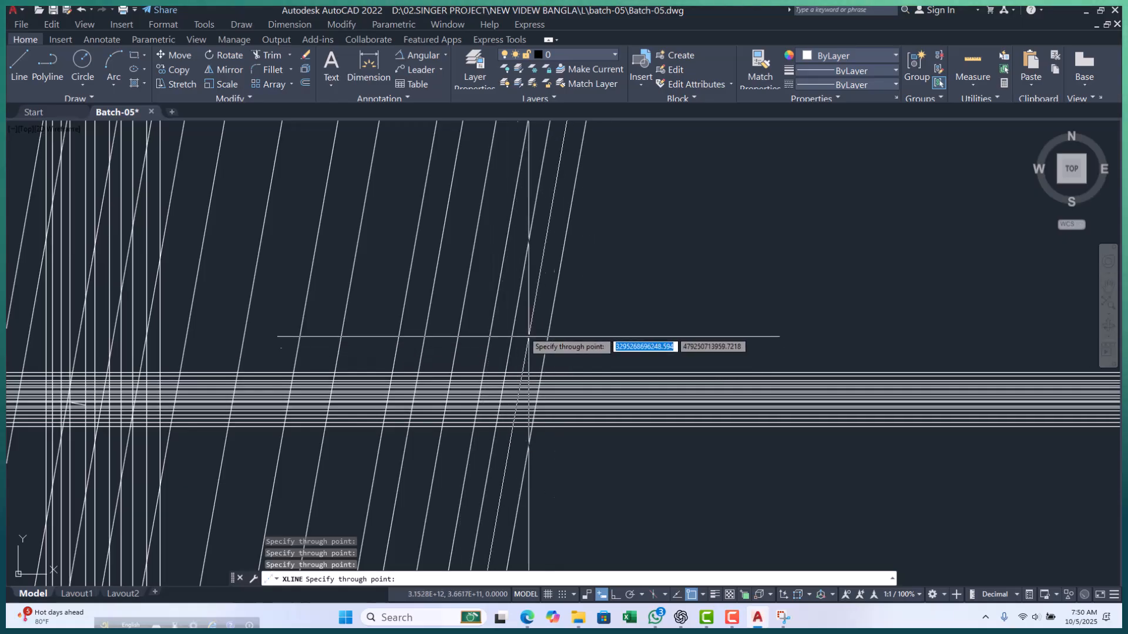
pyautogui.scroll(2, 526, 339)
pyautogui.scroll(-2, 588, 382)
pyautogui.scroll(-3, 329, 302)
pyautogui.press('Escape')
pyautogui.press('Escape')
pyautogui.scroll(5, 358, 307)
pyautogui.press('Escape')
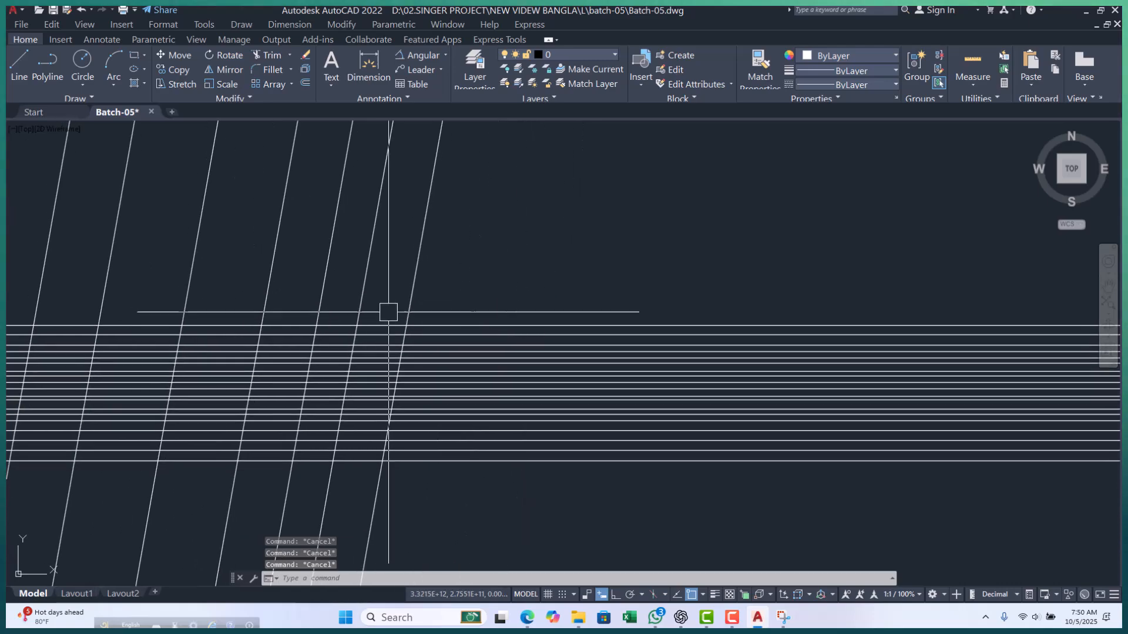
# - Draw a slightly sloping line across the rightmost angled construction lines, above the horizontal ones, and erase it
pyautogui.scroll(-3, 446, 327)
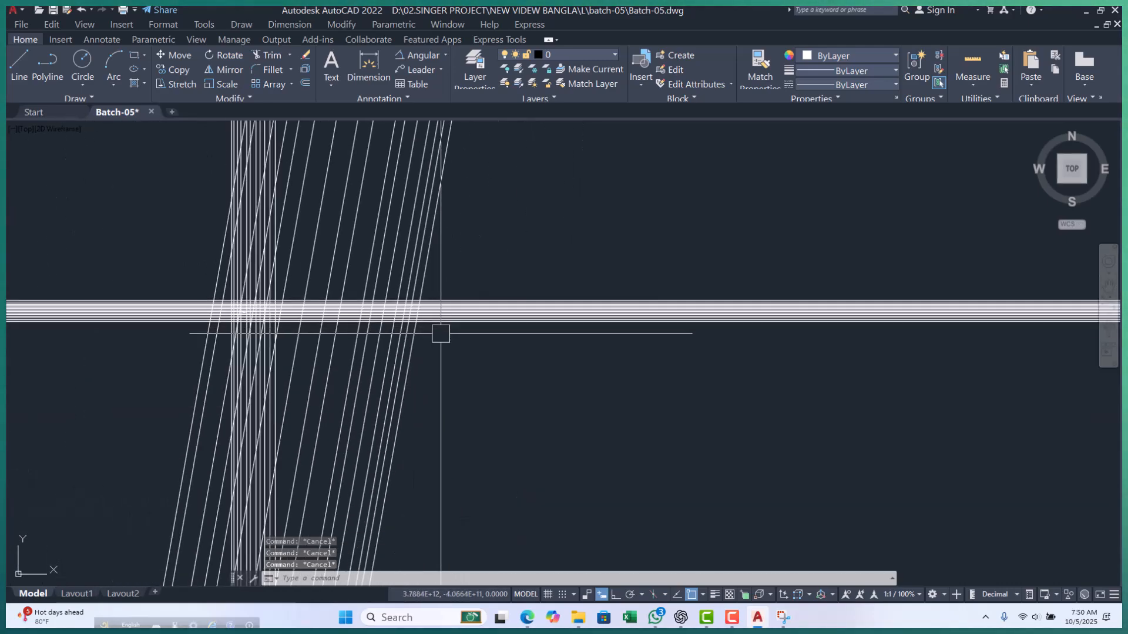
pyautogui.write('l')
pyautogui.press('Return')
pyautogui.scroll(4, 441, 329)
pyautogui.click(175, 272)
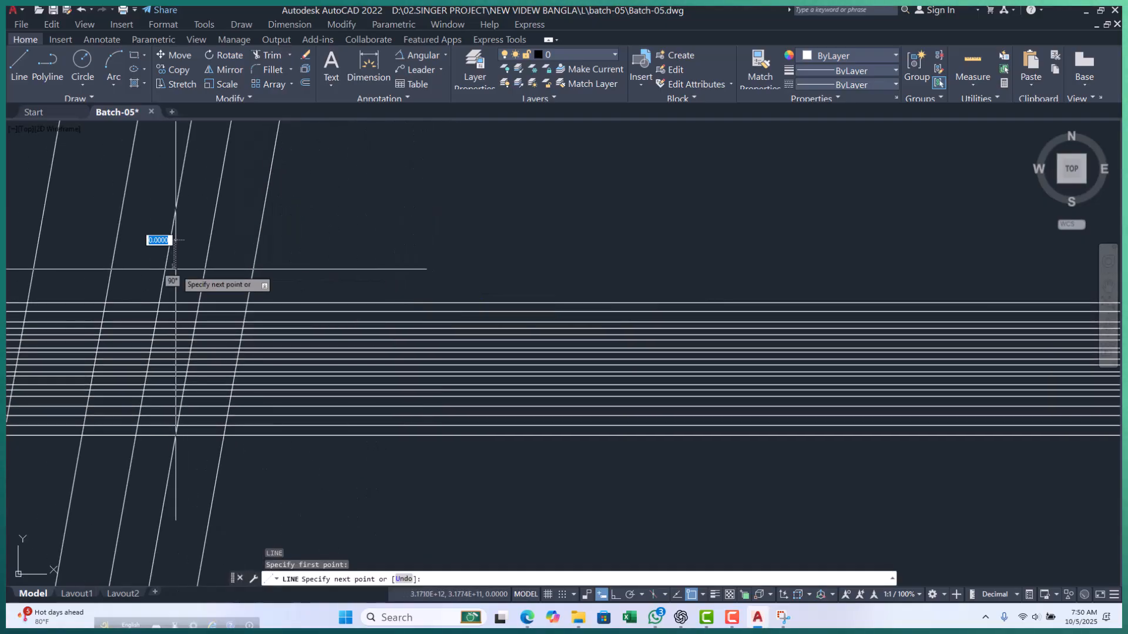
pyautogui.press('Escape')
pyautogui.press('Escape')
pyautogui.press('Escape')
pyautogui.click(340, 270)
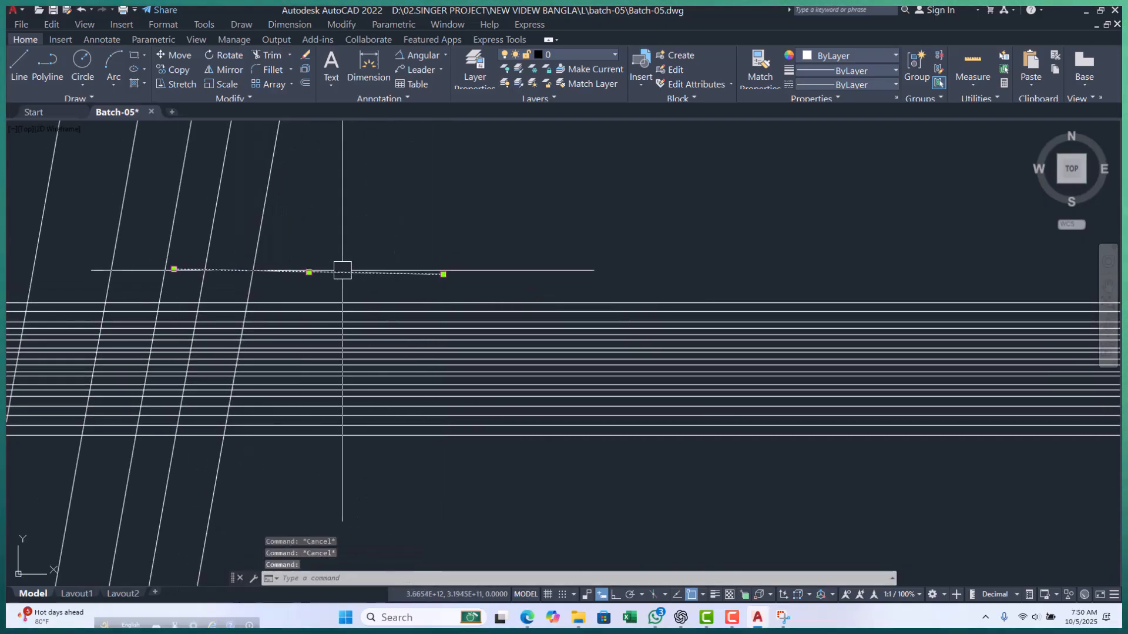
# - Draw an exactly horizontal line across the rightmost angled construction lines, constrained with Ortho, just above the horizontal construction lines
pyautogui.write('l')
pyautogui.press('Return')
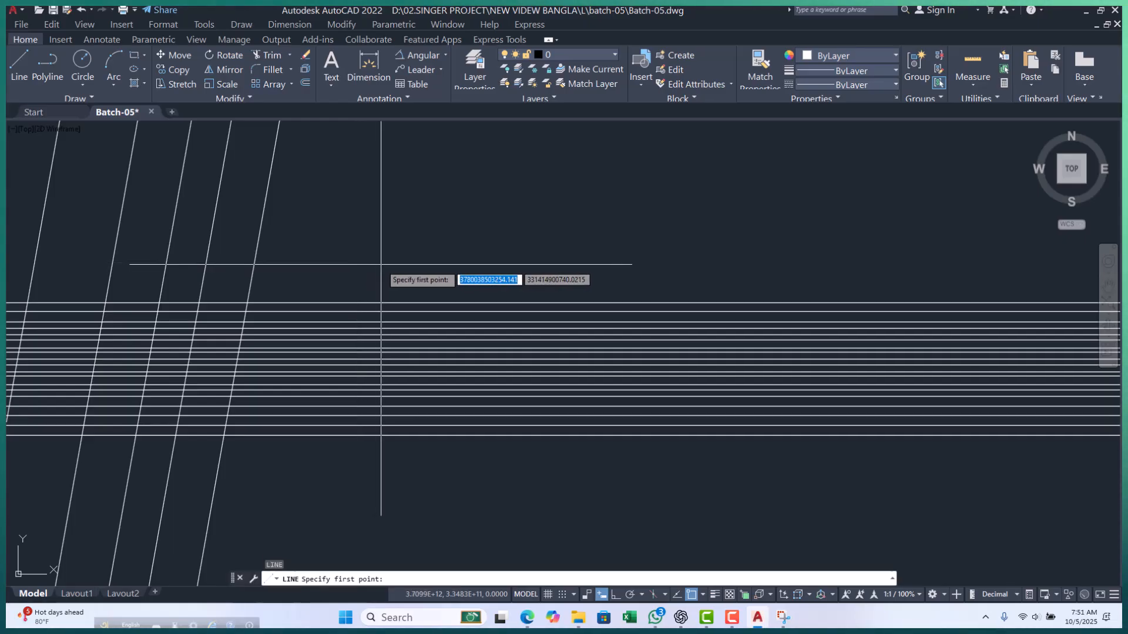
pyautogui.press('F8')
pyautogui.click(187, 264)
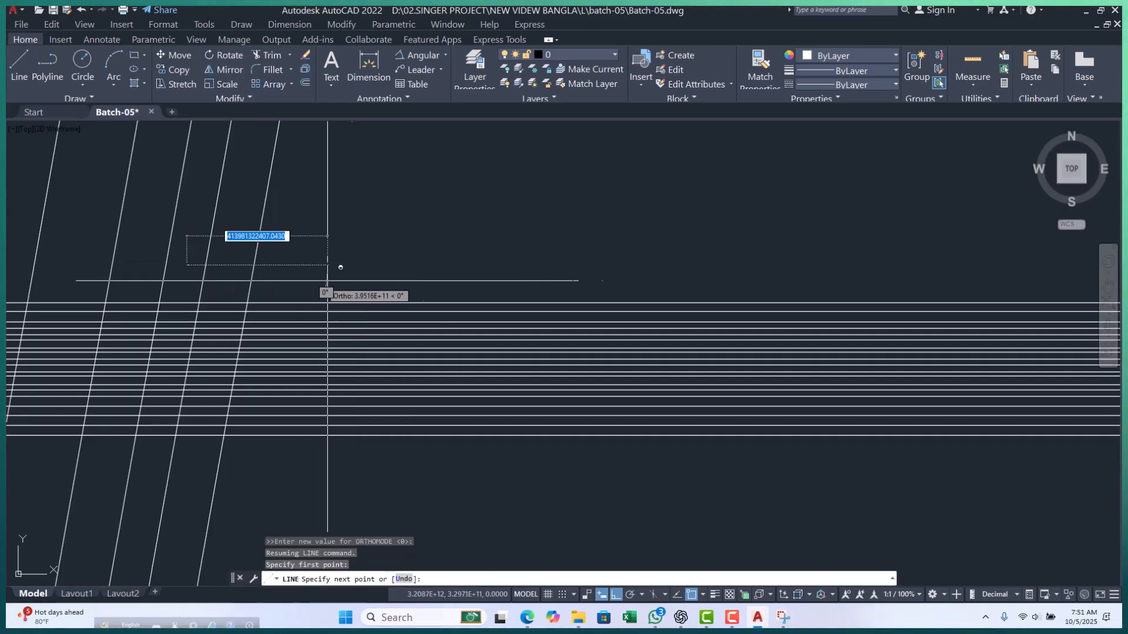
pyautogui.keyDown('shift'); pyautogui.click(392, 278); pyautogui.keyUp('shift')
pyautogui.press('Escape')
pyautogui.press('Escape')
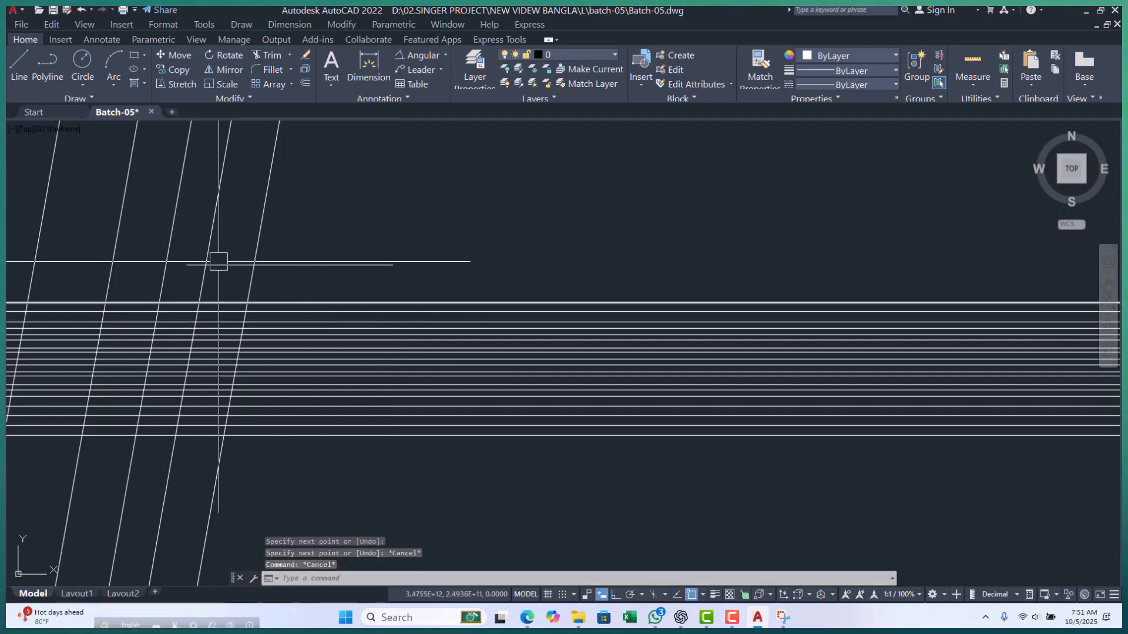
pyautogui.press('Escape')
pyautogui.press('Escape')
# - Try to add an angular dimension between the rightmost angled construction line and the new horizontal line
pyautogui.scroll(6, 220, 263)
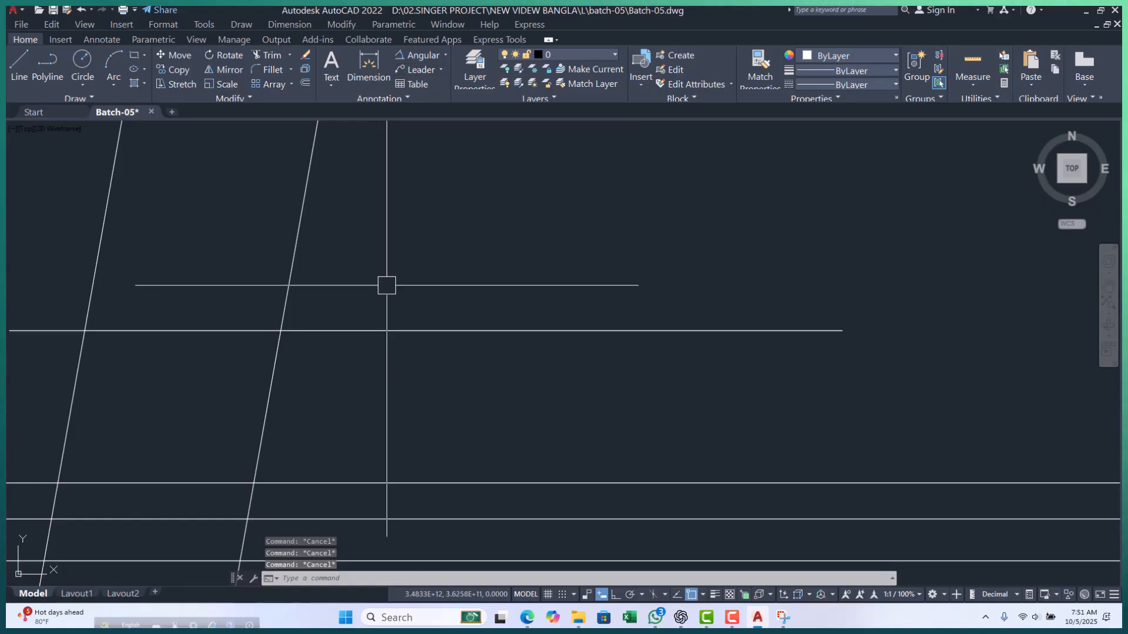
pyautogui.write('d')
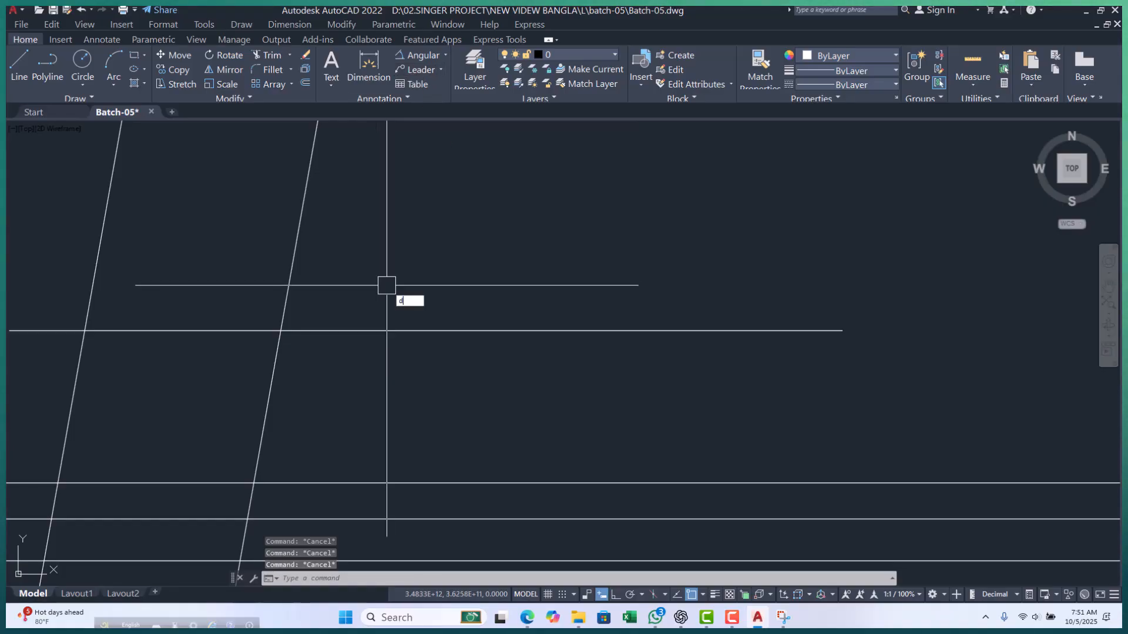
pyautogui.write('an')
pyautogui.press('Return')
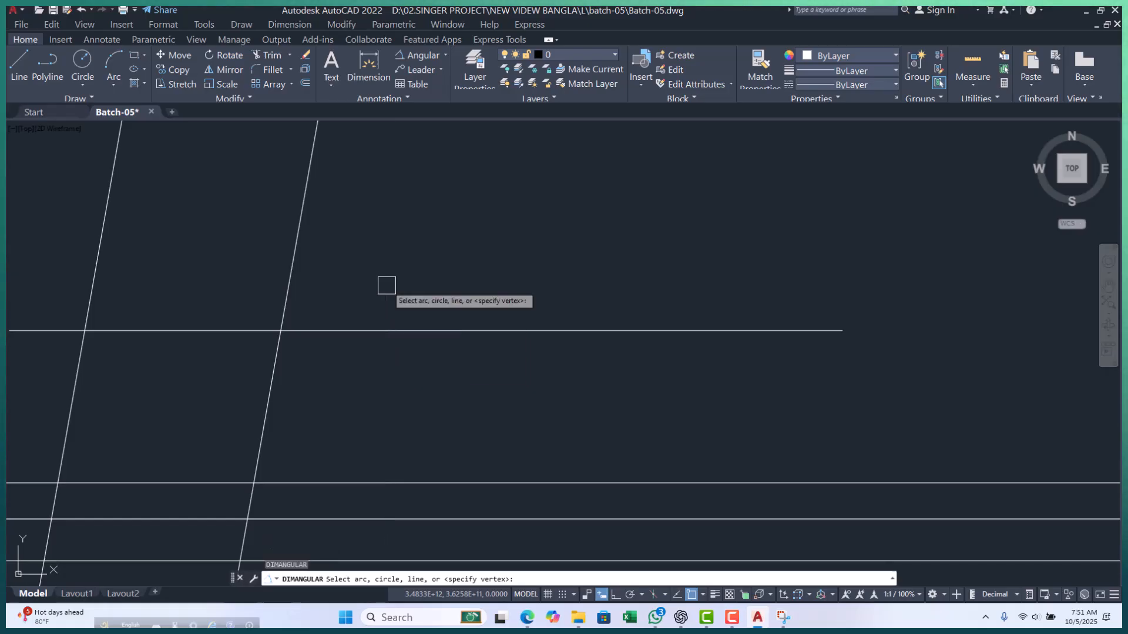
pyautogui.click(298, 258)
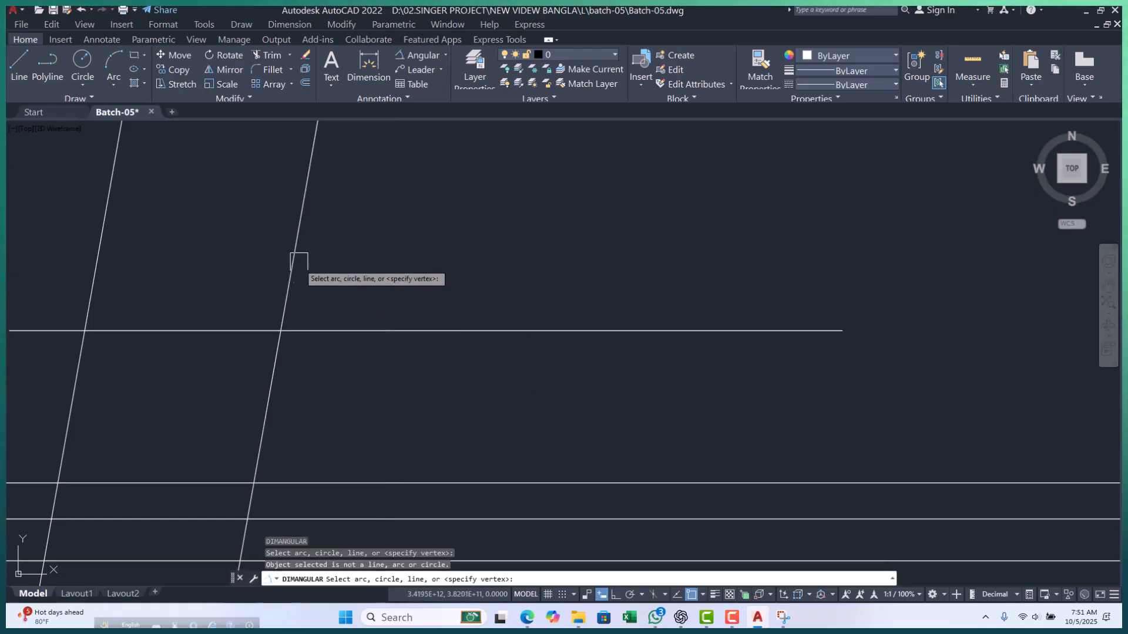
pyautogui.click(320, 332)
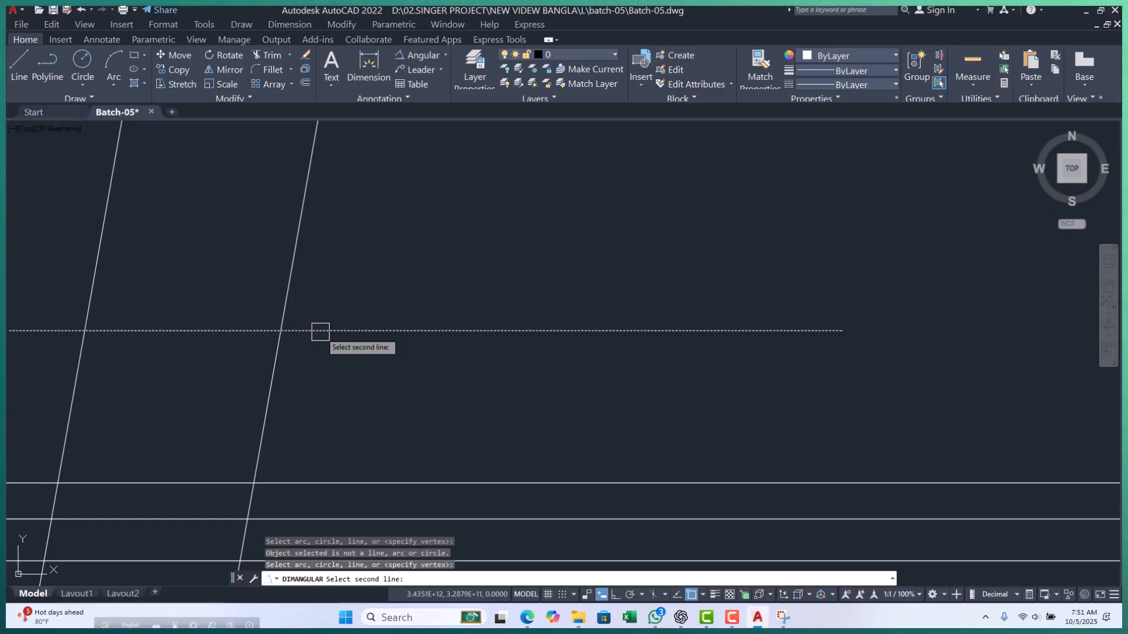
pyautogui.press('Escape')
pyautogui.press('Escape')
pyautogui.press('Escape')
# - Select the rightmost angled construction line and examine how far it extends in both directions
pyautogui.click(295, 278)
pyautogui.scroll(-5, 320, 360)
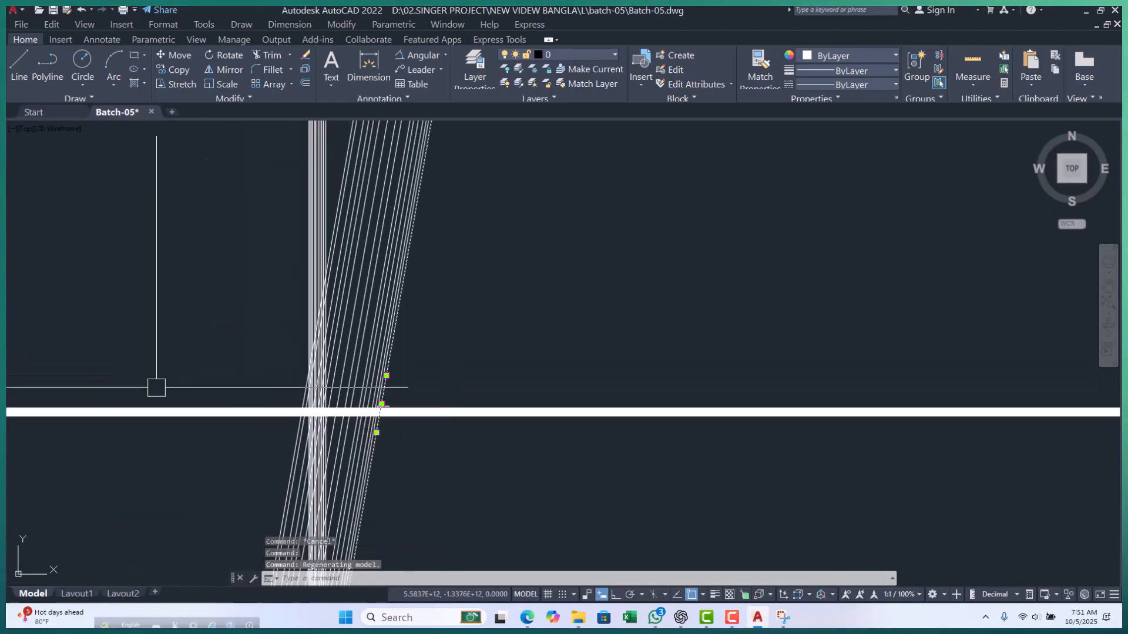
pyautogui.scroll(3, 282, 405)
pyautogui.scroll(-5, 372, 427)
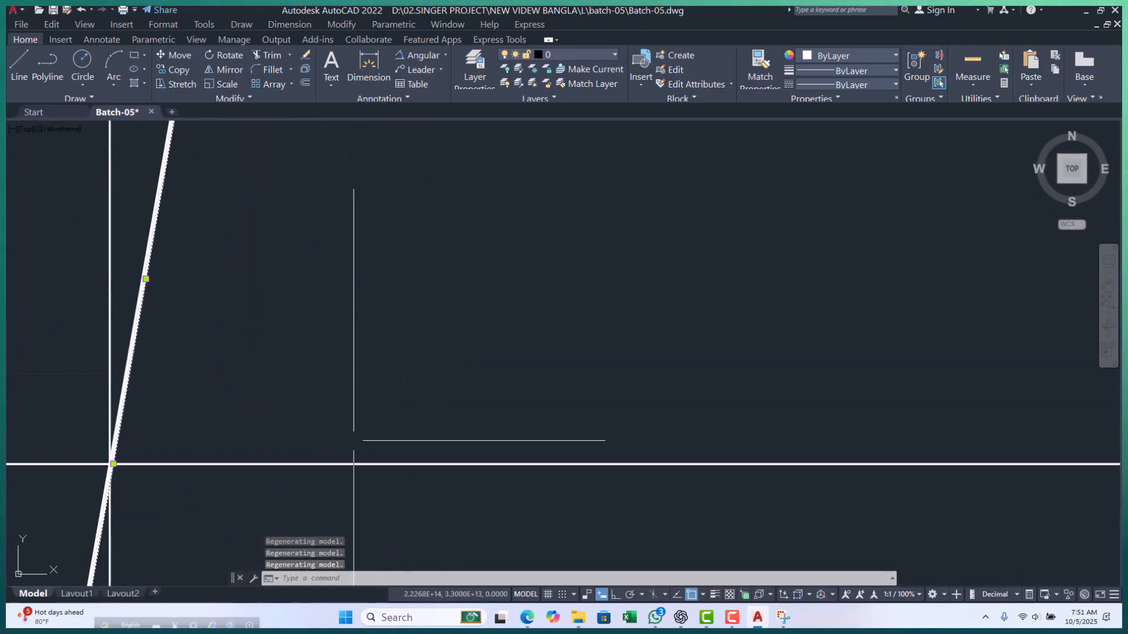
pyautogui.scroll(5, 352, 307)
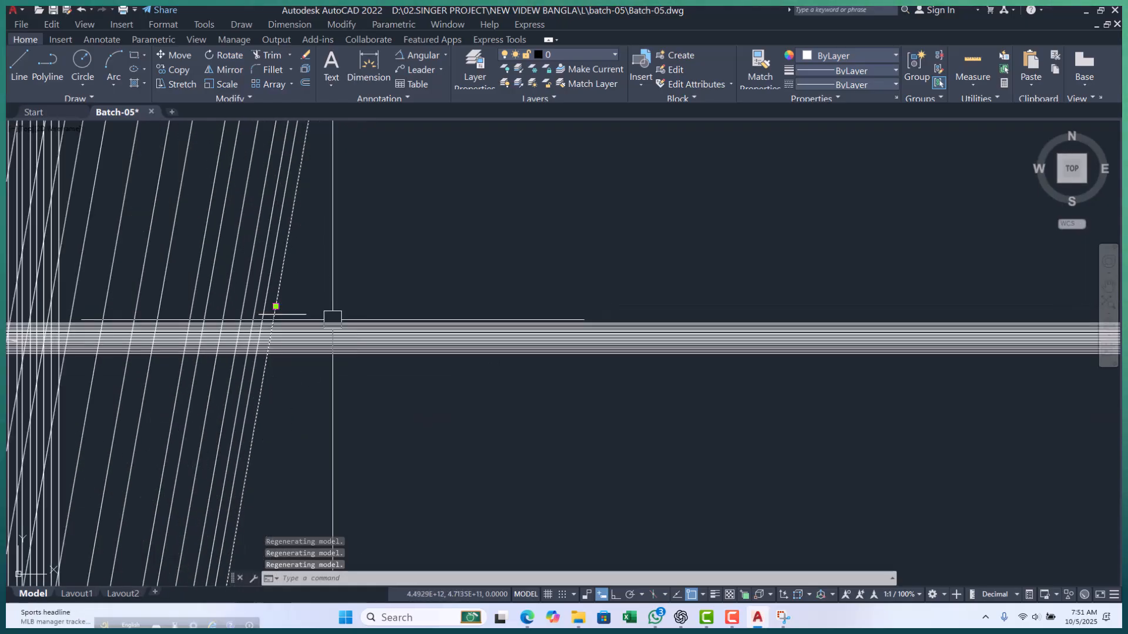
pyautogui.moveTo(370, 249); pyautogui.dragTo(344, 292, button='middle')
pyautogui.press('Escape')
pyautogui.press('Escape')
pyautogui.press('Escape')
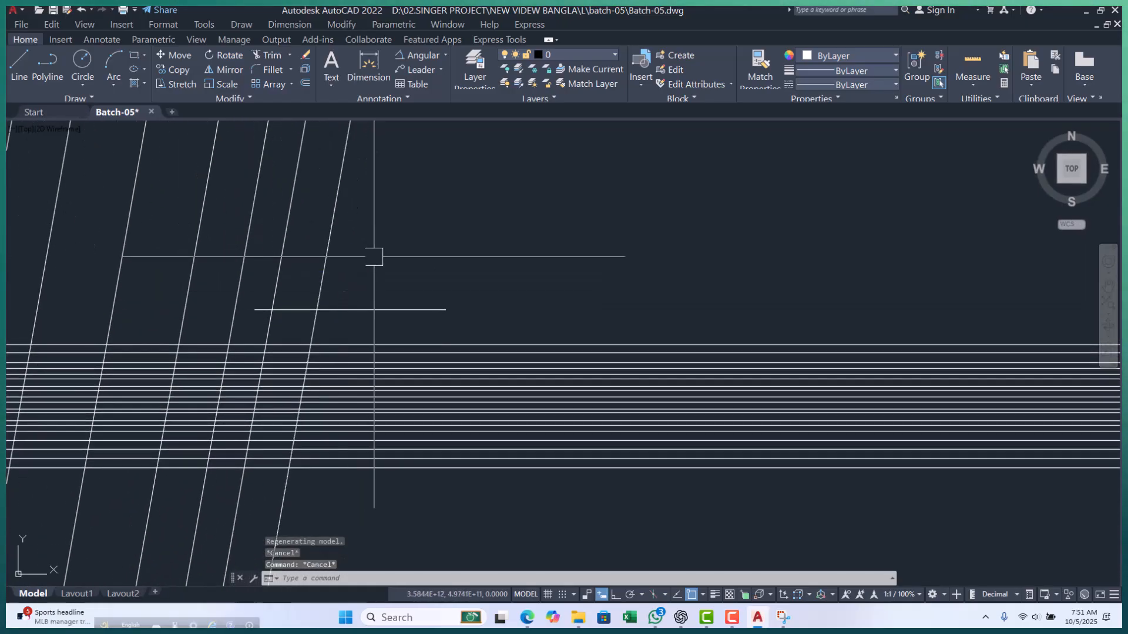
# - Draw two sloping lines crossing the rightmost angled construction line, a longer one above the short horizontal line and a shorter one below it
pyautogui.press('Return')
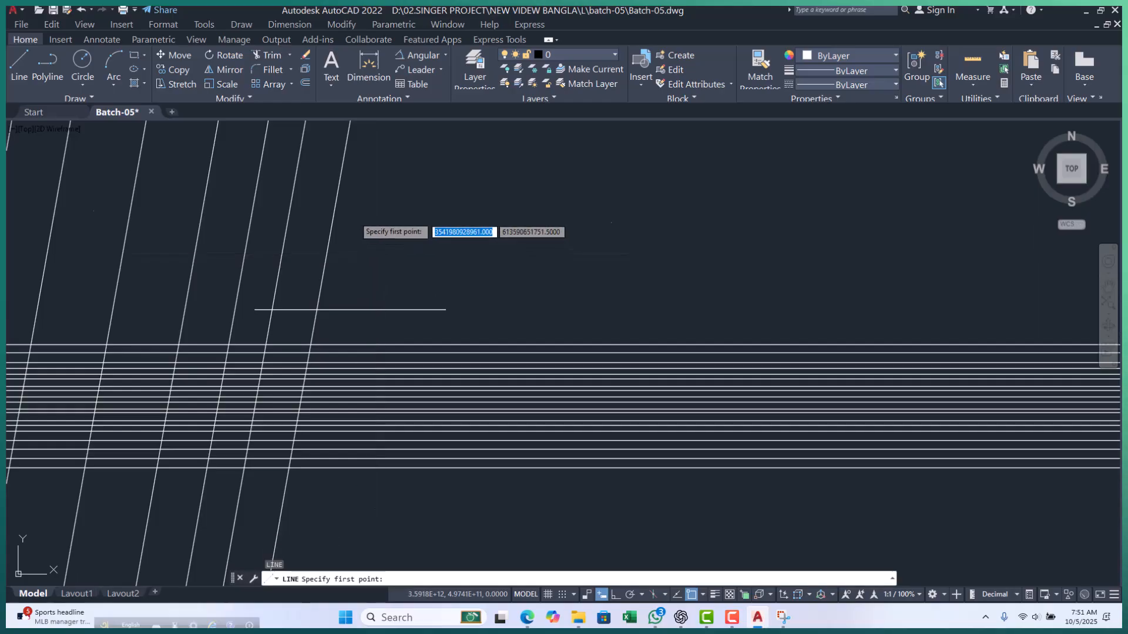
pyautogui.scroll(2, 338, 207)
pyautogui.click(303, 197)
pyautogui.click(575, 226)
pyautogui.press('Escape')
pyautogui.press('Return')
pyautogui.scroll(4, 311, 407)
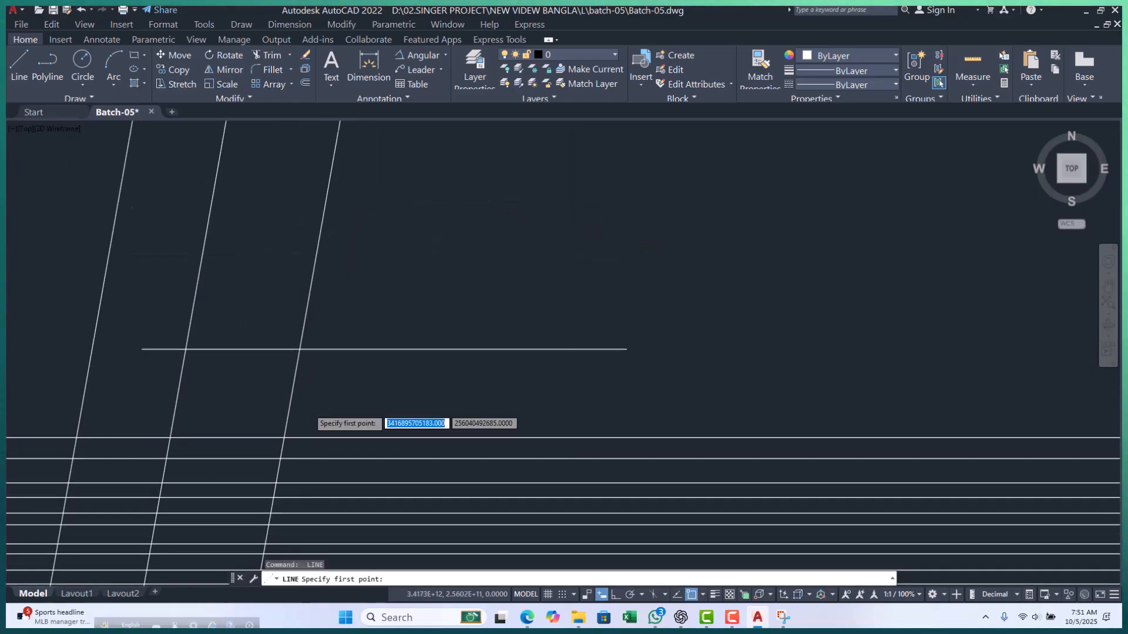
pyautogui.click(204, 405)
pyautogui.click(363, 415)
pyautogui.press('Escape')
# - Try to trim the rightmost angled construction line near the short sloping line below the horizontal line
pyautogui.write('tr')
pyautogui.press('Return')
pyautogui.click(281, 422)
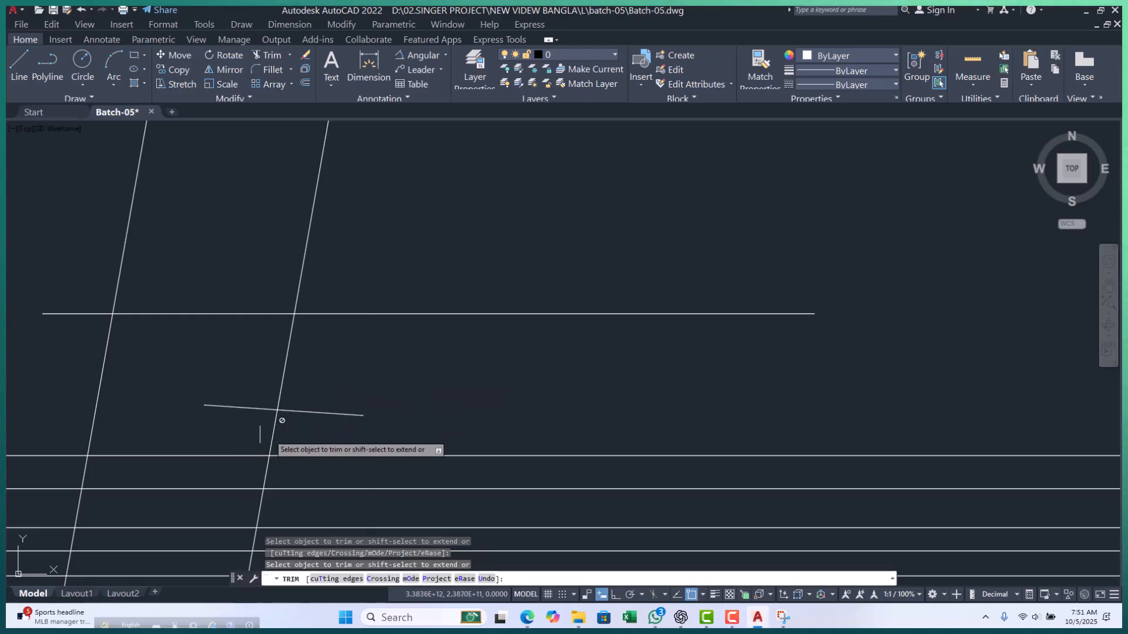
pyautogui.press('Escape')
pyautogui.press('Escape')
pyautogui.scroll(2, 283, 414)
pyautogui.click(282, 408)
pyautogui.write('tr')
pyautogui.press('Return')
pyautogui.press('Escape')
pyautogui.scroll(-4, 326, 295)
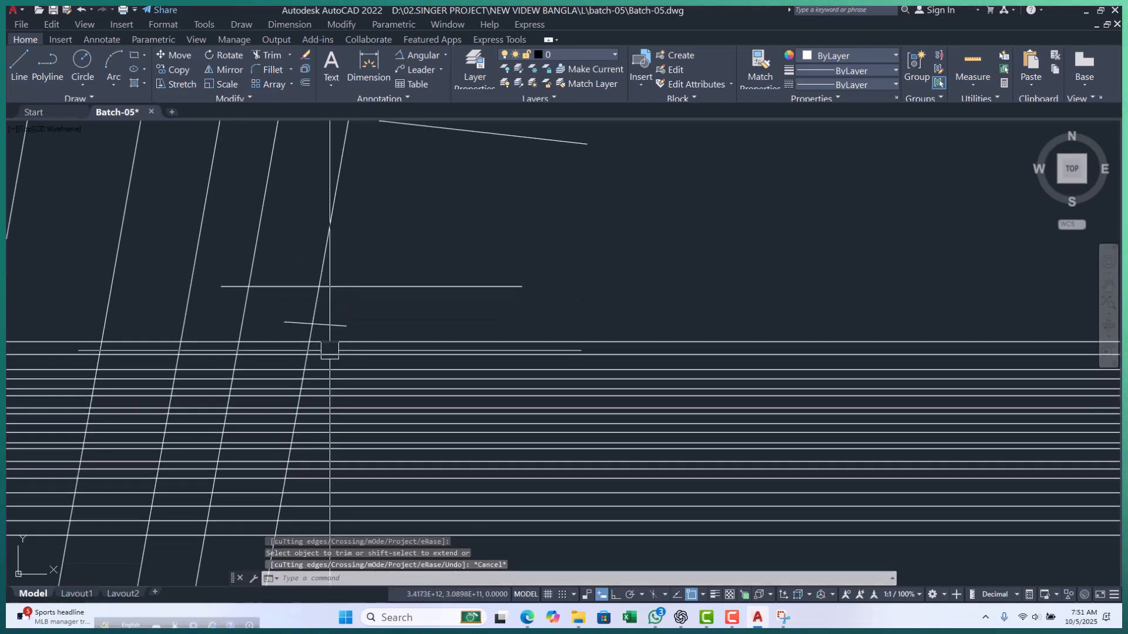
pyautogui.press('Escape')
pyautogui.press('Escape')
# - Select the rightmost angled construction line to check whether it is still one continuous object
pyautogui.scroll(4, 327, 348)
pyautogui.click(265, 298)
pyautogui.scroll(-2, 318, 282)
pyautogui.scroll(-9, 352, 219)
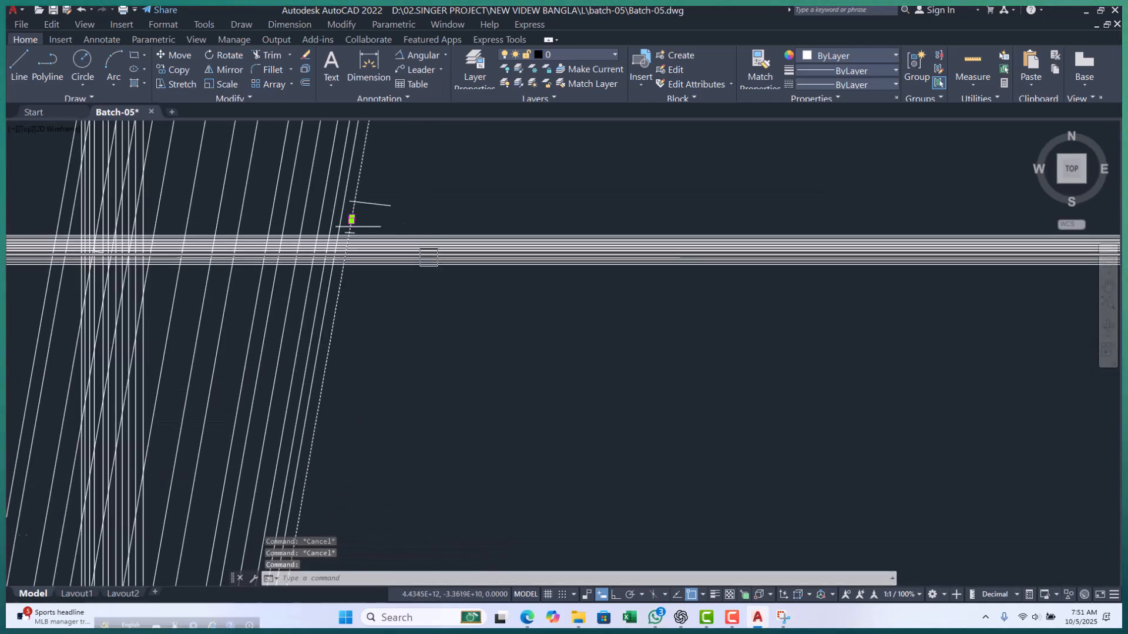
pyautogui.scroll(7, 404, 240)
pyautogui.press('Escape')
pyautogui.press('Escape')
# - Try to trim the rightmost angled construction line above the longer sloping line with a fence, and undo the trim
pyautogui.moveTo(390, 239); pyautogui.dragTo(390, 270, button='middle')
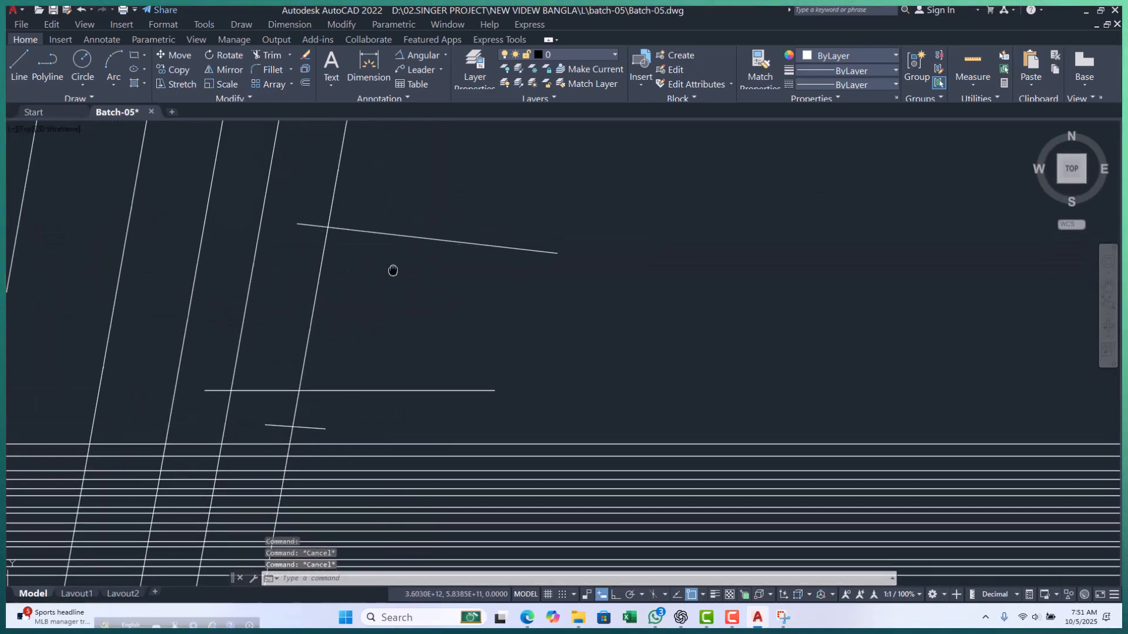
pyautogui.click(313, 307)
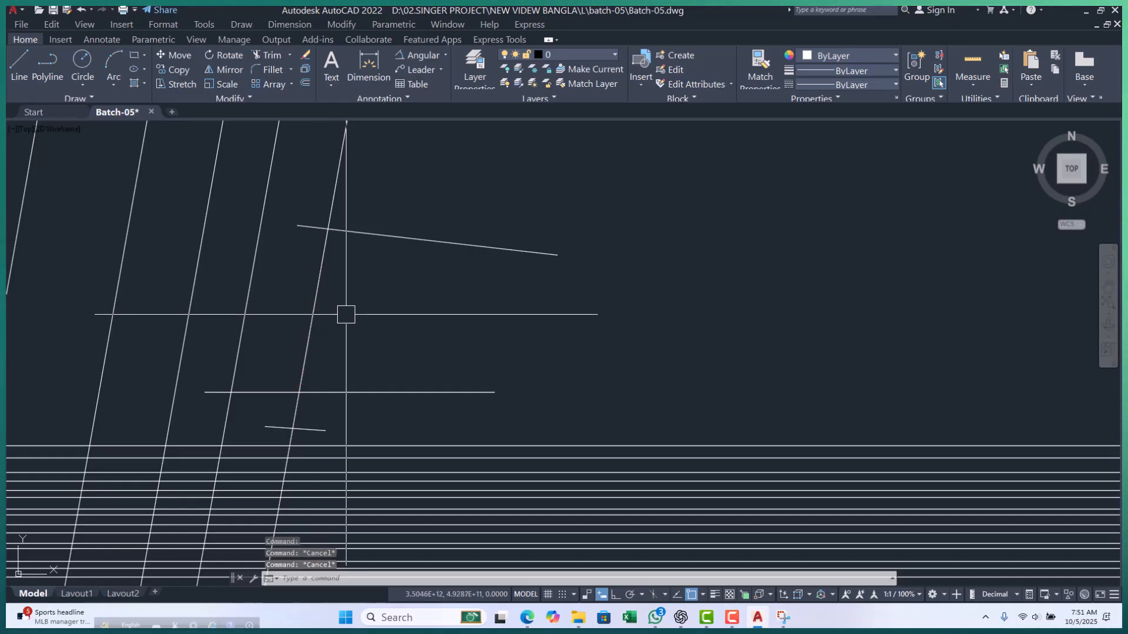
pyautogui.press('space')
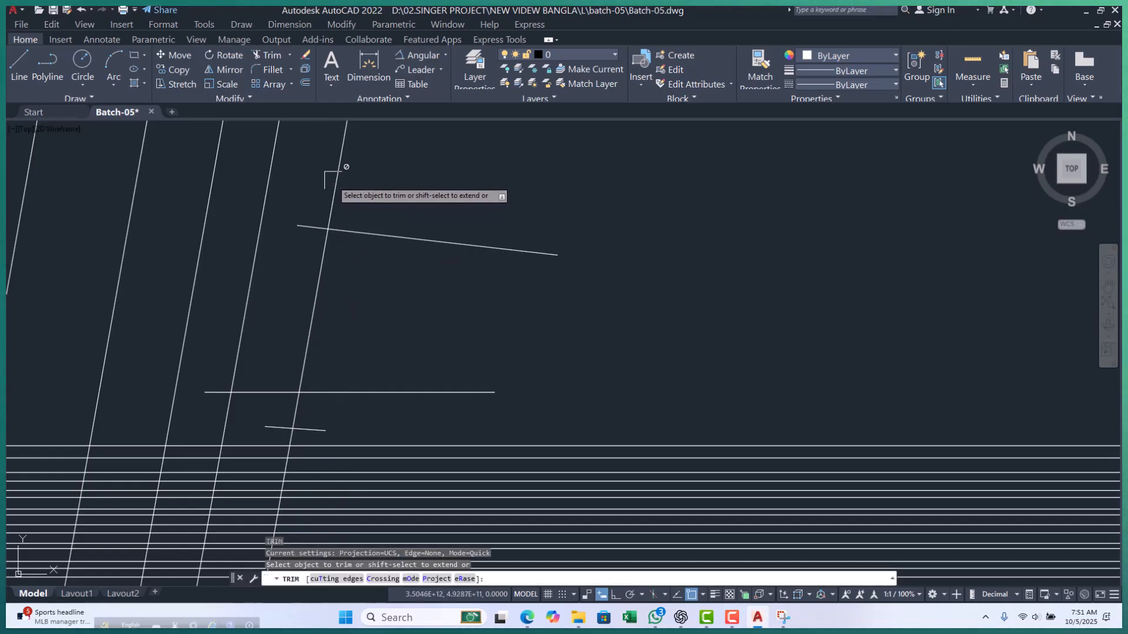
pyautogui.click(347, 160)
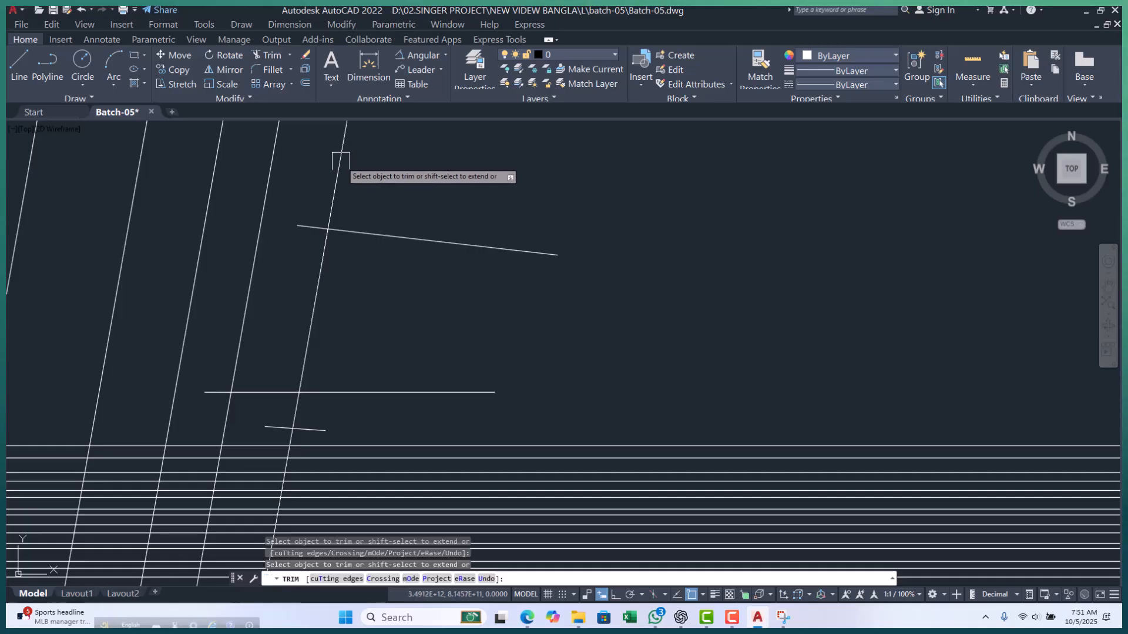
pyautogui.scroll(4, 359, 212)
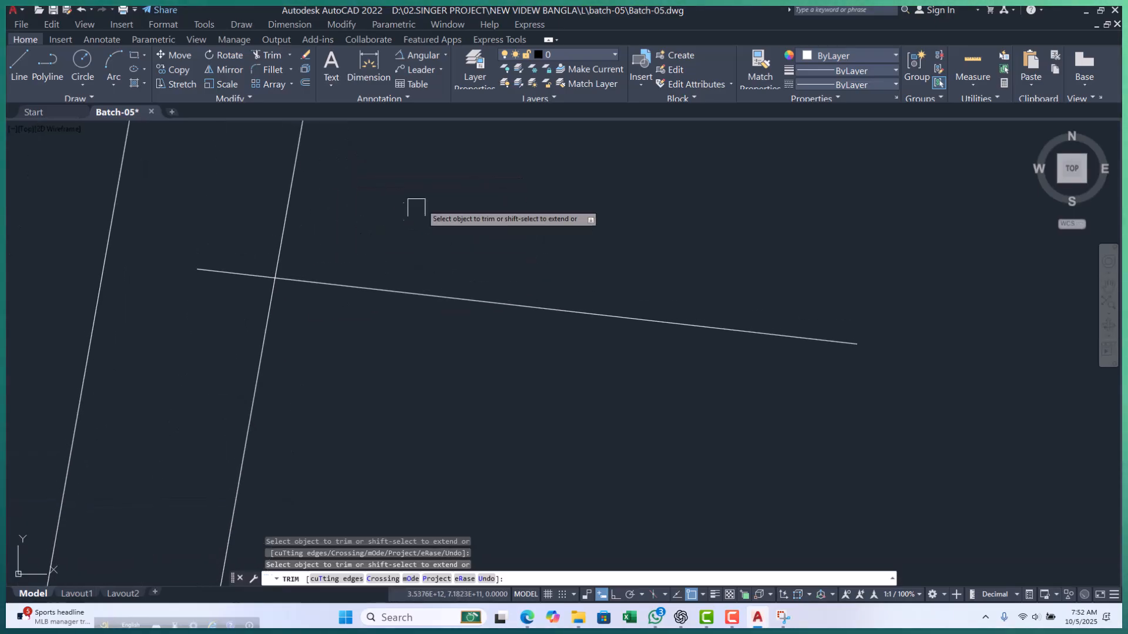
pyautogui.click(418, 205)
pyautogui.click(227, 227)
pyautogui.scroll(-2, 411, 189)
pyautogui.press('Escape')
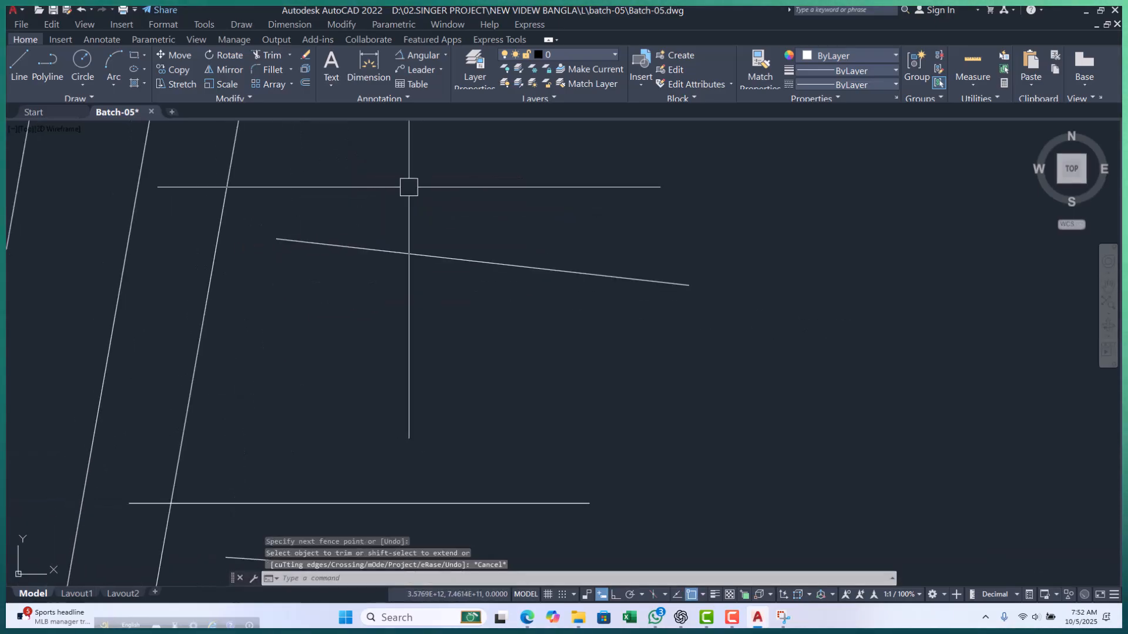
pyautogui.hotkey('ctrl', 'z')
# - Try to trim the angled construction line above the longer sloping line, with the sloping and short horizontal lines preselected
pyautogui.click(460, 196)
pyautogui.click(387, 397)
pyautogui.moveTo(472, 284); pyautogui.dragTo(470, 363, button='middle')
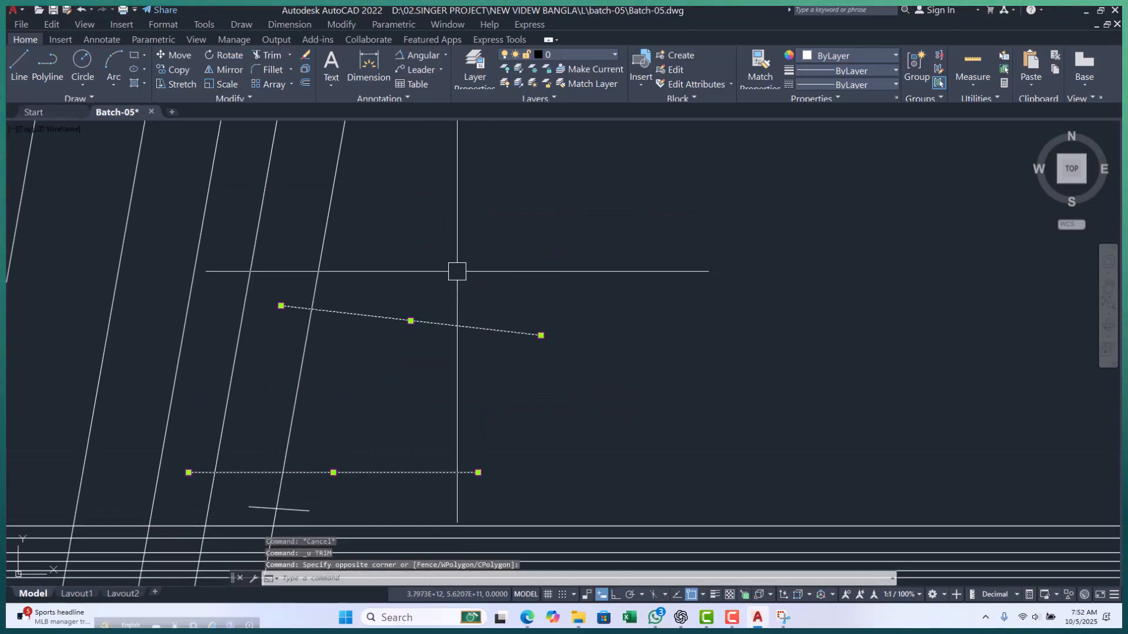
pyautogui.write('tr')
pyautogui.press('Return')
pyautogui.click(417, 224)
pyautogui.click(311, 252)
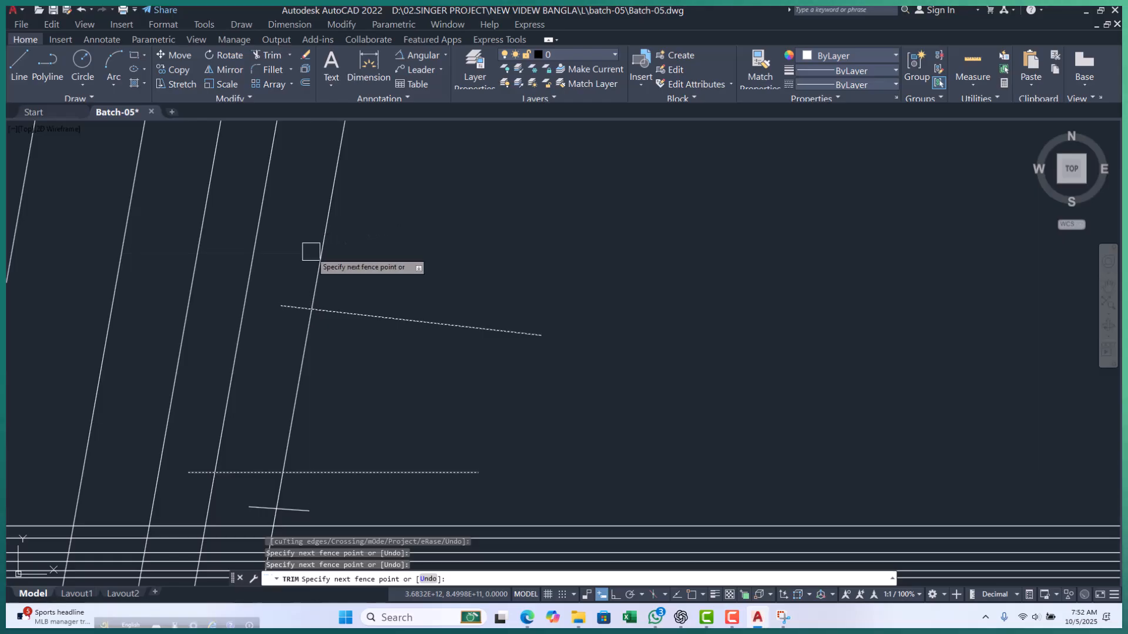
pyautogui.scroll(-4, 328, 223)
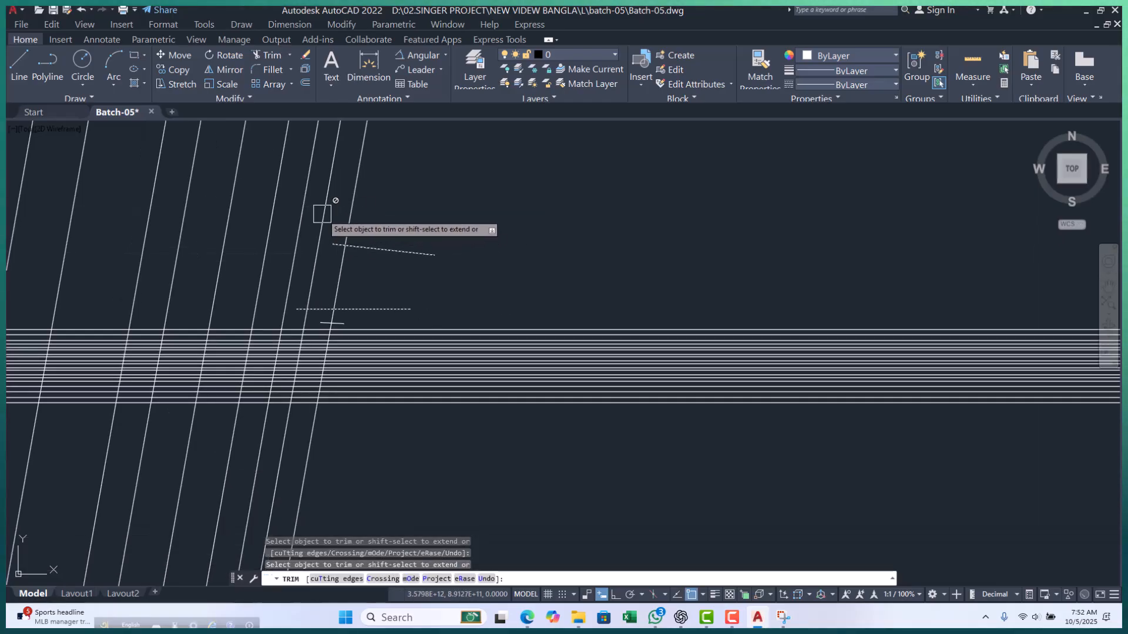
pyautogui.scroll(-5, 321, 214)
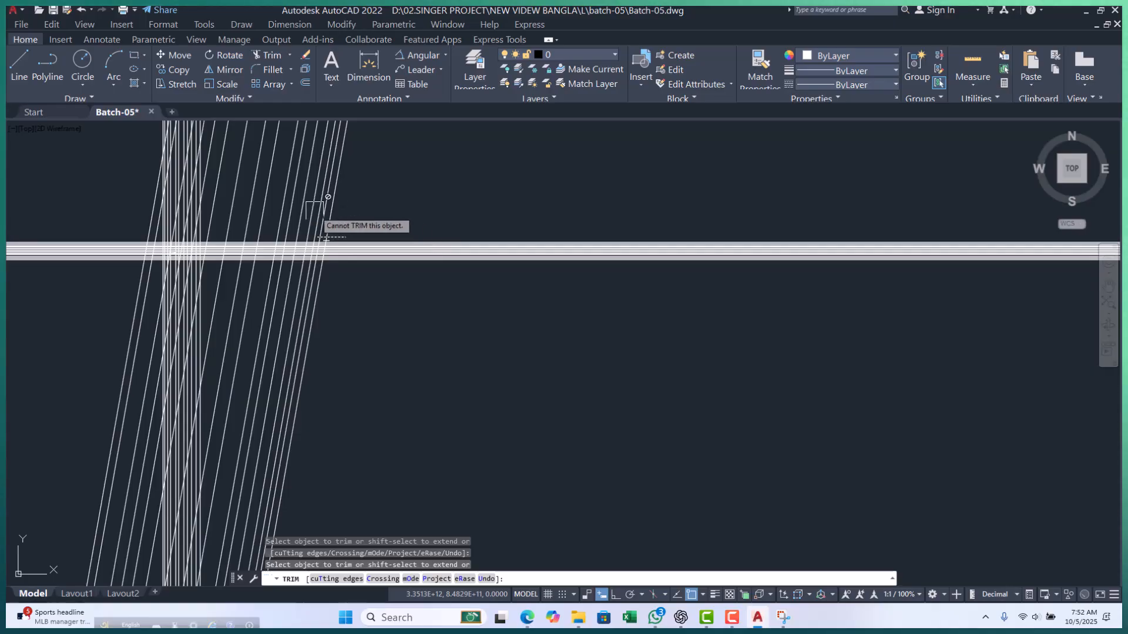
pyautogui.press('Escape')
pyautogui.scroll(5, 321, 229)
pyautogui.press('Escape')
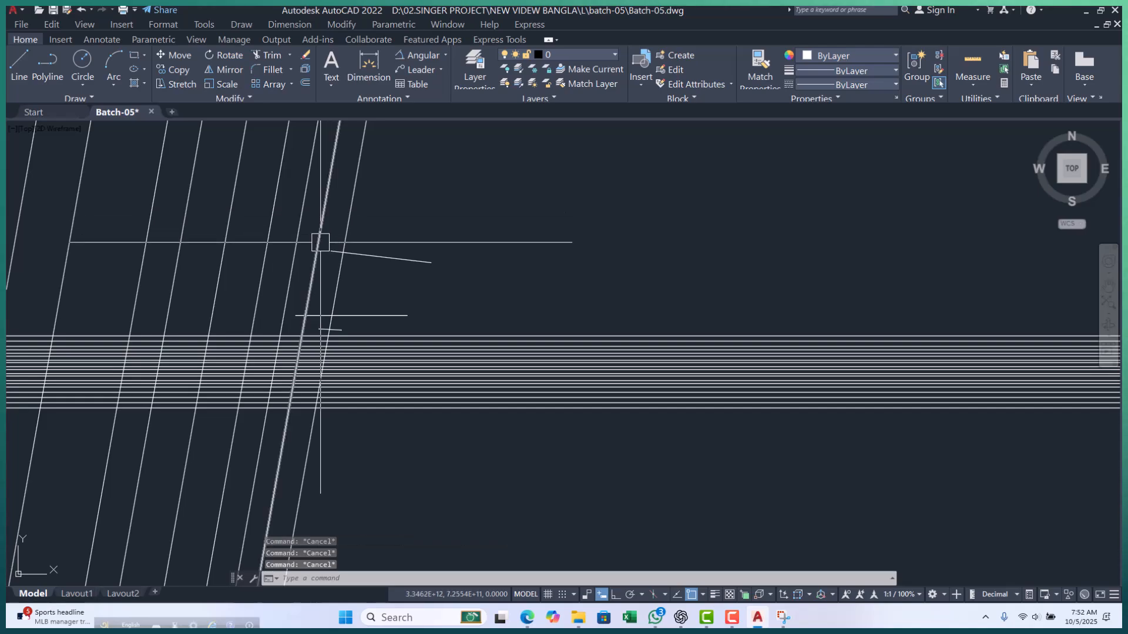
# - Erase the longer sloping line and the short horizontal line crossing the rightmost angled construction line
pyautogui.scroll(-5, 359, 277)
pyautogui.scroll(5, 376, 276)
pyautogui.click(377, 262)
pyautogui.press('Escape')
pyautogui.click(376, 233)
pyautogui.click(321, 329)
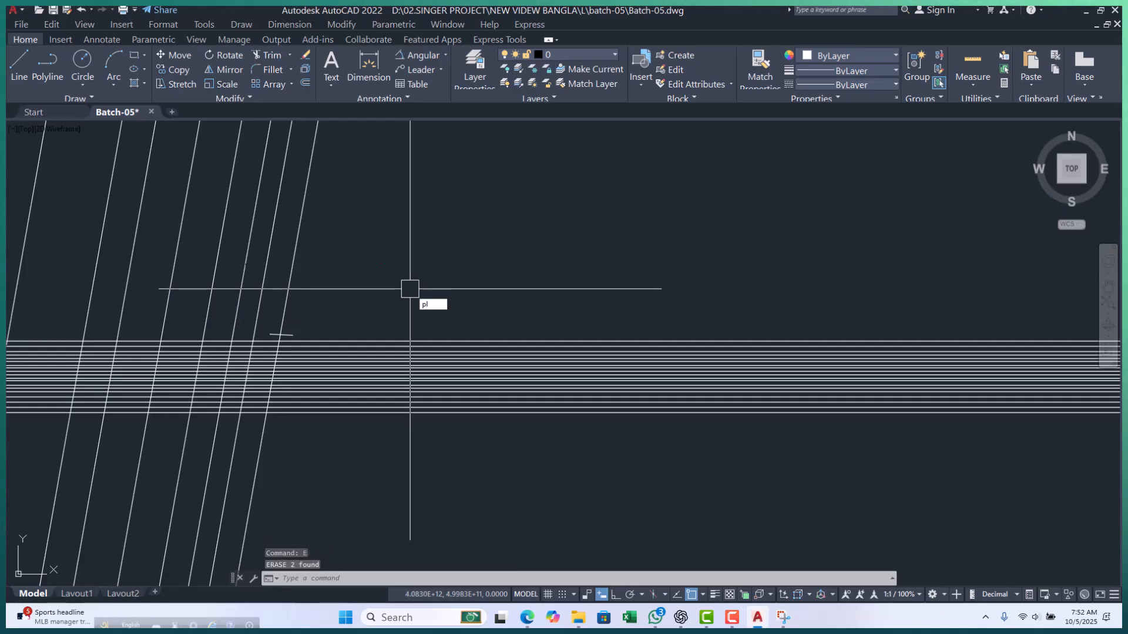
# - Draw a slightly sloping line across the rightmost angled construction lines, above the remaining short sloping line
pyautogui.write('l')
pyautogui.press('Return')
pyautogui.scroll(3, 289, 283)
pyautogui.click(224, 275)
pyautogui.click(596, 300)
pyautogui.press('Escape')
pyautogui.press('Escape')
pyautogui.press('Escape')
pyautogui.press('Escape')
# - Trim away the part of the rightmost angled construction line that lies below the new sloping line
pyautogui.write('tr')
pyautogui.press('Return')
pyautogui.click(366, 330)
pyautogui.scroll(-1, 367, 330)
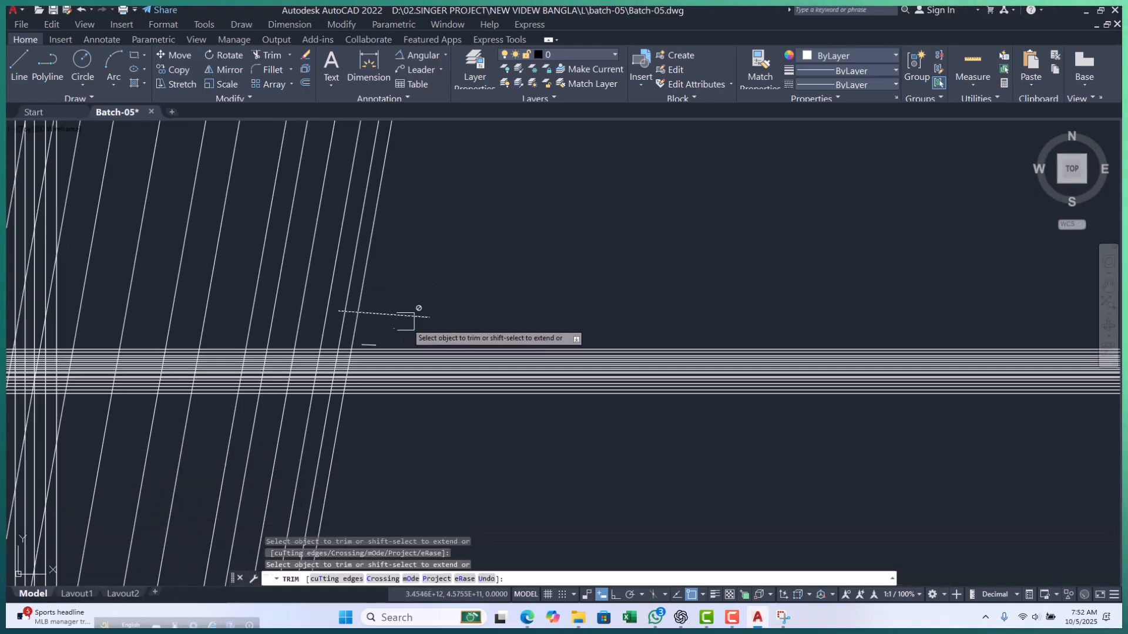
pyautogui.scroll(-1, 358, 323)
pyautogui.press('Escape')
pyautogui.press('Escape')
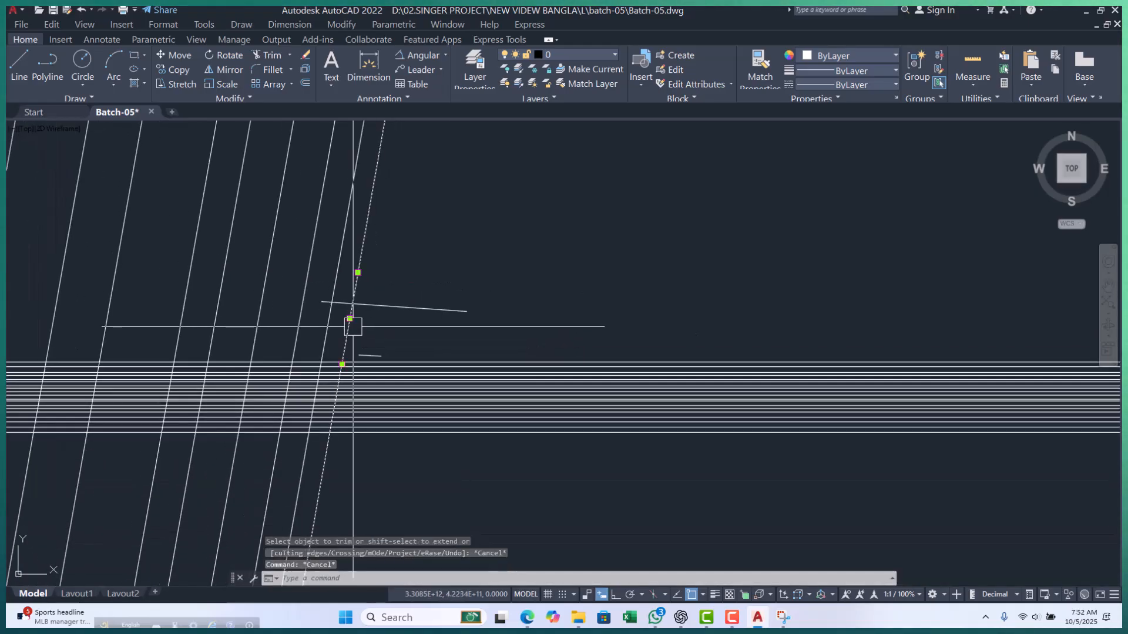
pyautogui.press('Return')
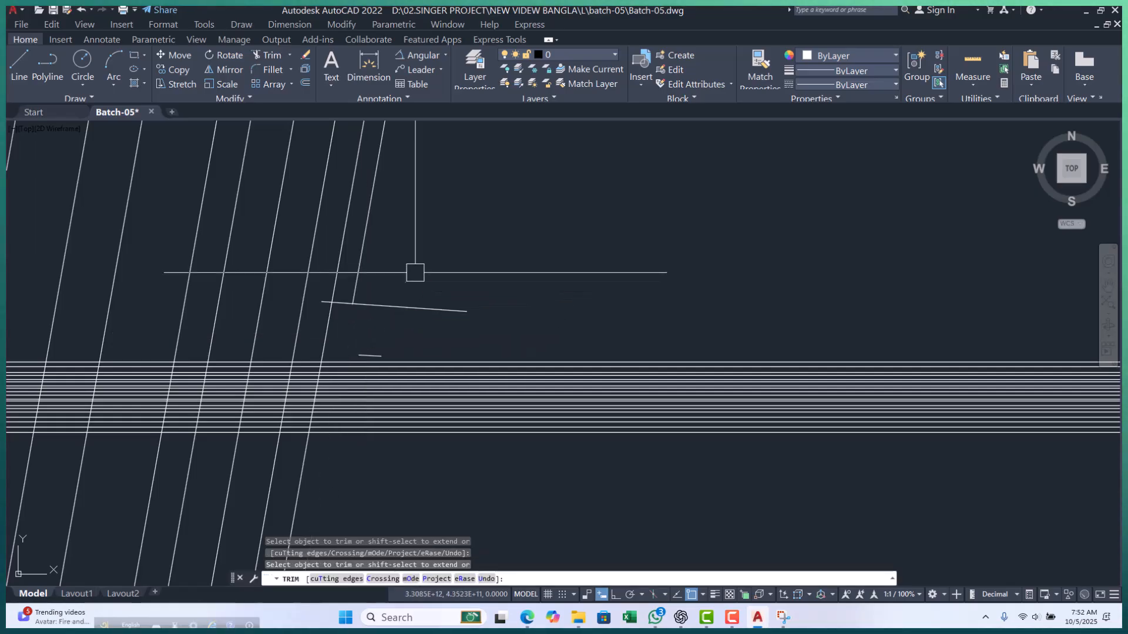
pyautogui.press('Escape')
pyautogui.press('Escape')
pyautogui.click(400, 308)
pyautogui.write('m')
pyautogui.press('Return')
pyautogui.click(517, 318)
pyautogui.press('Escape')
pyautogui.press('Escape')
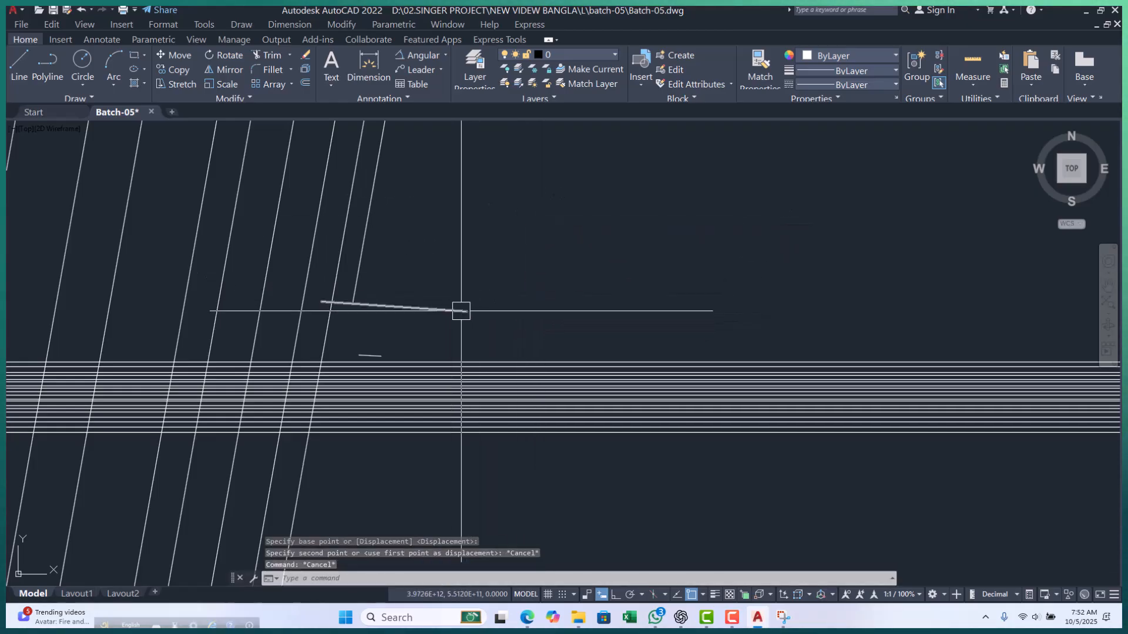
# - Move the new sloping line upward so it crosses the trimmed angled line higher up
pyautogui.click(458, 311)
pyautogui.press('Return')
pyautogui.click(538, 312)
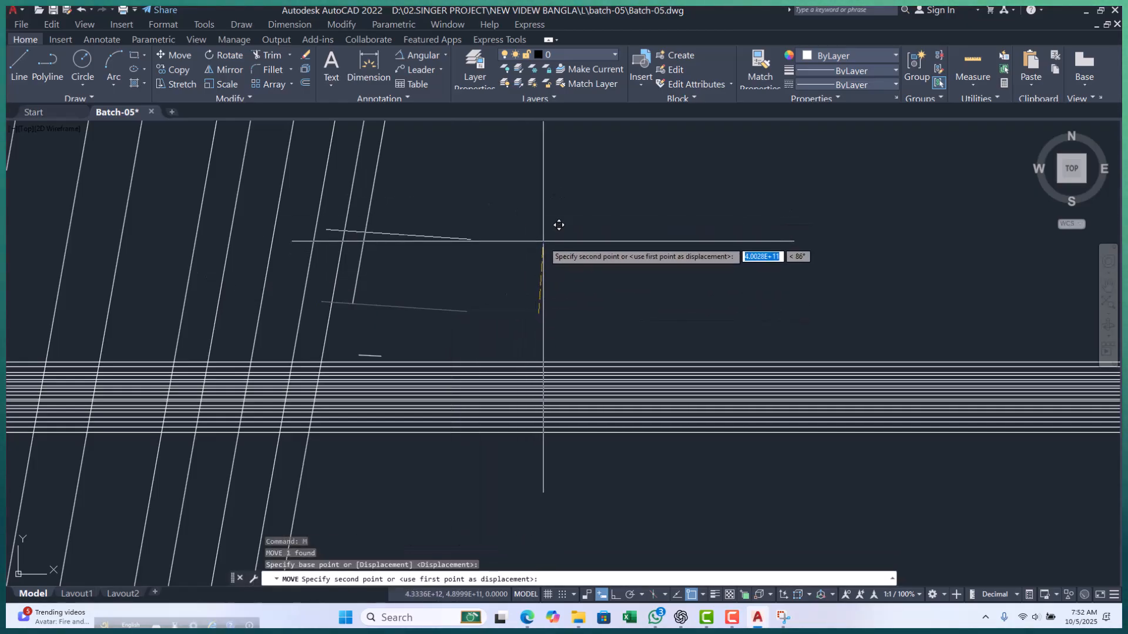
pyautogui.click(544, 241)
pyautogui.press('Escape')
pyautogui.press('Escape')
pyautogui.press('Escape')
# - Trim the rightmost angled line above the moved sloping line, leaving only a short segment below it
pyautogui.scroll(3, 405, 230)
pyautogui.write('tr')
pyautogui.press('Return')
pyautogui.scroll(-3, 456, 221)
pyautogui.press('Escape')
pyautogui.press('Escape')
pyautogui.press('Escape')
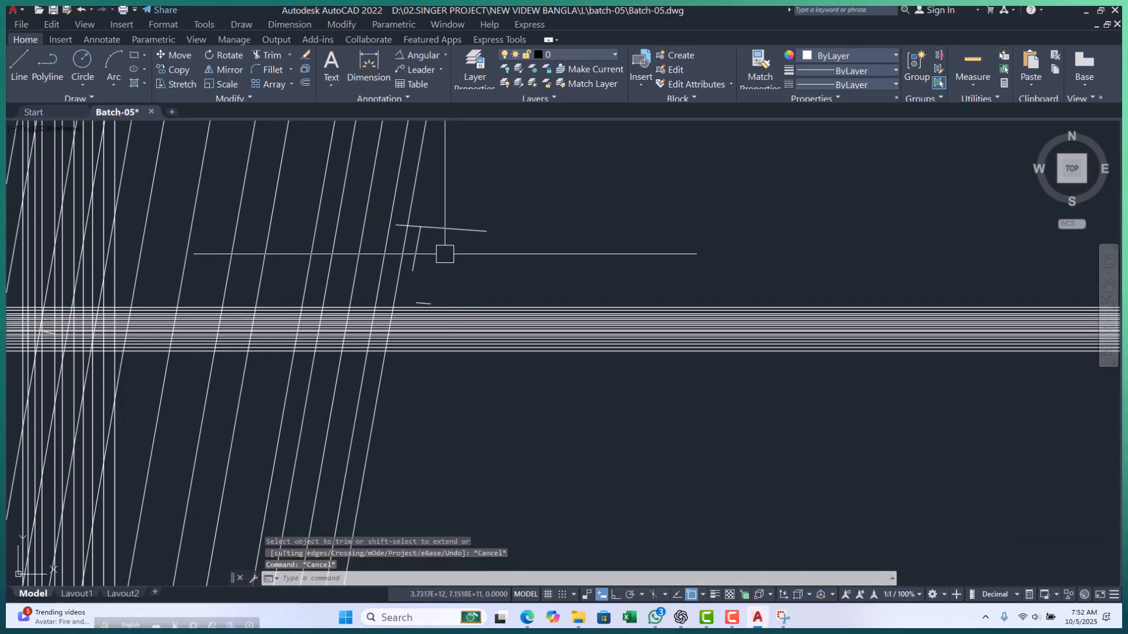
# - Draw a horizontal line to the right from the lower end of the short angled segment, with Ortho on
pyautogui.scroll(2, 438, 275)
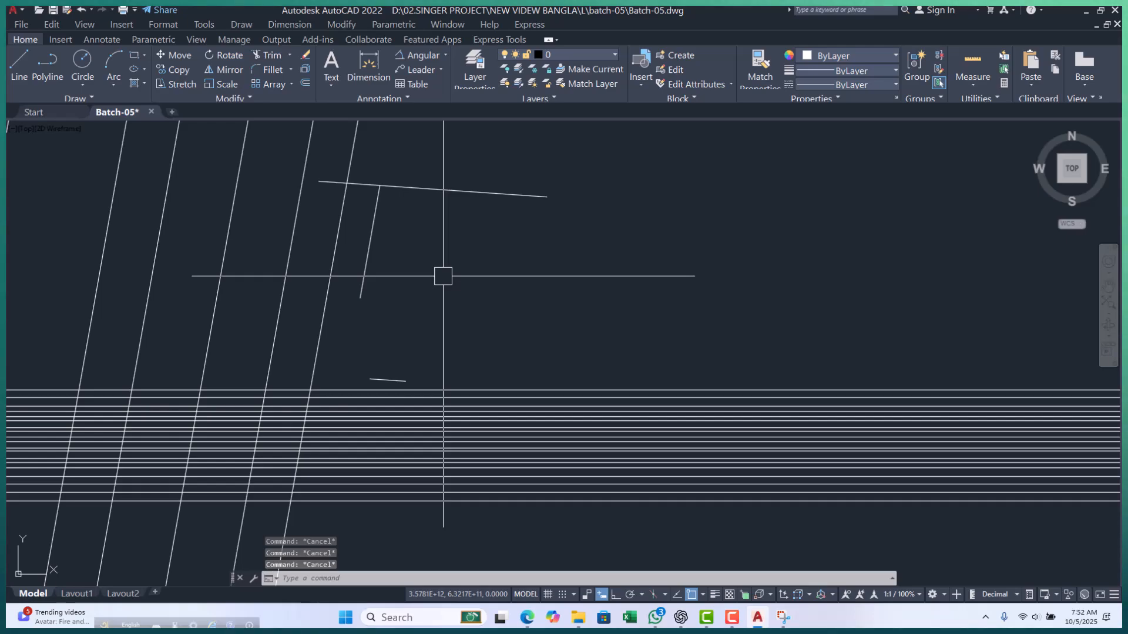
pyautogui.write('l')
pyautogui.press('Return')
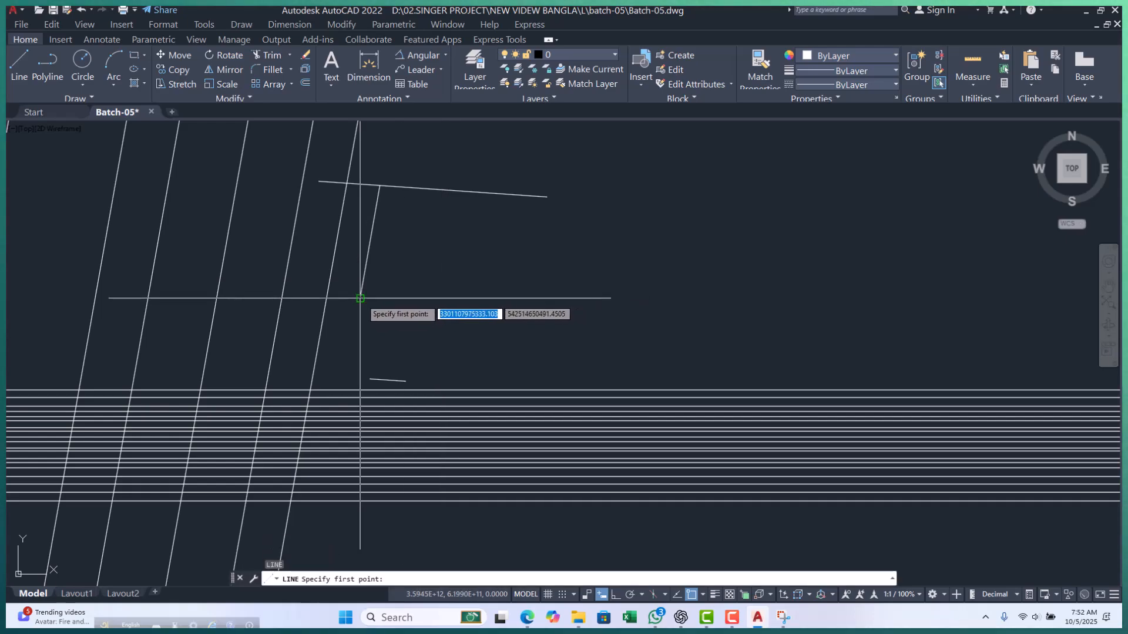
pyautogui.click(318, 319)
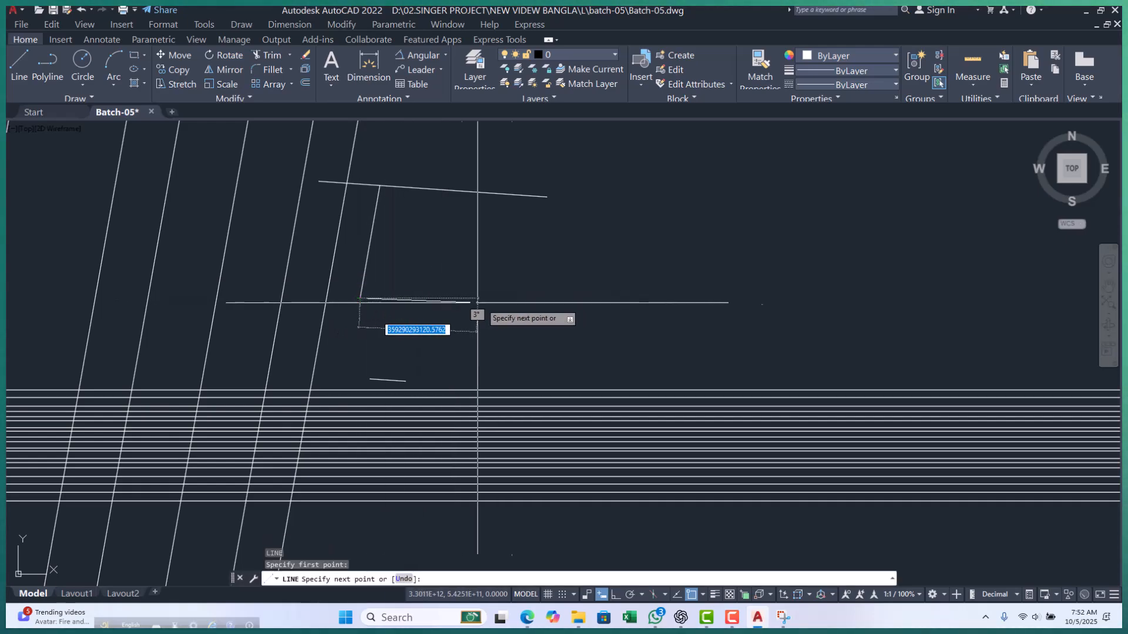
pyautogui.press('F8')
pyautogui.click(628, 299)
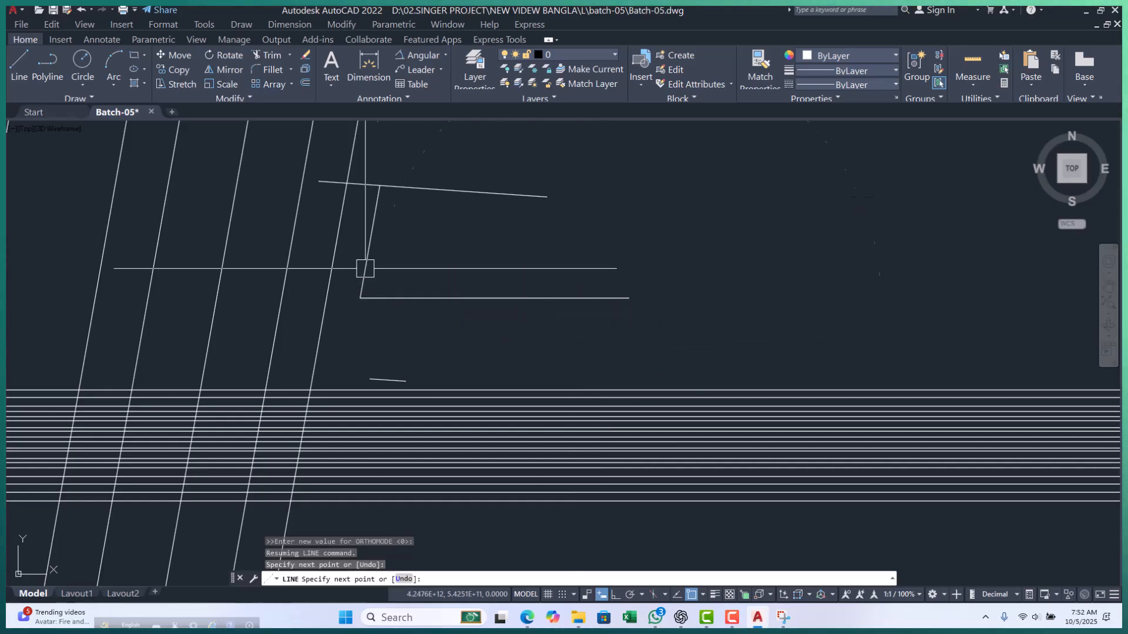
pyautogui.press('Escape')
pyautogui.press('Escape')
pyautogui.press('Escape')
# - Add an angular dimension between the short angled segment and the horizontal line, placing its arc close to their shared corner
pyautogui.moveTo(467, 262); pyautogui.dragTo(385, 290, button='middle')
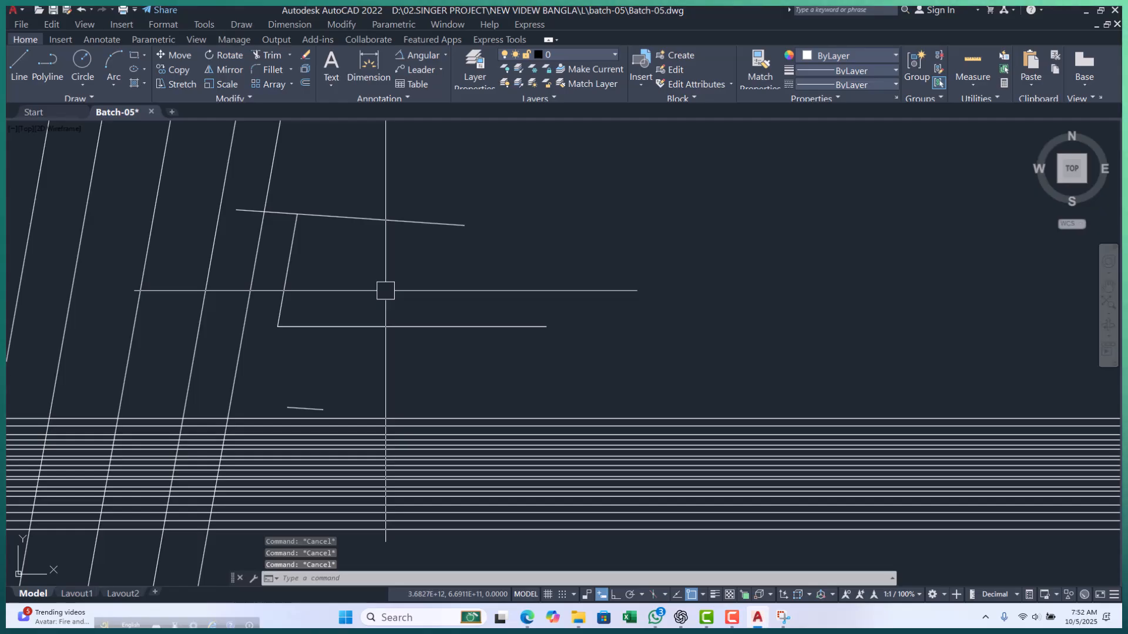
pyautogui.write('d')
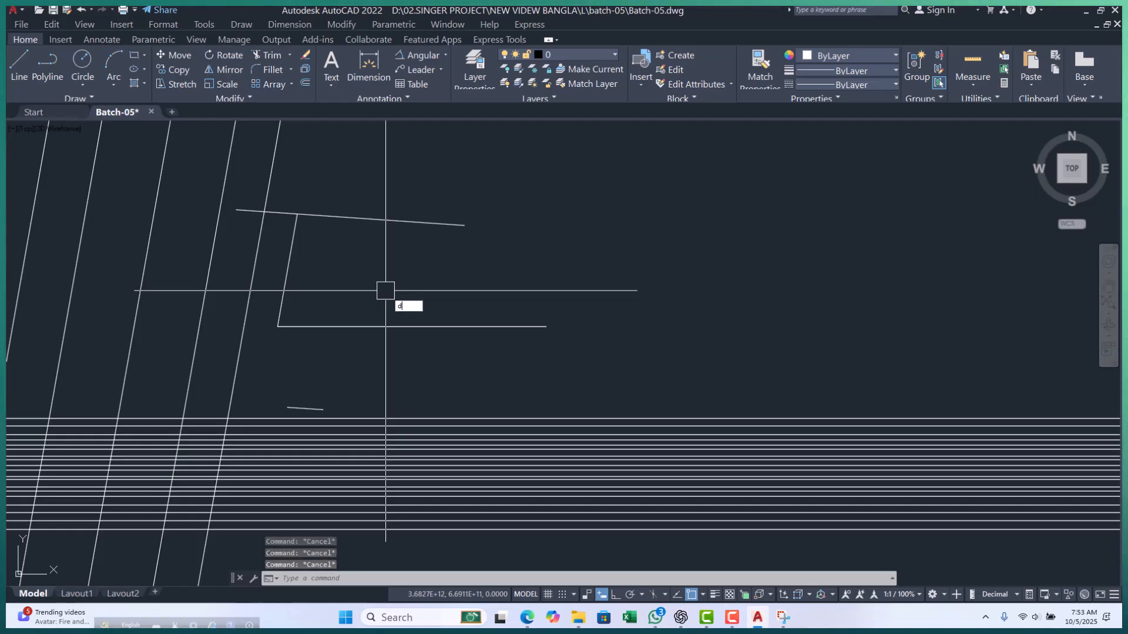
pyautogui.write('an')
pyautogui.press('Return')
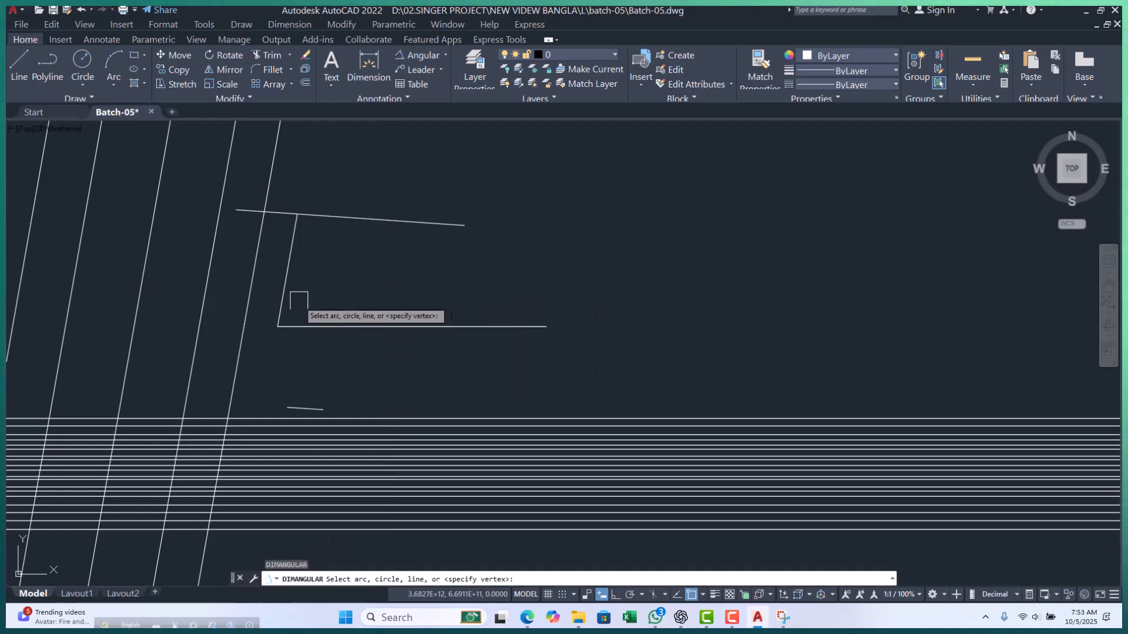
pyautogui.click(287, 290)
pyautogui.click(298, 326)
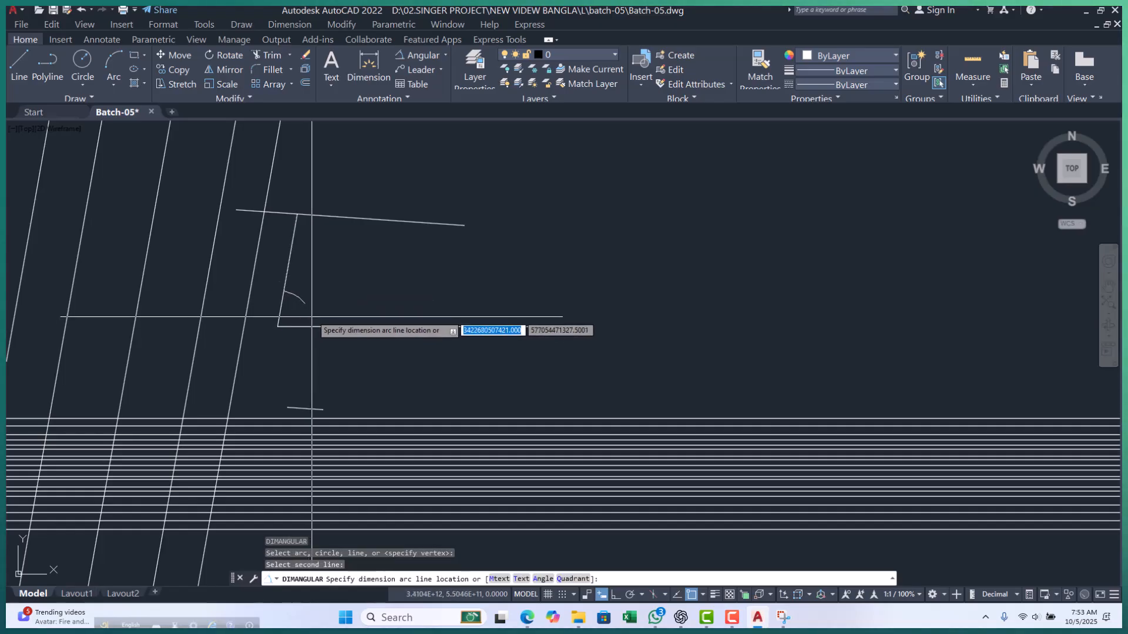
pyautogui.scroll(4, 308, 309)
pyautogui.scroll(-5, 305, 311)
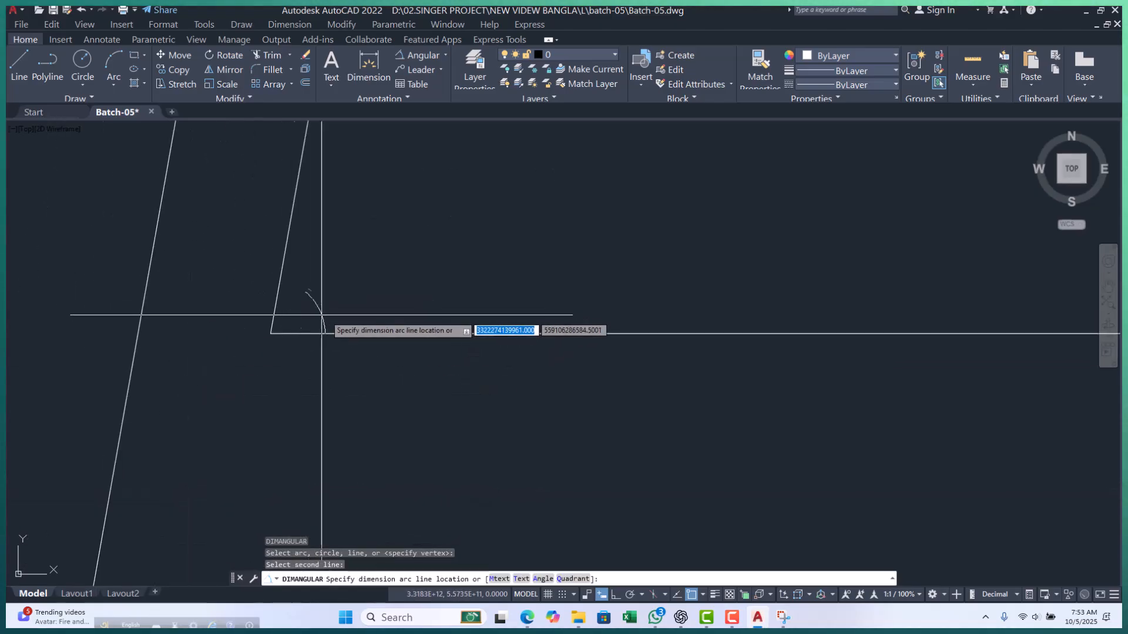
pyautogui.scroll(-6, 391, 302)
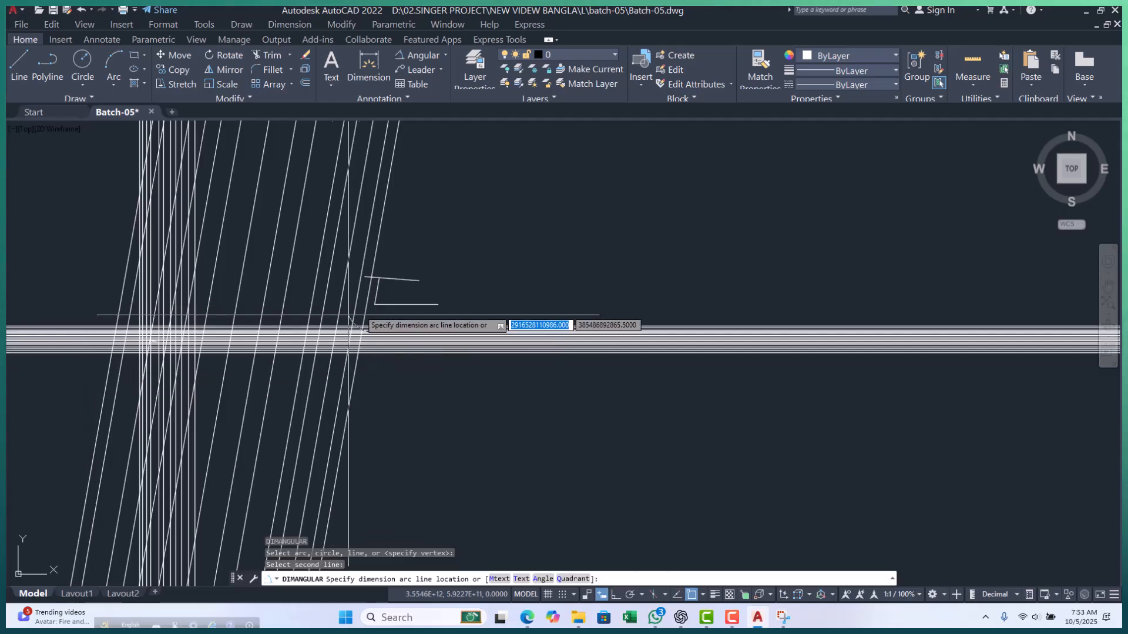
pyautogui.scroll(4, 380, 295)
pyautogui.scroll(8, 379, 298)
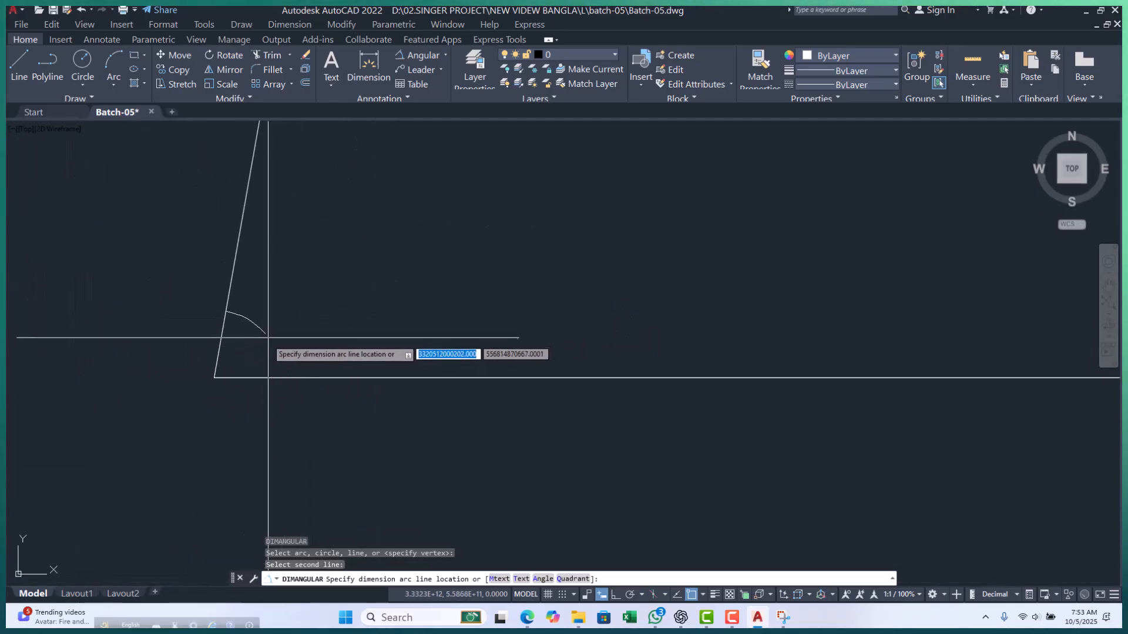
pyautogui.scroll(6, 234, 364)
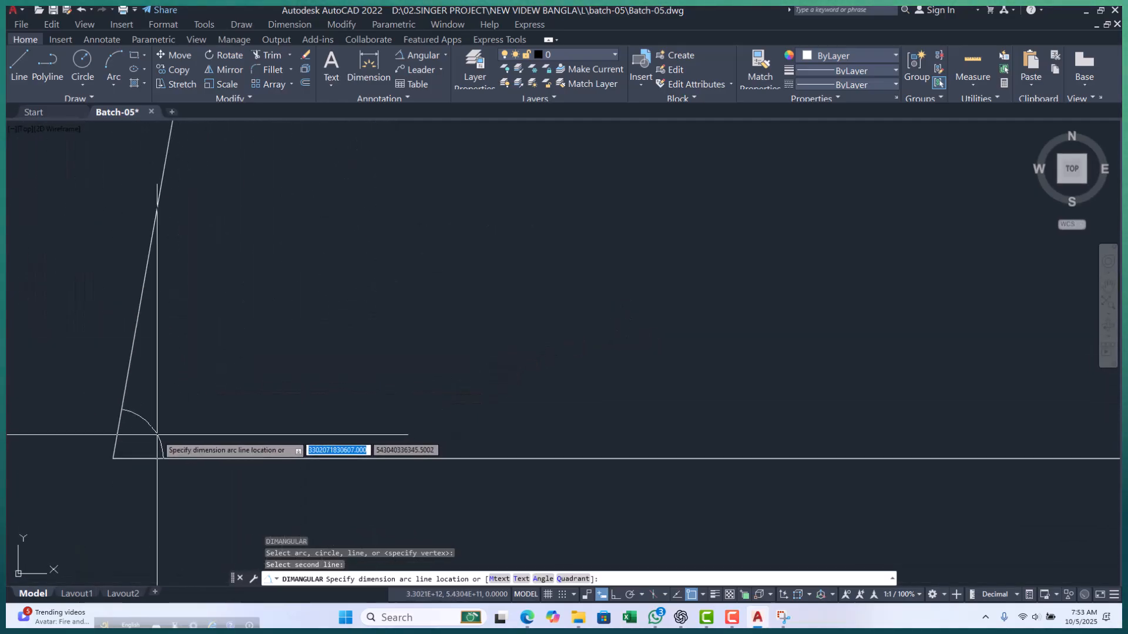
pyautogui.click(116, 453)
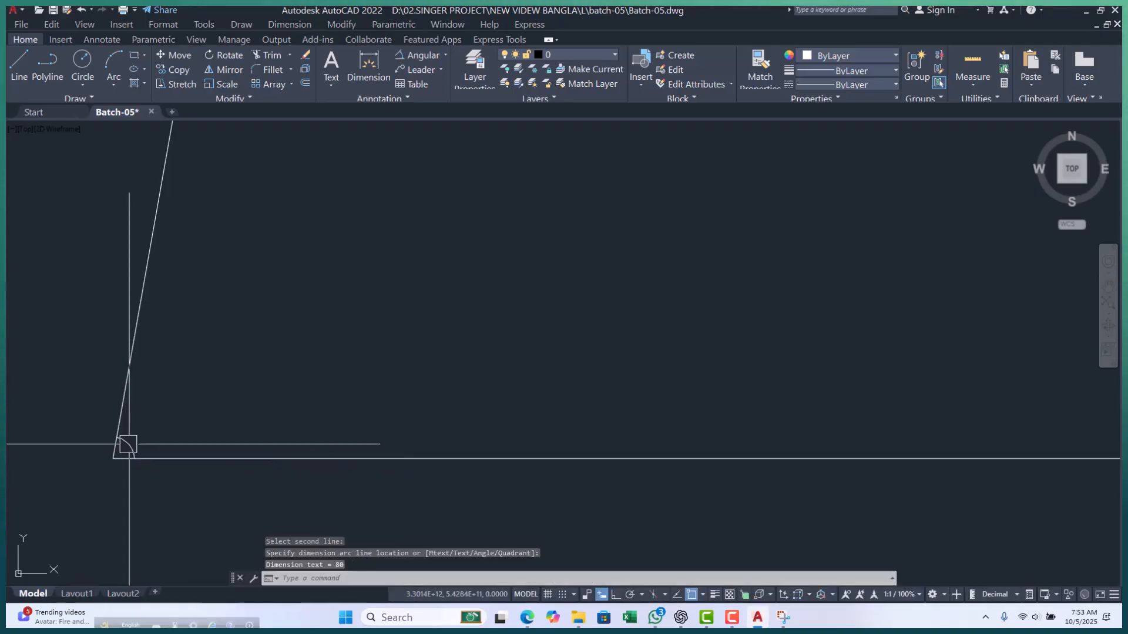
# - Select the angular dimension and examine its arc up close for the dimension text
pyautogui.scroll(10, 117, 455)
pyautogui.scroll(9, 120, 452)
pyautogui.click(262, 354)
pyautogui.scroll(-3, 316, 287)
pyautogui.scroll(5, 321, 294)
pyautogui.scroll(-8, 325, 230)
pyautogui.scroll(5, 341, 291)
pyautogui.scroll(3, 364, 282)
pyautogui.scroll(-6, 352, 329)
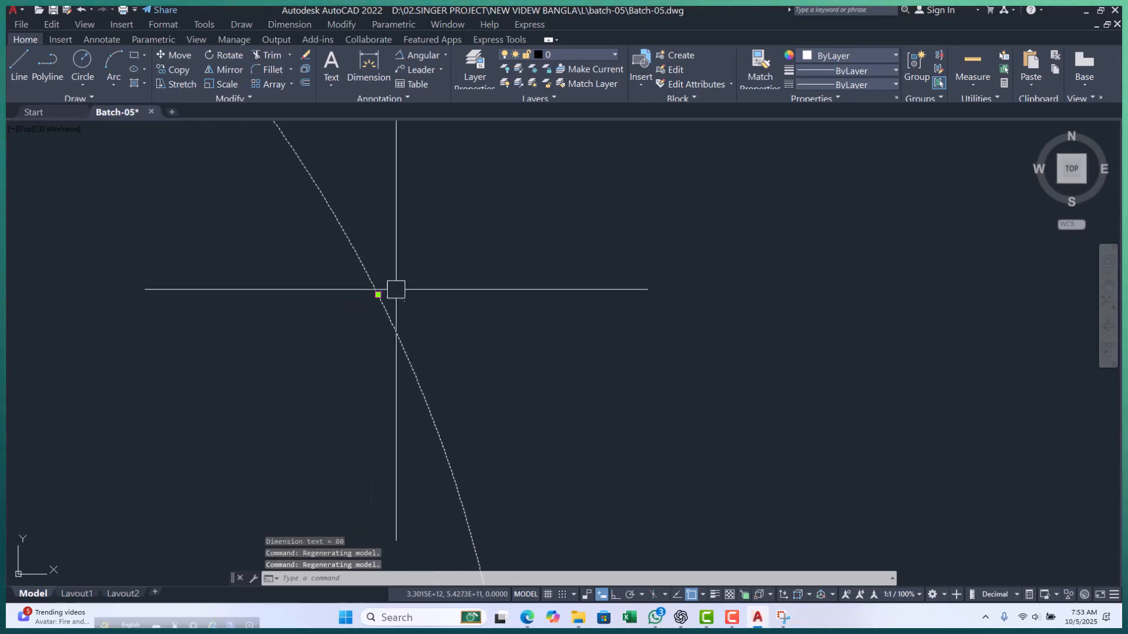
pyautogui.scroll(8, 412, 264)
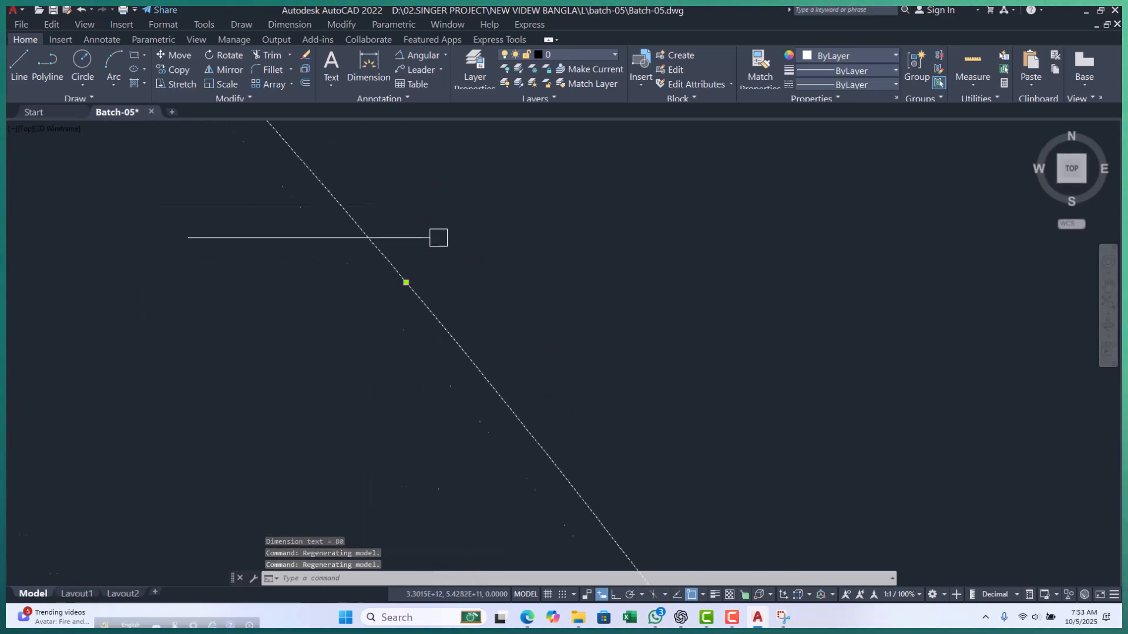
pyautogui.scroll(6, 357, 323)
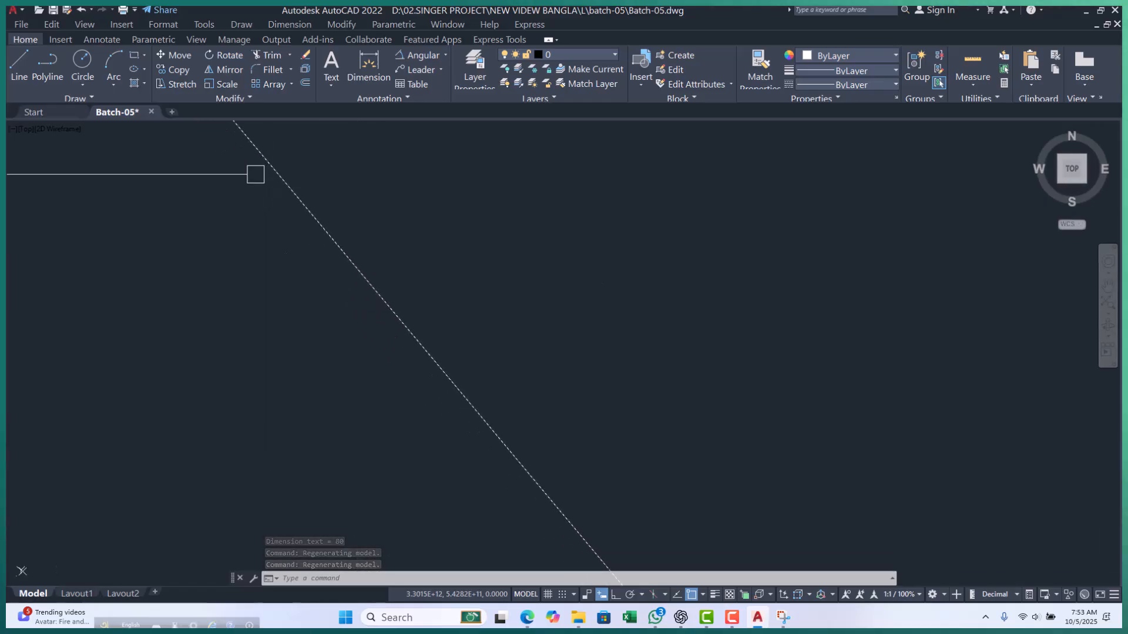
pyautogui.scroll(-3, 311, 272)
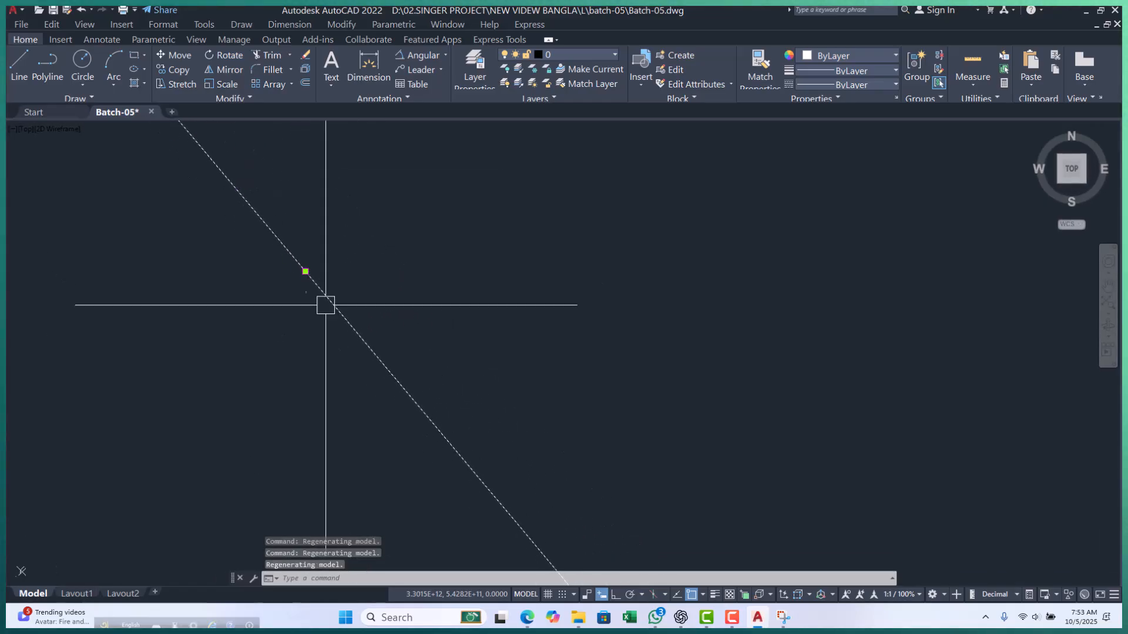
# - Examine the selected angular dimension at the corner between the slanted and horizontal lines, then deselect it
pyautogui.scroll(-5, 382, 314)
pyautogui.scroll(5, 439, 378)
pyautogui.moveTo(396, 382)
pyautogui.mouseDown(button='middle')
pyautogui.moveTo(312, 305)
pyautogui.moveTo(271, 227)
pyautogui.mouseUp(button='middle')
pyautogui.scroll(10, 275, 217)
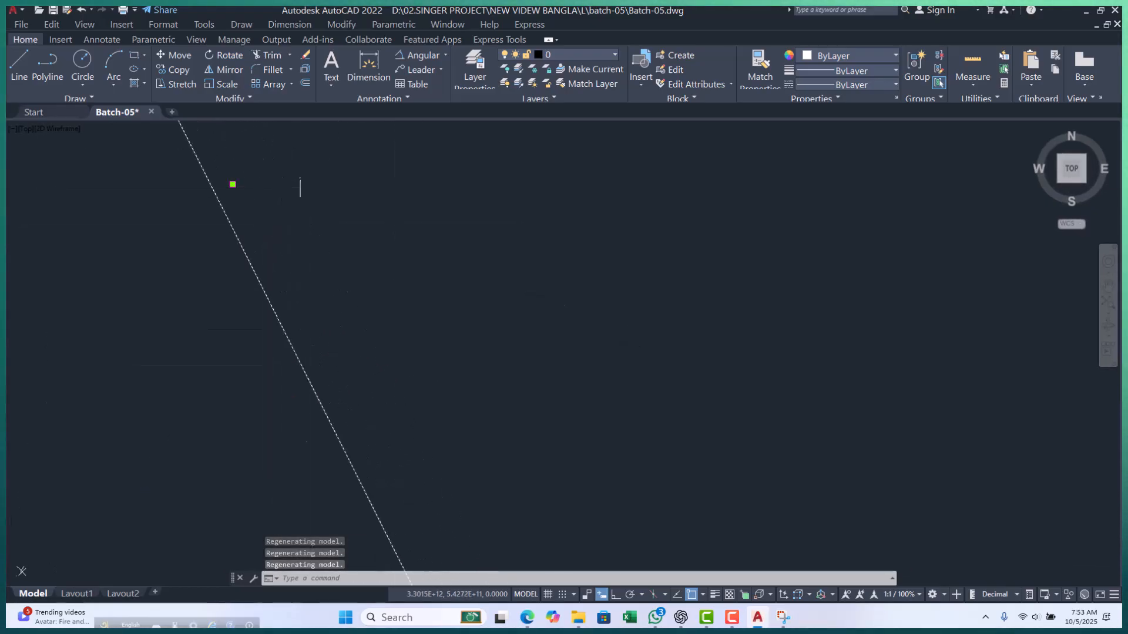
pyautogui.scroll(-4, 362, 318)
pyautogui.scroll(-15, 435, 375)
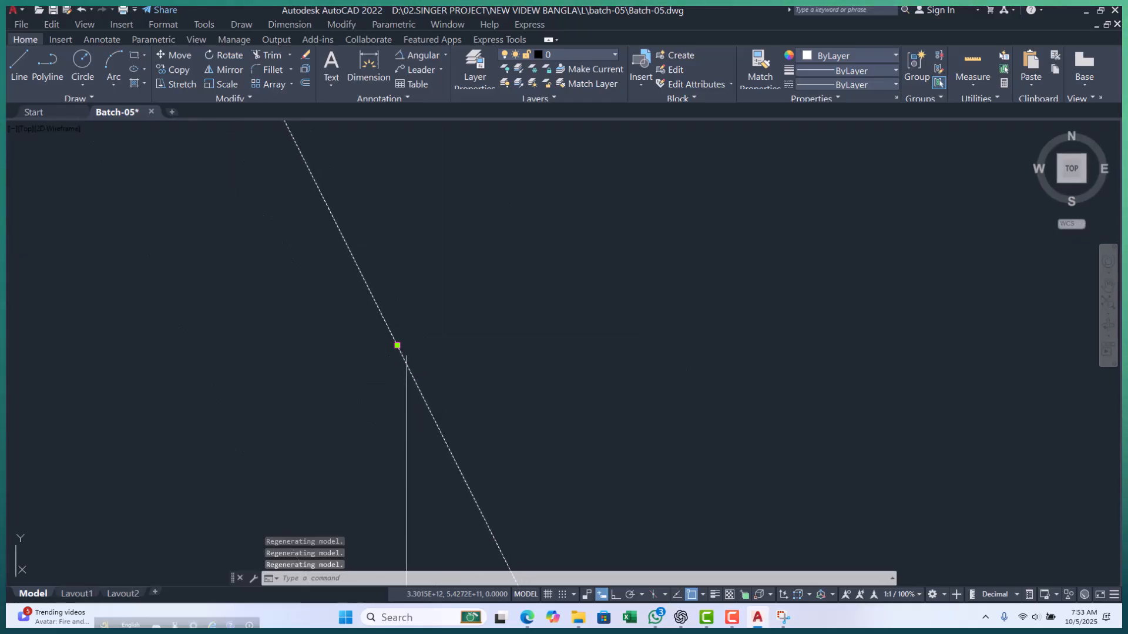
pyautogui.scroll(10, 411, 335)
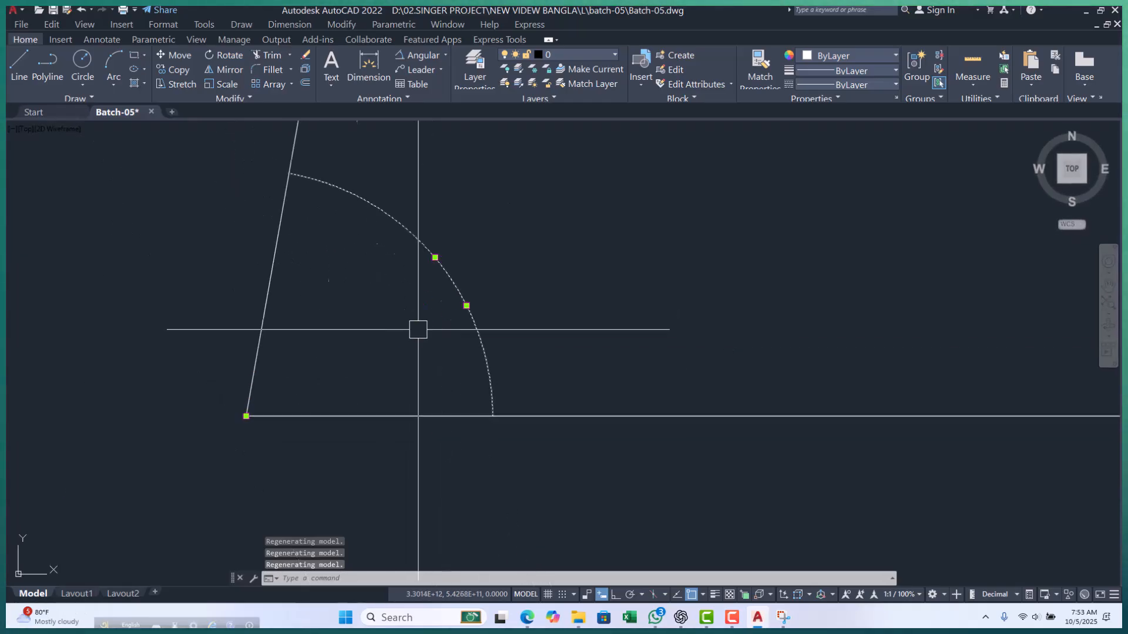
pyautogui.scroll(5, 458, 317)
pyautogui.scroll(-10, 521, 409)
pyautogui.press('Escape')
# - Draw a polyline from the left end of the short sloped line inside the grid to the distant figure's lower-left corner
pyautogui.scroll(-10, 554, 327)
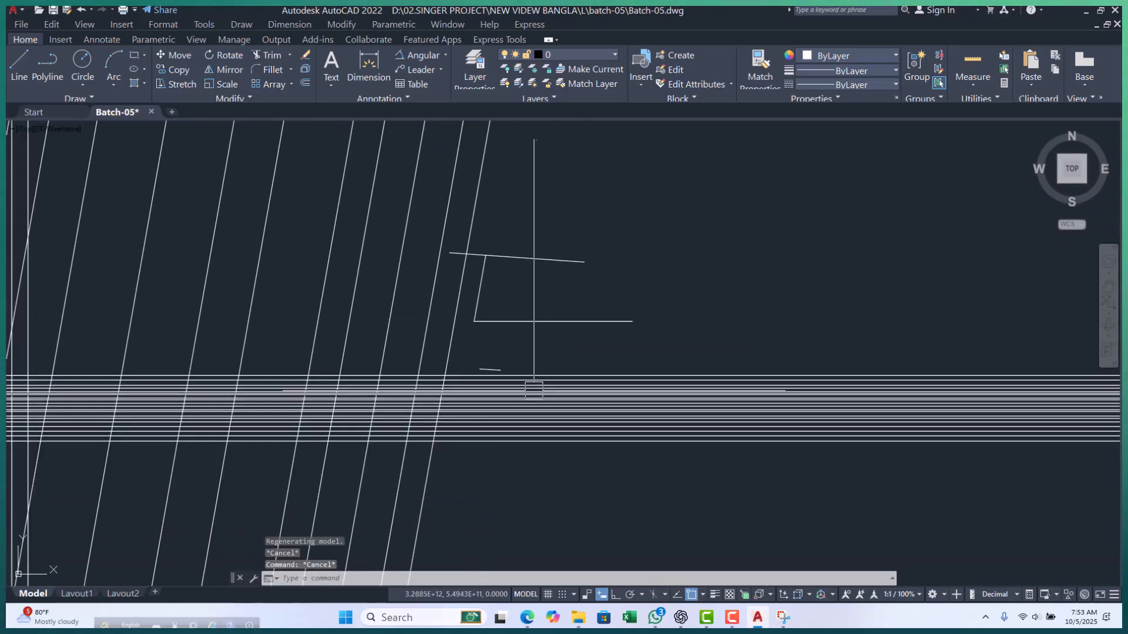
pyautogui.scroll(-4, 541, 346)
pyautogui.scroll(6, 287, 375)
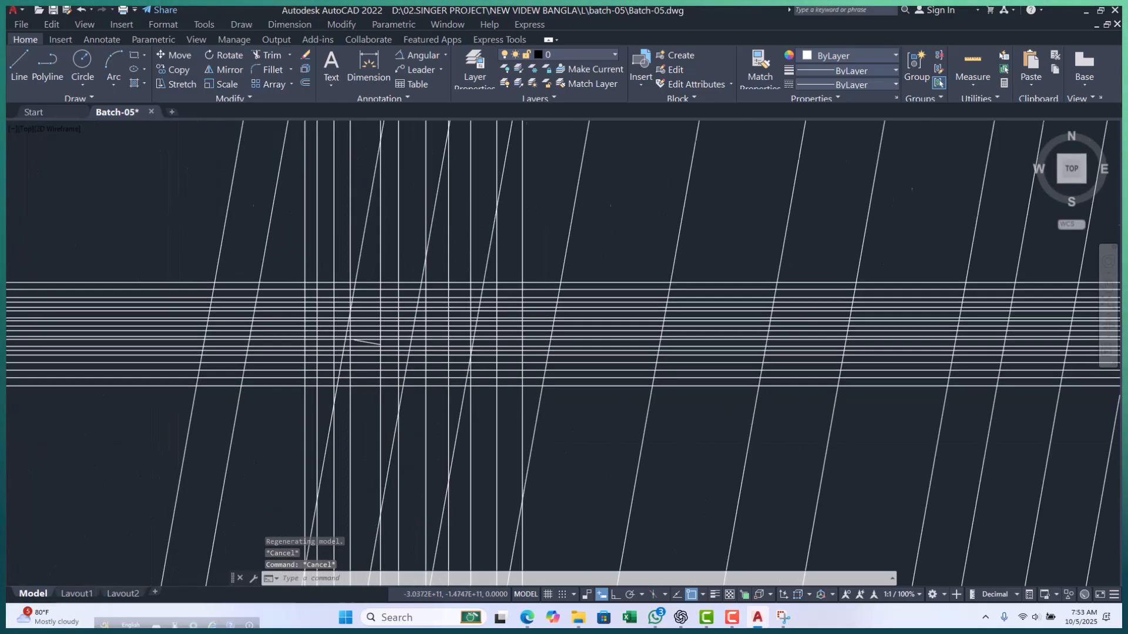
pyautogui.scroll(2, 276, 376)
pyautogui.scroll(-3, 390, 311)
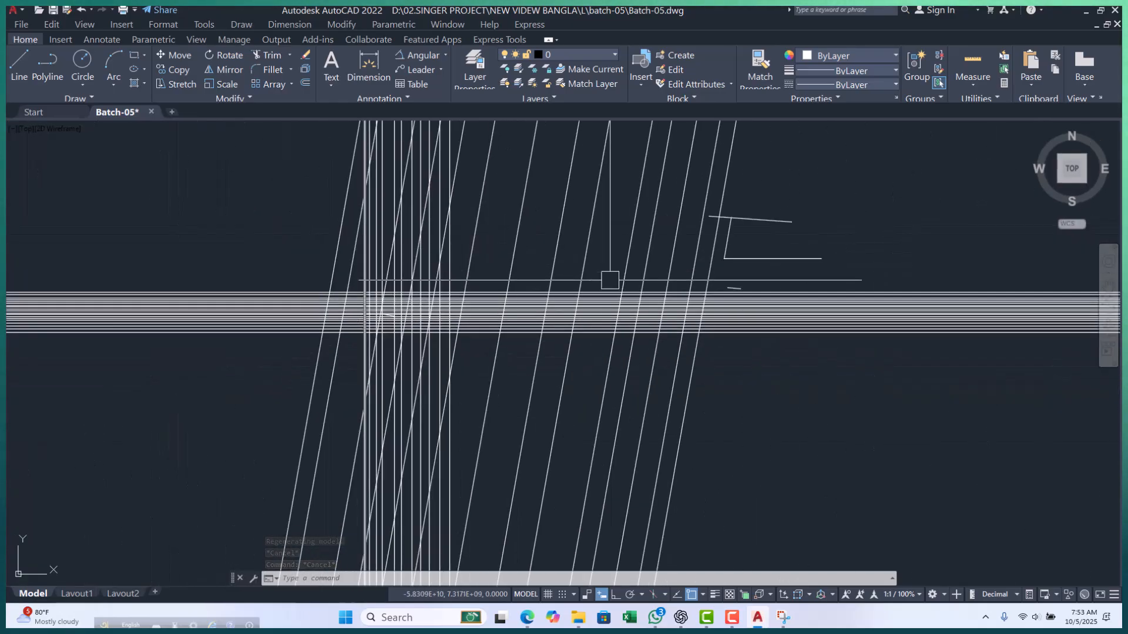
pyautogui.scroll(2, 453, 304)
pyautogui.scroll(3, 302, 320)
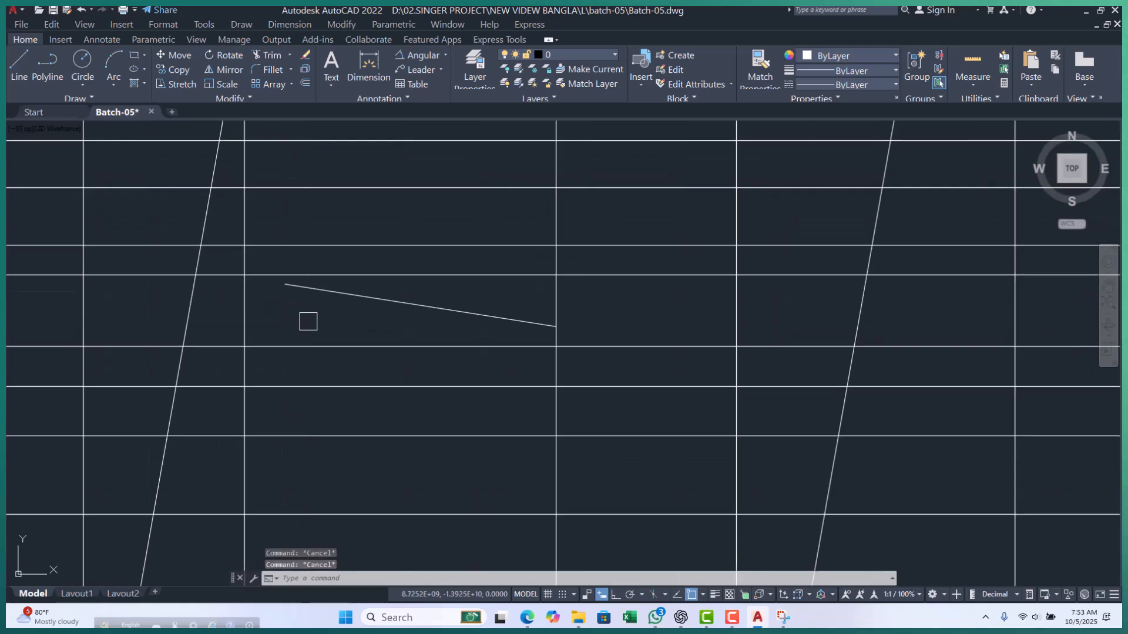
pyautogui.write('pl')
pyautogui.press('Return')
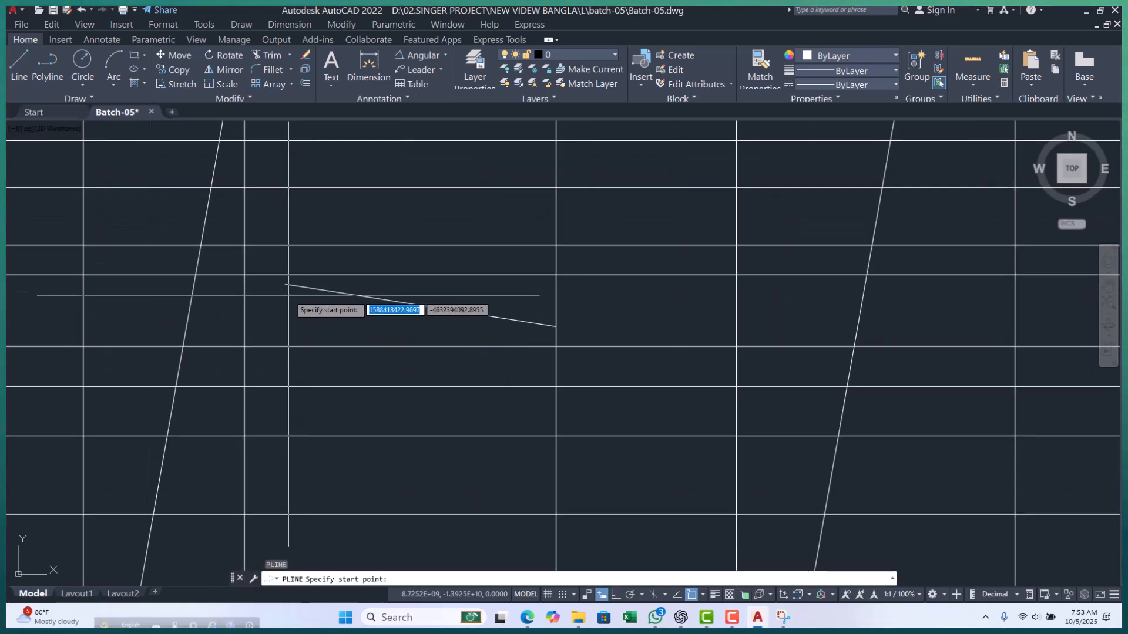
pyautogui.click(285, 285)
pyautogui.scroll(-5, 258, 317)
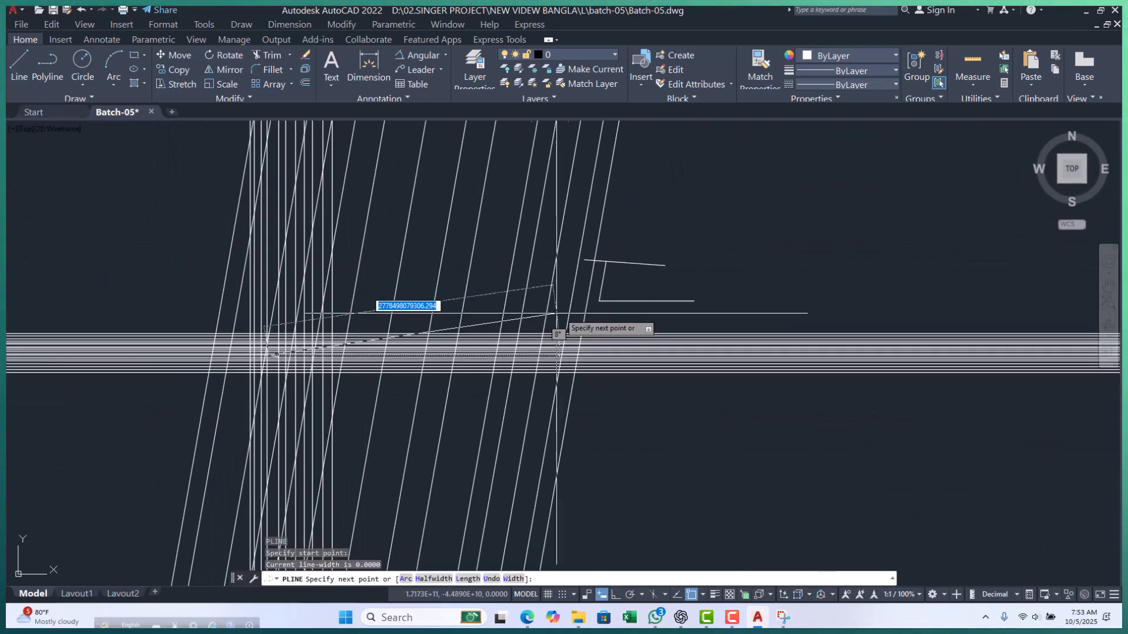
pyautogui.scroll(3, 636, 303)
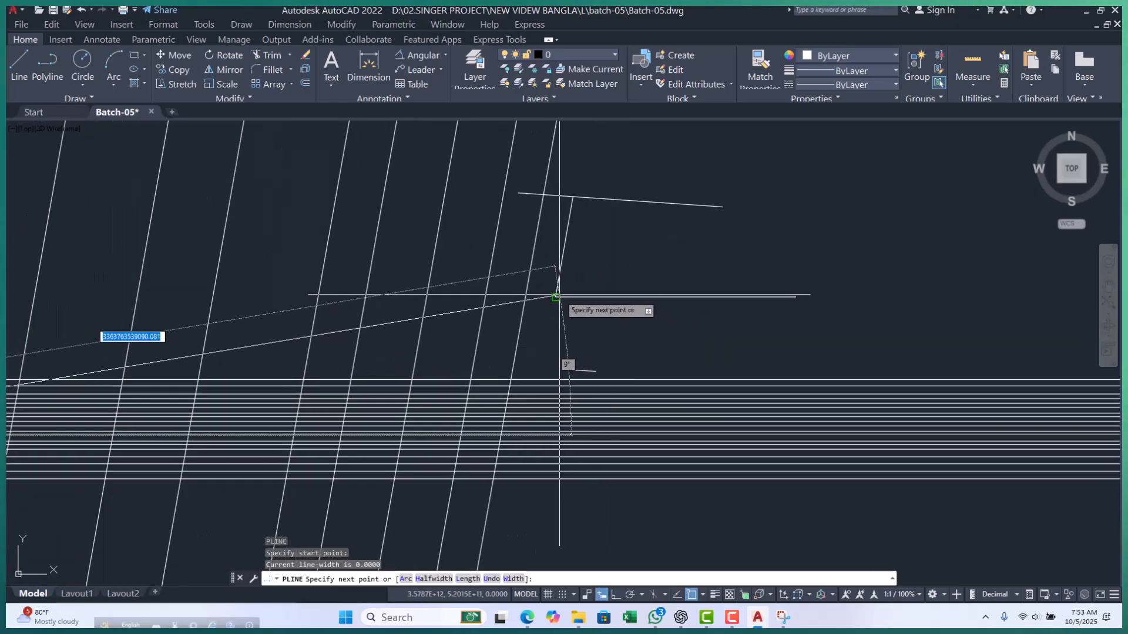
pyautogui.click(555, 297)
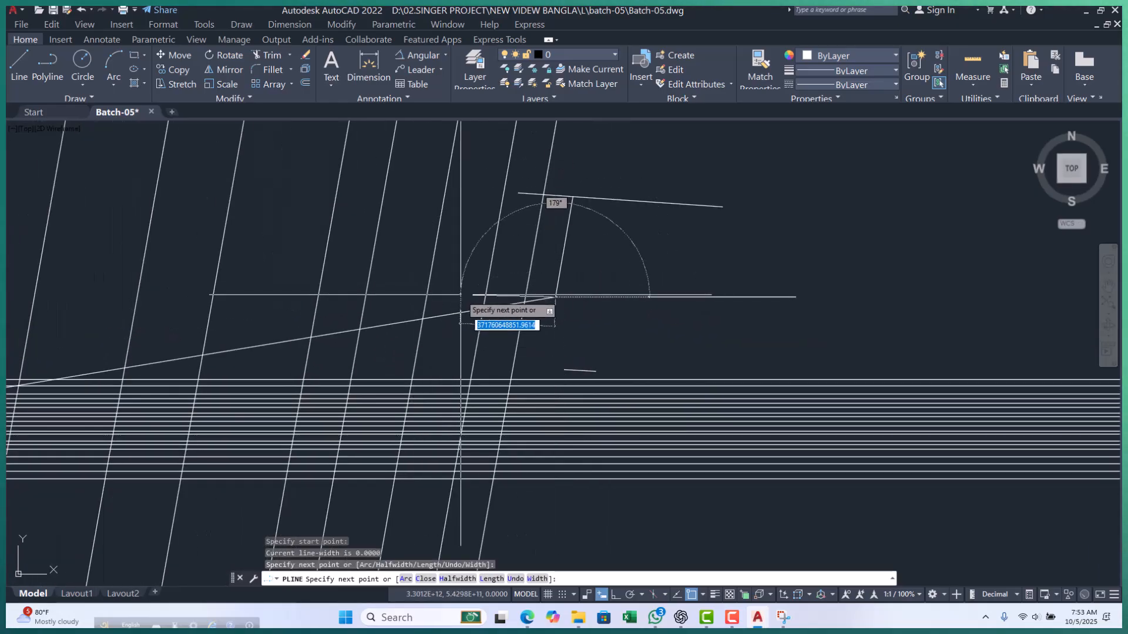
pyautogui.press('Escape')
pyautogui.press('Escape')
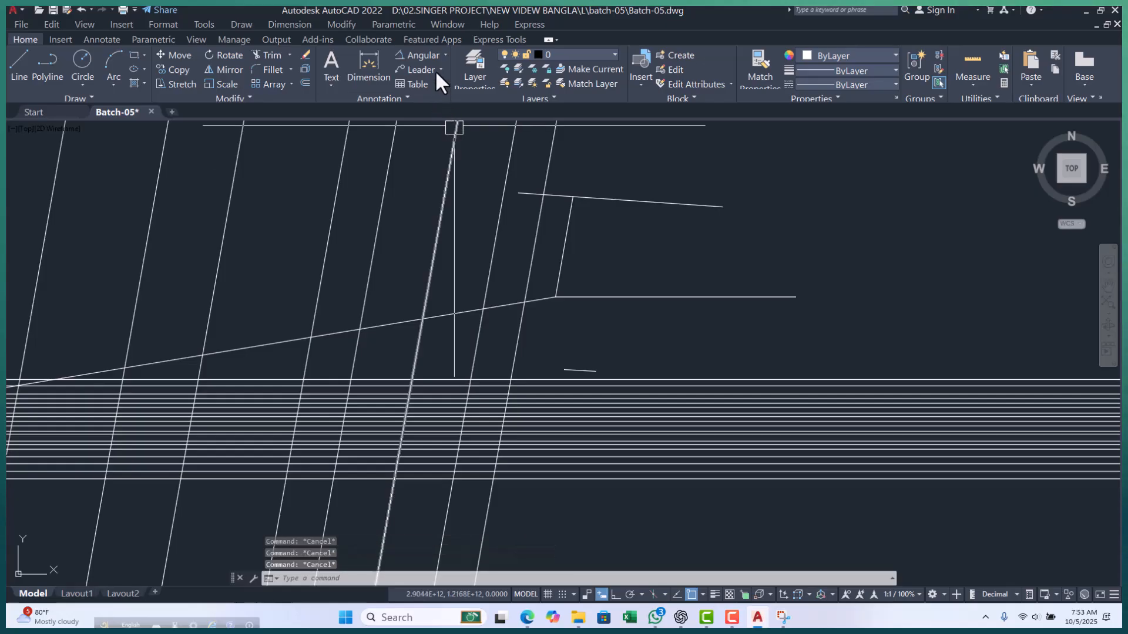
# - Add an aligned dimension along the new long polyline, measured from the figure's corner to the short sloped line's left end
pyautogui.click(445, 55)
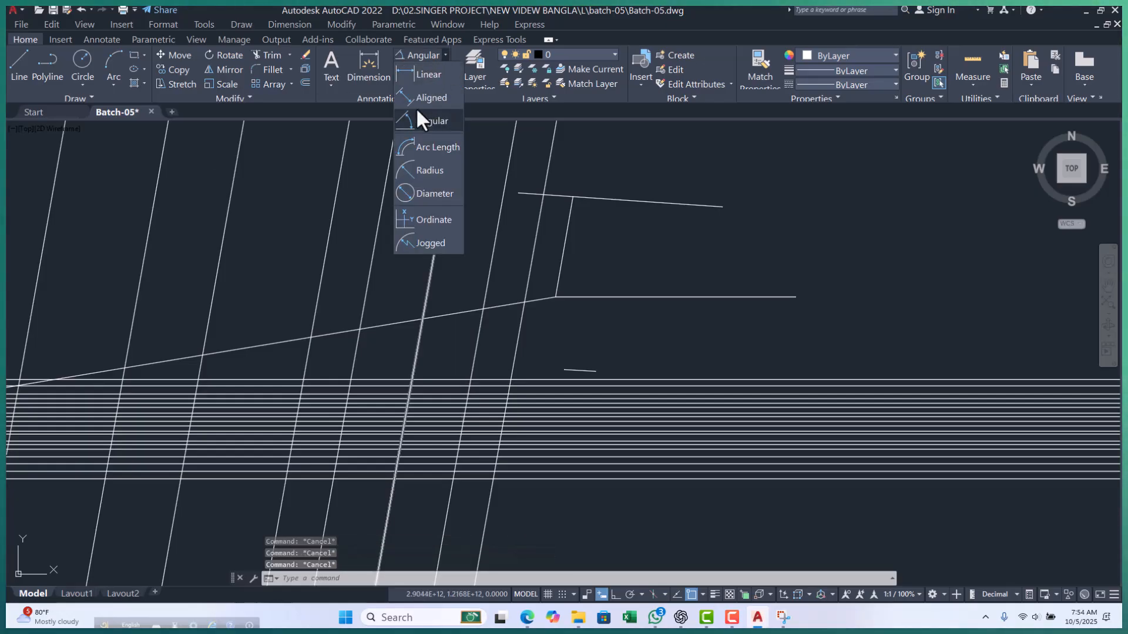
pyautogui.click(416, 95)
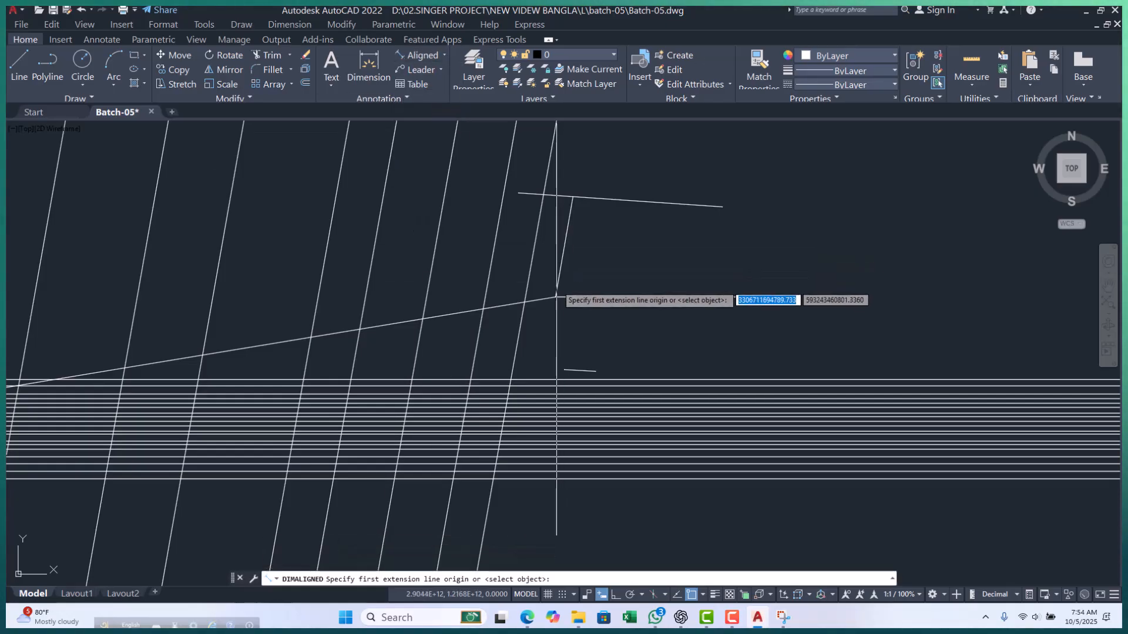
pyautogui.click(556, 298)
pyautogui.scroll(-4, 558, 297)
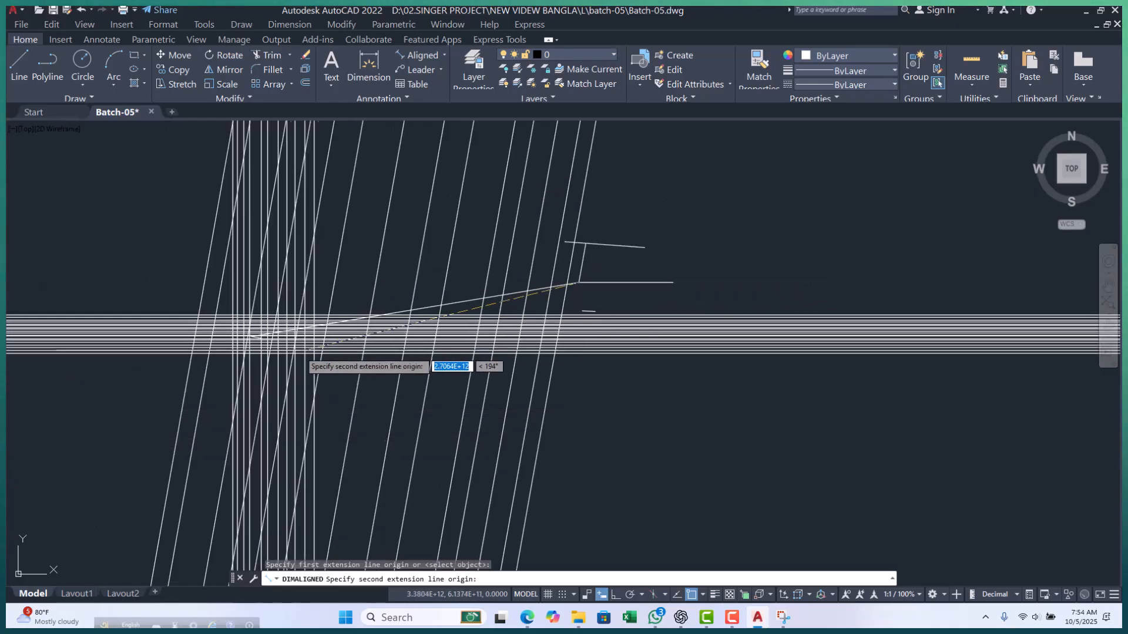
pyautogui.scroll(4, 243, 346)
pyautogui.scroll(5, 244, 346)
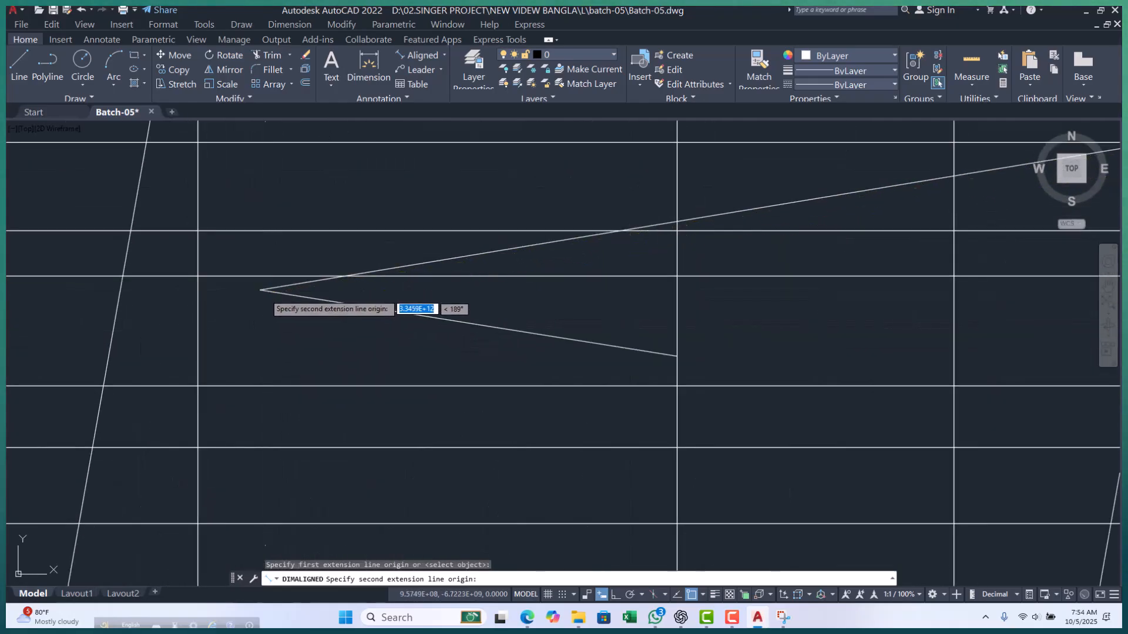
pyautogui.click(261, 291)
pyautogui.scroll(-5, 446, 264)
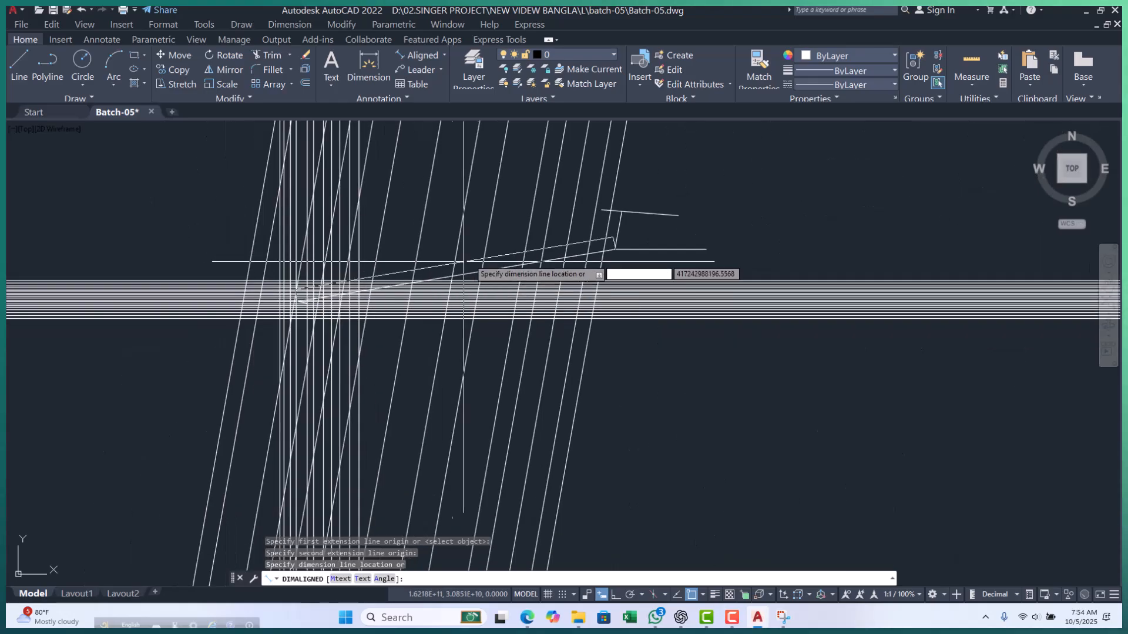
pyautogui.press('Escape')
pyautogui.press('Escape')
pyautogui.press('Escape')
pyautogui.scroll(-4, 451, 285)
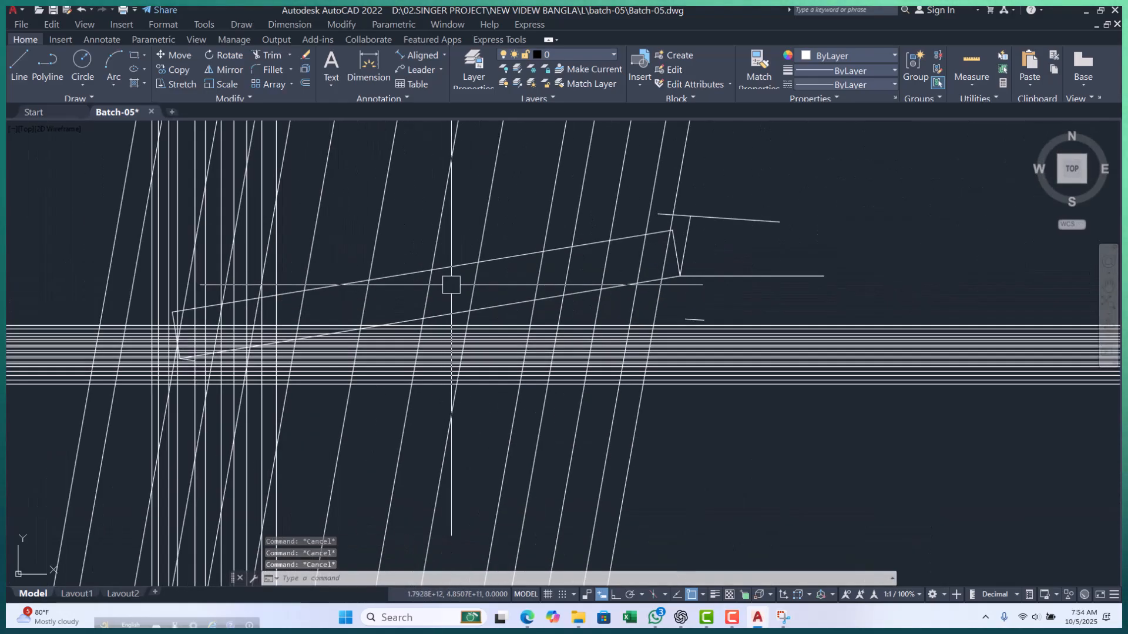
# - Set the Standard dimension style's text height to 1000 and make the style current
pyautogui.write('d')
pyautogui.press('Return')
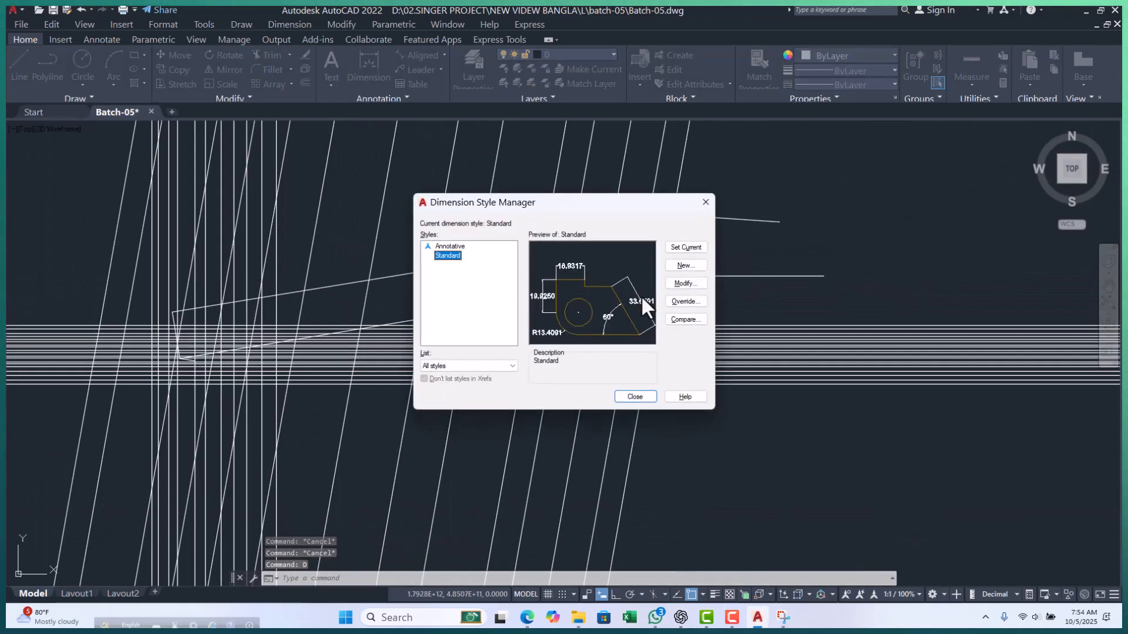
pyautogui.click(686, 283)
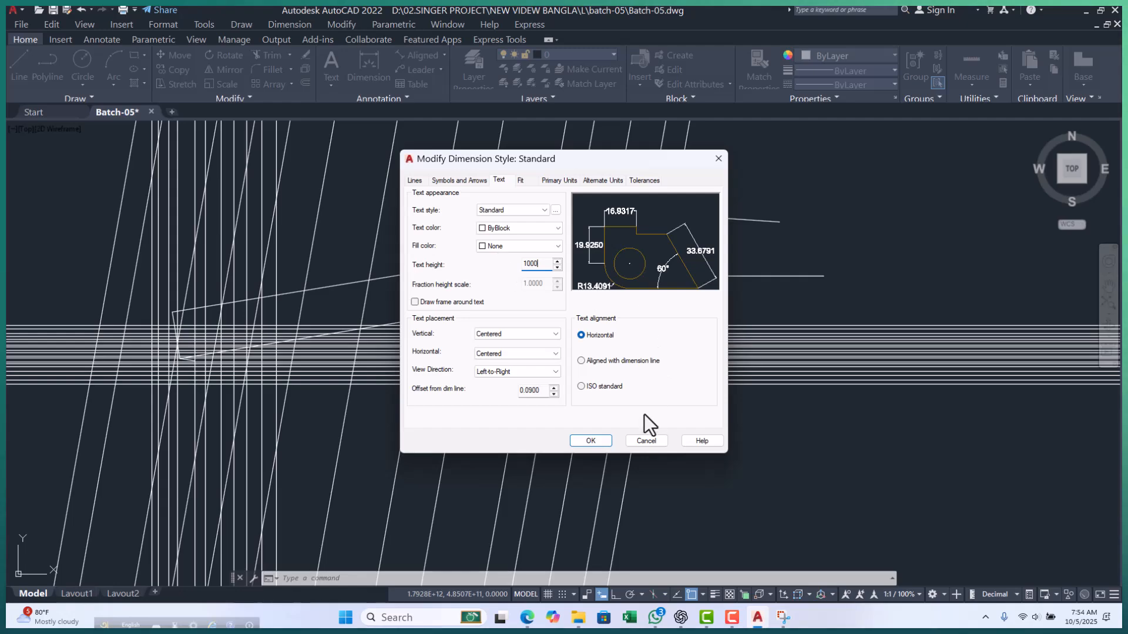
pyautogui.click(590, 441)
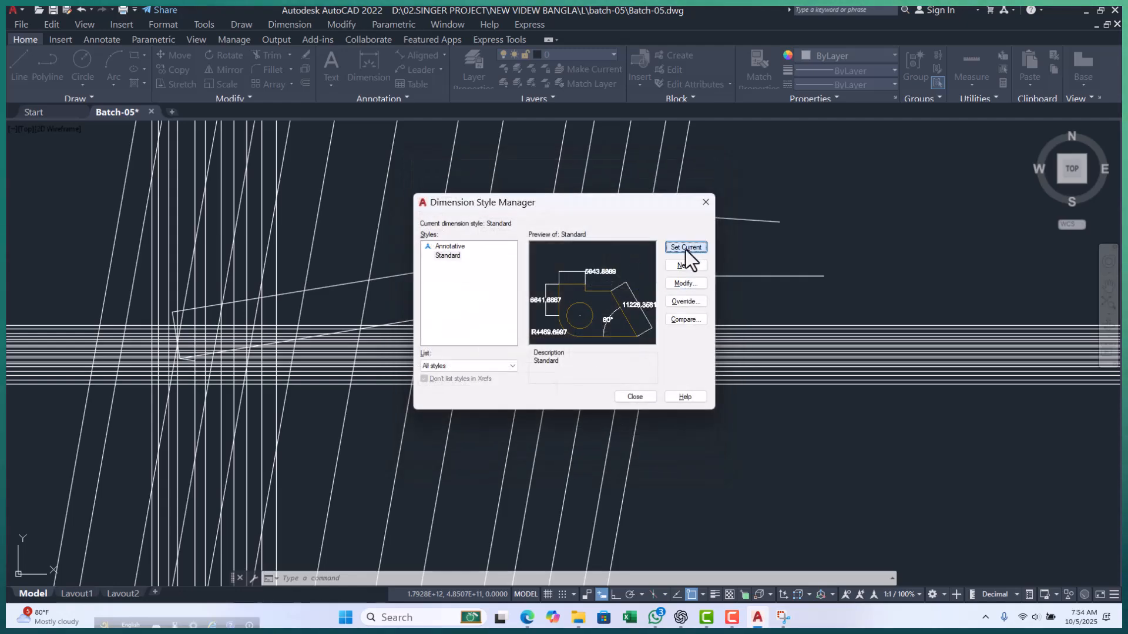
pyautogui.click(635, 397)
# - Select the aligned dimension, read its text at the middle of the dimension line, and deselect it
pyautogui.click(504, 259)
pyautogui.scroll(6, 476, 273)
pyautogui.scroll(15, 478, 279)
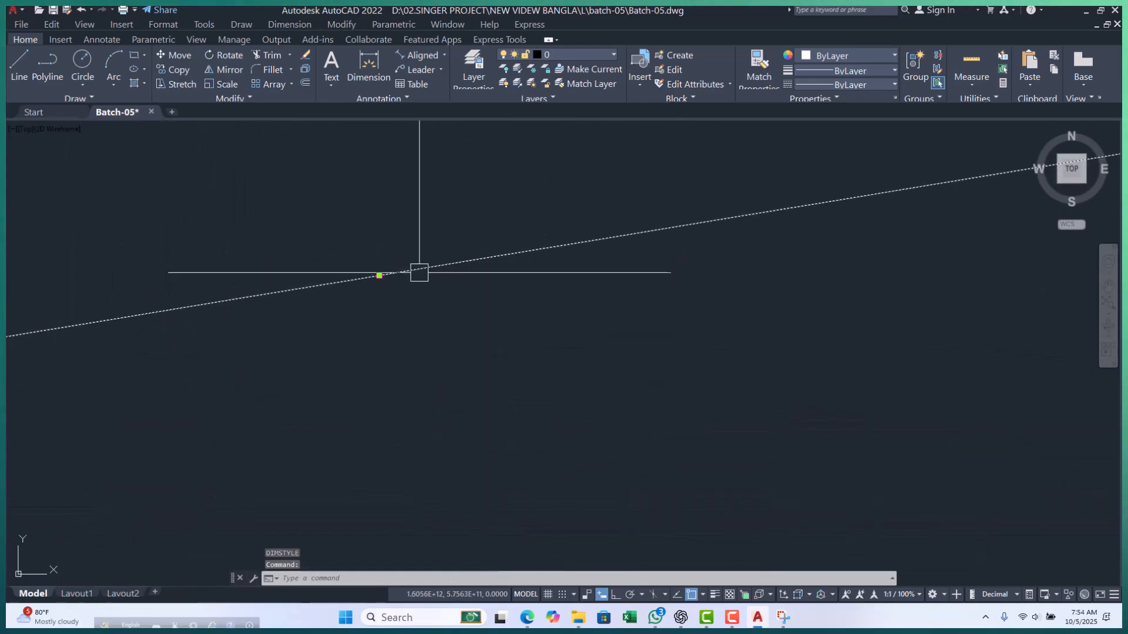
pyautogui.scroll(6, 518, 192)
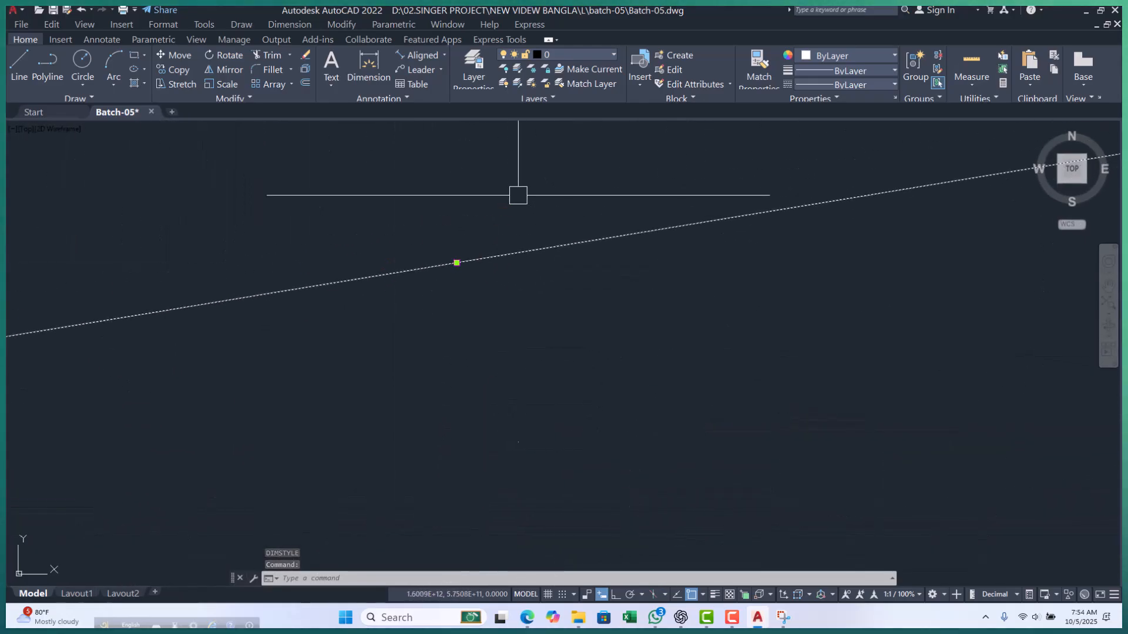
pyautogui.scroll(8, 458, 261)
pyautogui.moveTo(455, 259); pyautogui.dragTo(436, 629, button='middle')
pyautogui.scroll(-8, 454, 312)
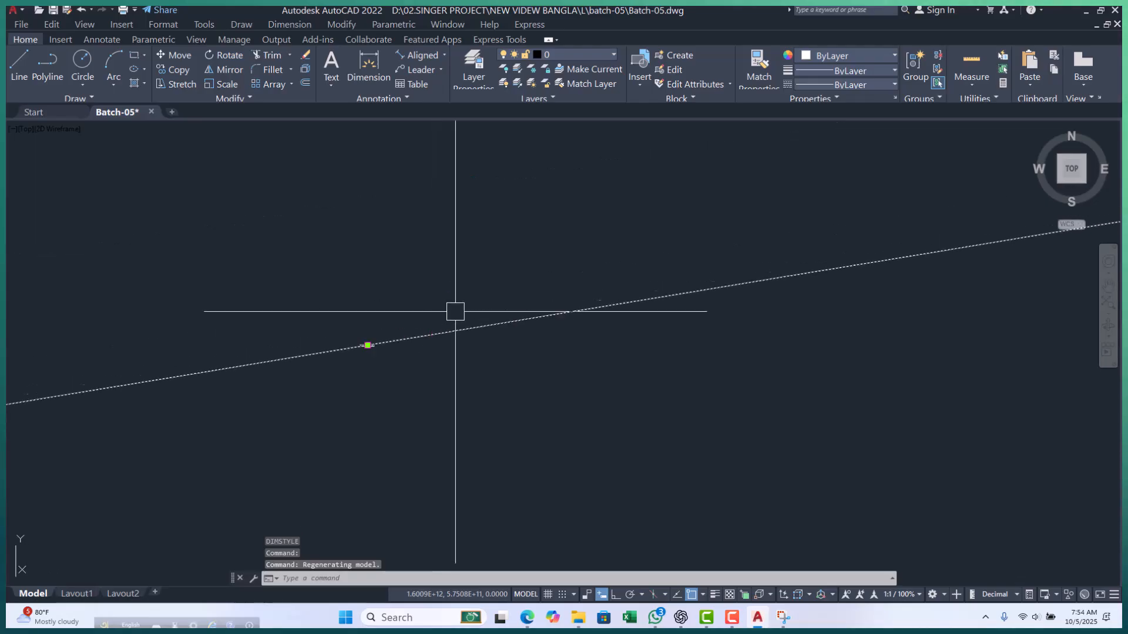
pyautogui.scroll(8, 65, 315)
pyautogui.moveTo(65, 315); pyautogui.dragTo(305, 317, button='middle')
pyautogui.scroll(2, 249, 283)
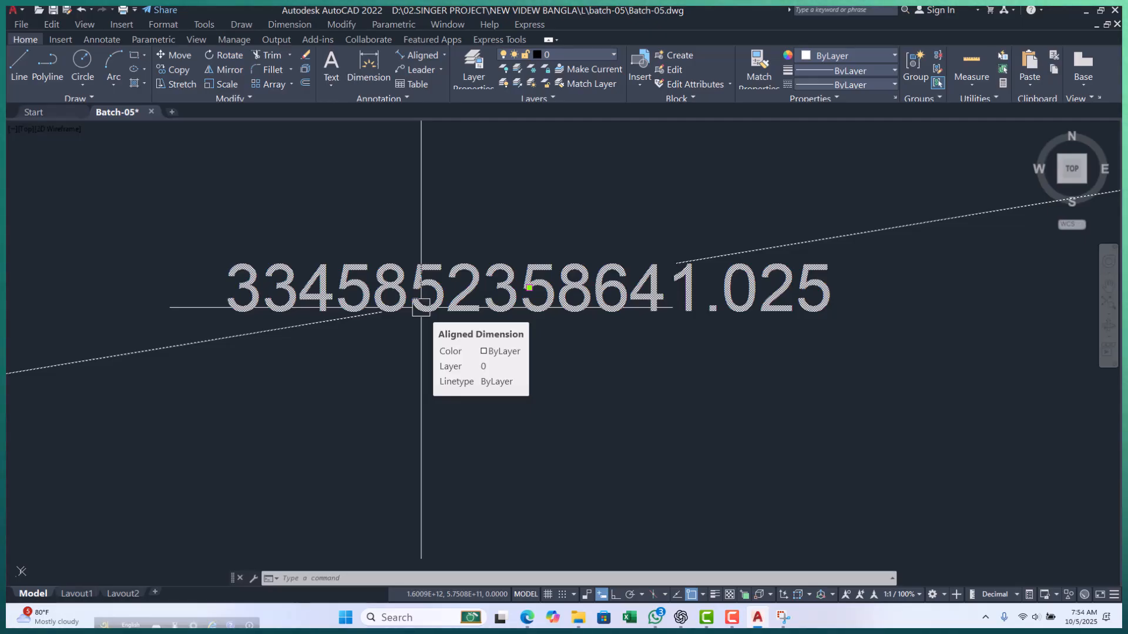
pyautogui.press('Escape')
pyautogui.press('Escape')
pyautogui.press('Escape')
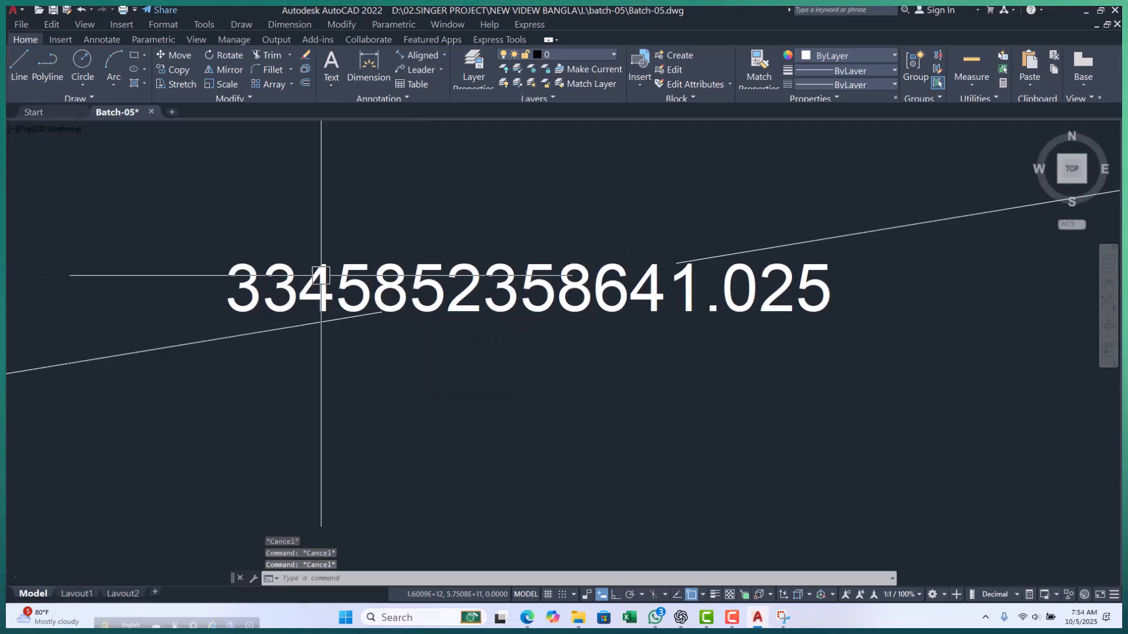
pyautogui.scroll(-4, 323, 283)
pyautogui.scroll(2, 386, 283)
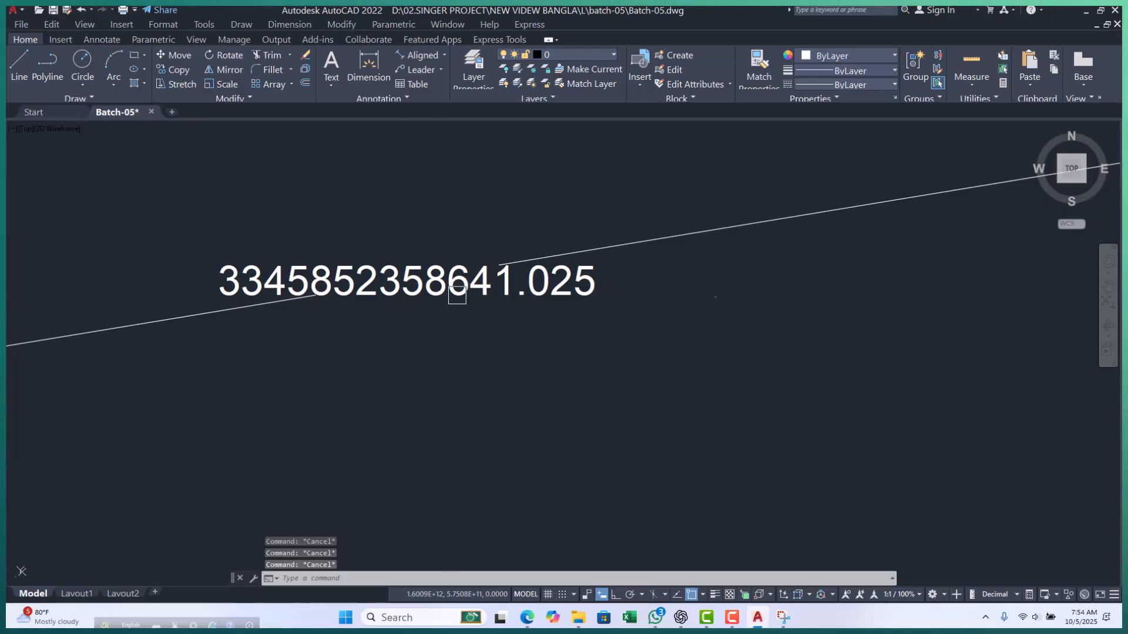
pyautogui.scroll(1, 492, 300)
pyautogui.scroll(-1, 519, 288)
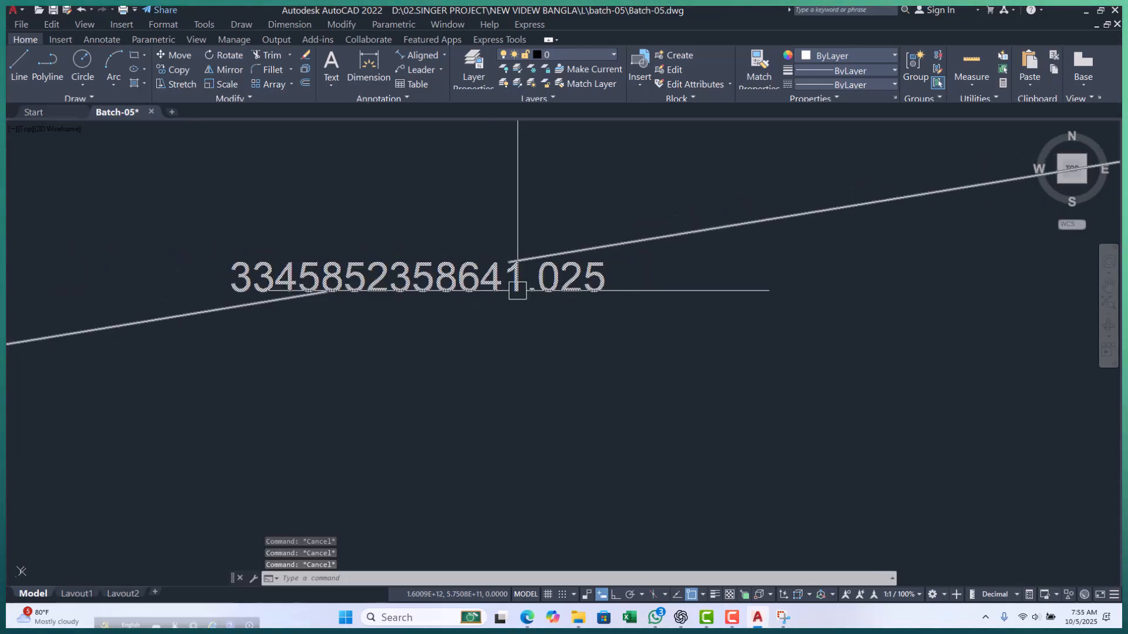
# - Reselect the long aligned dimension and examine its enlarged text near the midpoint of the dimension line
pyautogui.scroll(-5, 517, 310)
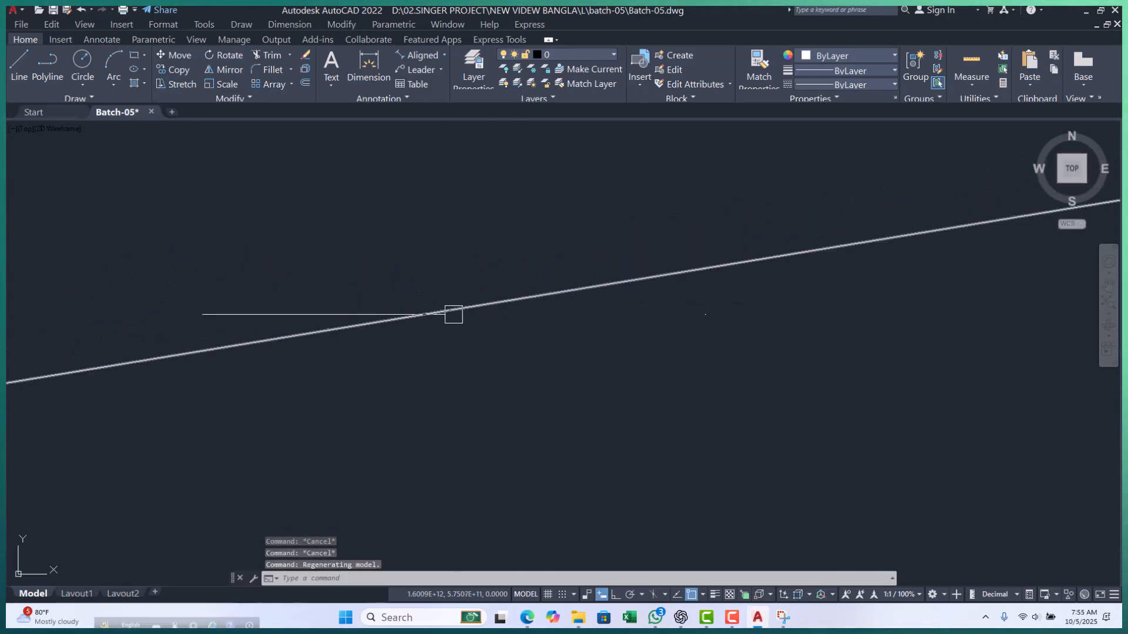
pyautogui.scroll(-4, 518, 333)
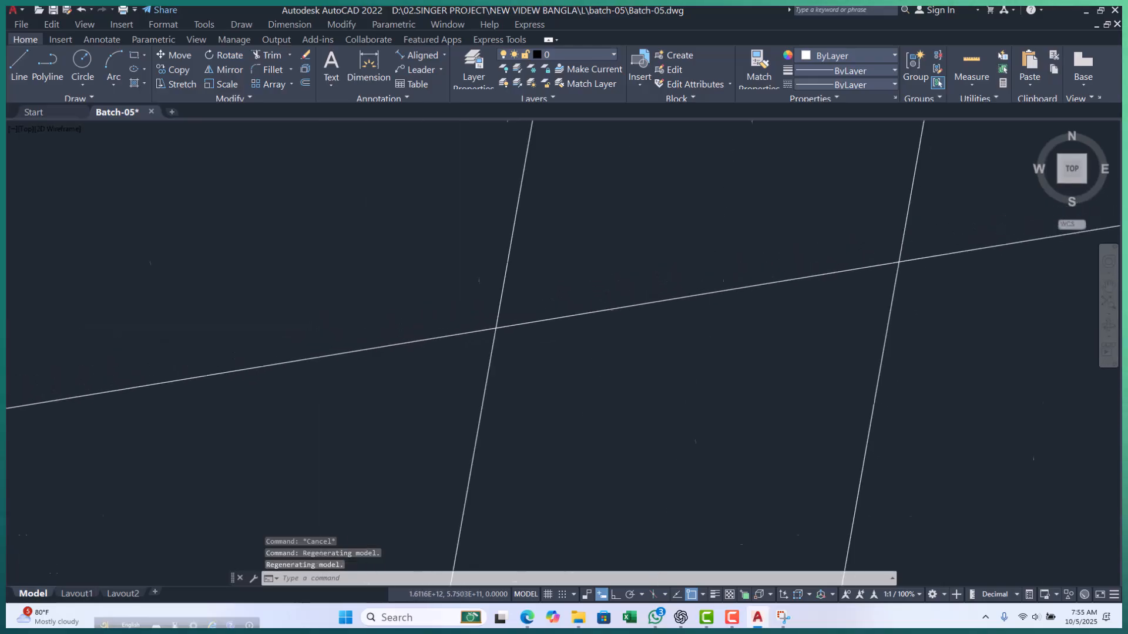
pyautogui.scroll(-5, 476, 320)
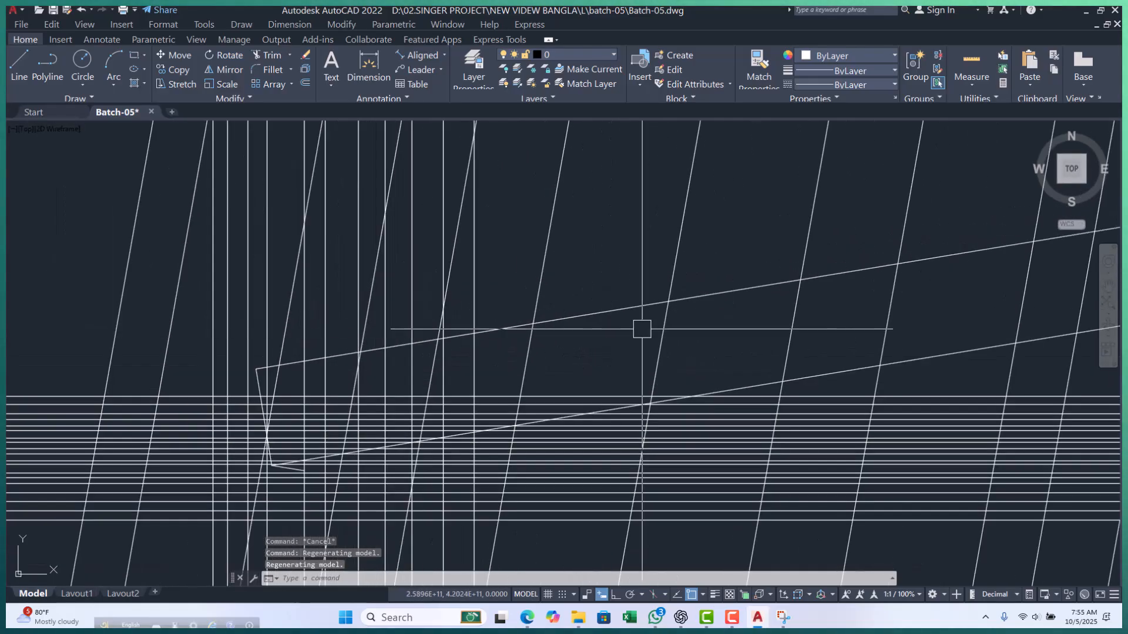
pyautogui.scroll(8, 480, 329)
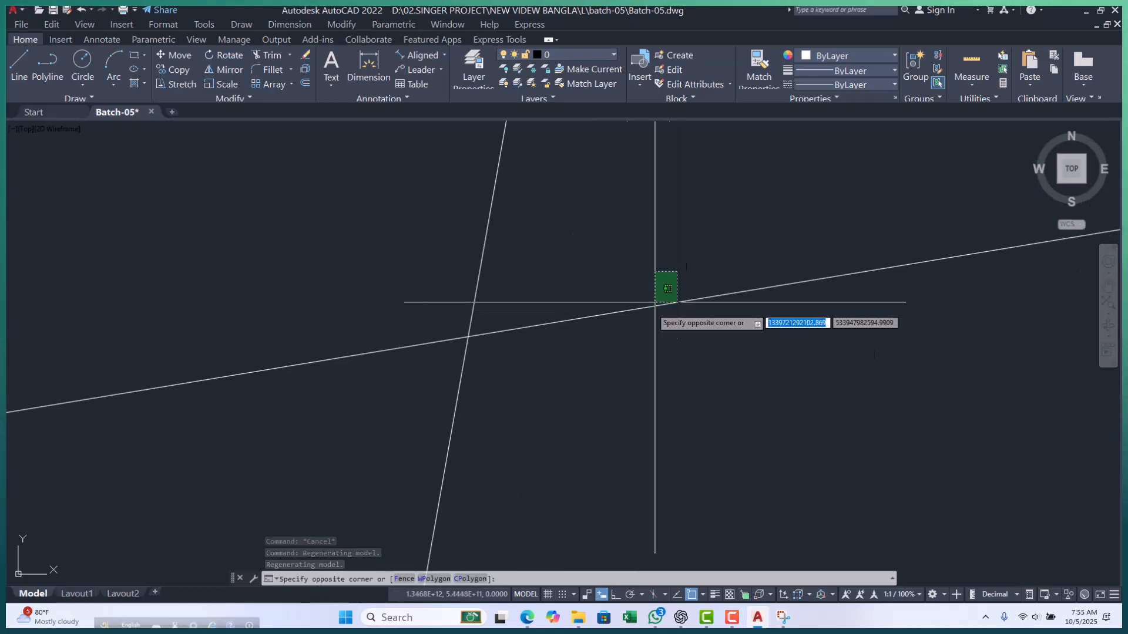
pyautogui.click(675, 302)
pyautogui.click(378, 338)
pyautogui.scroll(-5, 379, 338)
pyautogui.scroll(8, 679, 320)
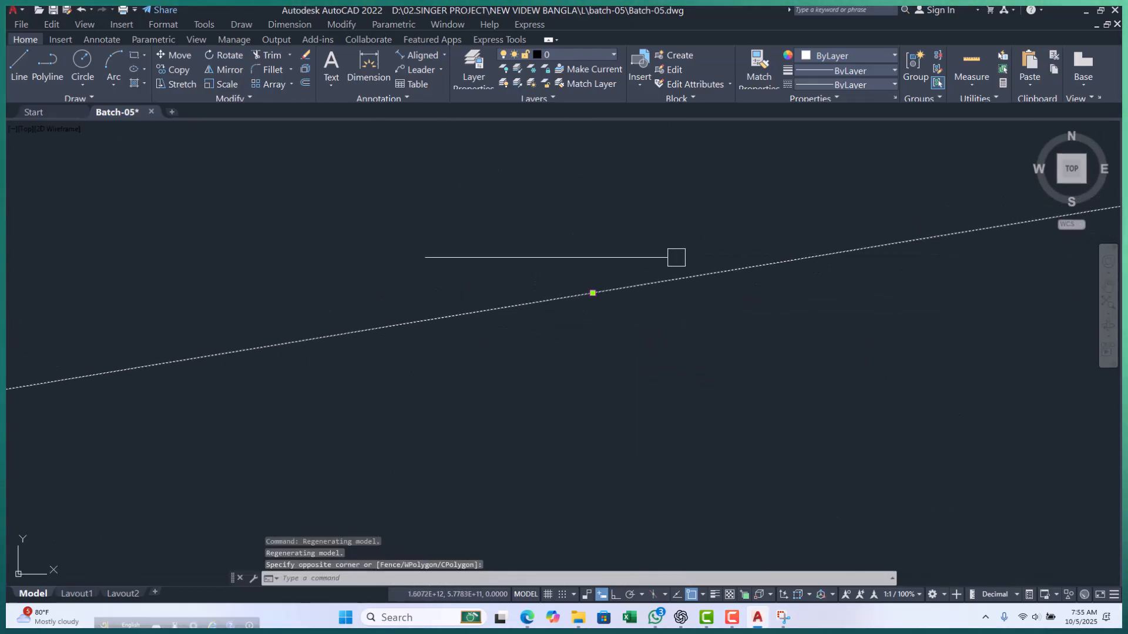
pyautogui.scroll(10, 541, 279)
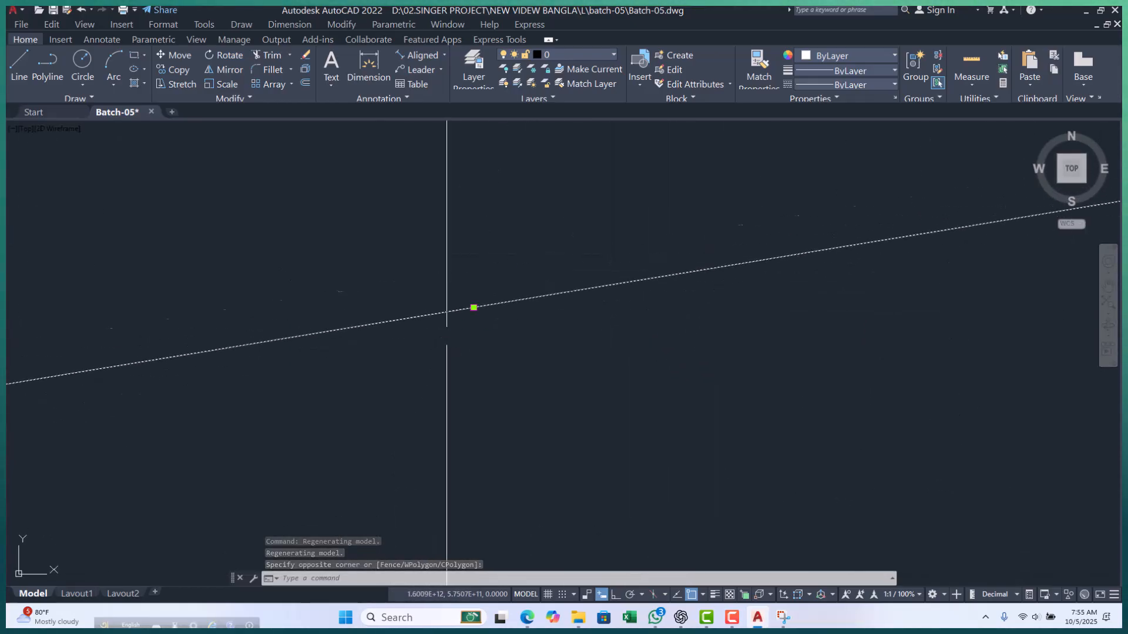
pyautogui.scroll(2, 511, 269)
pyautogui.moveTo(553, 260); pyautogui.dragTo(542, 283, button='middle')
pyautogui.scroll(7, 690, 193)
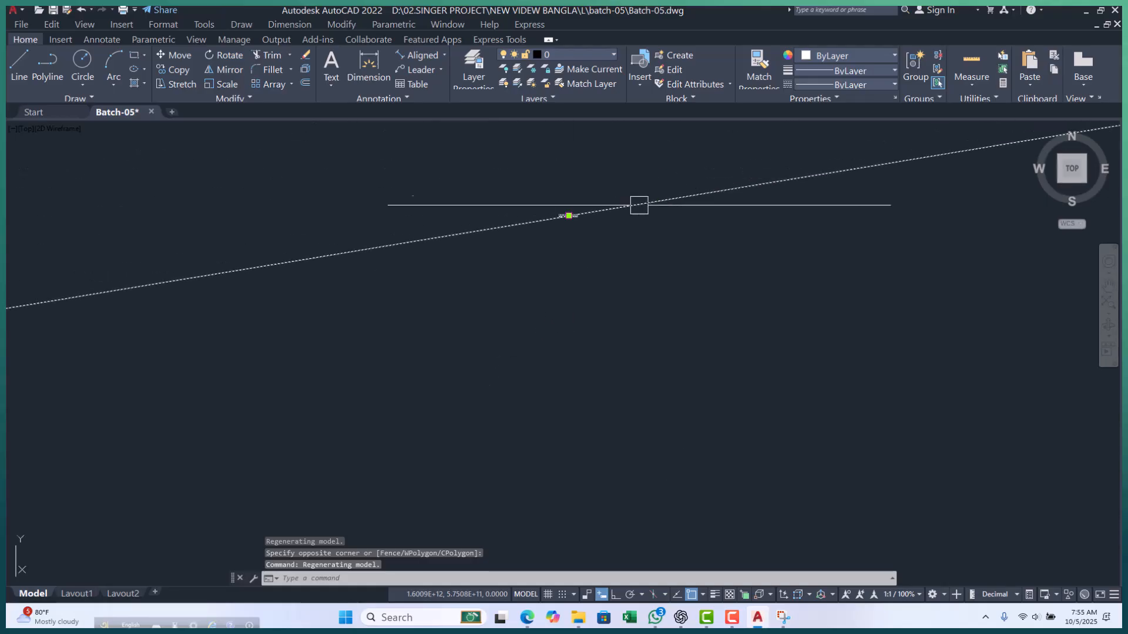
pyautogui.scroll(4, 274, 266)
pyautogui.scroll(4, 540, 196)
pyautogui.moveTo(539, 197); pyautogui.dragTo(458, 252, button='middle')
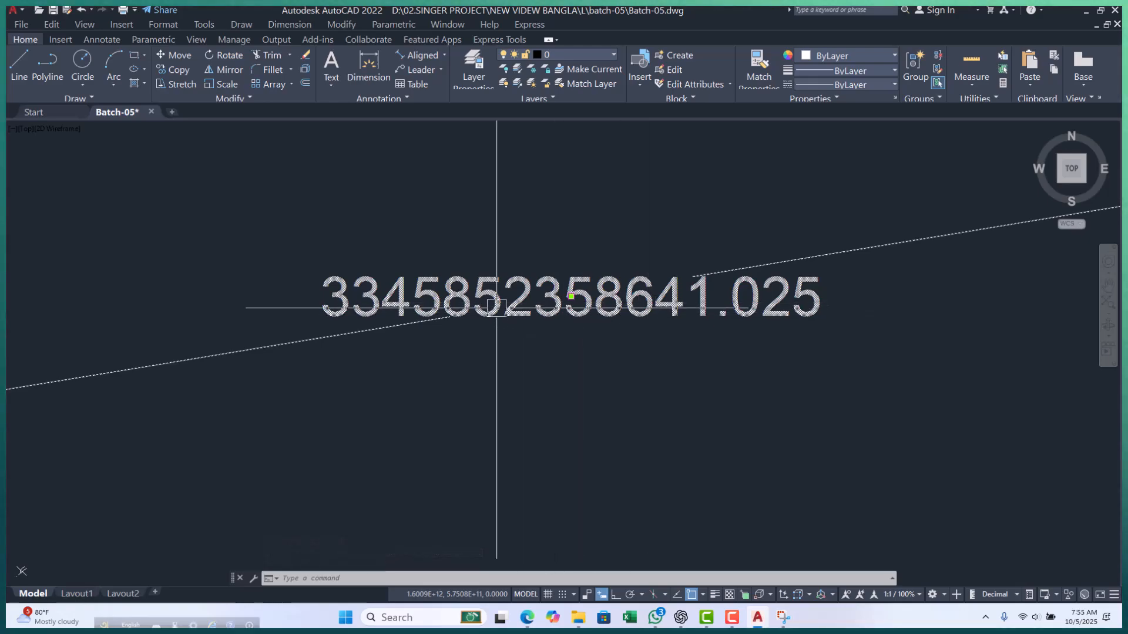
pyautogui.scroll(2, 501, 302)
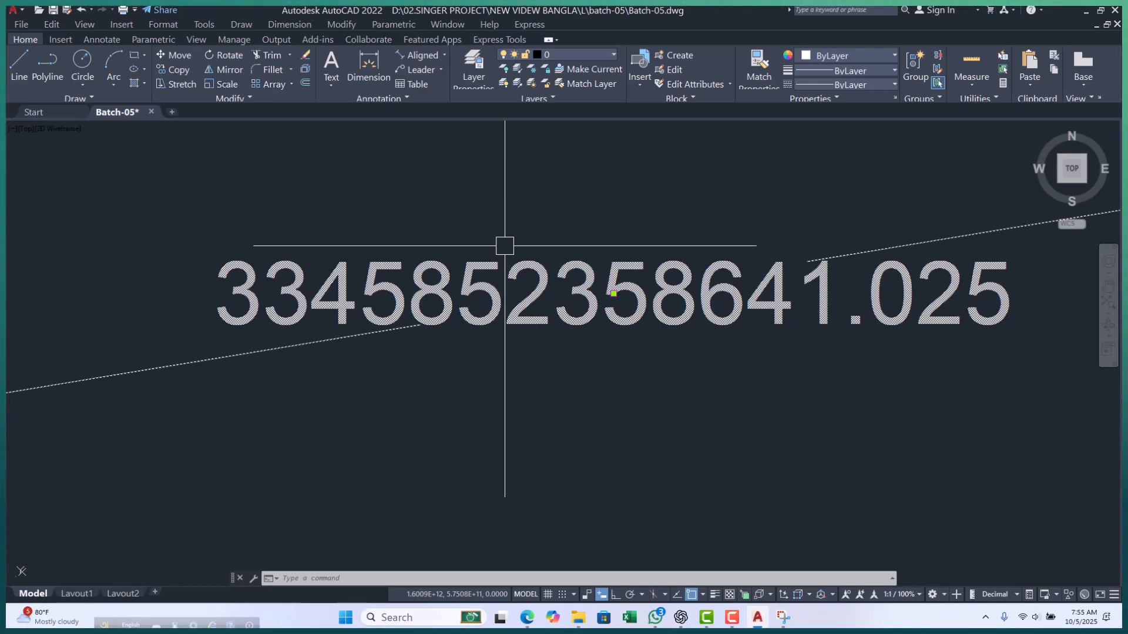
# - Erase the aligned dimension and the sloped line crossing above the distant figure
pyautogui.scroll(-5, 505, 245)
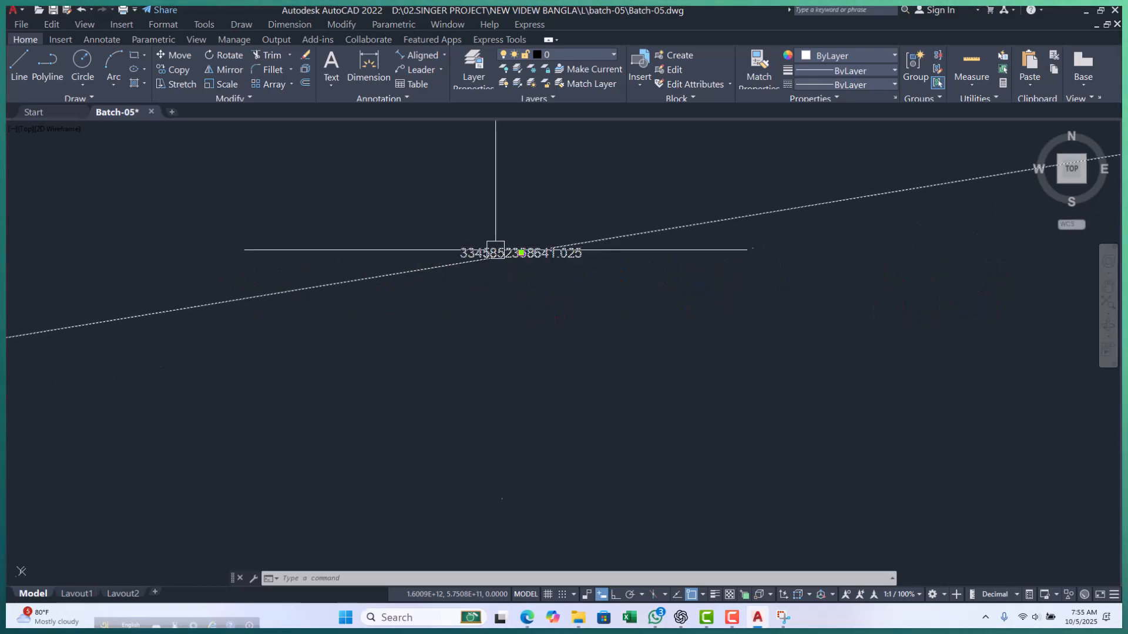
pyautogui.scroll(6, 477, 271)
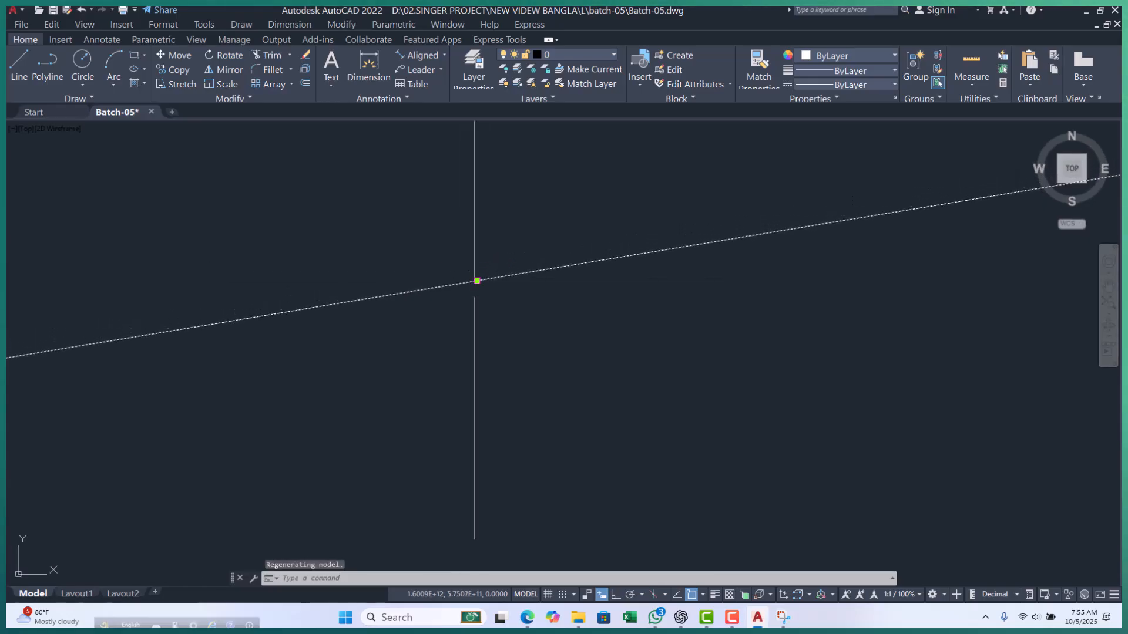
pyautogui.scroll(-2, 447, 364)
pyautogui.scroll(3, 614, 370)
pyautogui.scroll(1, 676, 284)
pyautogui.moveTo(675, 285); pyautogui.dragTo(564, 291, button='middle')
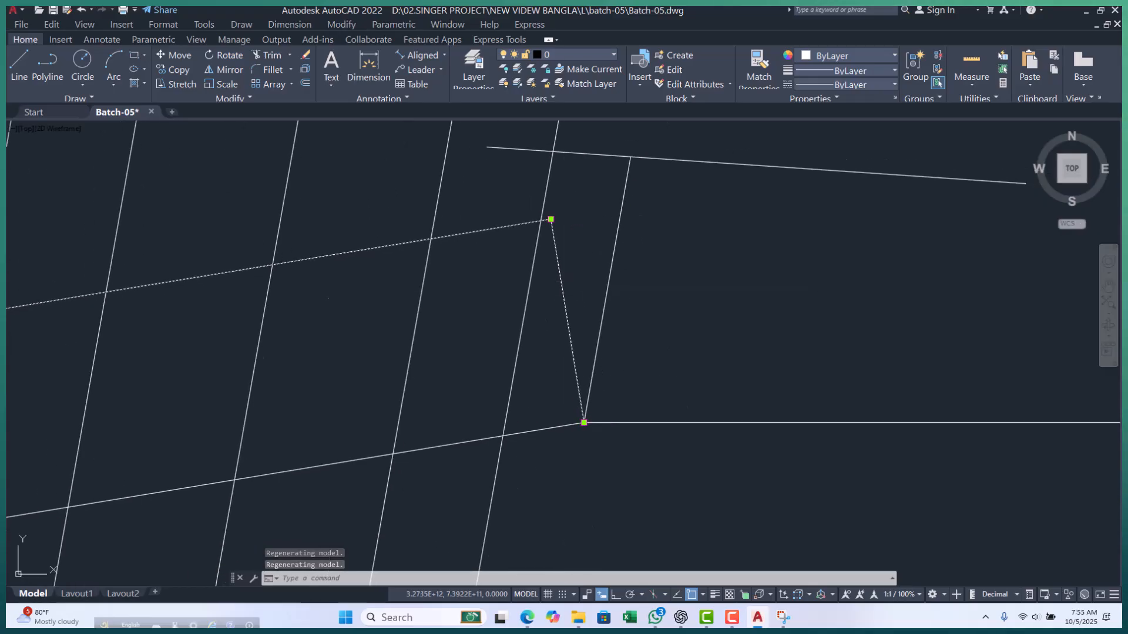
pyautogui.scroll(3, 597, 423)
pyautogui.scroll(-5, 559, 267)
pyautogui.scroll(4, 571, 239)
pyautogui.click(538, 298)
pyautogui.click(539, 298)
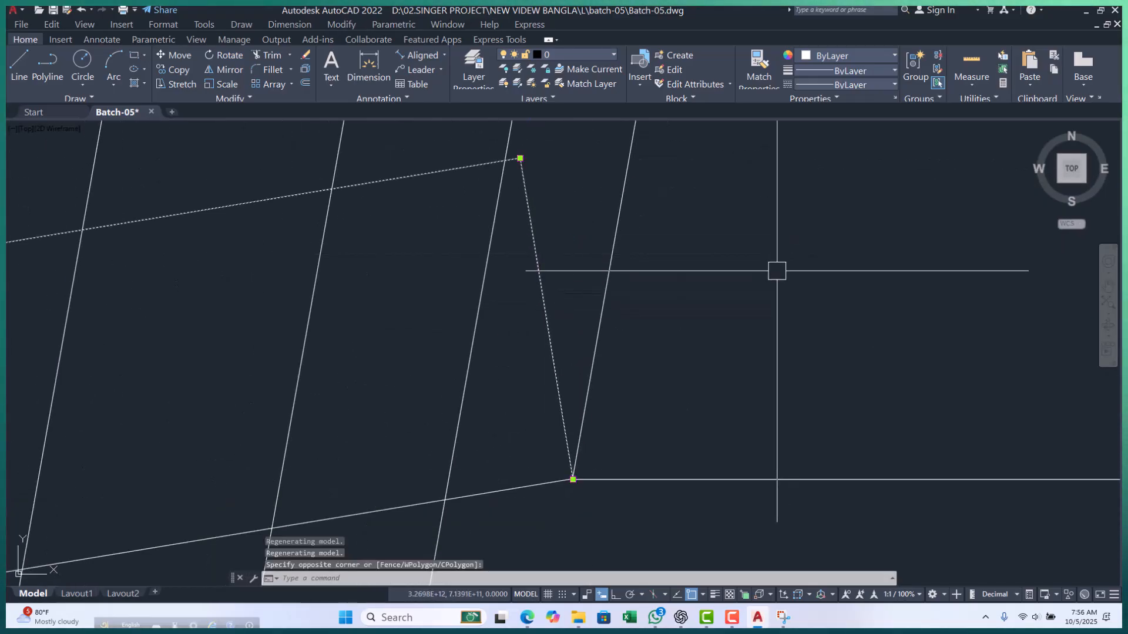
pyautogui.write('E')
pyautogui.press('Return')
pyautogui.scroll(-3, 622, 290)
pyautogui.press('Escape')
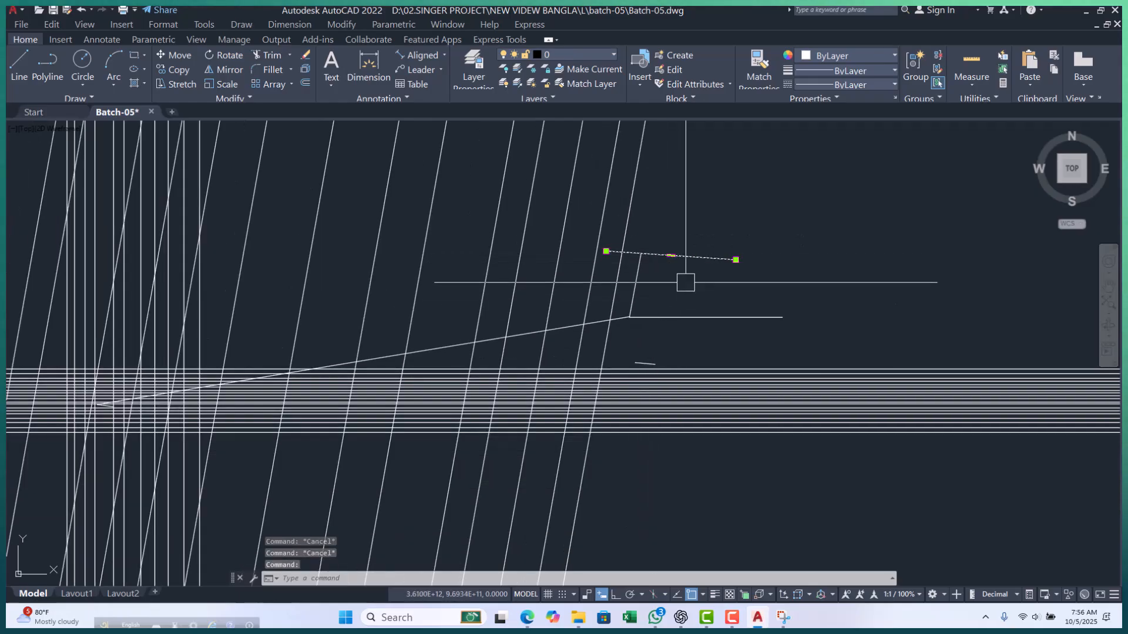
pyautogui.scroll(-3, 687, 282)
# - Erase the grid's vertical and steeply sloped lines together with its band of horizontal lines
pyautogui.click(705, 209)
pyautogui.click(175, 224)
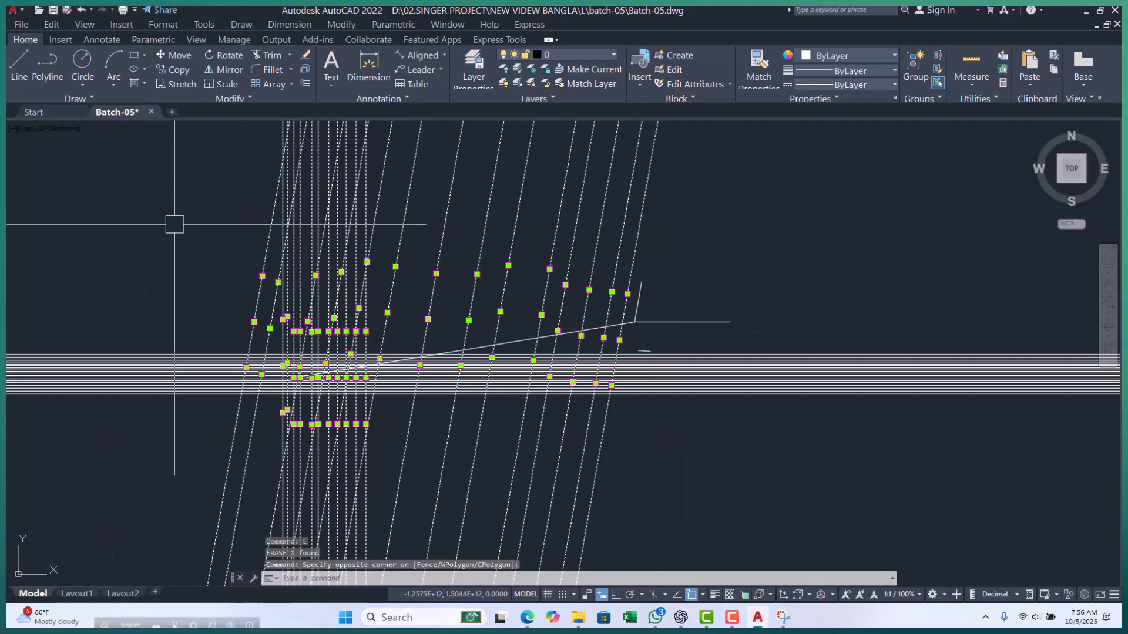
pyautogui.press('Delete')
pyautogui.click(893, 292)
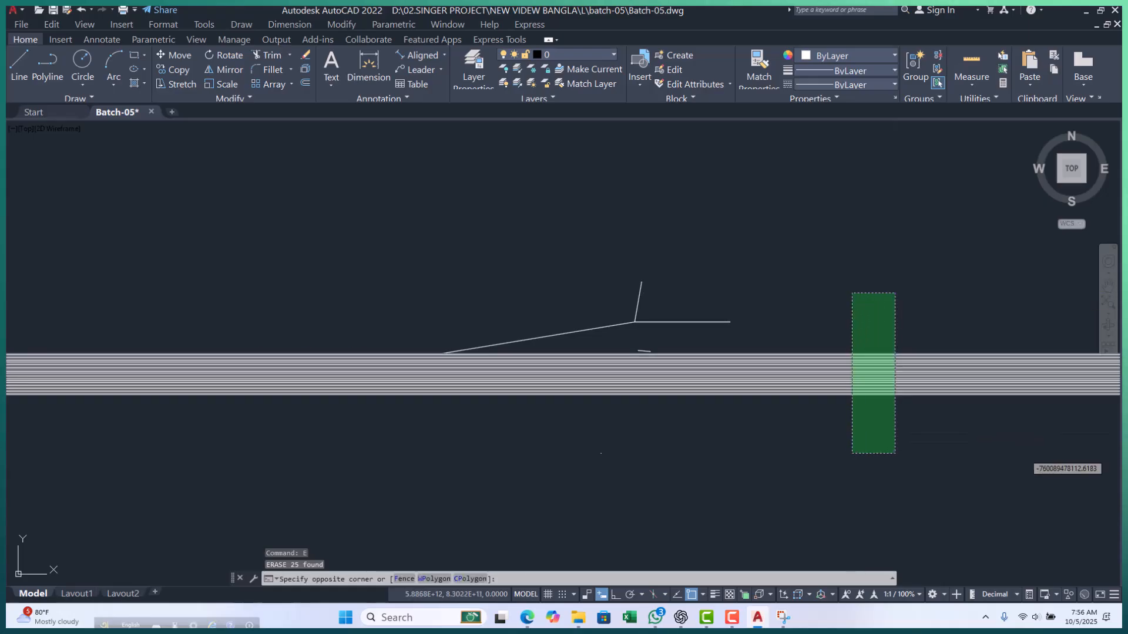
pyautogui.click(840, 456)
pyautogui.press('Delete')
# - Move the distant figure's two lines by their shared corner onto the lower-left end of the long polyline
pyautogui.scroll(2, 680, 313)
pyautogui.click(701, 300)
pyautogui.click(666, 367)
pyautogui.click(668, 297)
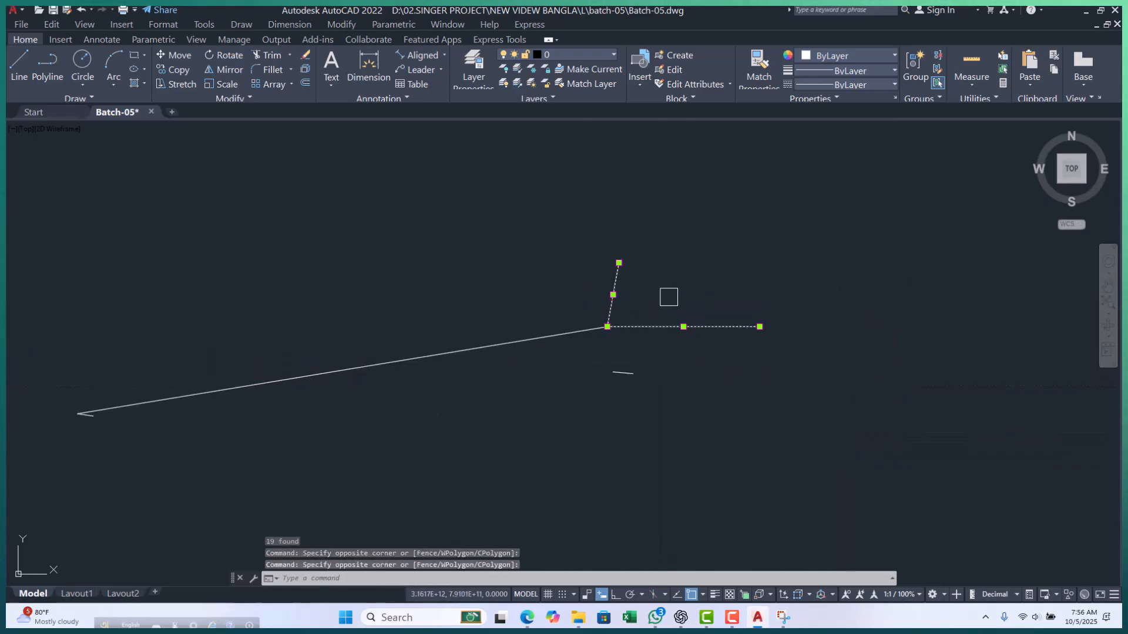
pyautogui.write('m')
pyautogui.press('space')
pyautogui.scroll(4, 622, 332)
pyautogui.click(584, 318)
pyautogui.scroll(-6, 635, 296)
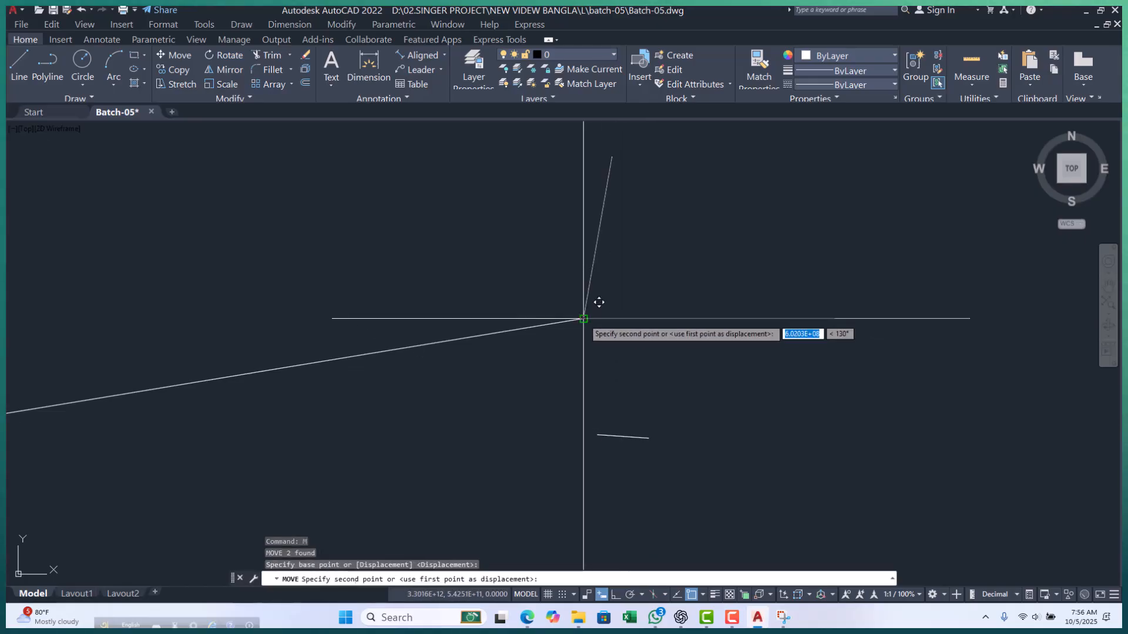
pyautogui.scroll(5, 345, 338)
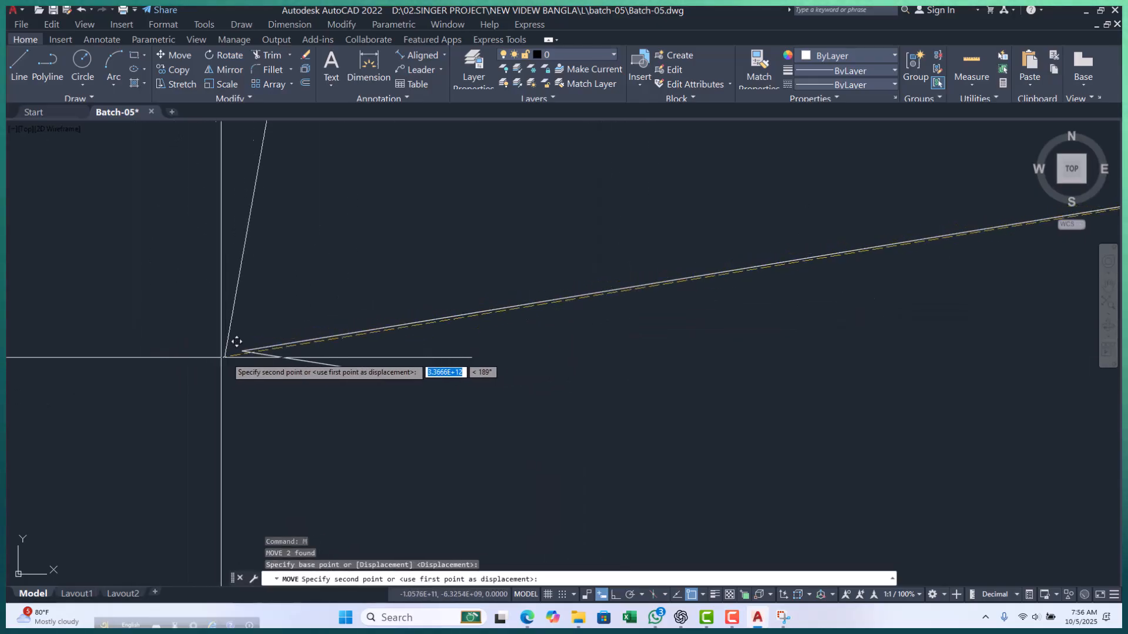
pyautogui.press('Escape')
pyautogui.press('Escape')
# - Erase the long polyline and the short sloped line that start at the moved figure's corner
pyautogui.click(529, 314)
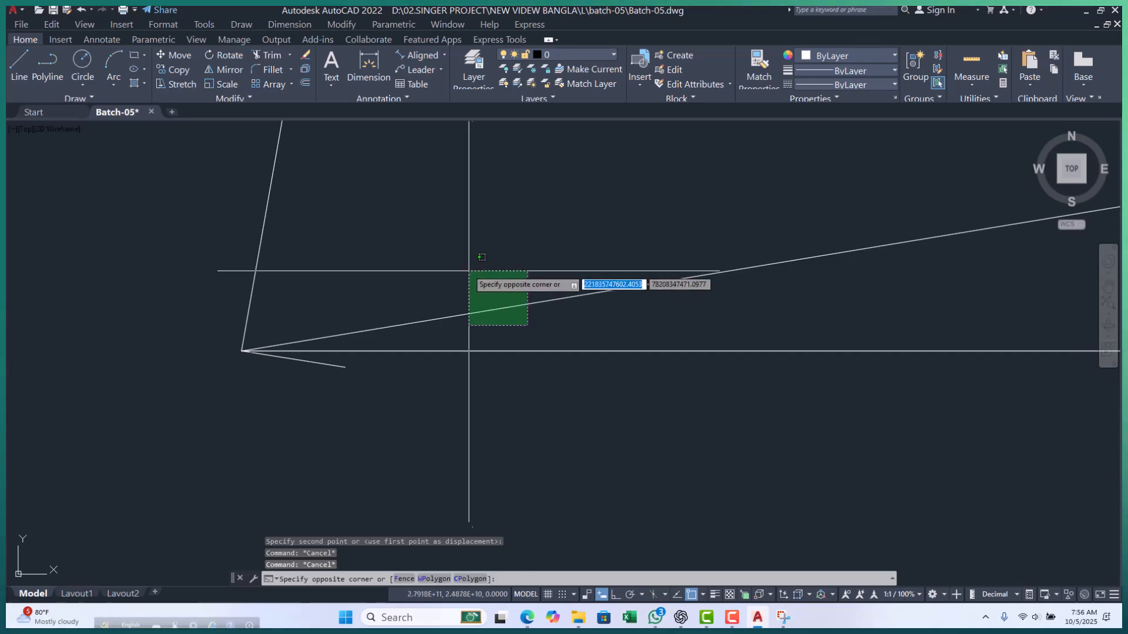
pyautogui.click(468, 269)
pyautogui.press('Delete')
pyautogui.scroll(-2, 397, 323)
pyautogui.scroll(5, 425, 297)
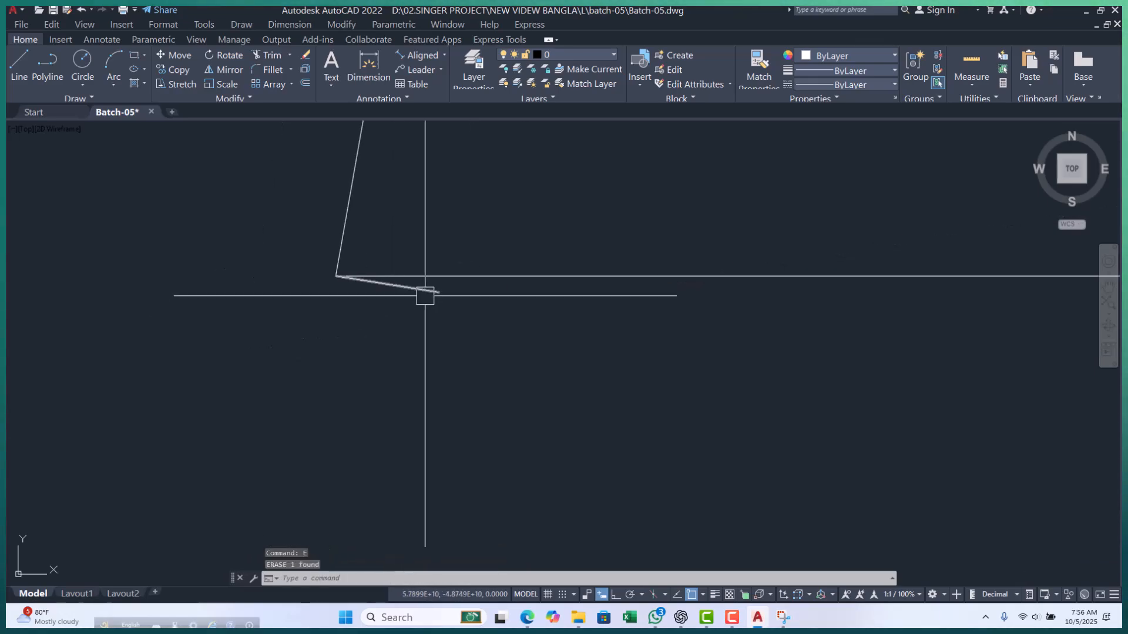
pyautogui.click(418, 55)
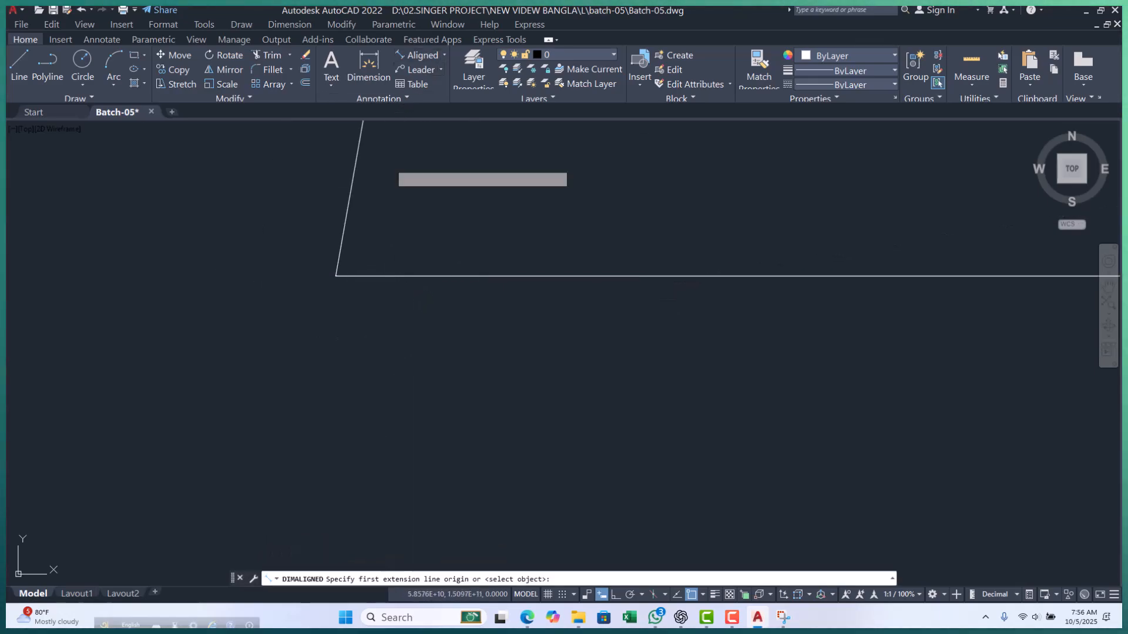
pyautogui.press('Escape')
pyautogui.press('Escape')
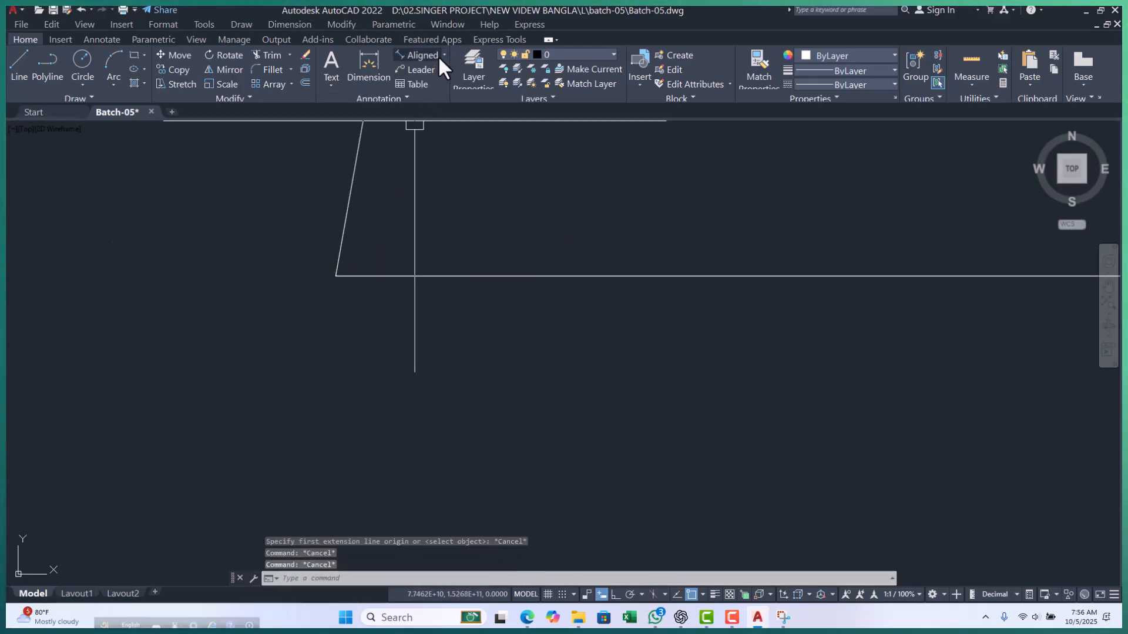
# - Add an angular dimension between the figure's steep line and horizontal line, placing its arc close inside the corner
pyautogui.click(444, 54)
pyautogui.click(438, 118)
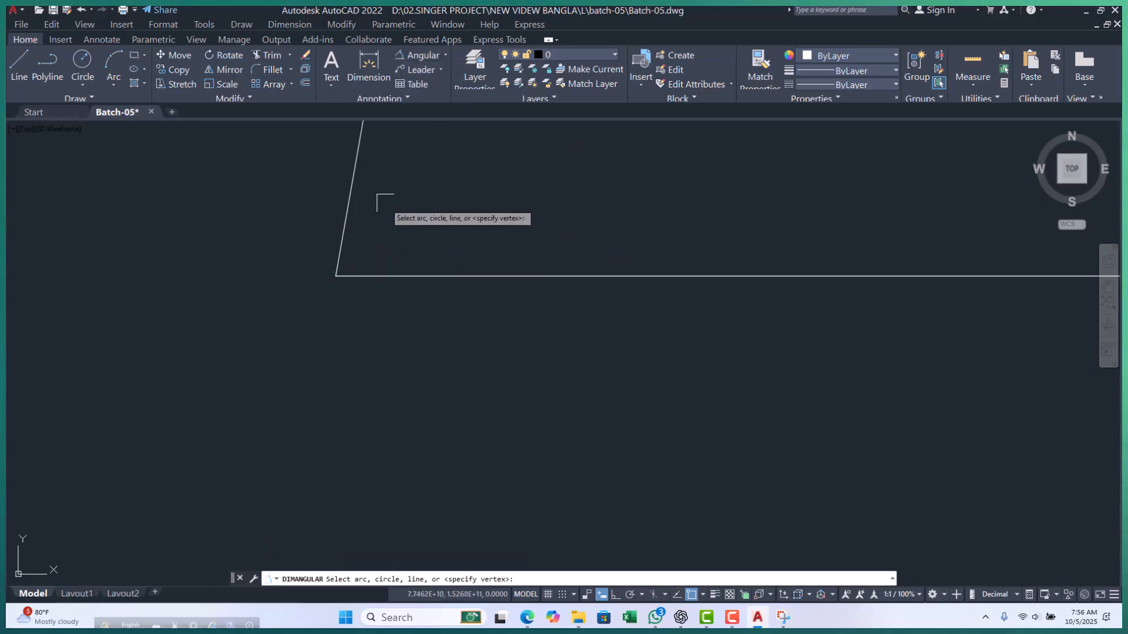
pyautogui.click(346, 212)
pyautogui.click(357, 275)
pyautogui.scroll(5, 353, 265)
pyautogui.click(366, 279)
# - Select the angular dimension, look for its text along the arc, and deselect it
pyautogui.scroll(5, 337, 241)
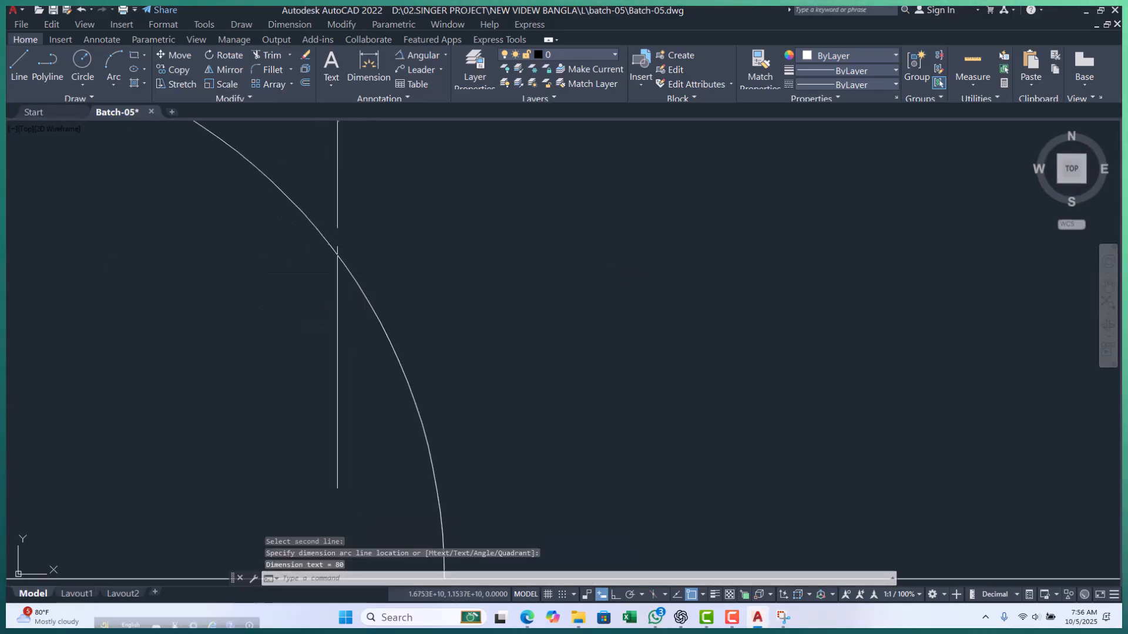
pyautogui.click(316, 229)
pyautogui.scroll(5, 316, 229)
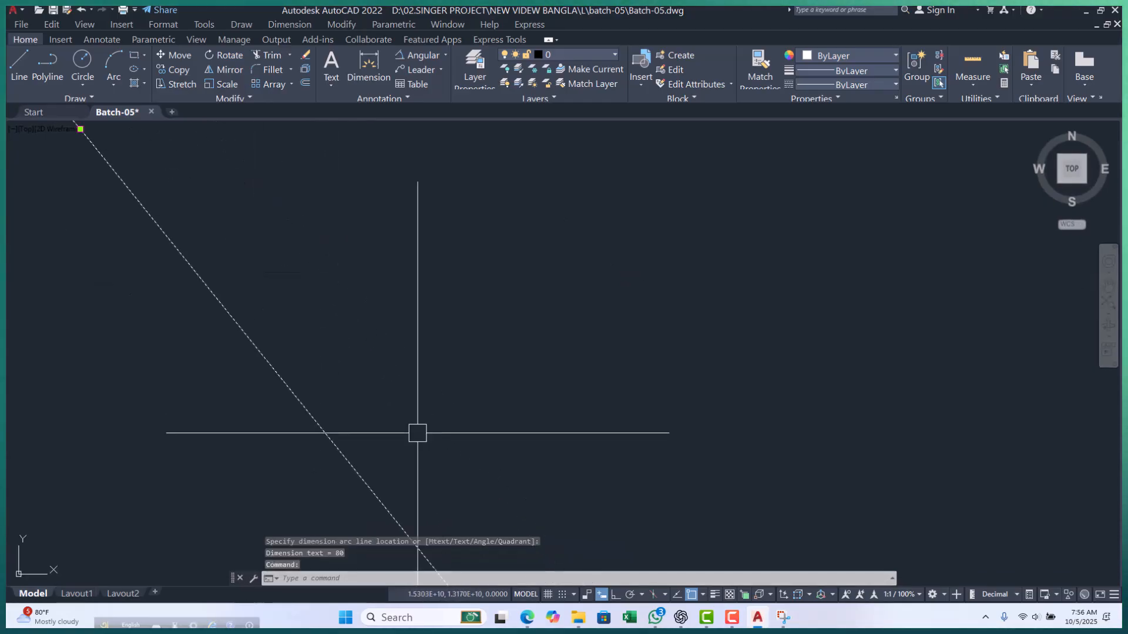
pyautogui.scroll(-6, 340, 242)
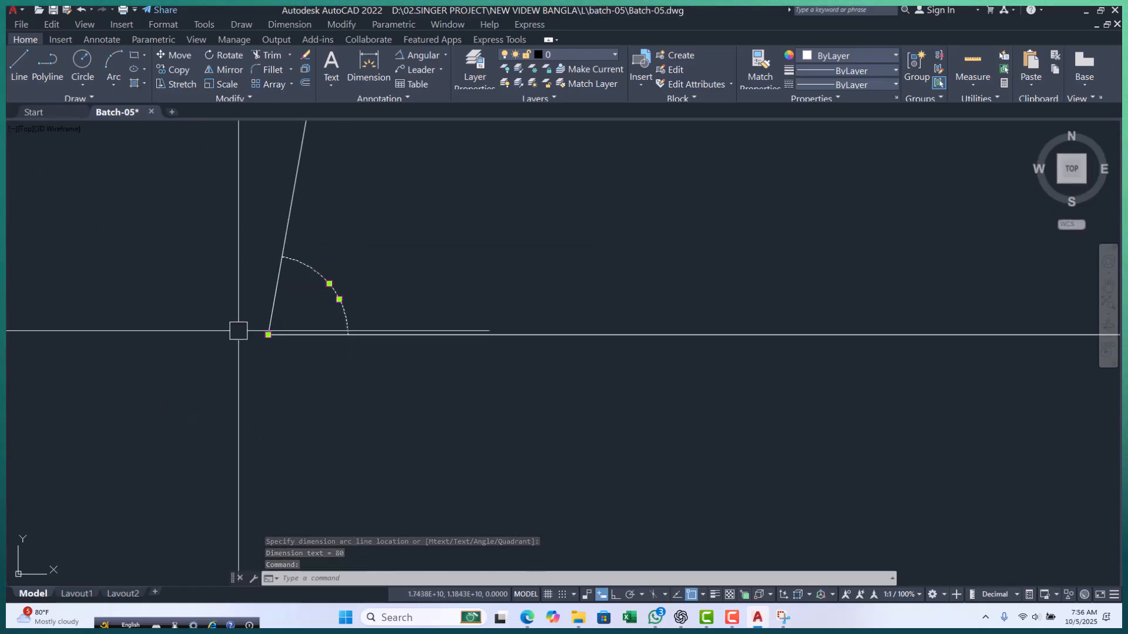
pyautogui.scroll(6, 344, 308)
pyautogui.press('Escape')
pyautogui.scroll(-7, 323, 293)
pyautogui.press('Escape')
pyautogui.press('Escape')
pyautogui.write('pl')
pyautogui.press('Return')
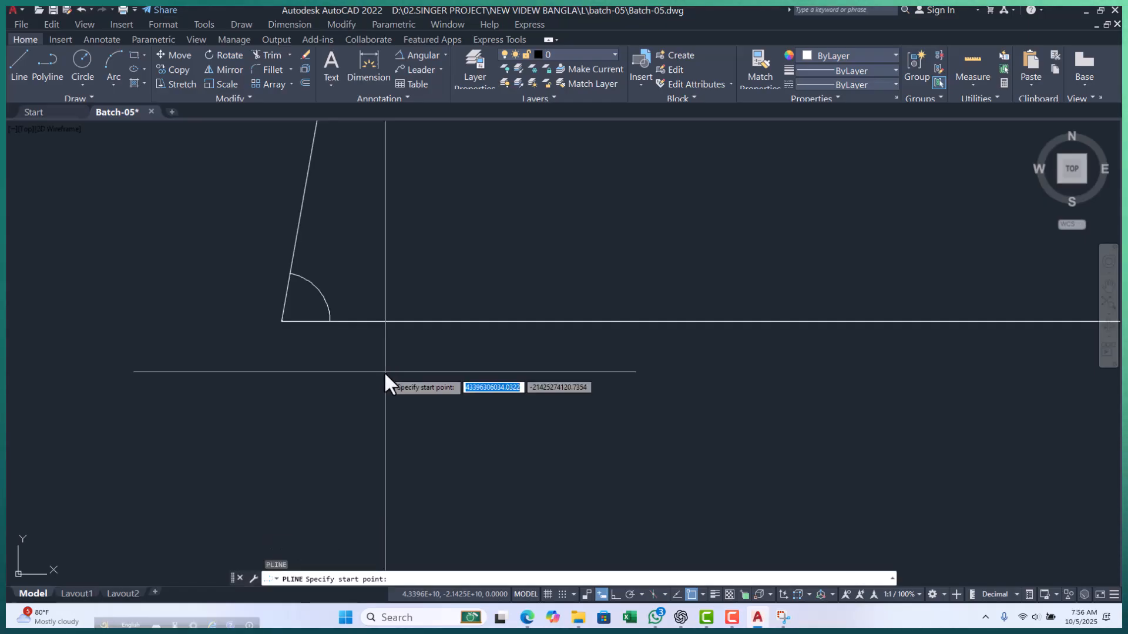
pyautogui.write('0,0')
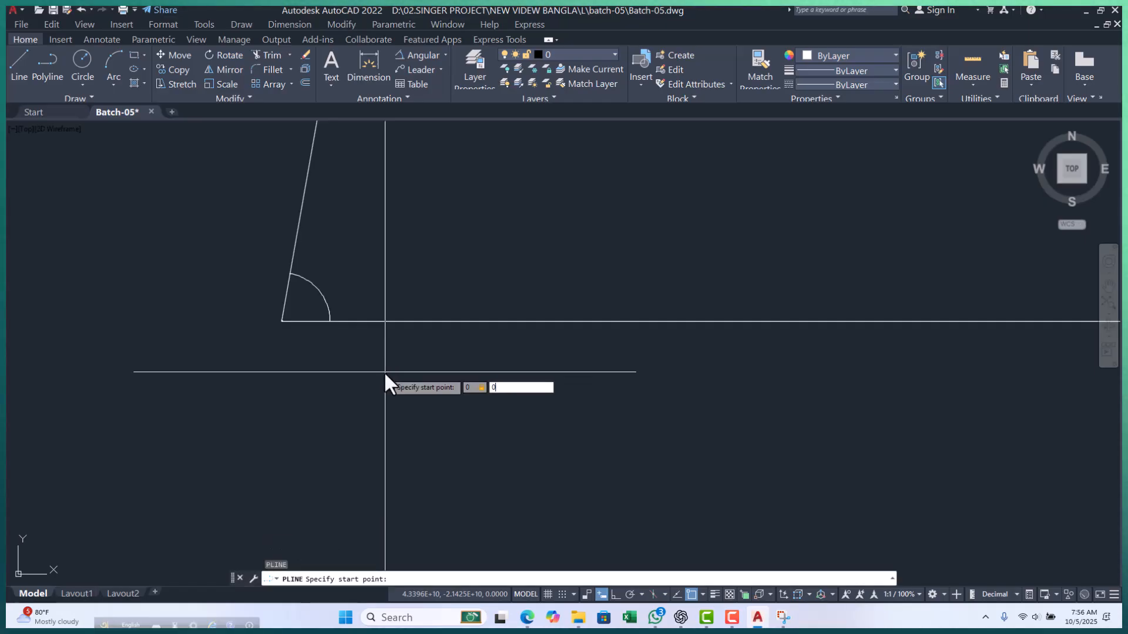
pyautogui.press('Return')
pyautogui.scroll(-4, 383, 371)
pyautogui.scroll(8, 329, 326)
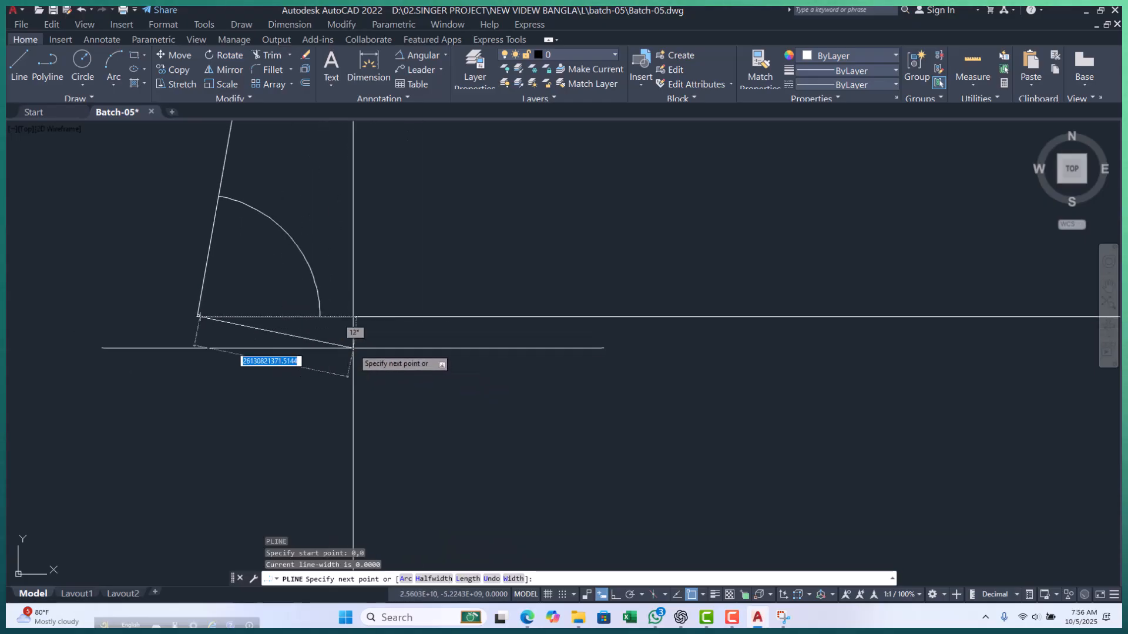
pyautogui.scroll(4, 320, 319)
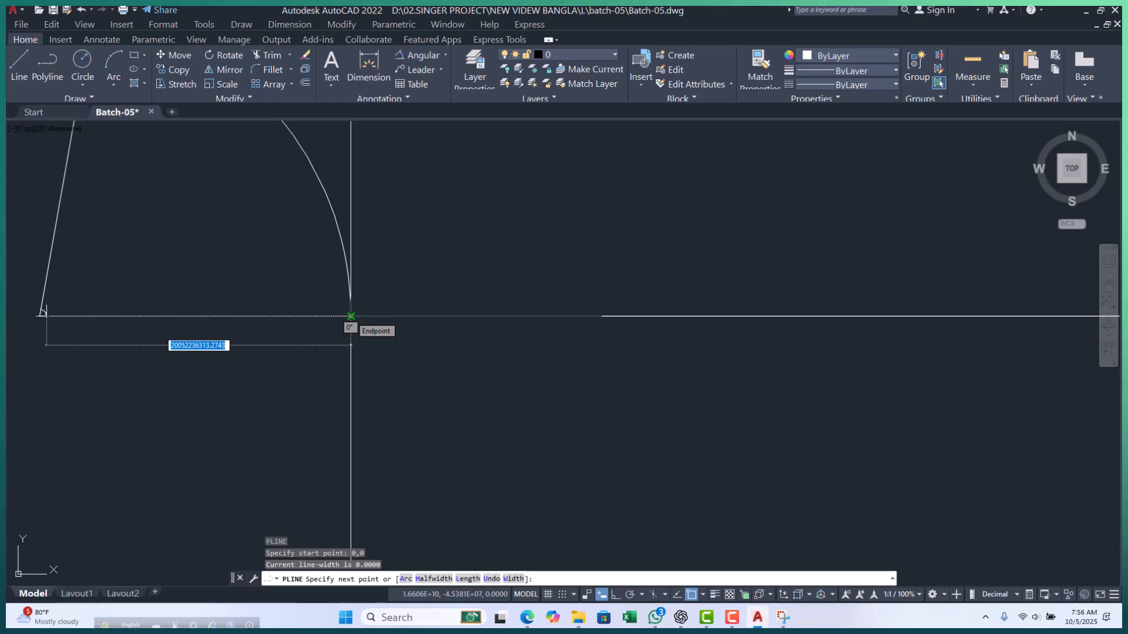
pyautogui.press('Escape')
pyautogui.press('Escape')
pyautogui.press('Escape')
# - Add a linear dimension along the horizontal line, from the figure's corner to the large arc's lower end, placing it just below the line
pyautogui.click(445, 54)
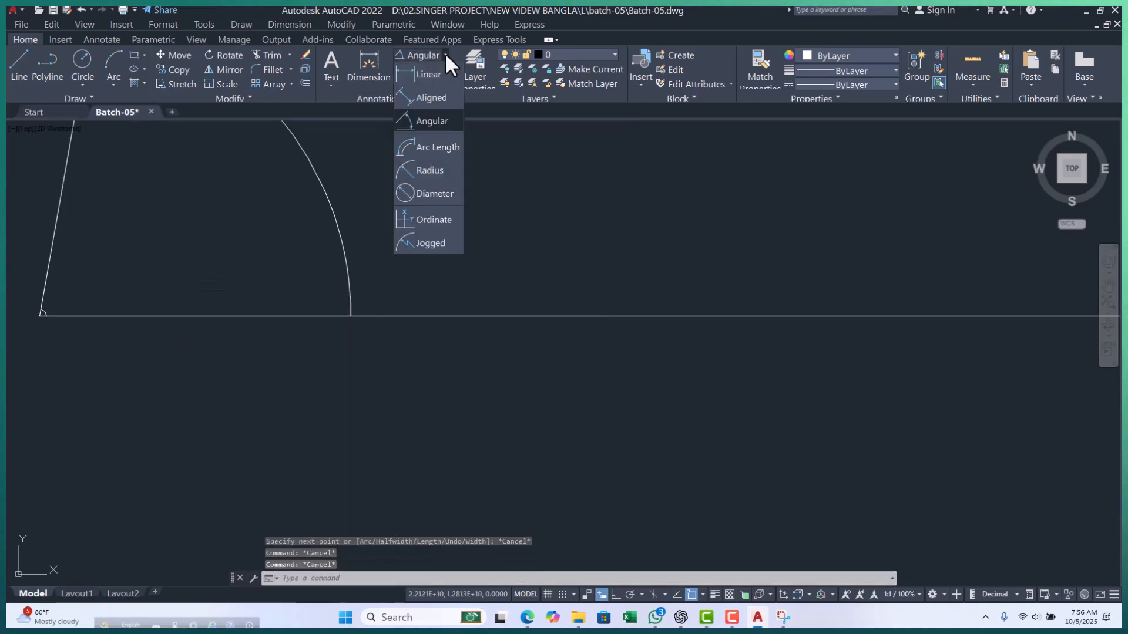
pyautogui.click(420, 76)
pyautogui.scroll(4, 31, 326)
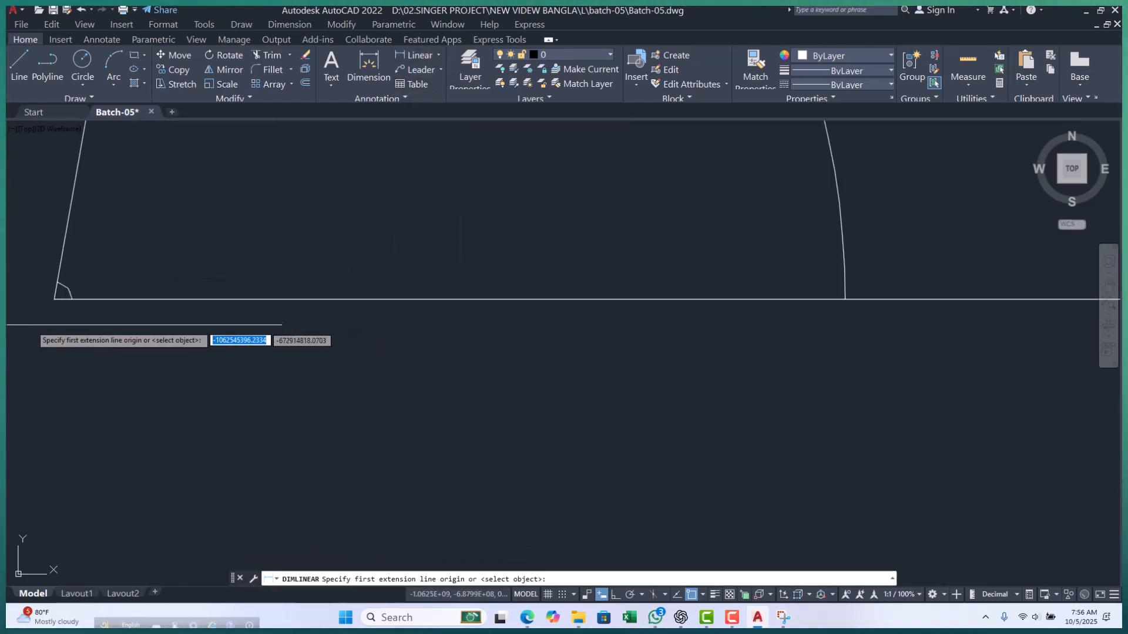
pyautogui.click(54, 299)
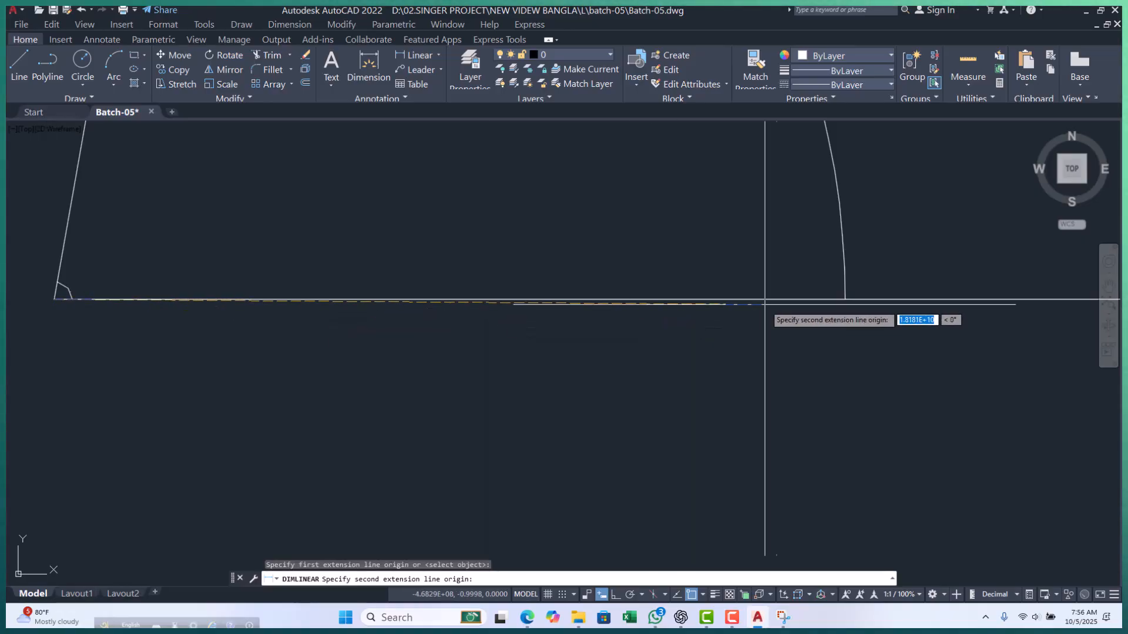
pyautogui.click(844, 300)
pyautogui.scroll(-4, 513, 304)
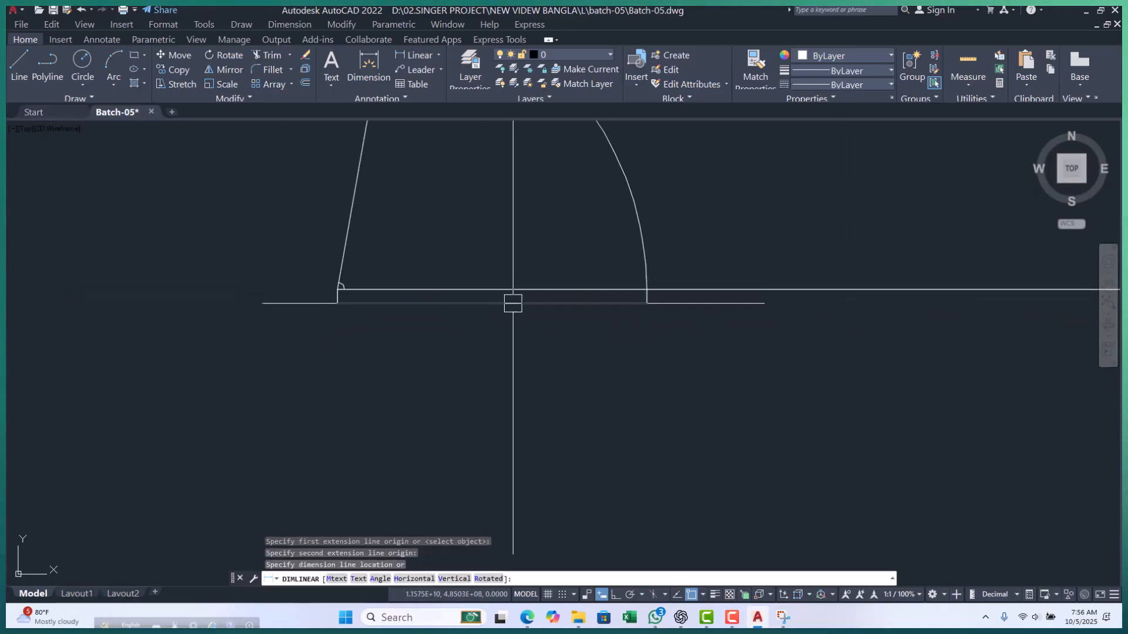
pyautogui.click(513, 303)
# - Select the linear dimension, look for its text along the dimension line, and deselect it
pyautogui.scroll(12, 506, 305)
pyautogui.click(529, 236)
pyautogui.click(460, 314)
pyautogui.scroll(14, 236, 277)
pyautogui.scroll(6, 185, 248)
pyautogui.scroll(9, 215, 316)
pyautogui.scroll(2, 240, 256)
pyautogui.moveTo(258, 266); pyautogui.dragTo(273, 294, button='middle')
pyautogui.scroll(-2, 357, 306)
pyautogui.scroll(6, 357, 305)
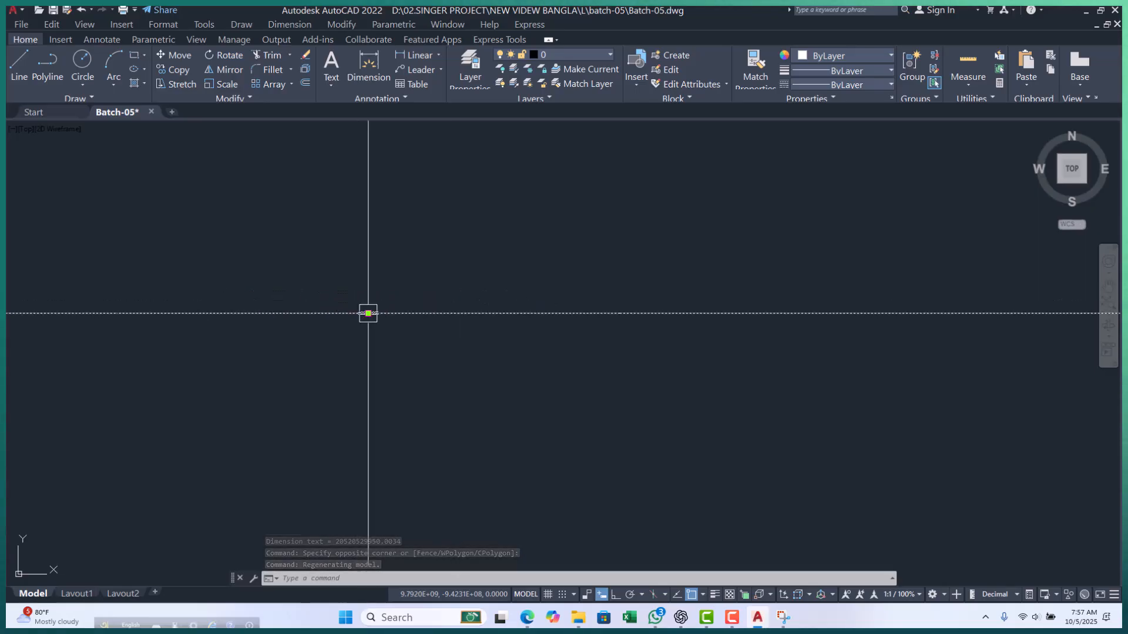
pyautogui.scroll(-10, 387, 370)
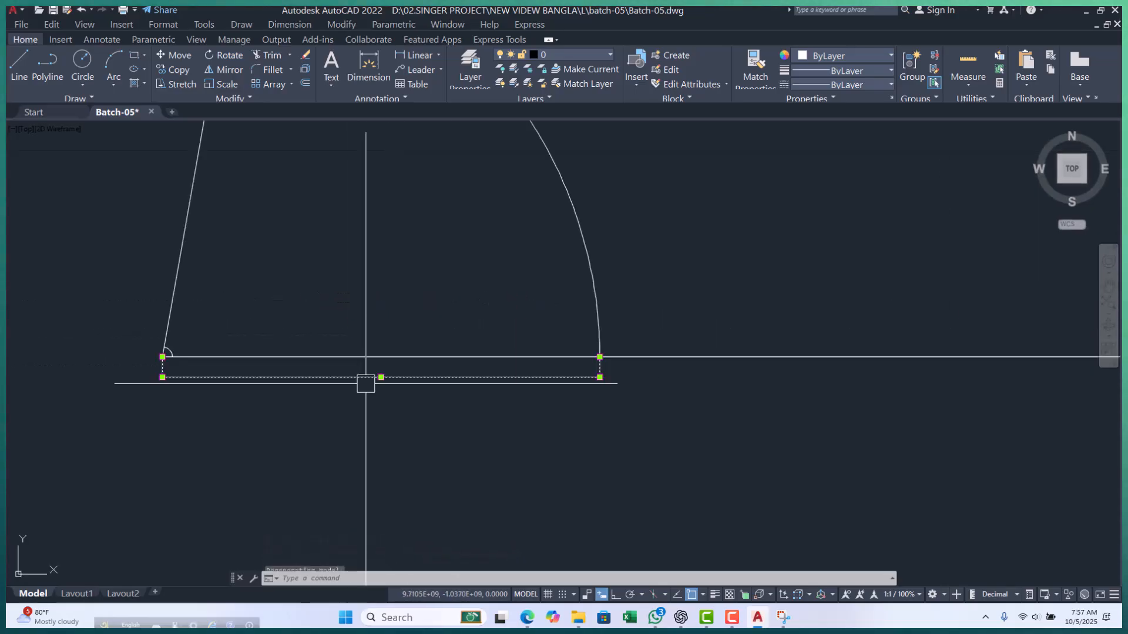
pyautogui.press('Escape')
# - Erase the large angular dimension arc between the steep line and the horizontal line
pyautogui.click(467, 236)
pyautogui.press('Escape')
pyautogui.click(386, 304)
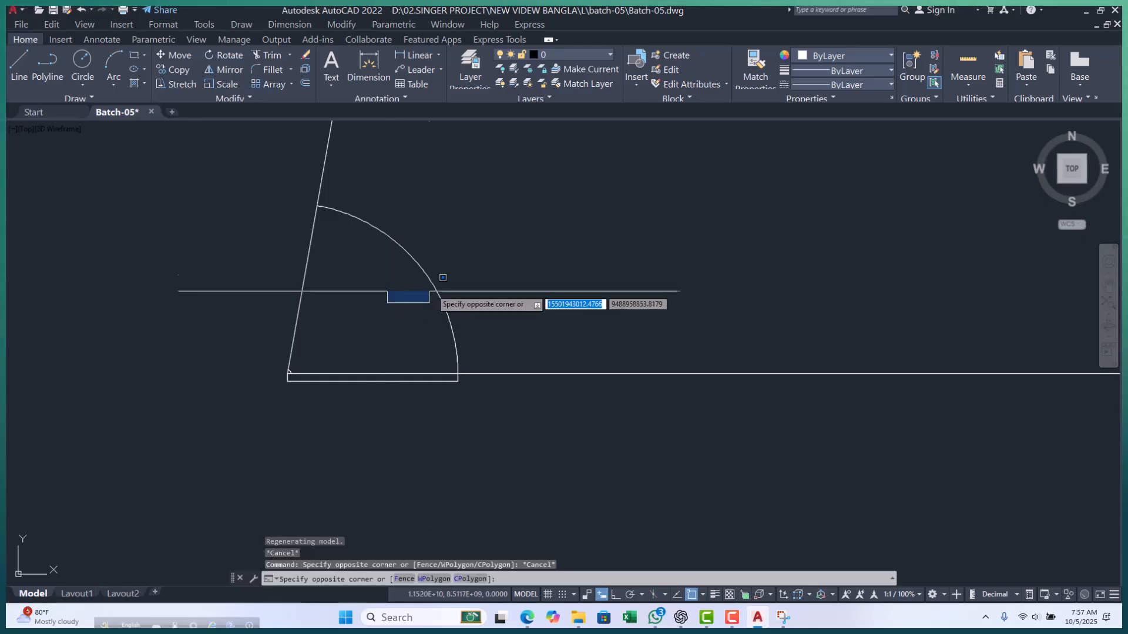
pyautogui.press('Escape')
pyautogui.press('Escape')
pyautogui.click(453, 237)
pyautogui.click(385, 279)
pyautogui.write('e')
pyautogui.press('Return')
# - Erase the linear dimension below the horizontal line and the small angular dimension at the corner
pyautogui.scroll(5, 312, 364)
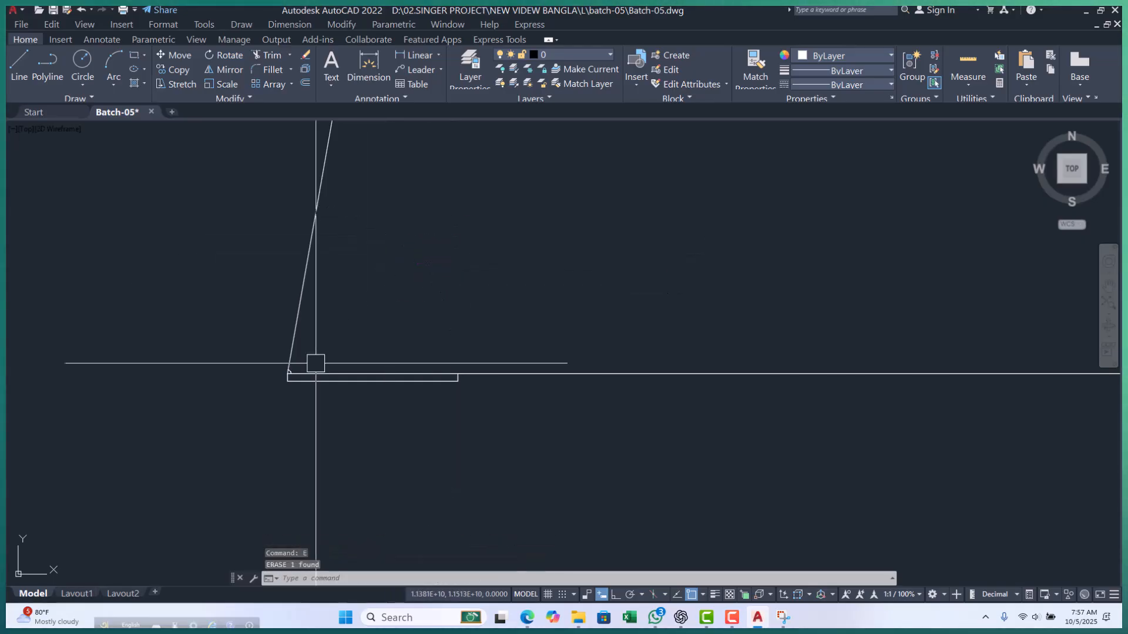
pyautogui.scroll(2, 329, 374)
pyautogui.click(340, 367)
pyautogui.click(270, 413)
pyautogui.press('space')
pyautogui.scroll(5, 162, 336)
pyautogui.scroll(2, 267, 275)
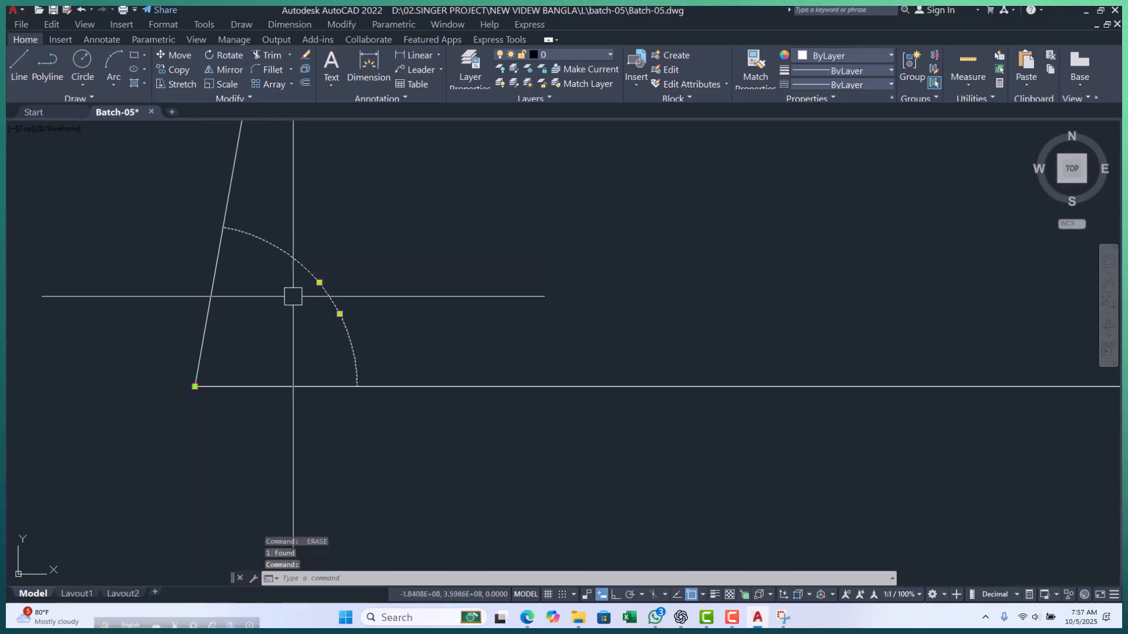
# - Add an angular dimension between the steep line and the horizontal line, placing its arc close to the corner
pyautogui.click(438, 54)
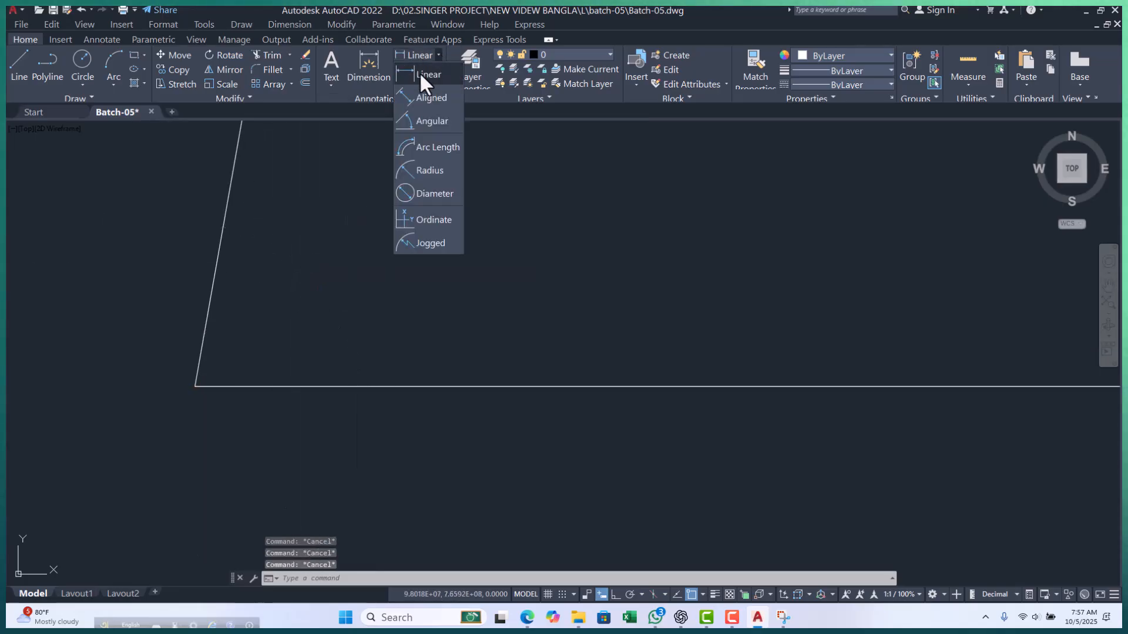
pyautogui.click(432, 121)
pyautogui.scroll(-2, 197, 391)
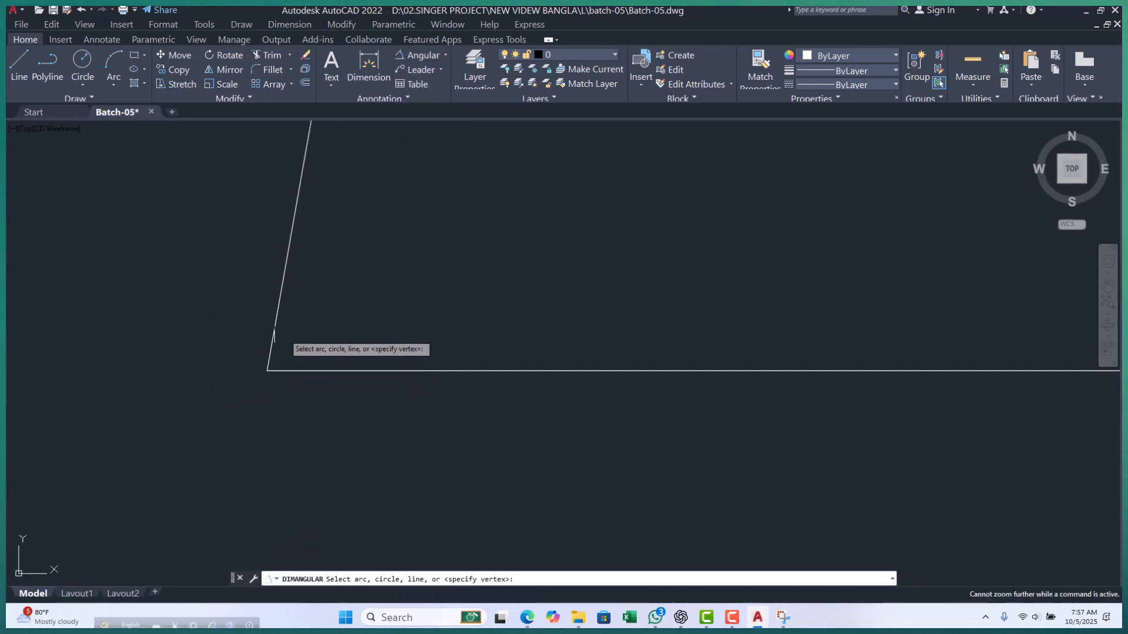
pyautogui.click(276, 341)
pyautogui.click(272, 370)
pyautogui.click(279, 353)
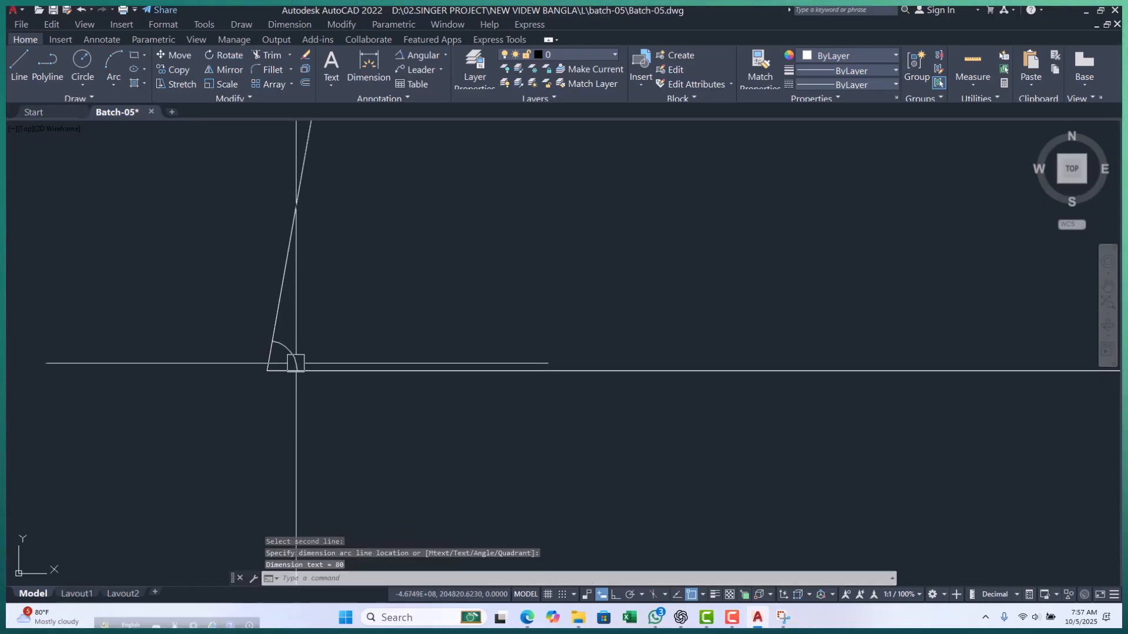
# - Examine the arc of the new angular dimension closely for its text, and deselect it
pyautogui.scroll(6, 278, 352)
pyautogui.scroll(2, 297, 351)
pyautogui.scroll(8, 333, 350)
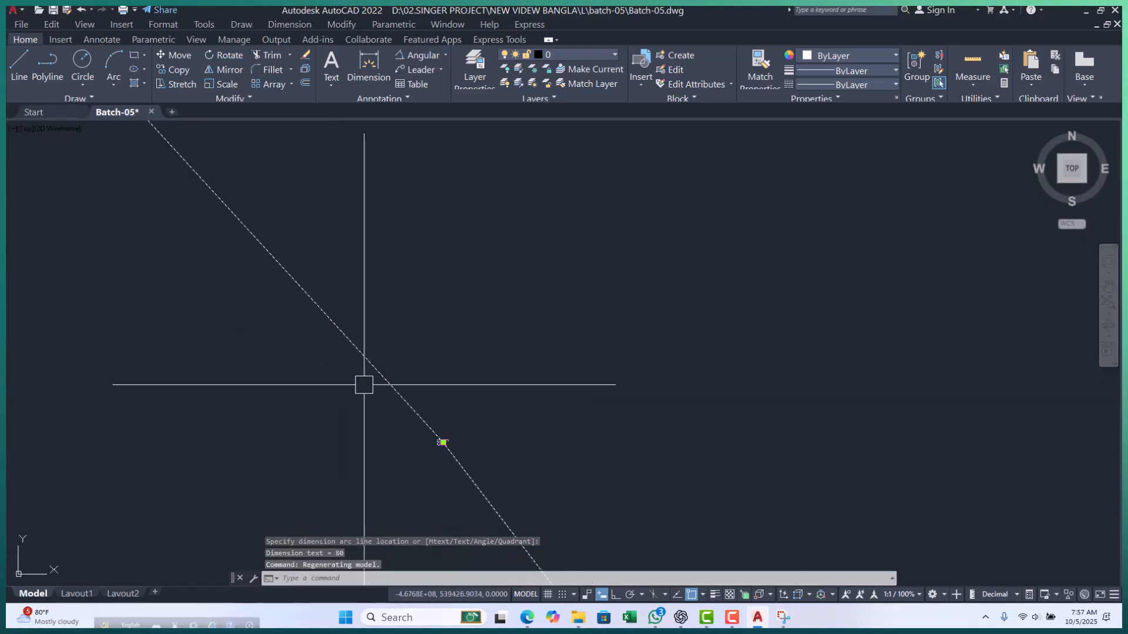
pyautogui.press('Escape')
pyautogui.press('Escape')
pyautogui.press('Escape')
pyautogui.scroll(-15, 376, 335)
pyautogui.scroll(12, 343, 358)
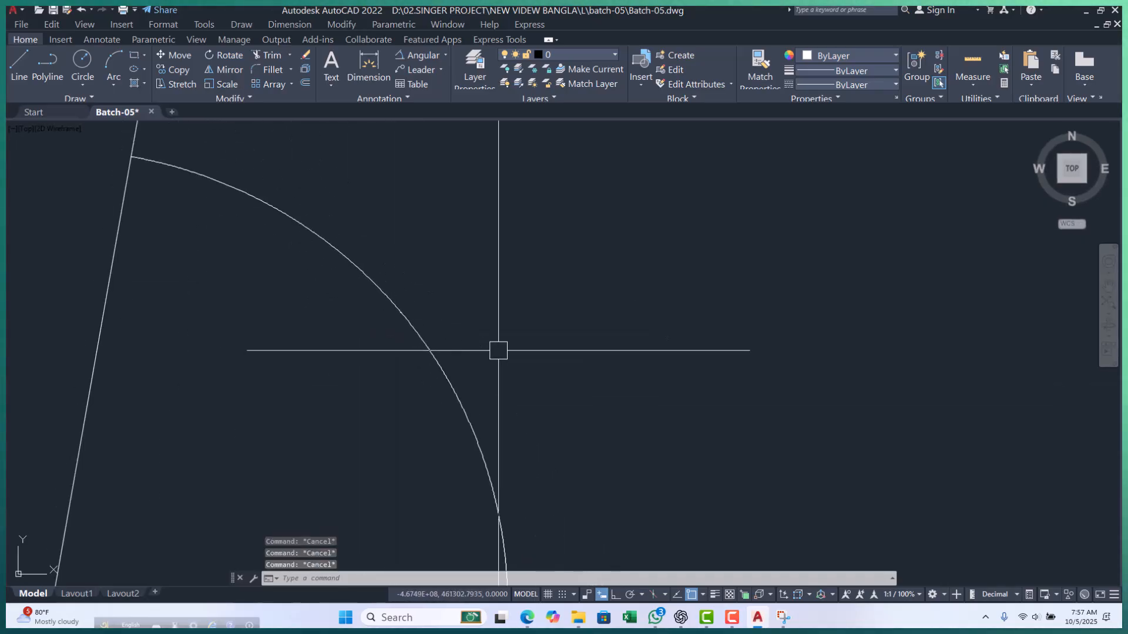
# - Set the text height of the Standard dimension style to 3000 and check the angle label on the arc
pyautogui.write('d')
pyautogui.press('Return')
pyautogui.click(697, 284)
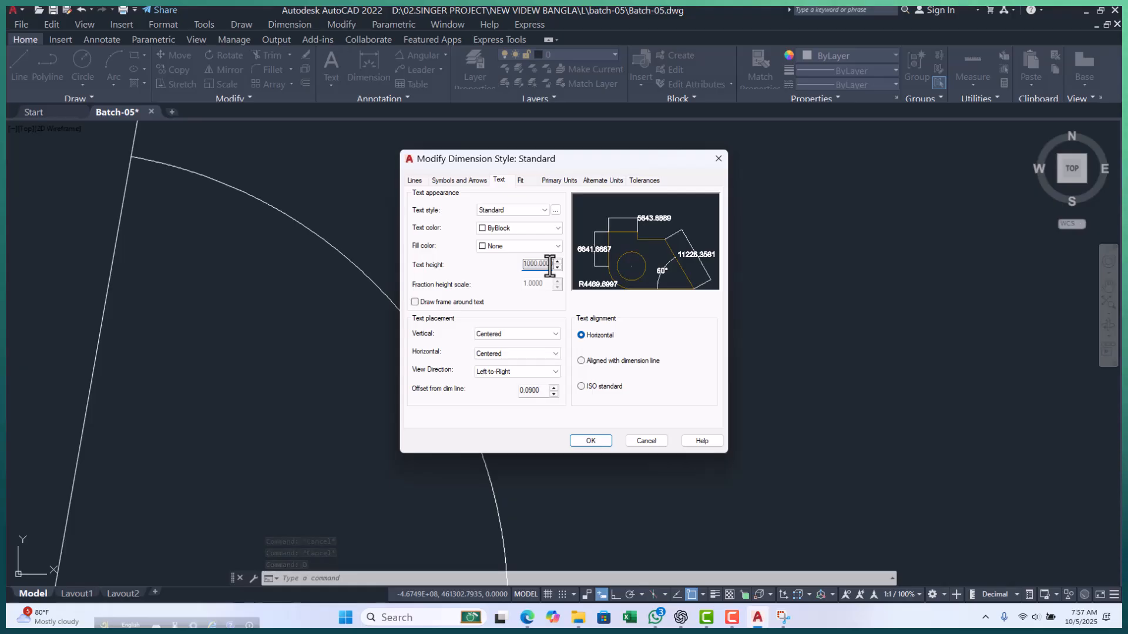
pyautogui.write('3000')
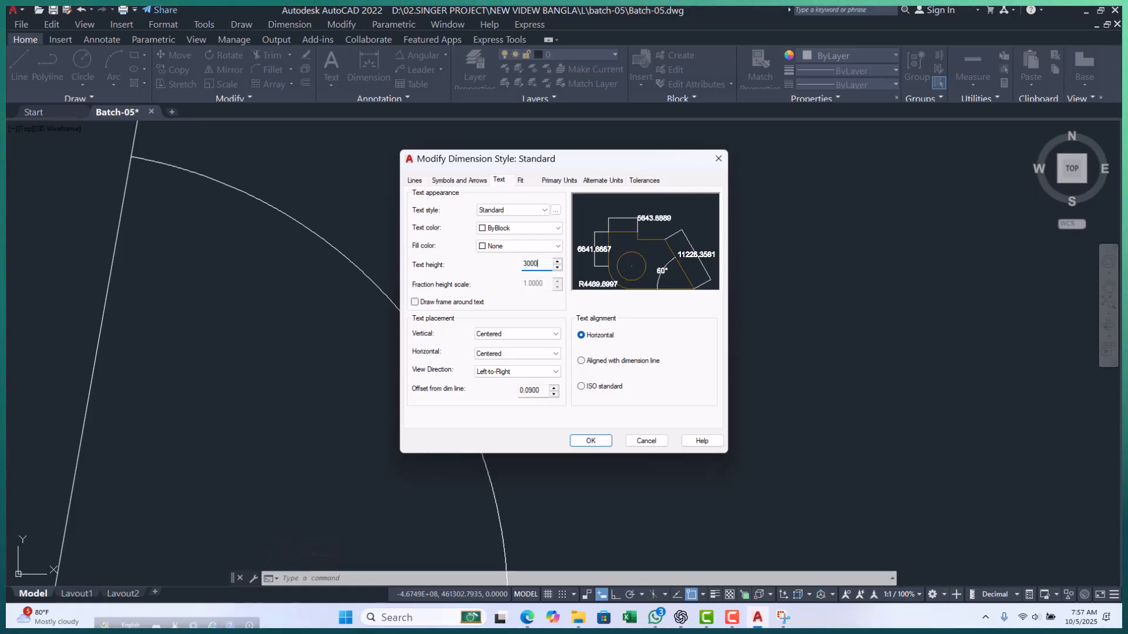
pyautogui.click(592, 440)
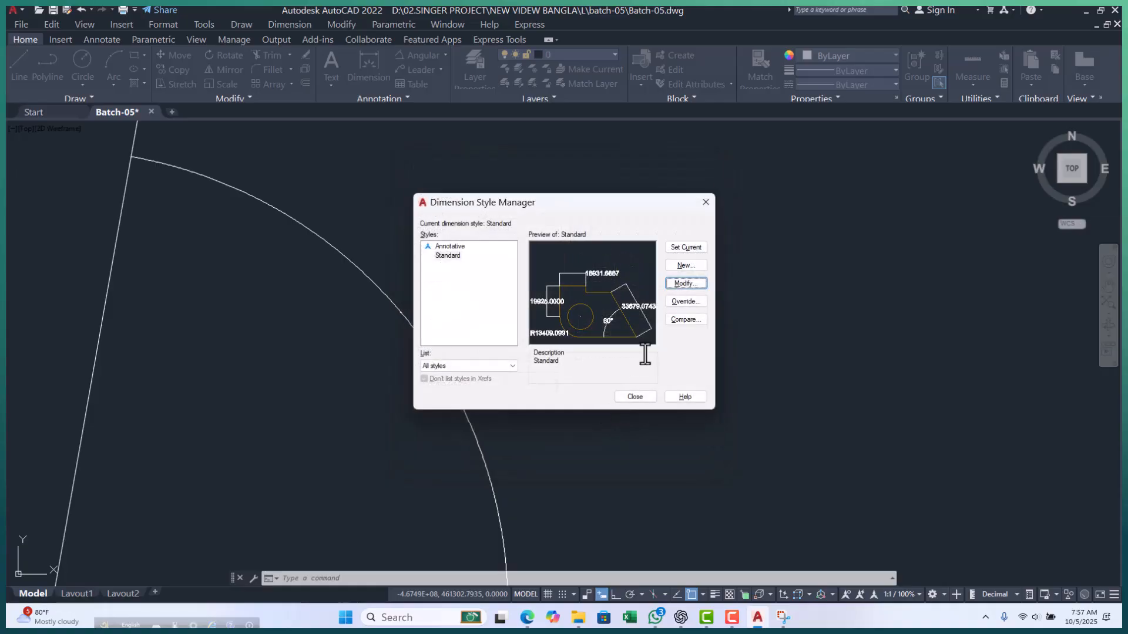
pyautogui.click(636, 397)
pyautogui.scroll(3, 379, 320)
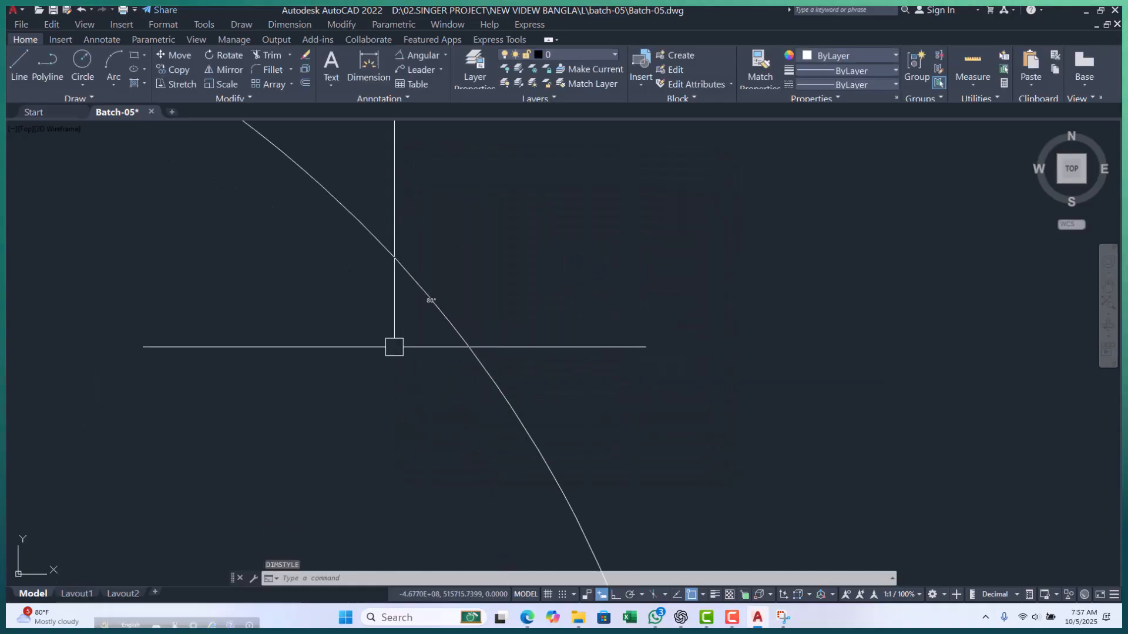
# - Set the text height of the Standard dimension style to 100000 and inspect the angle label on the arc
pyautogui.write('d')
pyautogui.press('Return')
pyautogui.click(682, 285)
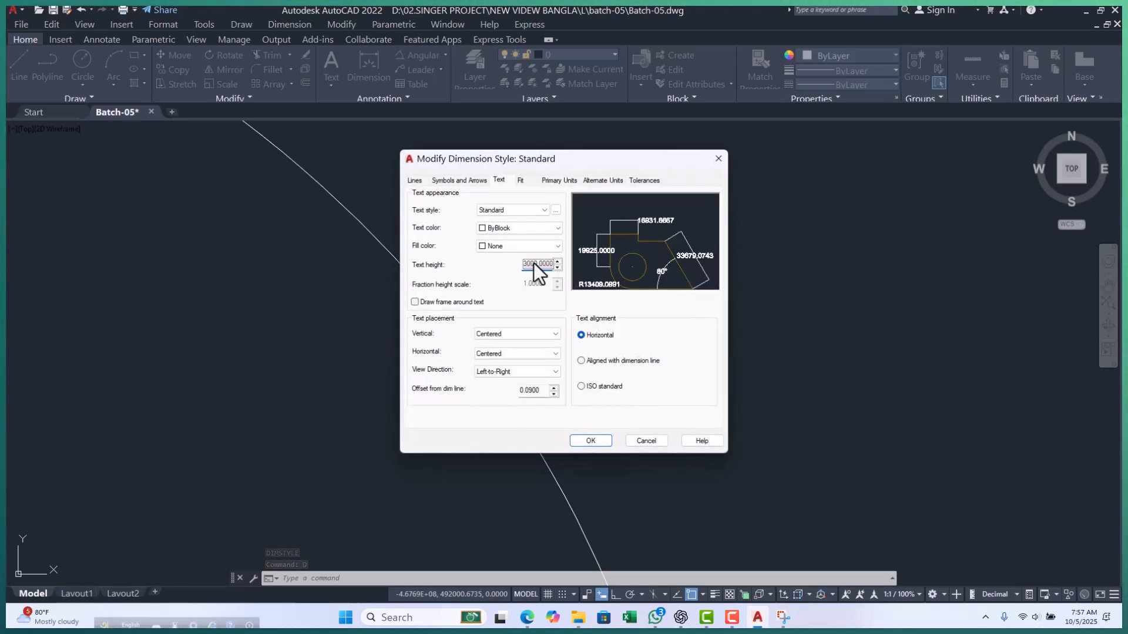
pyautogui.click(546, 265)
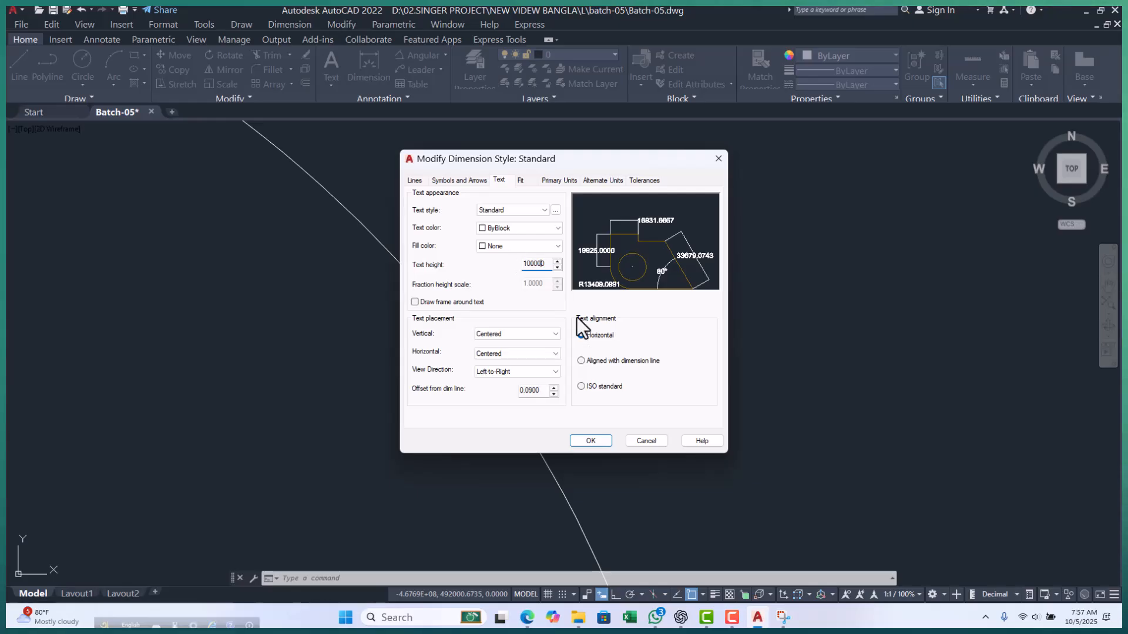
pyautogui.click(591, 440)
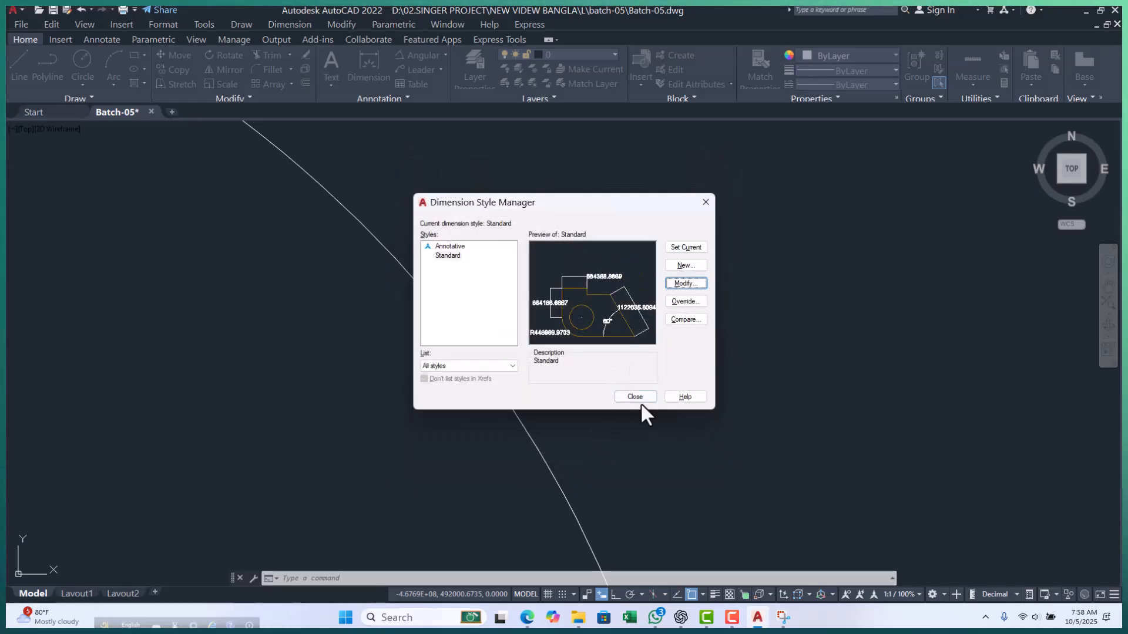
pyautogui.click(635, 397)
pyautogui.scroll(-6, 639, 388)
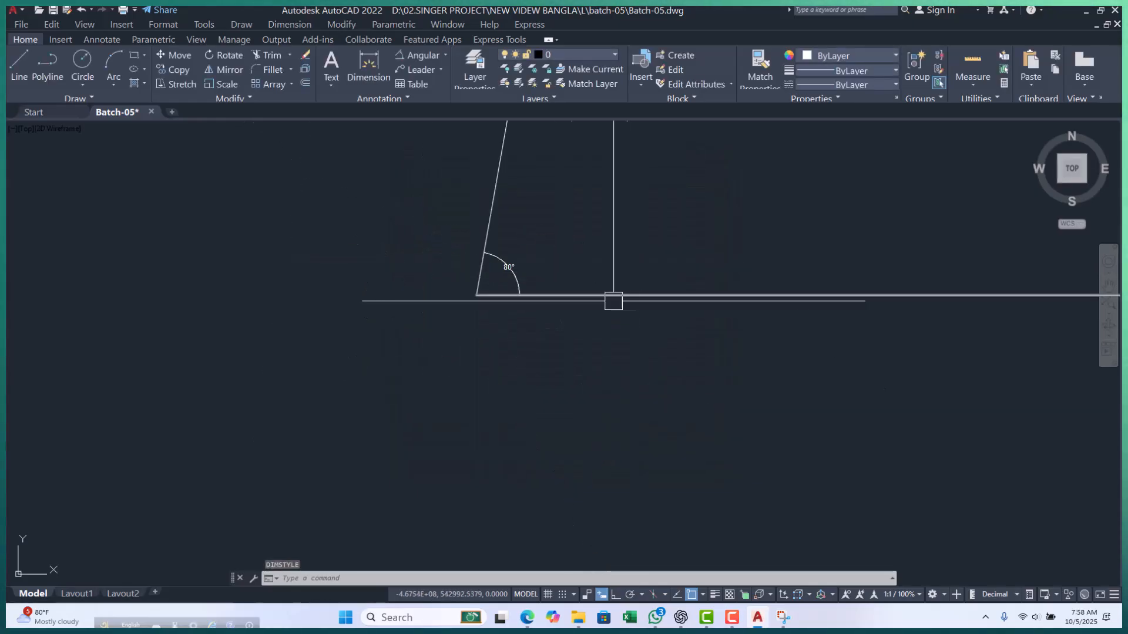
pyautogui.scroll(4, 421, 282)
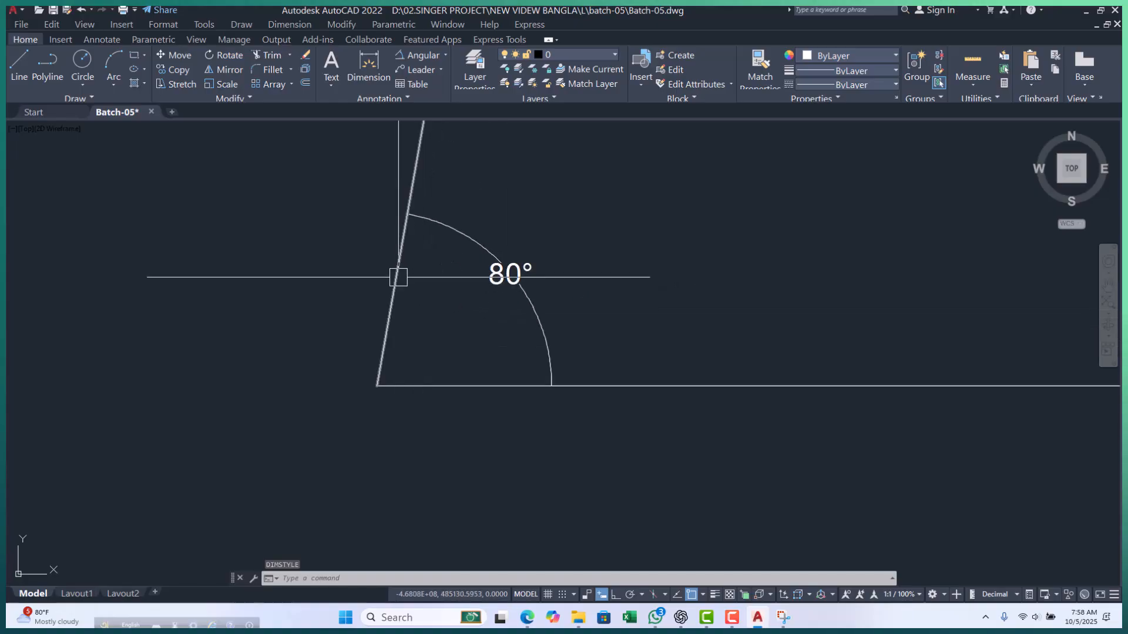
pyautogui.scroll(-3, 396, 272)
pyautogui.scroll(3, 327, 297)
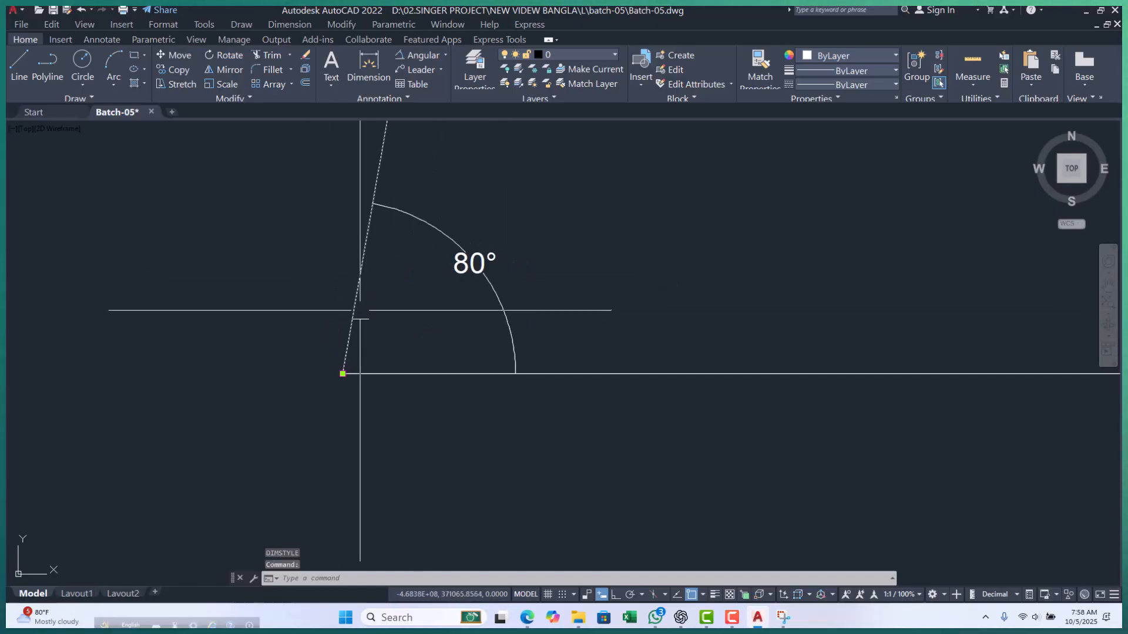
pyautogui.press('Escape')
pyautogui.press('Escape')
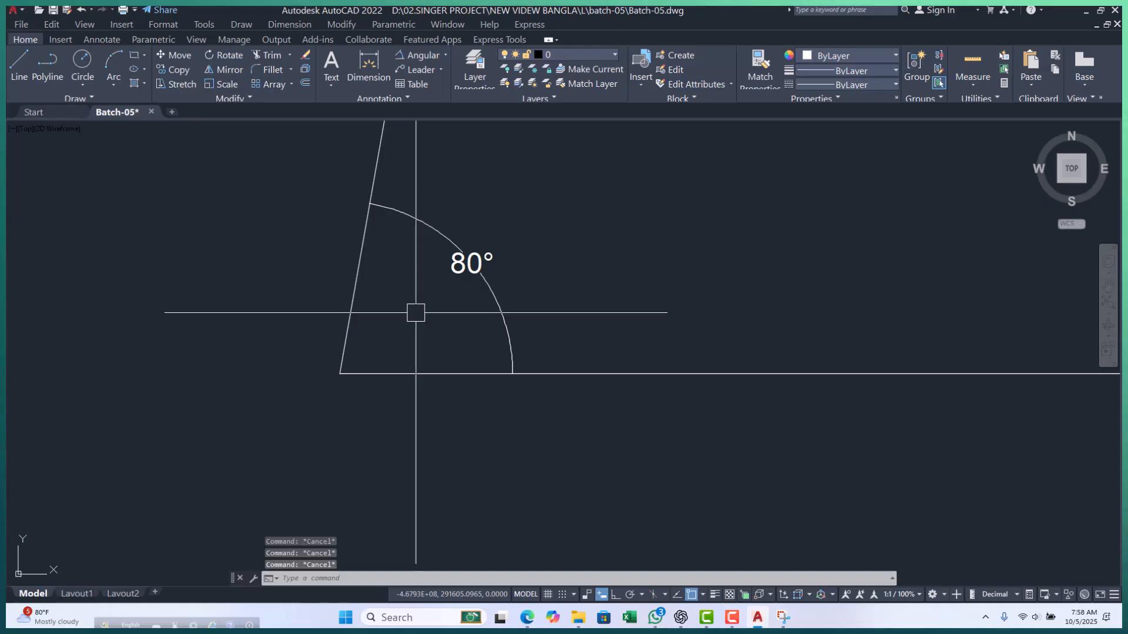
# - Review the Standard dimension style's arrow settings and reduce its text height to a much smaller value
pyautogui.write('d')
pyautogui.press('Return')
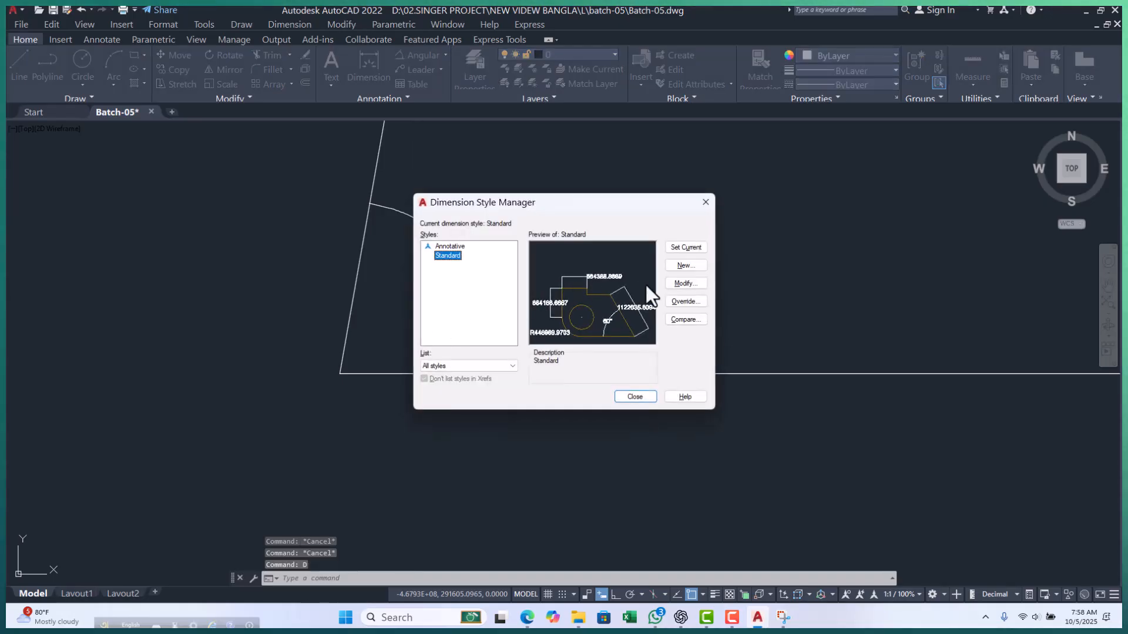
pyautogui.click(686, 282)
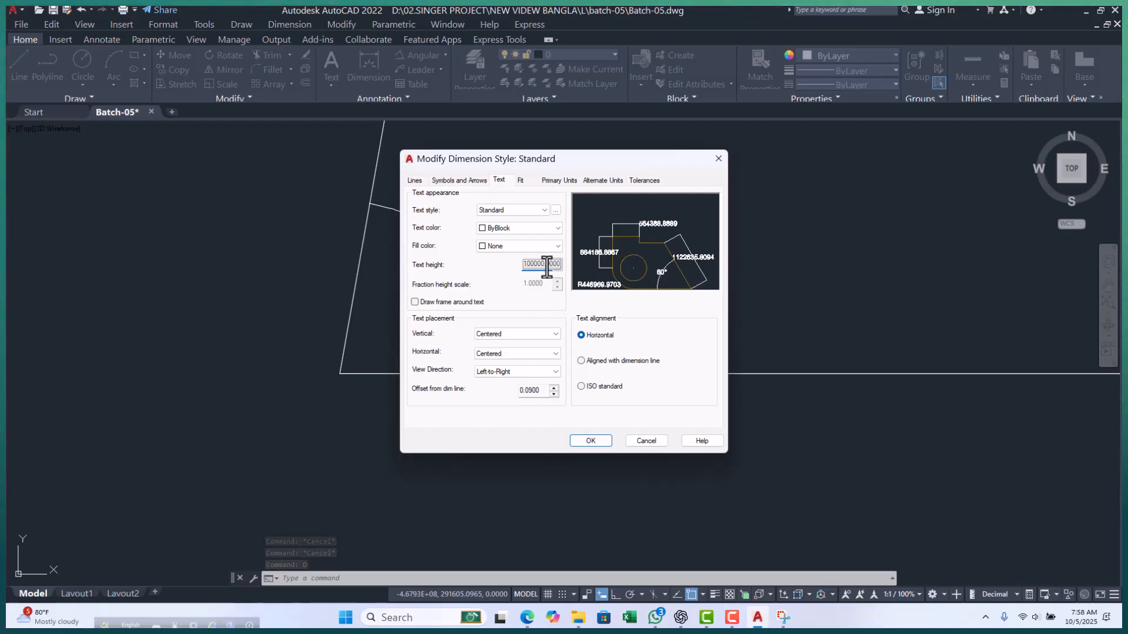
pyautogui.click(452, 180)
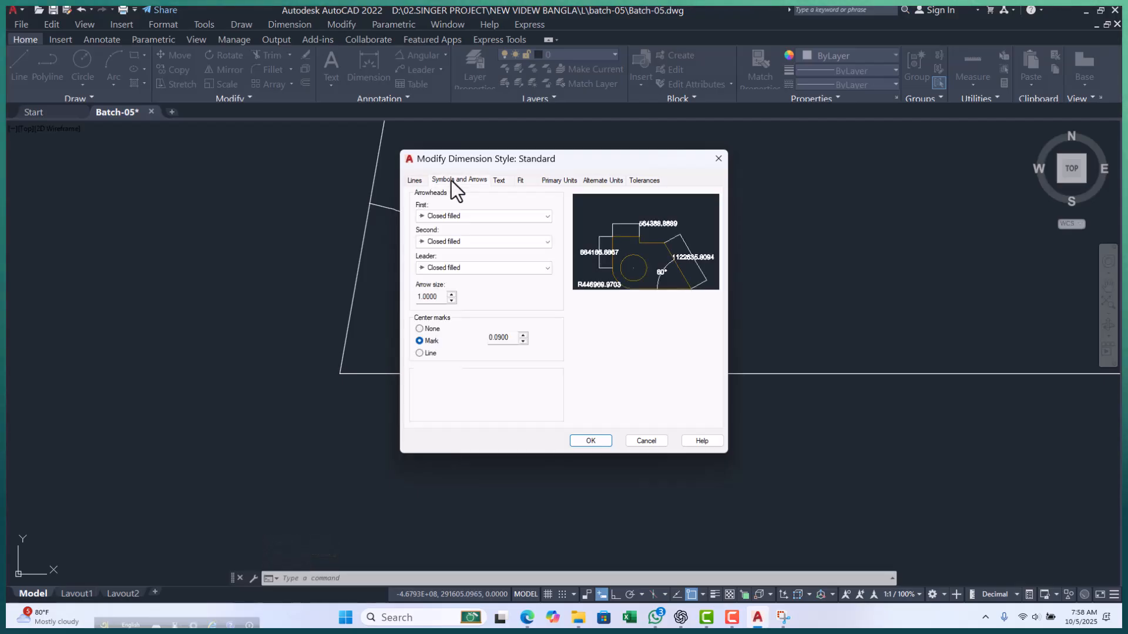
pyautogui.click(506, 180)
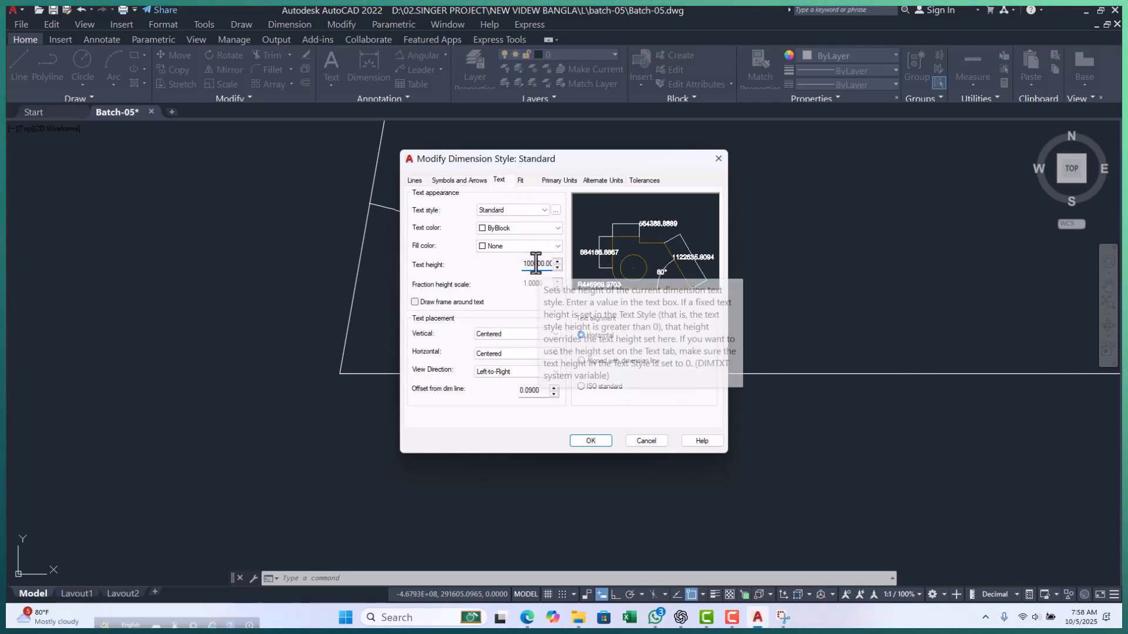
pyautogui.press('BackSpace')
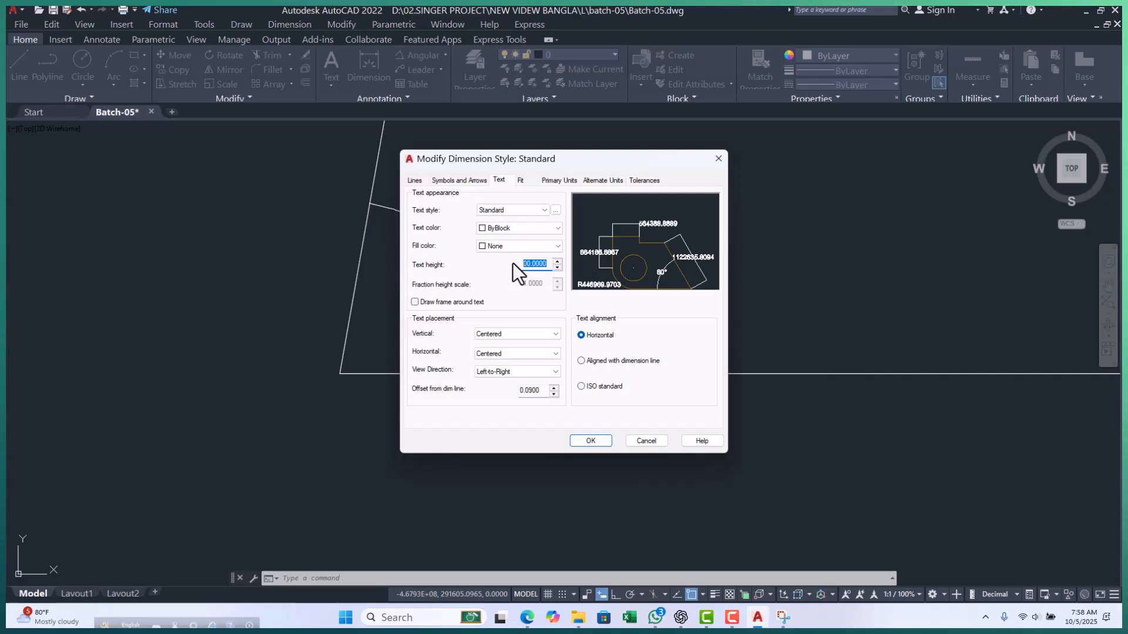
pyautogui.click(592, 441)
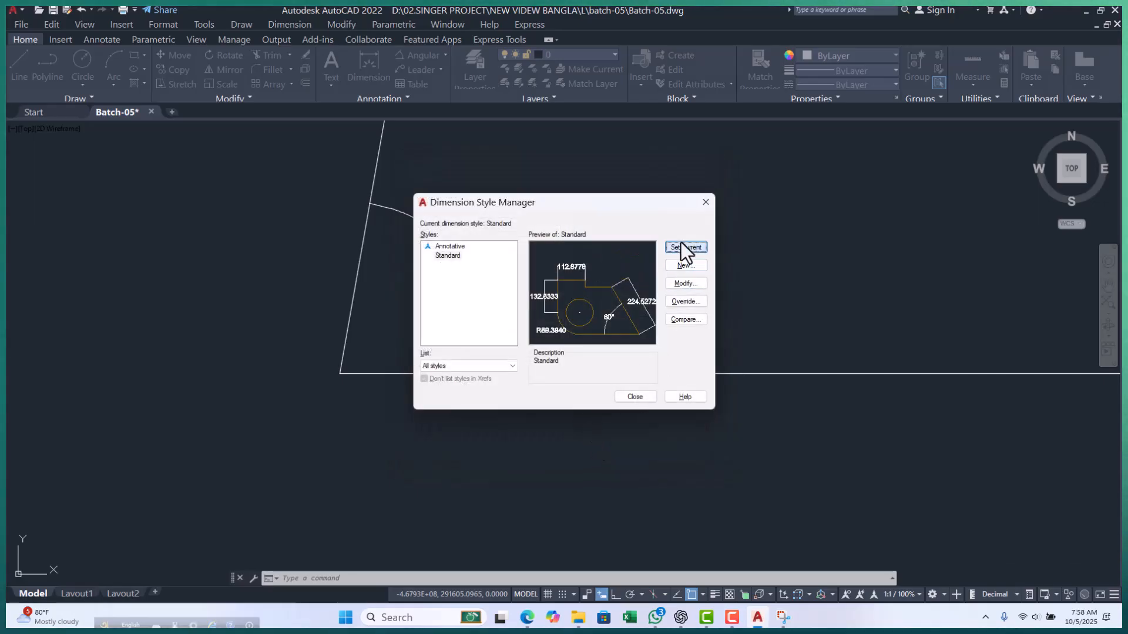
pyautogui.click(634, 397)
pyautogui.press('Escape')
# - Erase the whole figure, including its slanted line, base line and angular dimension arc
pyautogui.scroll(4, 347, 274)
pyautogui.scroll(-2, 276, 273)
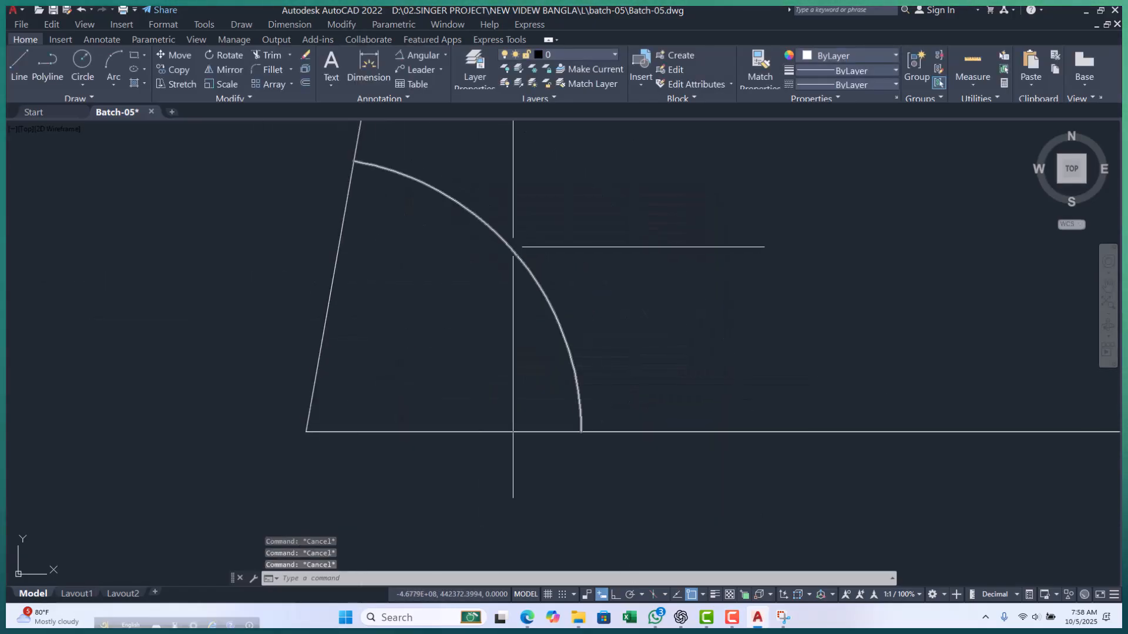
pyautogui.scroll(4, 306, 432)
pyautogui.scroll(-2, 461, 315)
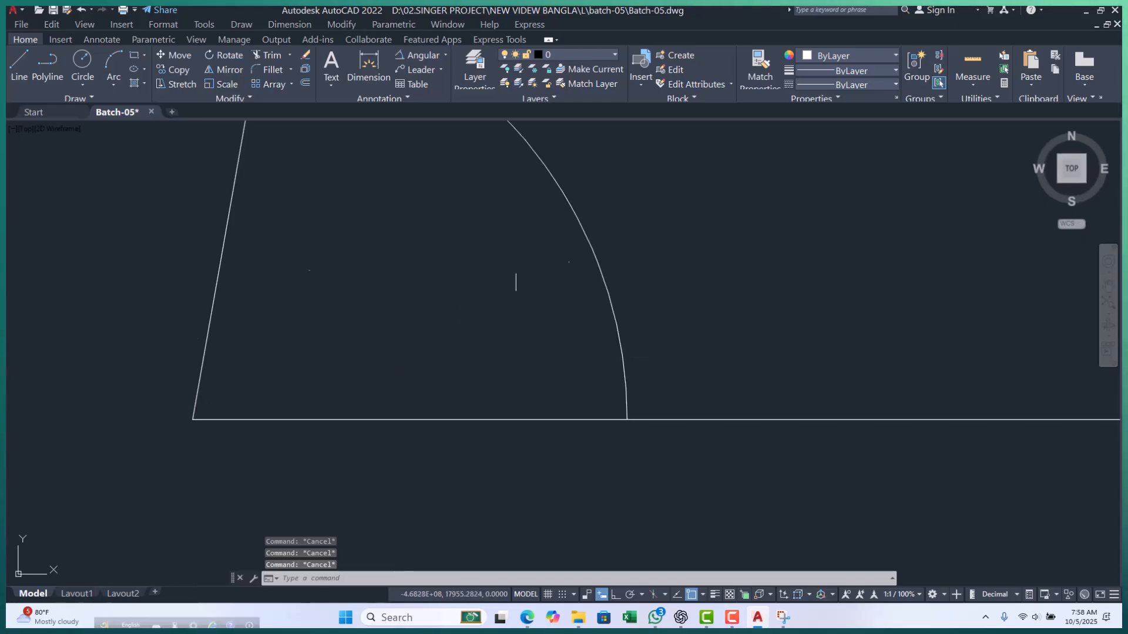
pyautogui.click(664, 229)
pyautogui.click(372, 459)
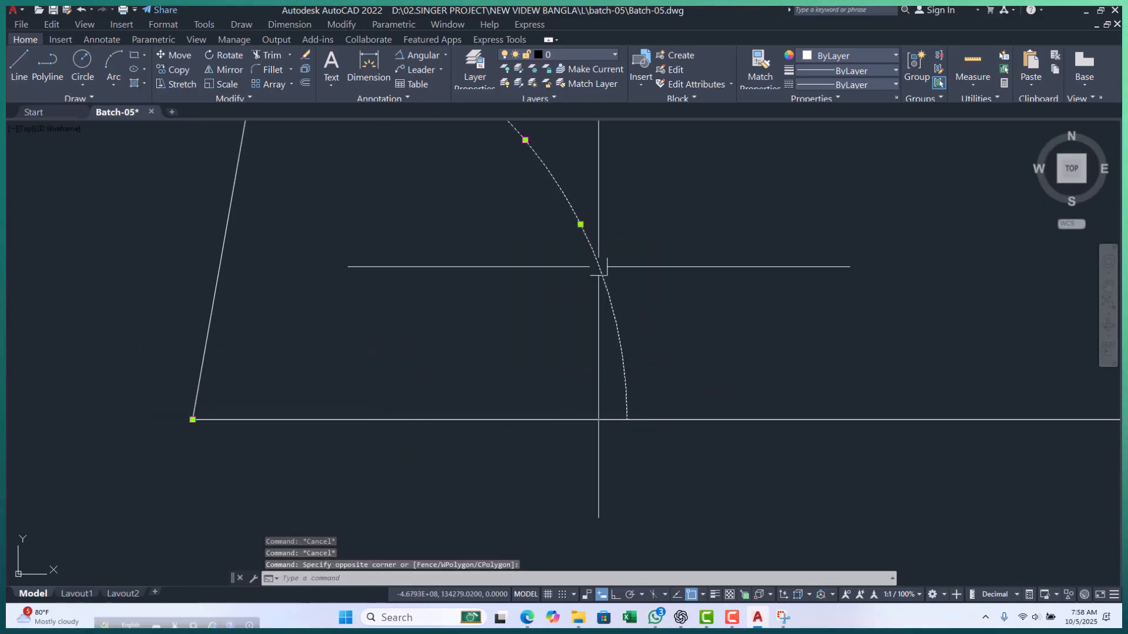
pyautogui.click(660, 217)
pyautogui.click(154, 455)
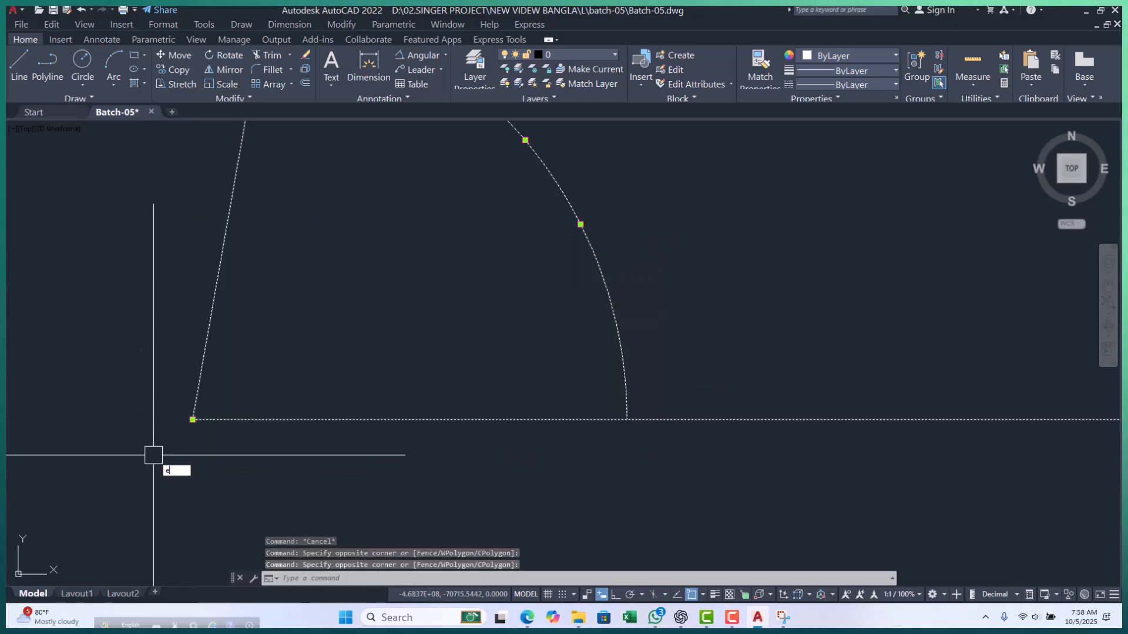
pyautogui.press('Delete')
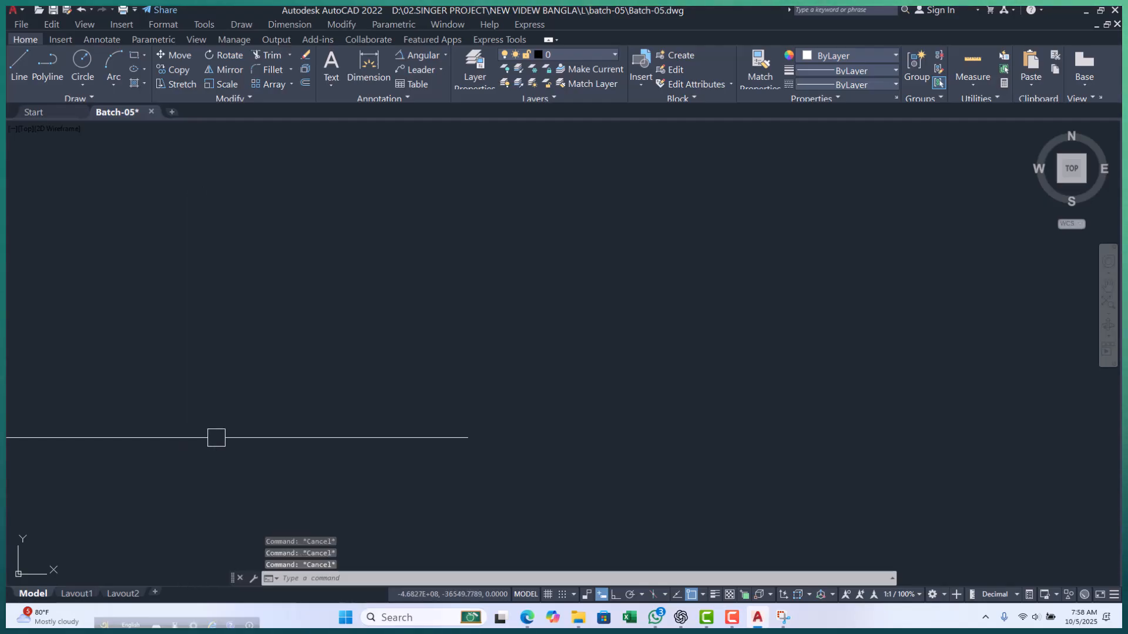
# - Draw a single-segment polyline starting at the origin 0,0 and ending at a freely picked point far to the west
pyautogui.write('pl')
pyautogui.press('Return')
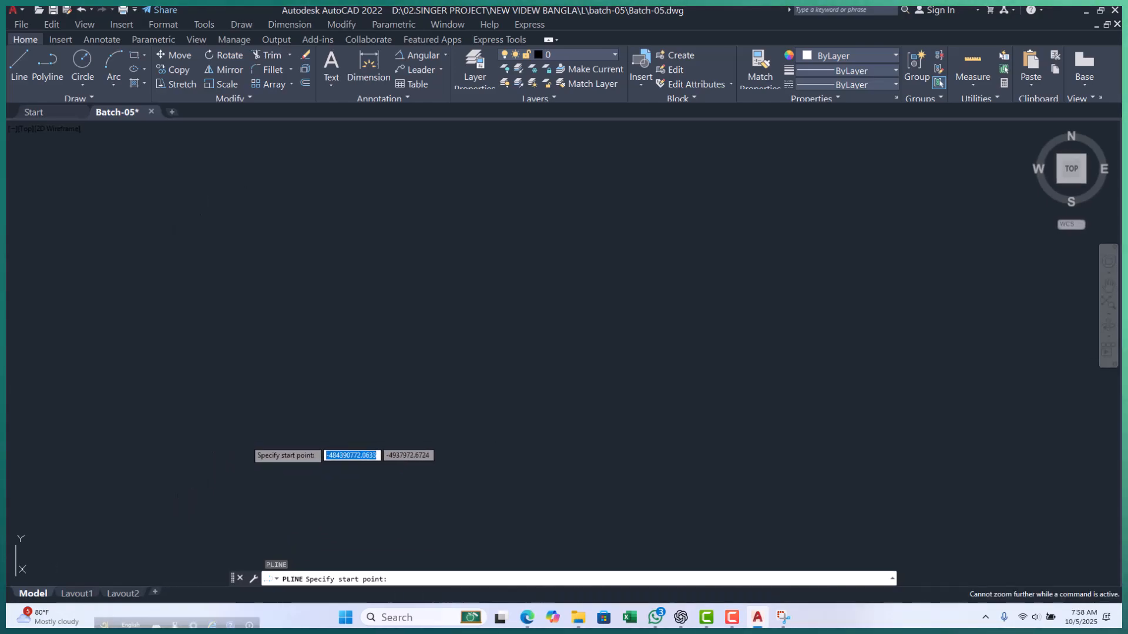
pyautogui.write('0')
pyautogui.press('Tab')
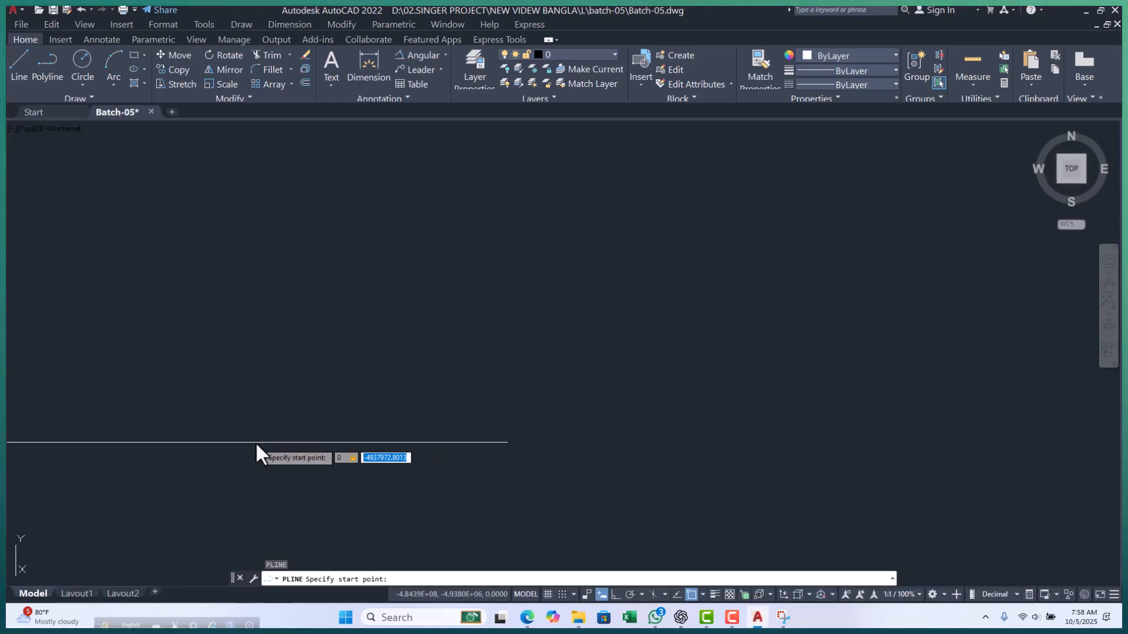
pyautogui.write('0')
pyautogui.press('Return')
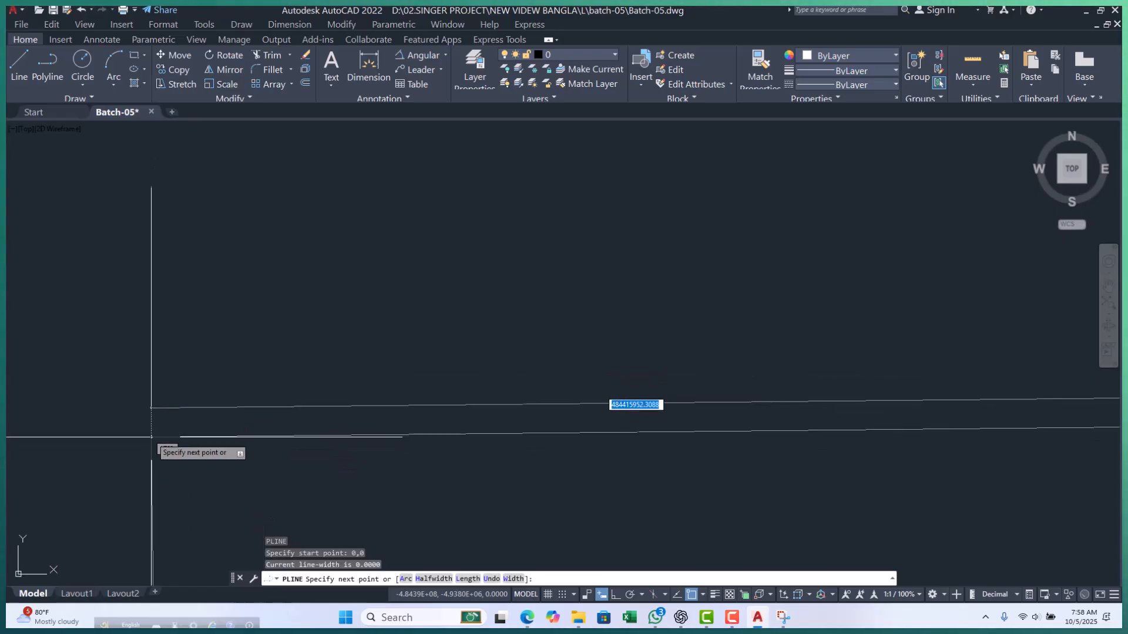
pyautogui.scroll(-2, 333, 452)
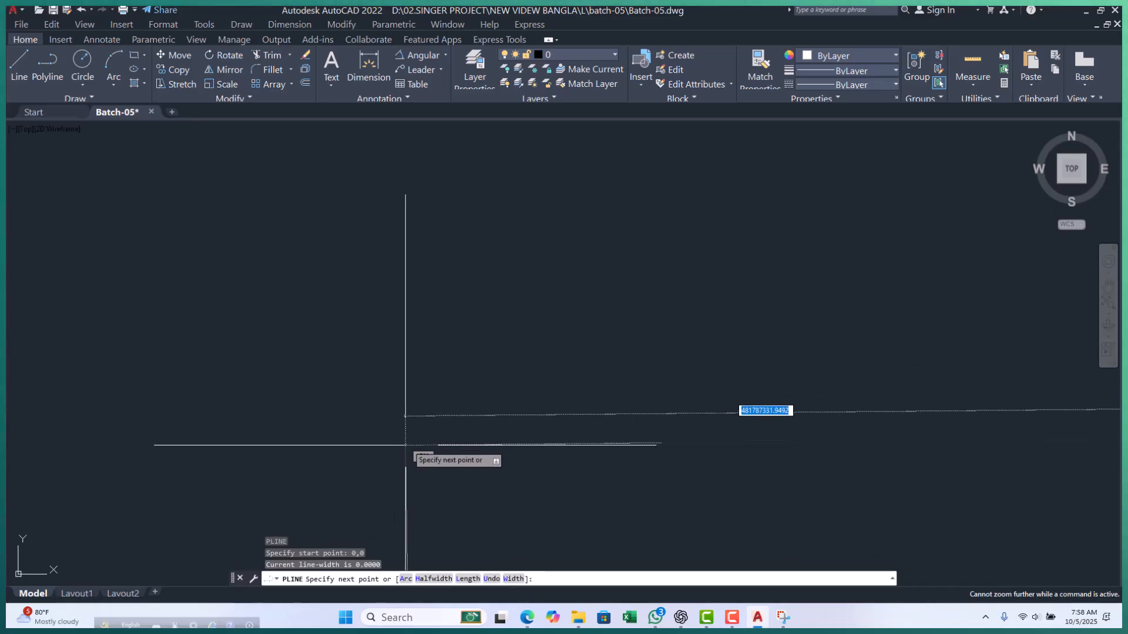
pyautogui.click(354, 383)
pyautogui.press('Escape')
pyautogui.scroll(-4, 237, 399)
pyautogui.press('Escape')
pyautogui.scroll(-10, 260, 375)
pyautogui.scroll(5, 226, 392)
pyautogui.scroll(12, 513, 374)
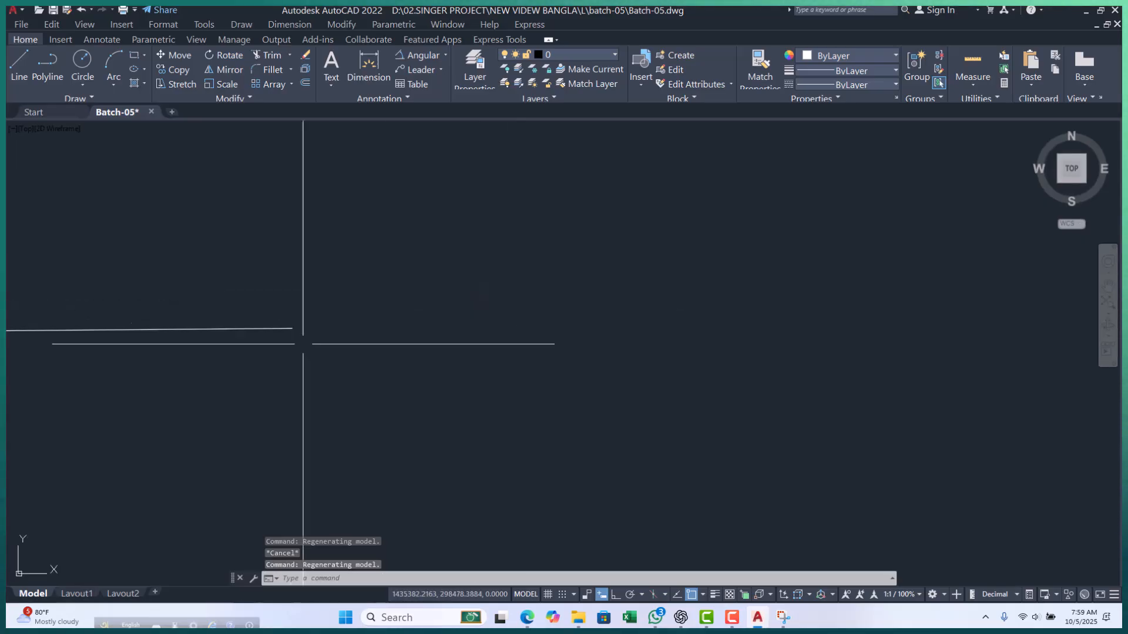
pyautogui.scroll(-4, 317, 300)
pyautogui.scroll(2, 338, 321)
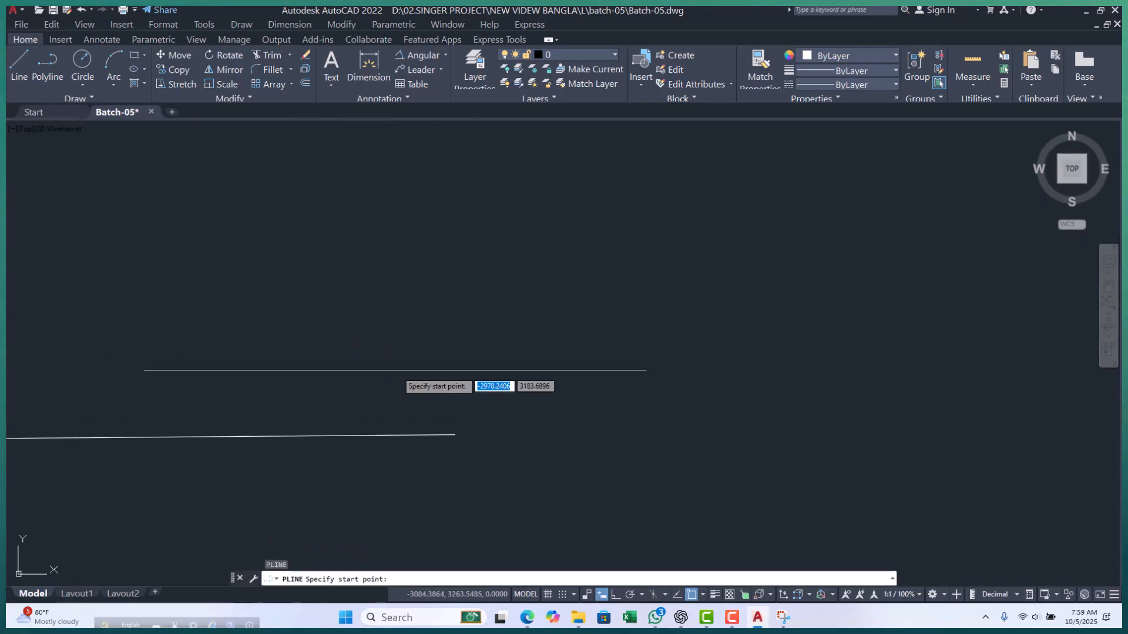
pyautogui.click(454, 435)
pyautogui.press('Escape')
pyautogui.press('Escape')
pyautogui.press('Escape')
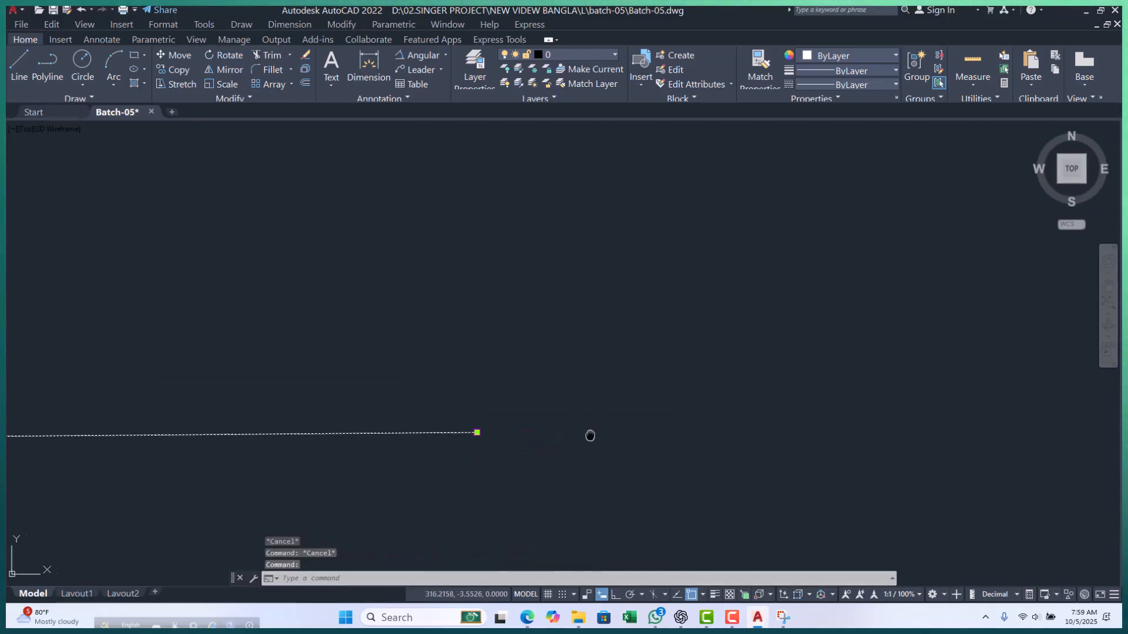
# - Create a construction line at an angle of 45 degrees through the polyline's endpoint at the origin
pyautogui.write('xl')
pyautogui.press('Return')
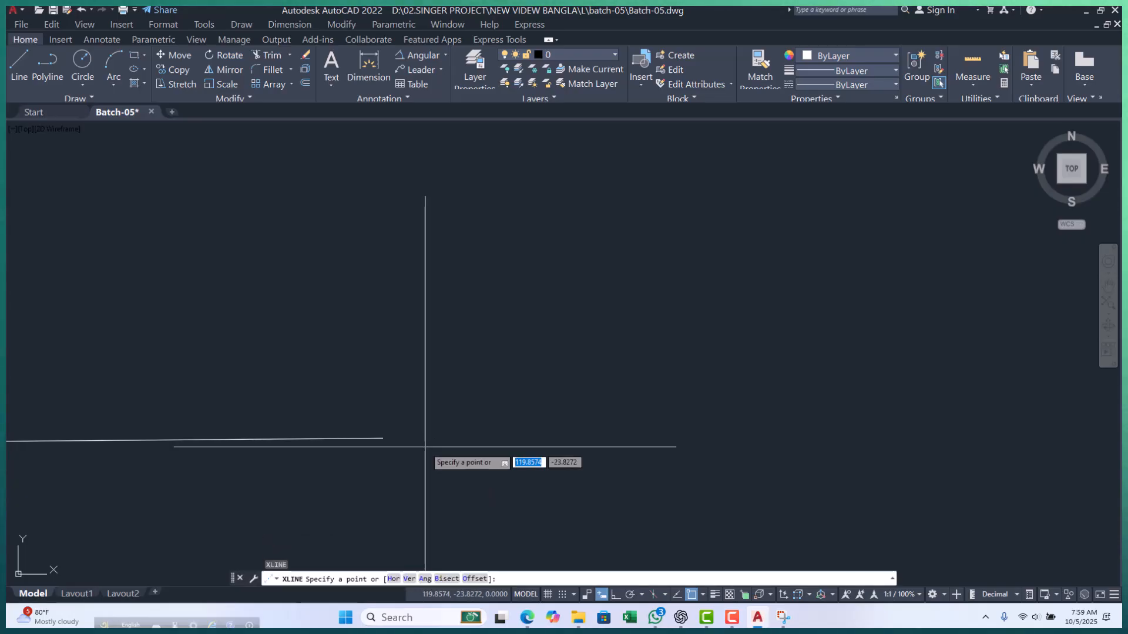
pyautogui.click(425, 580)
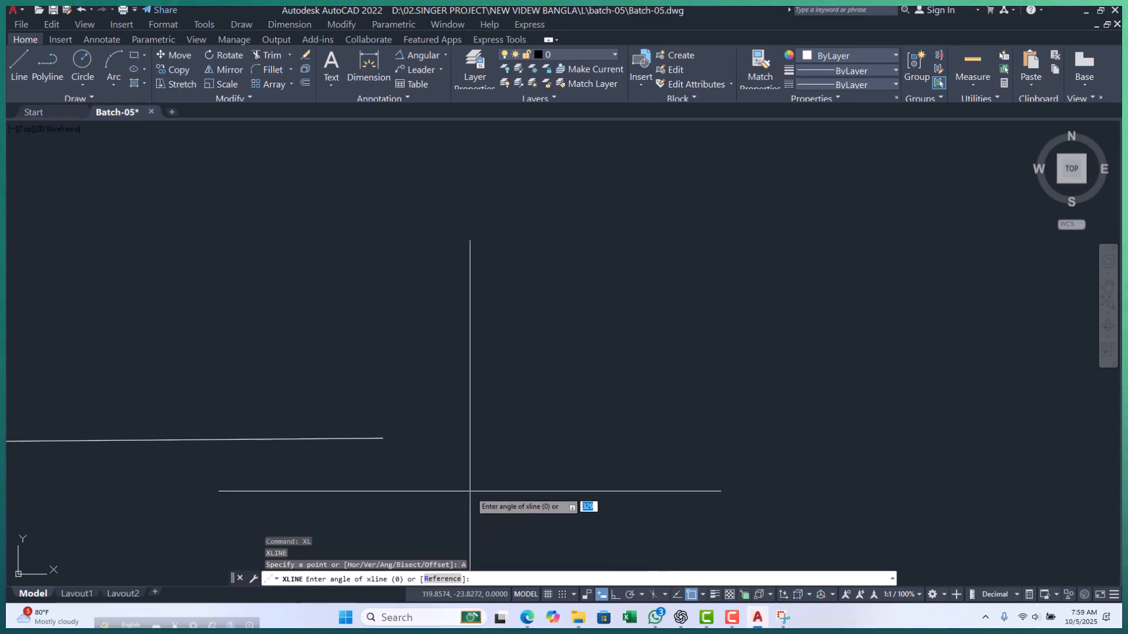
pyautogui.write('45')
pyautogui.press('Return')
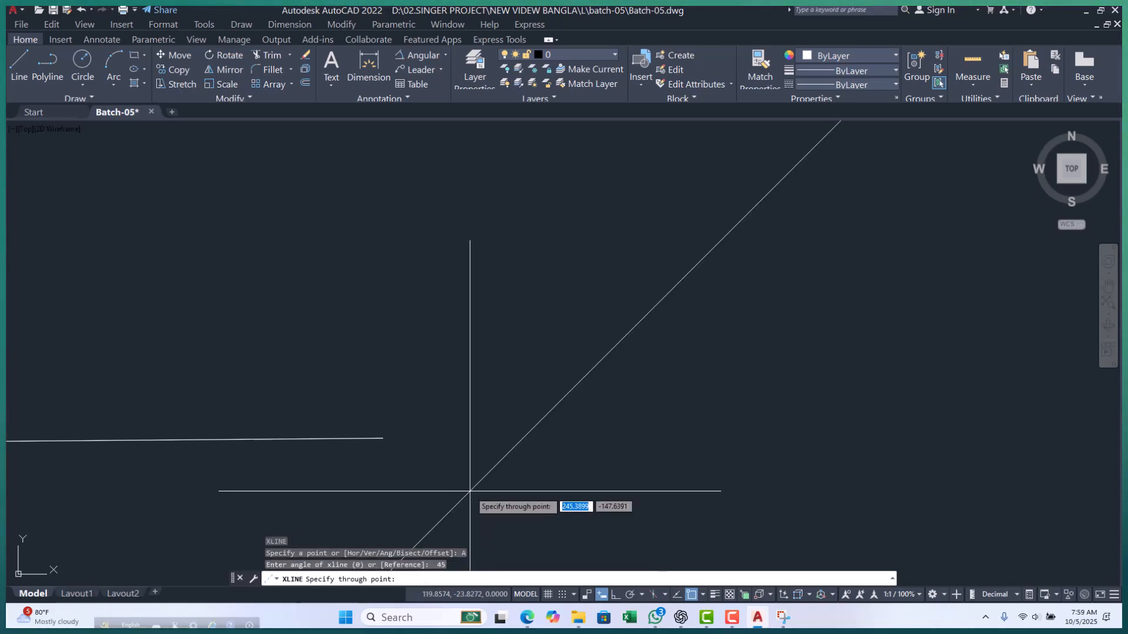
pyautogui.click(421, 448)
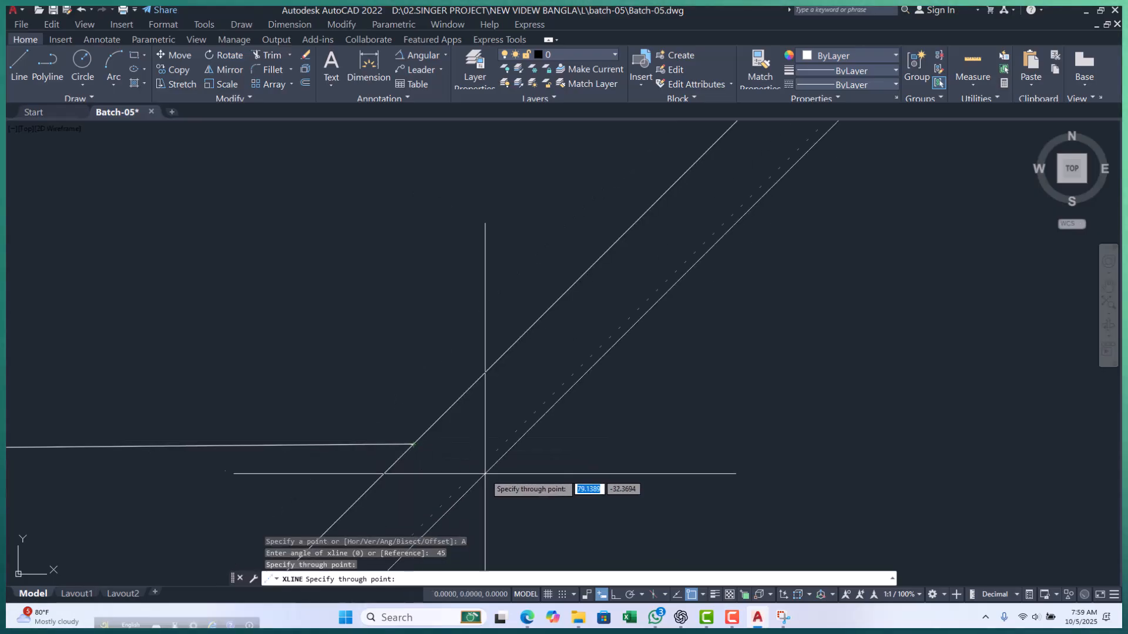
pyautogui.press('Escape')
pyautogui.press('Escape')
pyautogui.press('Escape')
pyautogui.press('Escape')
pyautogui.scroll(-4, 456, 434)
pyautogui.scroll(-4, 434, 413)
pyautogui.scroll(4, 432, 412)
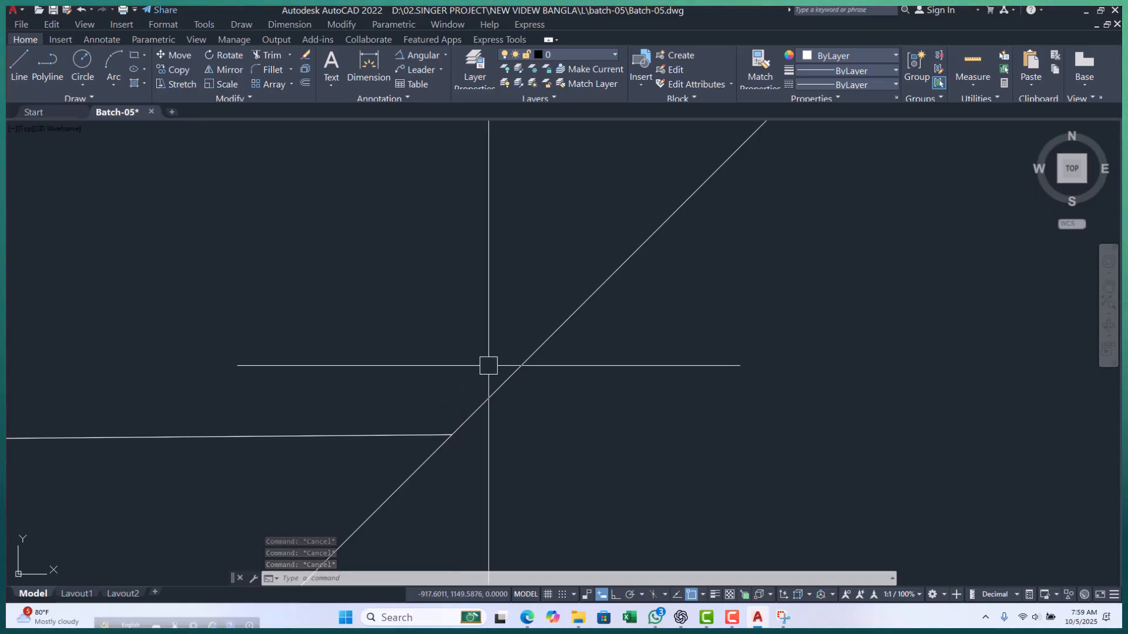
pyautogui.moveTo(505, 360); pyautogui.dragTo(515, 386, button='middle')
pyautogui.scroll(-3, 521, 382)
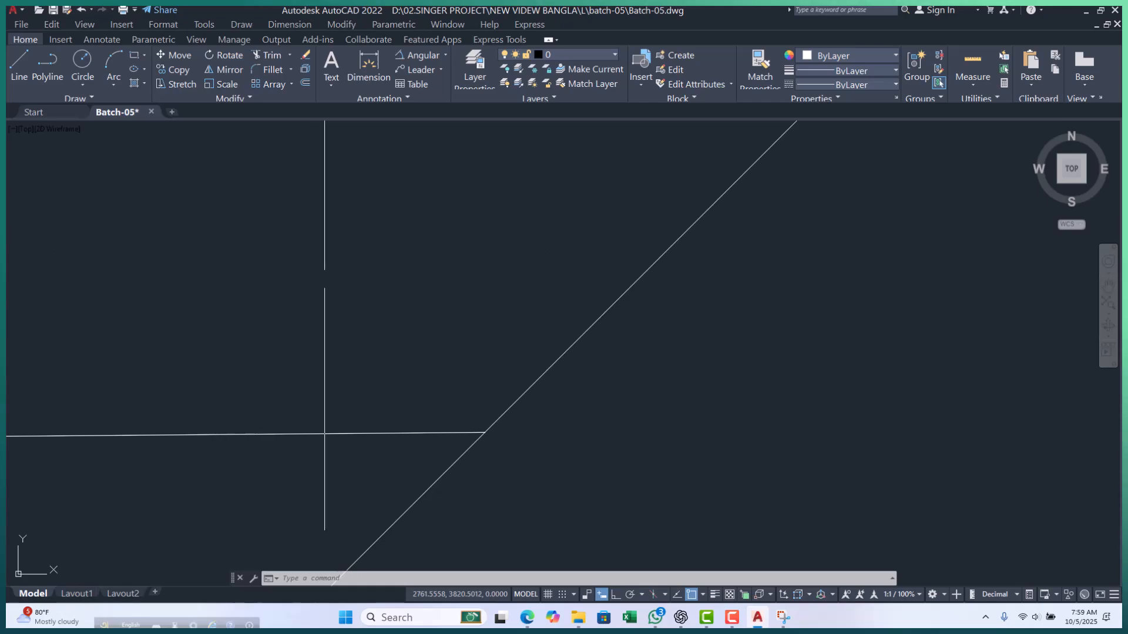
pyautogui.moveTo(317, 274); pyautogui.dragTo(284, 273, button='middle')
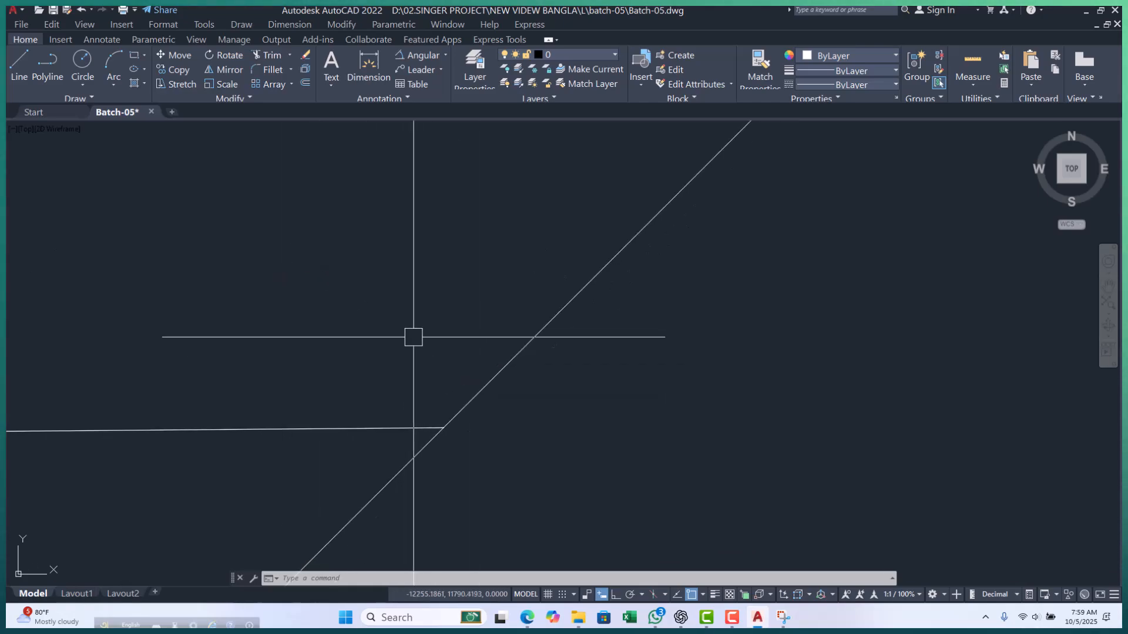
pyautogui.moveTo(411, 330); pyautogui.dragTo(411, 360, button='middle')
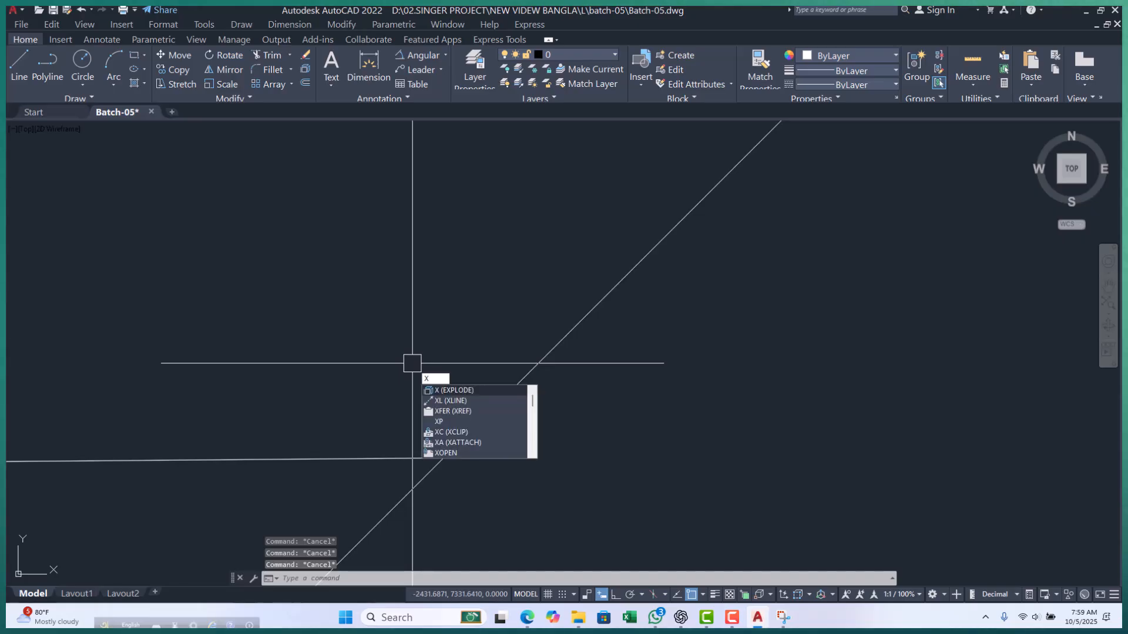
pyautogui.press('Escape')
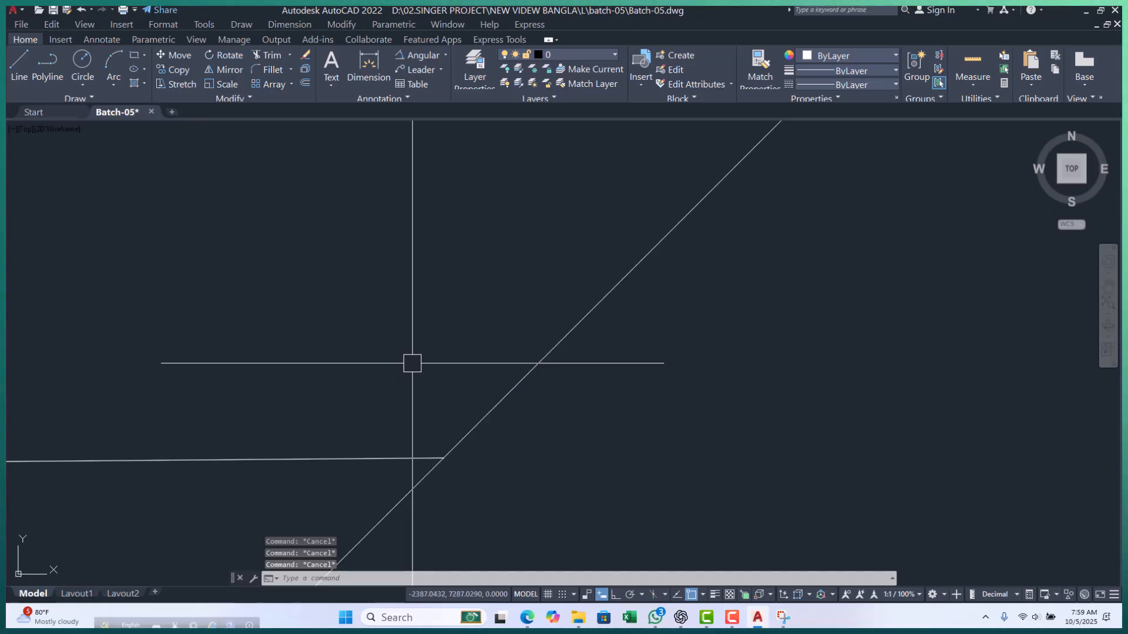
# - Try to create a construction line at a 100-degree reference angle from the existing 45-degree line
pyautogui.write('l')
pyautogui.press('Return')
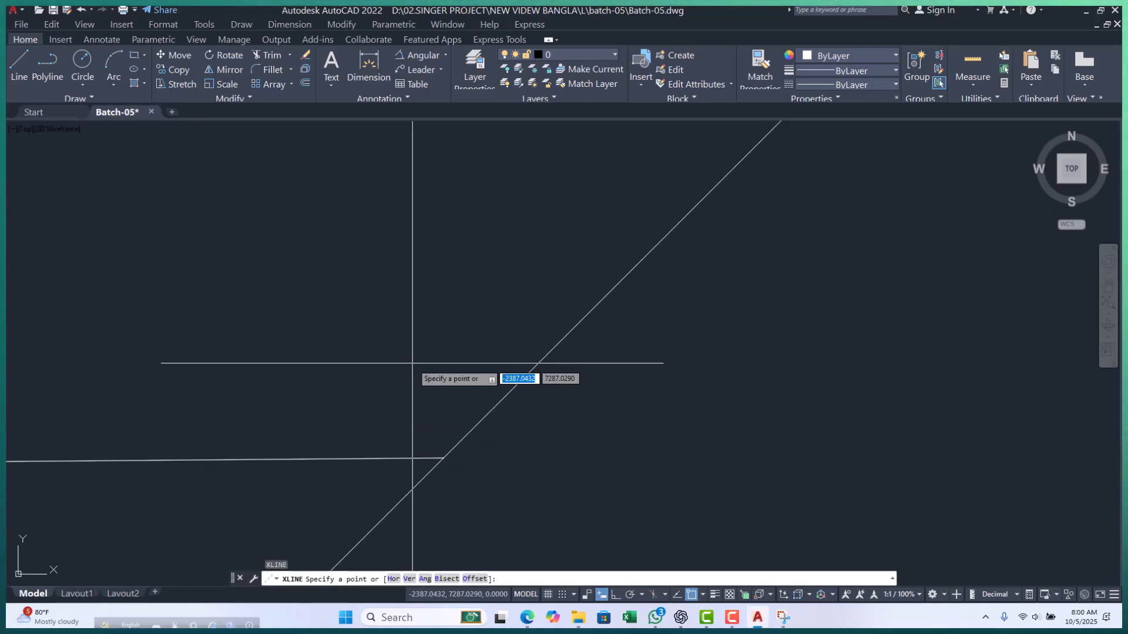
pyautogui.write('a')
pyautogui.press('Return')
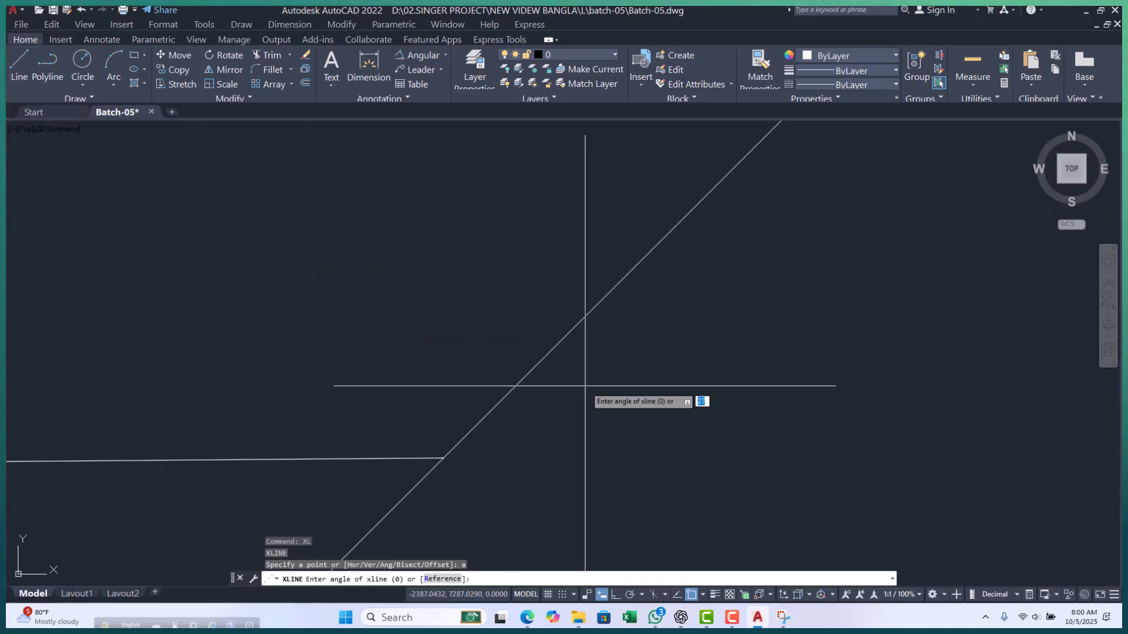
pyautogui.press('Return')
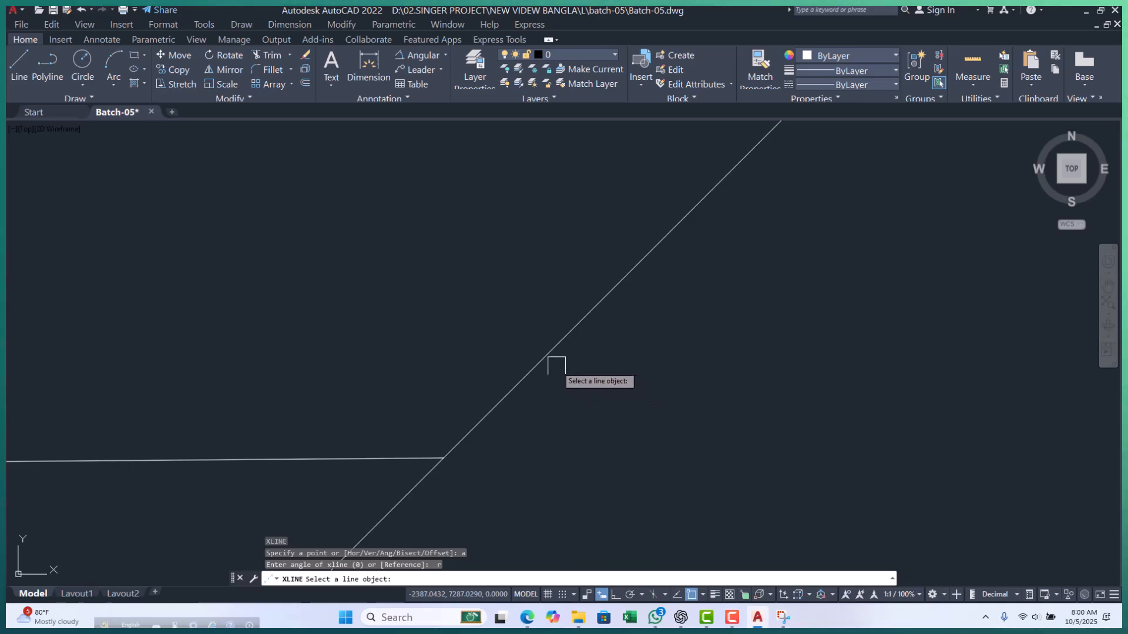
pyautogui.click(570, 336)
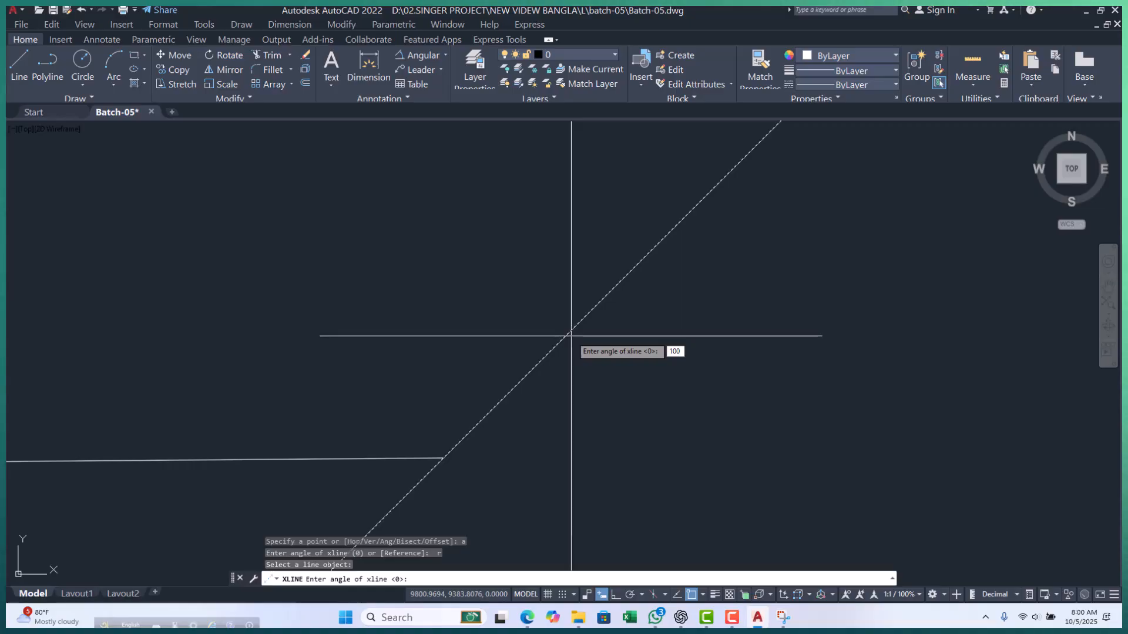
pyautogui.press('Return')
pyautogui.scroll(-5, 594, 333)
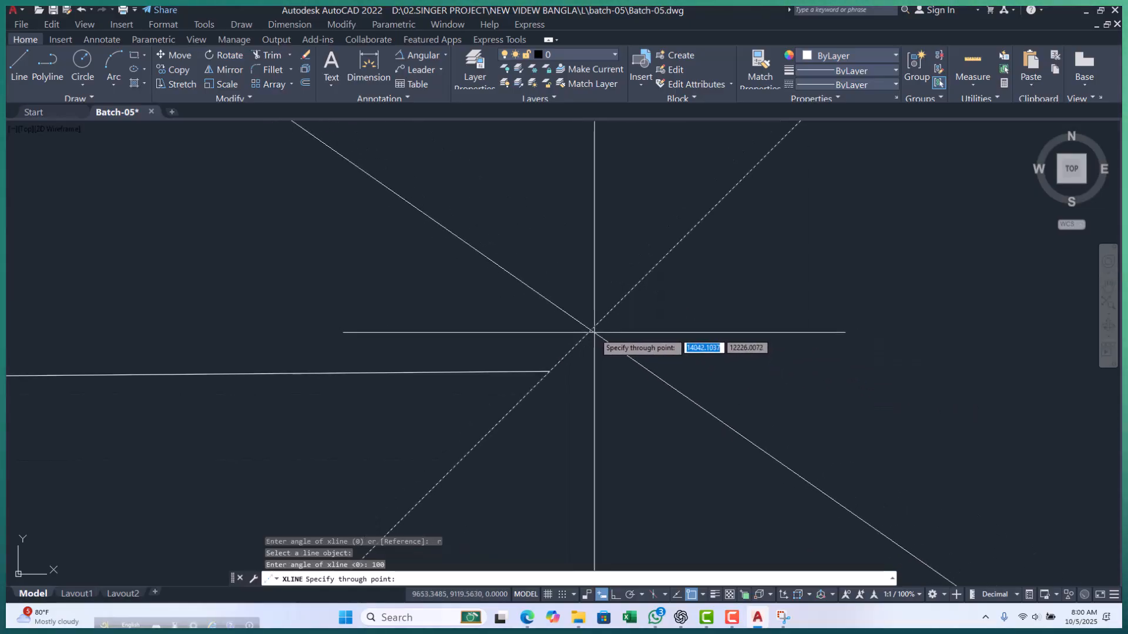
pyautogui.press('Escape')
pyautogui.press('Escape')
pyautogui.press('Escape')
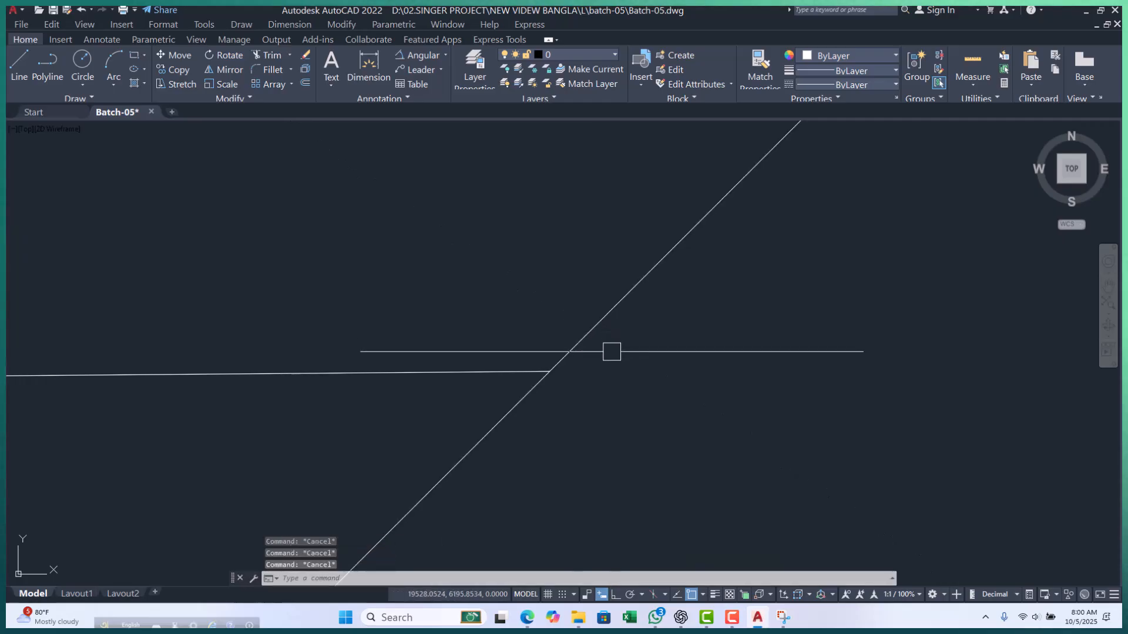
# - Try another reference-angle construction line from the 45-degree line, entering 100 and picking two points for the angle
pyautogui.write('xl')
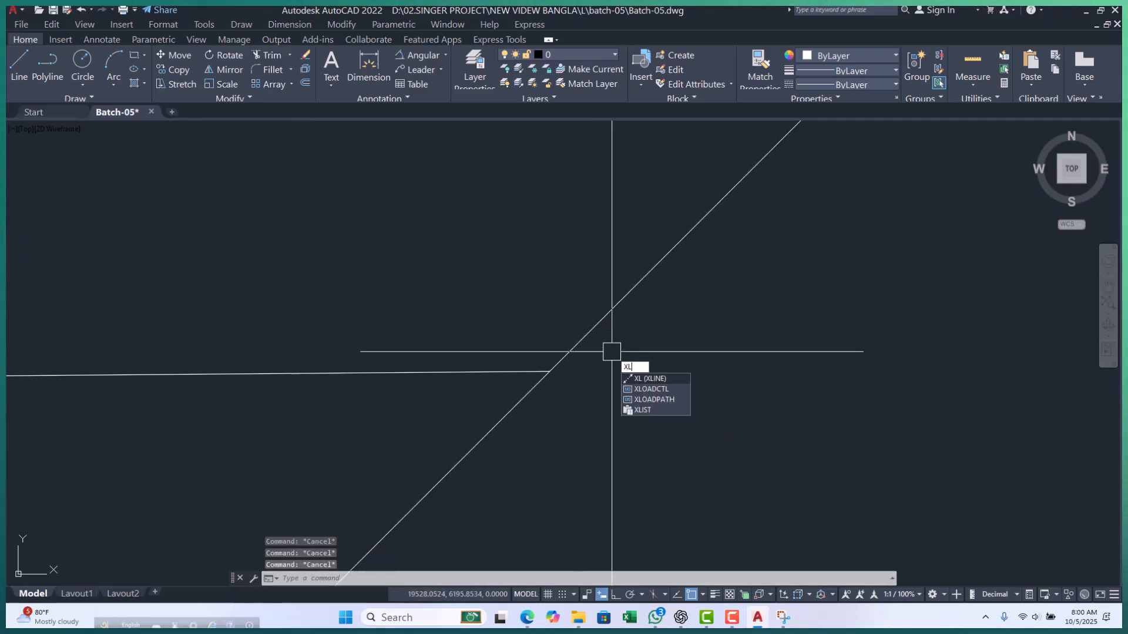
pyautogui.press('Return')
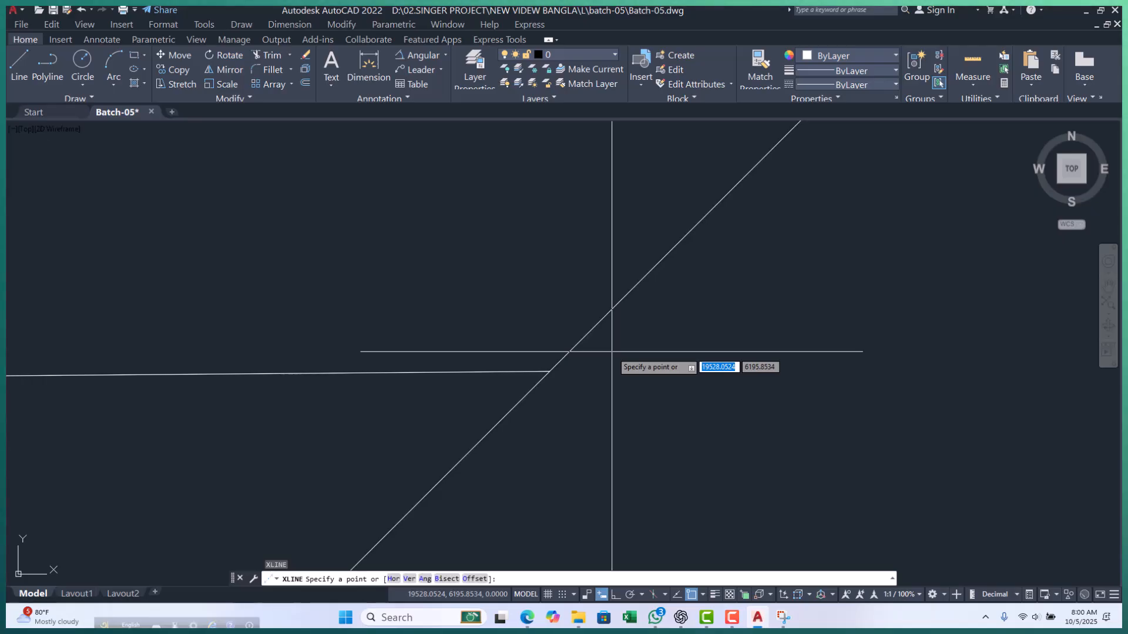
pyautogui.write('a')
pyautogui.press('Return')
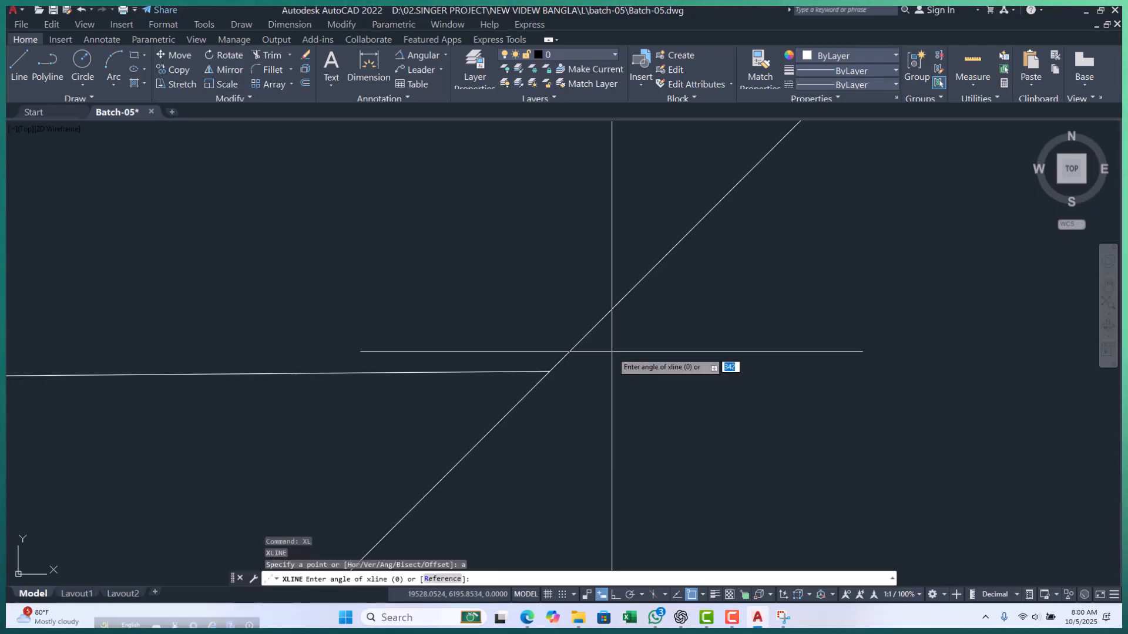
pyautogui.write('r')
pyautogui.press('Return')
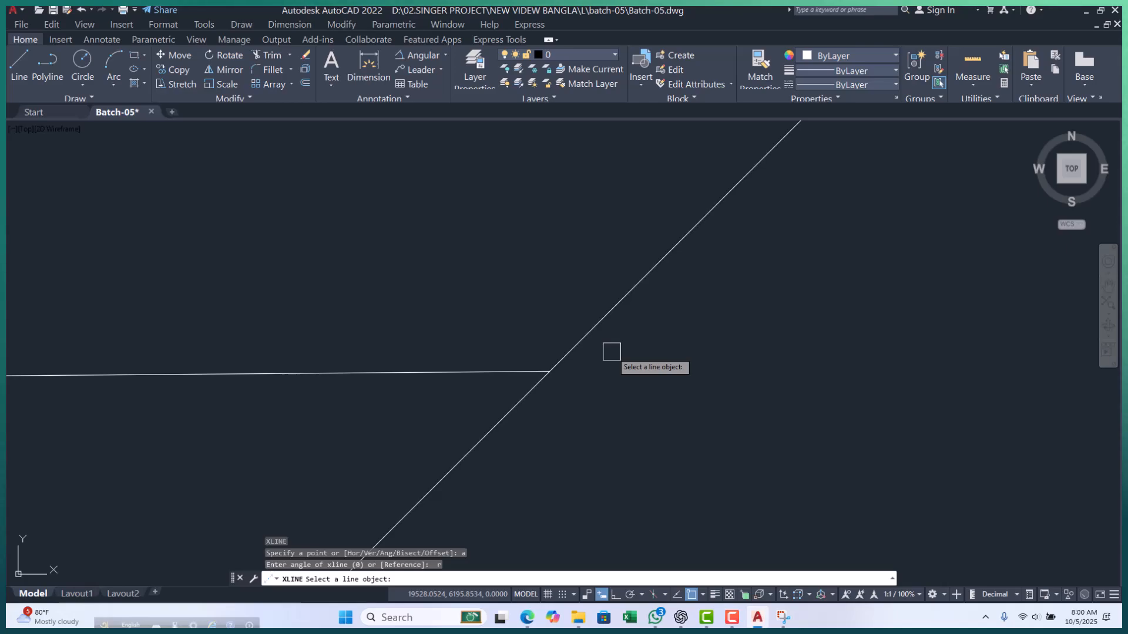
pyautogui.write('100')
pyautogui.press('Return')
pyautogui.click(628, 356)
pyautogui.scroll(-10, 524, 307)
pyautogui.click(608, 365)
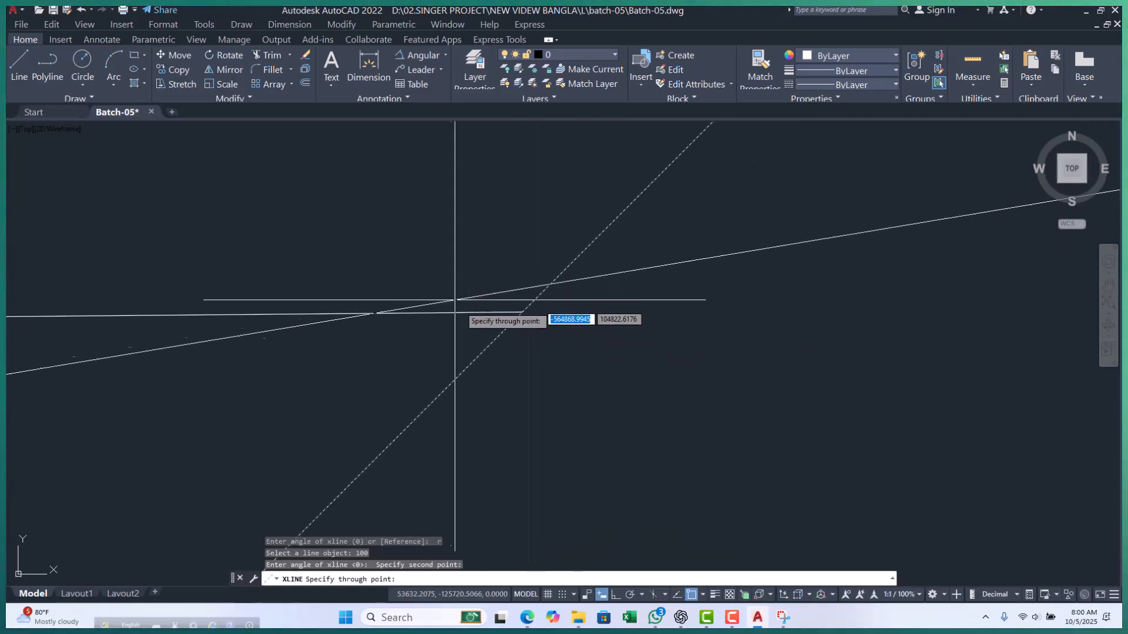
pyautogui.press('Escape')
pyautogui.press('Escape')
pyautogui.press('Escape')
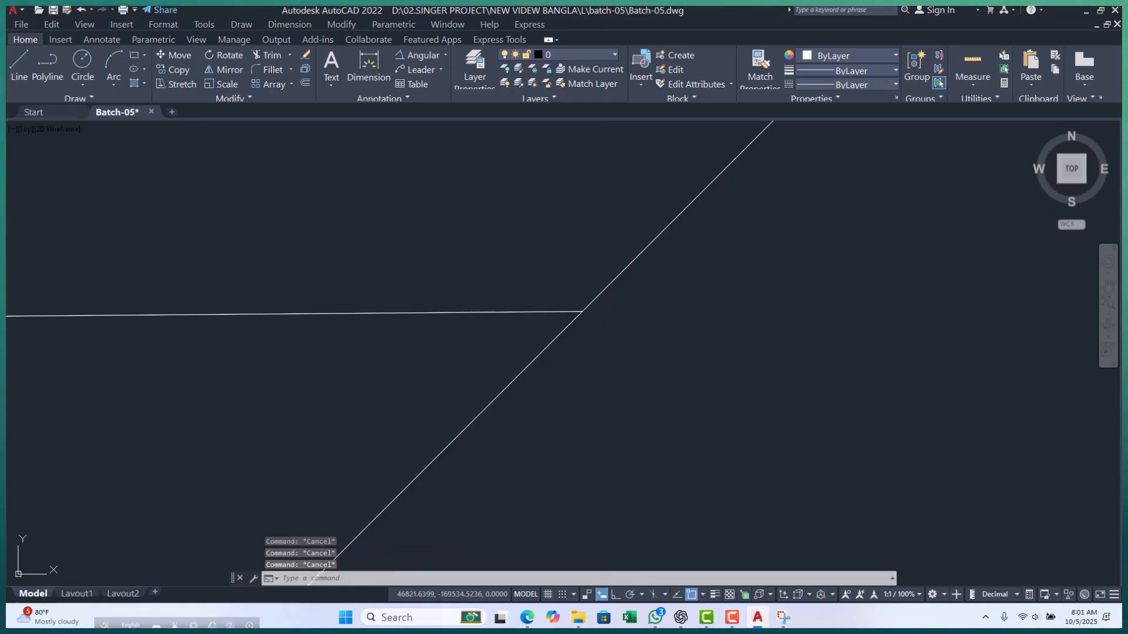
# - Create a construction line at a direct angle of 100 degrees crossing the existing 45-degree line
pyautogui.press('space')
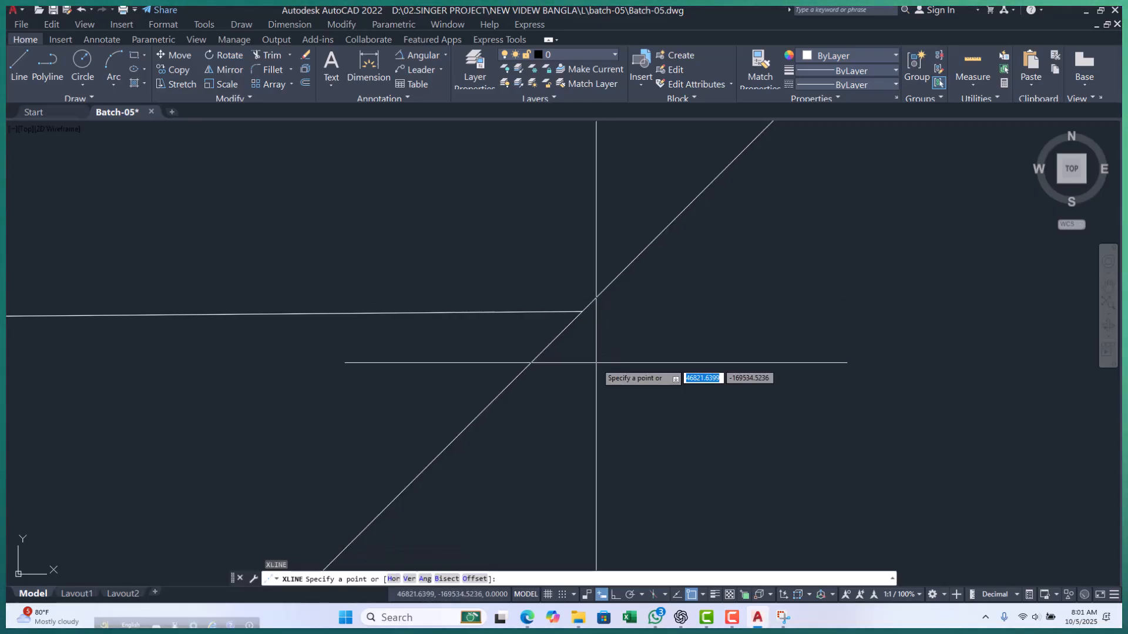
pyautogui.write('a')
pyautogui.press('space')
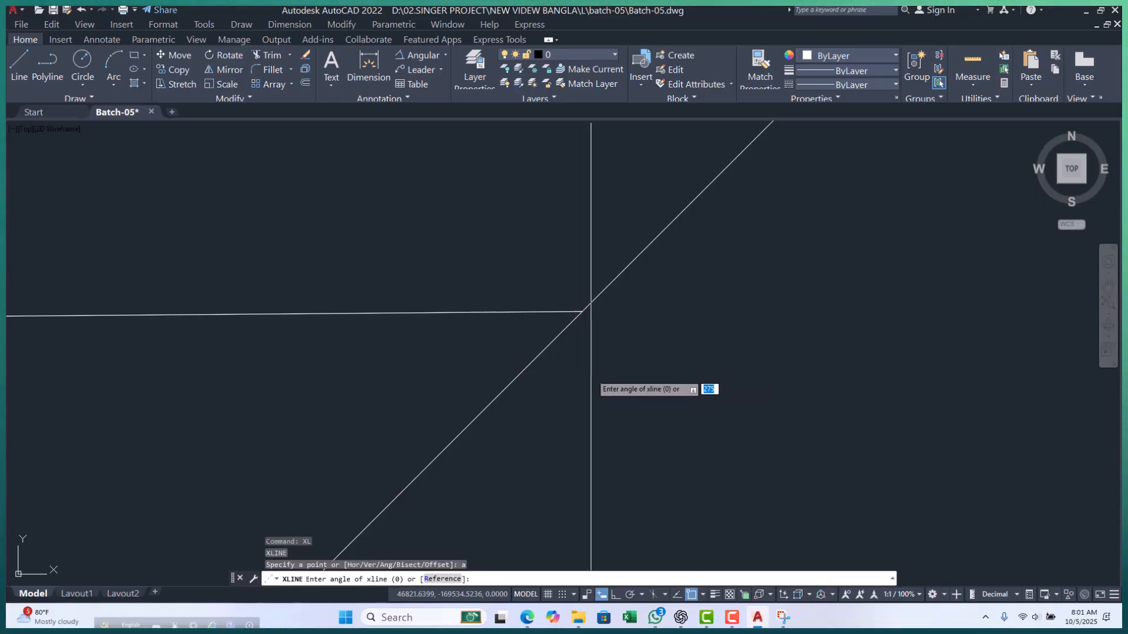
pyautogui.scroll(-3, 510, 254)
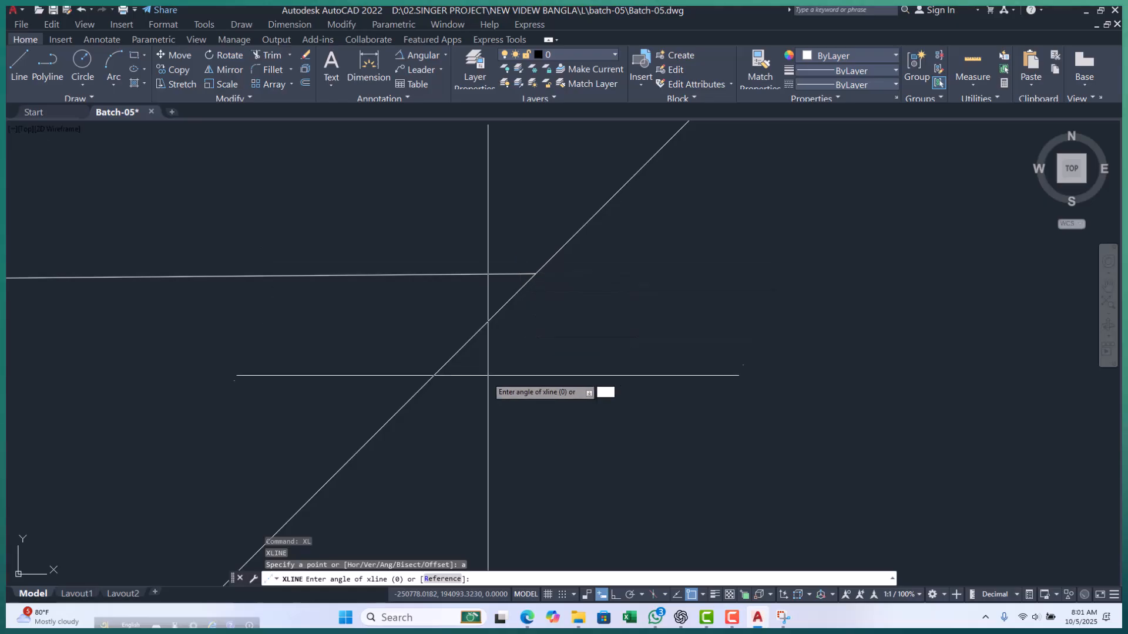
pyautogui.scroll(2, 378, 443)
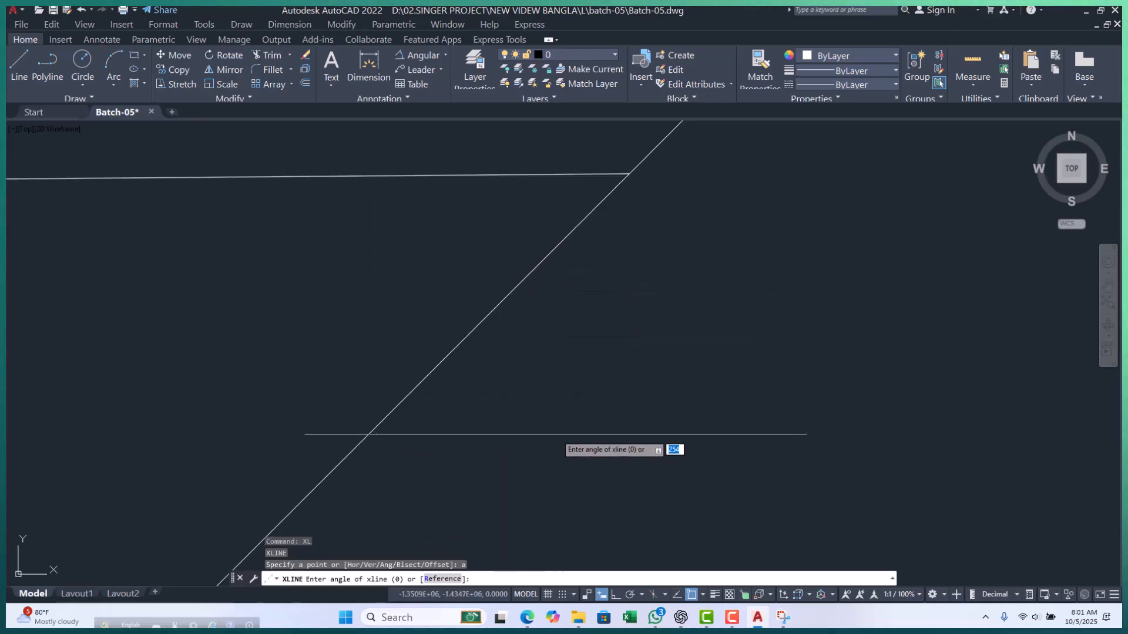
pyautogui.scroll(1, 557, 441)
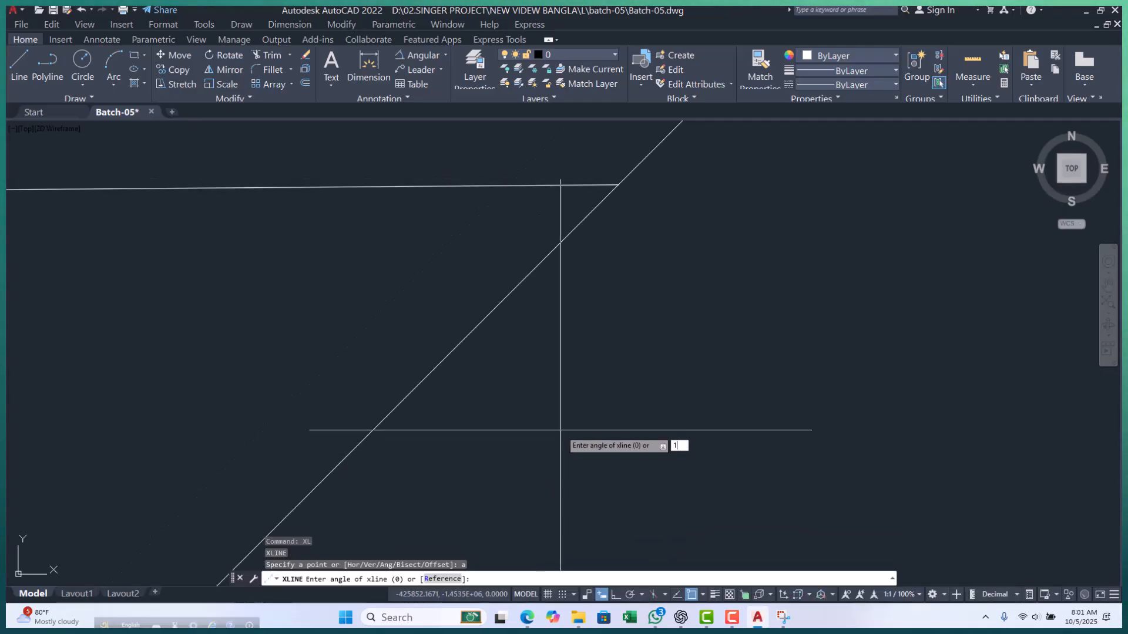
pyautogui.press('Return')
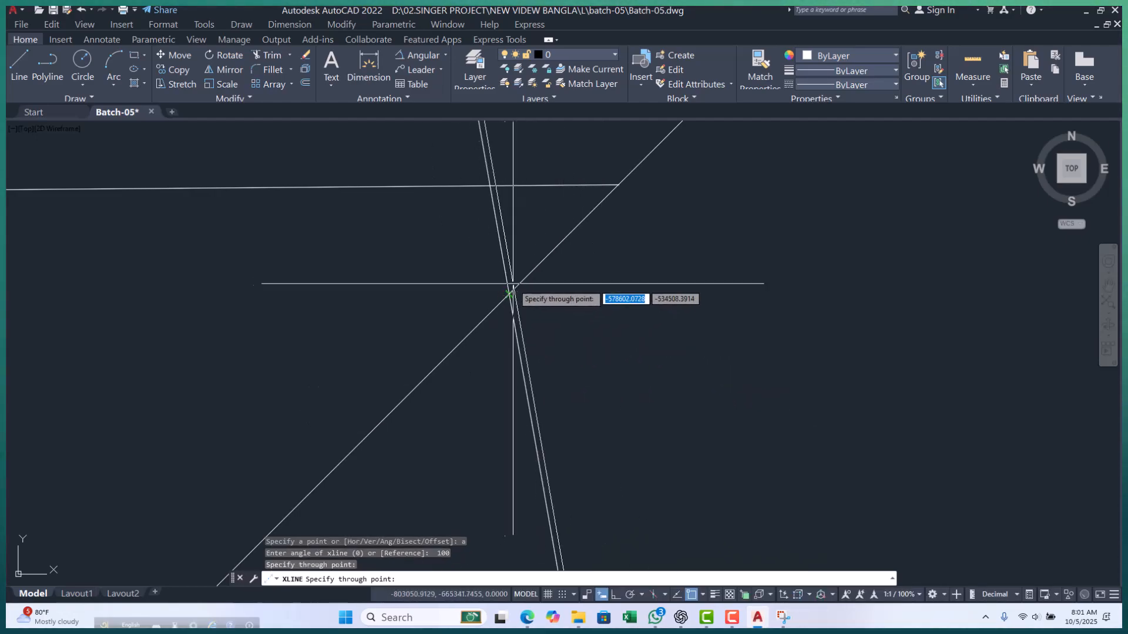
# - End the construction line command and erase the 100-degree construction line
pyautogui.press('Escape')
pyautogui.click(566, 329)
pyautogui.click(516, 378)
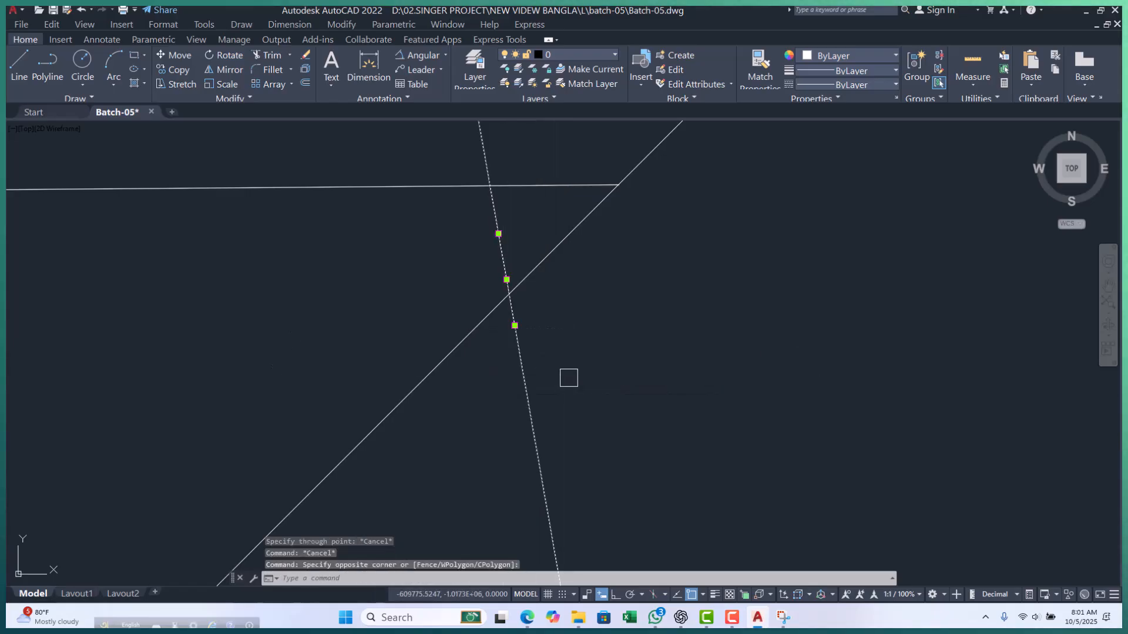
pyautogui.write('E')
pyautogui.press('Return')
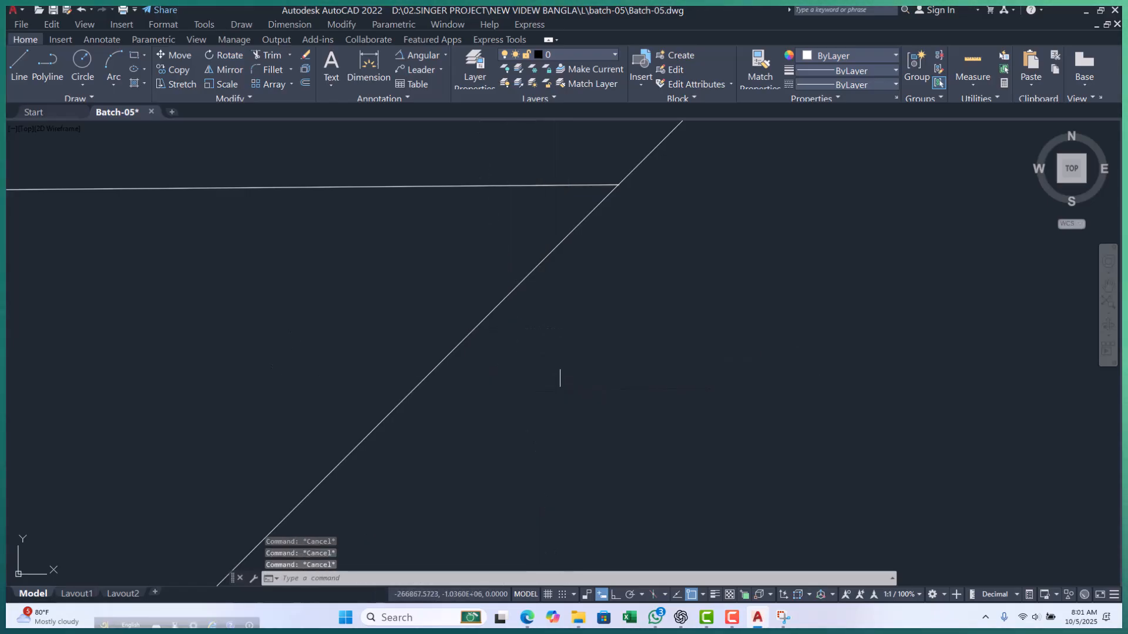
# - Create parallel construction lines at a 50-degree reference angle from the 45-degree line, passing through several freely picked points
pyautogui.write('xl')
pyautogui.press('Return')
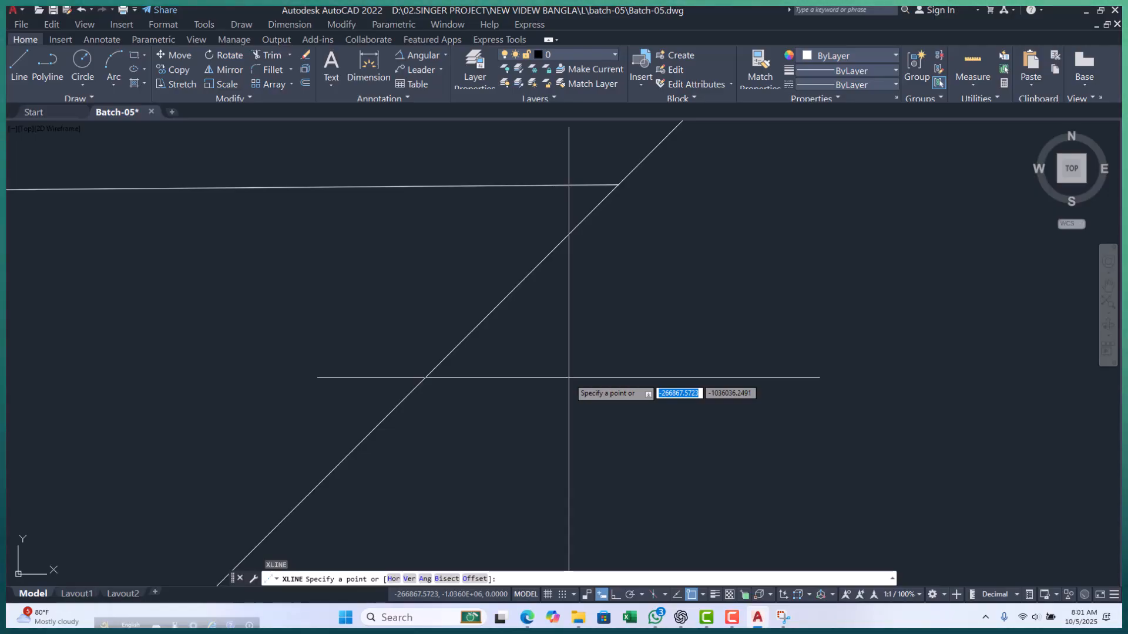
pyautogui.write('a')
pyautogui.press('Return')
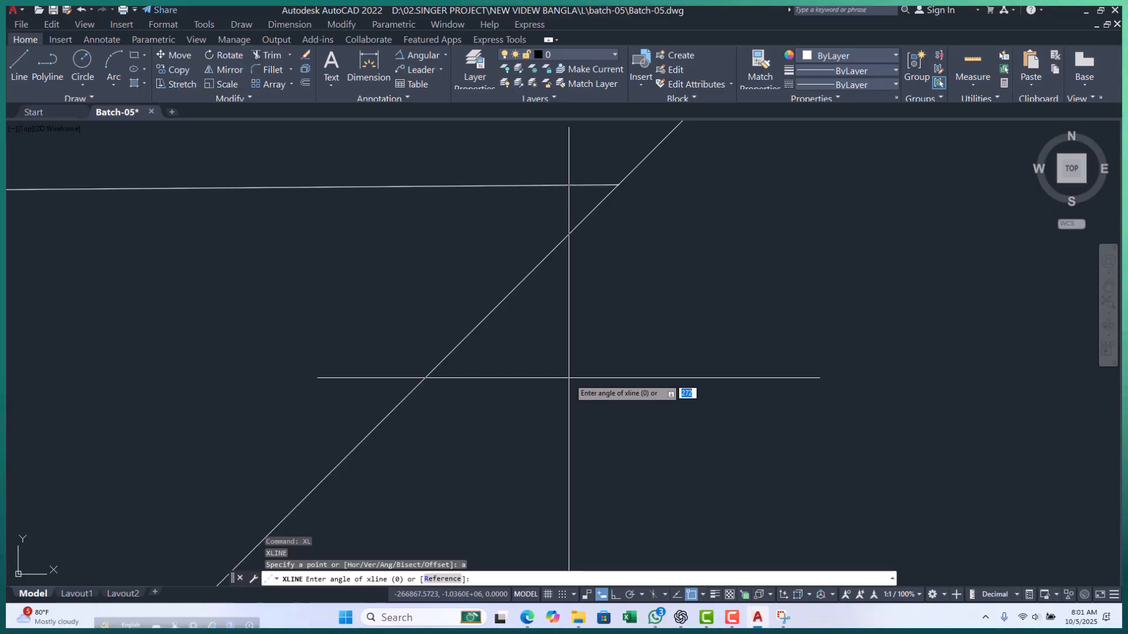
pyautogui.write('r')
pyautogui.press('Return')
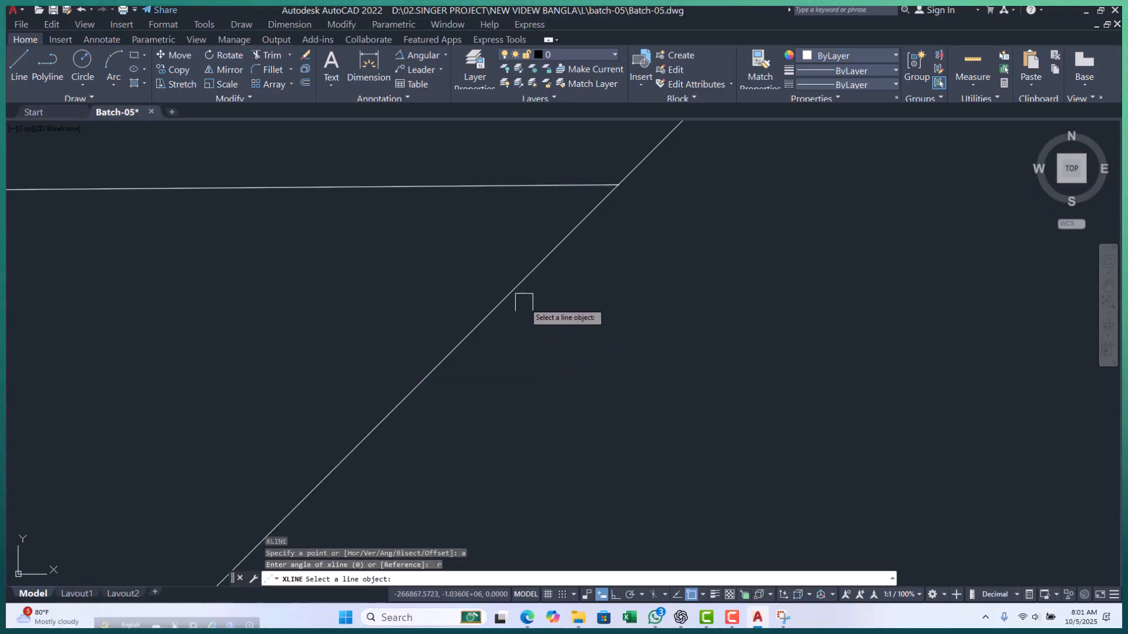
pyautogui.click(517, 292)
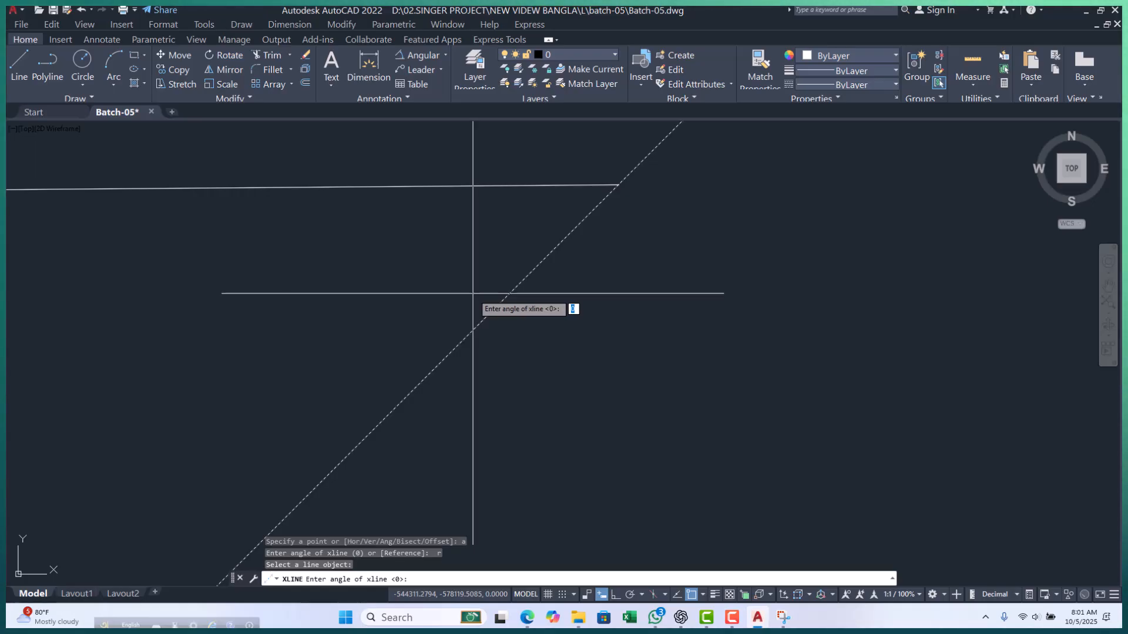
pyautogui.write('50')
pyautogui.press('Return')
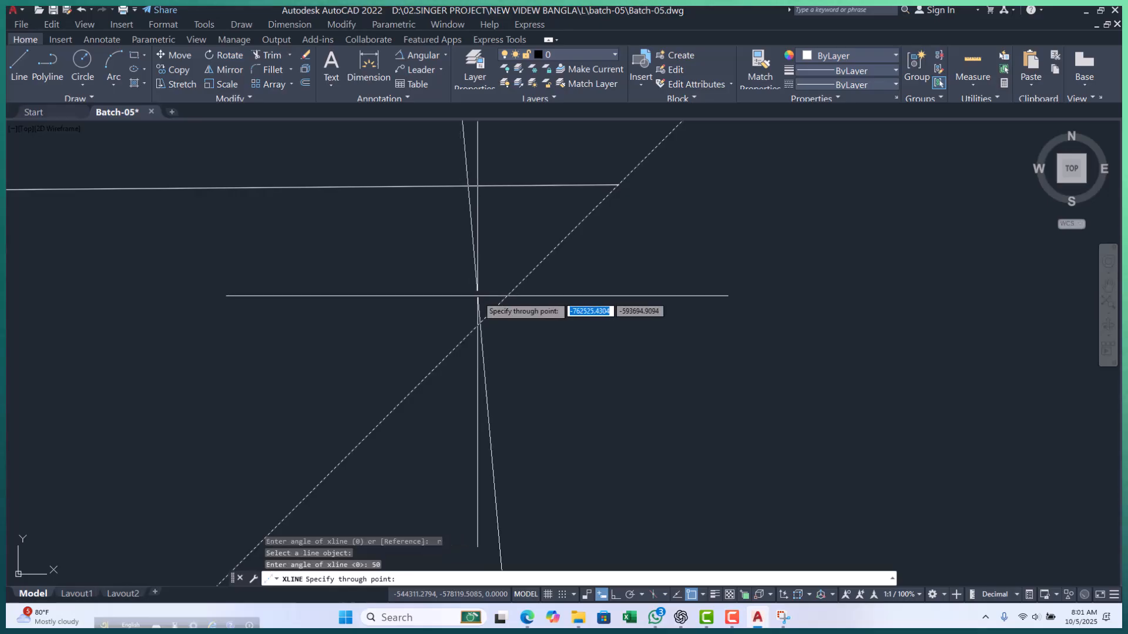
pyautogui.click(485, 296)
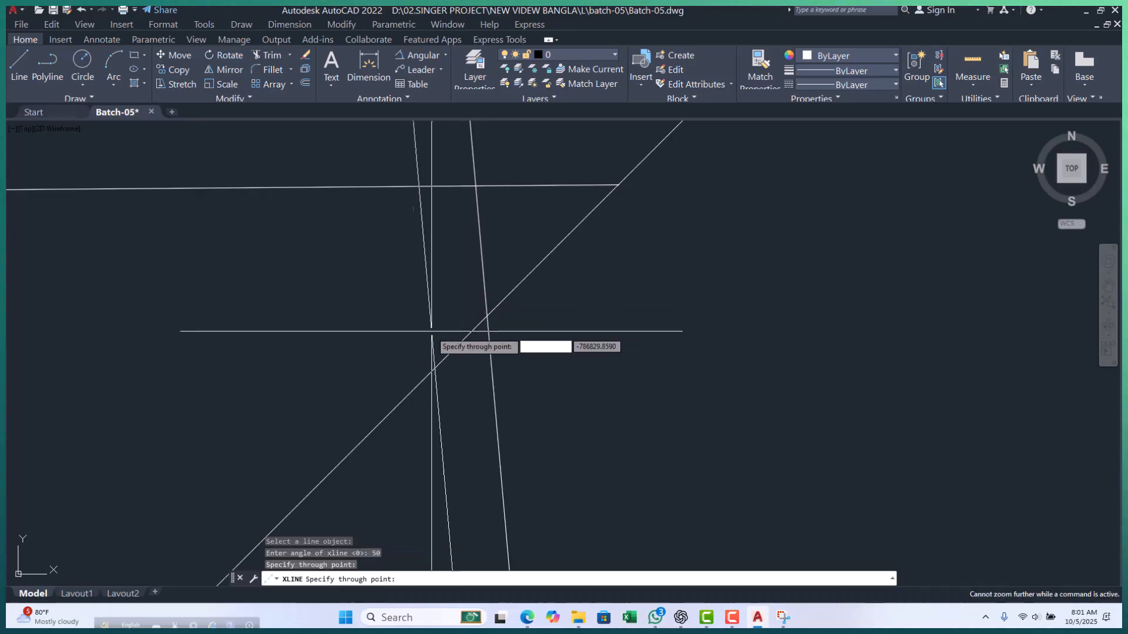
pyautogui.scroll(-1, 505, 315)
pyautogui.click(565, 312)
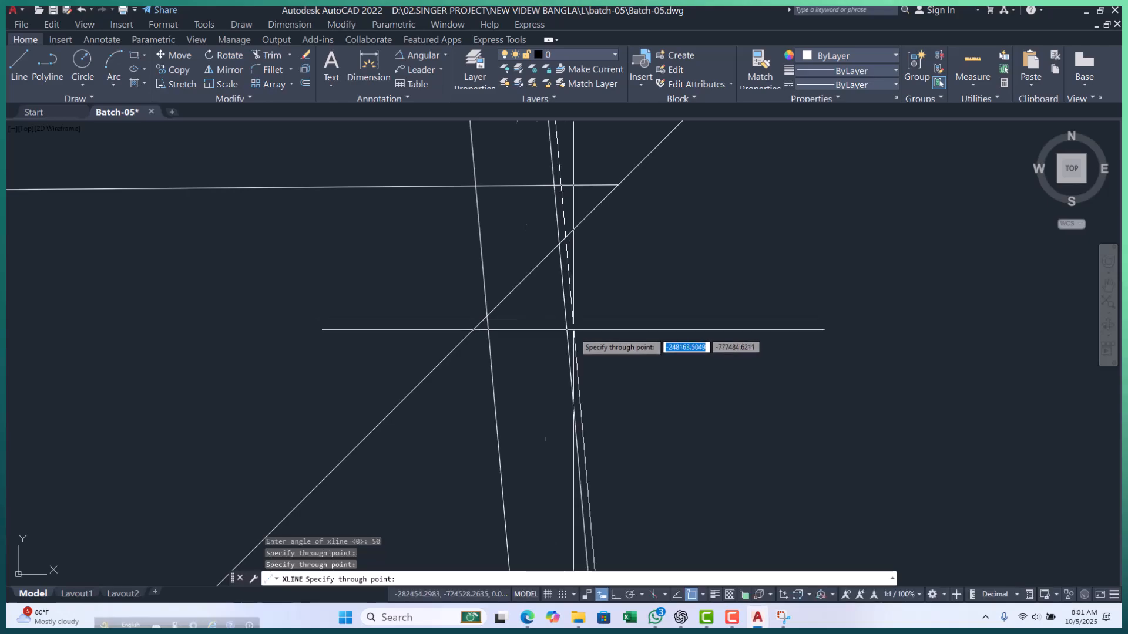
pyautogui.scroll(-2, 543, 276)
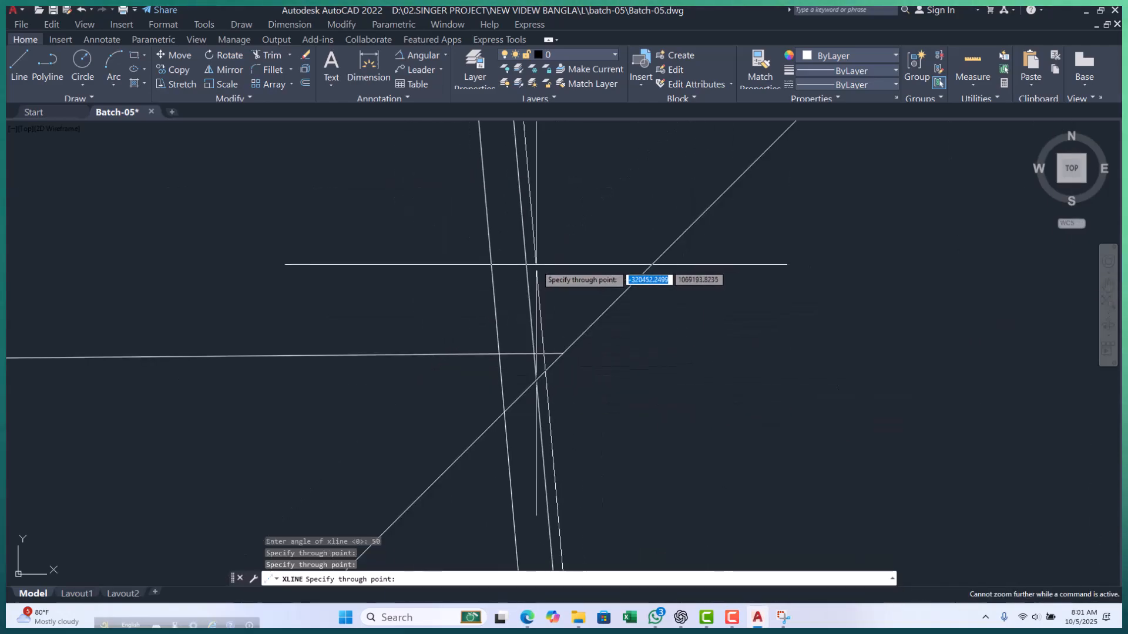
pyautogui.scroll(5, 499, 382)
pyautogui.scroll(-4, 520, 337)
pyautogui.click(614, 319)
pyautogui.press('Escape')
pyautogui.scroll(-5, 544, 333)
pyautogui.press('Escape')
pyautogui.press('Escape')
pyautogui.scroll(-7, 610, 368)
pyautogui.press('Escape')
pyautogui.press('Escape')
pyautogui.click(704, 347)
pyautogui.click(548, 376)
pyautogui.press('Escape')
pyautogui.press('Escape')
pyautogui.press('Escape')
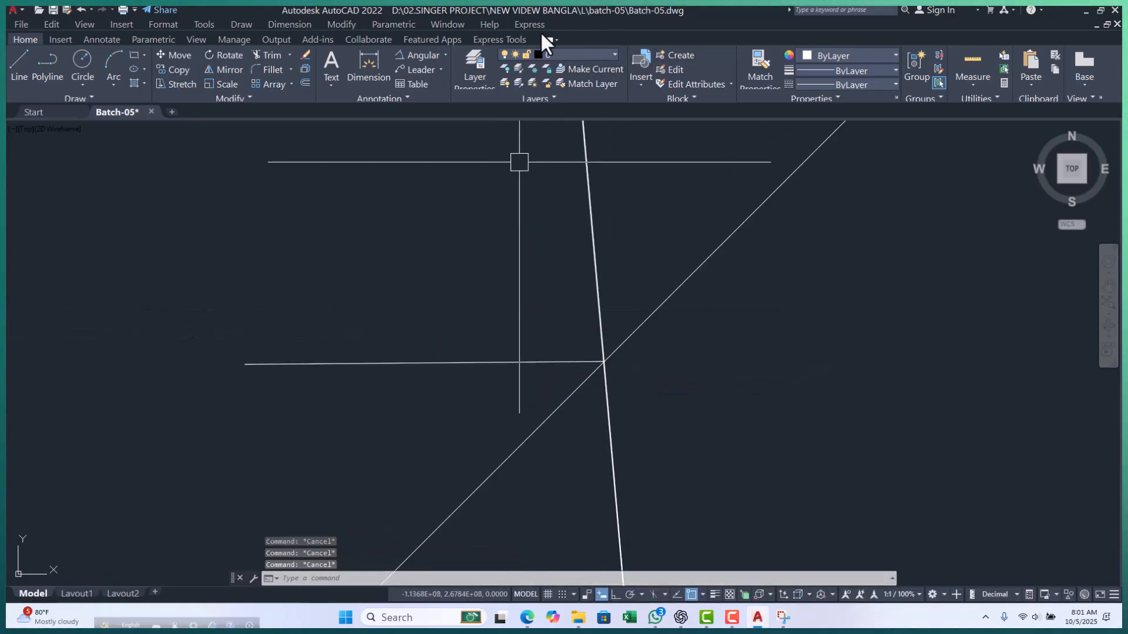
pyautogui.click(520, 22)
pyautogui.click(560, 286)
pyautogui.click(520, 316)
pyautogui.press('Escape')
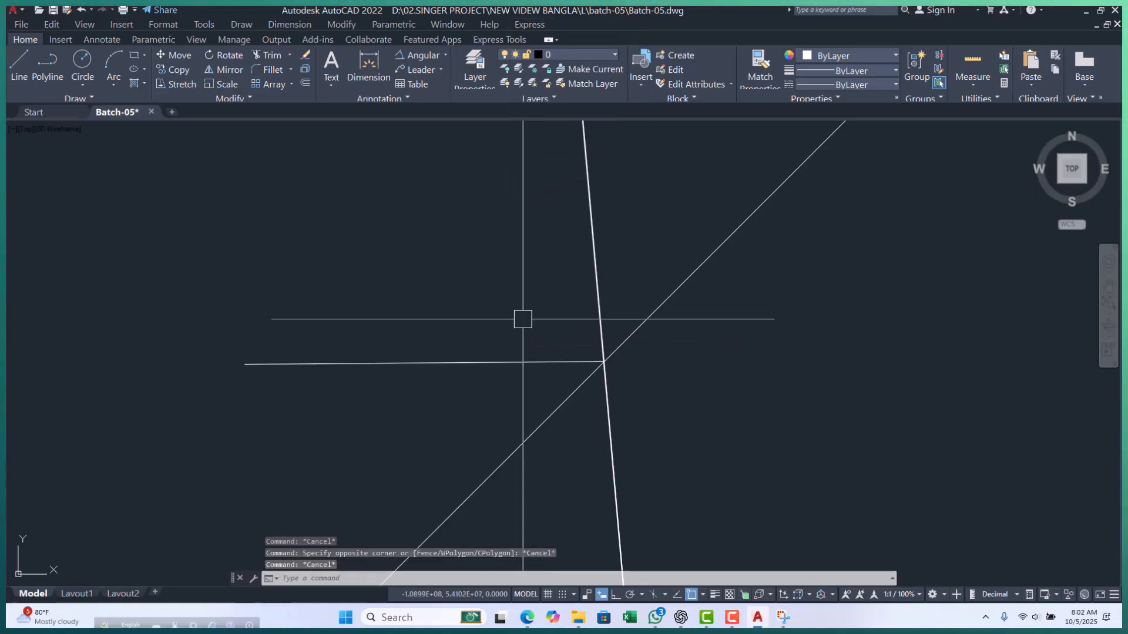
# - Reset the current user profile to its default settings in the program options and apply the change
pyautogui.write('op')
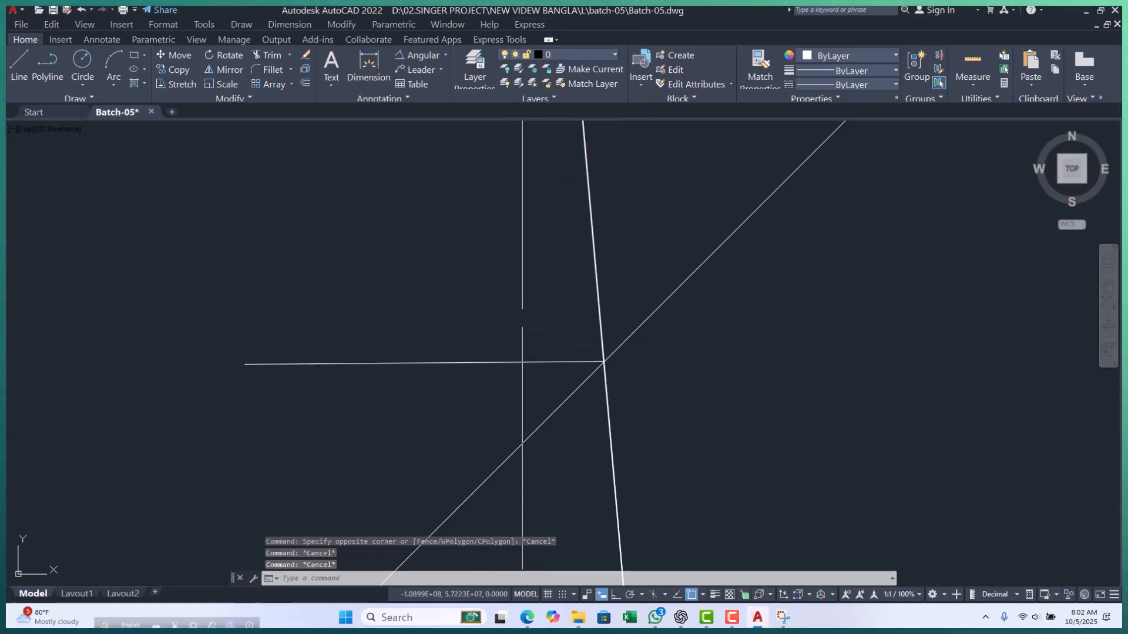
pyautogui.press('Return')
pyautogui.click(708, 174)
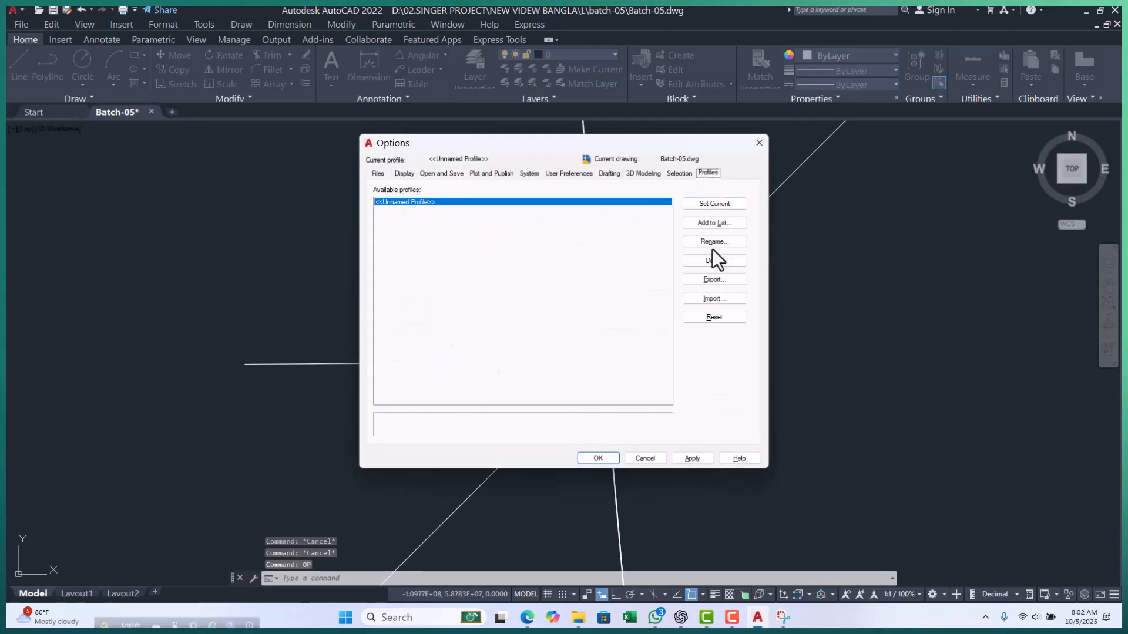
pyautogui.click(705, 318)
pyautogui.click(564, 350)
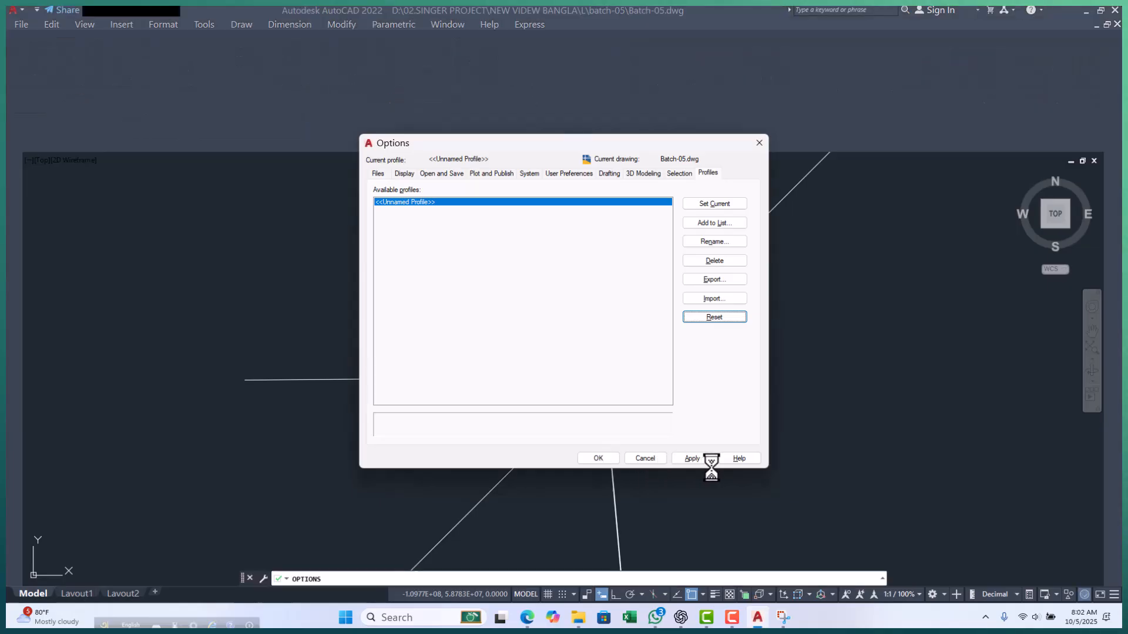
pyautogui.click(692, 458)
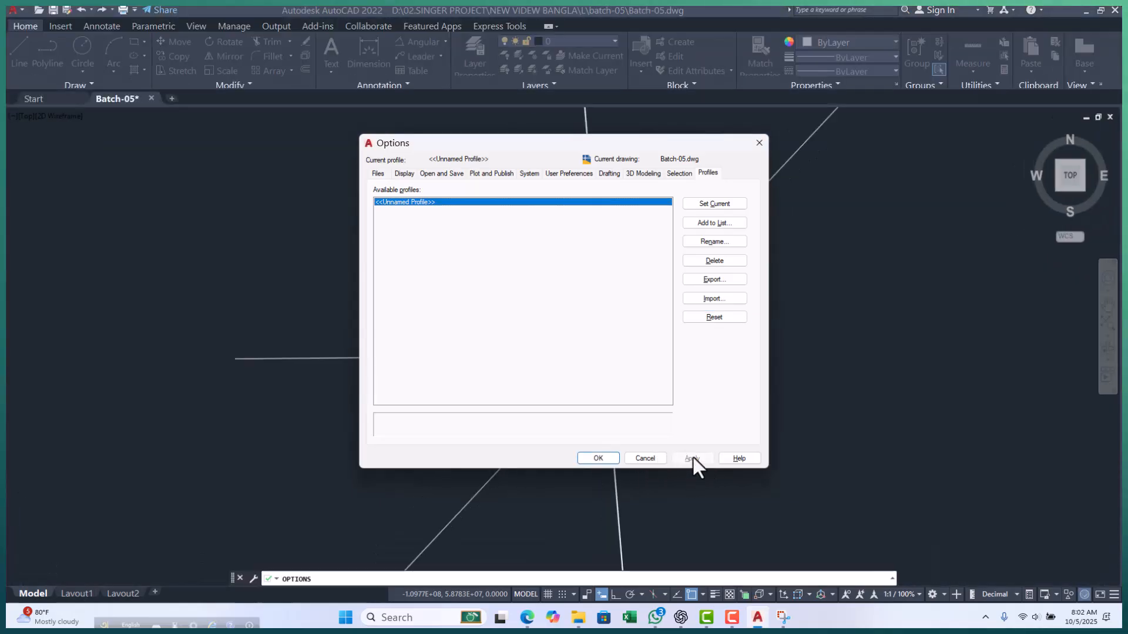
pyautogui.click(598, 456)
# - Erase the polyline and all construction lines to empty the drawing area
pyautogui.scroll(-2, 499, 406)
pyautogui.scroll(4, 548, 338)
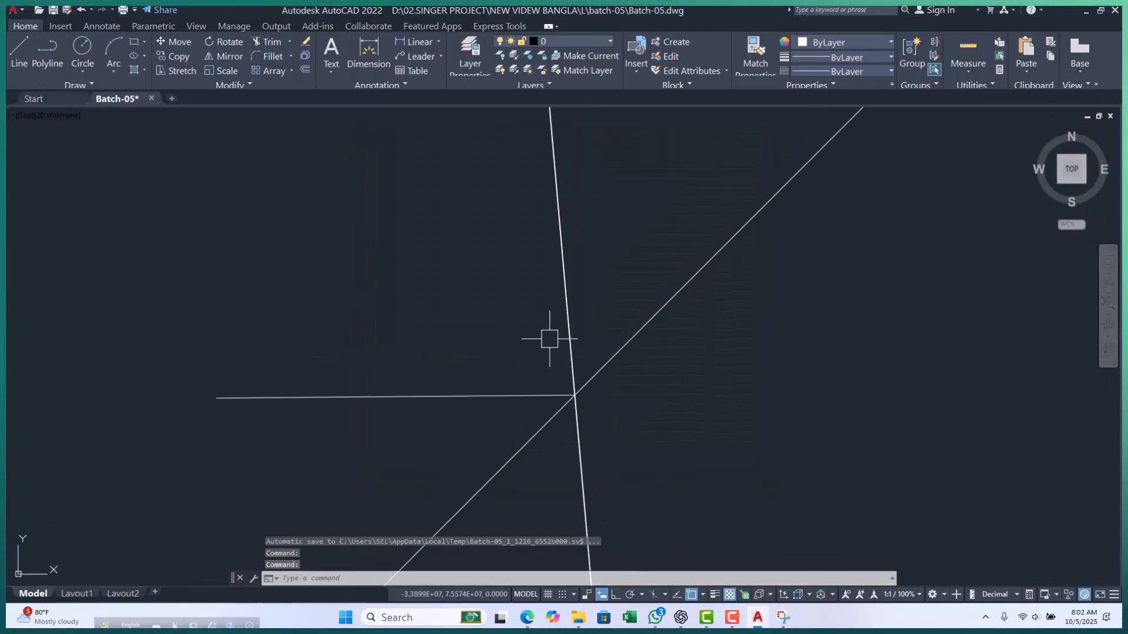
pyautogui.scroll(-2, 496, 361)
pyautogui.moveTo(629, 382); pyautogui.dragTo(435, 446)
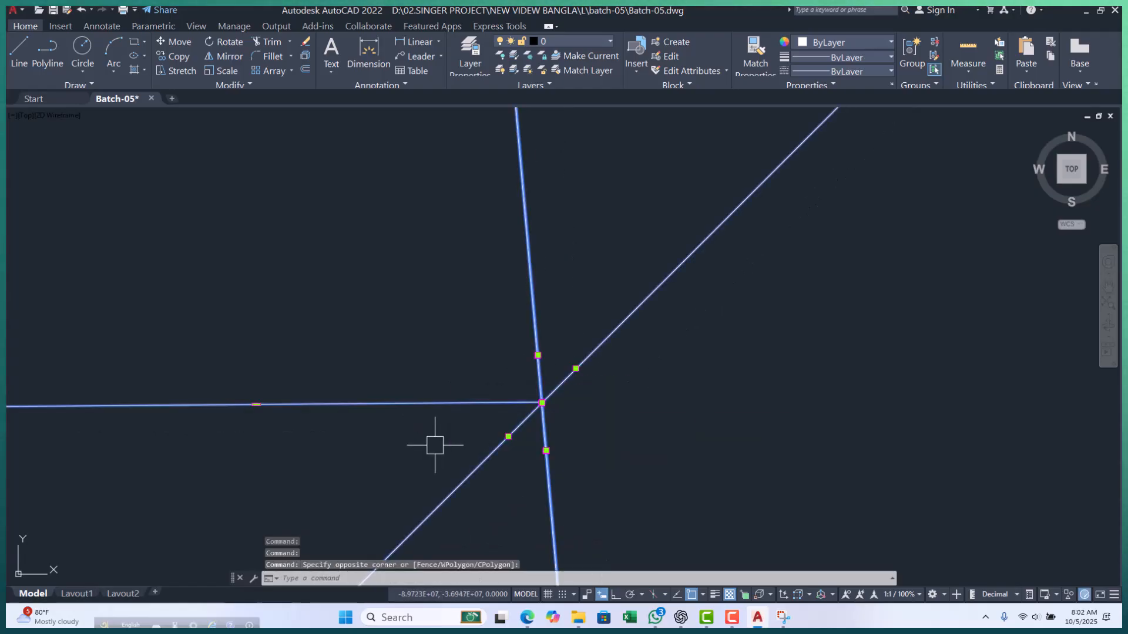
pyautogui.press('Delete')
pyautogui.press('Escape')
pyautogui.press('Escape')
pyautogui.press('Escape')
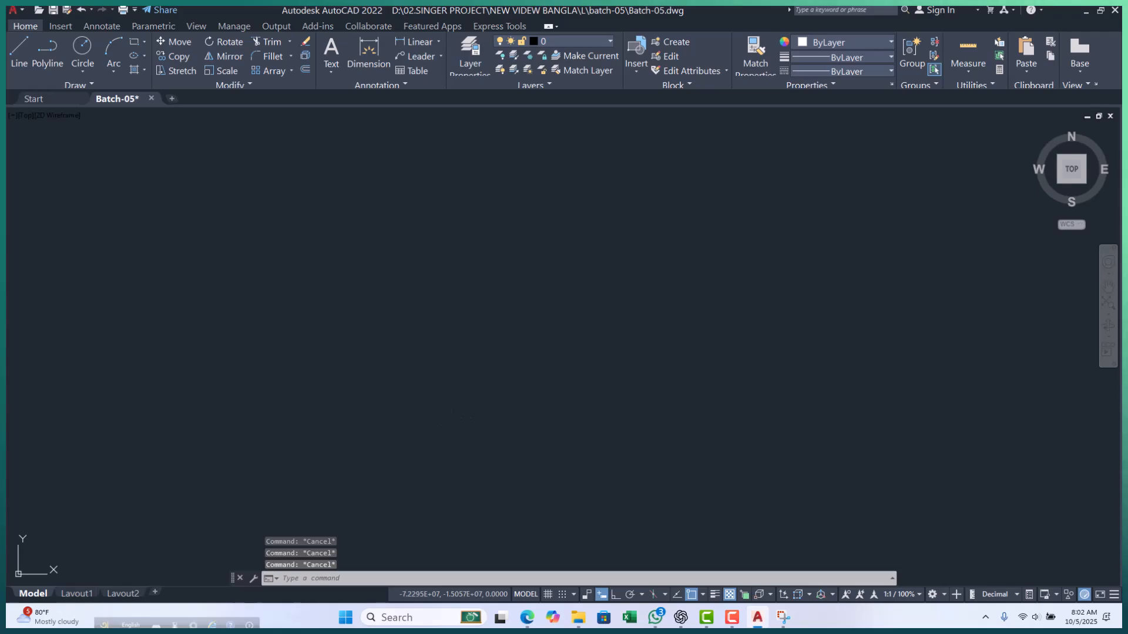
# - Create four parallel construction lines at an angle of 45 degrees through freely picked points
pyautogui.write('xl')
pyautogui.press('Return')
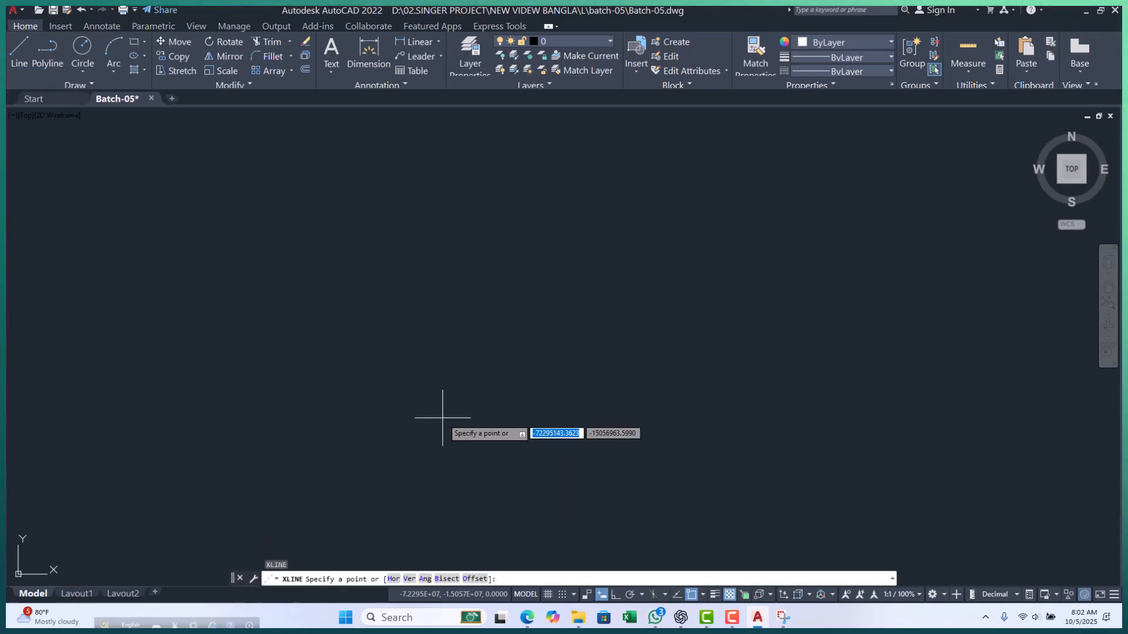
pyautogui.write('a')
pyautogui.press('Return')
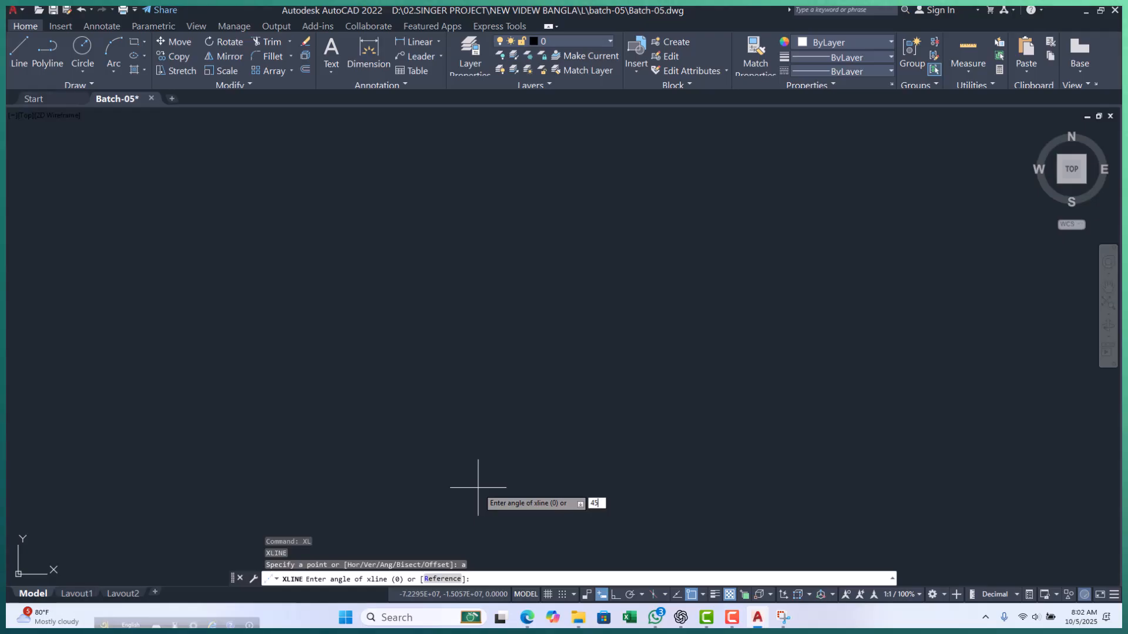
pyautogui.press('Return')
pyautogui.click(503, 453)
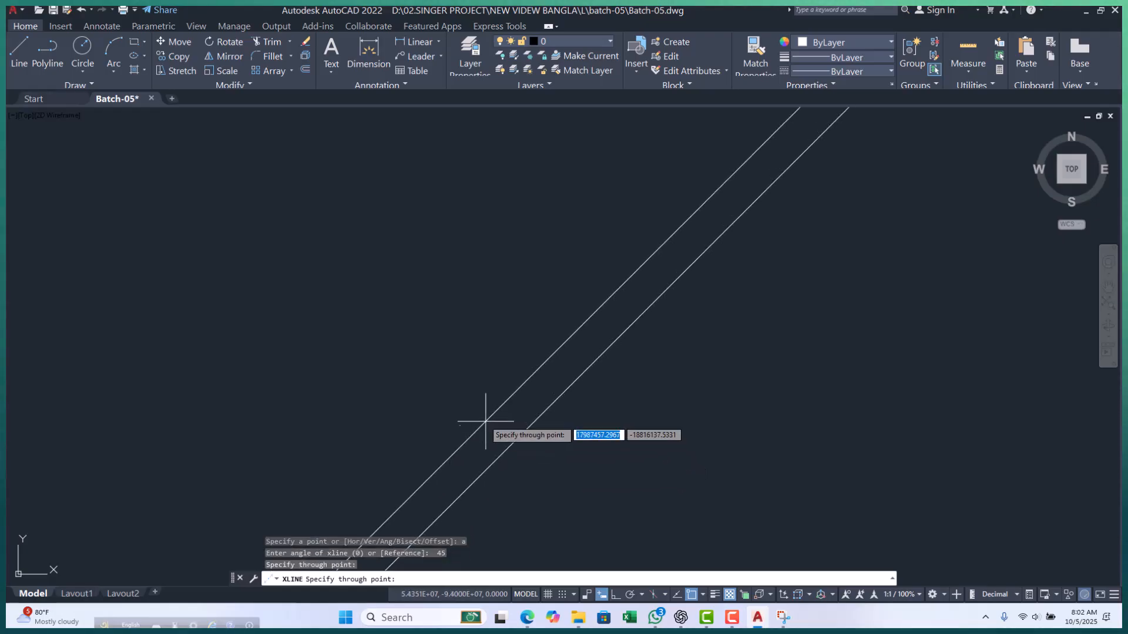
pyautogui.click(488, 416)
pyautogui.click(448, 363)
pyautogui.press('Escape')
pyautogui.press('Escape')
pyautogui.press('Escape')
pyautogui.scroll(-3, 495, 372)
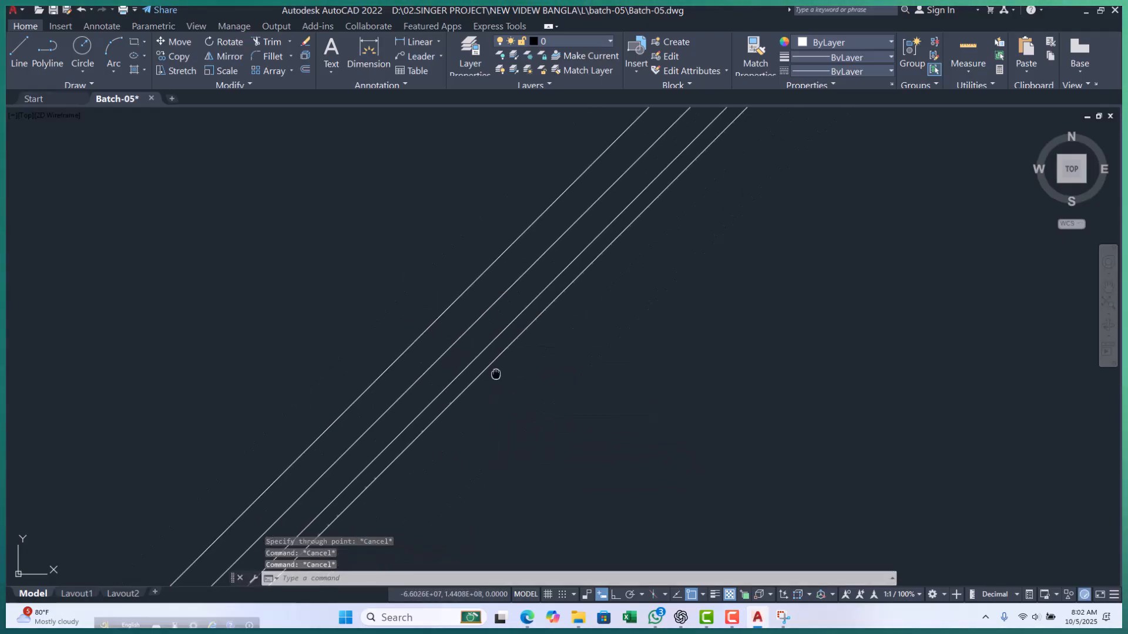
pyautogui.press('Escape')
pyautogui.write('xl')
pyautogui.press('Return')
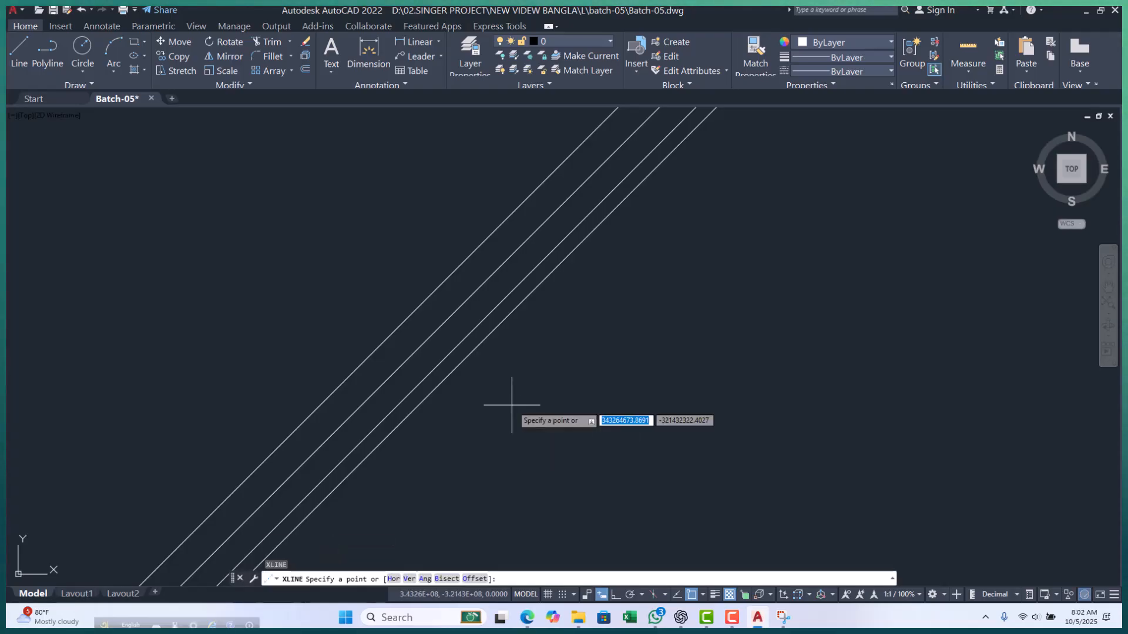
pyautogui.press('Escape')
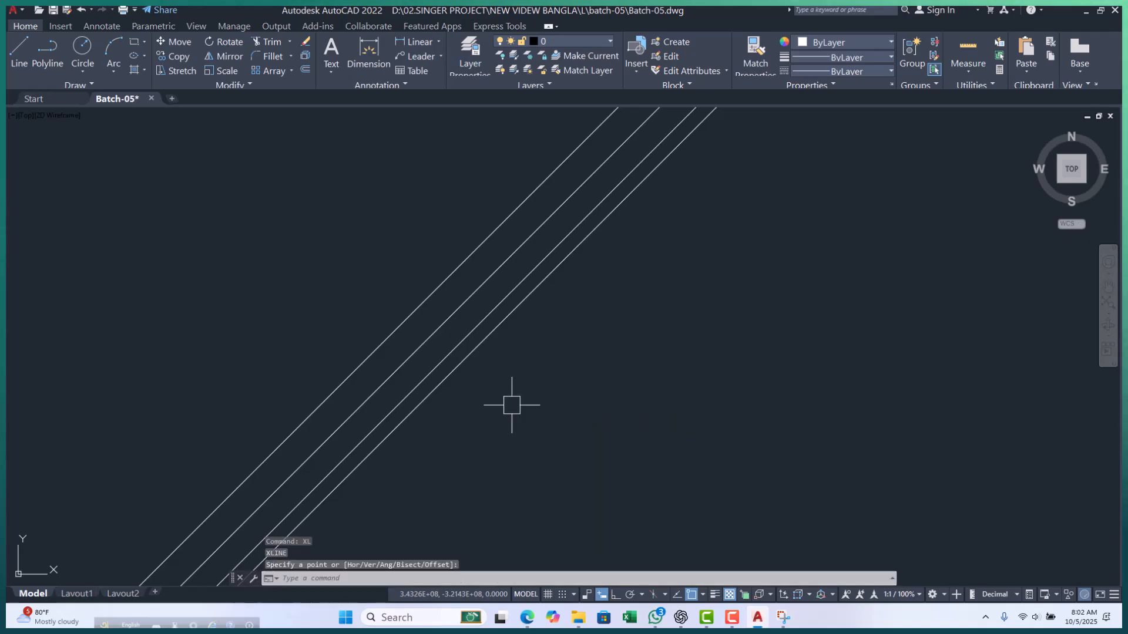
pyautogui.press('Escape')
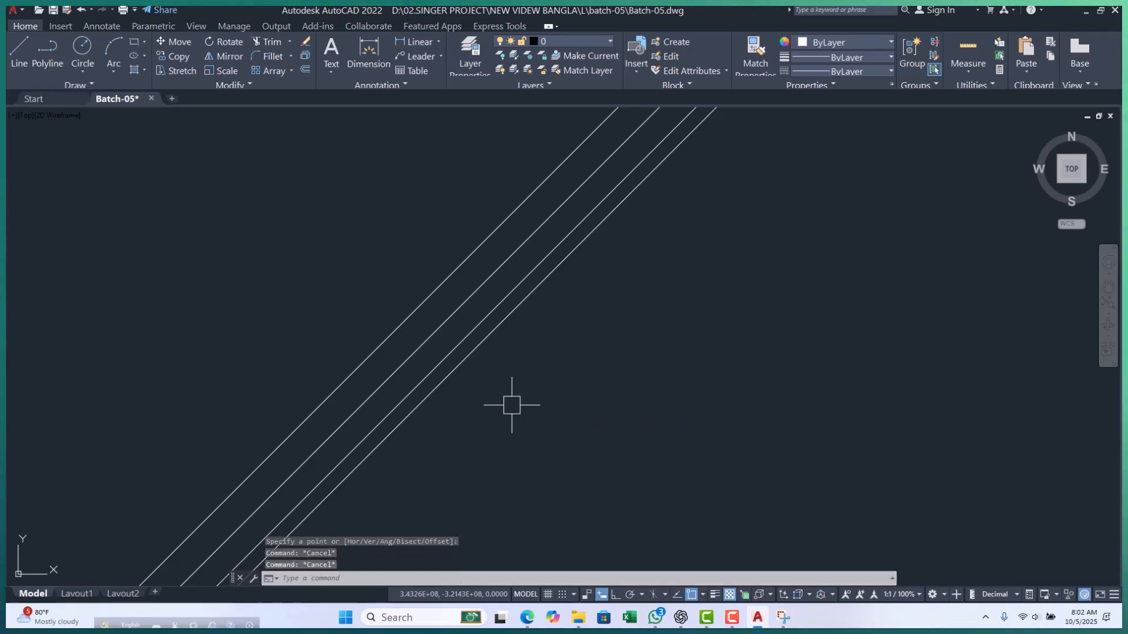
# - Create a construction line at reference angle 0 from the upper-left 45-degree line, with a through-point distance of 100
pyautogui.write('xl')
pyautogui.press('Return')
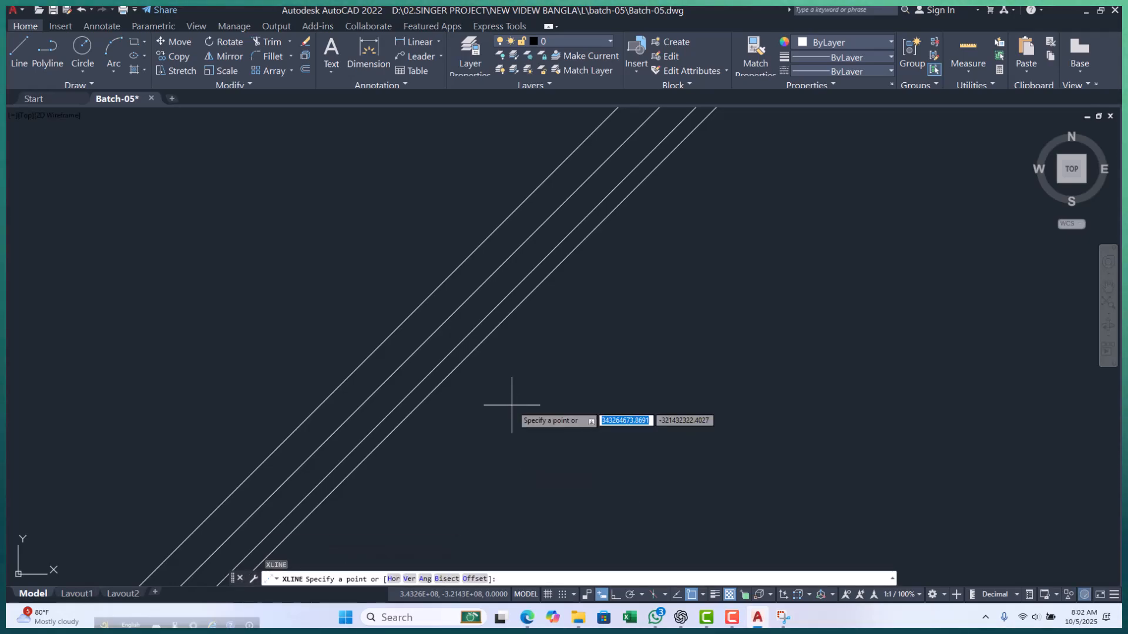
pyautogui.write('a')
pyautogui.press('Return')
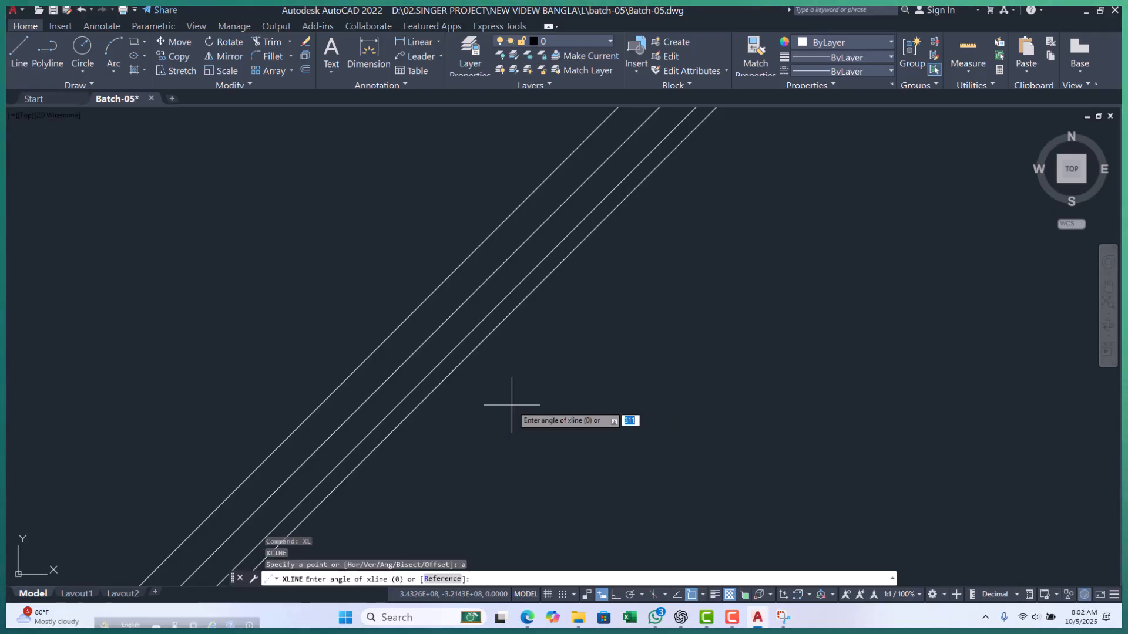
pyautogui.click(435, 580)
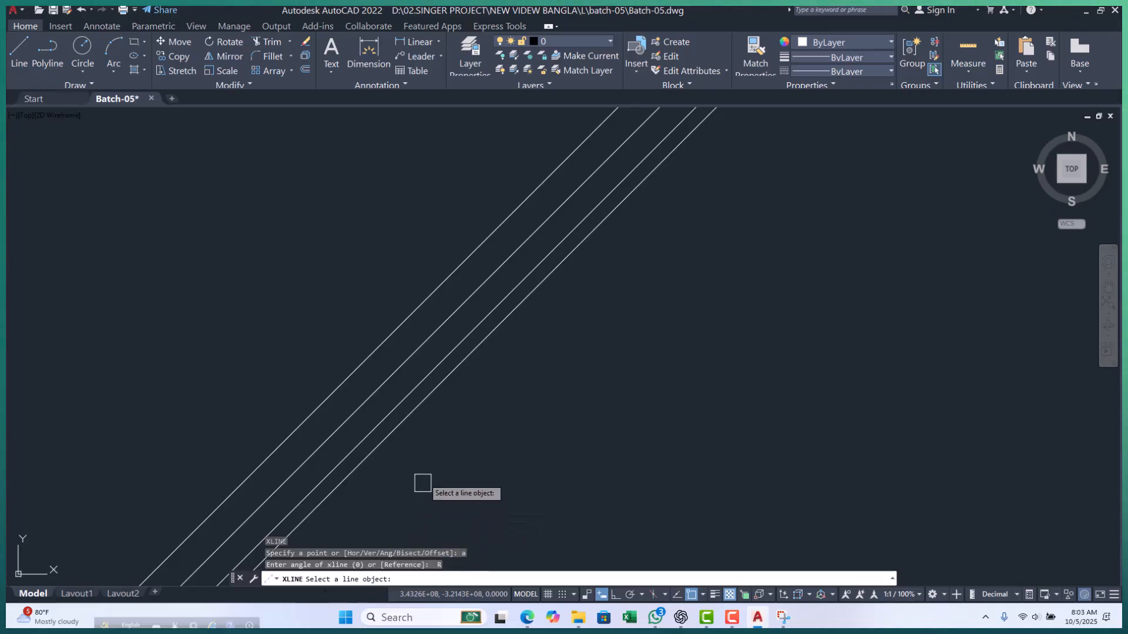
pyautogui.click(370, 350)
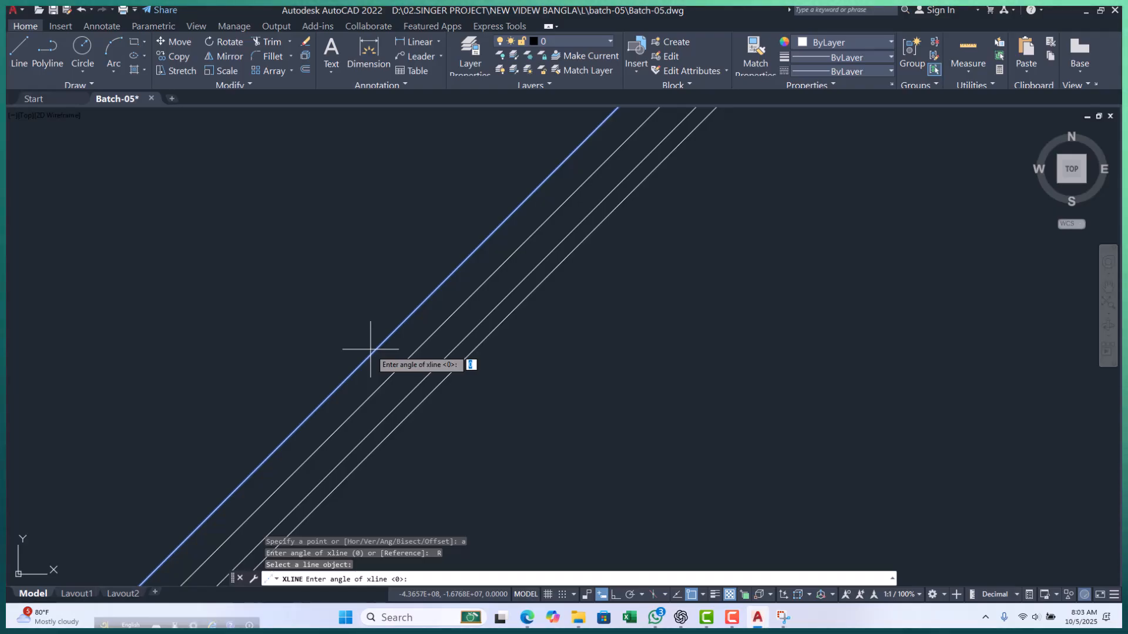
pyautogui.press('Return')
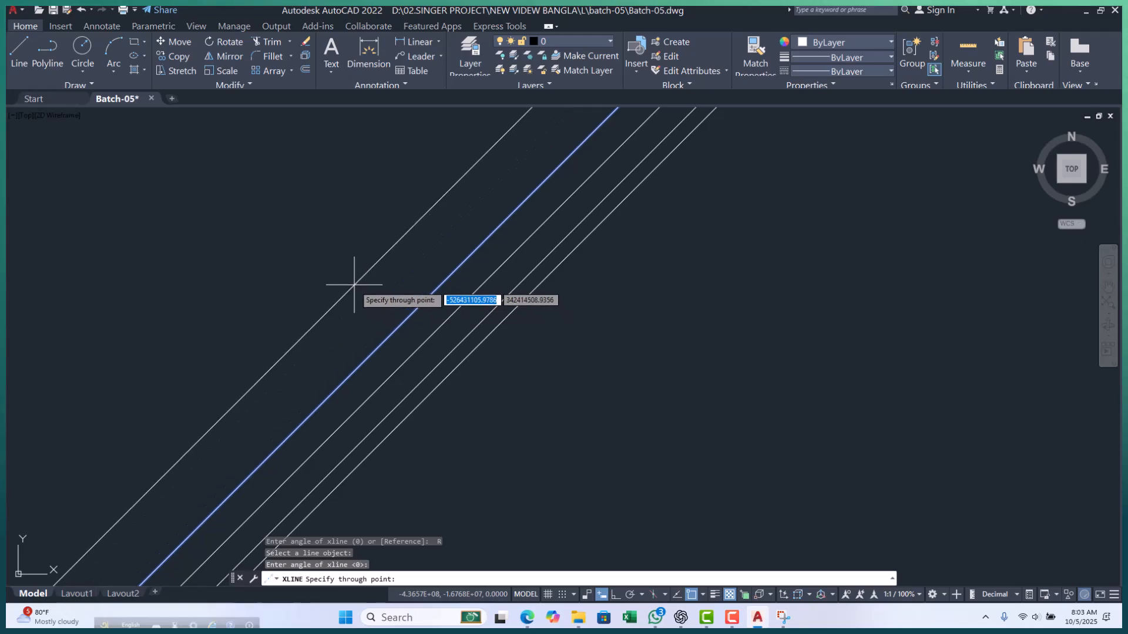
pyautogui.scroll(-2, 376, 305)
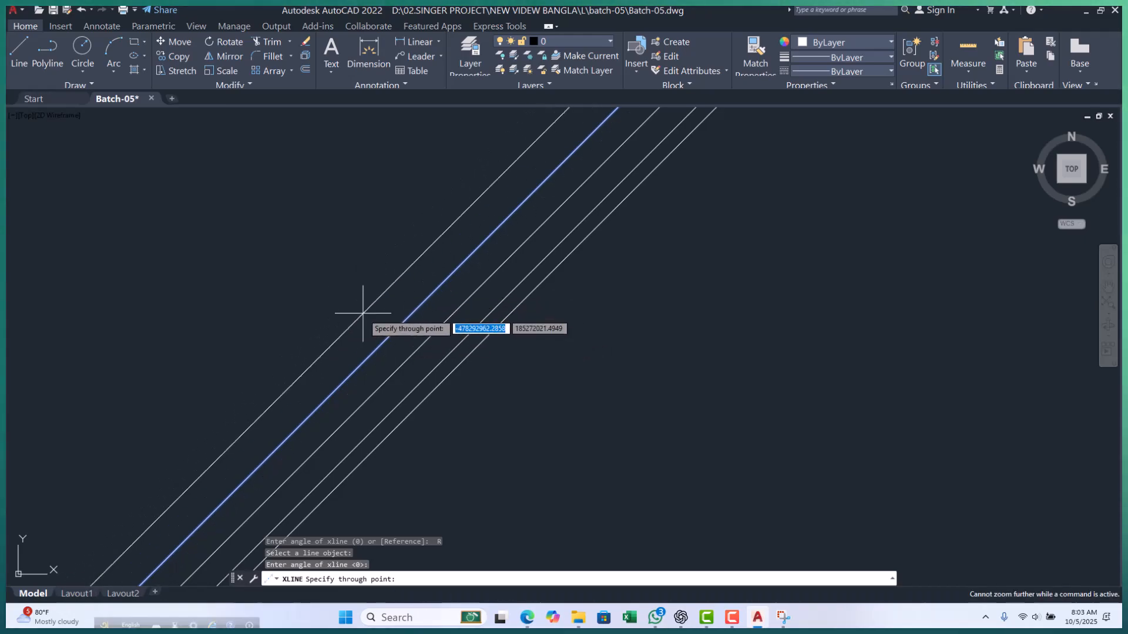
pyautogui.write('100')
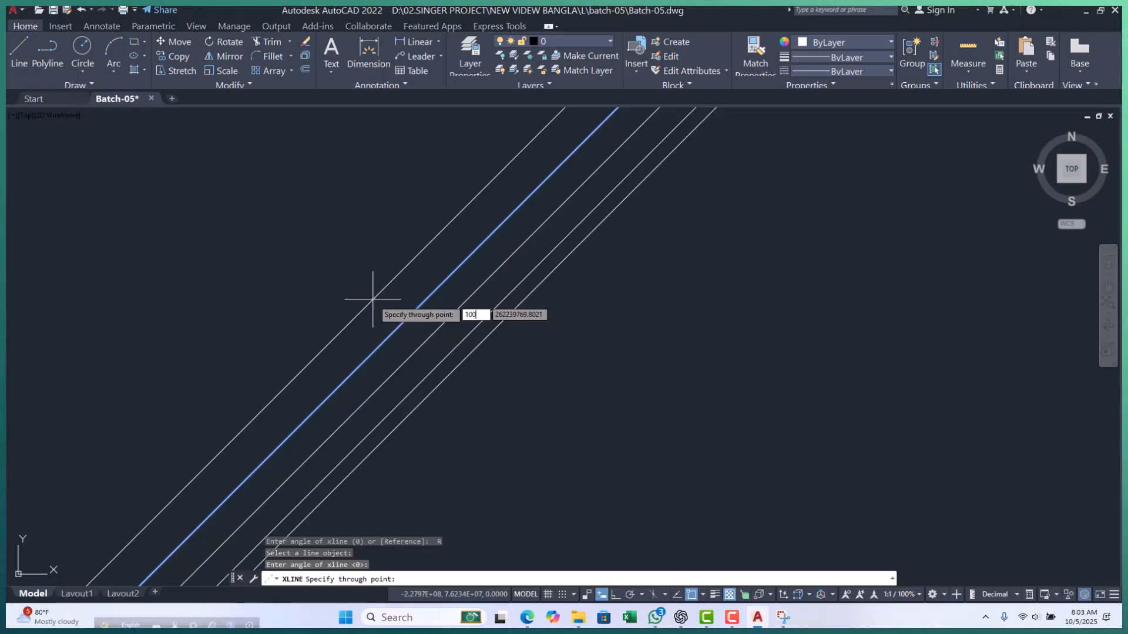
pyautogui.press('Return')
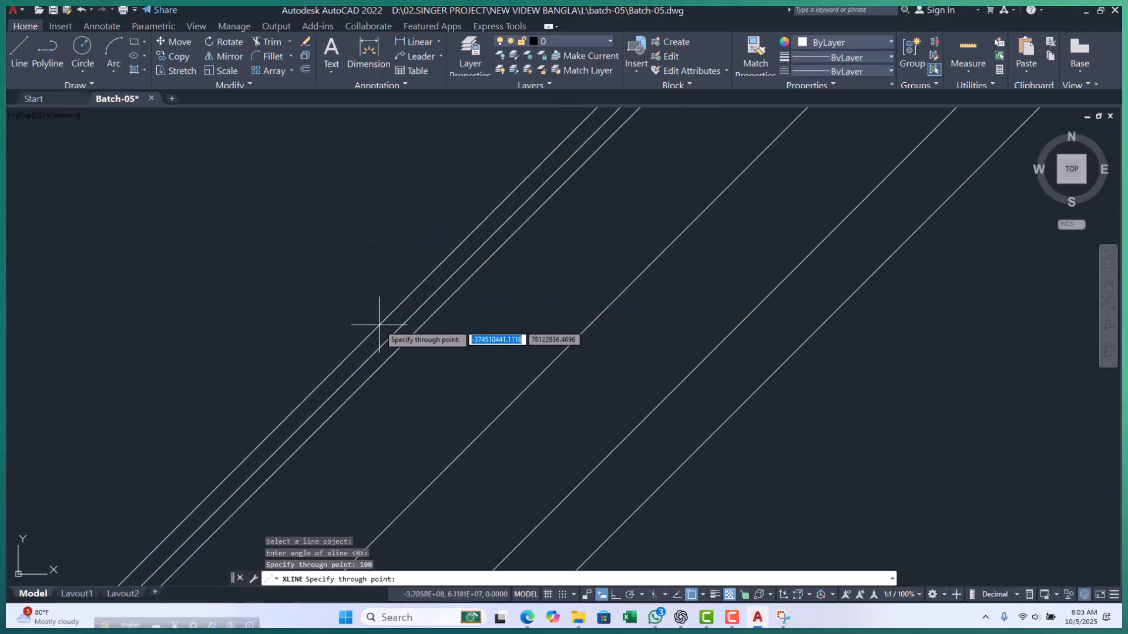
pyautogui.press('Escape')
pyautogui.press('Escape')
pyautogui.press('Escape')
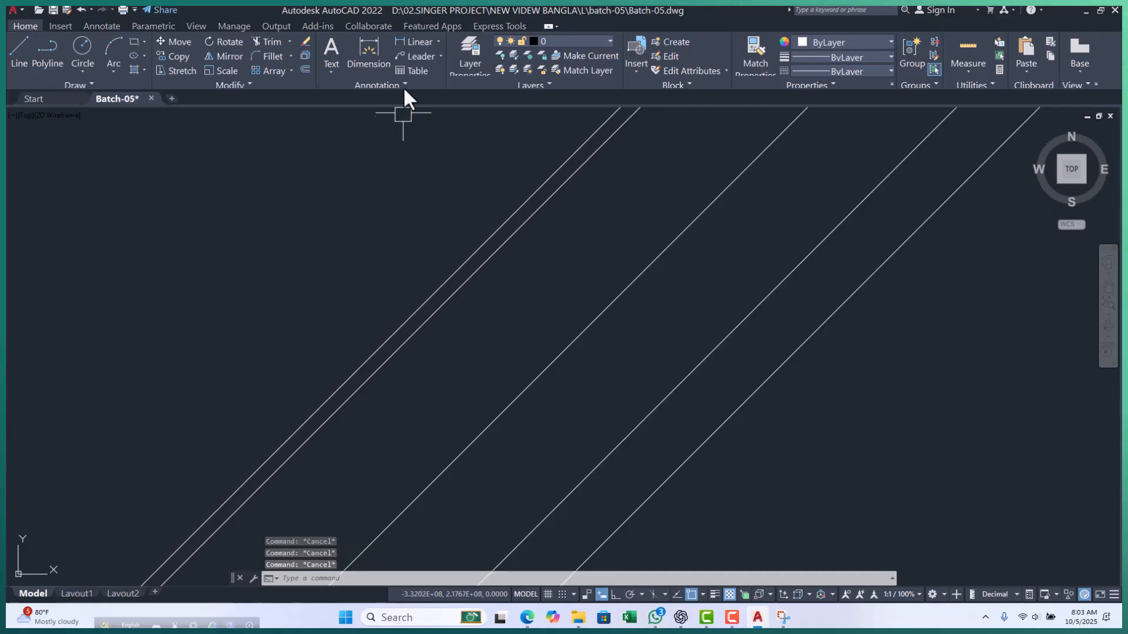
# - Examine the spacing between the new construction line and its reference line
pyautogui.scroll(4, 442, 303)
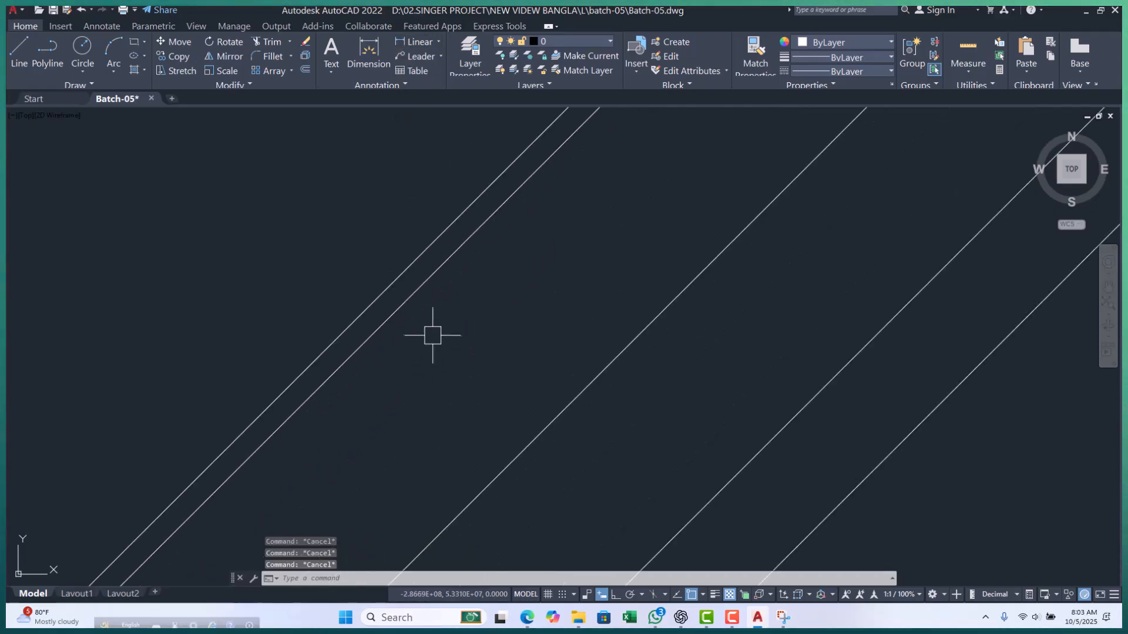
pyautogui.click(455, 209)
pyautogui.scroll(-8, 544, 232)
pyautogui.press('Escape')
pyautogui.press('Escape')
pyautogui.moveTo(499, 310); pyautogui.dragTo(507, 345, button='middle')
pyautogui.press('Escape')
pyautogui.press('Escape')
pyautogui.scroll(6, 467, 304)
pyautogui.scroll(-10, 458, 279)
pyautogui.scroll(3, 458, 339)
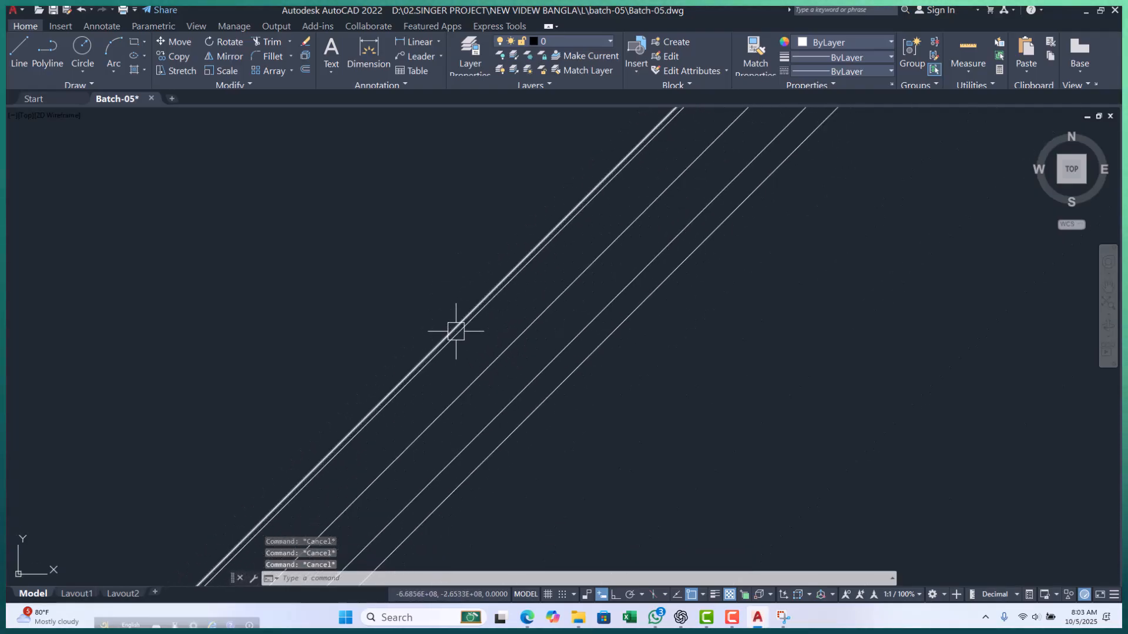
pyautogui.scroll(-3, 478, 383)
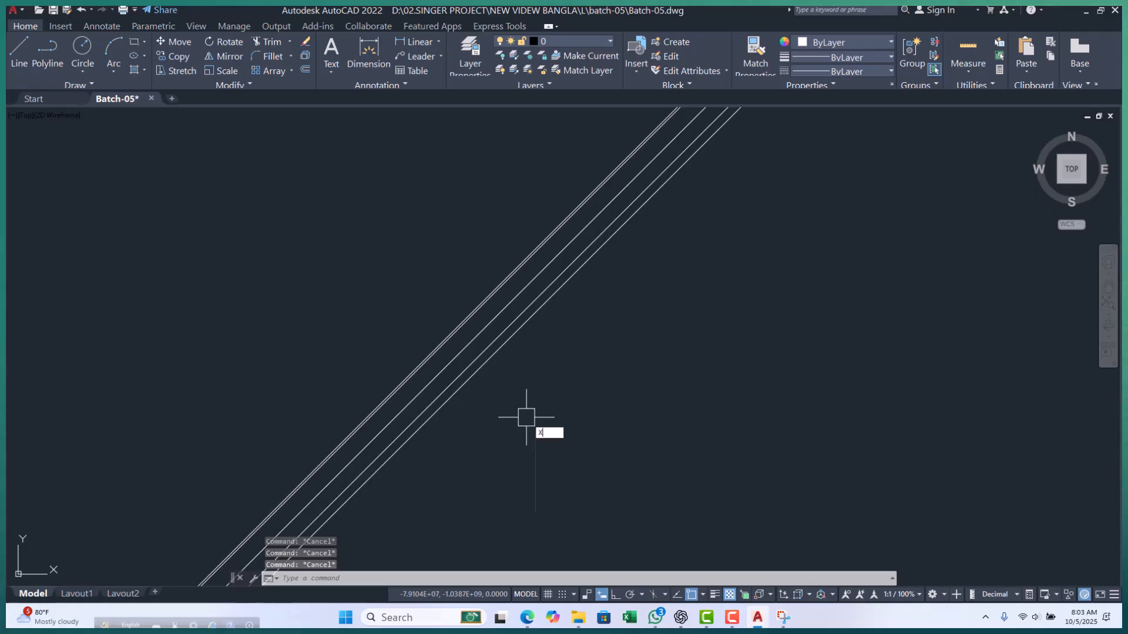
pyautogui.write('l')
pyautogui.press('Return')
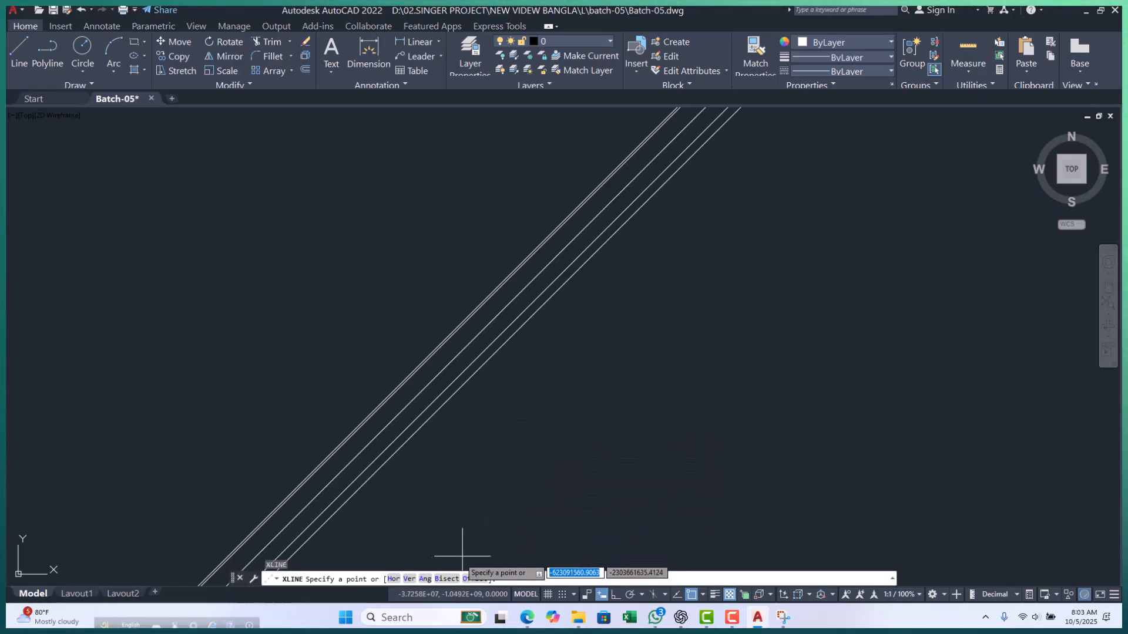
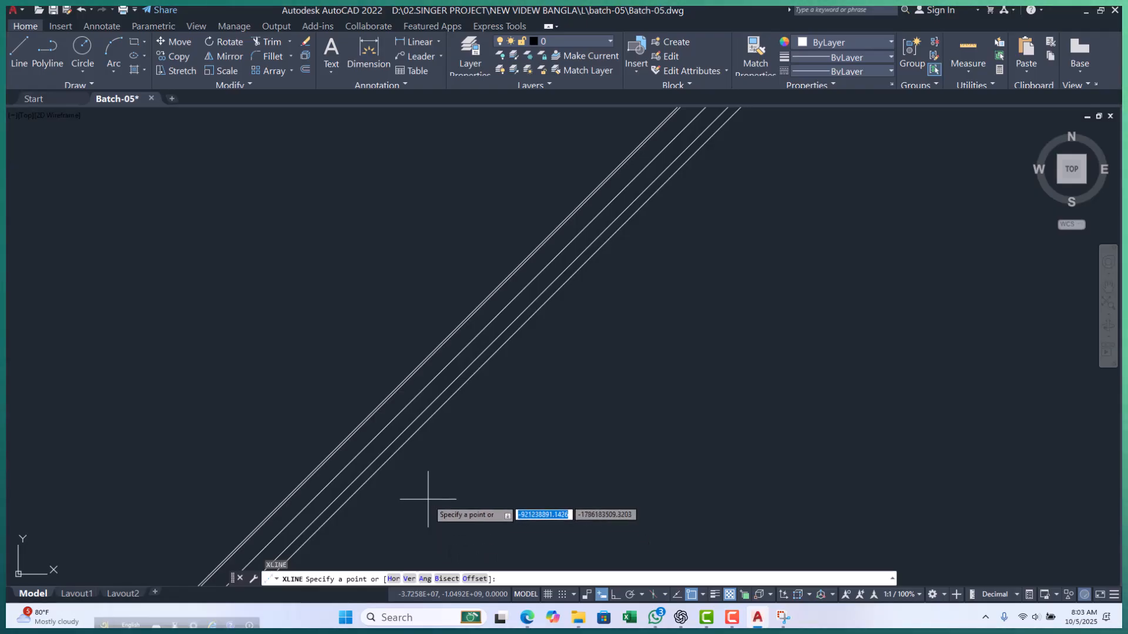
pyautogui.press('Escape')
pyautogui.press('Escape')
pyautogui.press('Escape')
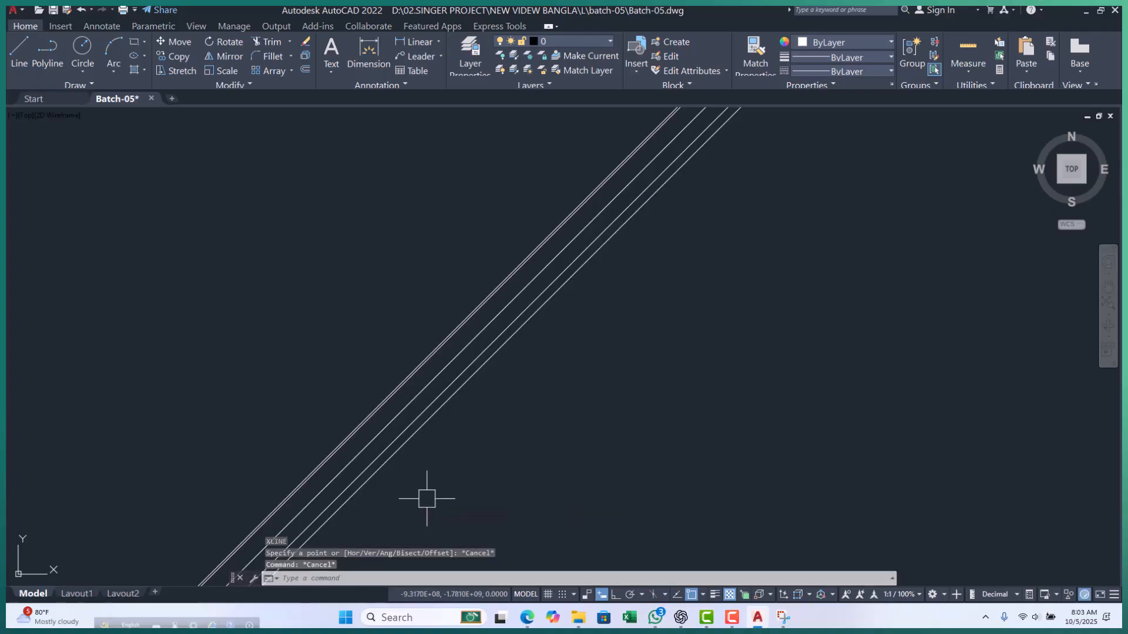
# - Draw a horizontal polyline with Ortho on, crossing the two lower-right construction lines
pyautogui.moveTo(476, 517); pyautogui.dragTo(523, 421, button='middle')
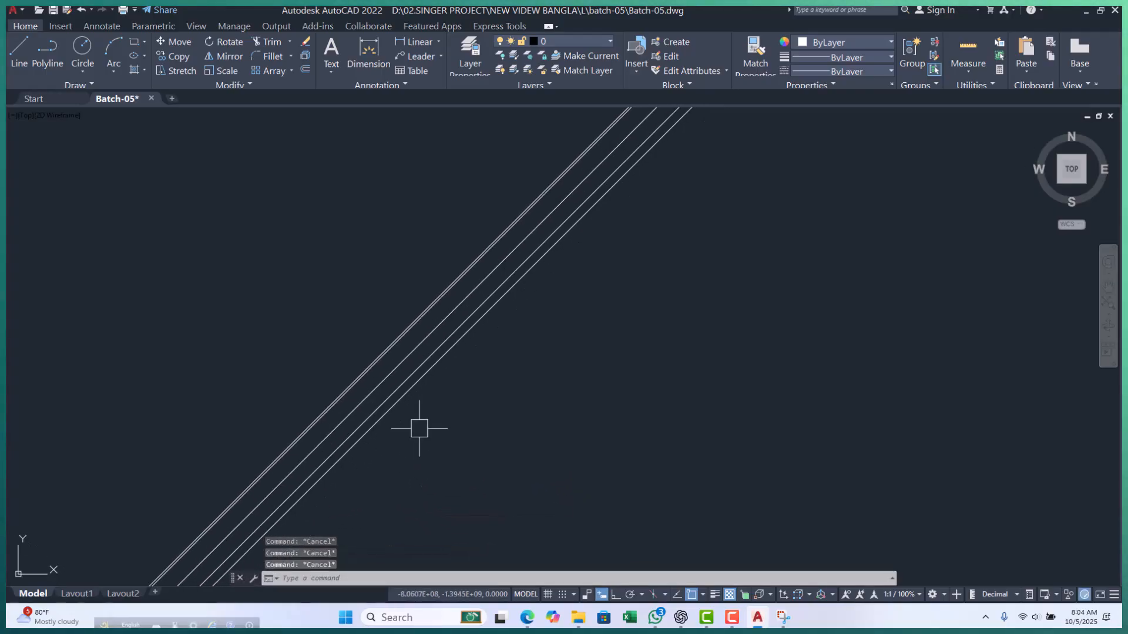
pyautogui.scroll(2, 353, 456)
pyautogui.write('p')
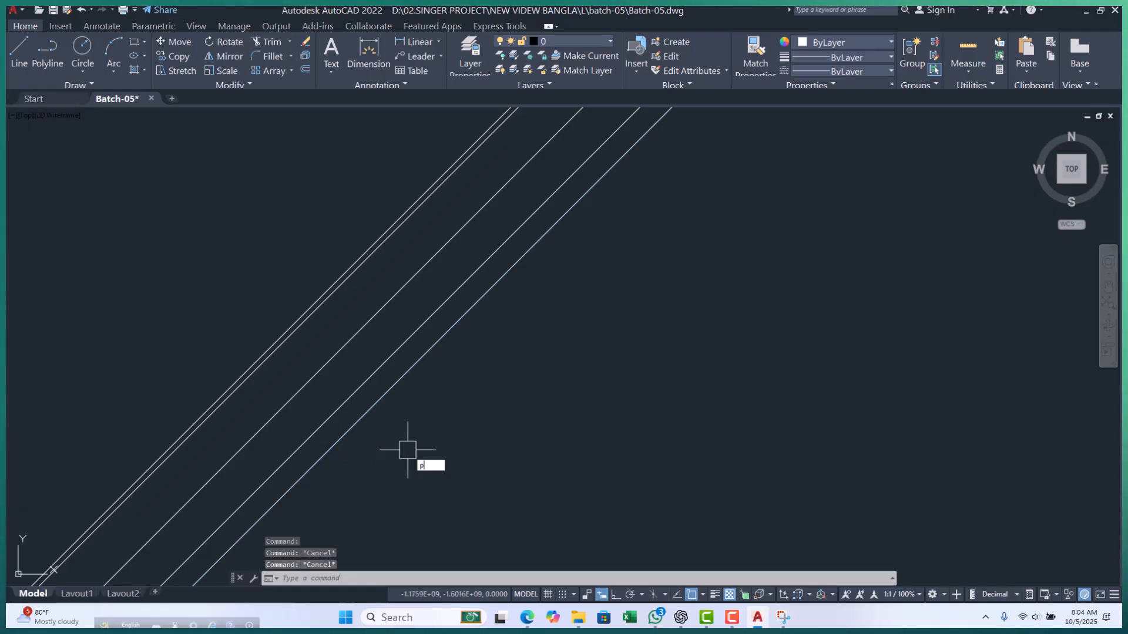
pyautogui.write('l')
pyautogui.press('Return')
pyautogui.scroll(2, 303, 470)
pyautogui.click(230, 427)
pyautogui.scroll(-1, 230, 426)
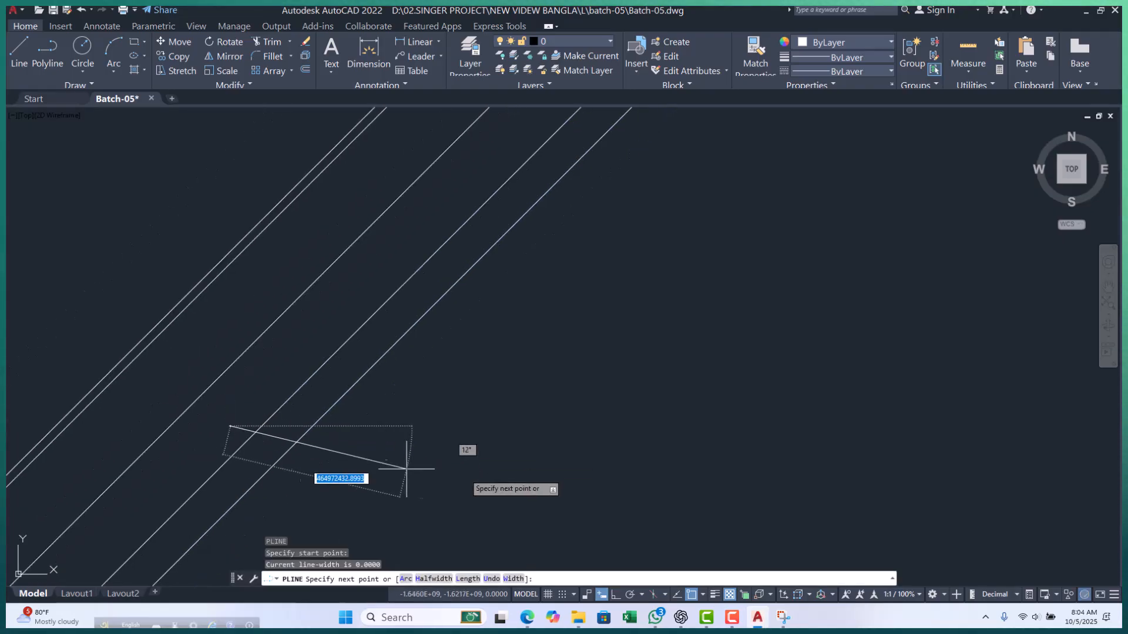
pyautogui.press('F8')
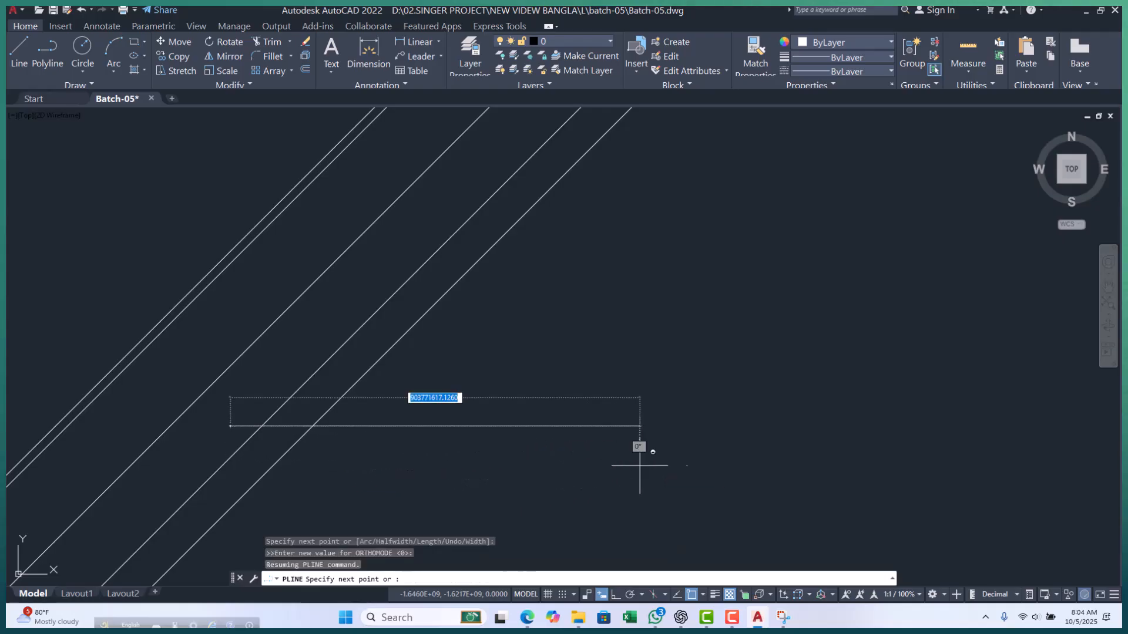
pyautogui.click(820, 447)
pyautogui.scroll(-4, 441, 471)
pyautogui.press('Escape')
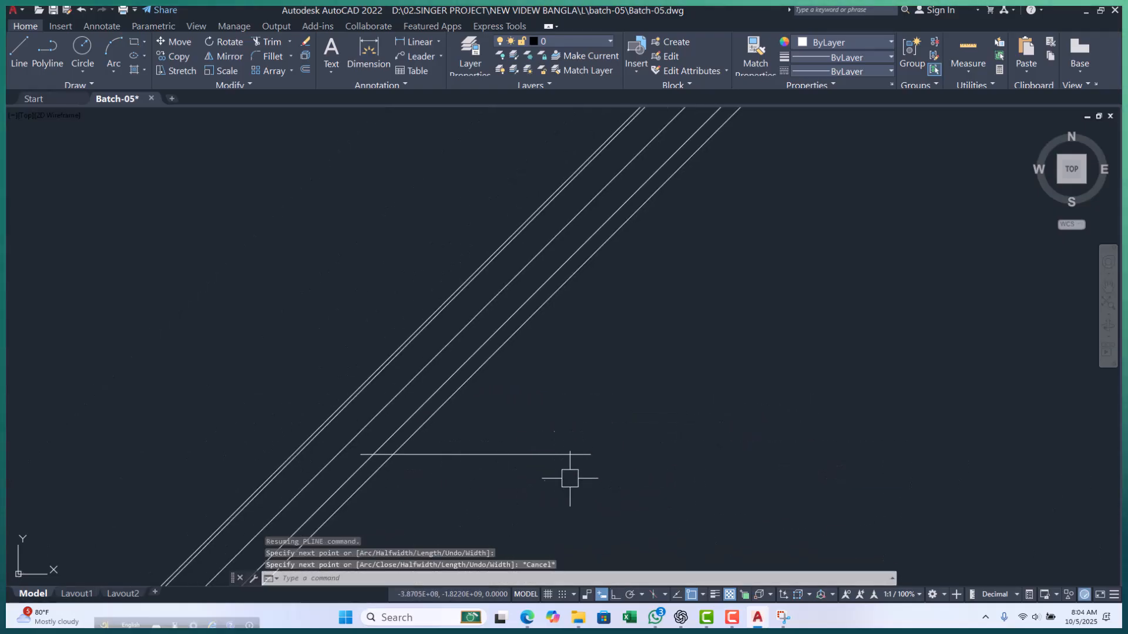
# - Draw a second horizontal polyline above the first one, also crossing the two lower-right construction lines
pyautogui.scroll(3, 486, 352)
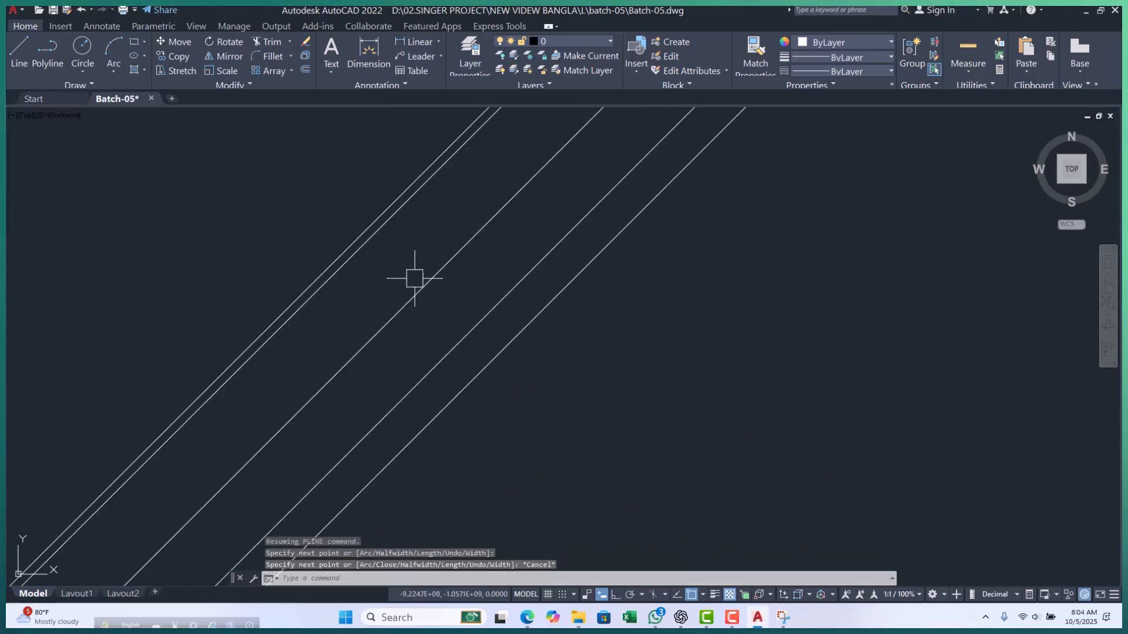
pyautogui.press('Return')
pyautogui.click(438, 313)
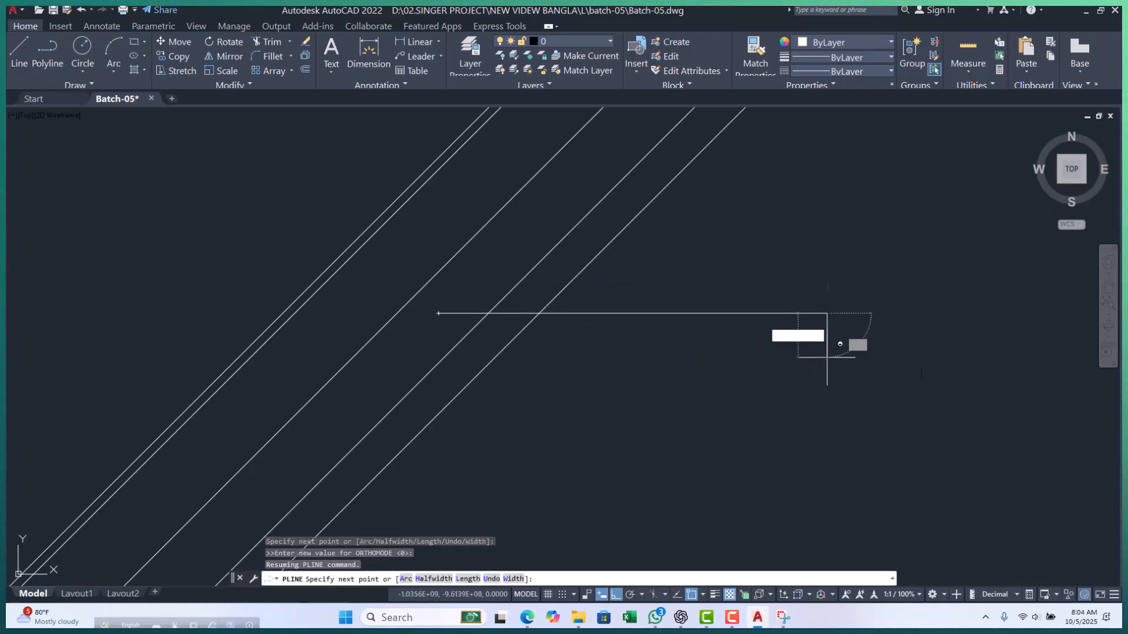
pyautogui.keyDown('shift'); pyautogui.click(837, 359); pyautogui.keyUp('shift')
pyautogui.scroll(-7, 485, 356)
pyautogui.press('Escape')
pyautogui.scroll(3, 529, 360)
pyautogui.press('Escape')
pyautogui.press('Escape')
pyautogui.press('Escape')
# - Trim the lower-right construction line where it crosses the horizontal polylines, using fence selections
pyautogui.write('tr')
pyautogui.press('Return')
pyautogui.click(464, 304)
pyautogui.click(418, 276)
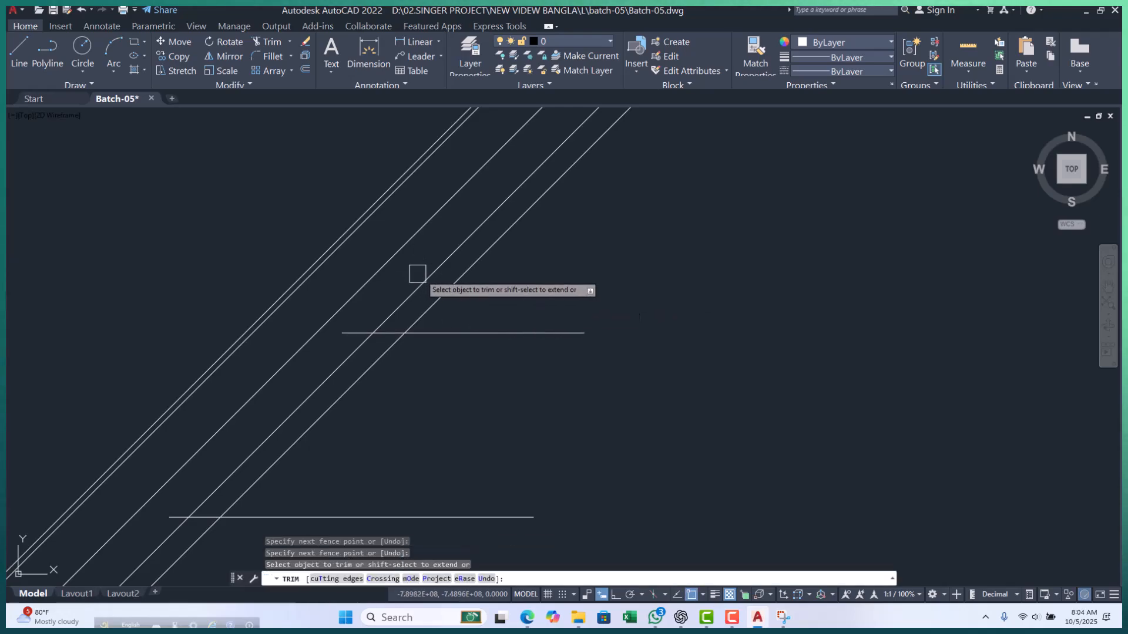
pyautogui.click(436, 286)
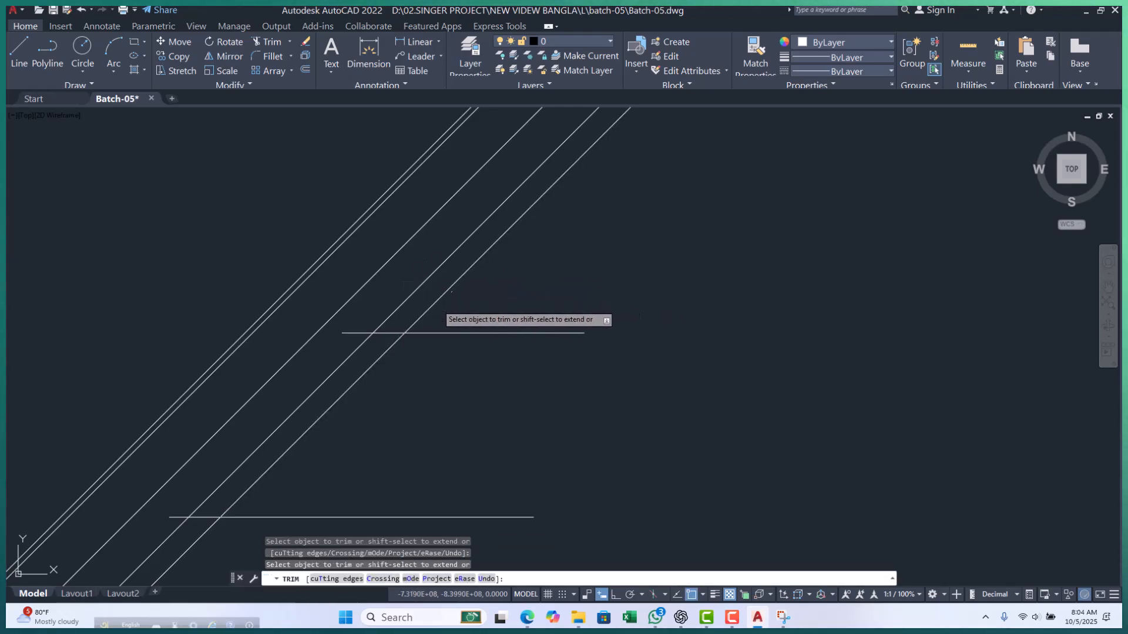
pyautogui.scroll(2, 346, 337)
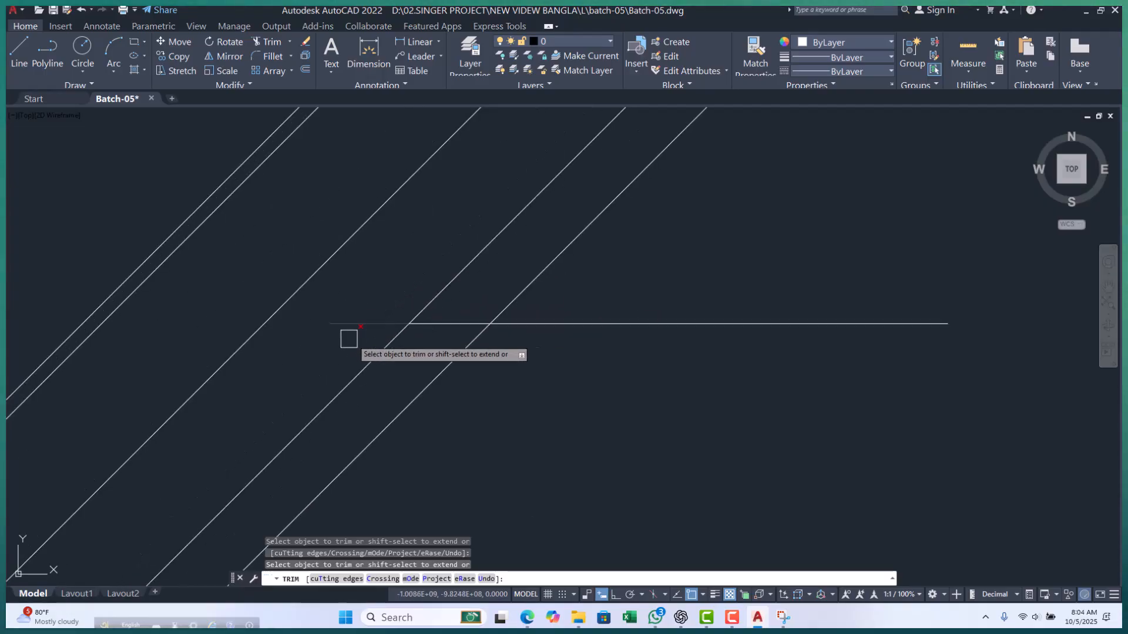
pyautogui.click(555, 306)
pyautogui.click(467, 272)
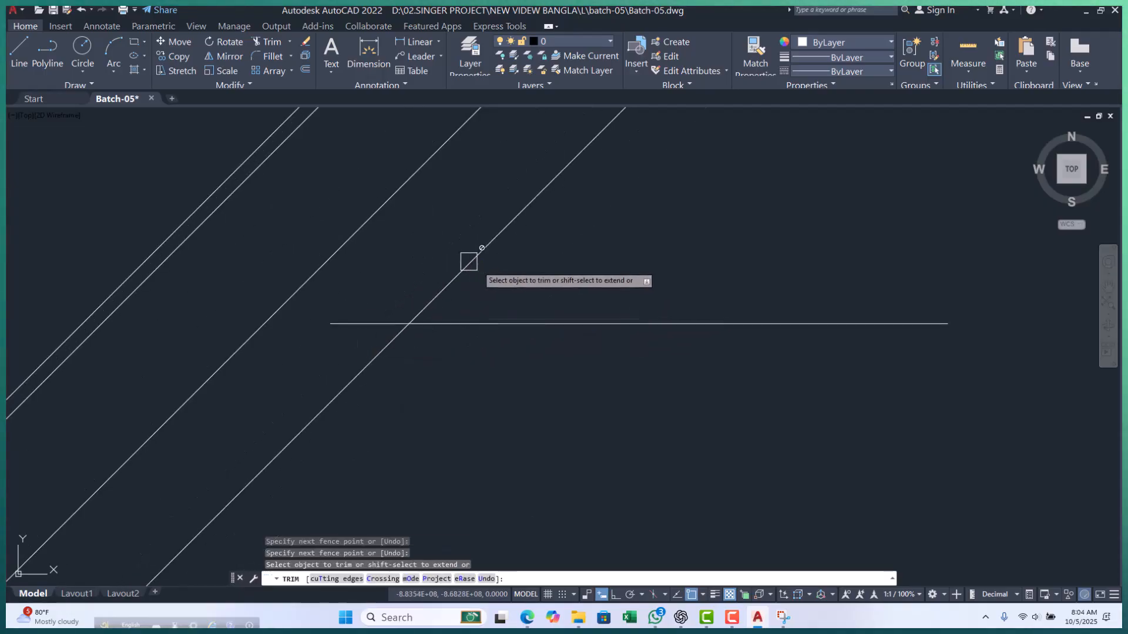
pyautogui.scroll(-2, 486, 276)
pyautogui.scroll(2, 249, 497)
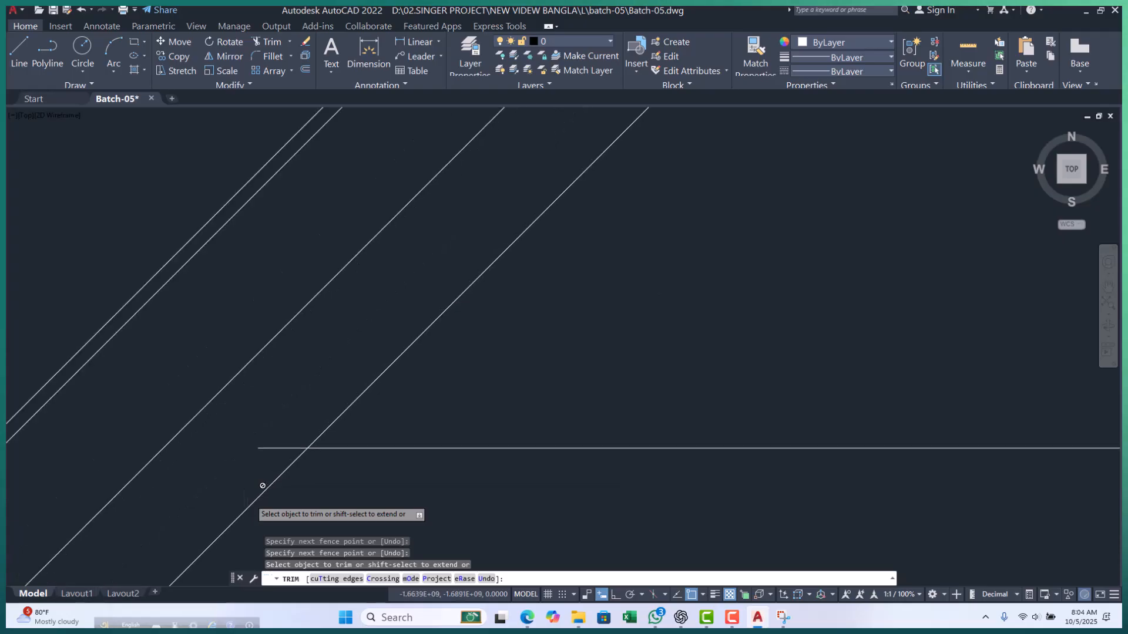
pyautogui.scroll(2, 263, 485)
pyautogui.scroll(3, 386, 381)
pyautogui.press('Escape')
pyautogui.press('Escape')
pyautogui.write('pl')
pyautogui.press('Return')
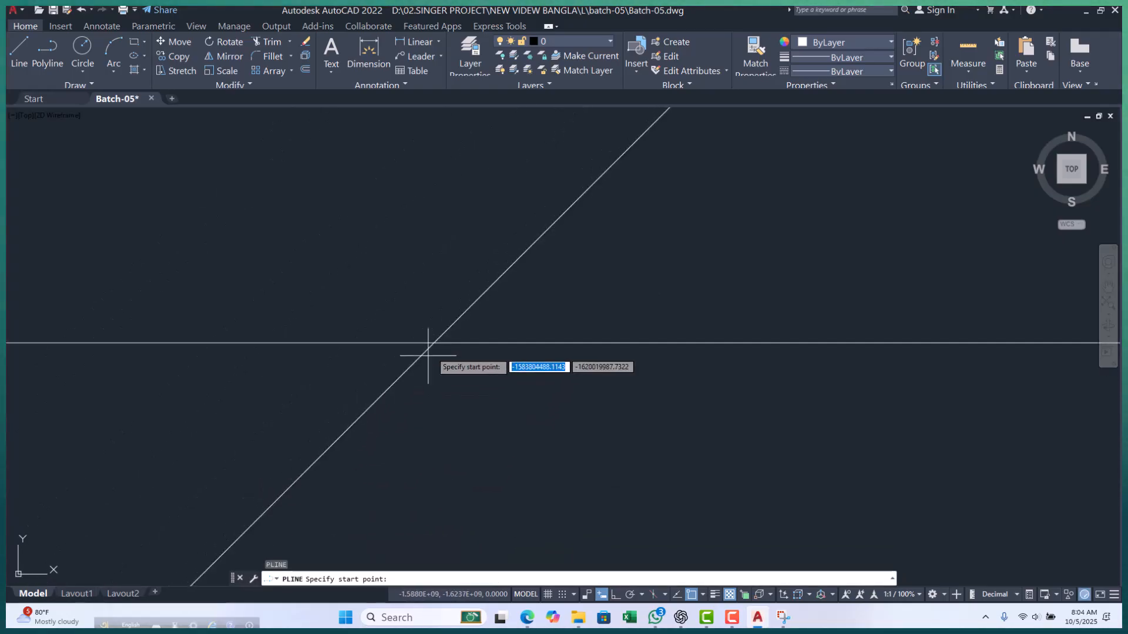
pyautogui.click(433, 343)
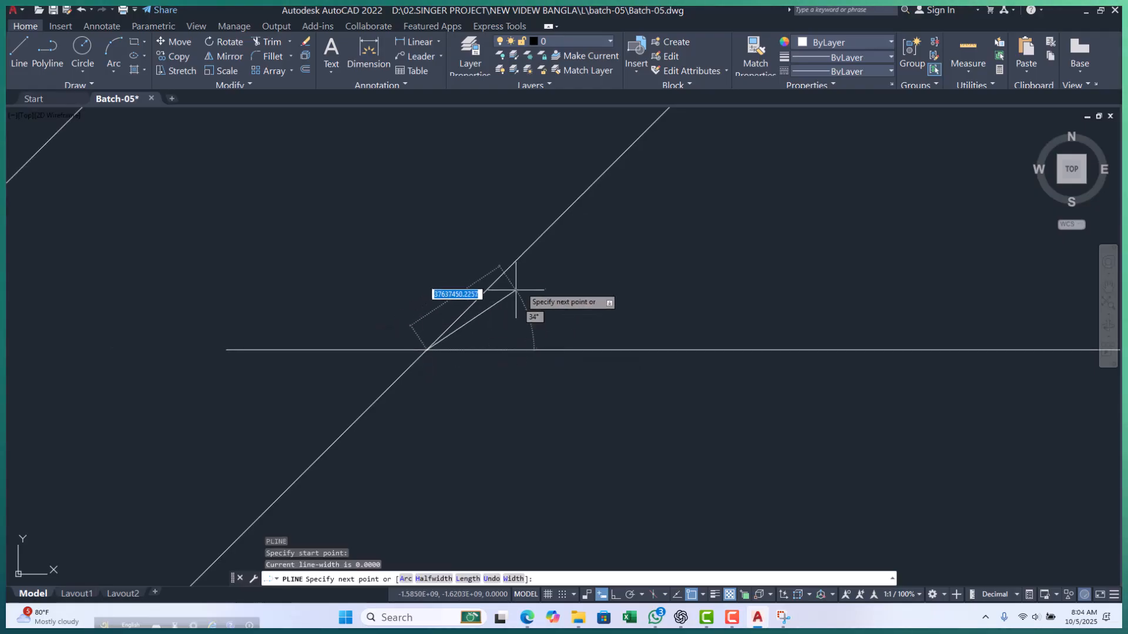
pyautogui.press('Escape')
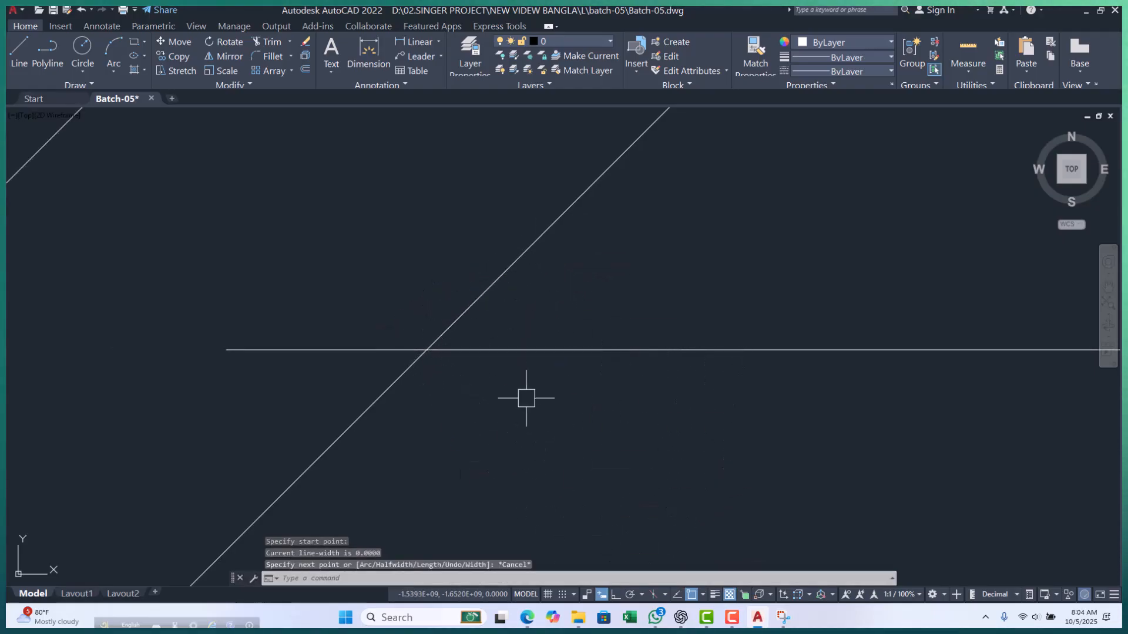
pyautogui.scroll(-3, 453, 340)
pyautogui.press('Escape')
pyautogui.press('Escape')
# - Examine the construction lines and both horizontal polylines by selecting them all and inspecting their crossings
pyautogui.click(629, 259)
pyautogui.click(404, 402)
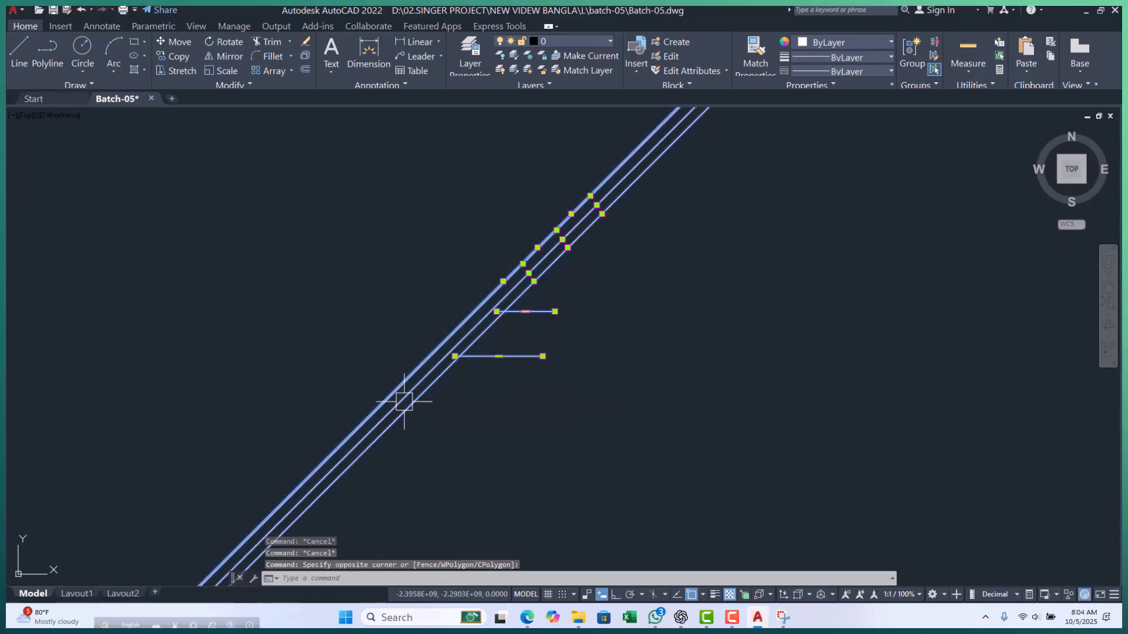
pyautogui.press('Escape')
pyautogui.scroll(5, 345, 372)
pyautogui.moveTo(428, 385); pyautogui.dragTo(402, 389, button='middle')
pyautogui.scroll(3, 390, 397)
pyautogui.scroll(1, 343, 434)
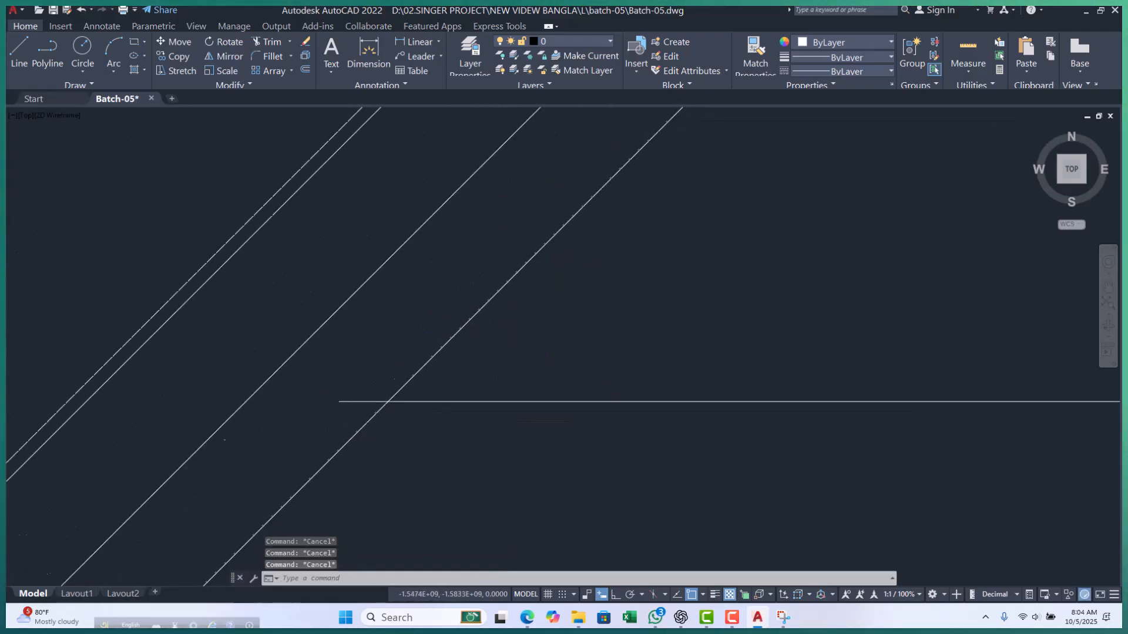
pyautogui.scroll(-9, 434, 395)
pyautogui.scroll(5, 448, 377)
pyautogui.click(554, 322)
pyautogui.click(271, 487)
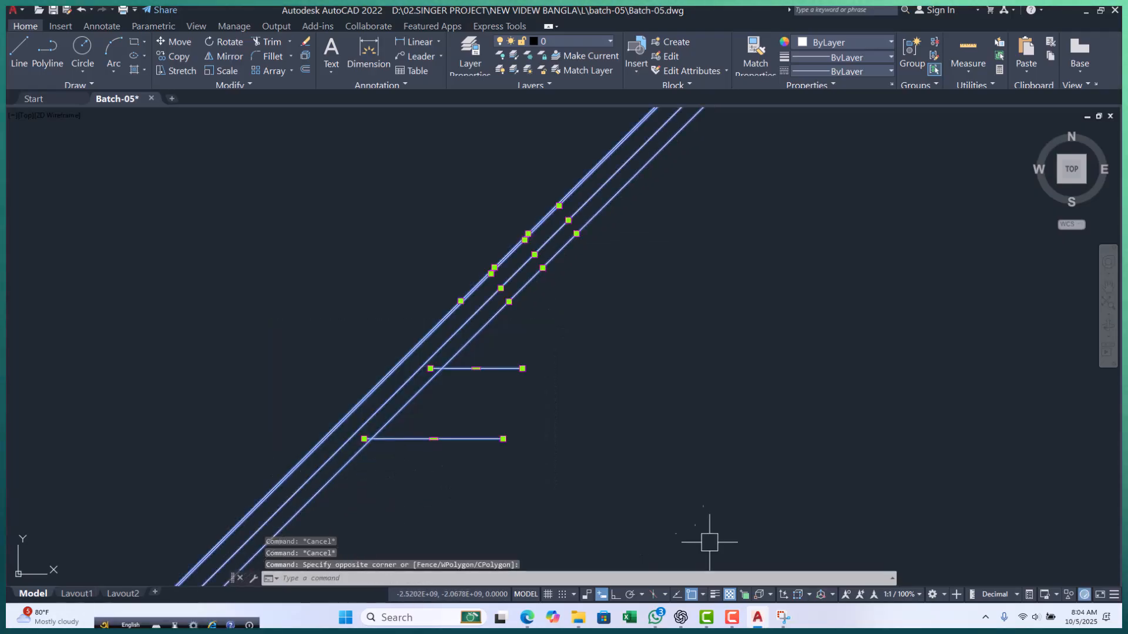
pyautogui.press('Escape')
pyautogui.scroll(4, 387, 458)
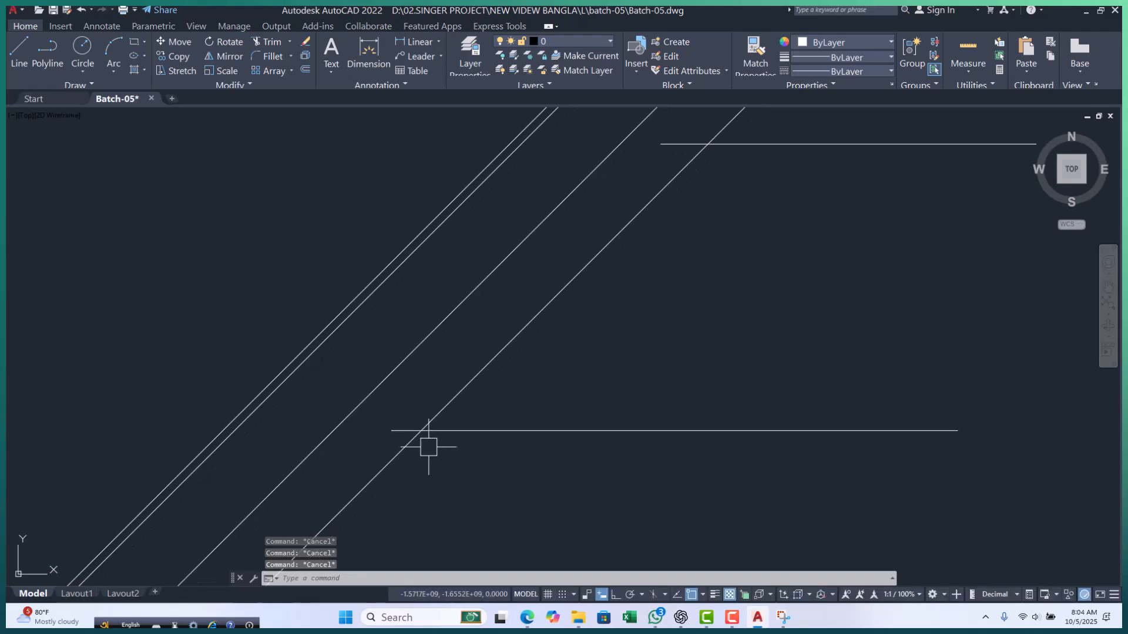
pyautogui.scroll(-3, 461, 422)
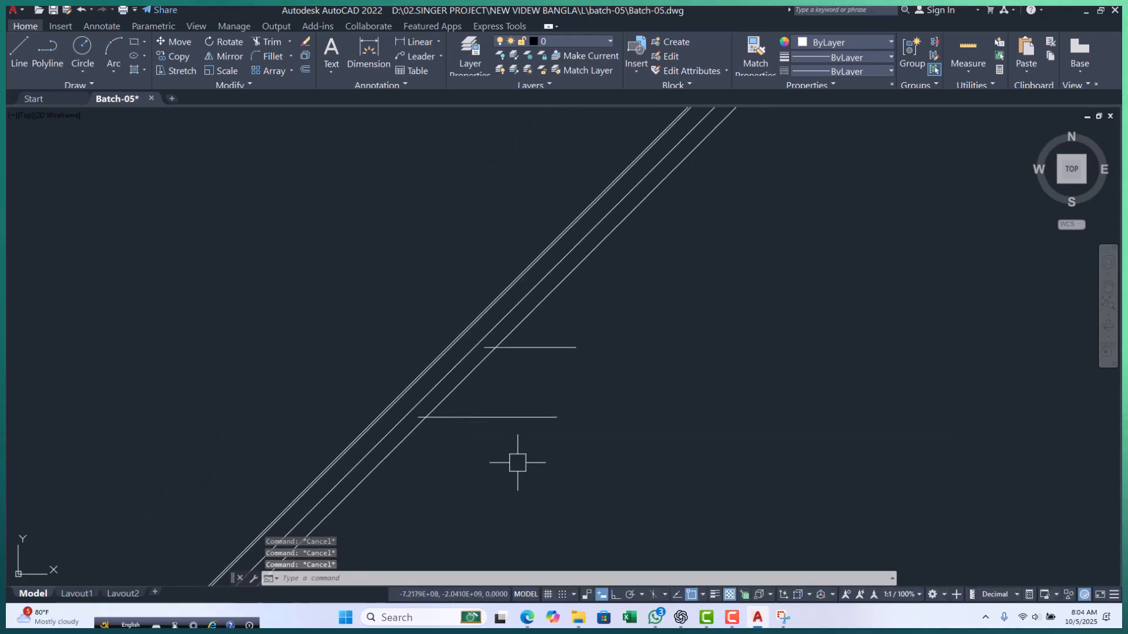
# - Draw a long horizontal line from the origin 0,0 toward the right with Ortho on
pyautogui.write('l')
pyautogui.press('Return')
pyautogui.write('0,')
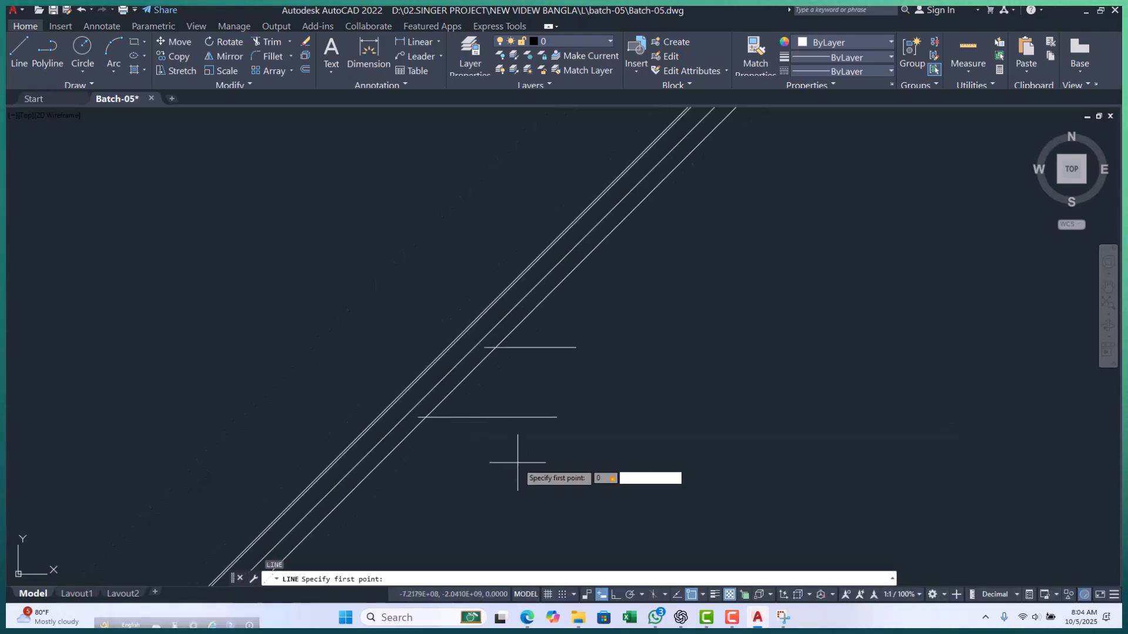
pyautogui.write('0')
pyautogui.press('Return')
pyautogui.scroll(-4, 555, 450)
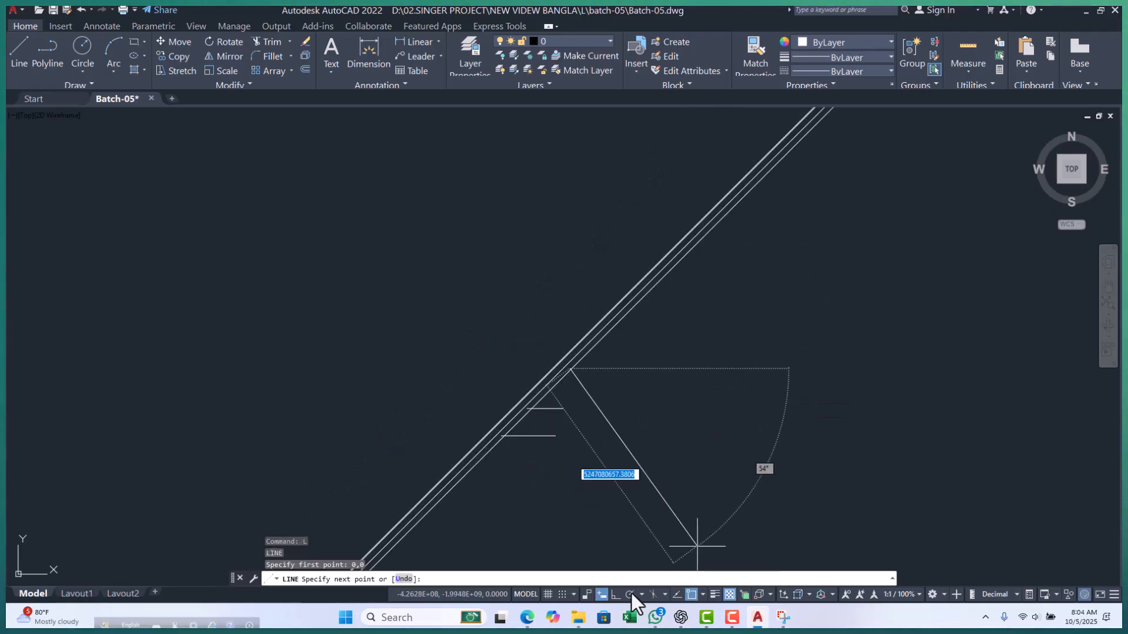
pyautogui.click(616, 595)
pyautogui.click(925, 432)
pyautogui.press('Escape')
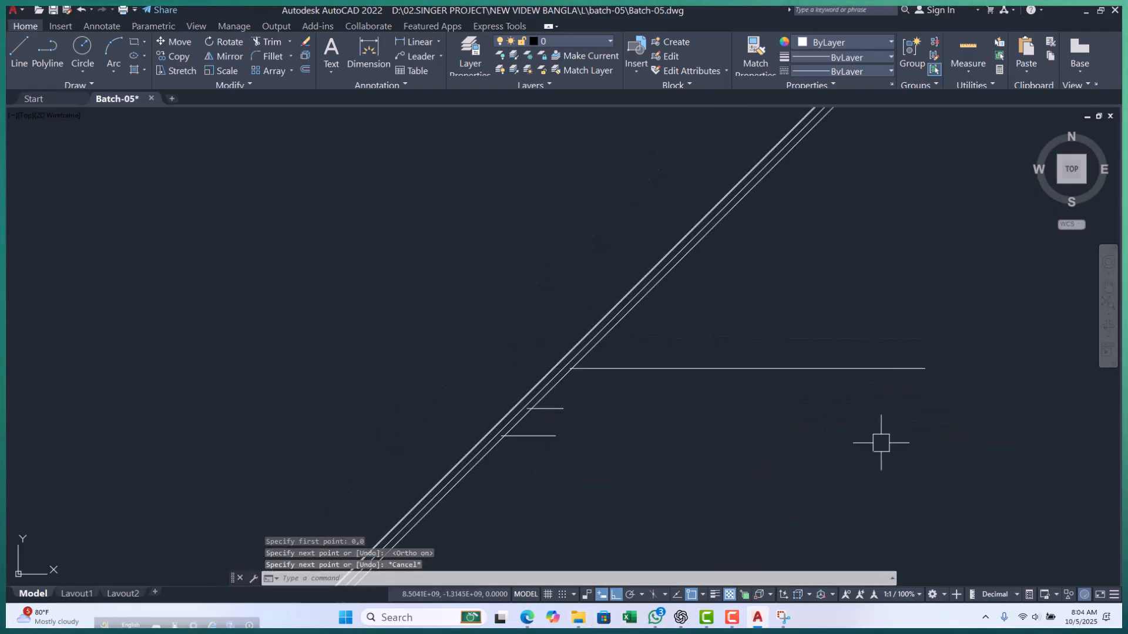
pyautogui.press('Escape')
pyautogui.press('Escape')
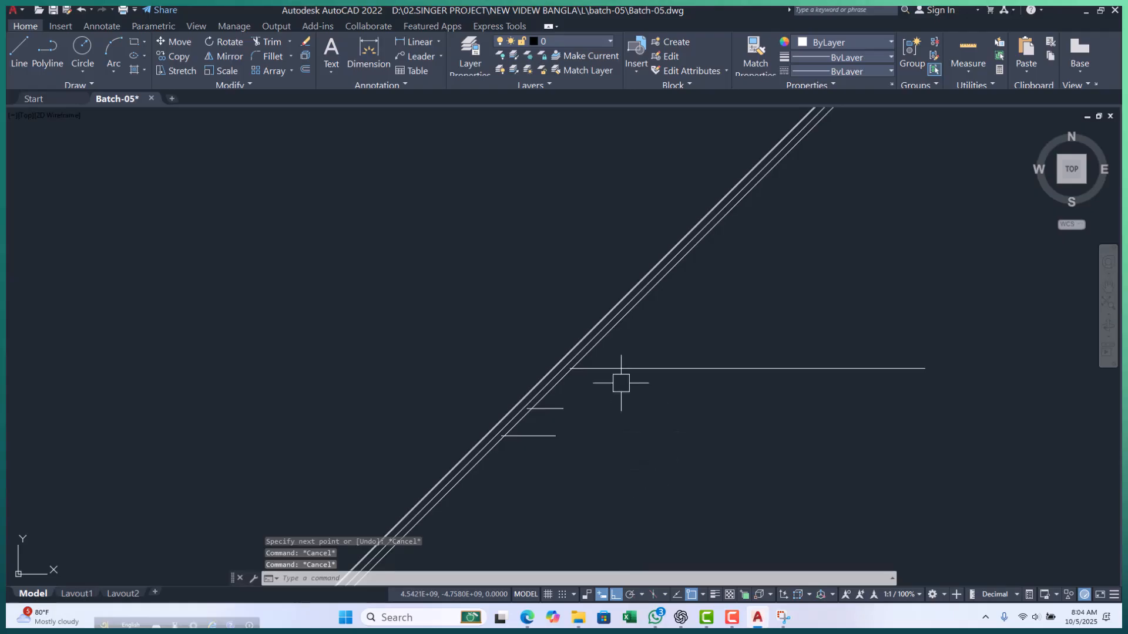
# - Try to trim the lower-right construction line where it crosses the new horizontal line
pyautogui.scroll(5, 574, 347)
pyautogui.scroll(3, 566, 481)
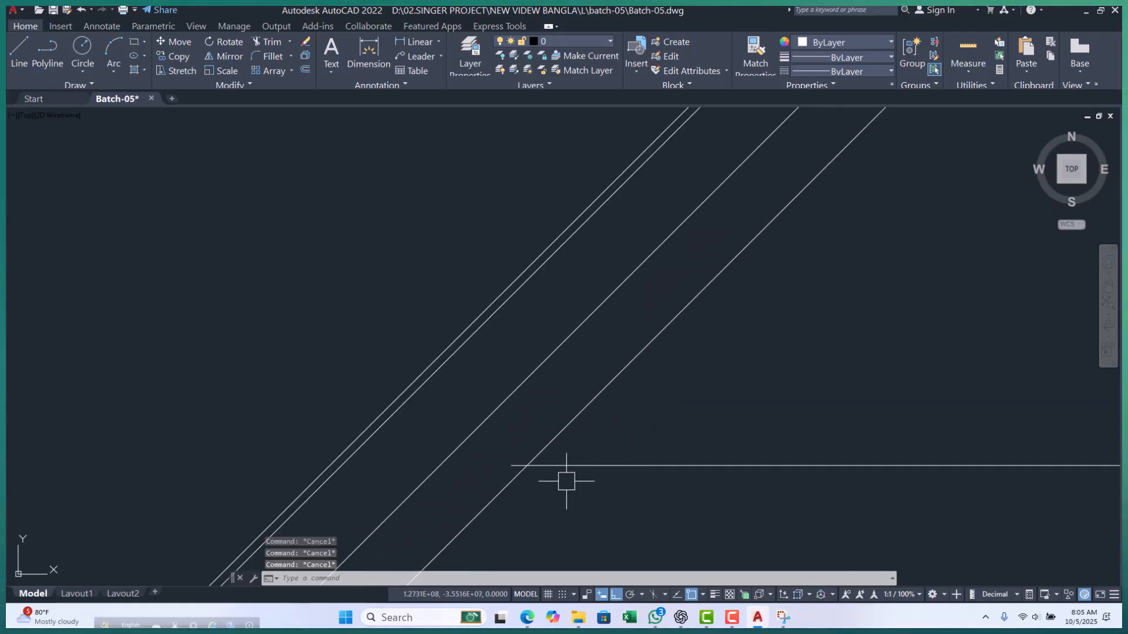
pyautogui.write('r')
pyautogui.press('Return')
pyautogui.scroll(3, 516, 464)
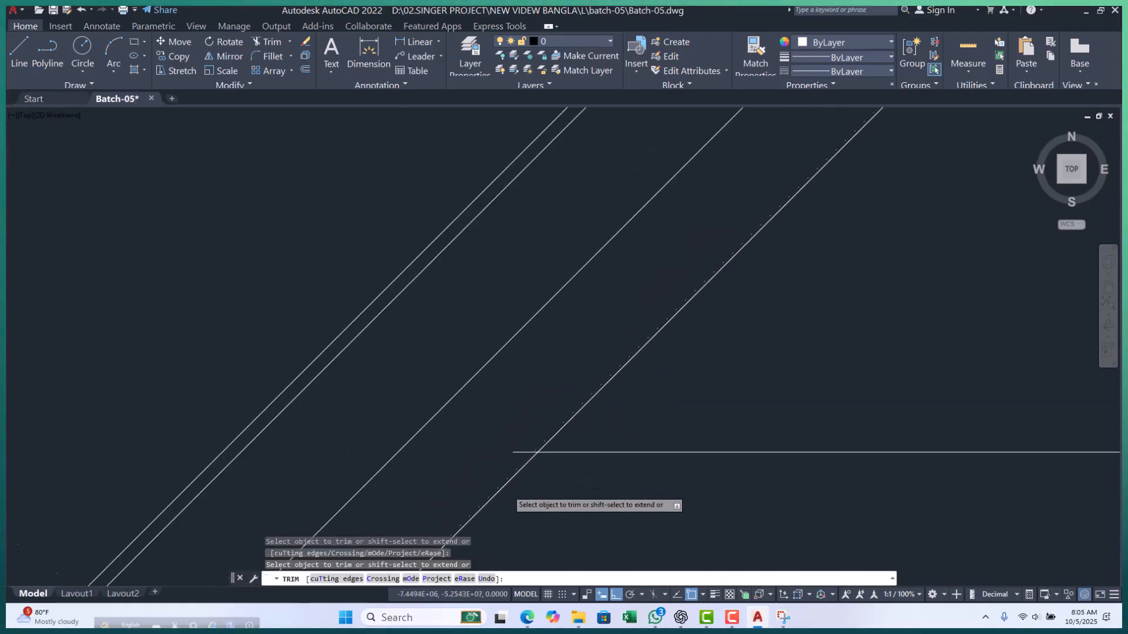
pyautogui.scroll(-3, 525, 456)
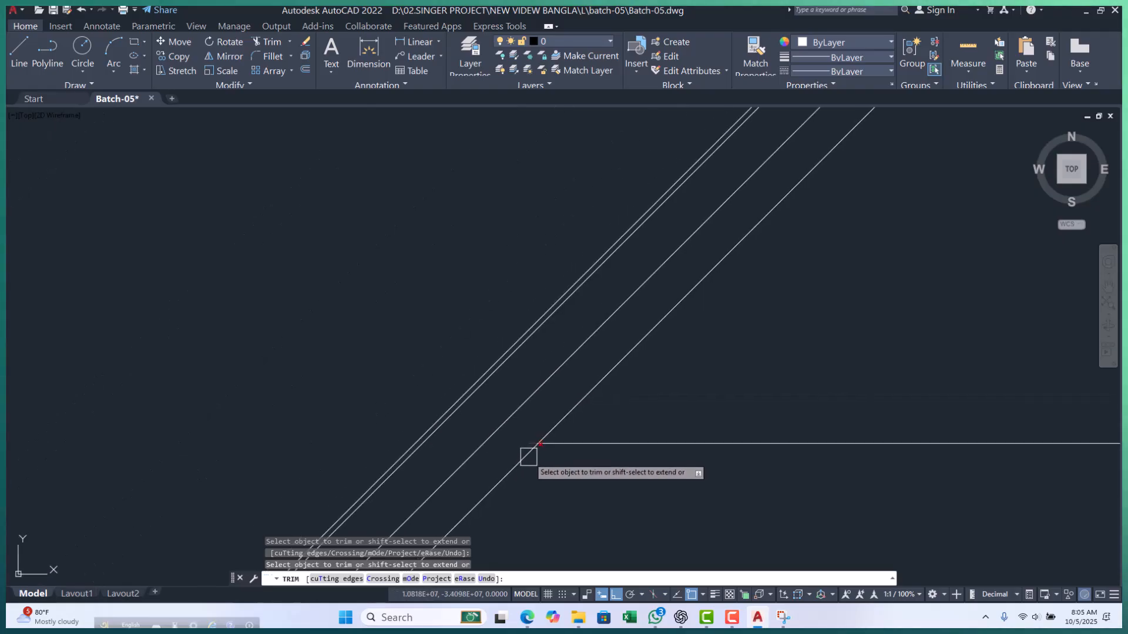
pyautogui.scroll(3, 525, 463)
pyautogui.press('Escape')
pyautogui.press('Escape')
pyautogui.press('Escape')
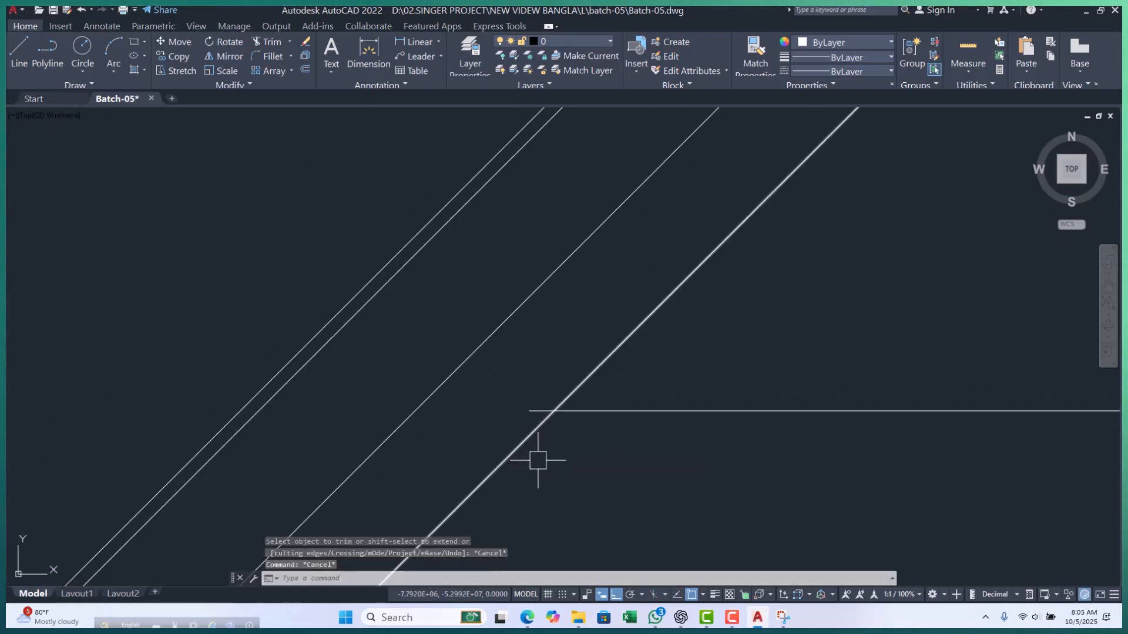
# - Enable all object snap modes in the drafting settings
pyautogui.rightClick(692, 597)
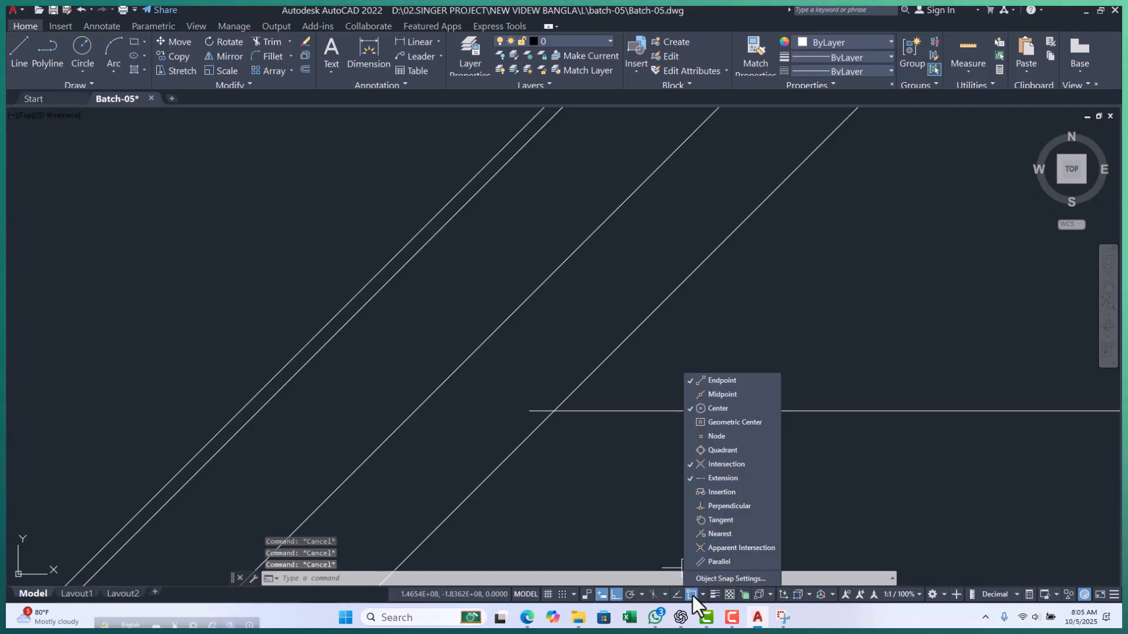
pyautogui.click(732, 578)
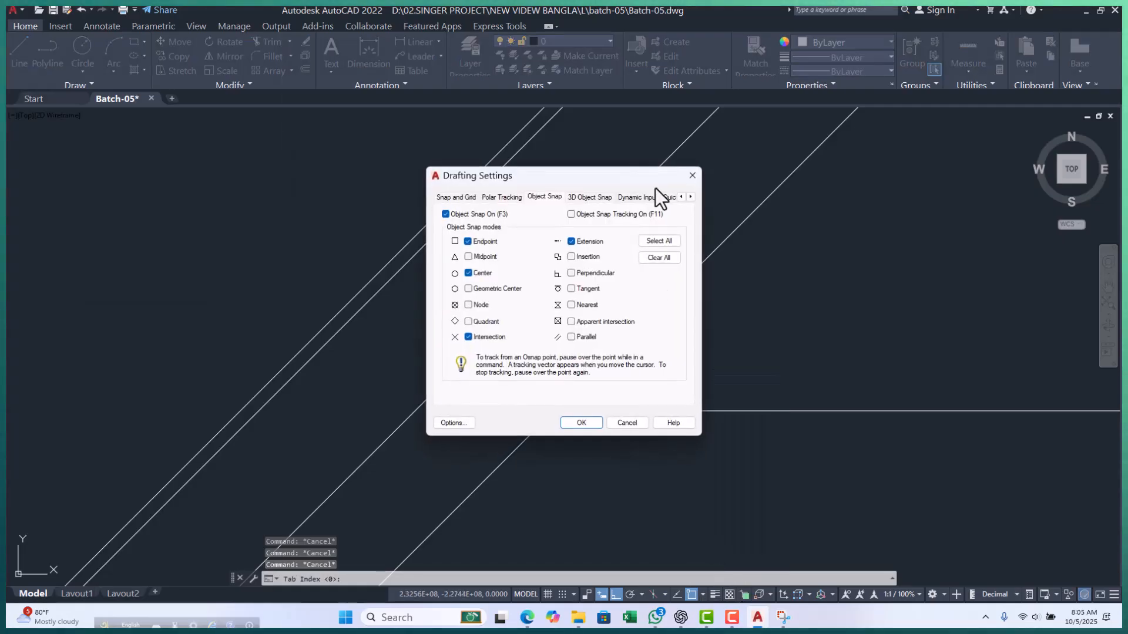
pyautogui.click(659, 241)
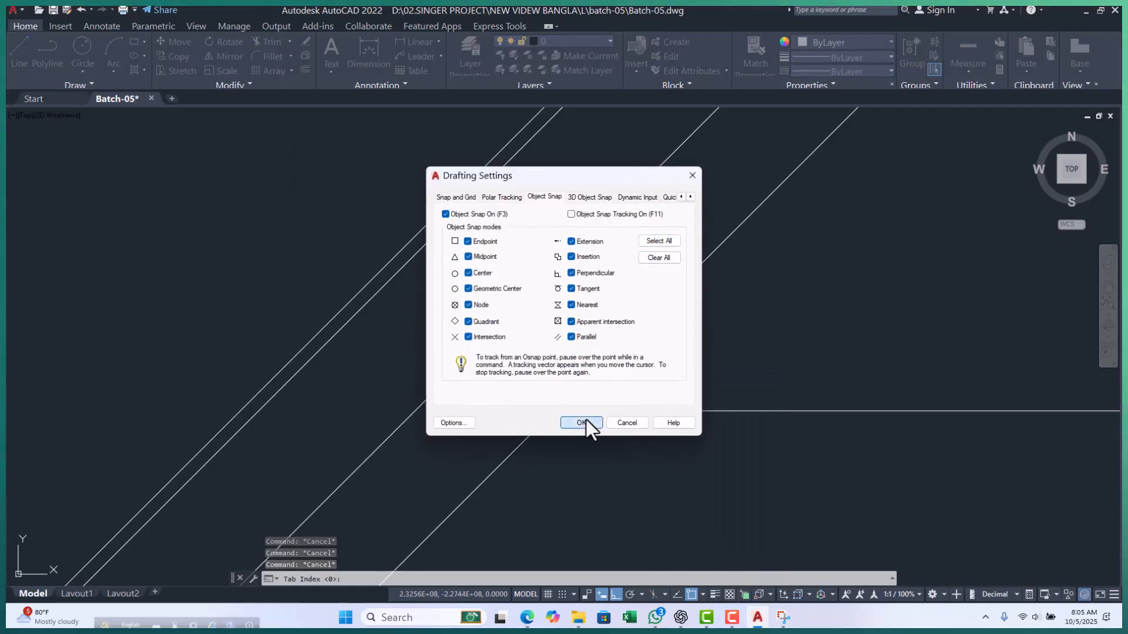
pyautogui.click(586, 419)
# - Trim away the part of the lower-right construction line below the long horizontal line
pyautogui.write('tr')
pyautogui.press('Return')
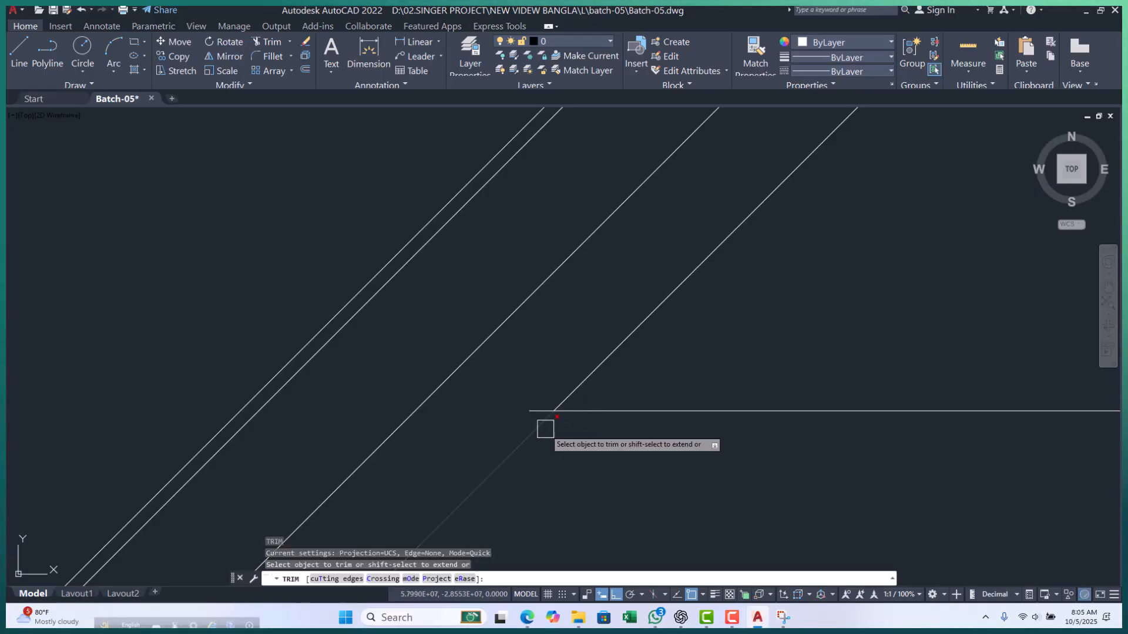
pyautogui.click(547, 428)
pyautogui.scroll(-6, 508, 419)
pyautogui.press('Escape')
pyautogui.moveTo(627, 376); pyautogui.dragTo(586, 393, button='middle')
pyautogui.press('Escape')
pyautogui.press('Escape')
pyautogui.press('Escape')
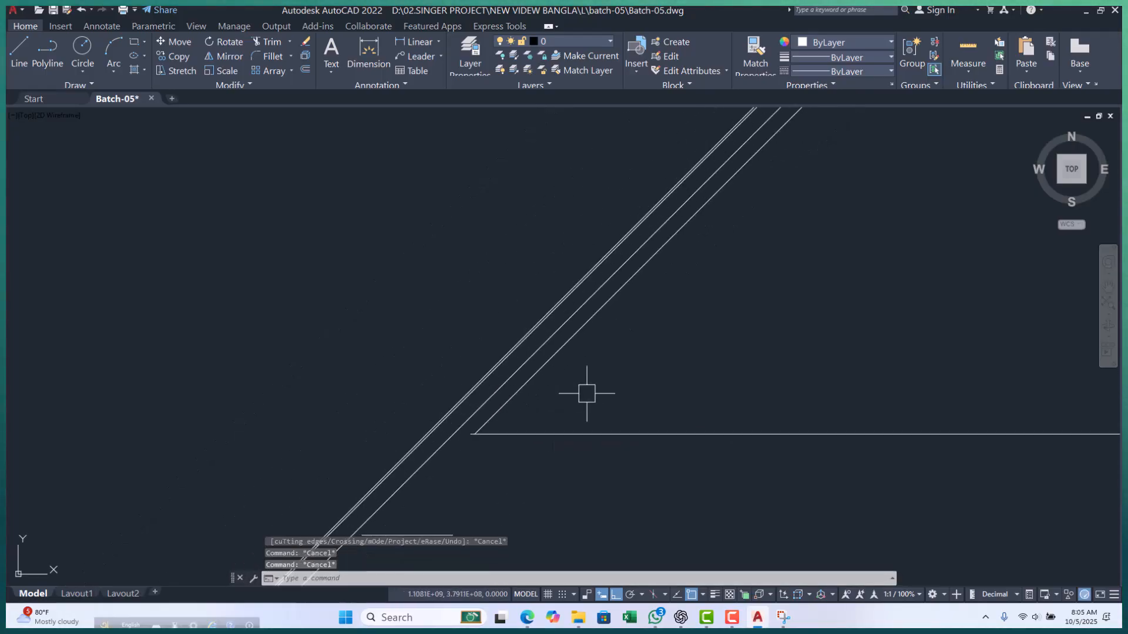
# - Copy the long horizontal line straight up so that the copy crosses all the construction lines
pyautogui.click(544, 434)
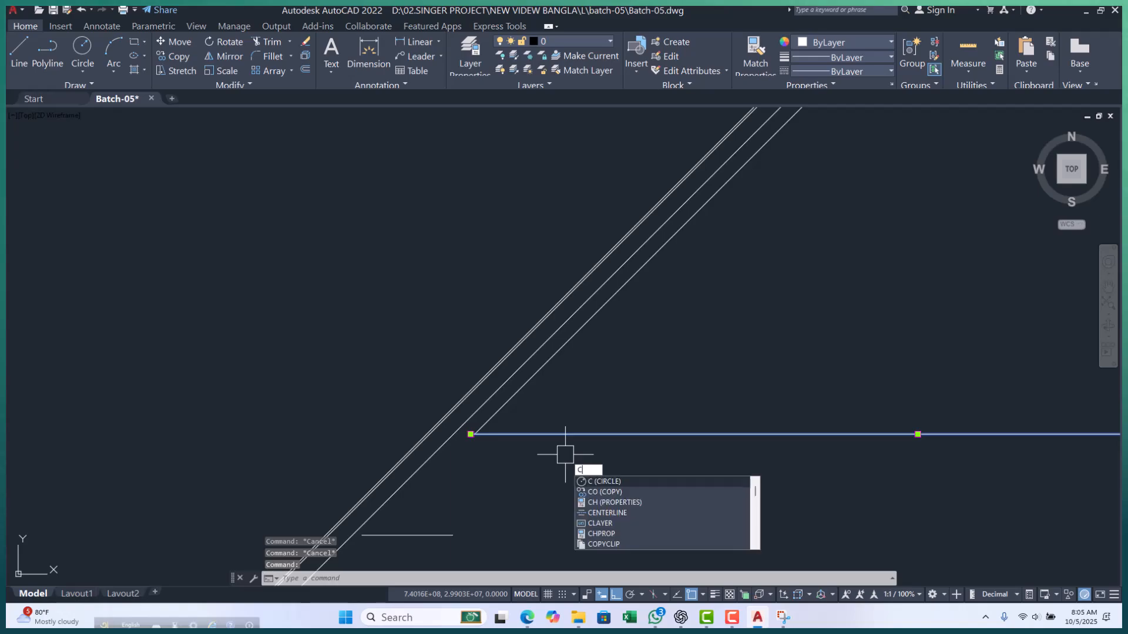
pyautogui.write('cp')
pyautogui.press('Return')
pyautogui.click(585, 434)
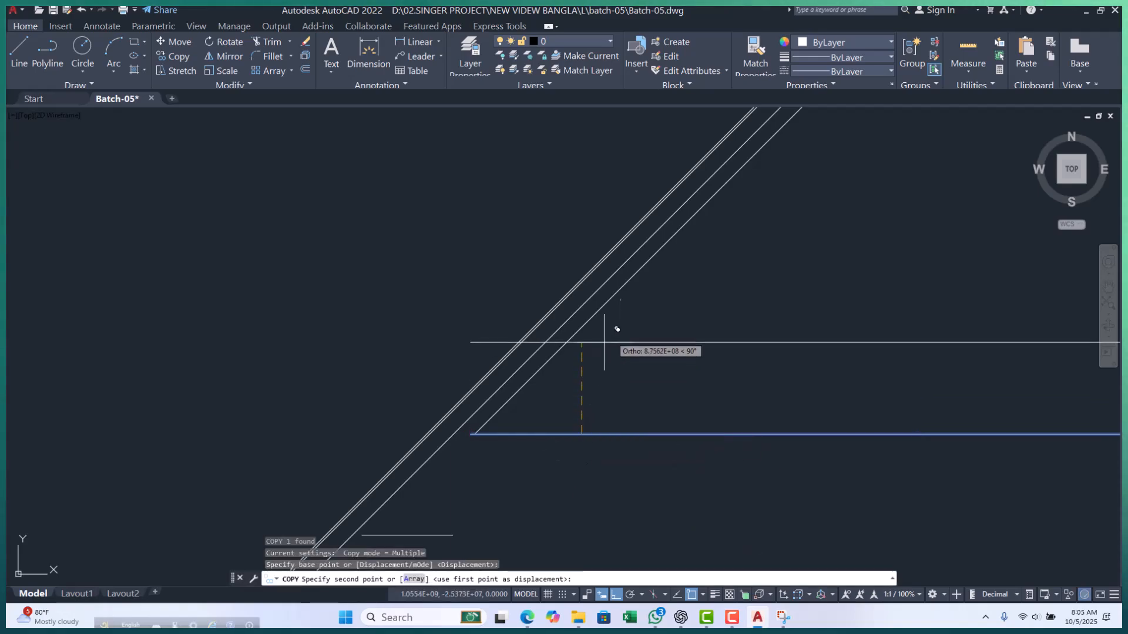
pyautogui.press('Escape')
pyautogui.press('Escape')
pyautogui.press('Escape')
# - Try trimming the lower-right construction line at the copied horizontal line, and undo the trim
pyautogui.scroll(4, 608, 307)
pyautogui.write('tr')
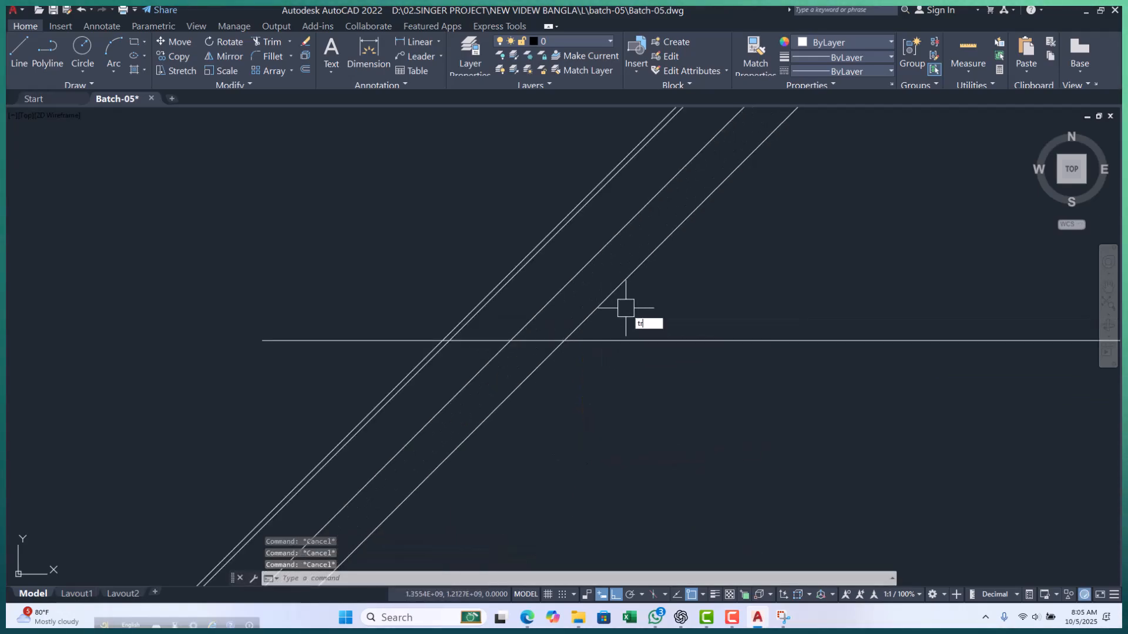
pyautogui.press('Return')
pyautogui.scroll(-5, 582, 302)
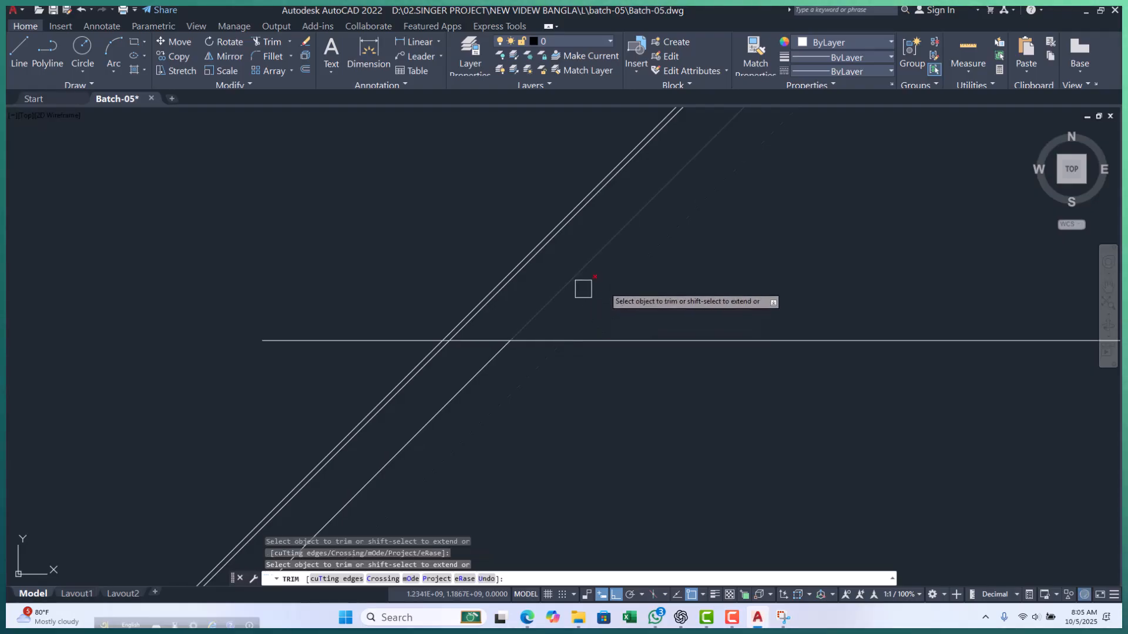
pyautogui.hotkey('ctrl', 'z')
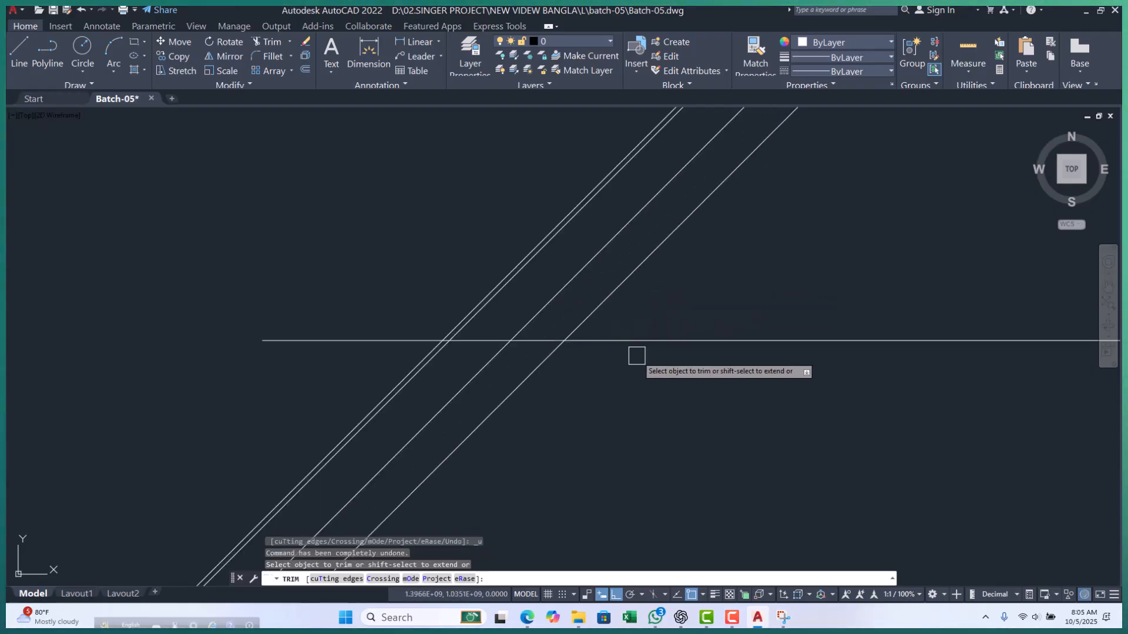
pyautogui.hotkey('ctrl', 'z')
pyautogui.scroll(-5, 638, 288)
pyautogui.press('Escape')
pyautogui.press('Escape')
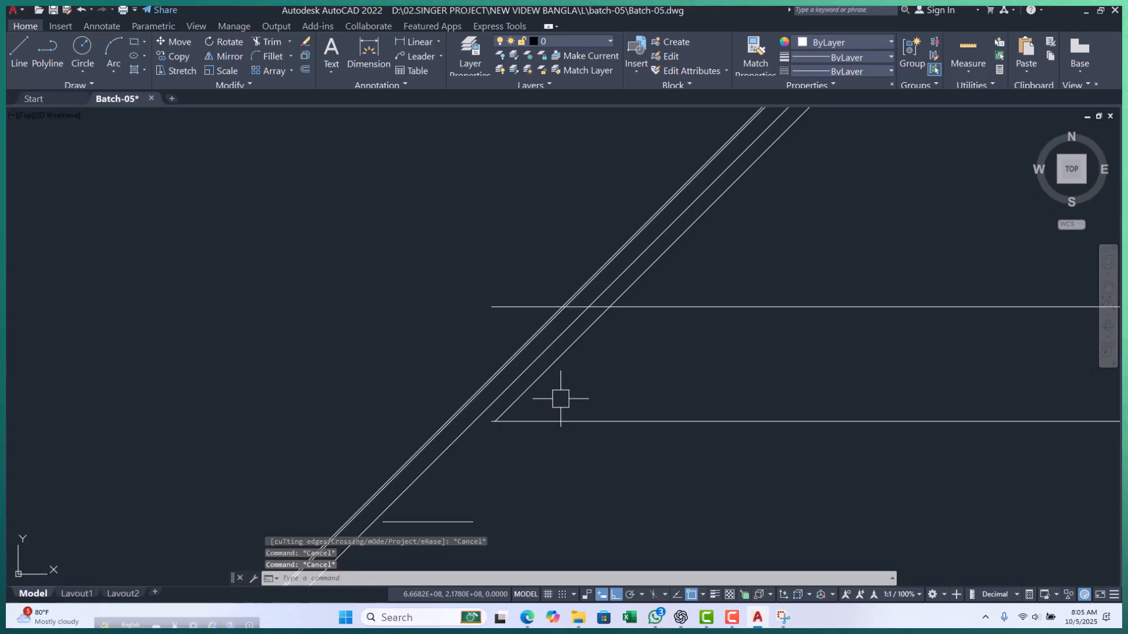
# - Draw a polyline along the lower-right construction line, from the lower long horizontal line up to its copy
pyautogui.press('Return')
pyautogui.scroll(3, 477, 433)
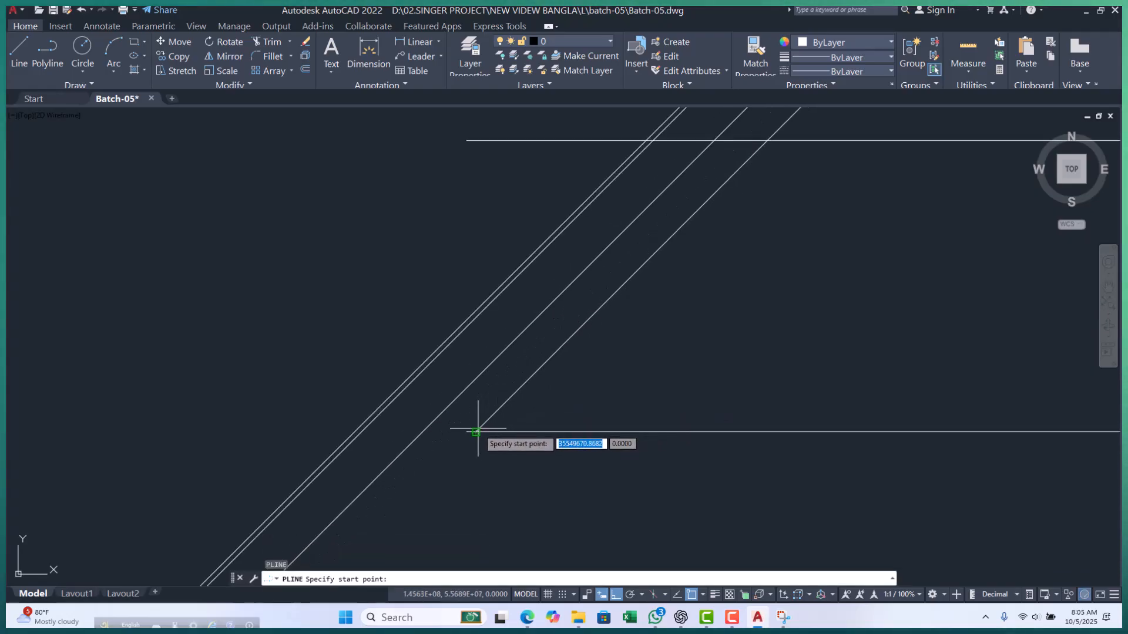
pyautogui.click(476, 433)
pyautogui.scroll(-4, 605, 307)
pyautogui.scroll(2, 613, 298)
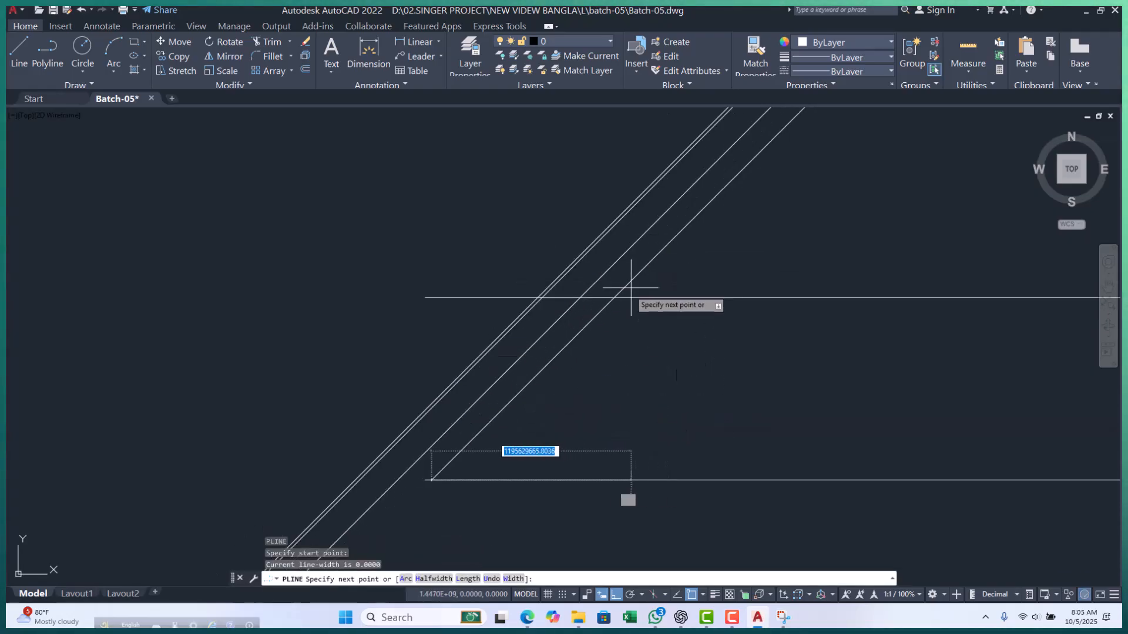
pyautogui.press('Escape')
pyautogui.press('Escape')
# - Erase the lower-right construction line, keeping the diagonal polyline between the two long horizontal lines
pyautogui.click(674, 263)
pyautogui.click(668, 258)
pyautogui.click(659, 254)
pyautogui.write('e')
pyautogui.press('Return')
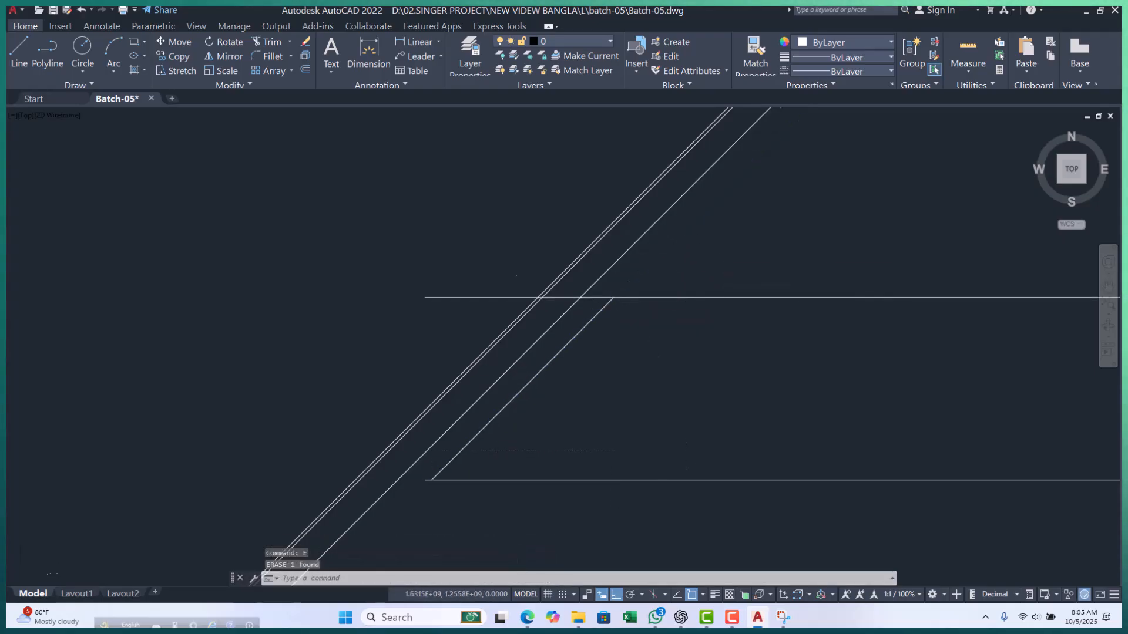
pyautogui.scroll(-2, 669, 237)
pyautogui.press('Escape')
pyautogui.press('Escape')
pyautogui.press('Escape')
# - Add an angular dimension between the lower long horizontal line and the diagonal polyline
pyautogui.scroll(7, 547, 393)
pyautogui.scroll(2, 468, 368)
pyautogui.scroll(4, 335, 370)
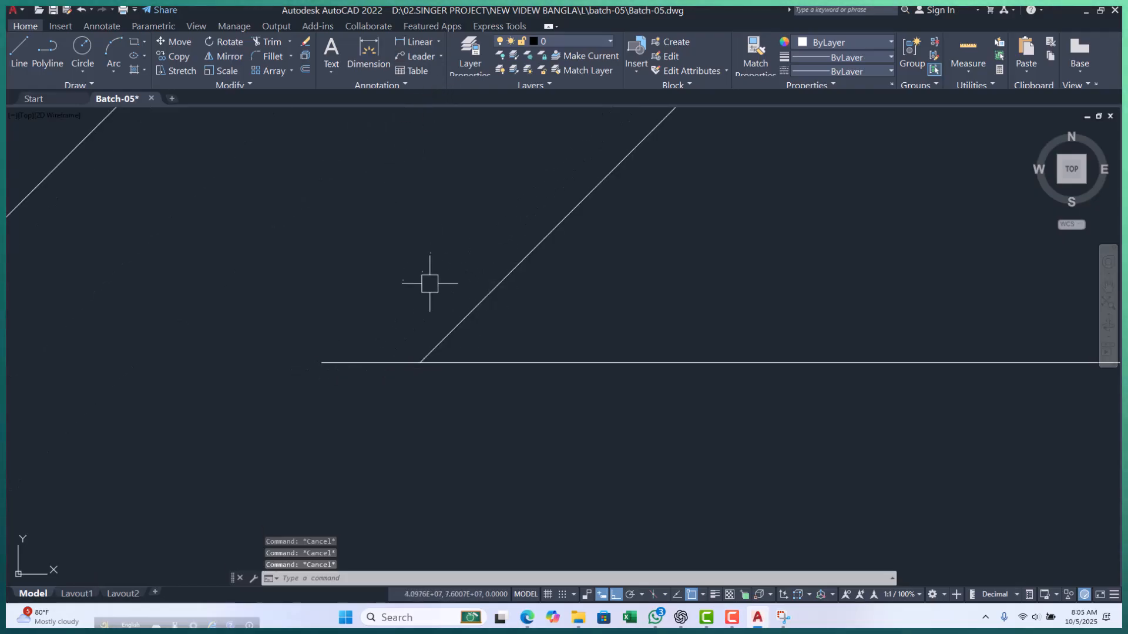
pyautogui.click(411, 42)
pyautogui.press('Escape')
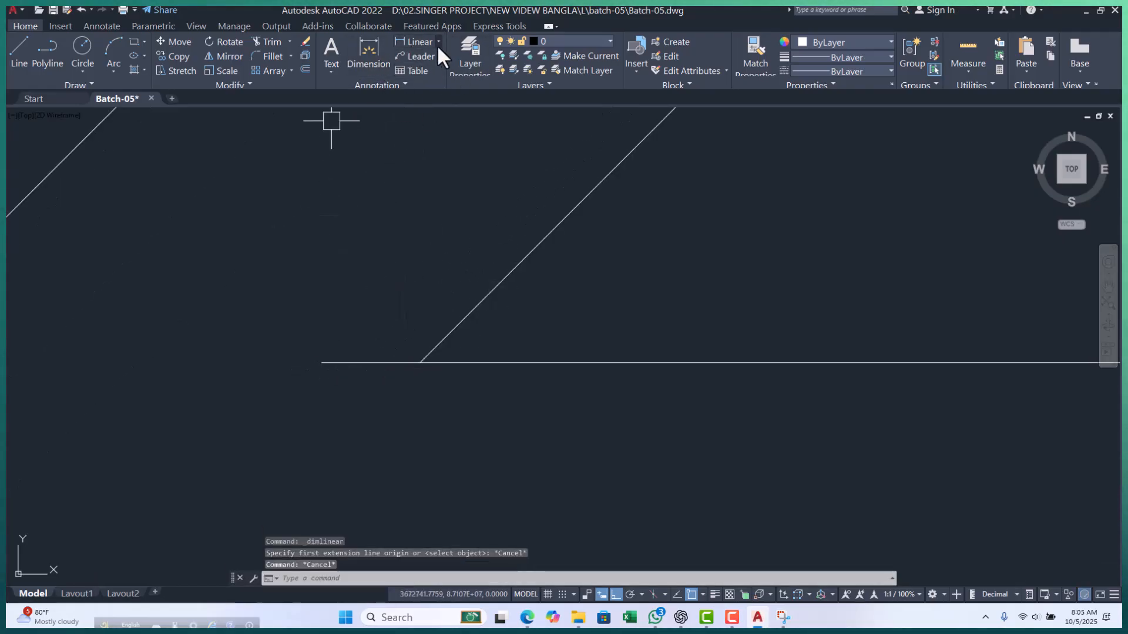
pyautogui.click(439, 42)
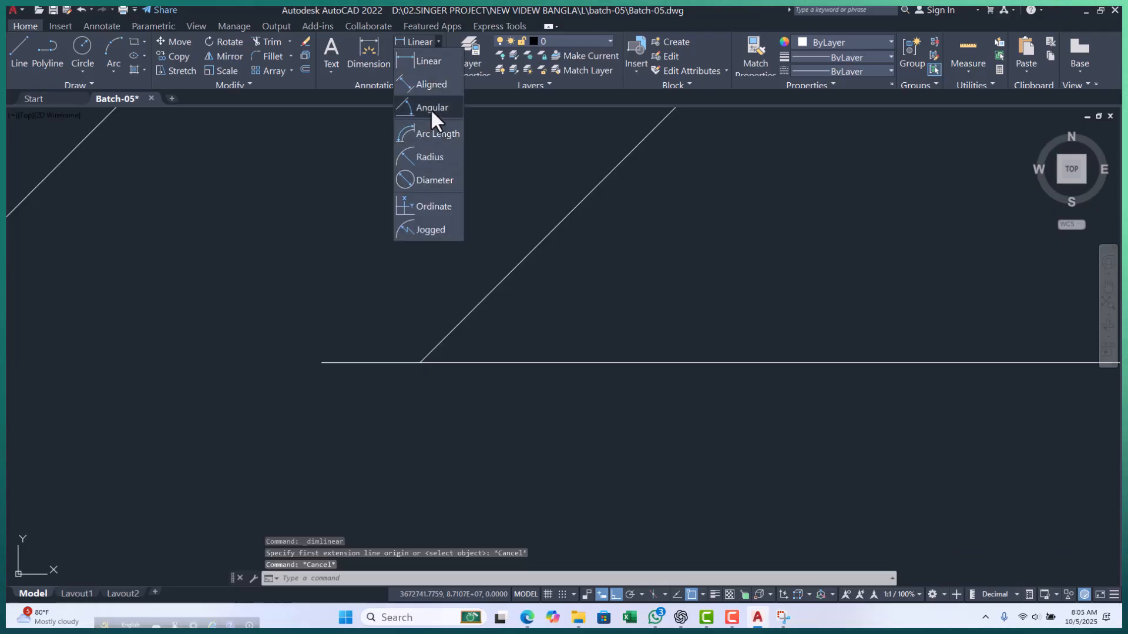
pyautogui.click(431, 109)
pyautogui.click(475, 362)
pyautogui.click(450, 334)
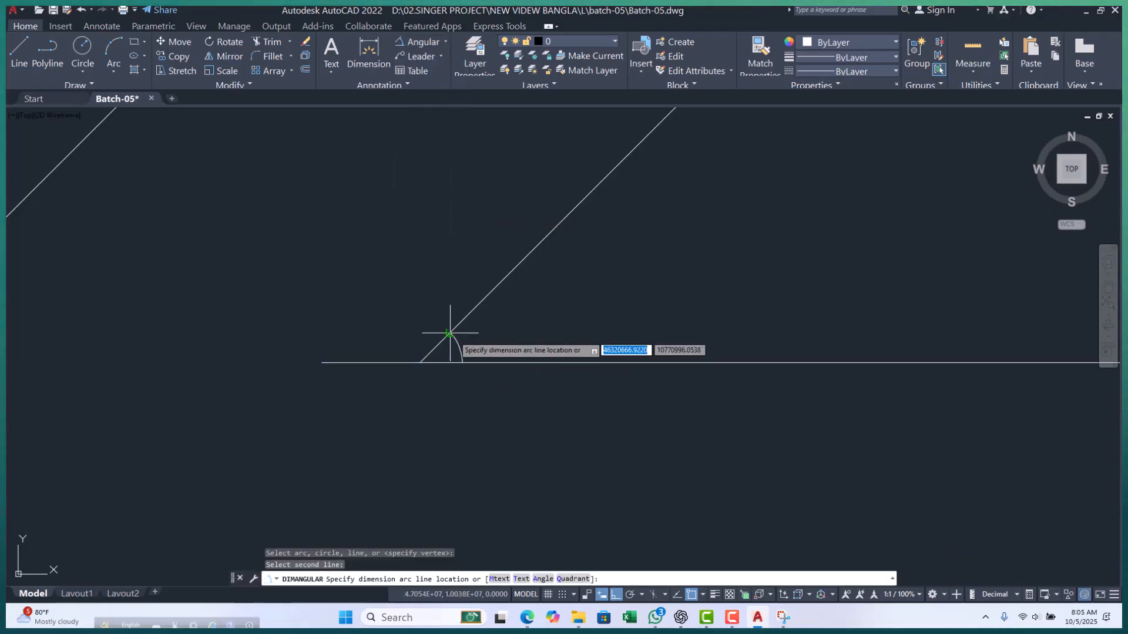
pyautogui.scroll(4, 463, 340)
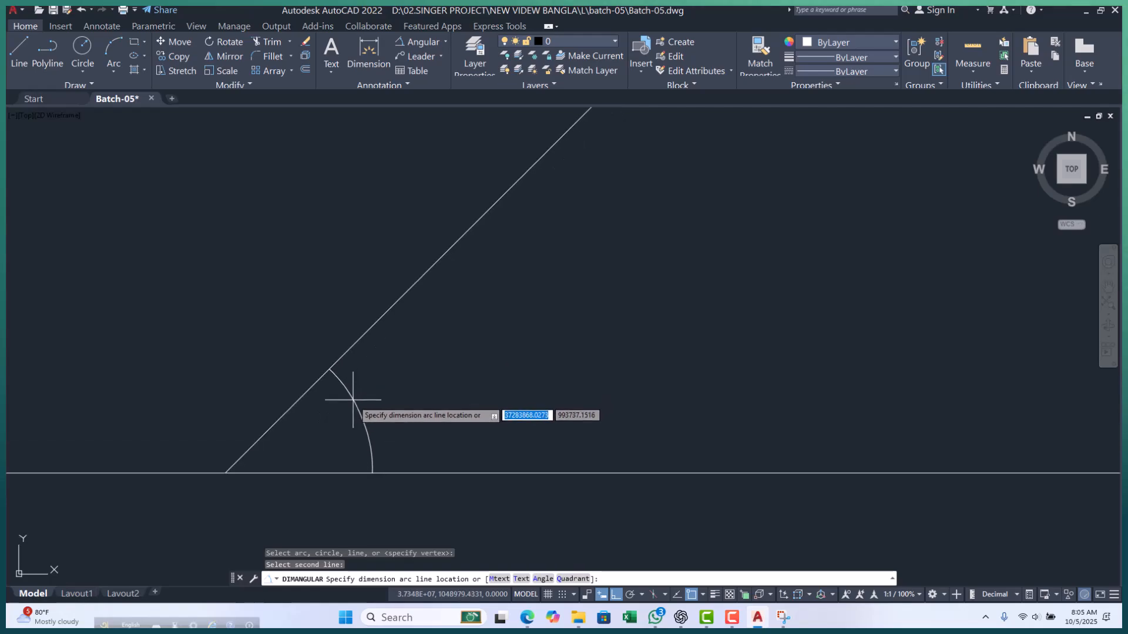
pyautogui.click(367, 443)
# - Examine the angular dimension's text and arc together with the diagonal polyline it measures
pyautogui.scroll(10, 368, 415)
pyautogui.scroll(5, 307, 373)
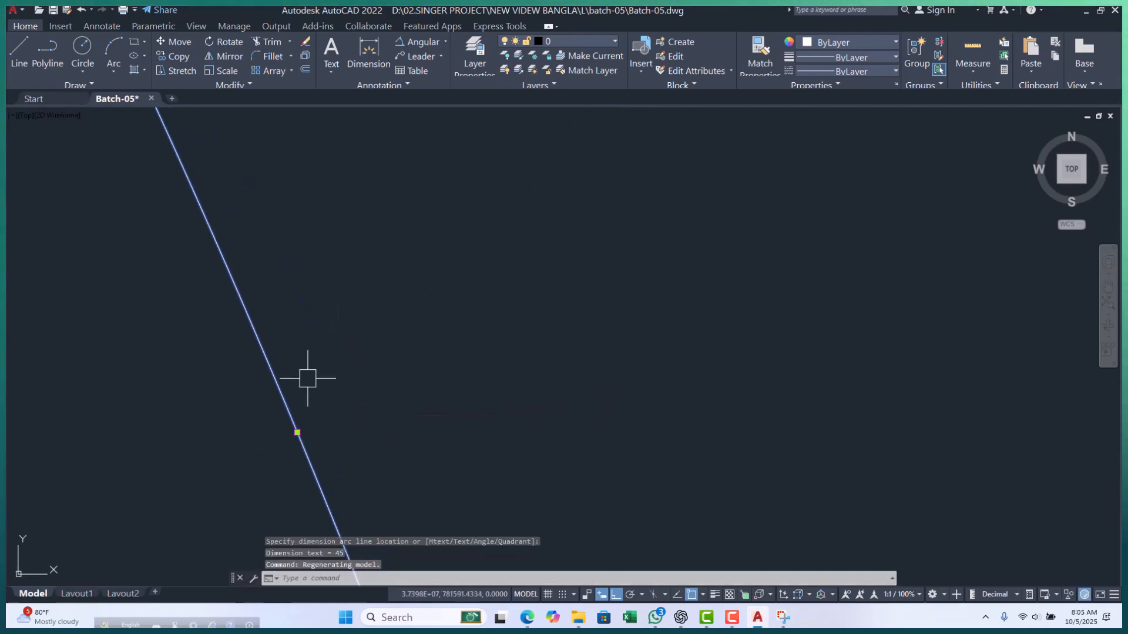
pyautogui.scroll(10, 364, 448)
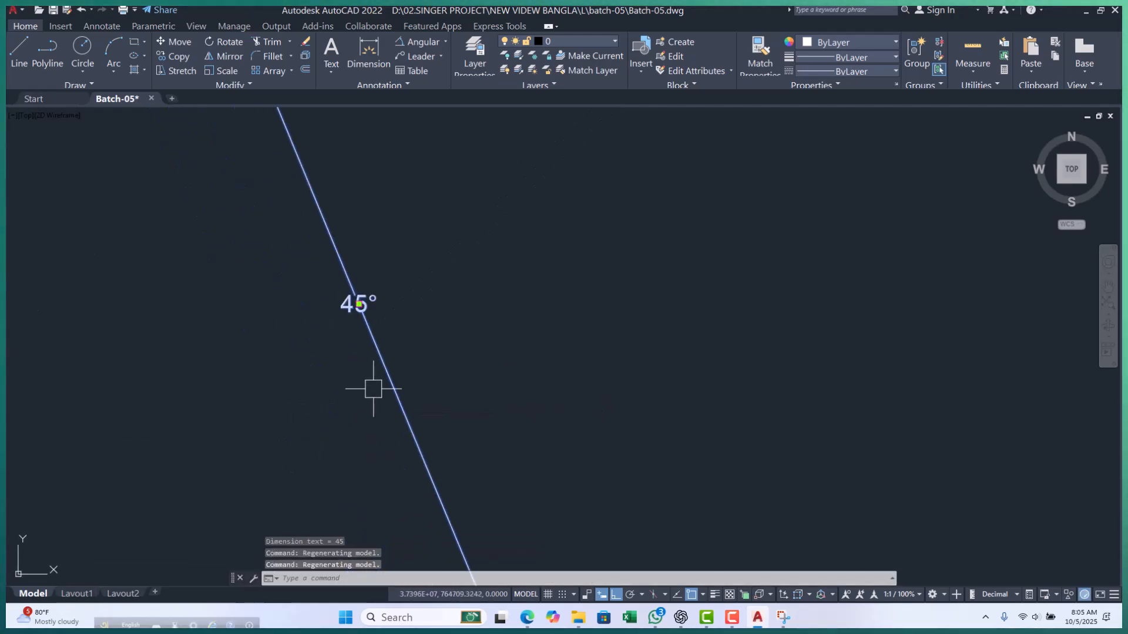
pyautogui.scroll(-10, 399, 283)
pyautogui.press('Escape')
pyautogui.press('Escape')
pyautogui.scroll(-10, 453, 327)
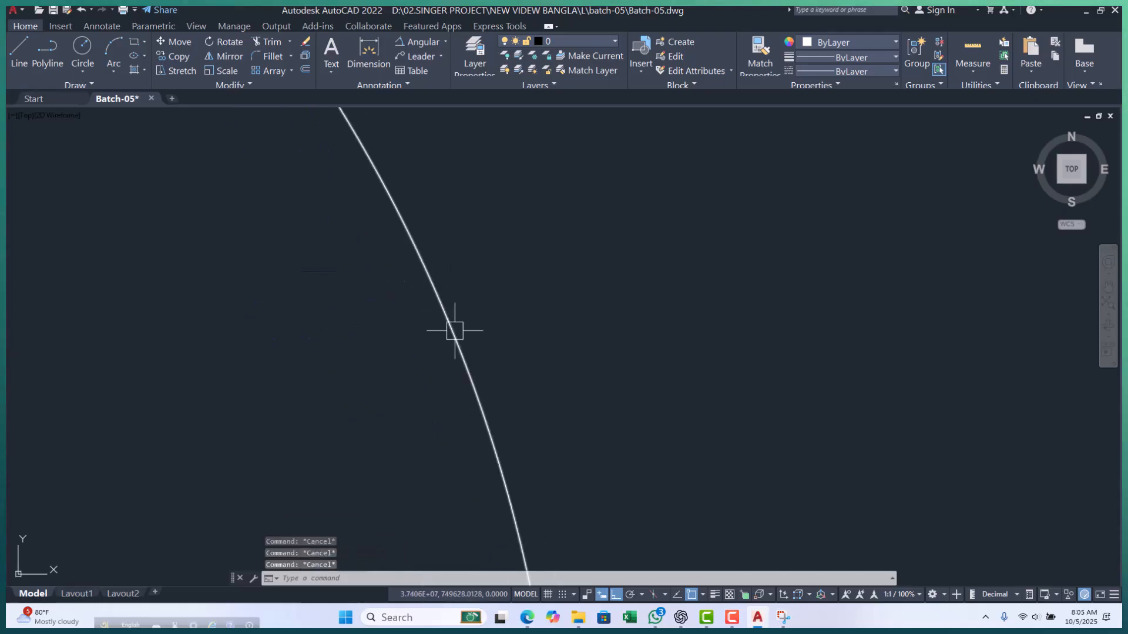
pyautogui.click(531, 272)
pyautogui.click(231, 364)
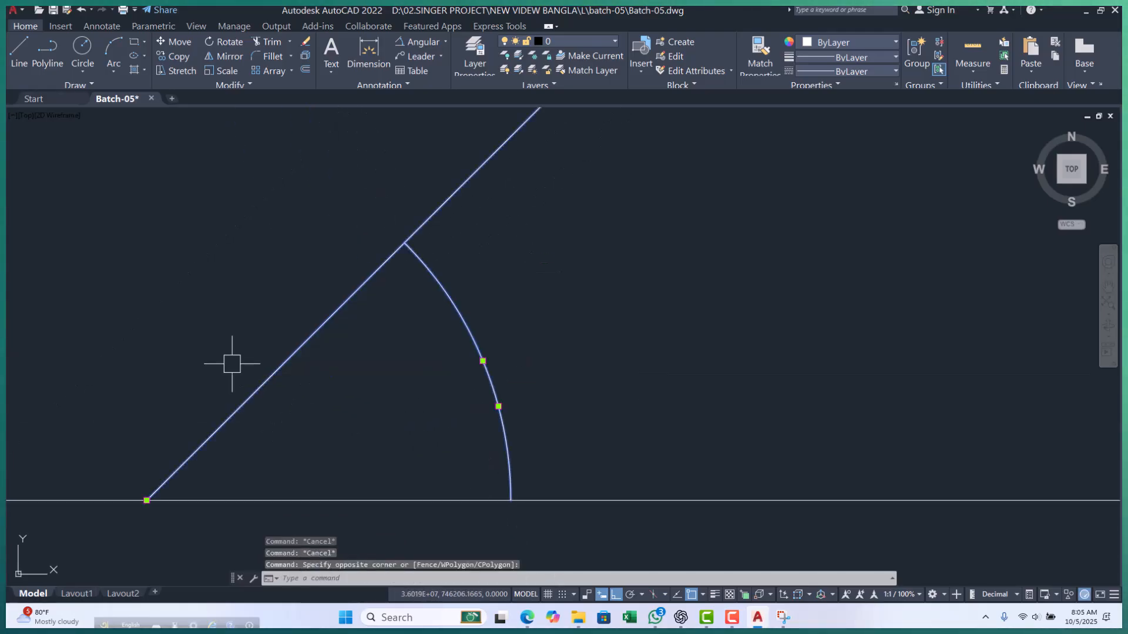
pyautogui.press('Escape')
pyautogui.scroll(-5, 466, 328)
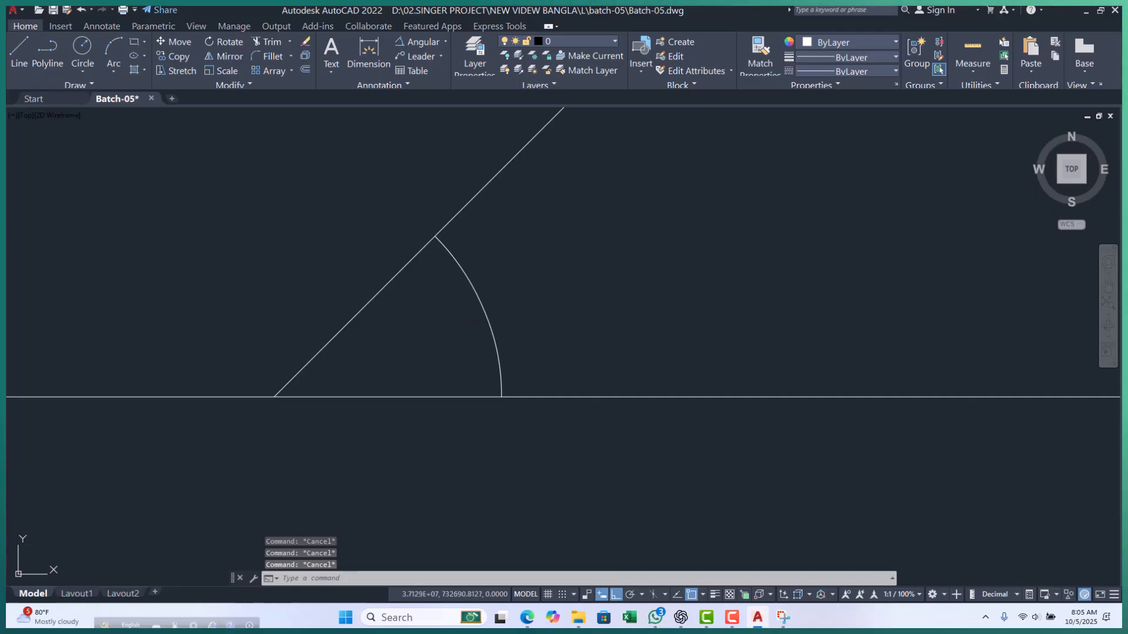
# - Erase the diagonal polyline together with its angular dimension
pyautogui.press('Escape')
pyautogui.click(562, 307)
pyautogui.click(394, 287)
pyautogui.write('e')
pyautogui.press('Return')
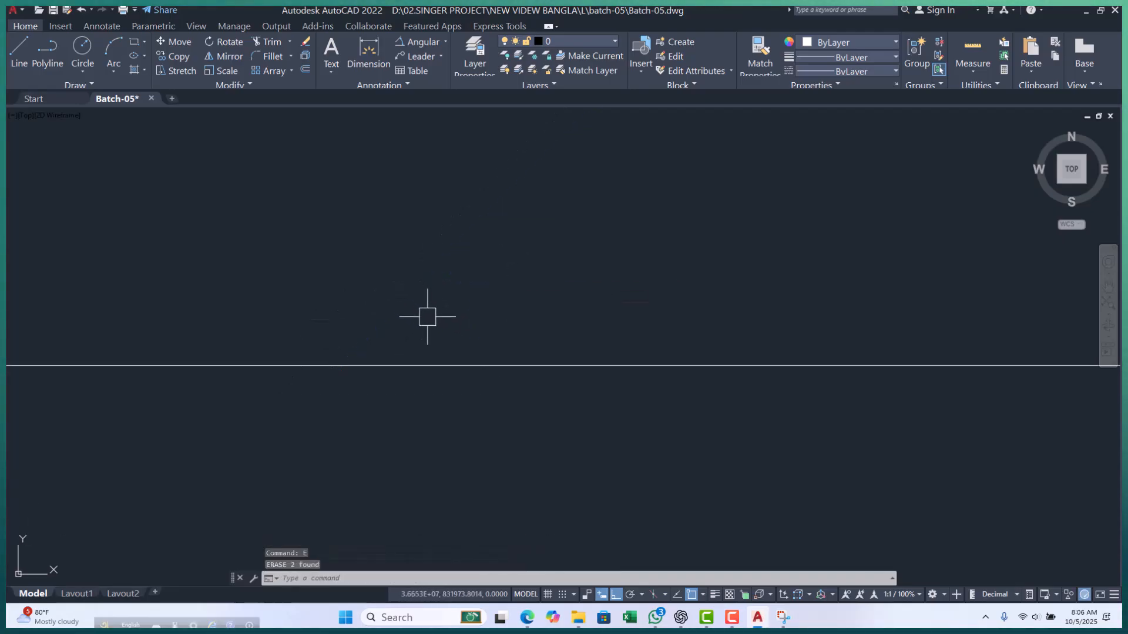
pyautogui.write('pl')
pyautogui.press('Return')
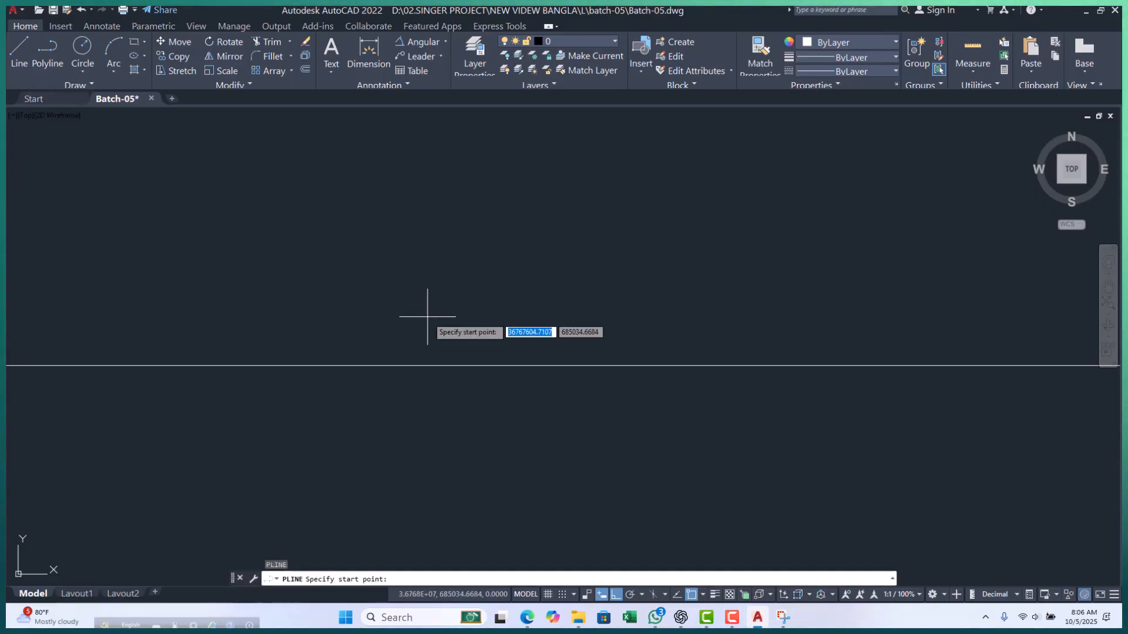
pyautogui.press('Escape')
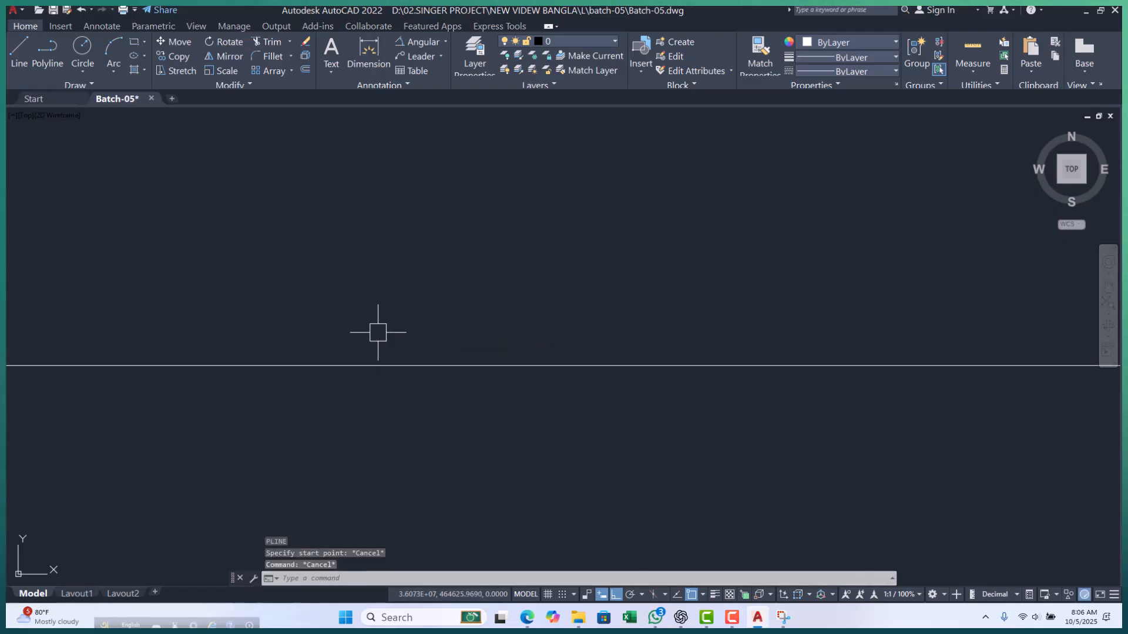
# - Draw a 200-unit line from the origin 0,0 at 46° above the long horizontal line
pyautogui.press('Return')
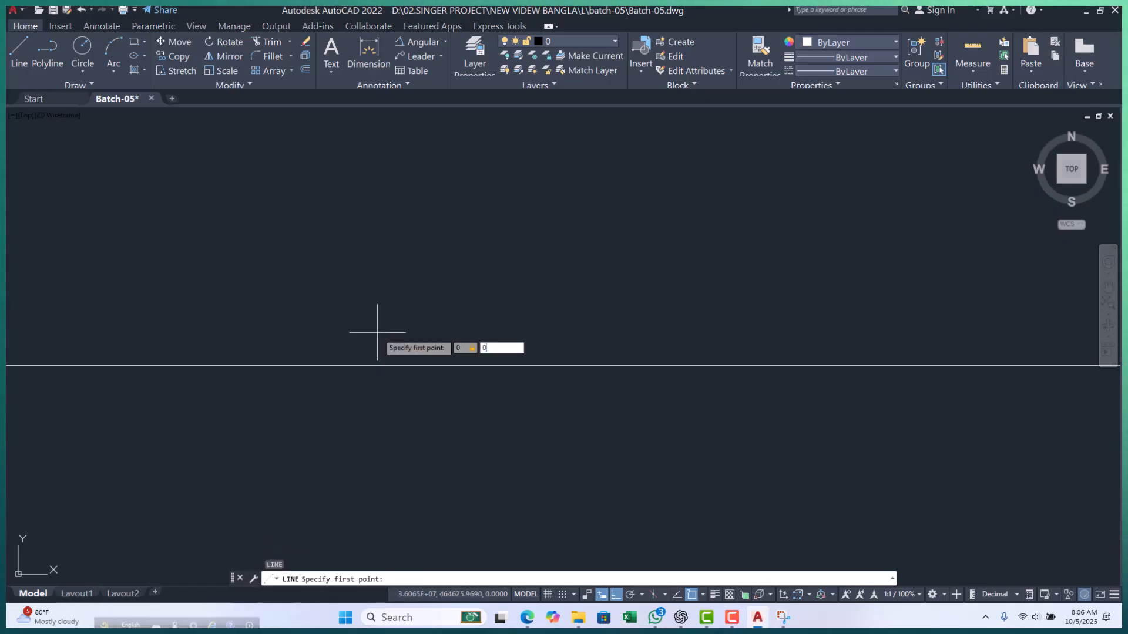
pyautogui.write('0,0')
pyautogui.press('Return')
pyautogui.scroll(-10, 380, 327)
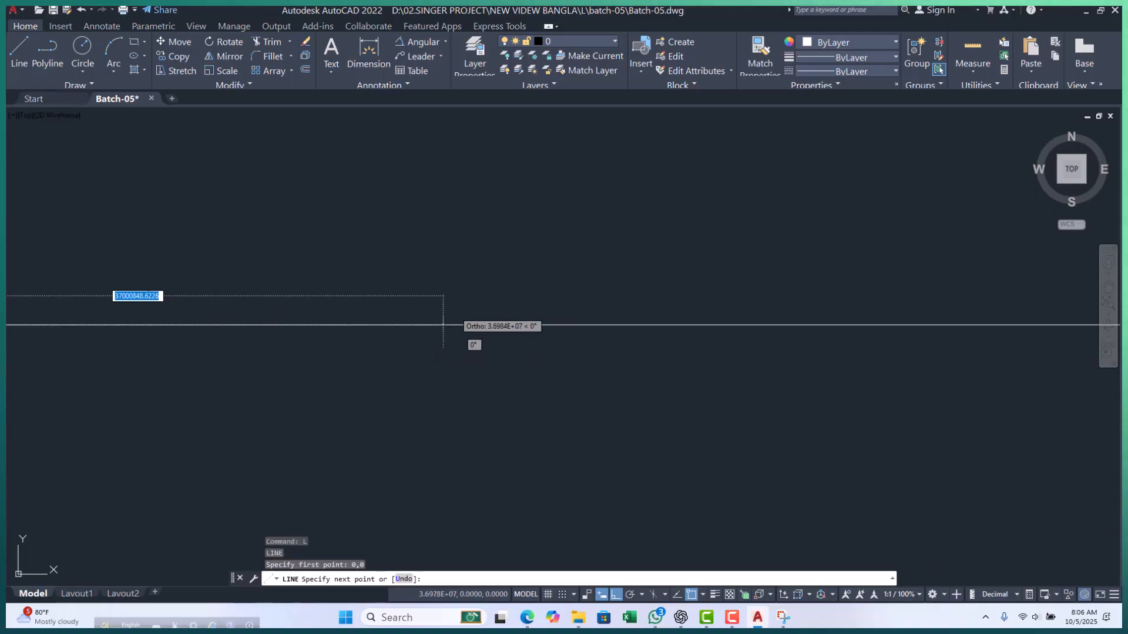
pyautogui.scroll(2, 423, 293)
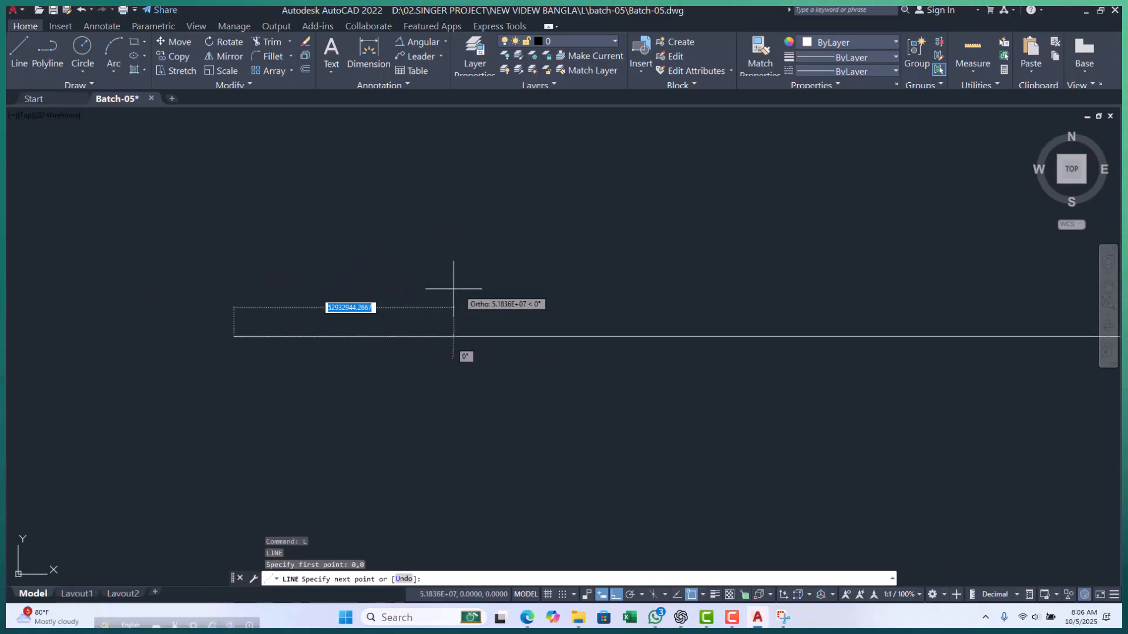
pyautogui.scroll(2, 391, 306)
pyautogui.scroll(4, 103, 355)
pyautogui.scroll(3, 241, 348)
pyautogui.scroll(3, 466, 302)
pyautogui.scroll(3, 273, 417)
pyautogui.scroll(3, 112, 387)
pyautogui.scroll(-2, 302, 378)
pyautogui.scroll(-1, 416, 366)
pyautogui.scroll(2, 294, 385)
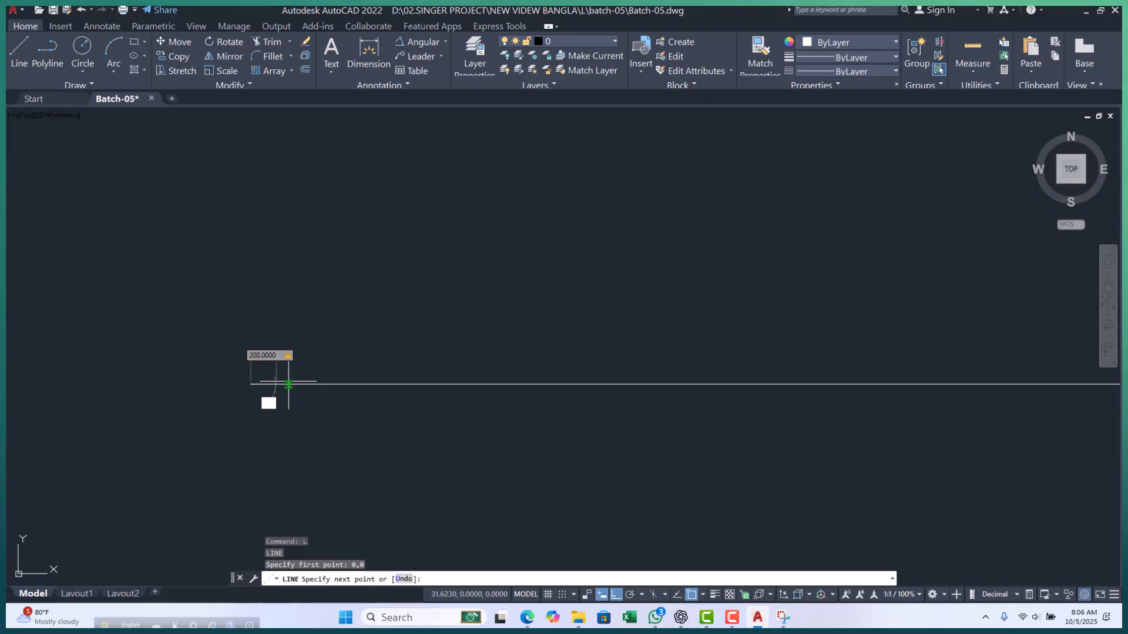
pyautogui.press('Return')
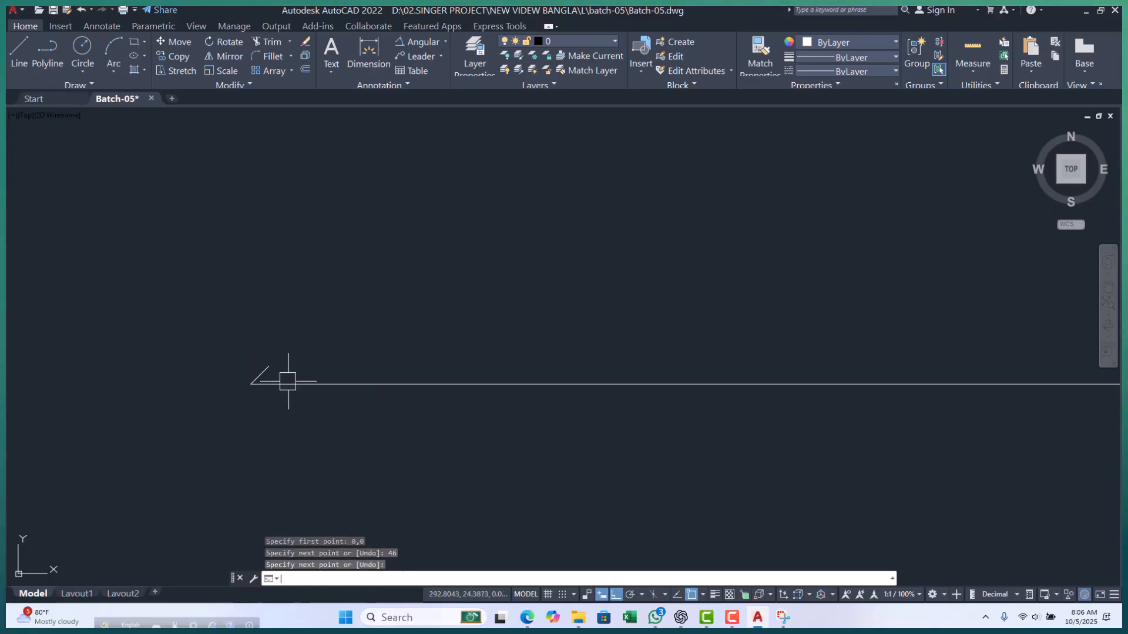
pyautogui.scroll(8, 251, 382)
pyautogui.scroll(3, 309, 390)
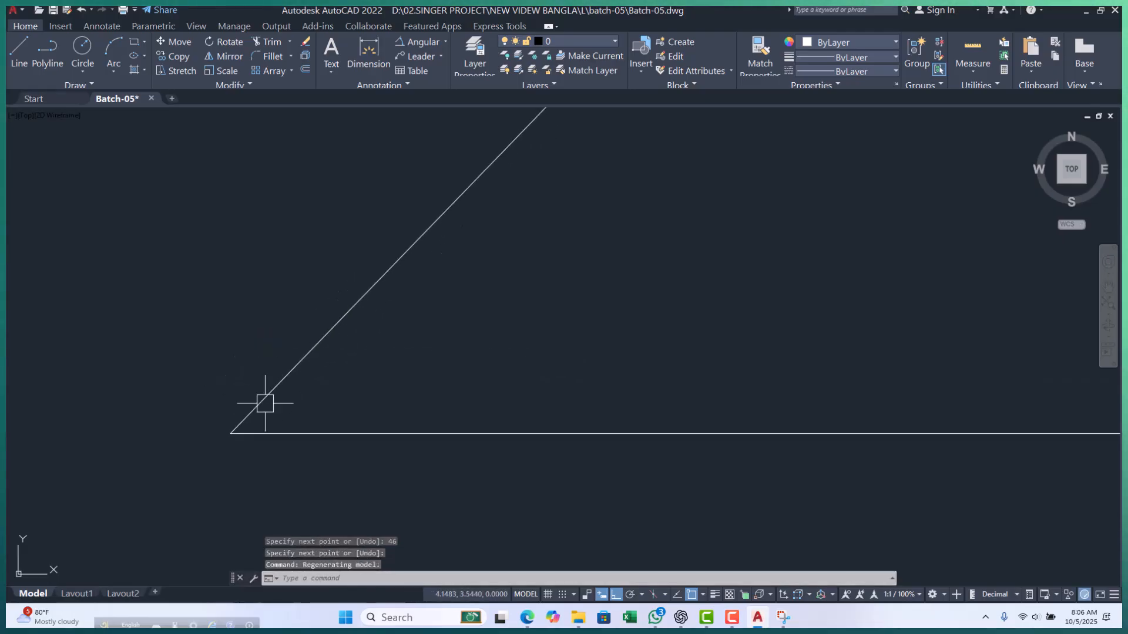
pyautogui.scroll(-2, 326, 396)
pyautogui.press('Escape')
pyautogui.press('Escape')
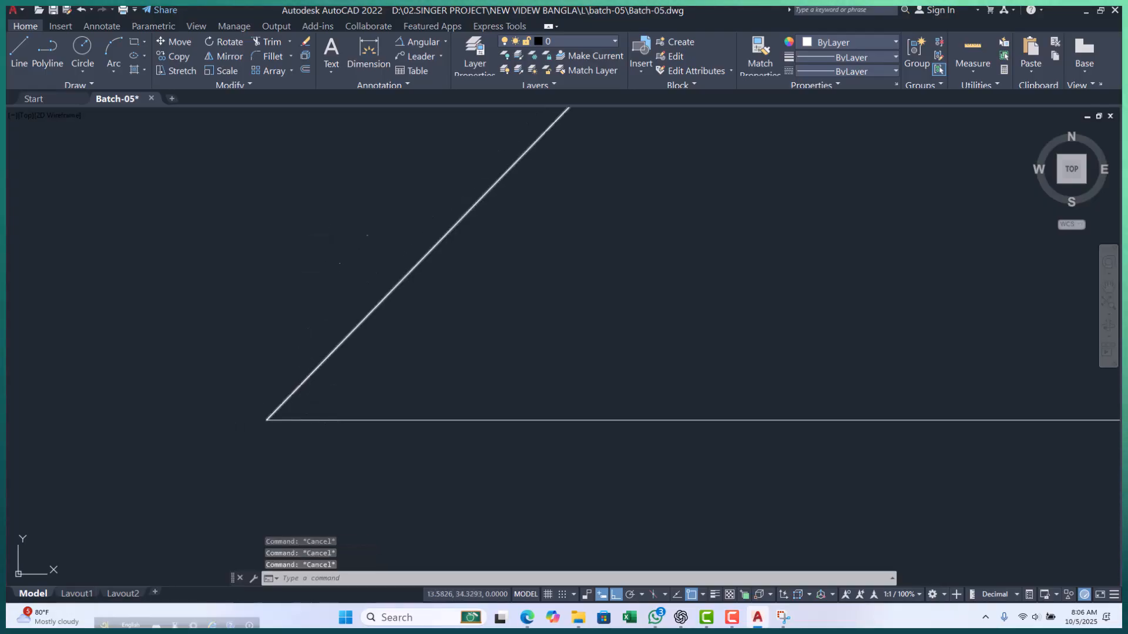
# - Add a bisecting construction line through the vertex at the origin, between the 46° line and the horizontal line
pyautogui.write('l')
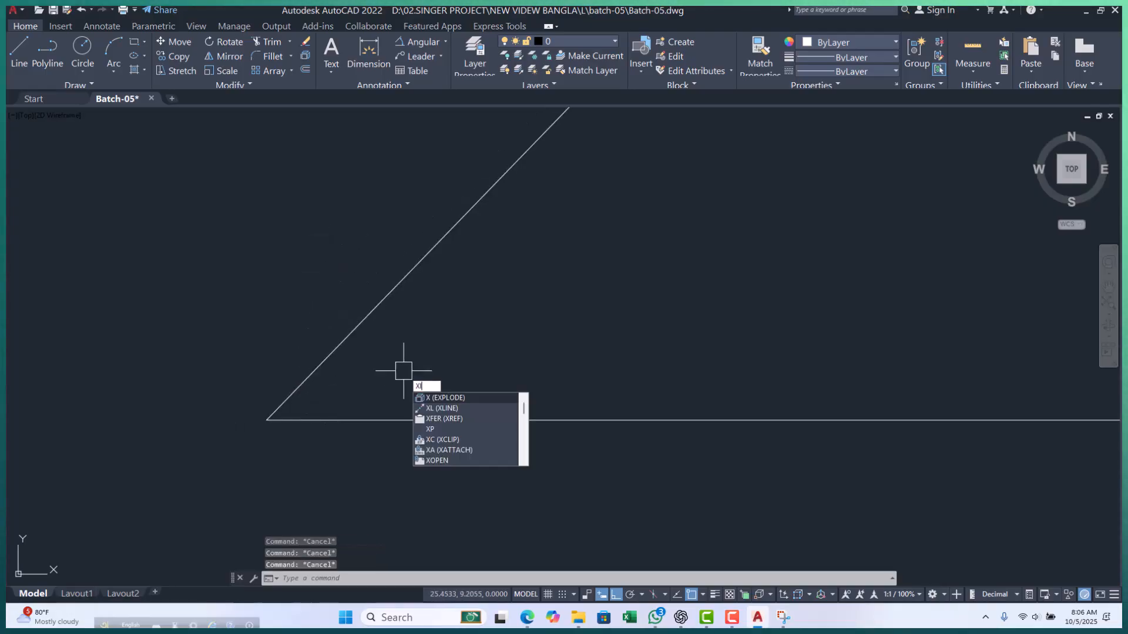
pyautogui.press('Return')
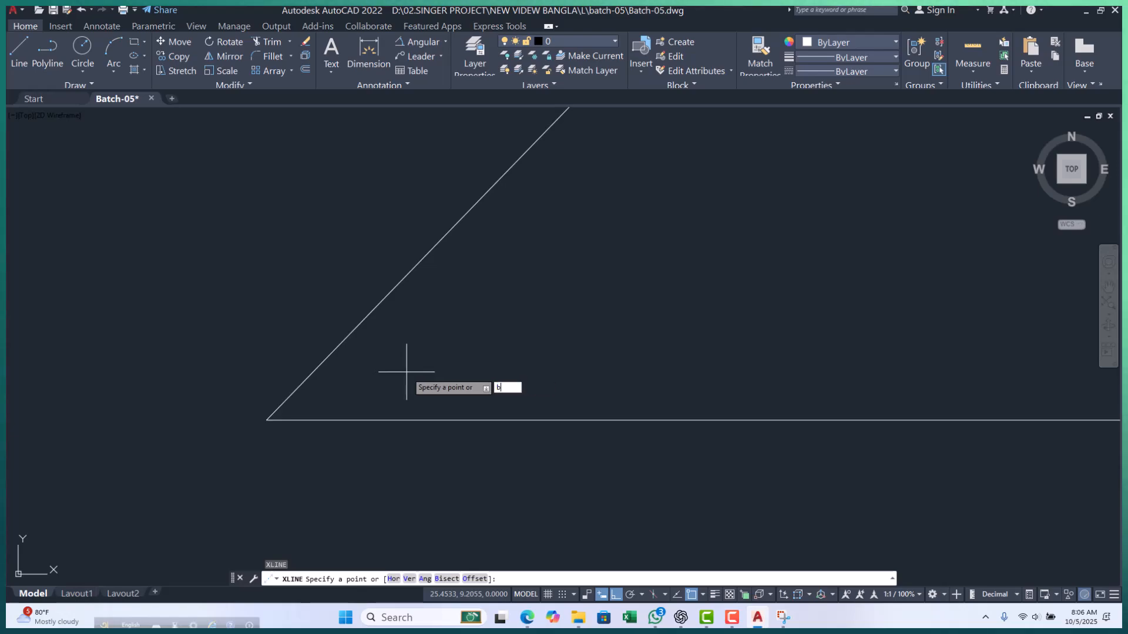
pyautogui.press('Return')
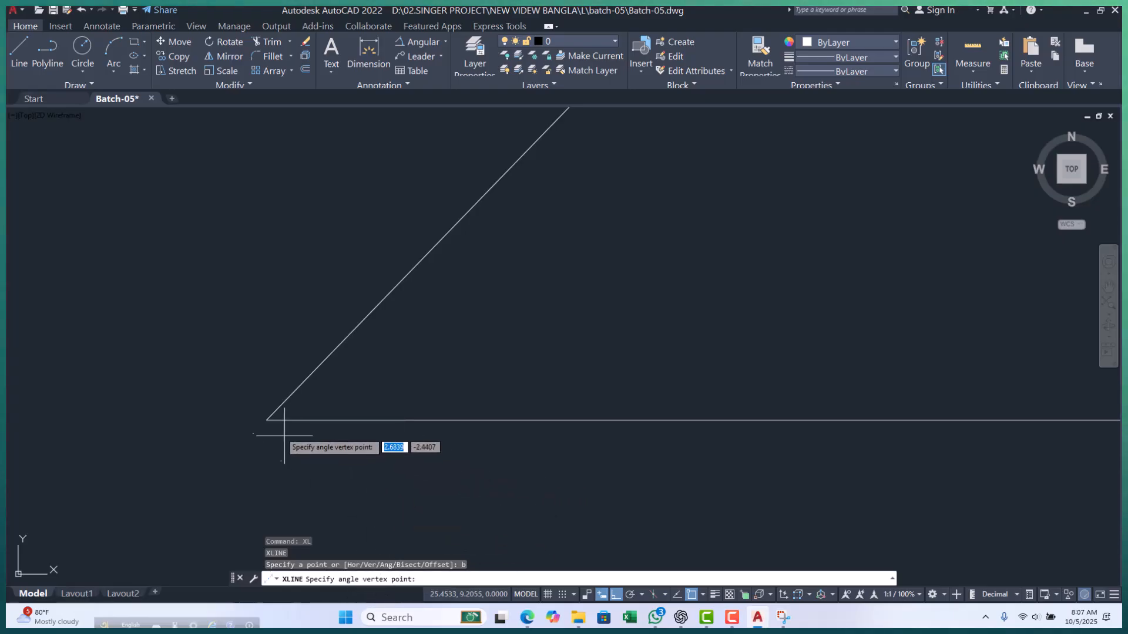
pyautogui.click(267, 420)
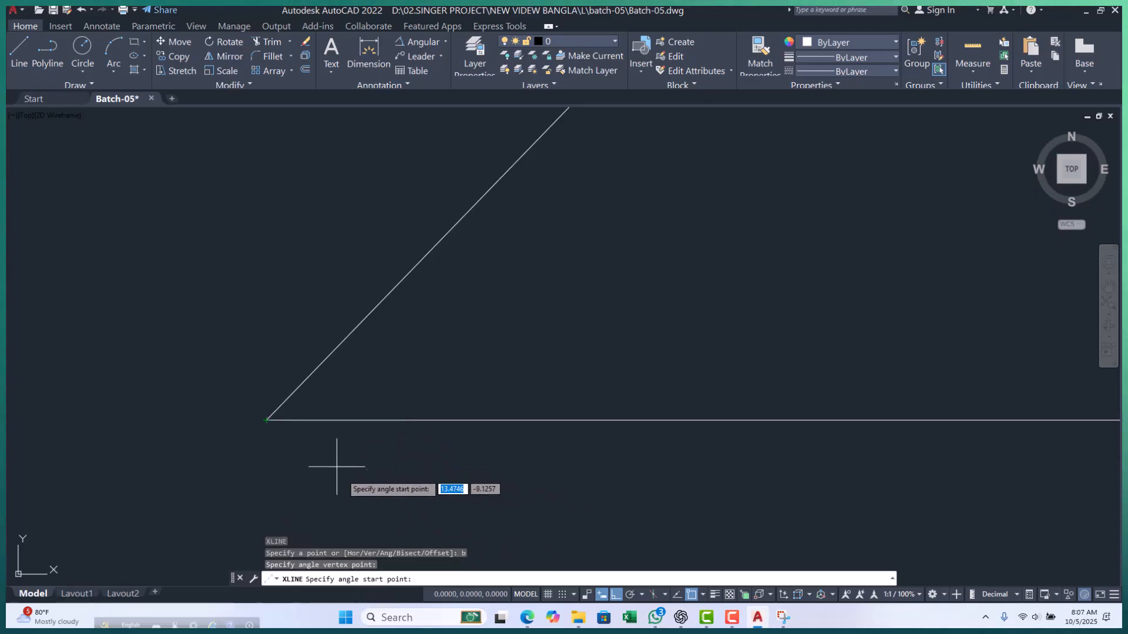
pyautogui.click(340, 344)
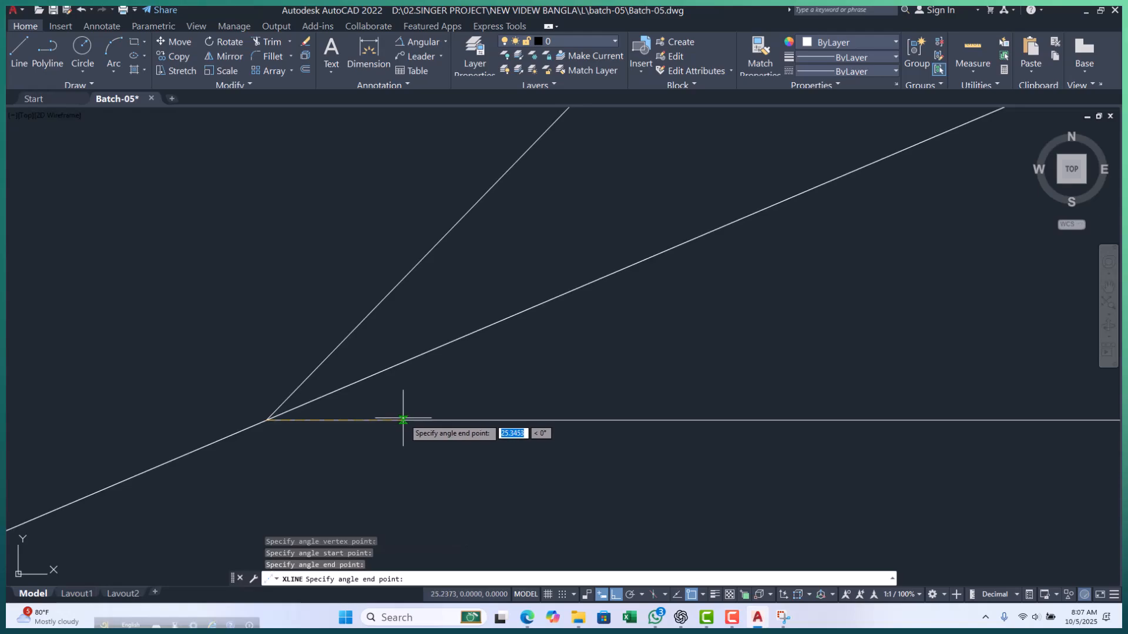
pyautogui.press('Escape')
pyautogui.press('Escape')
pyautogui.press('Escape')
# - Draw a single-segment polyline from the angle vertex up along the bisecting construction line
pyautogui.scroll(-1, 410, 371)
pyautogui.scroll(2, 410, 371)
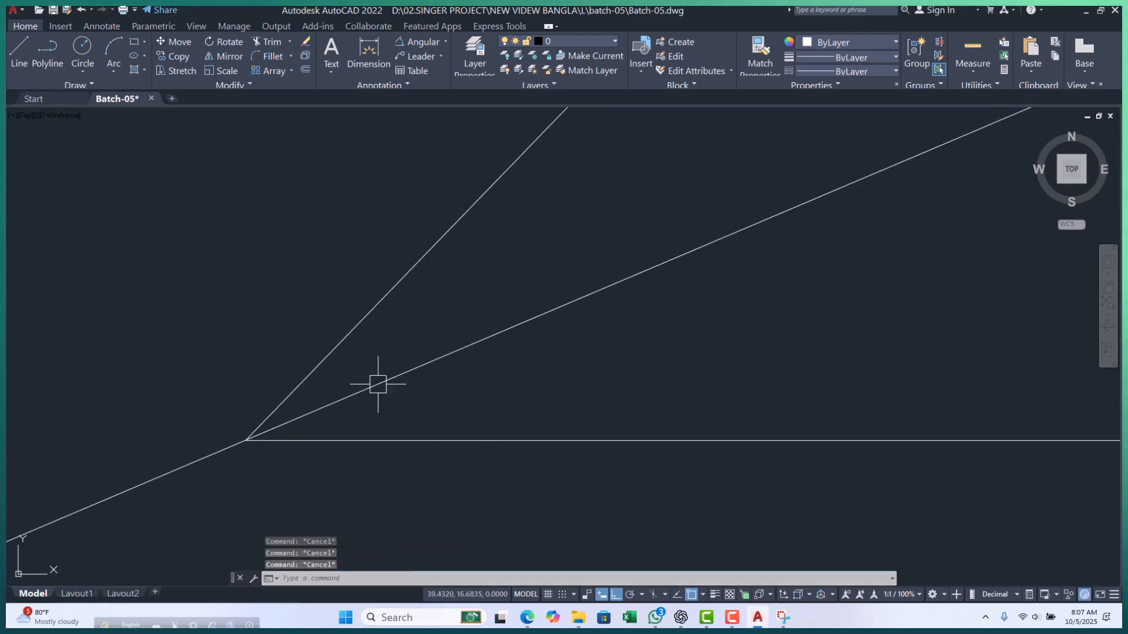
pyautogui.scroll(4, 259, 423)
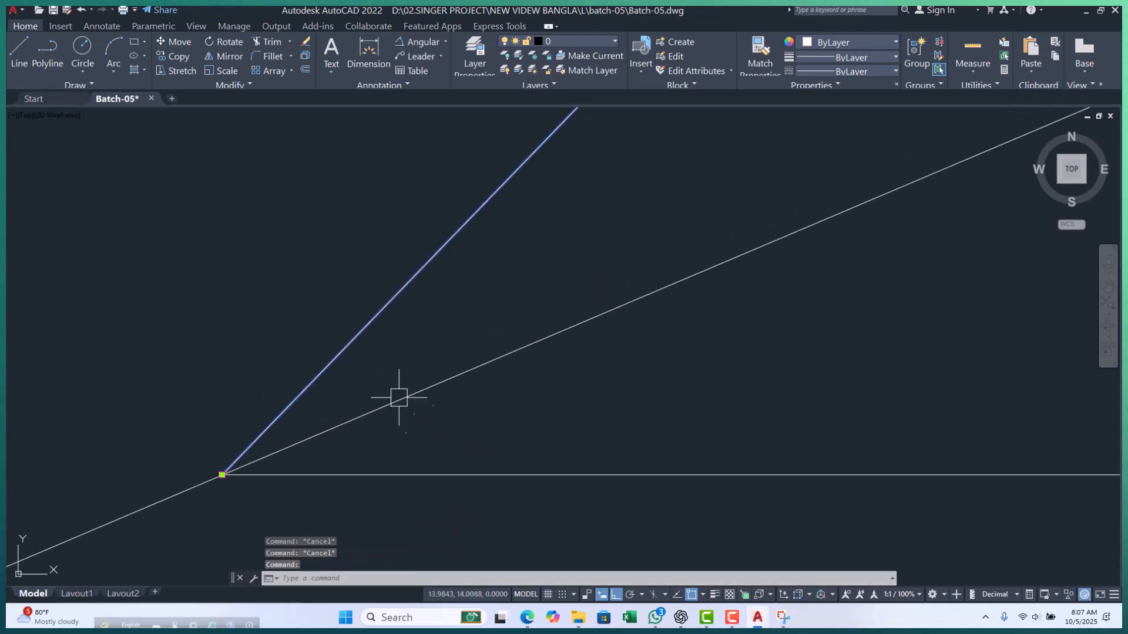
pyautogui.scroll(-3, 395, 383)
pyautogui.scroll(1, 404, 396)
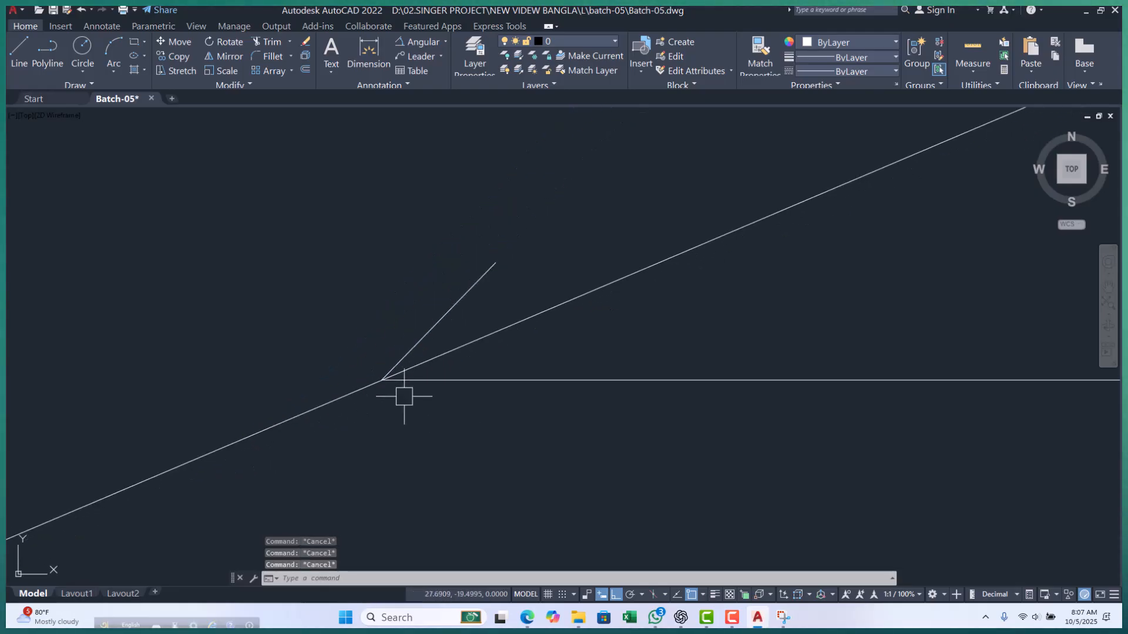
pyautogui.press('Return')
pyautogui.scroll(1, 382, 367)
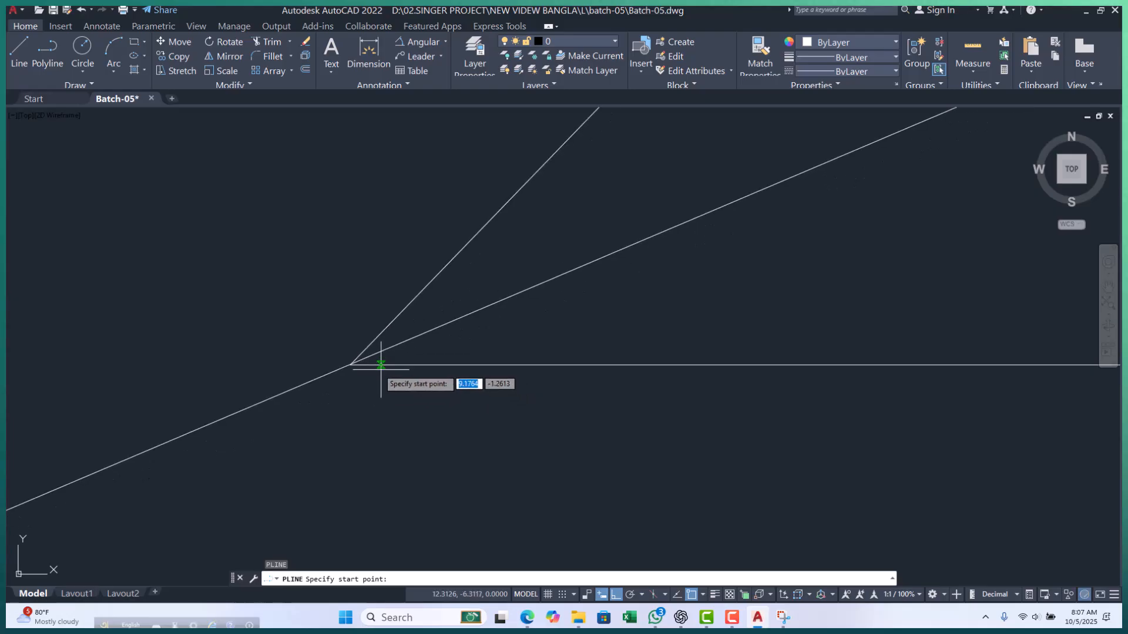
pyautogui.click(350, 365)
pyautogui.scroll(-1, 347, 370)
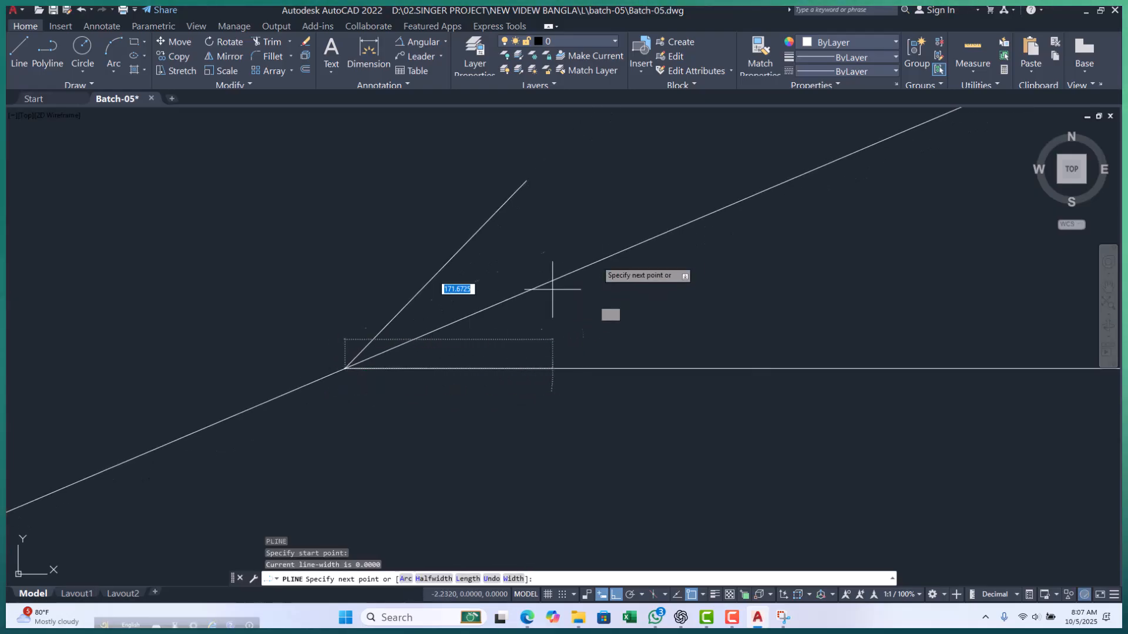
pyautogui.press('Escape')
pyautogui.press('Escape')
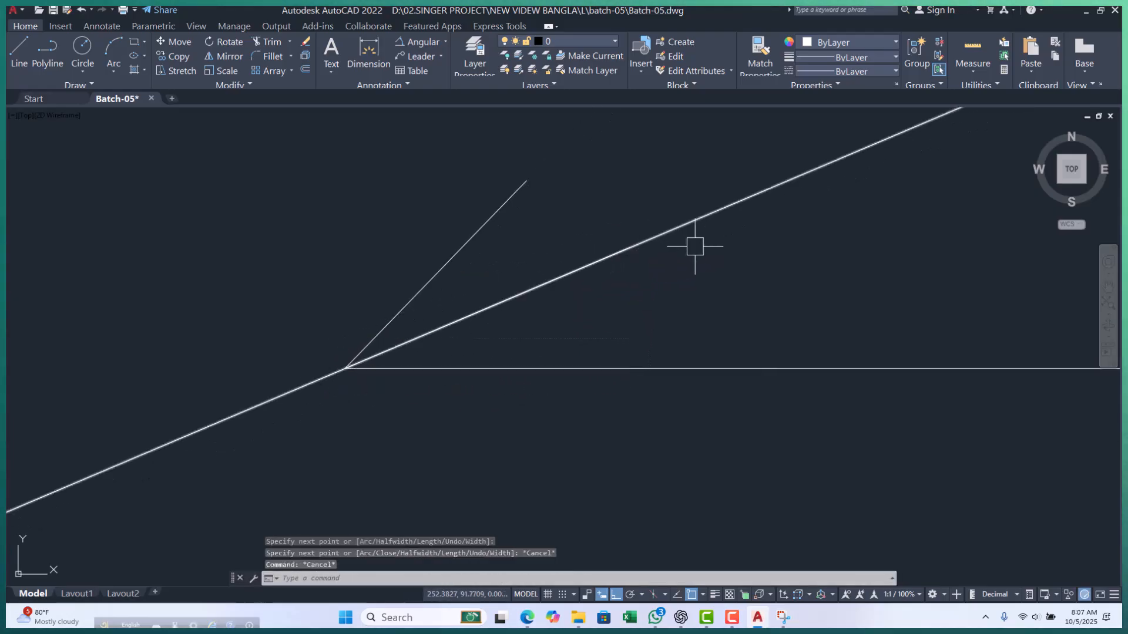
# - Erase the bisecting construction line, keeping the polyline drawn over it
pyautogui.click(692, 244)
pyautogui.click(672, 178)
pyautogui.press('Delete')
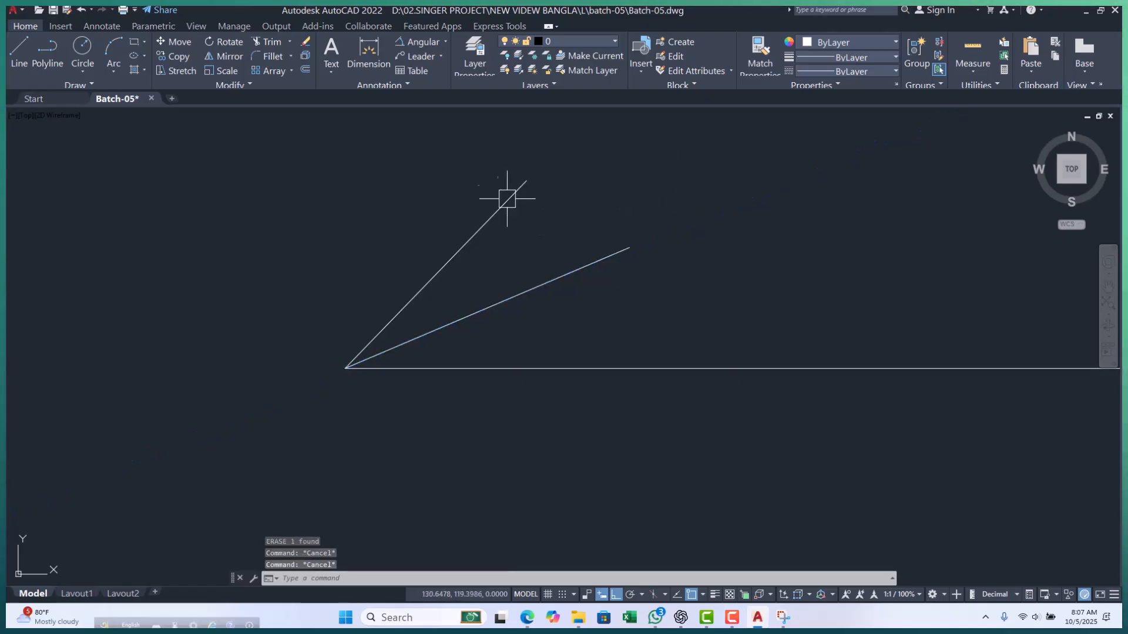
# - Add an angular dimension between the 46° line and the bisector polyline, with its arc between the two lines
pyautogui.click(421, 42)
pyautogui.scroll(2, 359, 370)
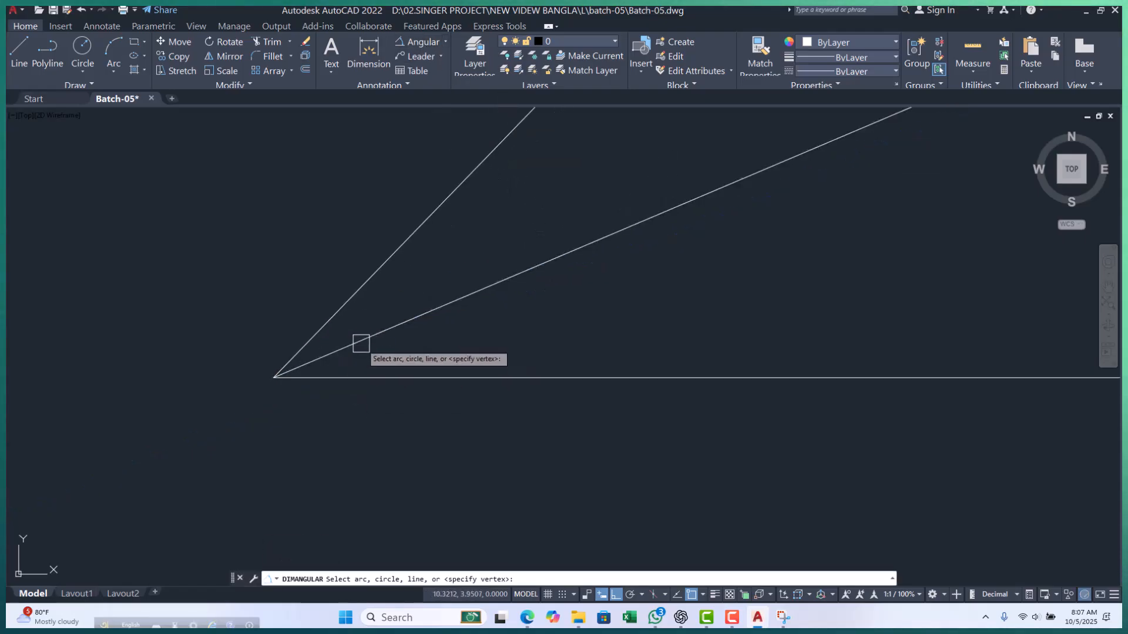
pyautogui.scroll(2, 288, 346)
pyautogui.scroll(1, 280, 389)
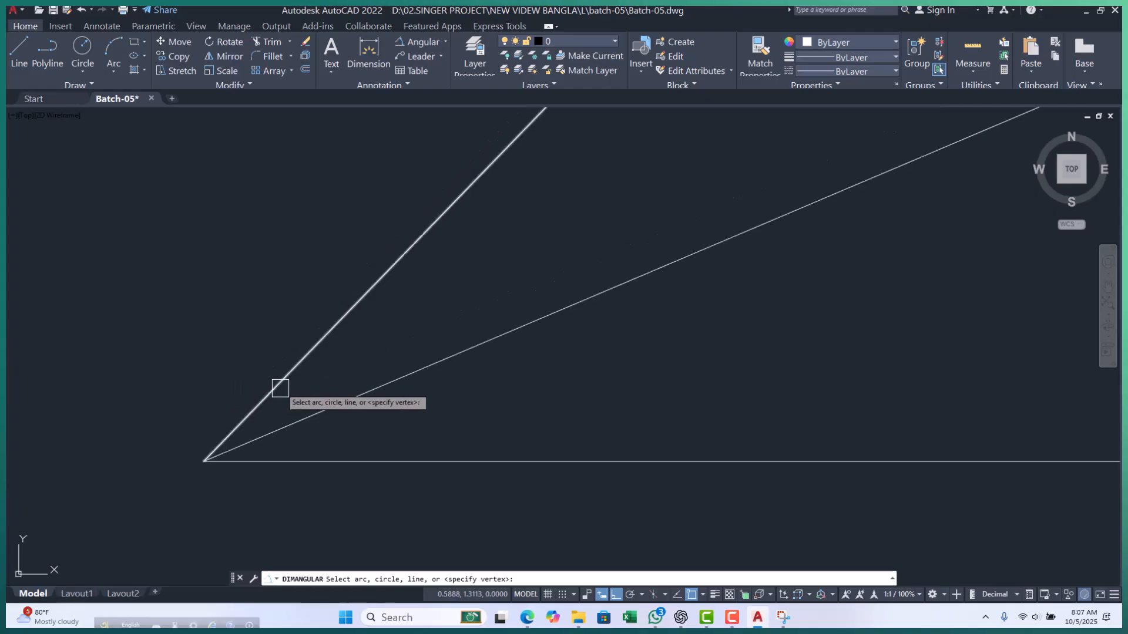
pyautogui.click(298, 418)
pyautogui.scroll(-4, 335, 405)
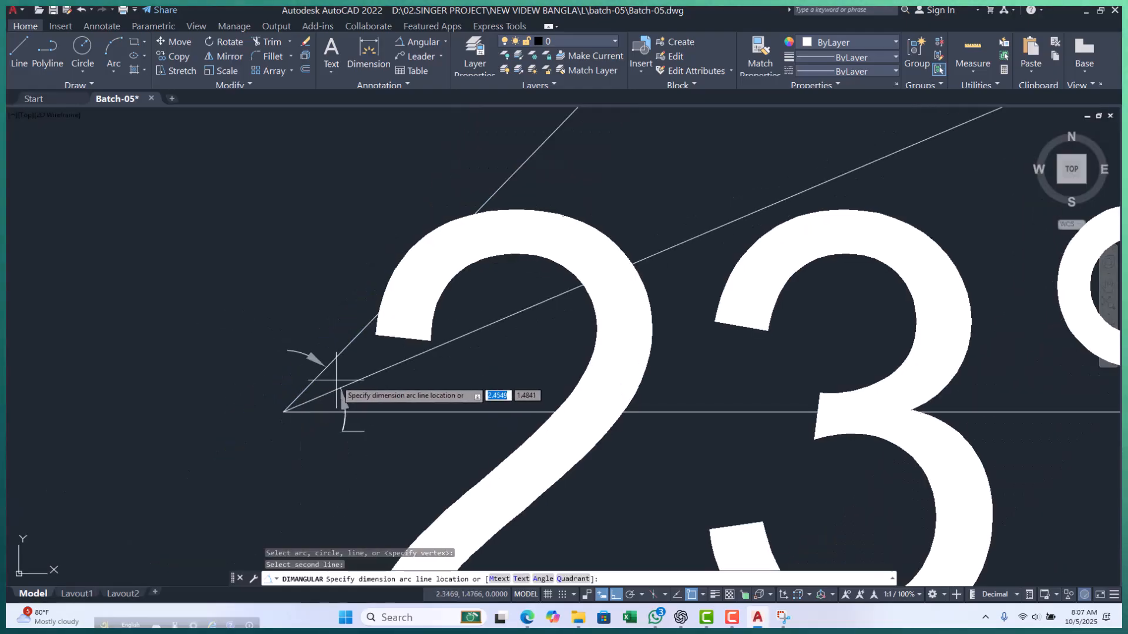
pyautogui.scroll(-6, 473, 306)
pyautogui.scroll(3, 547, 264)
pyautogui.click(557, 269)
# - Try to add an angular dimension between the bisector polyline and the horizontal line, placed near the upper dimension's arc end
pyautogui.press('Return')
pyautogui.scroll(4, 386, 394)
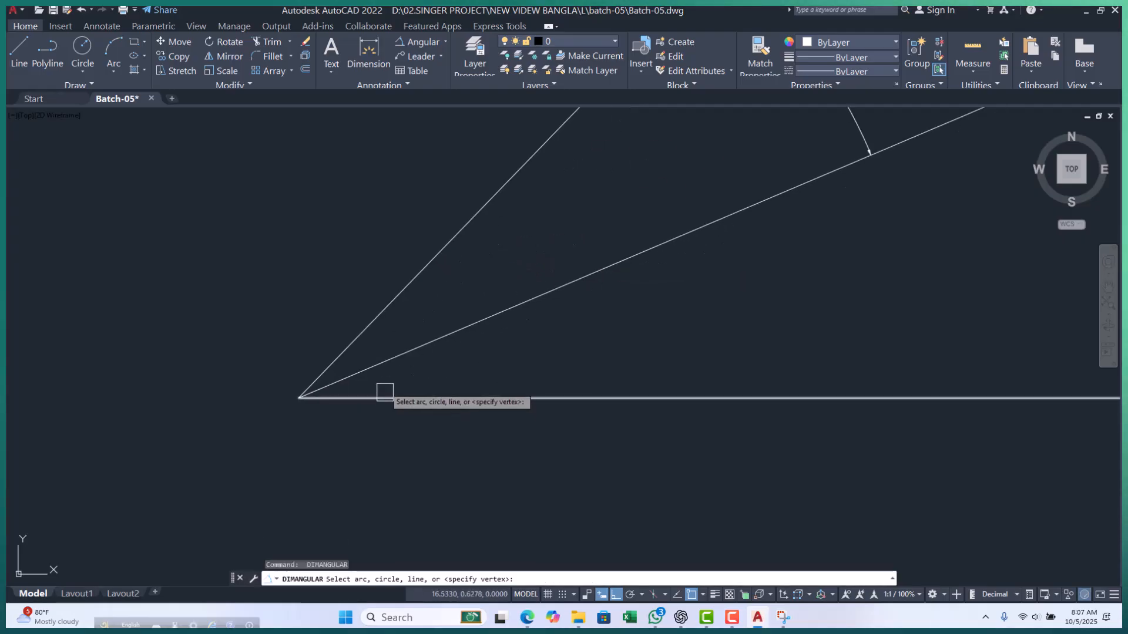
pyautogui.click(390, 360)
pyautogui.click(408, 395)
pyautogui.scroll(-2, 410, 399)
pyautogui.scroll(-1, 470, 376)
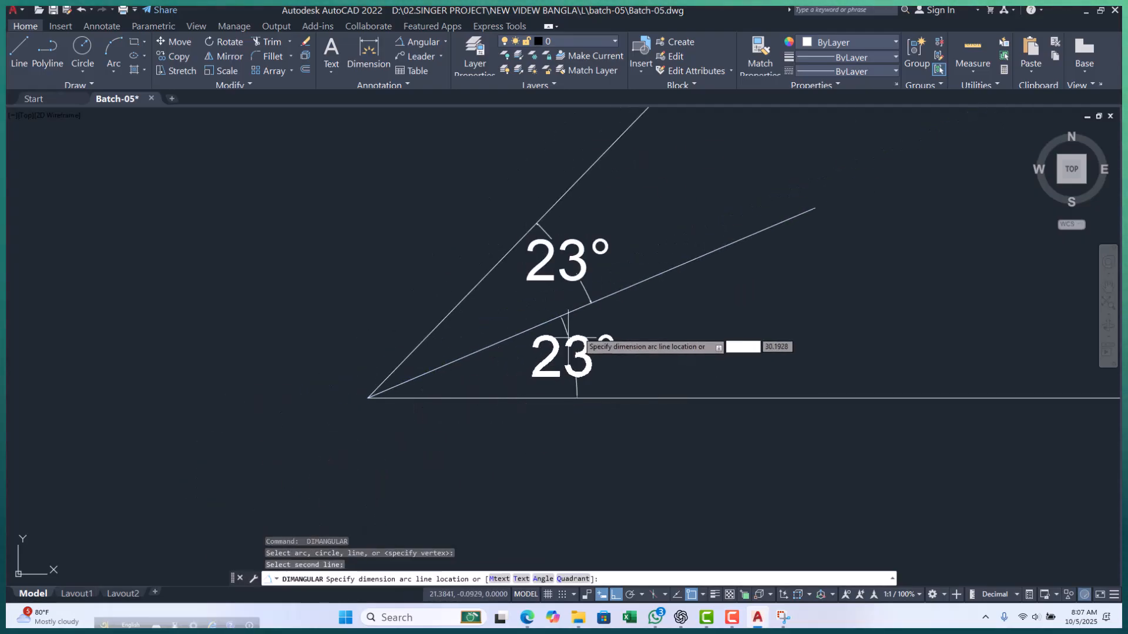
pyautogui.scroll(4, 591, 313)
pyautogui.click(617, 295)
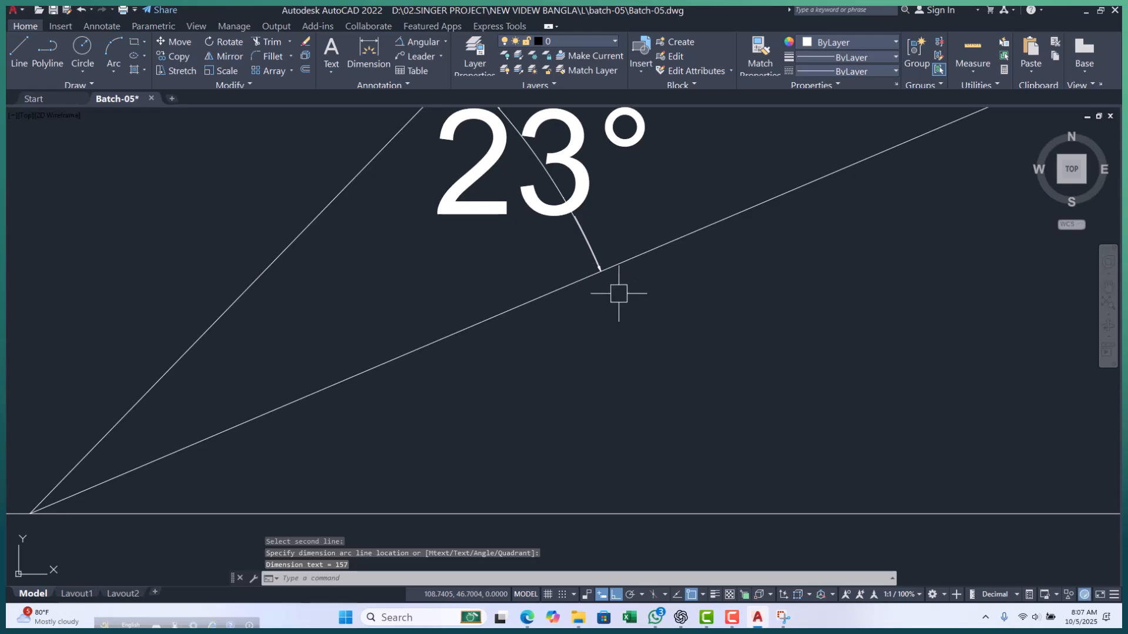
# - Erase the 157° angular dimension
pyautogui.scroll(-4, 464, 359)
pyautogui.click(436, 174)
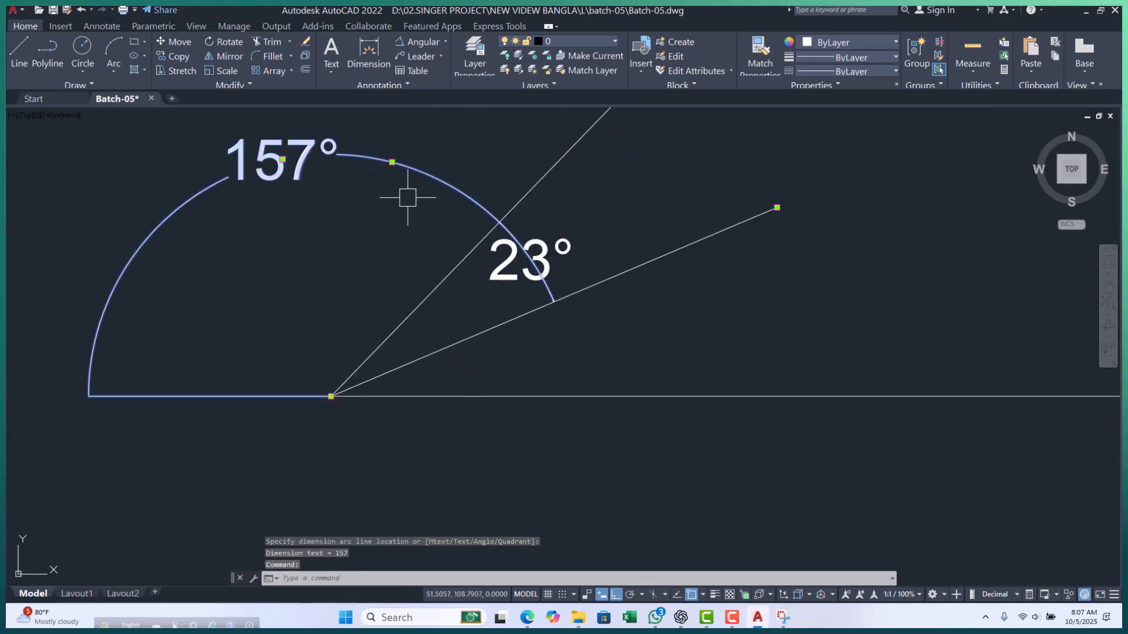
pyautogui.write('E')
pyautogui.press('Return')
# - Try again to dimension the angle between the bisector polyline and the horizontal line, aligning it with the upper dimension's arc
pyautogui.click(415, 41)
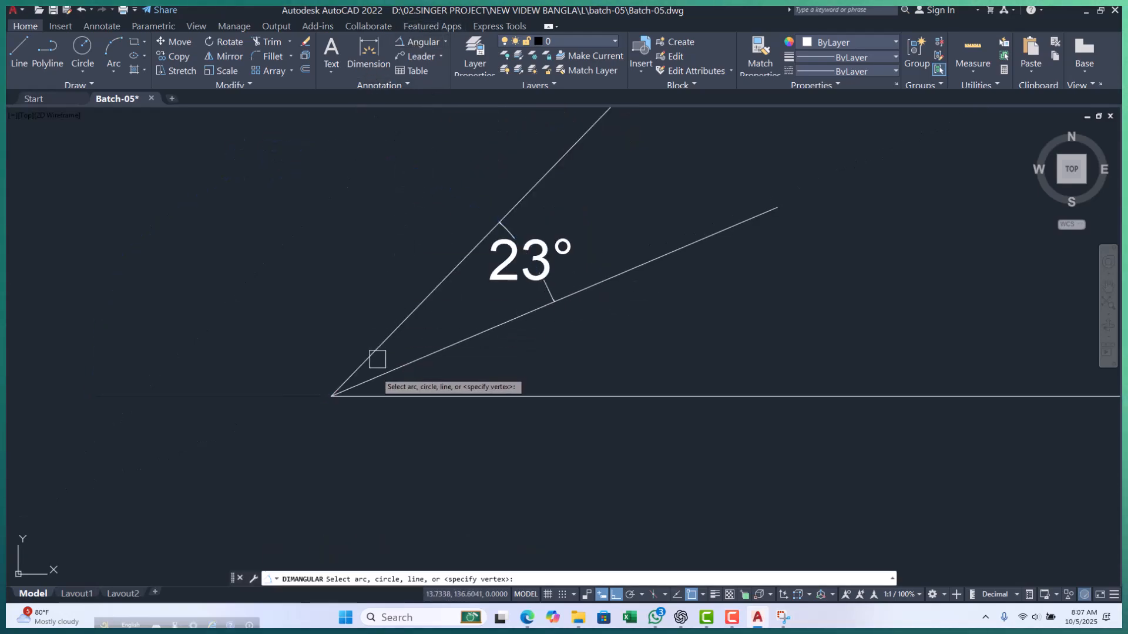
pyautogui.scroll(3, 375, 358)
pyautogui.click(364, 365)
pyautogui.click(379, 405)
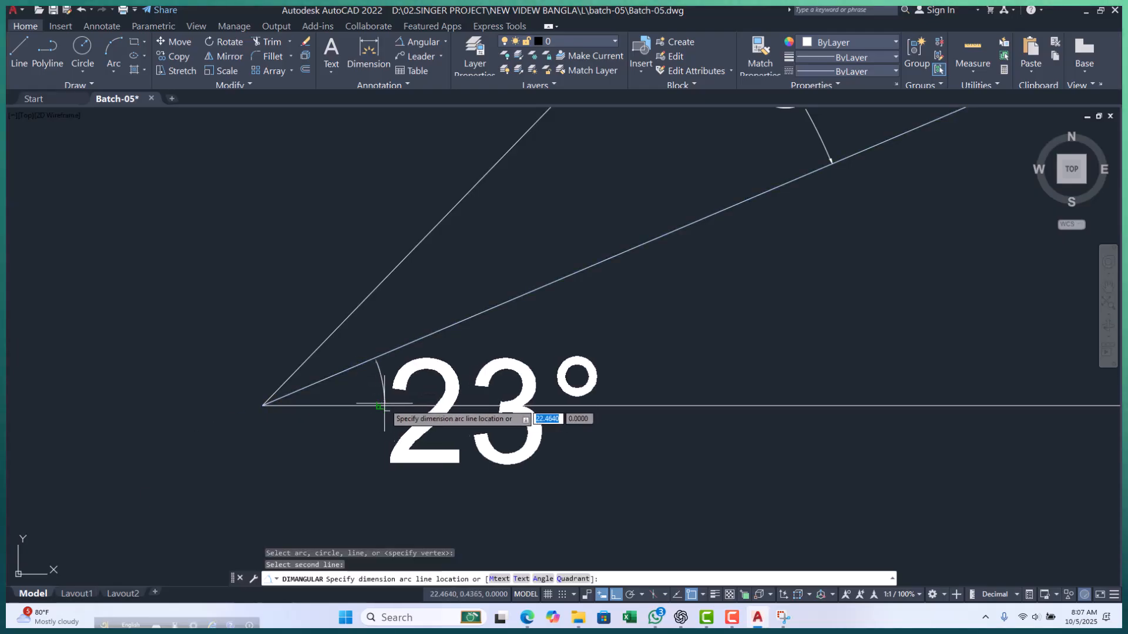
pyautogui.scroll(-2, 382, 405)
pyautogui.scroll(5, 663, 246)
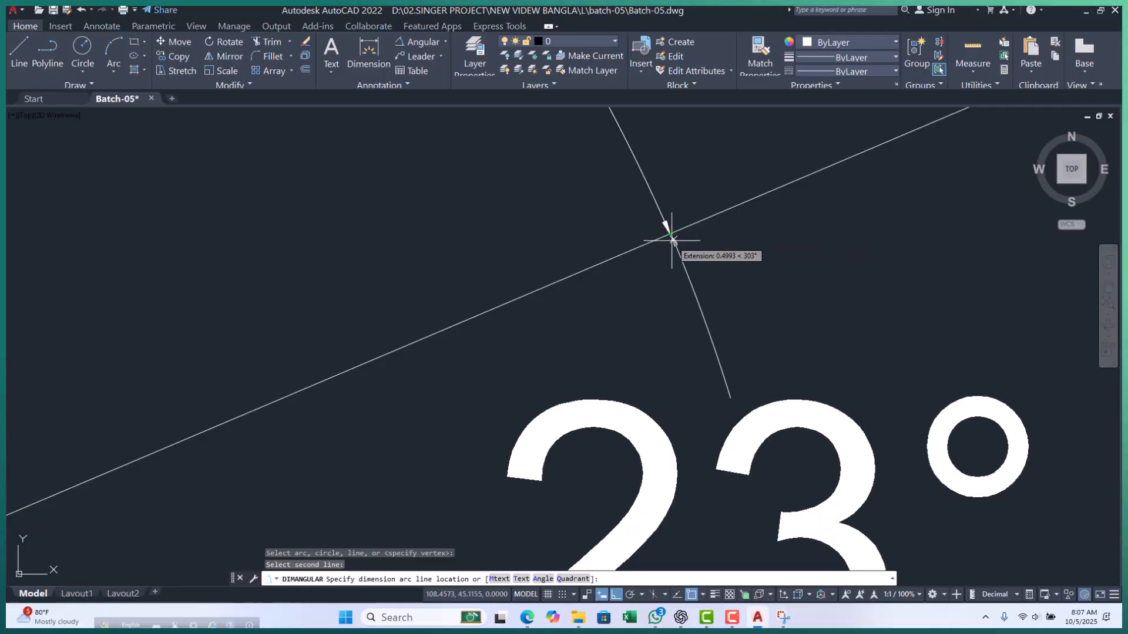
pyautogui.click(690, 228)
# - Erase the newly placed 157° angular dimension
pyautogui.scroll(-3, 685, 269)
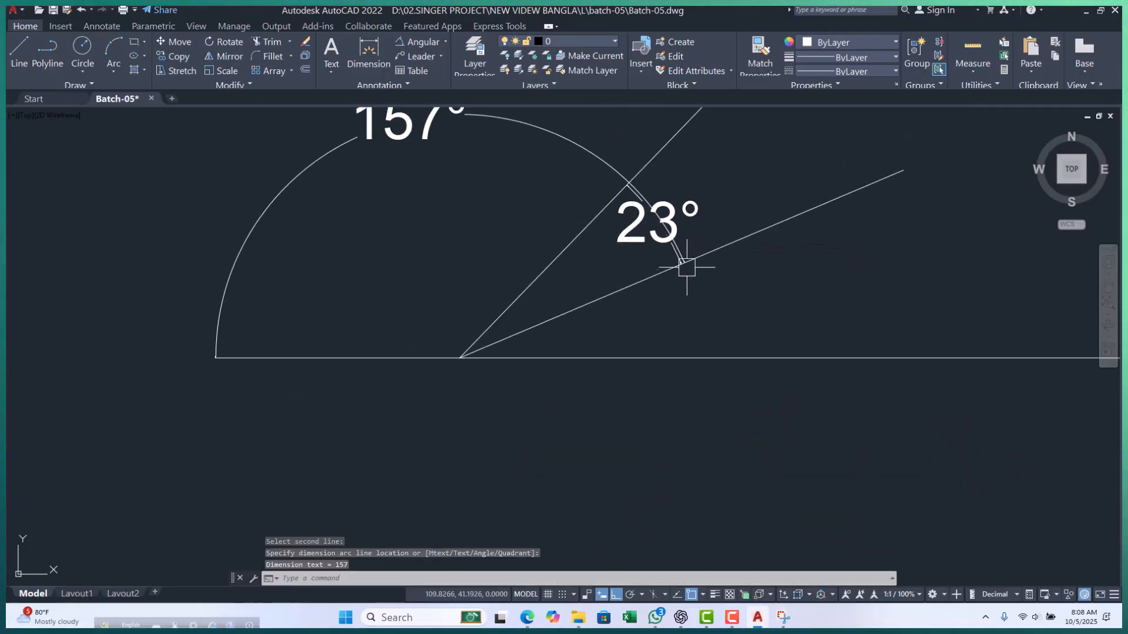
pyautogui.click(573, 138)
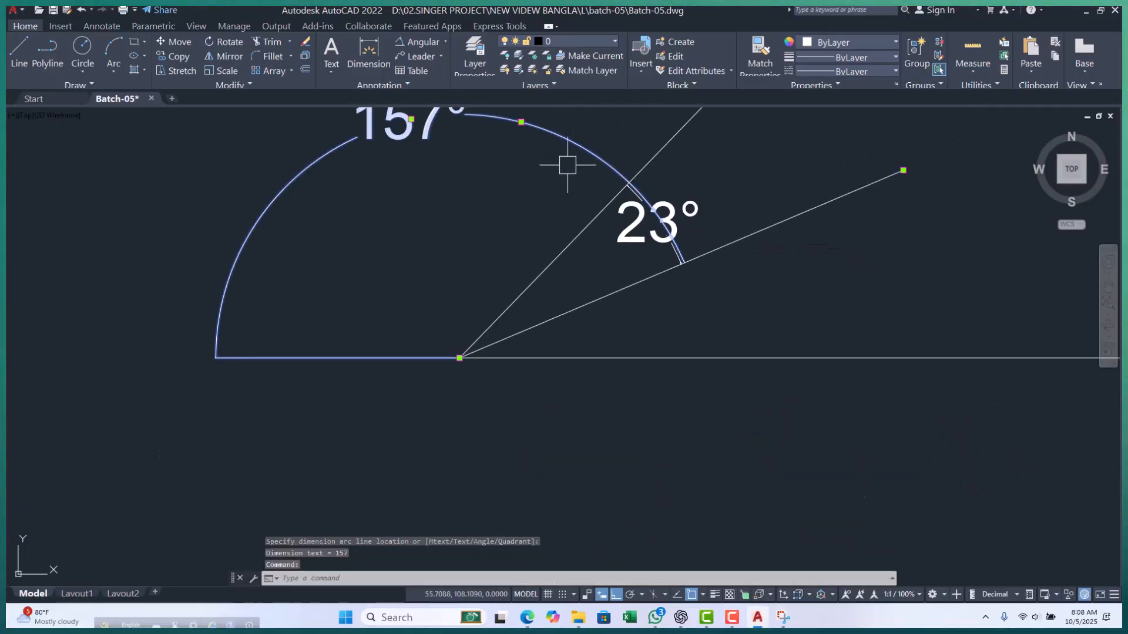
pyautogui.write('e')
pyautogui.press('Return')
# - Add an angular dimension between the bisector polyline and the horizontal line, with its arc inside the lower angle near the vertex
pyautogui.click(420, 40)
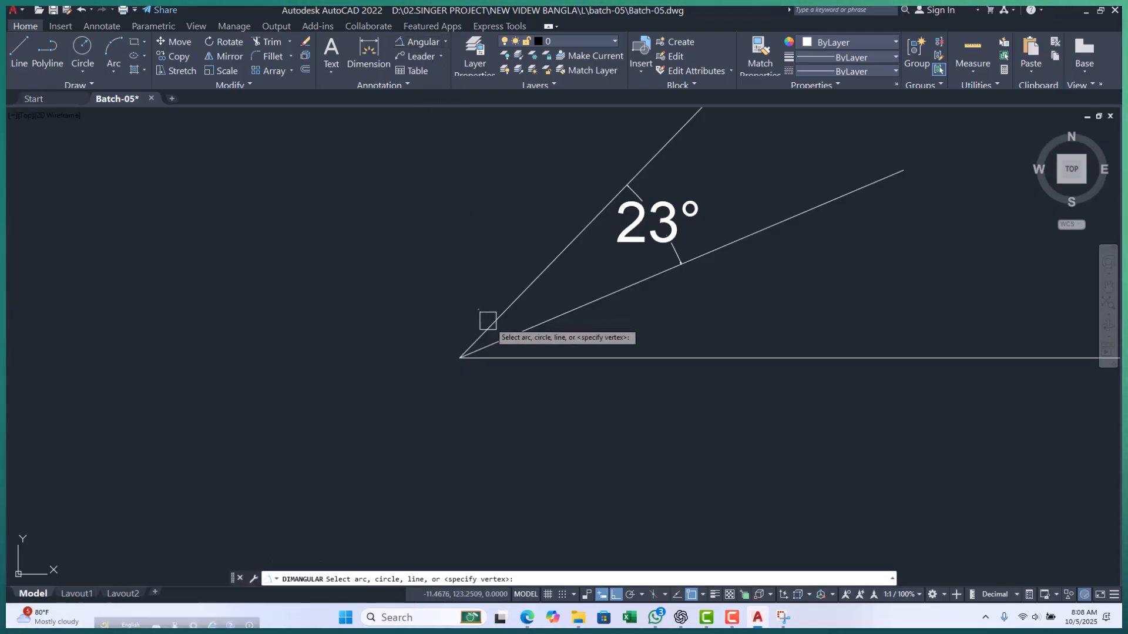
pyautogui.scroll(3, 499, 345)
pyautogui.click(508, 354)
pyautogui.click(517, 378)
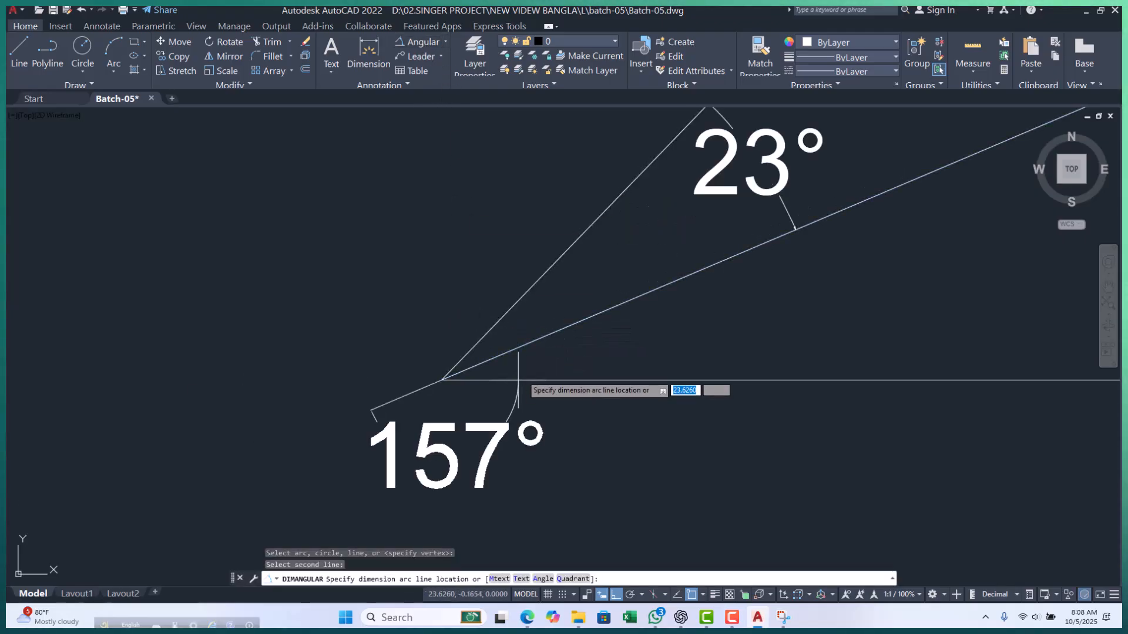
pyautogui.click(609, 358)
pyautogui.press('Escape')
pyautogui.scroll(-3, 520, 357)
pyautogui.moveTo(741, 385); pyautogui.dragTo(662, 365, button='middle')
pyautogui.press('Escape')
pyautogui.press('Escape')
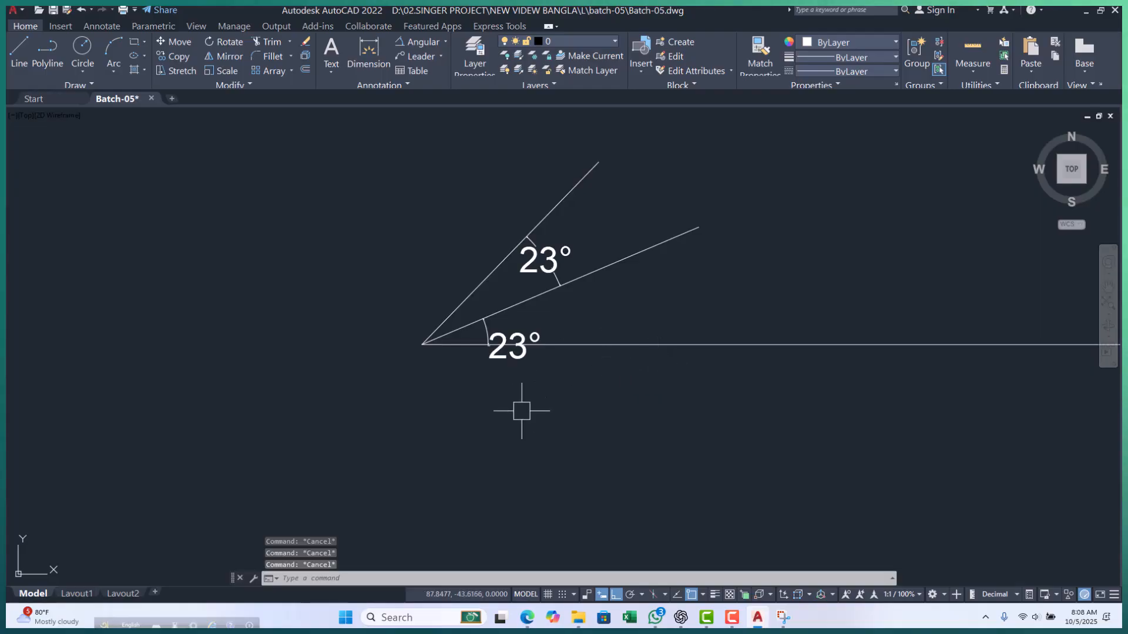
# - Create a construction line offset 100 units from the steeper angled line, on its upper-left side
pyautogui.write('xl')
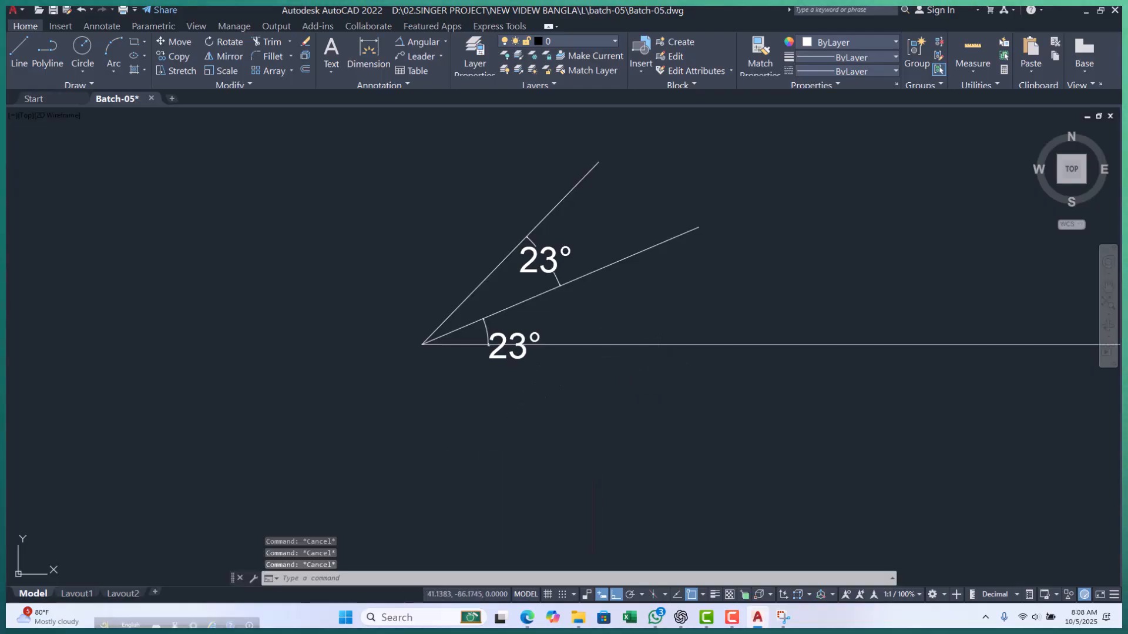
pyautogui.press('Return')
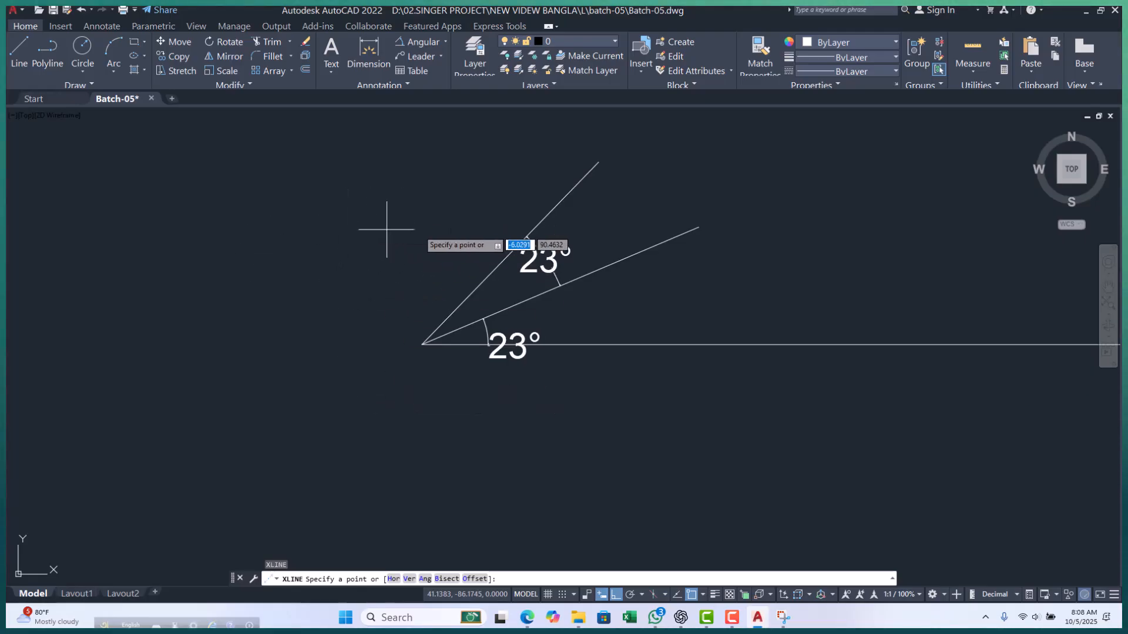
pyautogui.click(480, 581)
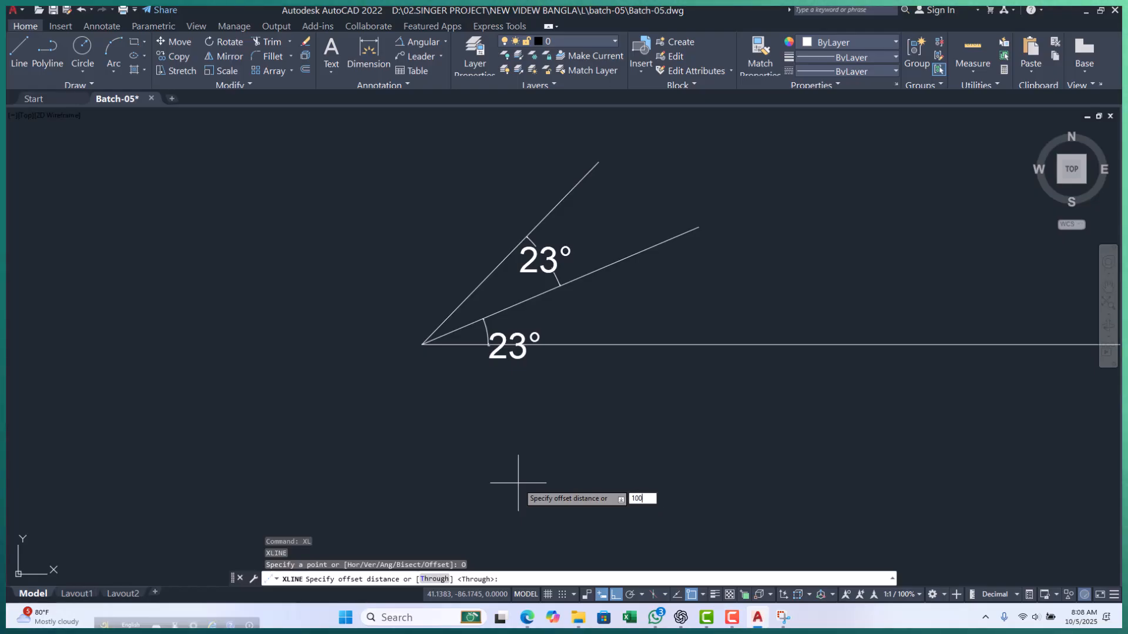
pyautogui.press('Return')
pyautogui.scroll(-2, 517, 481)
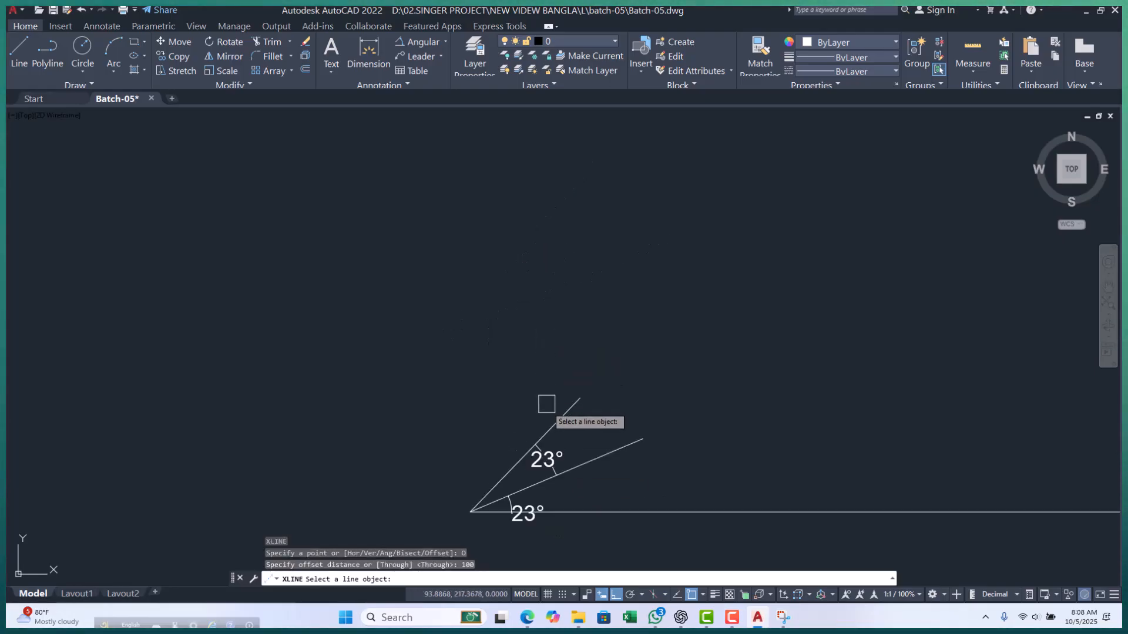
pyautogui.click(557, 422)
pyautogui.click(516, 382)
# - Add five more parallel construction lines, each offset 100 units from the previous one on the same side
pyautogui.scroll(-2, 499, 374)
pyautogui.click(496, 378)
pyautogui.click(455, 311)
pyautogui.click(472, 322)
pyautogui.click(402, 289)
pyautogui.click(418, 307)
pyautogui.click(304, 236)
pyautogui.click(385, 280)
pyautogui.click(302, 232)
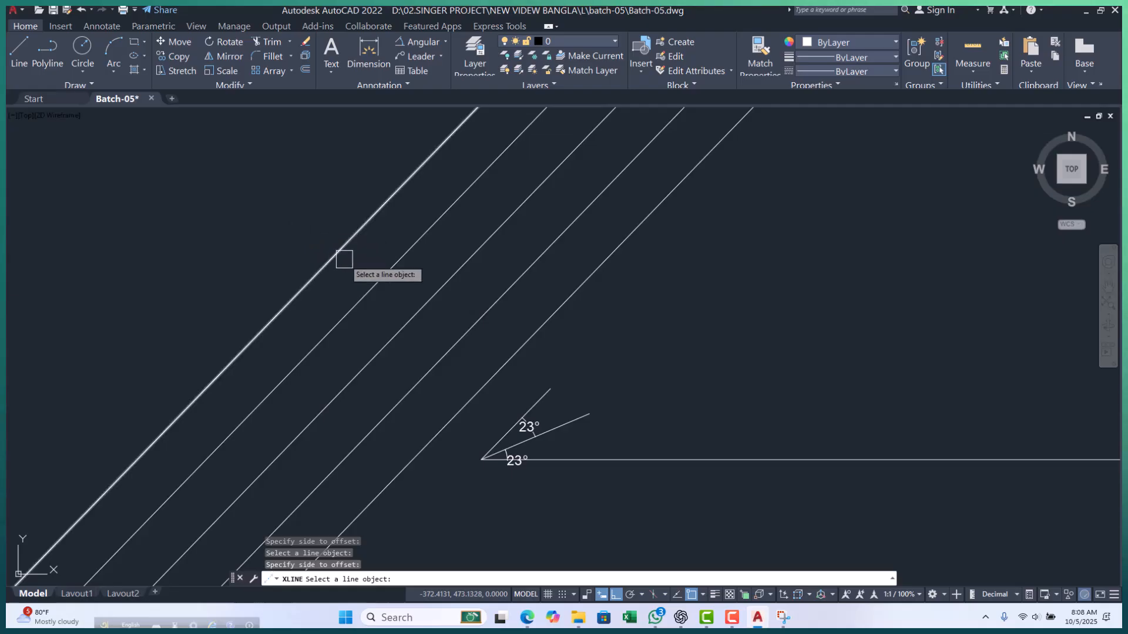
pyautogui.press('Escape')
pyautogui.press('Escape')
pyautogui.press('Escape')
pyautogui.scroll(-2, 377, 270)
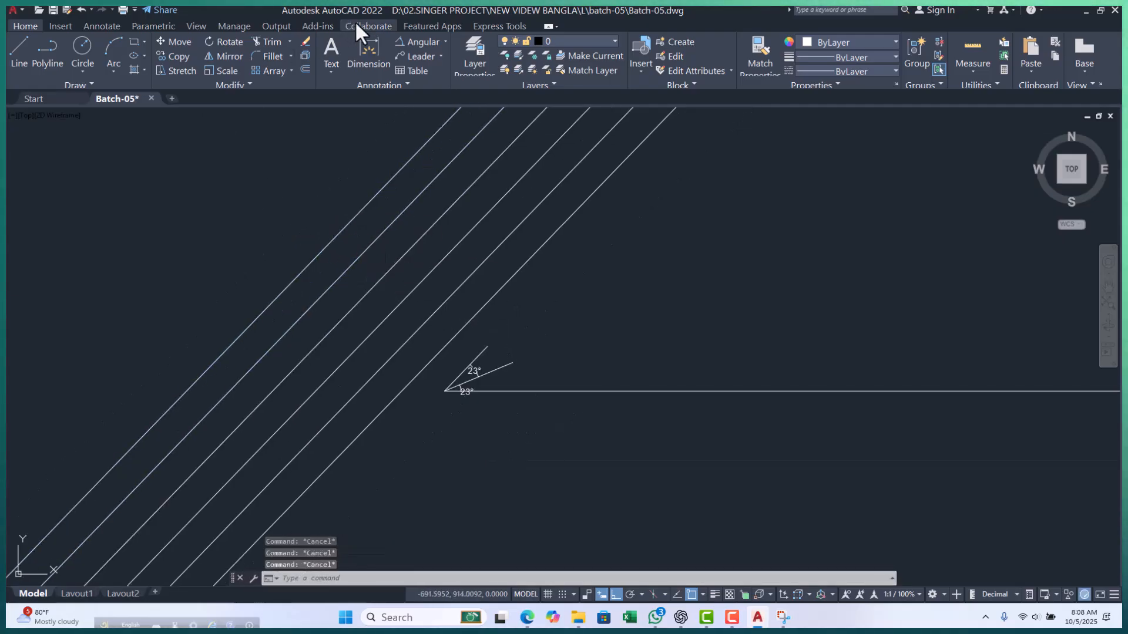
# - Add an aligned dimension between the second and third parallel construction lines, counted from the angle
pyautogui.click(445, 41)
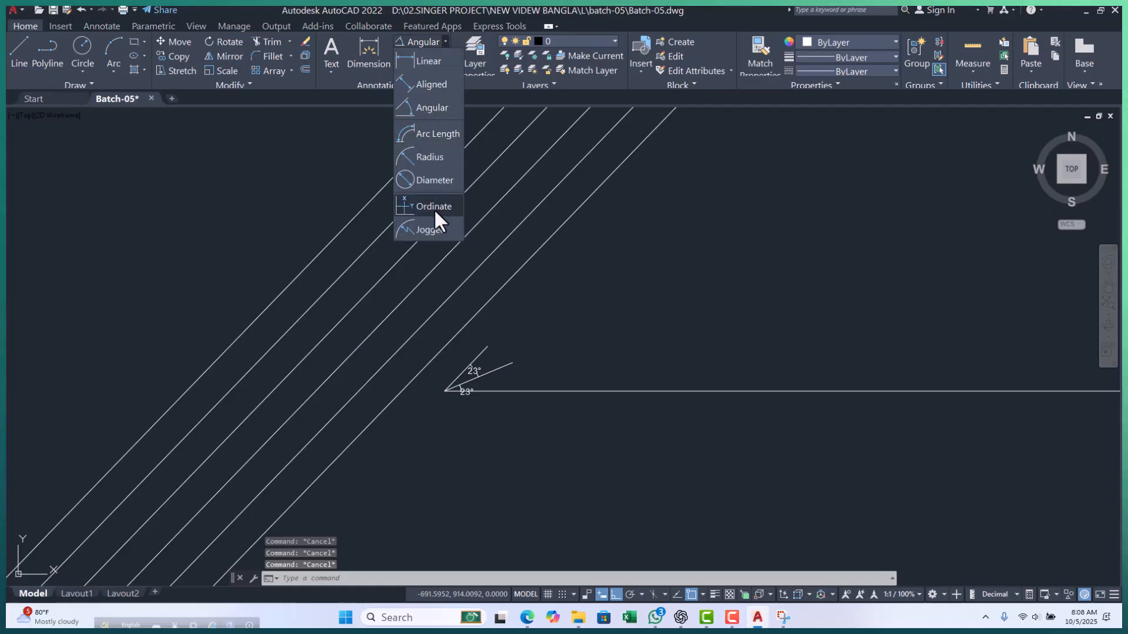
pyautogui.click(421, 64)
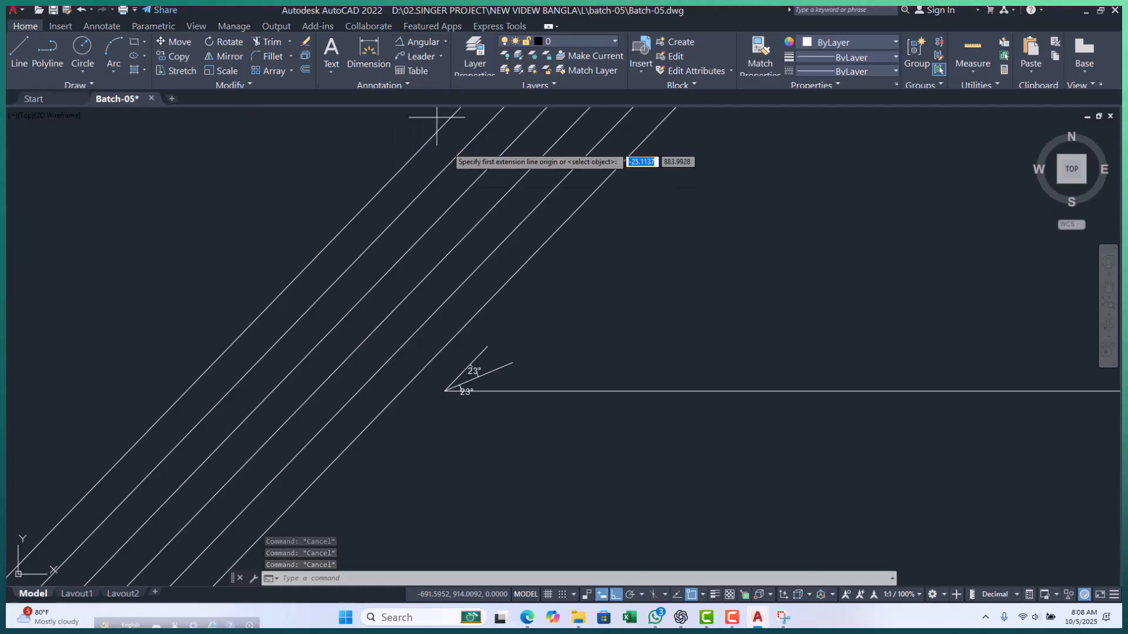
pyautogui.click(438, 42)
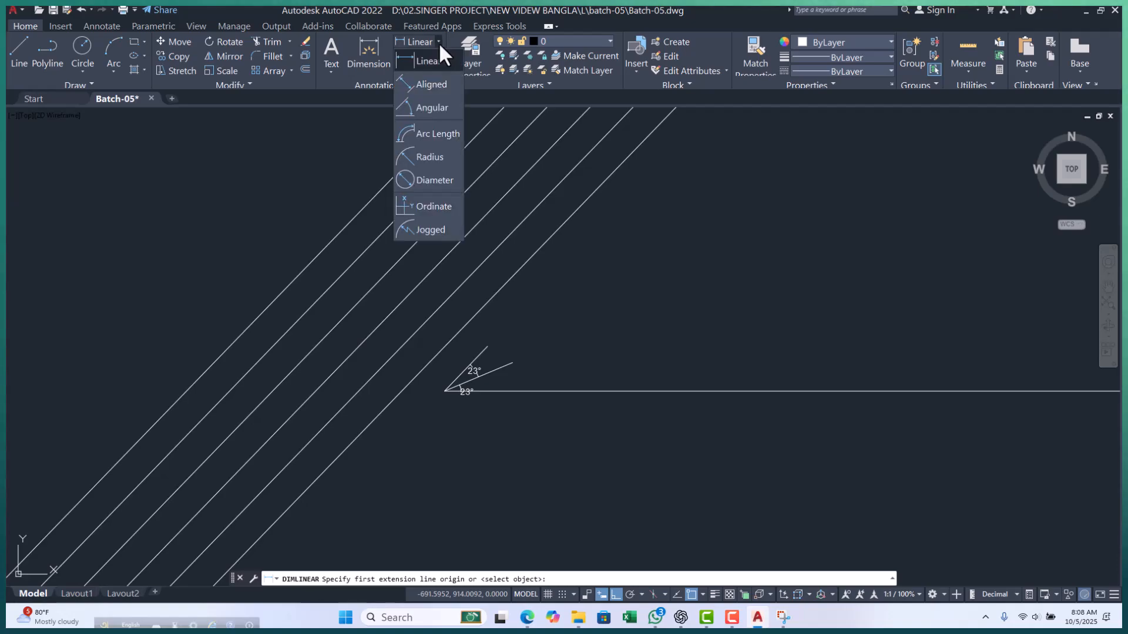
pyautogui.click(428, 84)
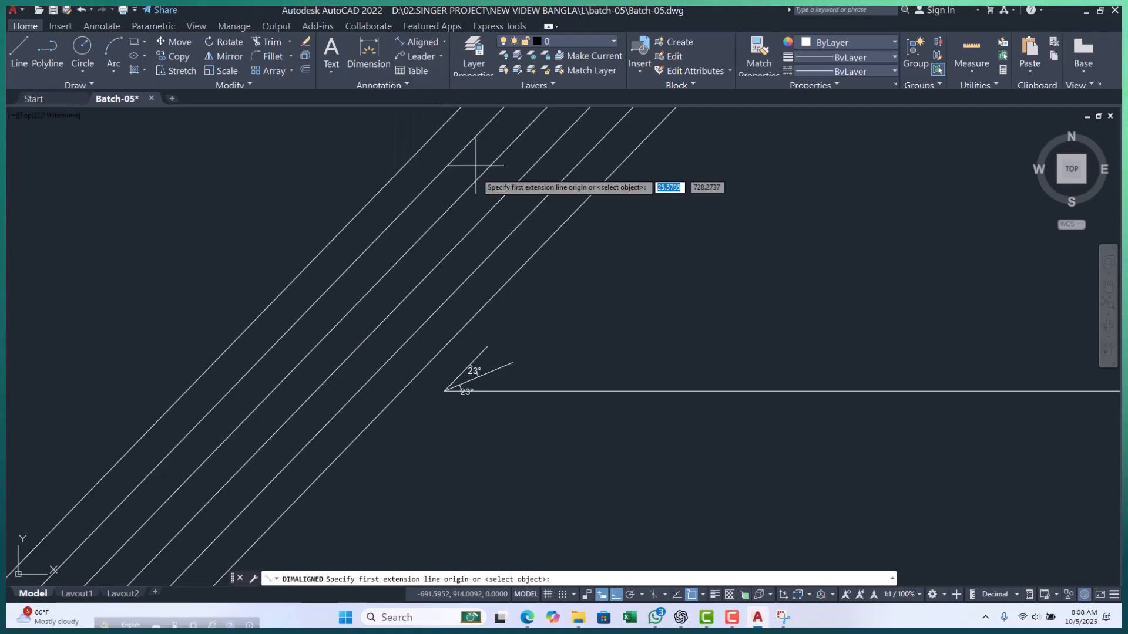
pyautogui.click(470, 233)
pyautogui.write('100')
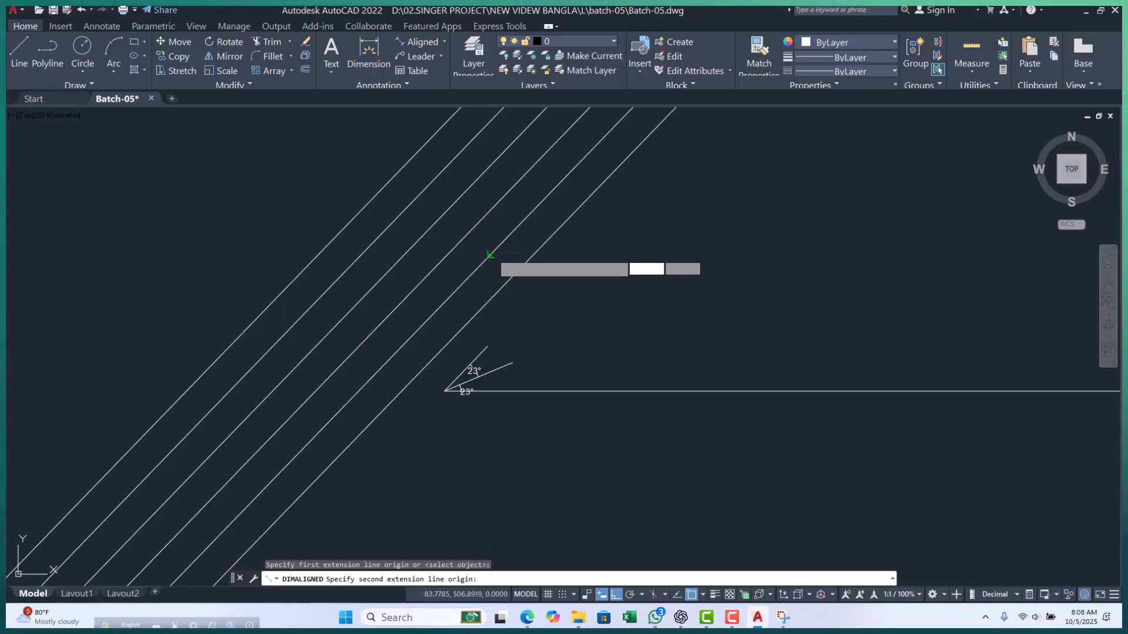
pyautogui.press('Return')
pyautogui.scroll(2, 493, 235)
pyautogui.click(493, 235)
pyautogui.scroll(-4, 493, 286)
# - Add an aligned dimension between the two parallel construction lines farthest from the angle
pyautogui.press('Return')
pyautogui.scroll(4, 393, 207)
pyautogui.click(394, 207)
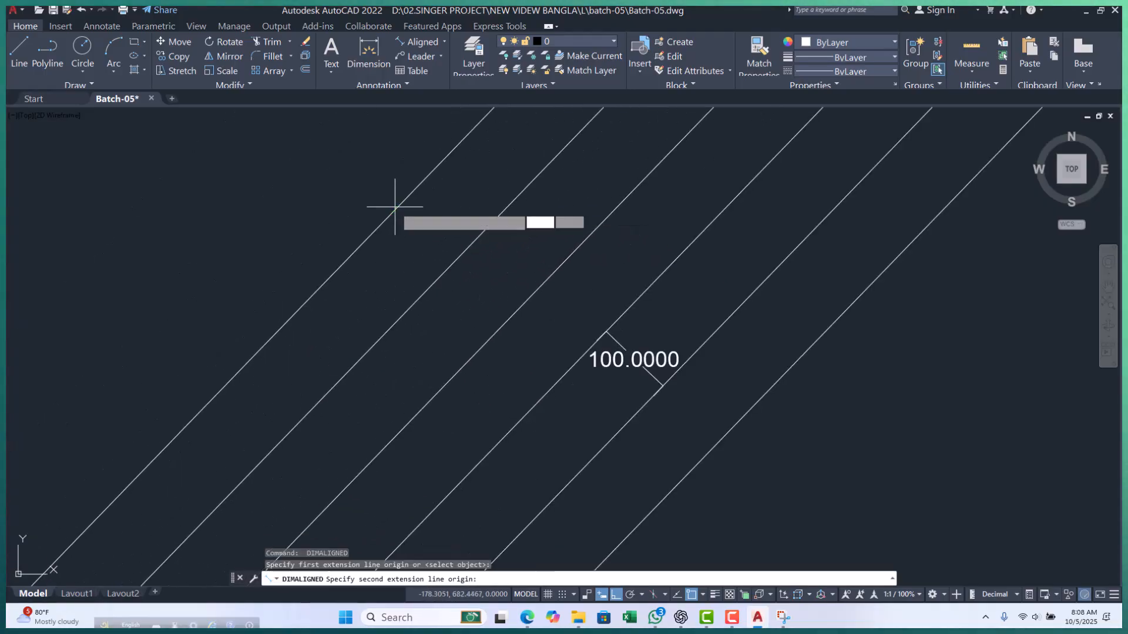
pyautogui.click(450, 265)
pyautogui.click(446, 247)
pyautogui.moveTo(495, 270); pyautogui.dragTo(380, 232, button='middle')
pyautogui.scroll(-4, 476, 214)
# - Add an aligned dimension between the two parallel construction lines nearest the angle
pyautogui.press('Return')
pyautogui.scroll(4, 537, 299)
pyautogui.click(397, 285)
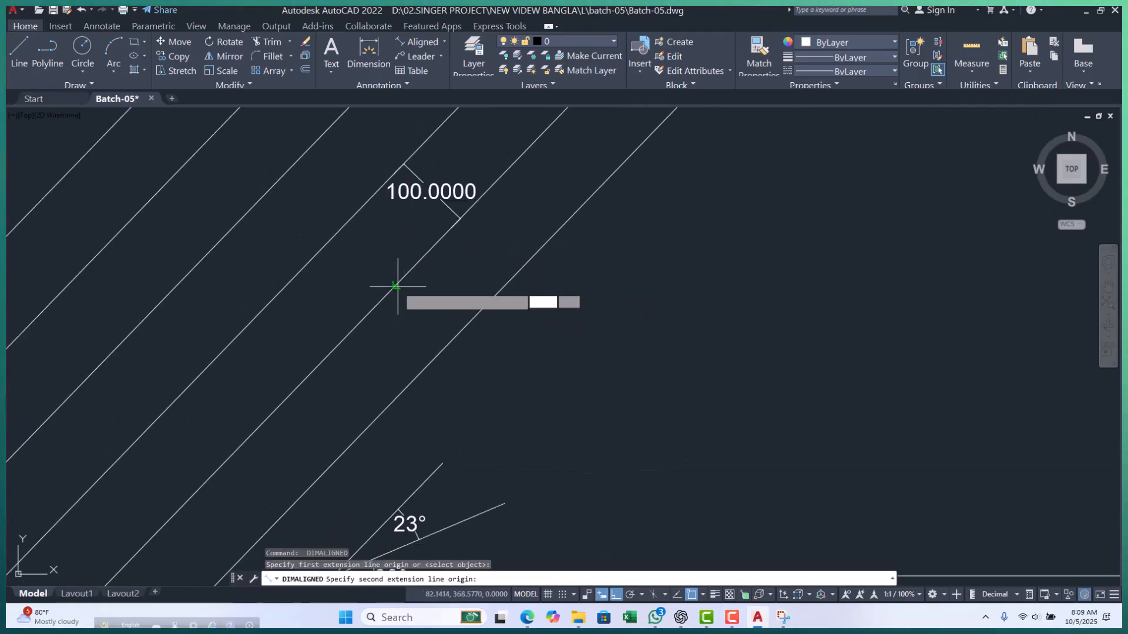
pyautogui.click(453, 335)
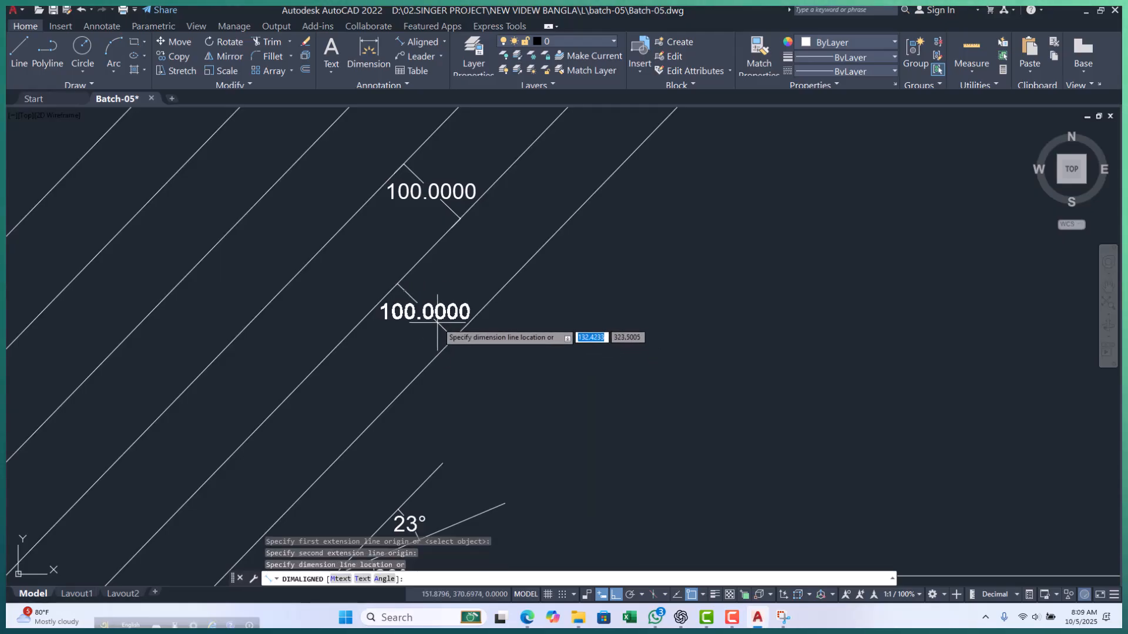
pyautogui.click(444, 317)
pyautogui.press('Escape')
pyautogui.press('Escape')
pyautogui.scroll(-3, 520, 252)
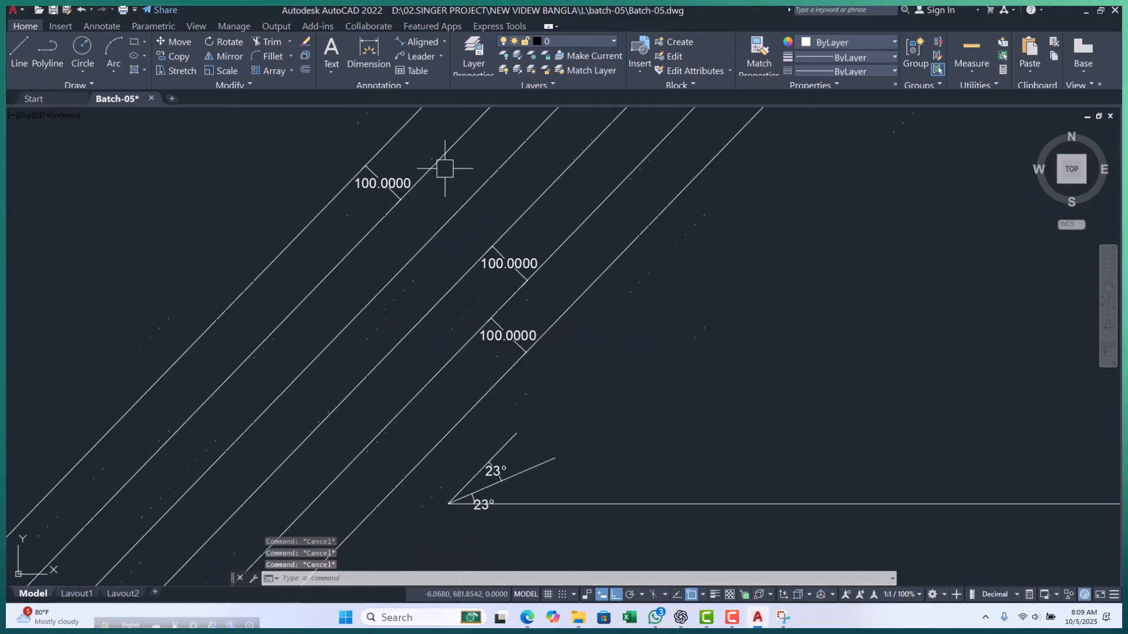
# - Add an aligned dimension between the third and fourth parallel construction lines, counted from the angle
pyautogui.scroll(4, 444, 167)
pyautogui.press('Return')
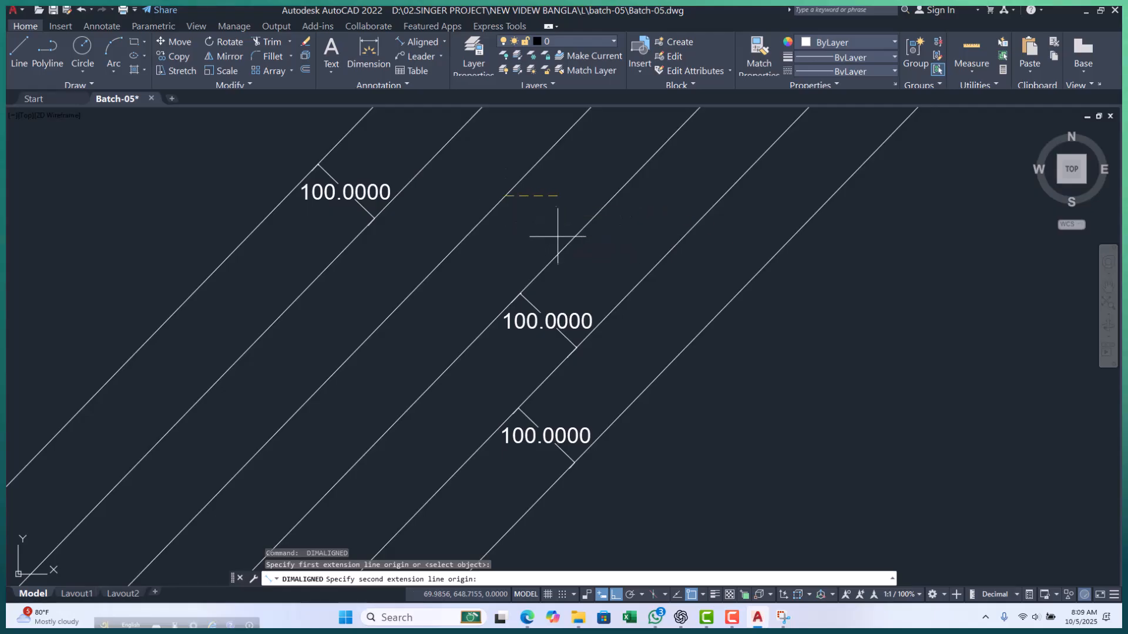
pyautogui.click(561, 251)
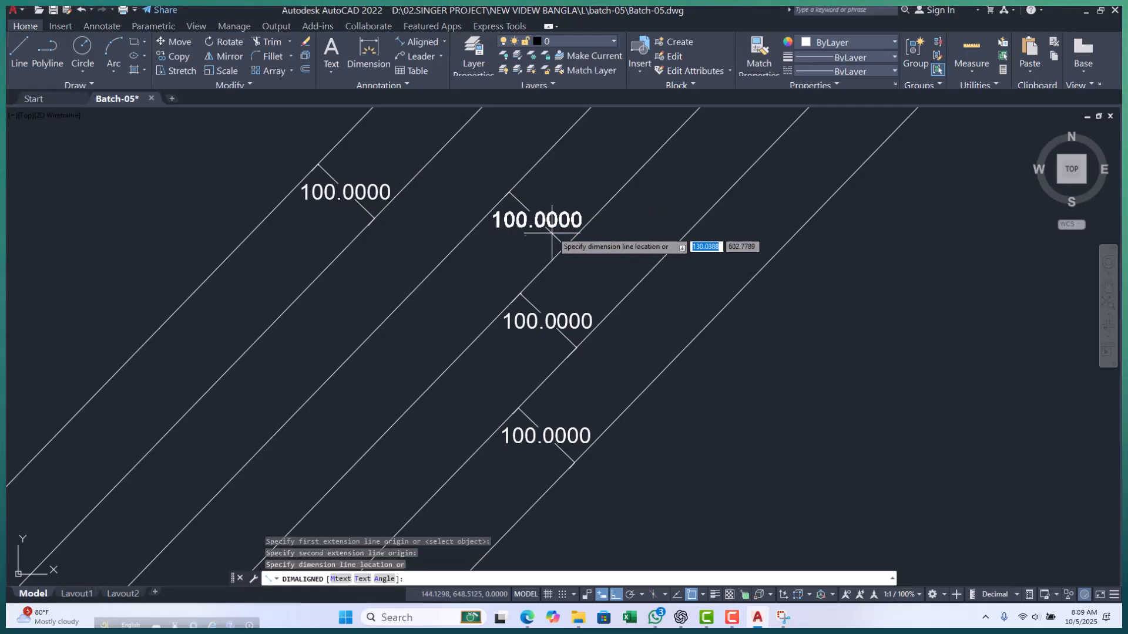
pyautogui.click(554, 231)
pyautogui.scroll(-5, 517, 262)
# - Add an aligned dimension across the remaining undimensioned gap, between the fourth and fifth construction lines from the angle
pyautogui.scroll(3, 476, 268)
pyautogui.scroll(2, 476, 269)
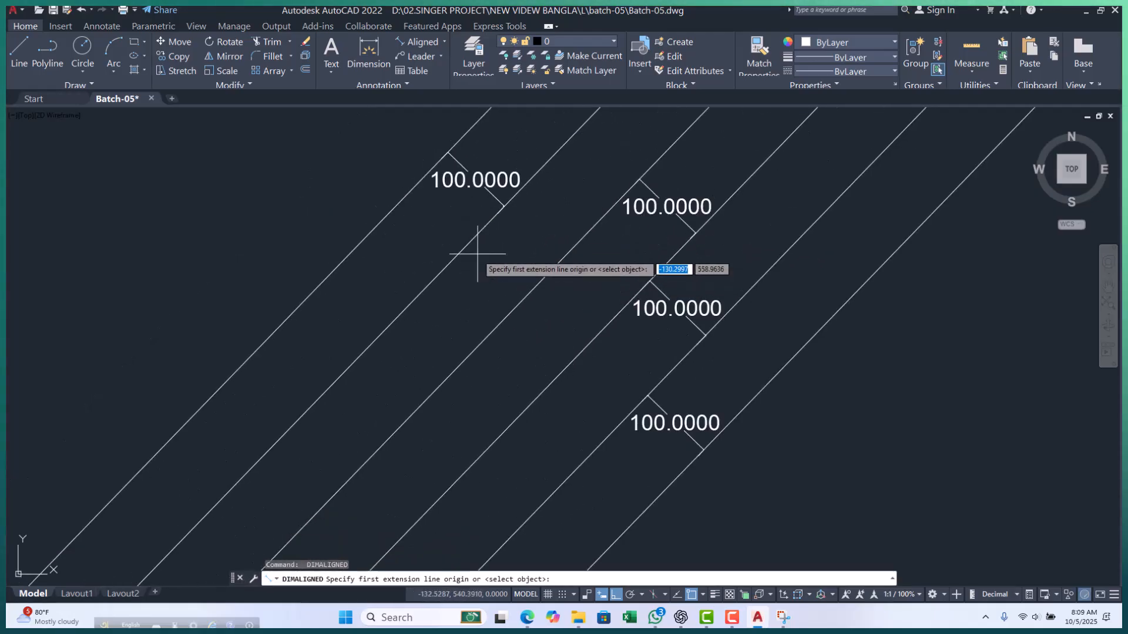
pyautogui.click(459, 254)
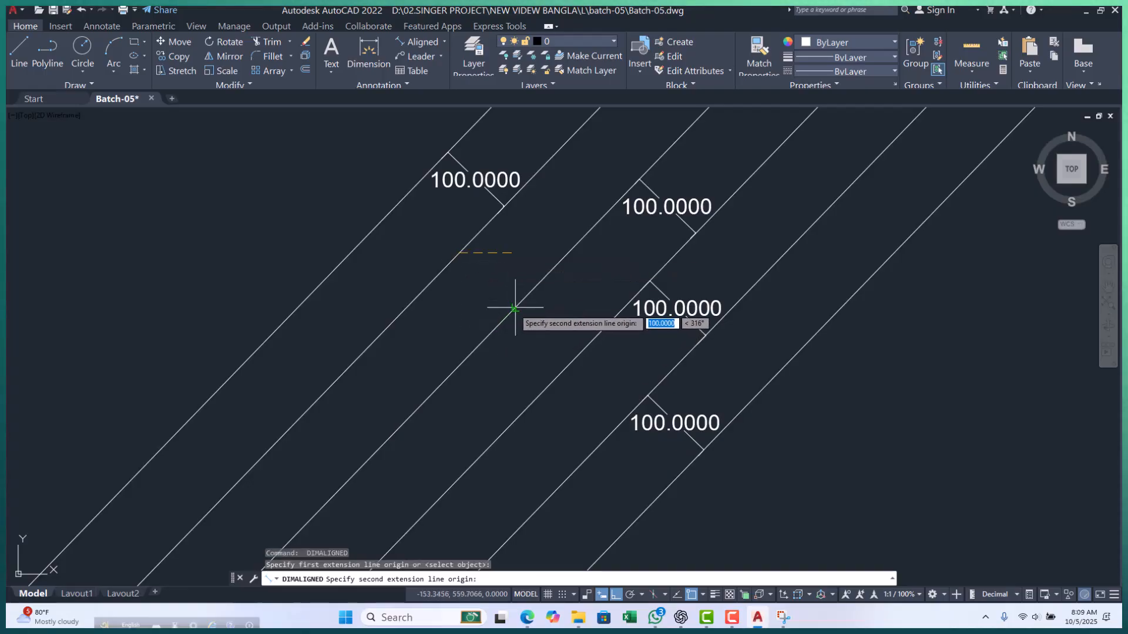
pyautogui.click(504, 308)
pyautogui.click(504, 295)
pyautogui.scroll(-4, 497, 258)
pyautogui.press('Escape')
pyautogui.press('Escape')
pyautogui.moveTo(557, 300); pyautogui.dragTo(503, 291, button='middle')
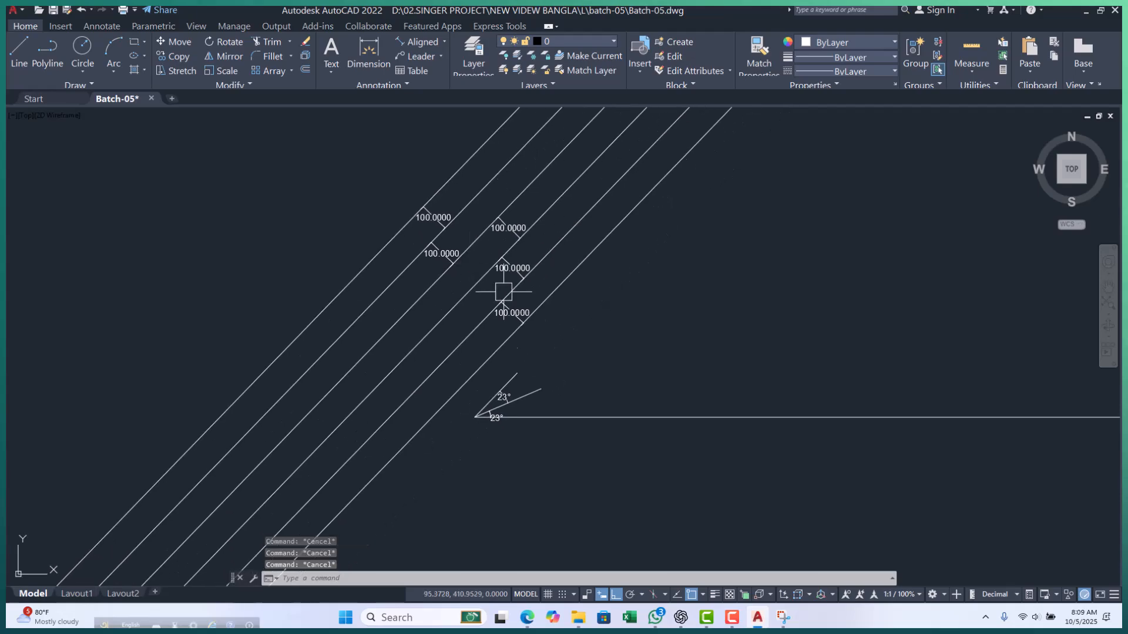
# - Examine the spacing of the parallel construction lines, and zoom to a window around their dimensions and the bisected angle
pyautogui.scroll(3, 453, 352)
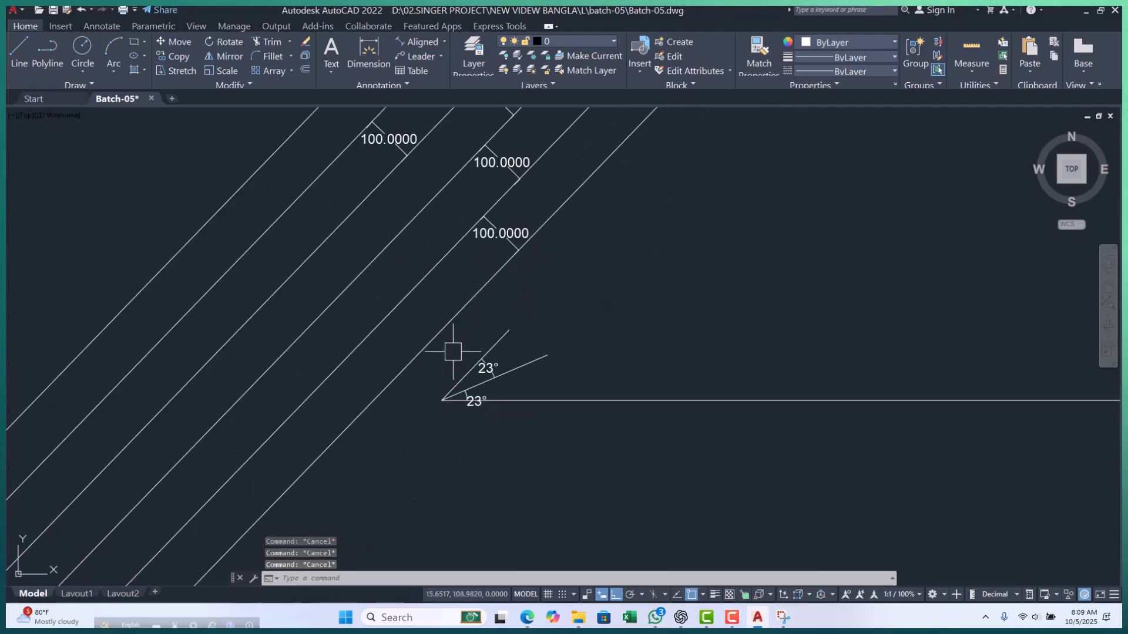
pyautogui.scroll(-5, 542, 337)
pyautogui.scroll(4, 478, 252)
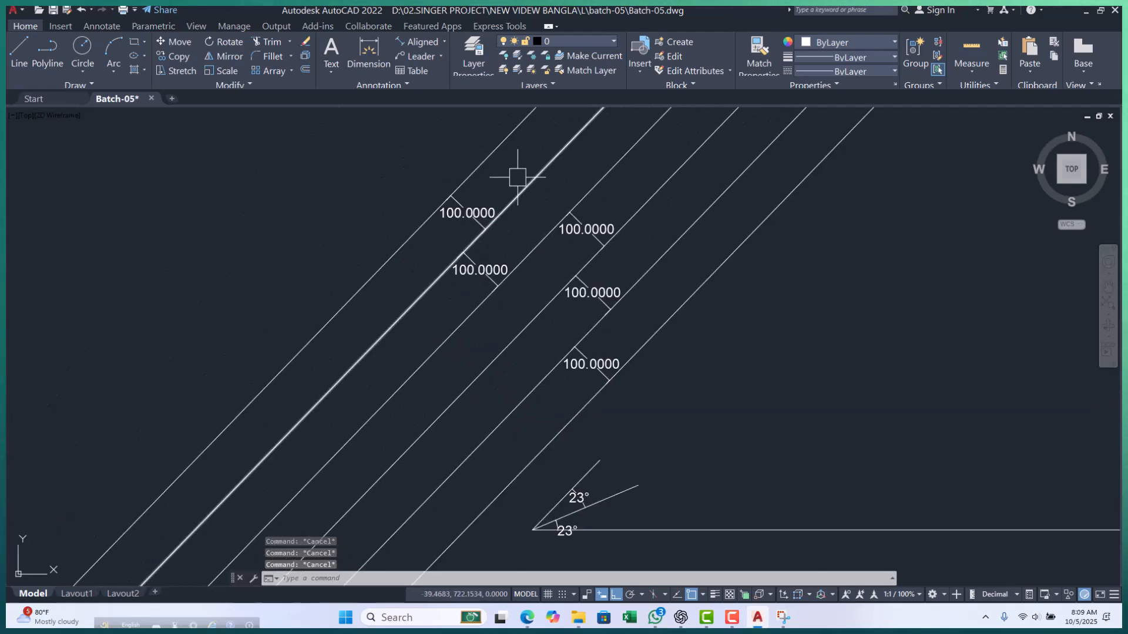
pyautogui.scroll(-4, 494, 191)
pyautogui.click(389, 177)
pyautogui.press('Escape')
pyautogui.press('Escape')
pyautogui.press('Escape')
pyautogui.moveTo(608, 273); pyautogui.dragTo(521, 325, button='middle')
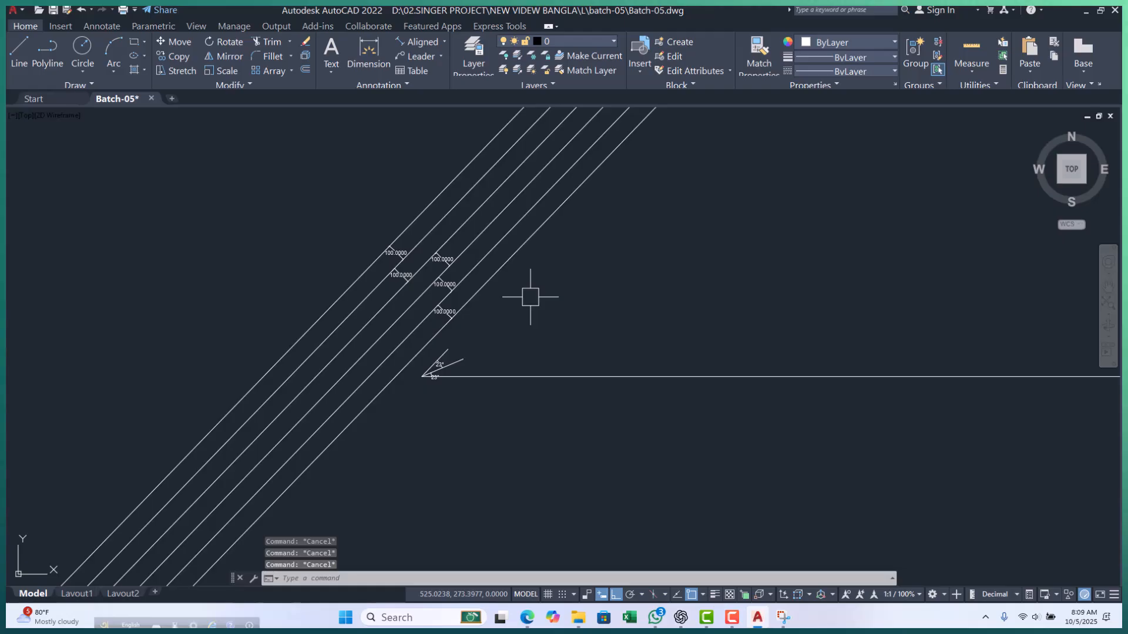
pyautogui.press('Return')
pyautogui.click(307, 222)
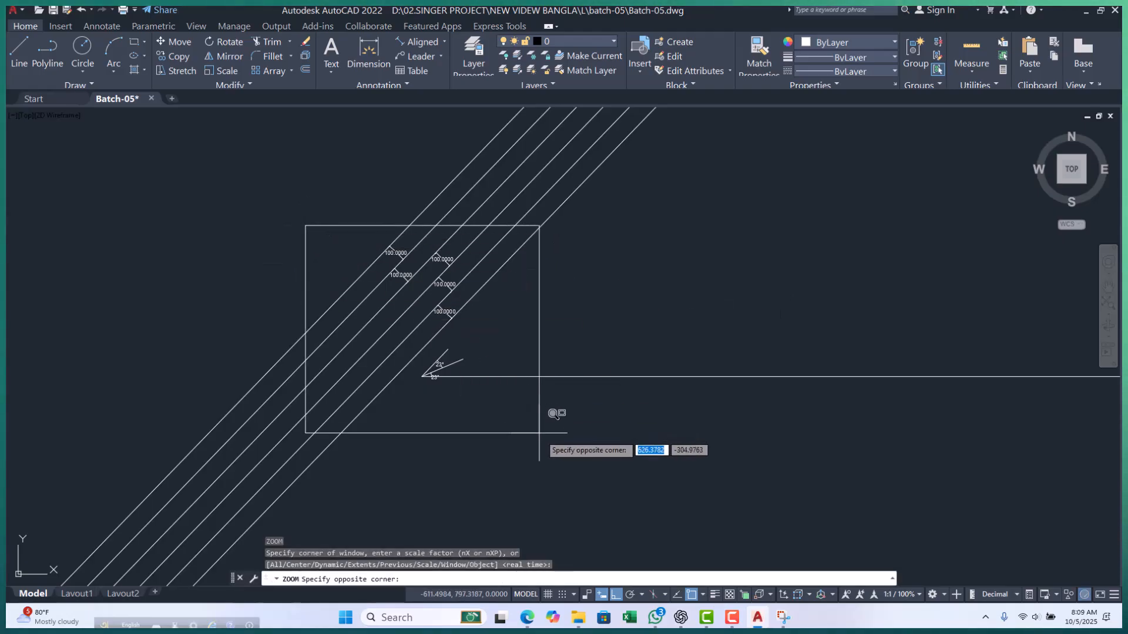
pyautogui.click(560, 411)
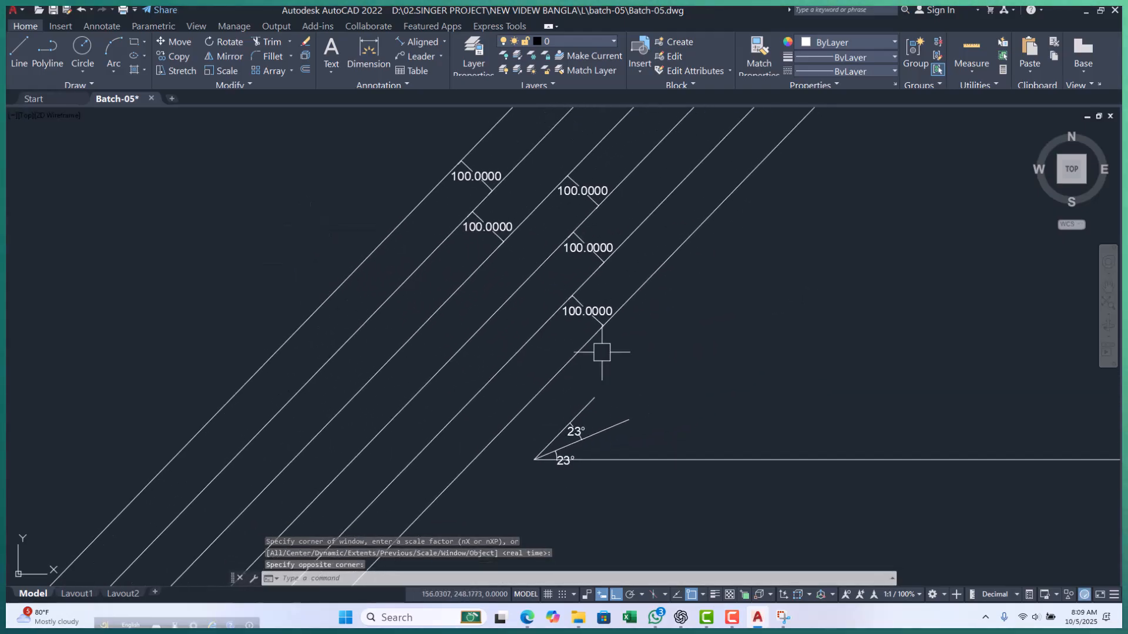
pyautogui.press('Escape')
pyautogui.press('Escape')
pyautogui.press('Escape')
pyautogui.scroll(-4, 403, 323)
pyautogui.click(345, 201)
pyautogui.click(534, 398)
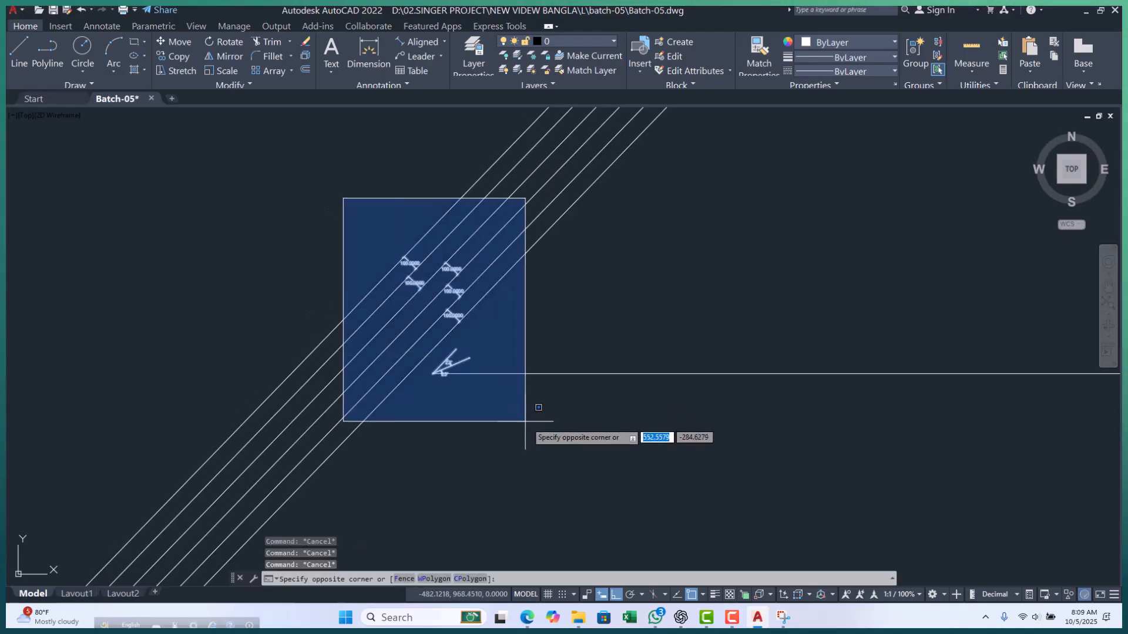
pyautogui.press('Escape')
pyautogui.scroll(3, 415, 340)
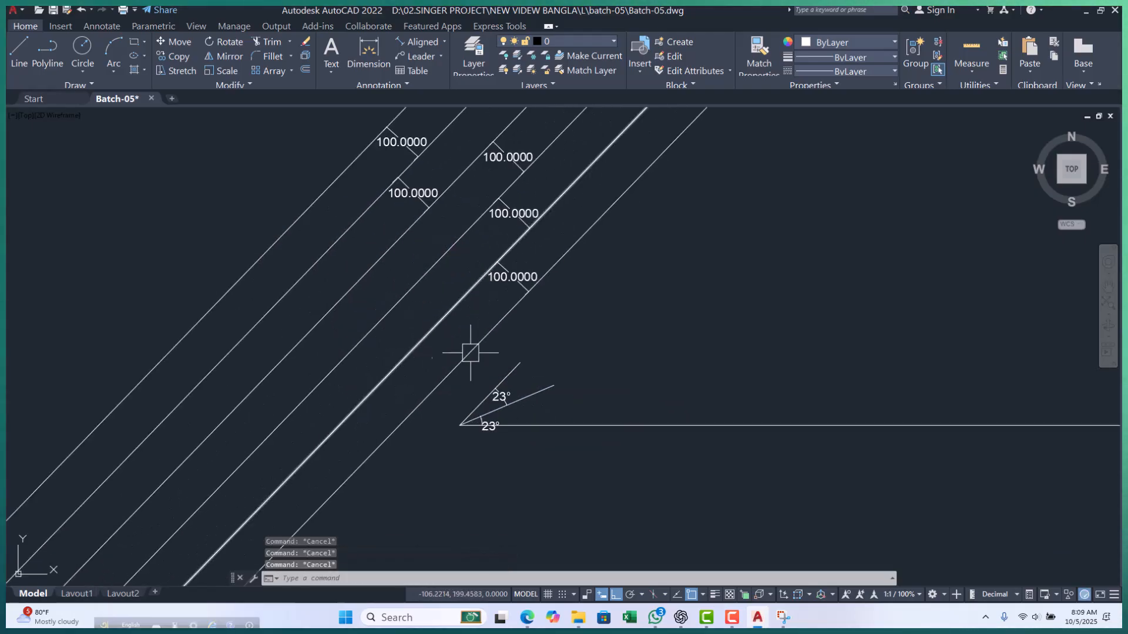
pyautogui.scroll(-5, 466, 335)
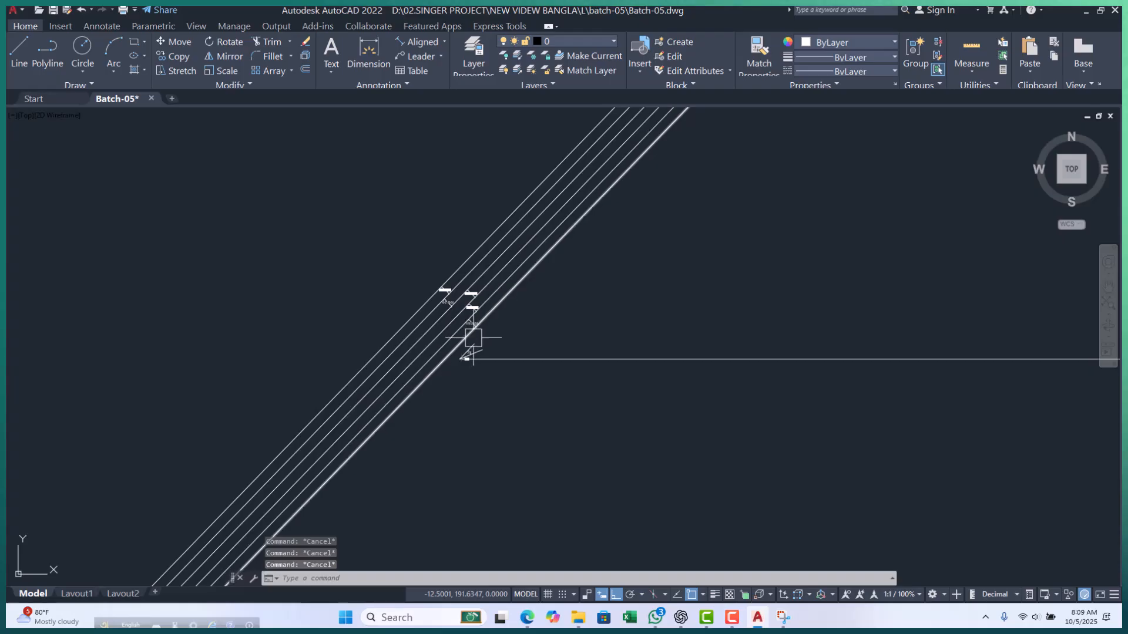
pyautogui.click(383, 235)
pyautogui.click(523, 393)
pyautogui.press('Escape')
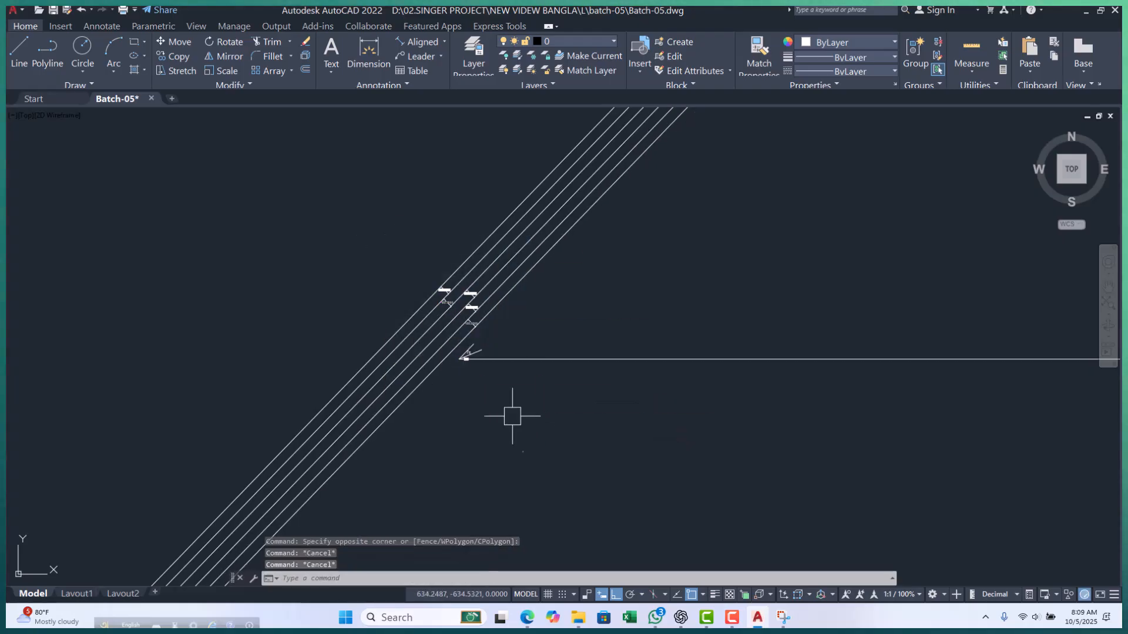
# - Erase all construction lines, angle lines and dimensions using a crossing selection
pyautogui.click(496, 176)
pyautogui.click(368, 408)
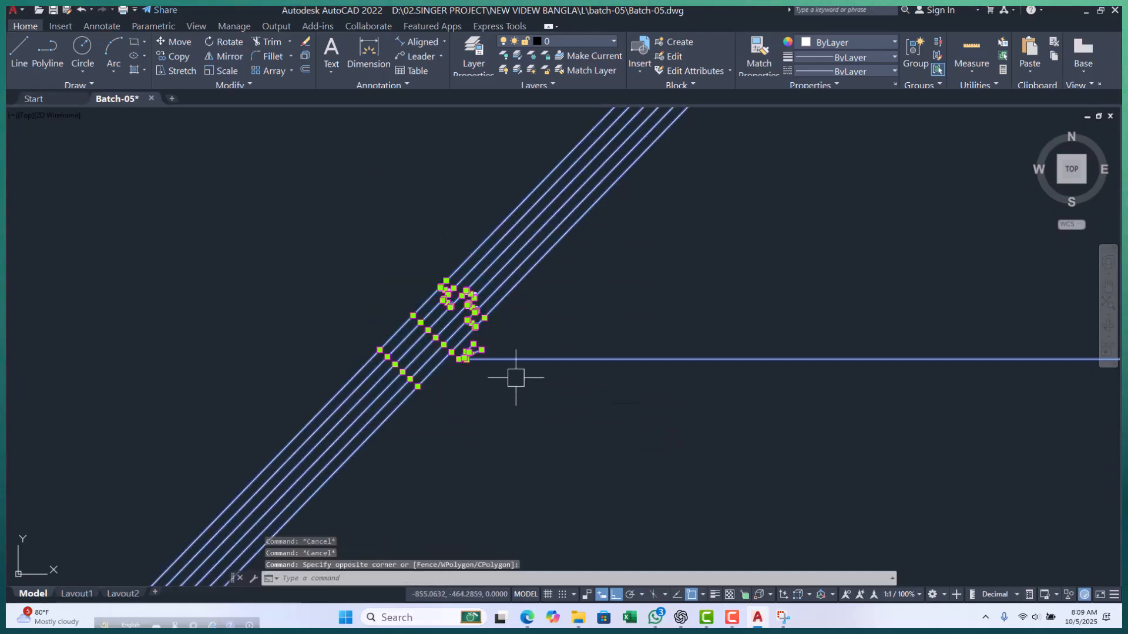
pyautogui.write('e')
pyautogui.press('Return')
pyautogui.press('Escape')
pyautogui.press('Escape')
pyautogui.press('Escape')
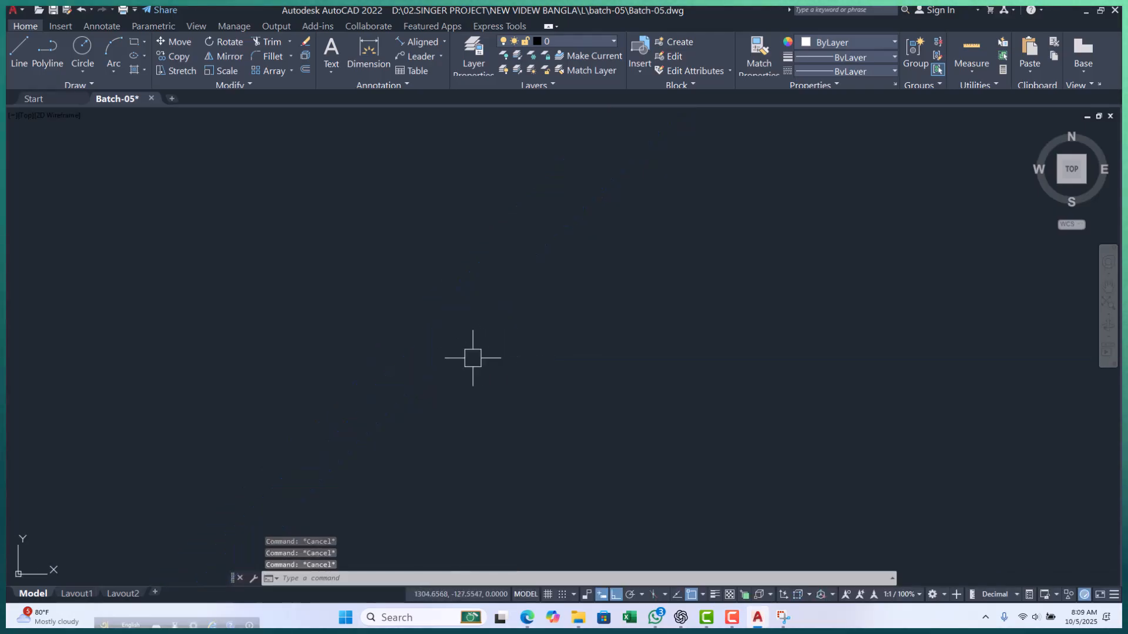
pyautogui.write('pl')
pyautogui.press('Return')
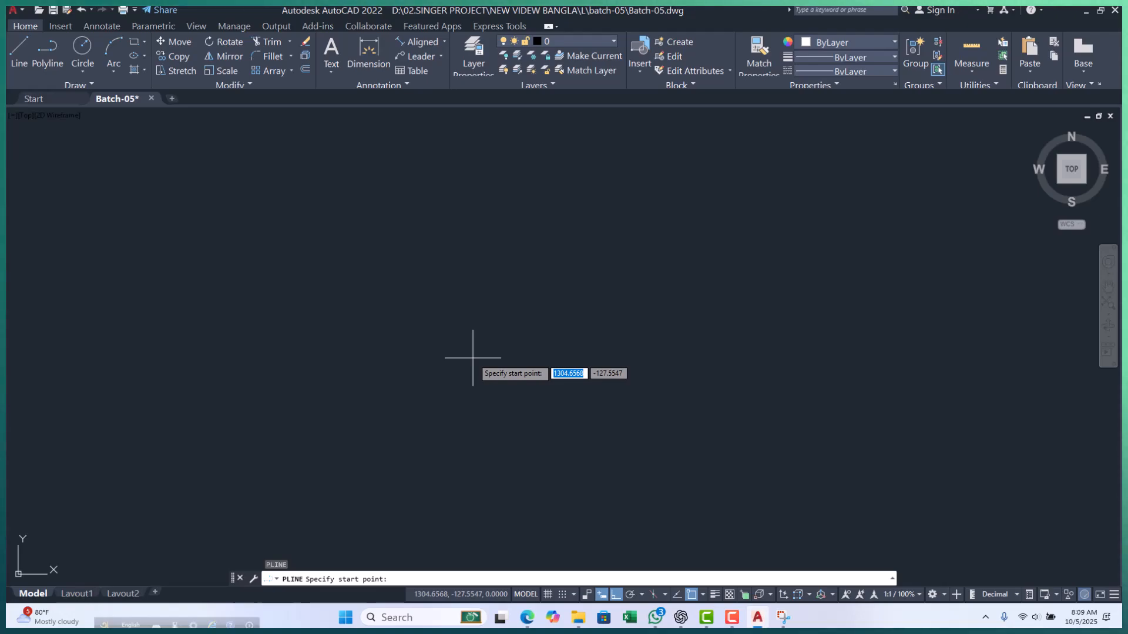
pyautogui.press('Escape')
pyautogui.press('Escape')
pyautogui.press('Escape')
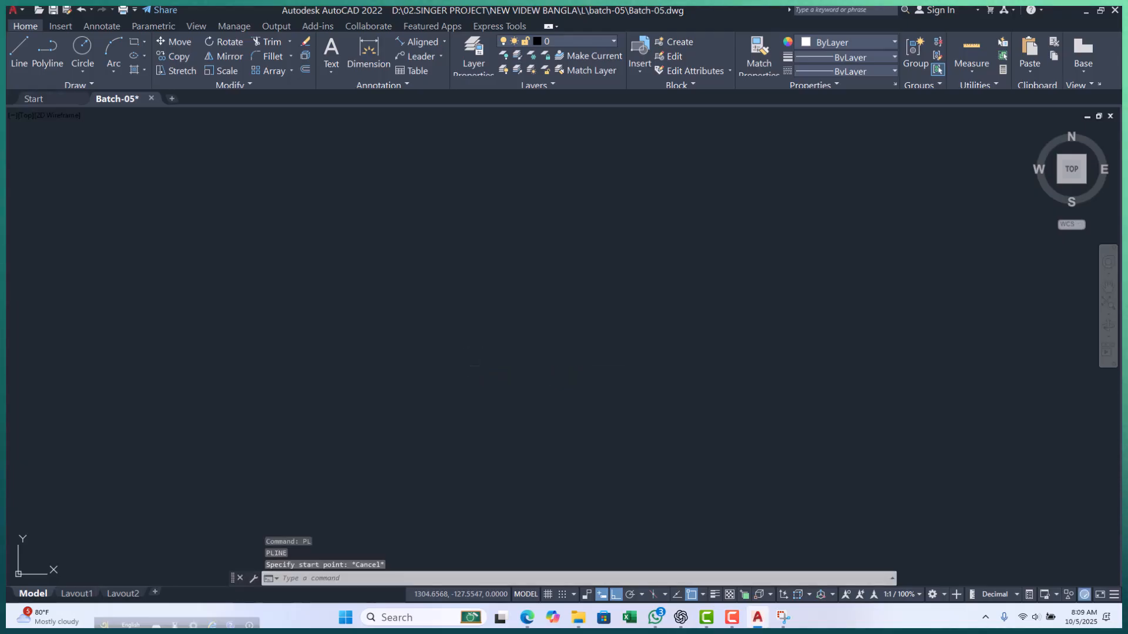
pyautogui.press('Escape')
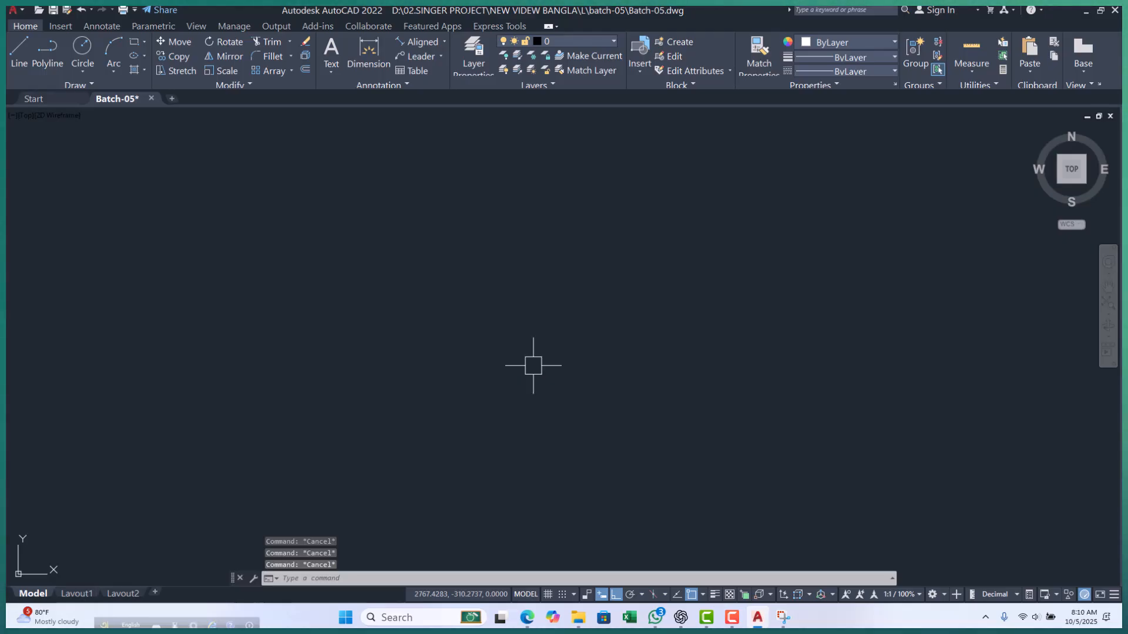
# - Switch to Google Chrome and open YouTube from the address suggestions
pyautogui.click(1084, 10)
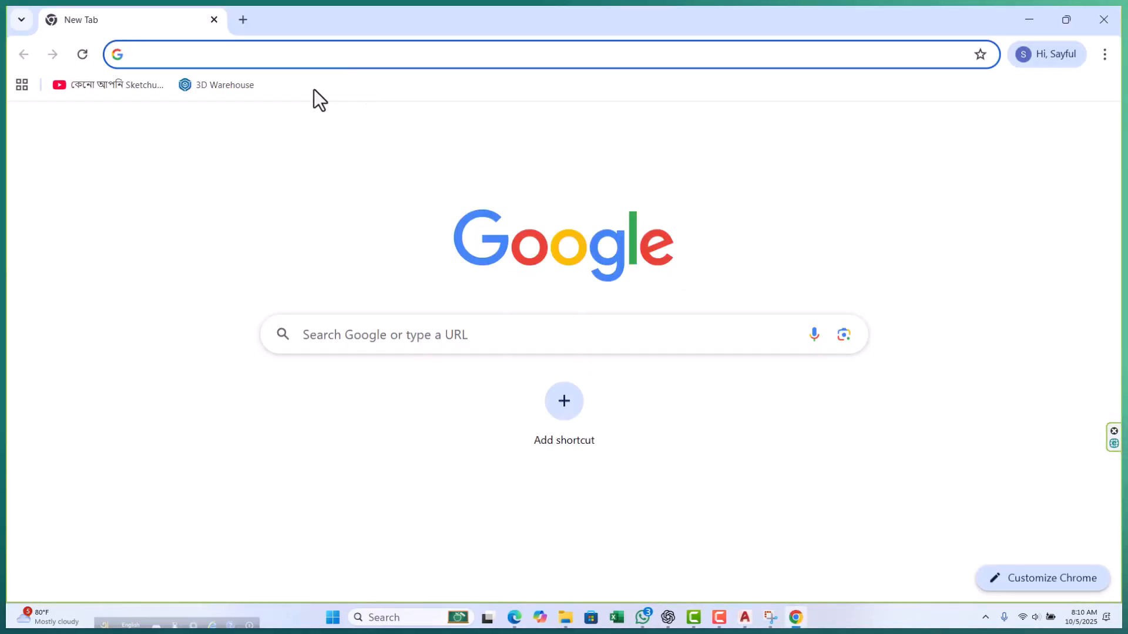
pyautogui.click(286, 55)
pyautogui.click(201, 119)
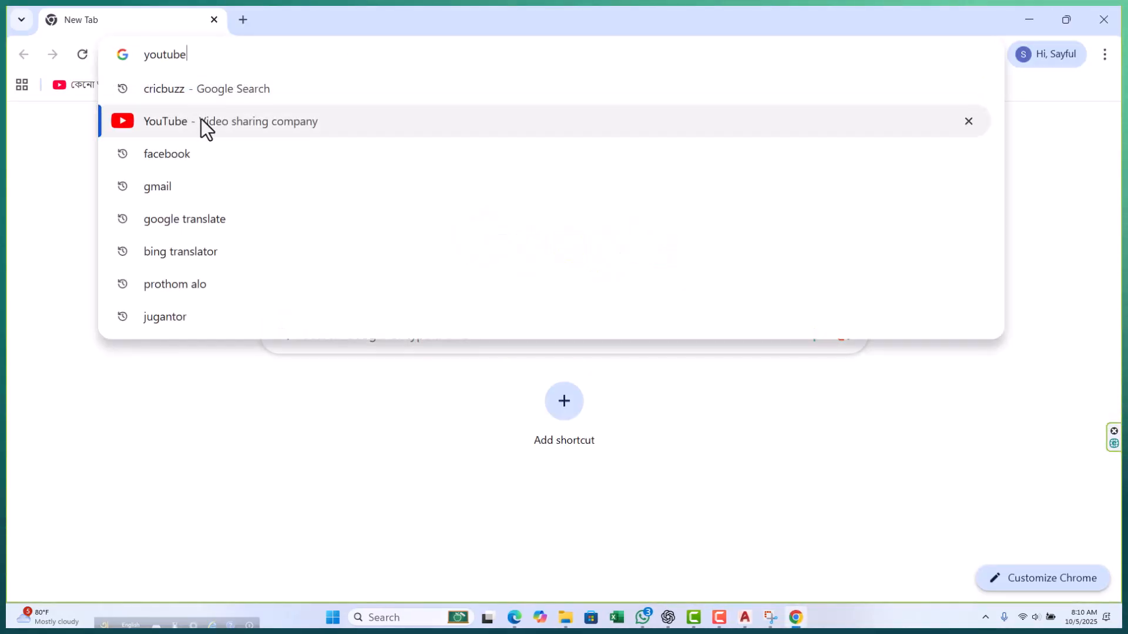